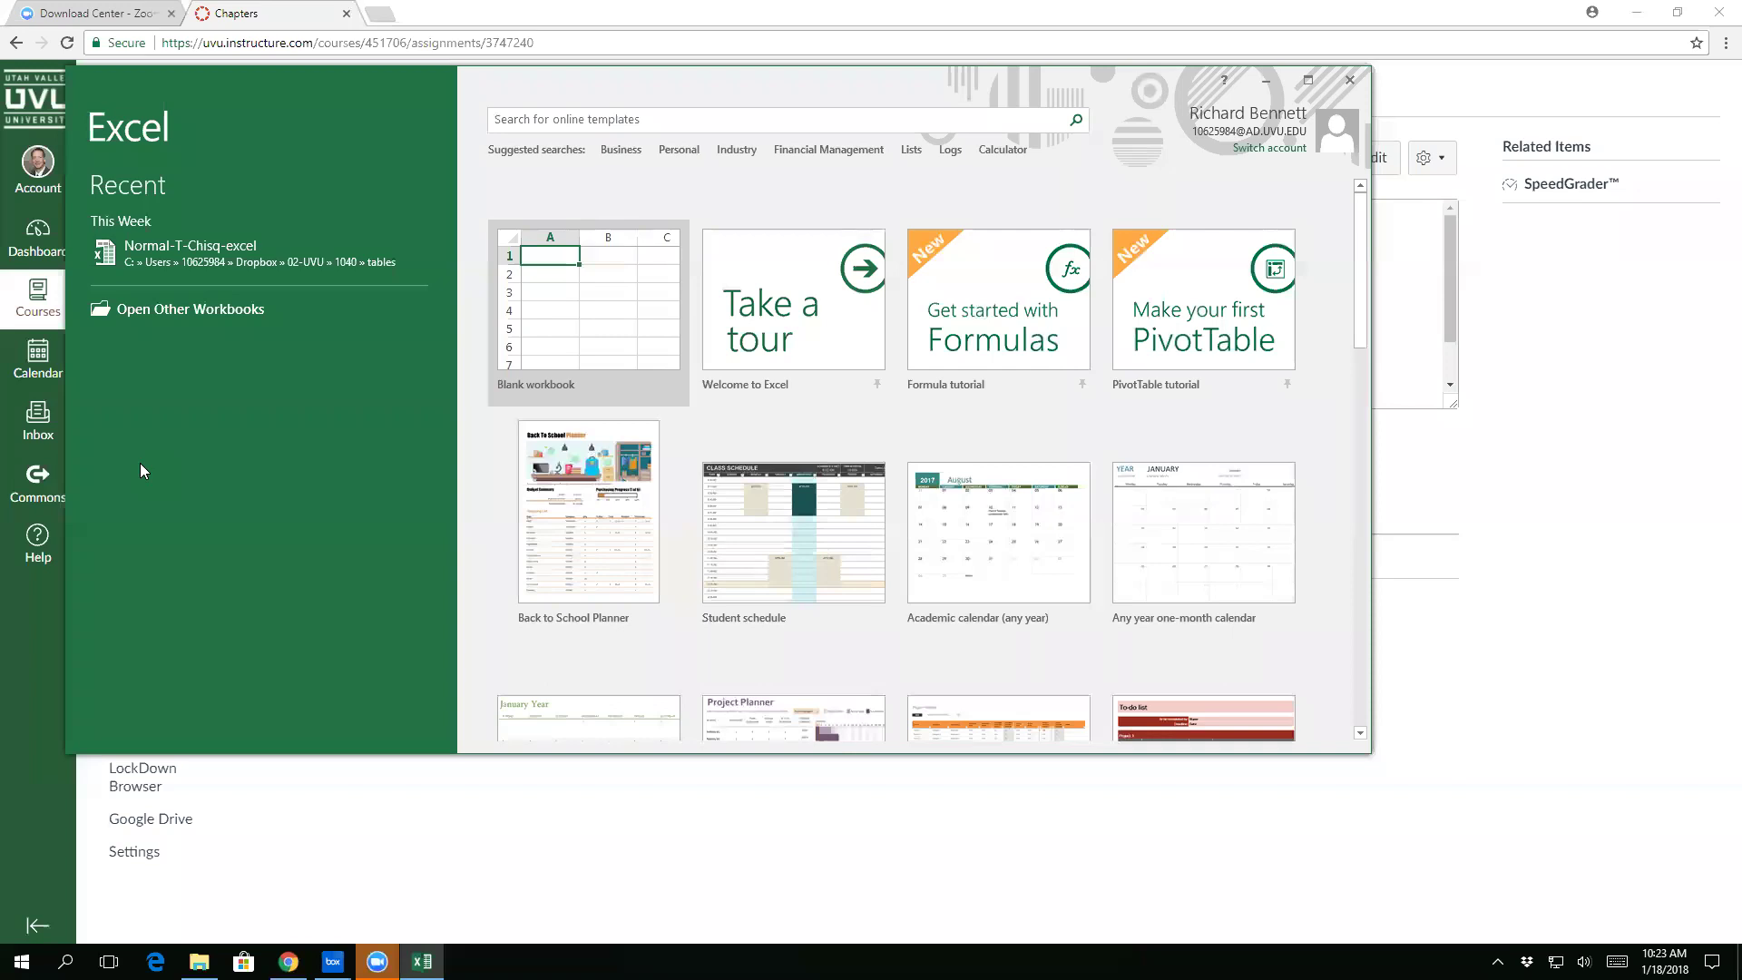
# Step: Create a blank workbook, maximized and with the sheet zoom set to 200%
pyautogui.click(578, 295)
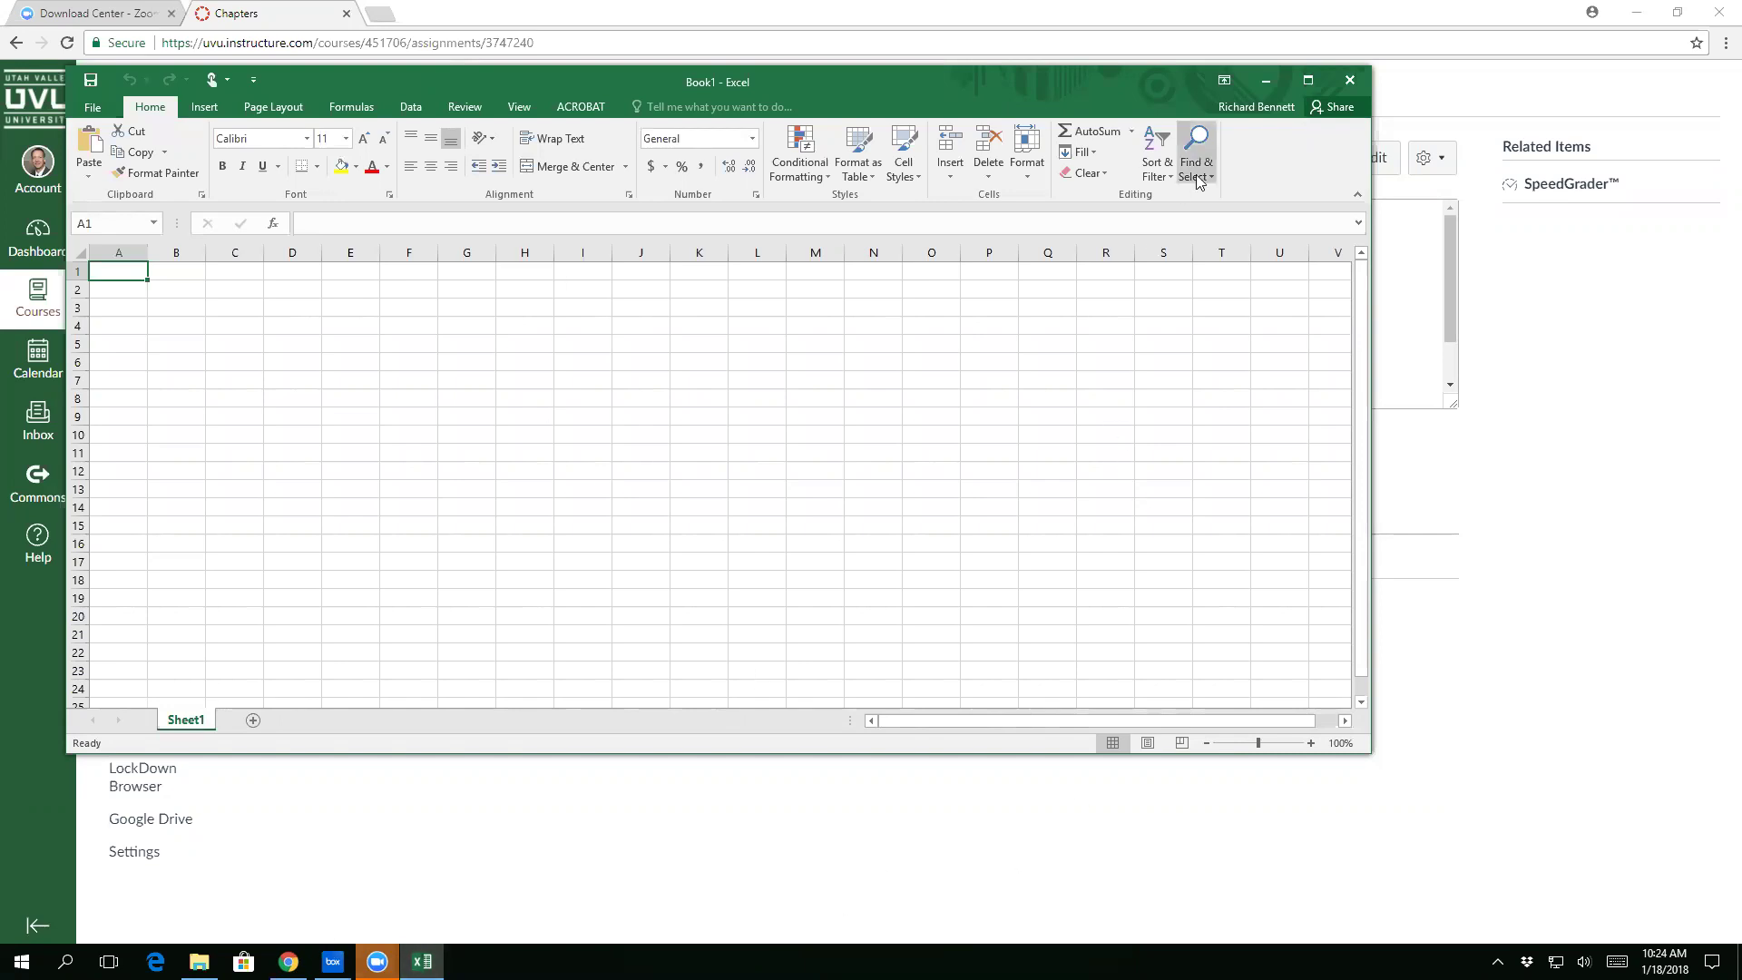
pyautogui.click(1308, 81)
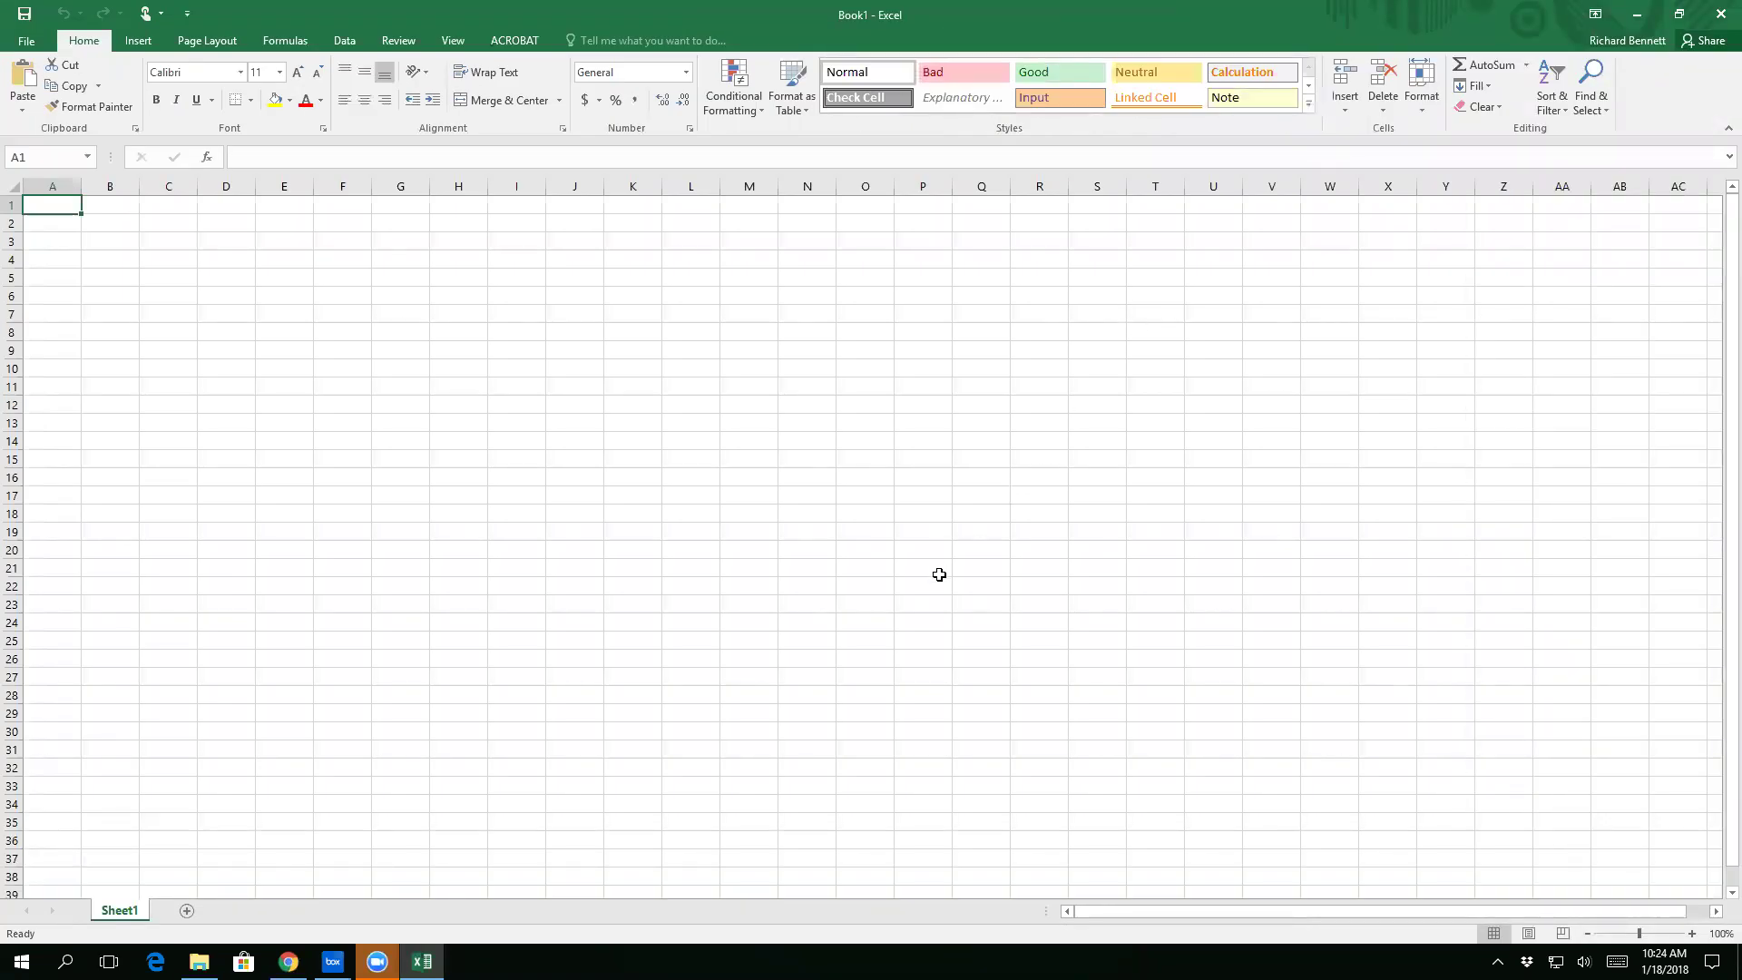
pyautogui.click(1692, 933)
pyautogui.click(1692, 934)
pyautogui.click(1692, 933)
pyautogui.click(1692, 934)
pyautogui.click(1692, 933)
pyautogui.click(1692, 934)
pyautogui.click(1692, 934)
pyautogui.click(1692, 934)
pyautogui.click(1692, 934)
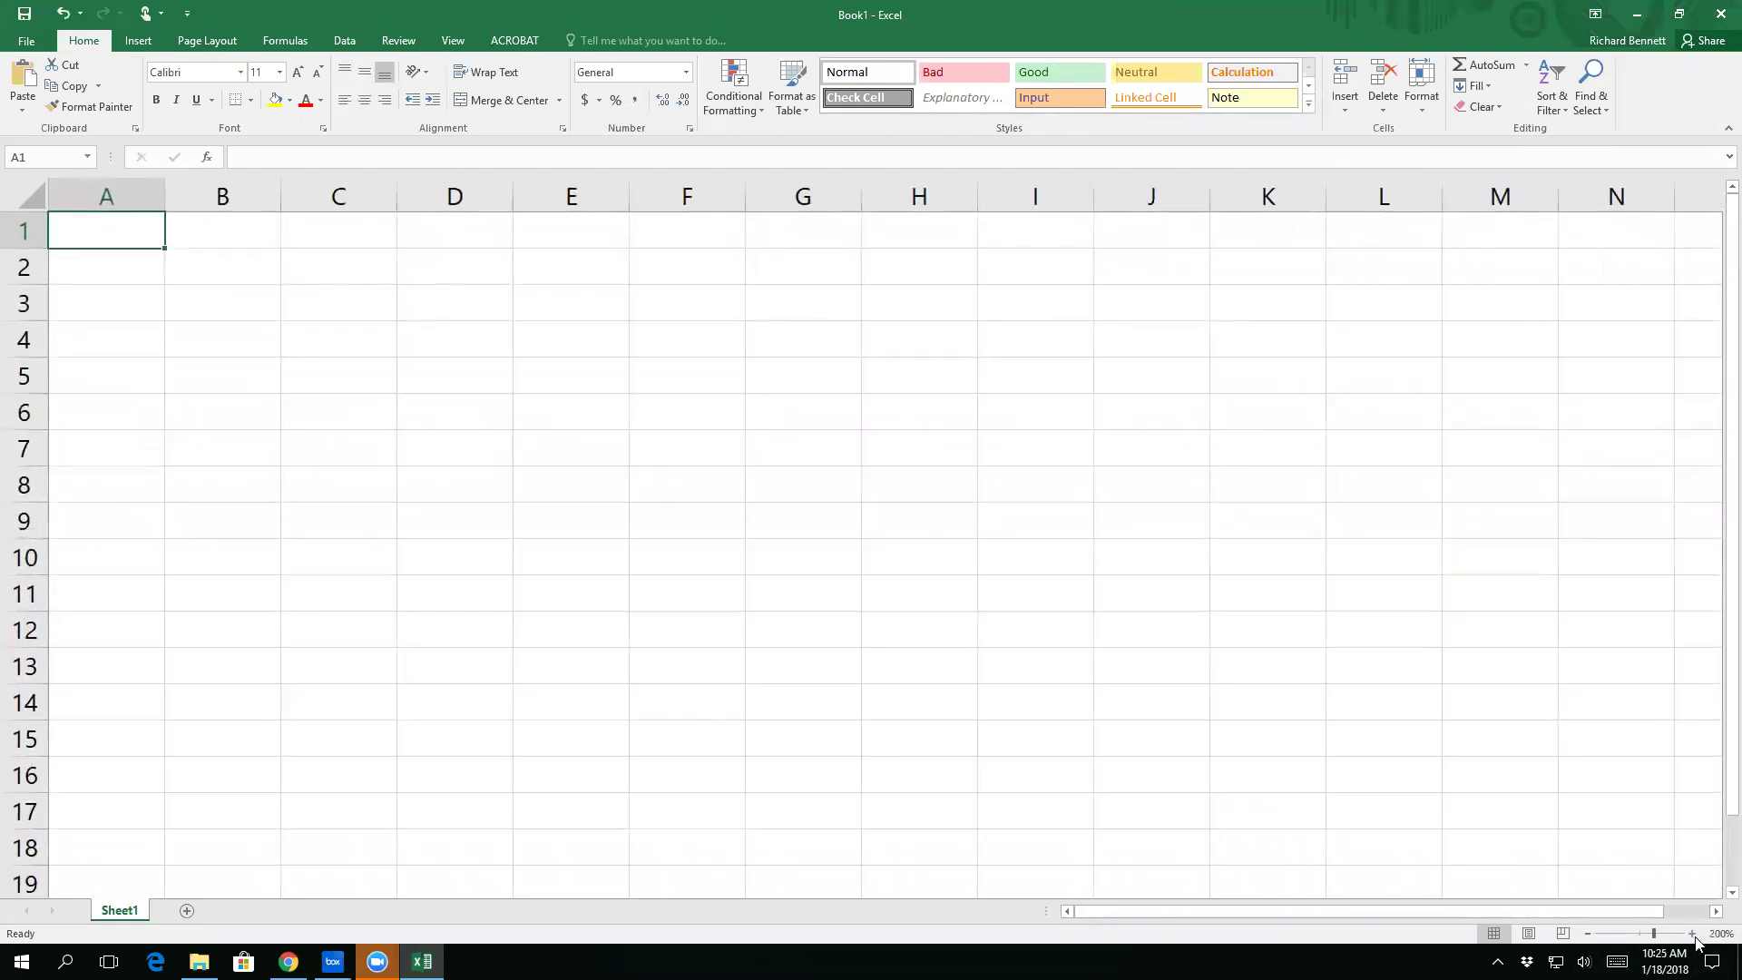
# Step: Enter the headers "type of injuries" in B1 and "# of people" in C1, and fit column B to its text
pyautogui.press('Right')
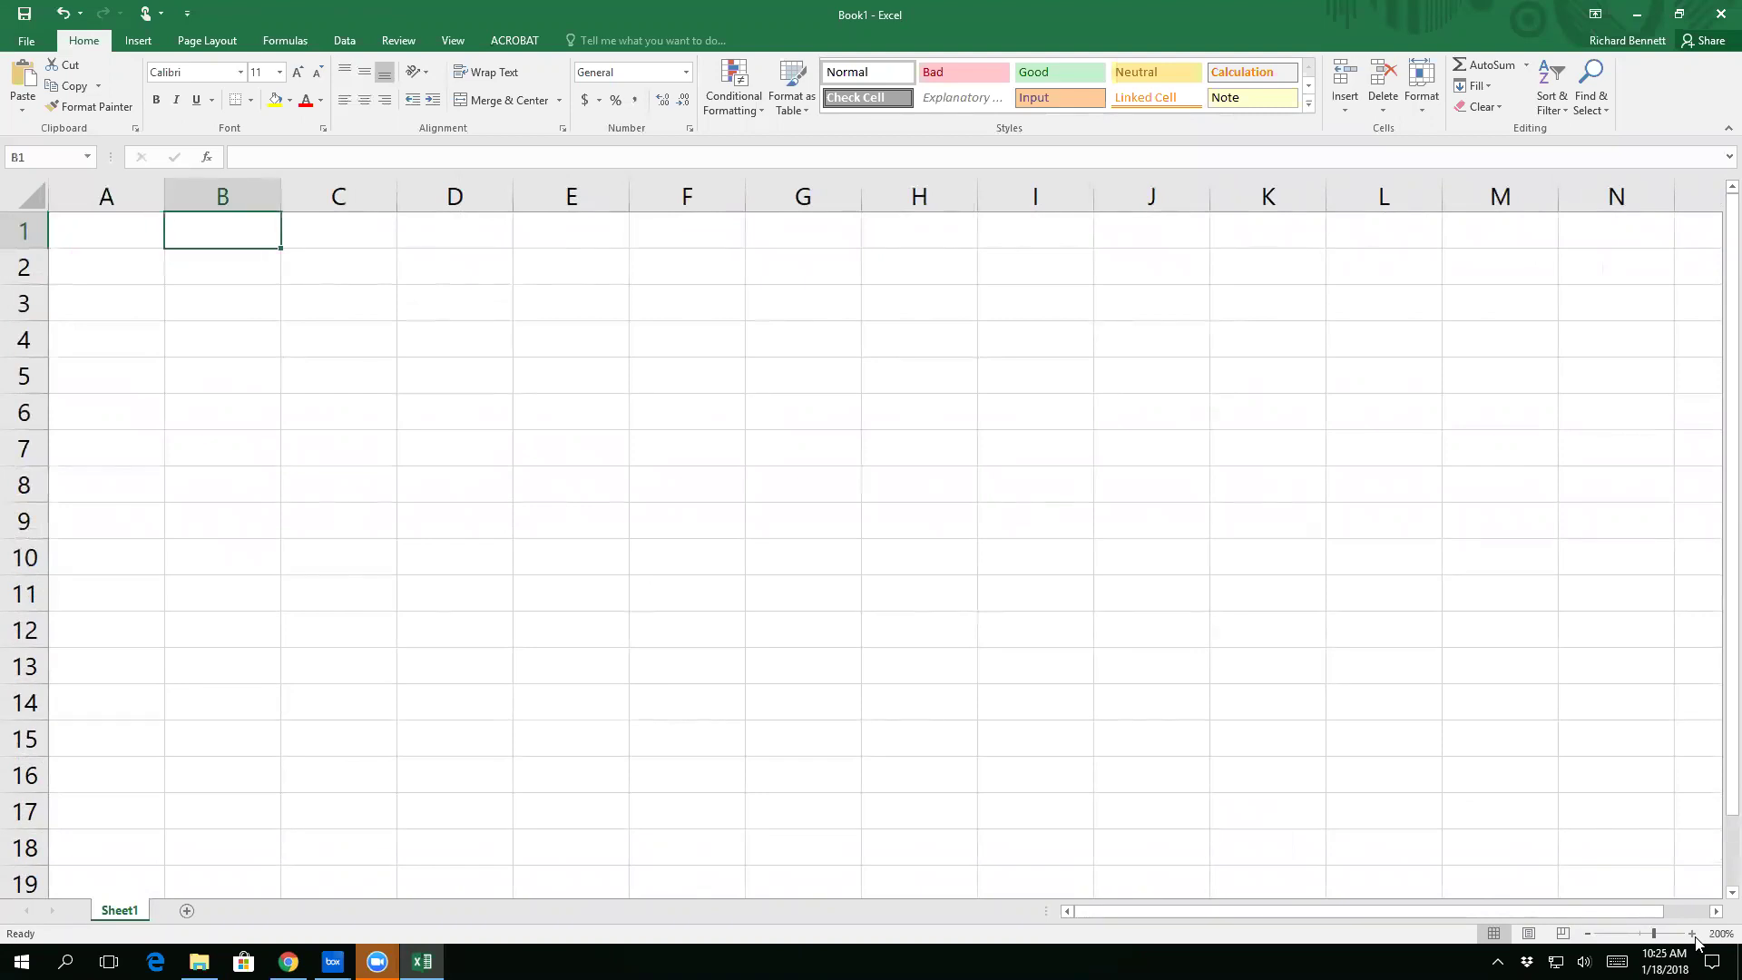
pyautogui.write('type of i')
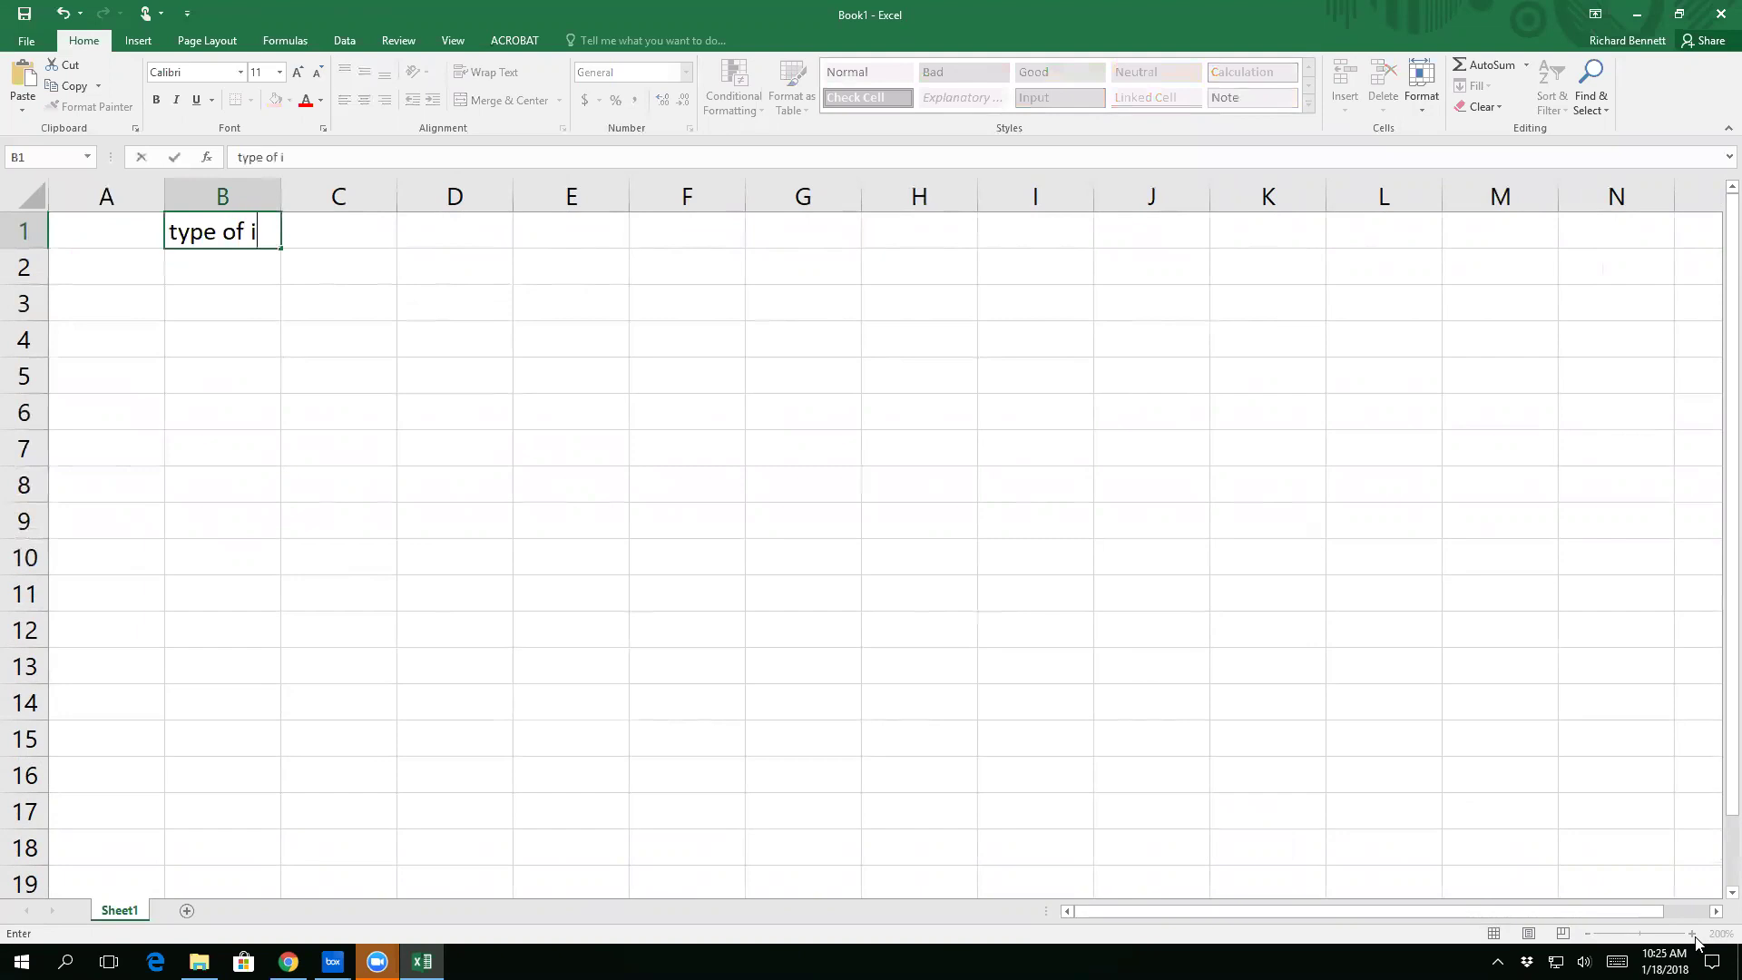
pyautogui.write('njuries')
pyautogui.press('Tab')
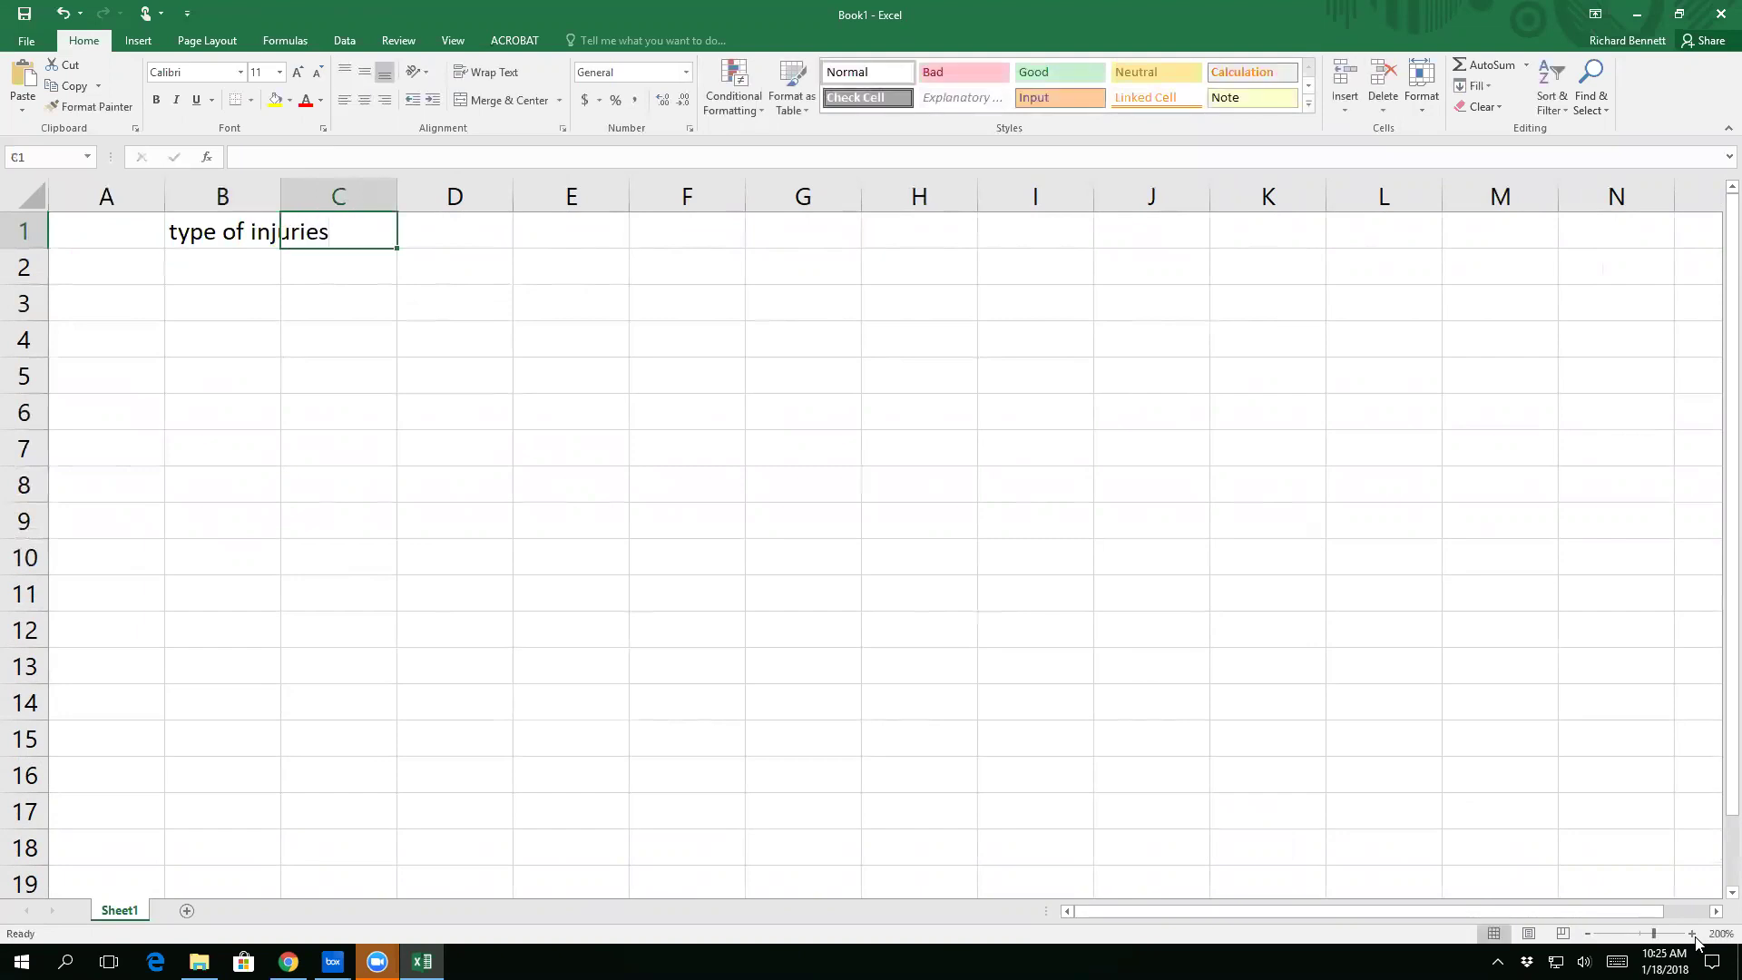
pyautogui.write('# of people')
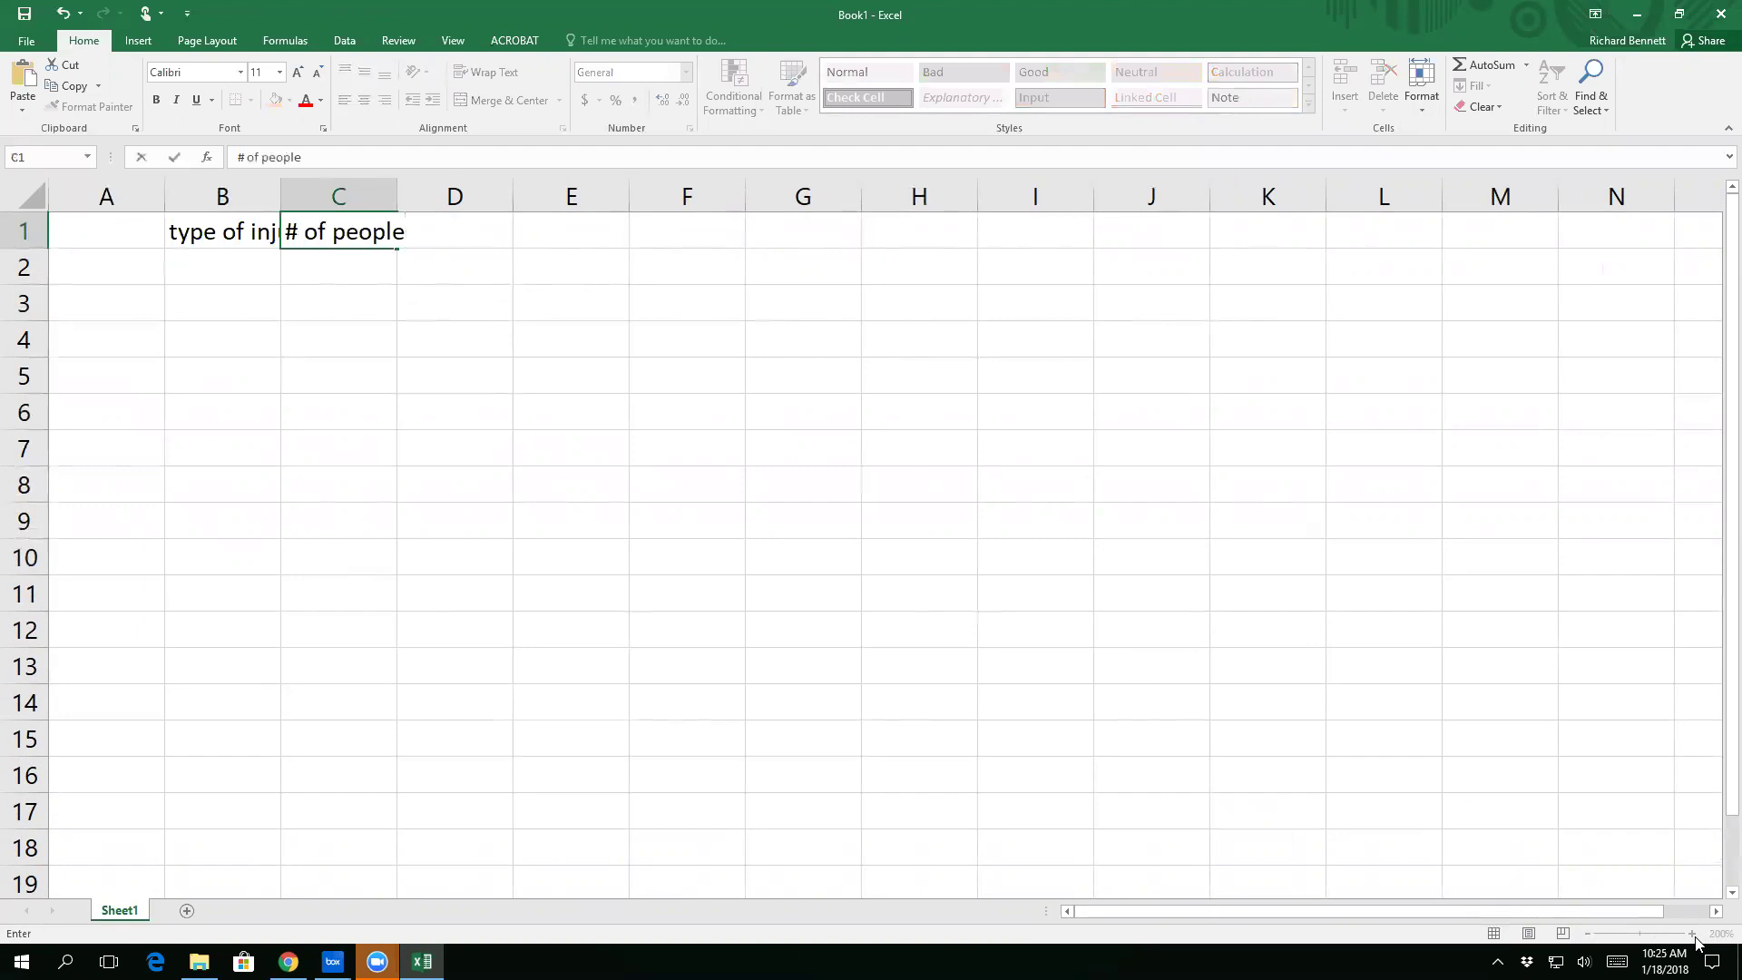
pyautogui.press('Return')
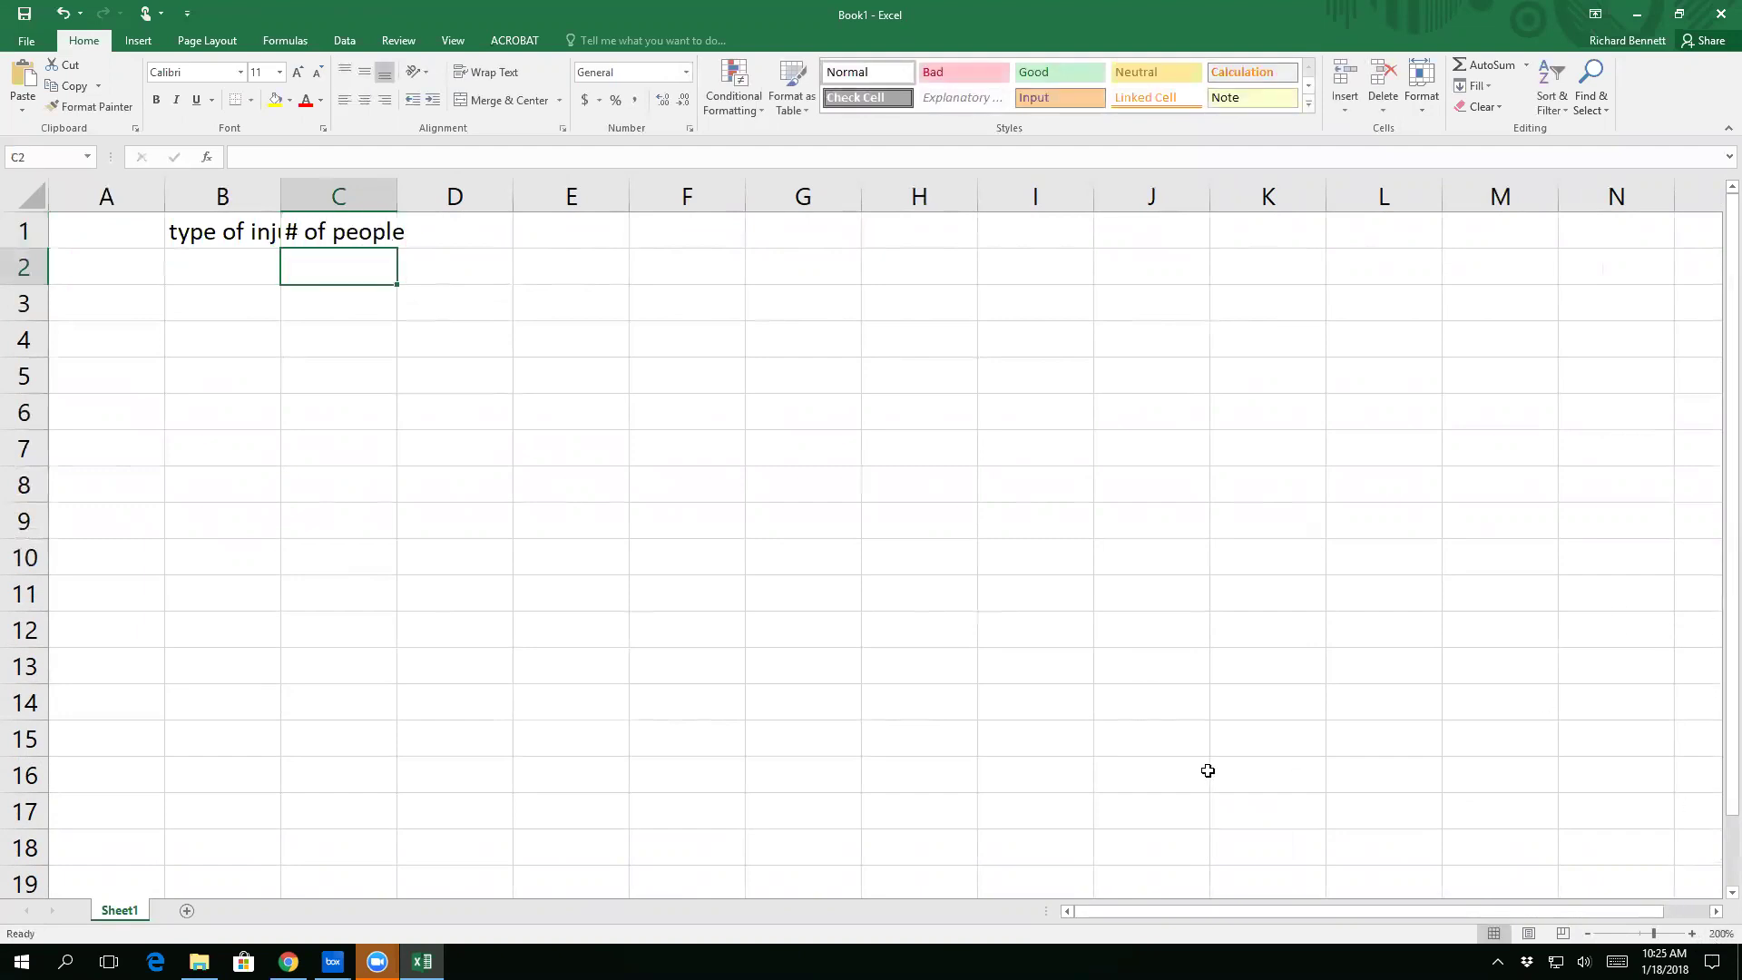
pyautogui.doubleClick(281, 188)
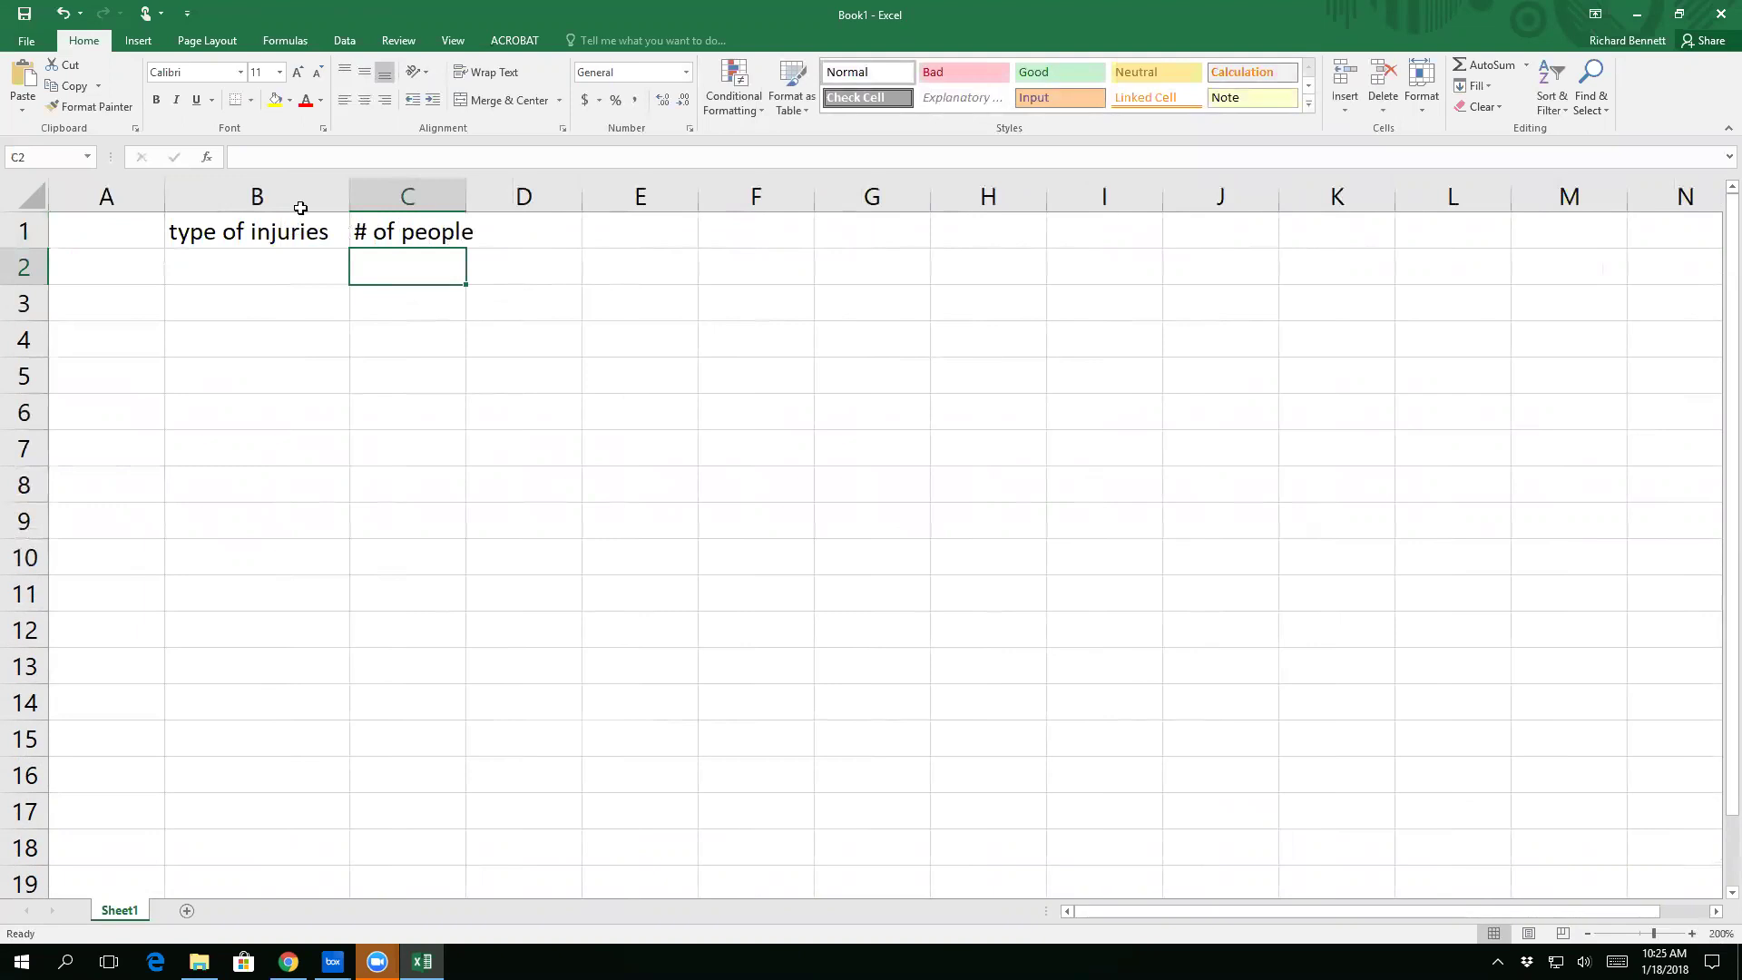
# Step: List the injury types elbows, shoulder, knee, hip and ankle in cells B2 to B6
pyautogui.click(296, 278)
pyautogui.write('elbows')
pyautogui.press('Return')
pyautogui.write('shoulder')
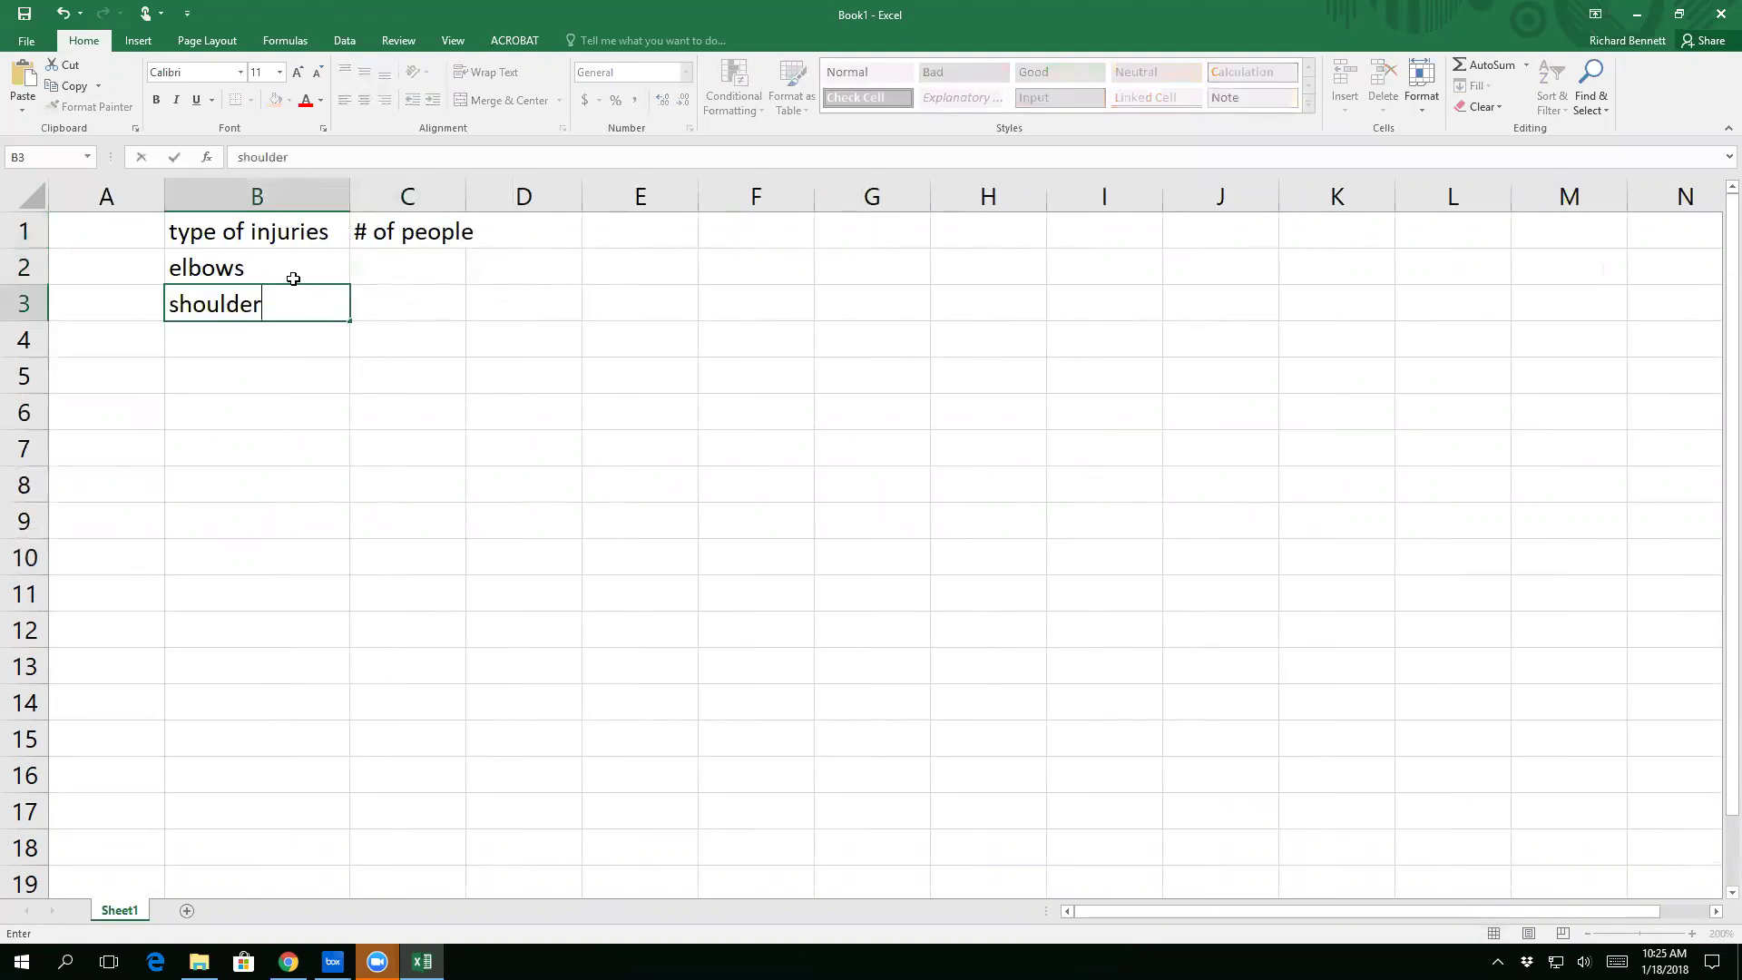
pyautogui.press('Return')
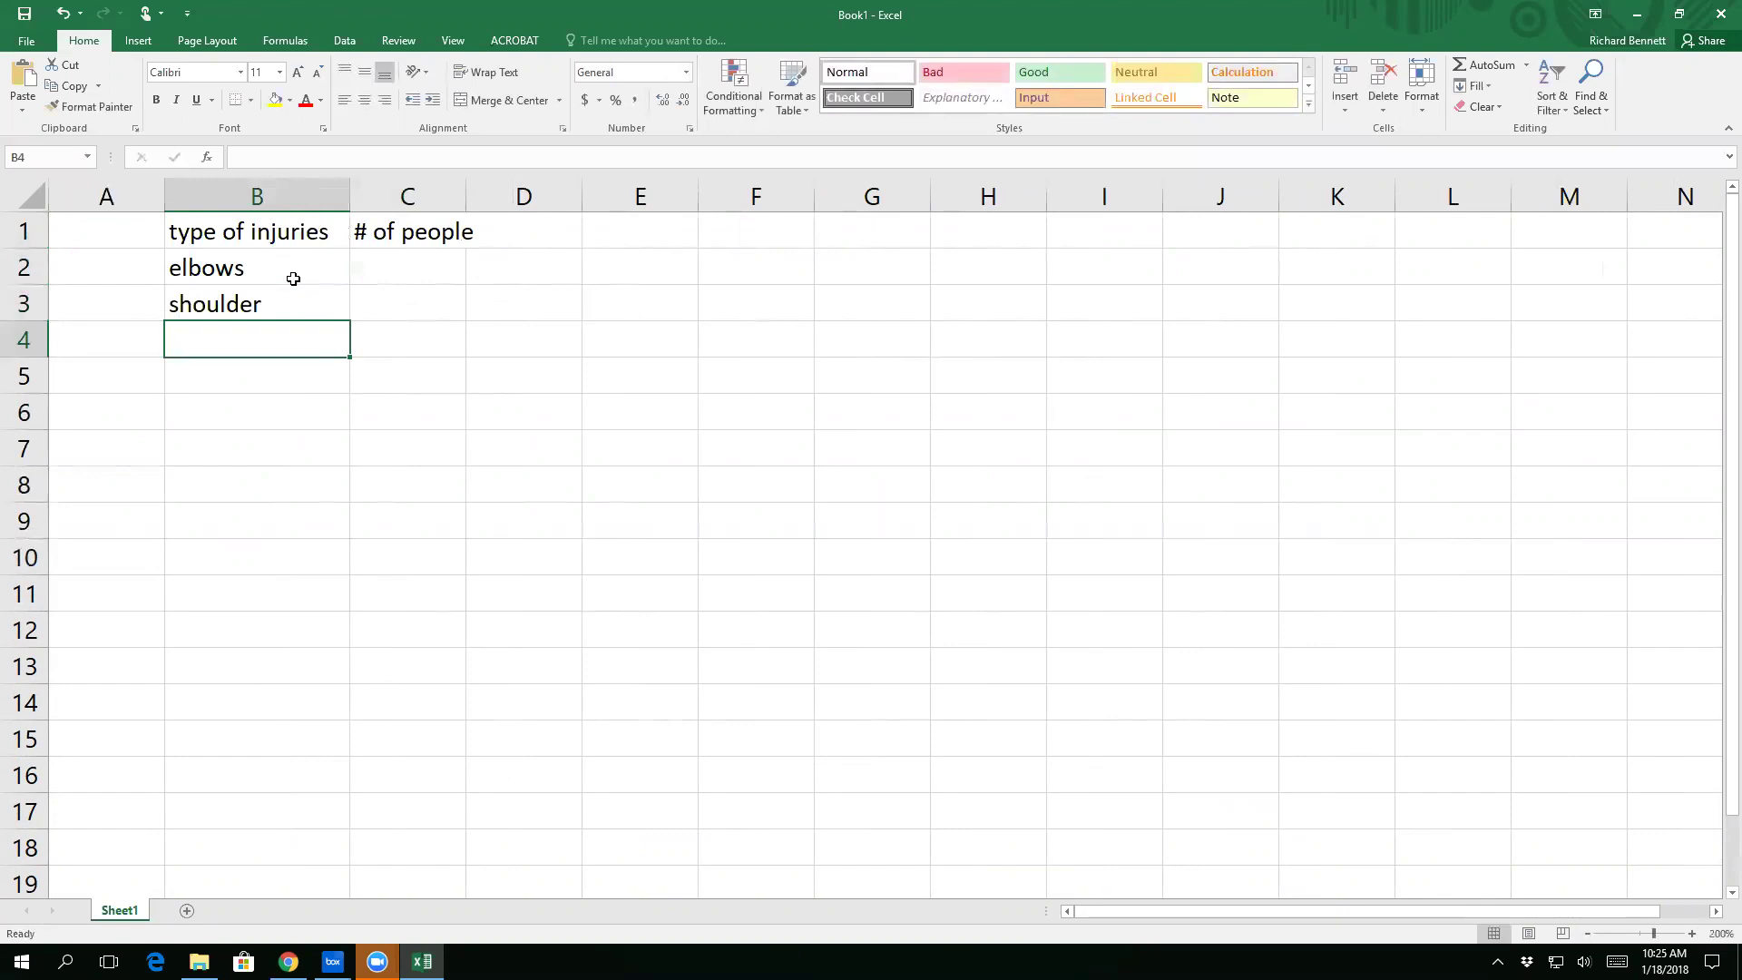
pyautogui.write('knee')
pyautogui.press('Return')
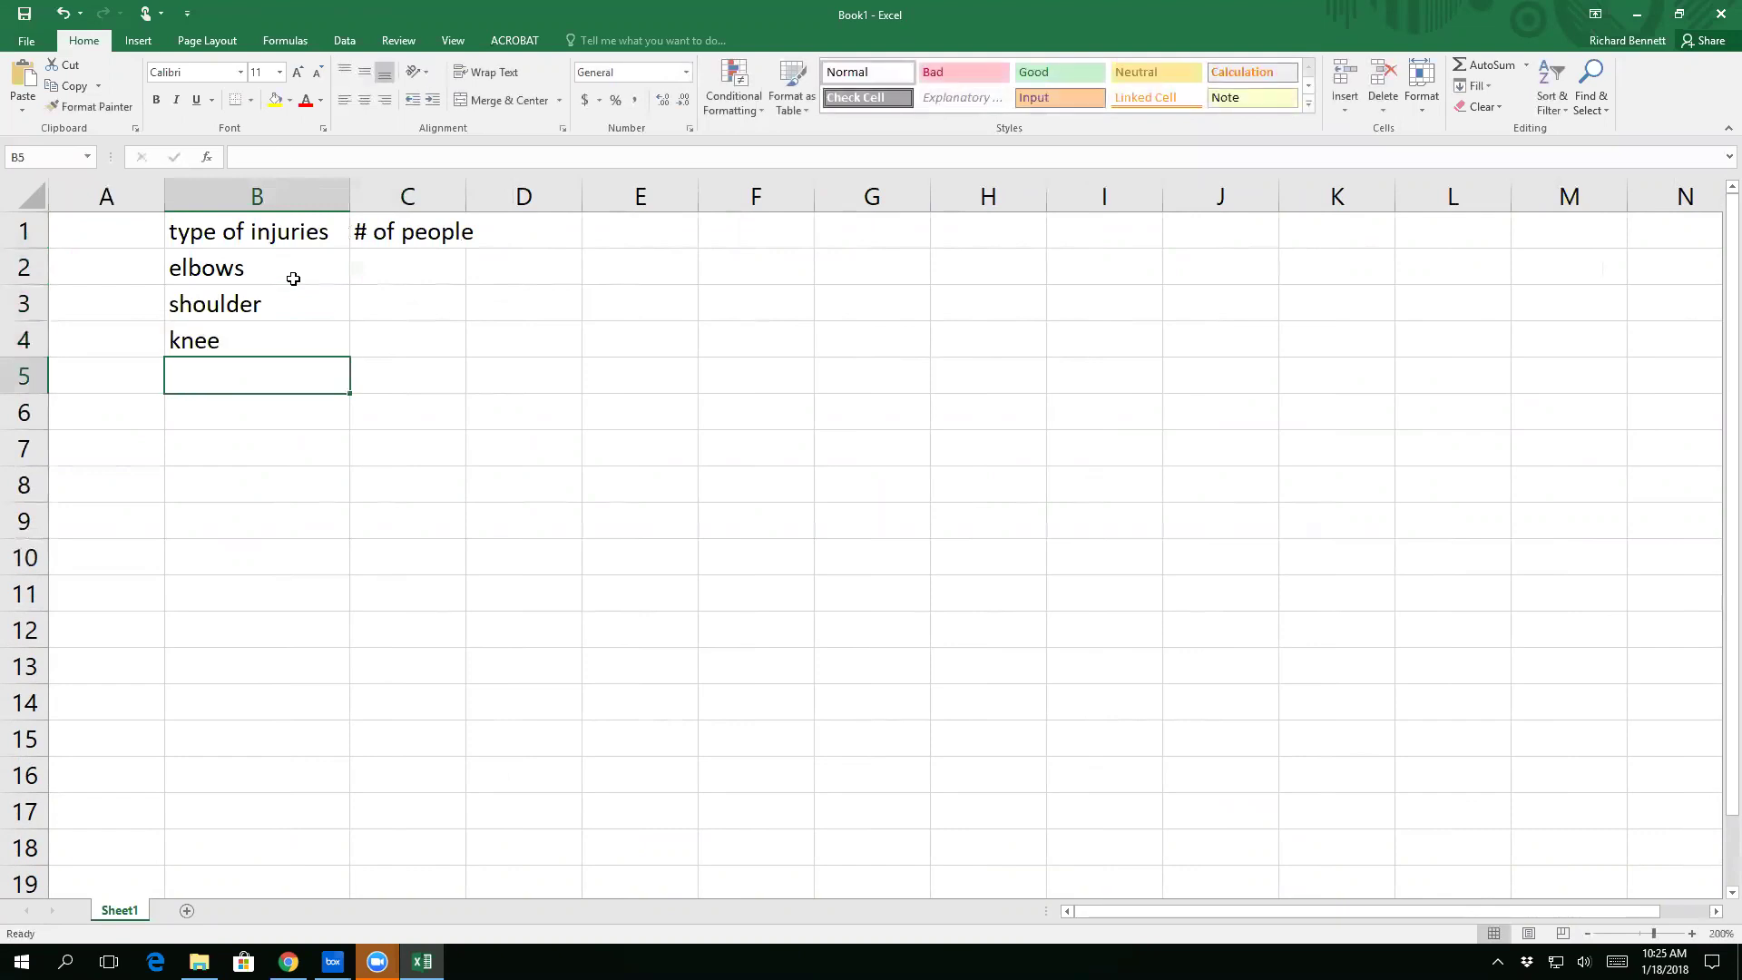
pyautogui.write('hip')
pyautogui.press('Return')
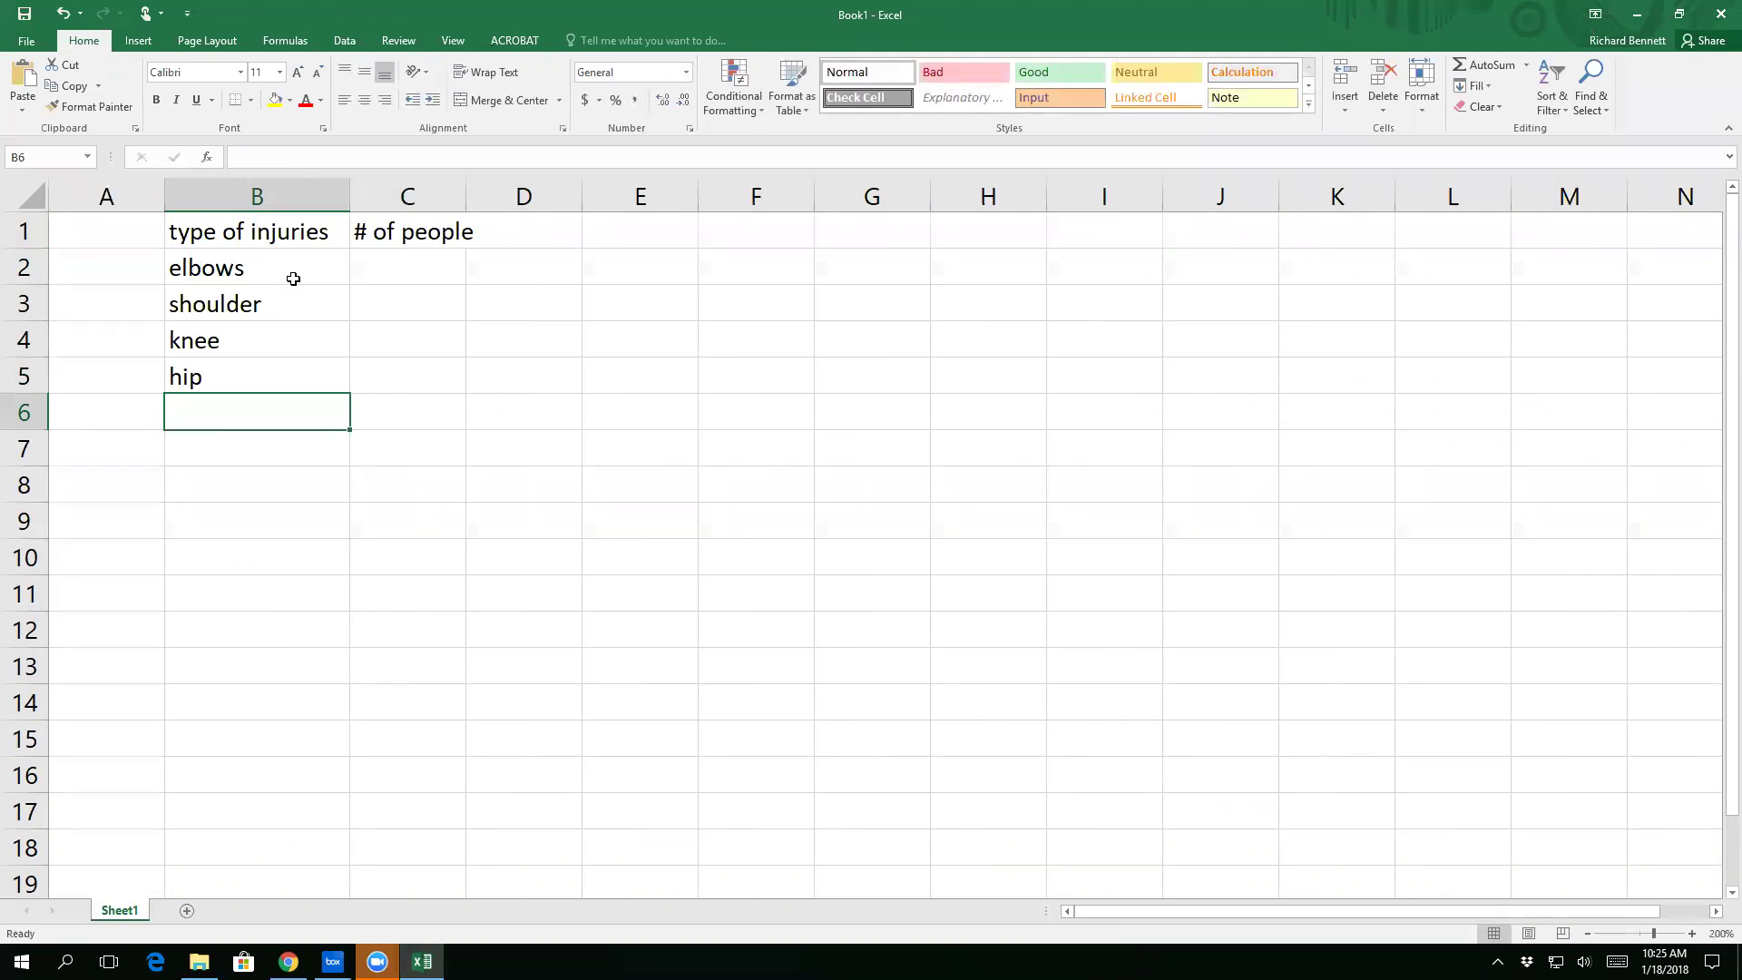
pyautogui.write('ankel')
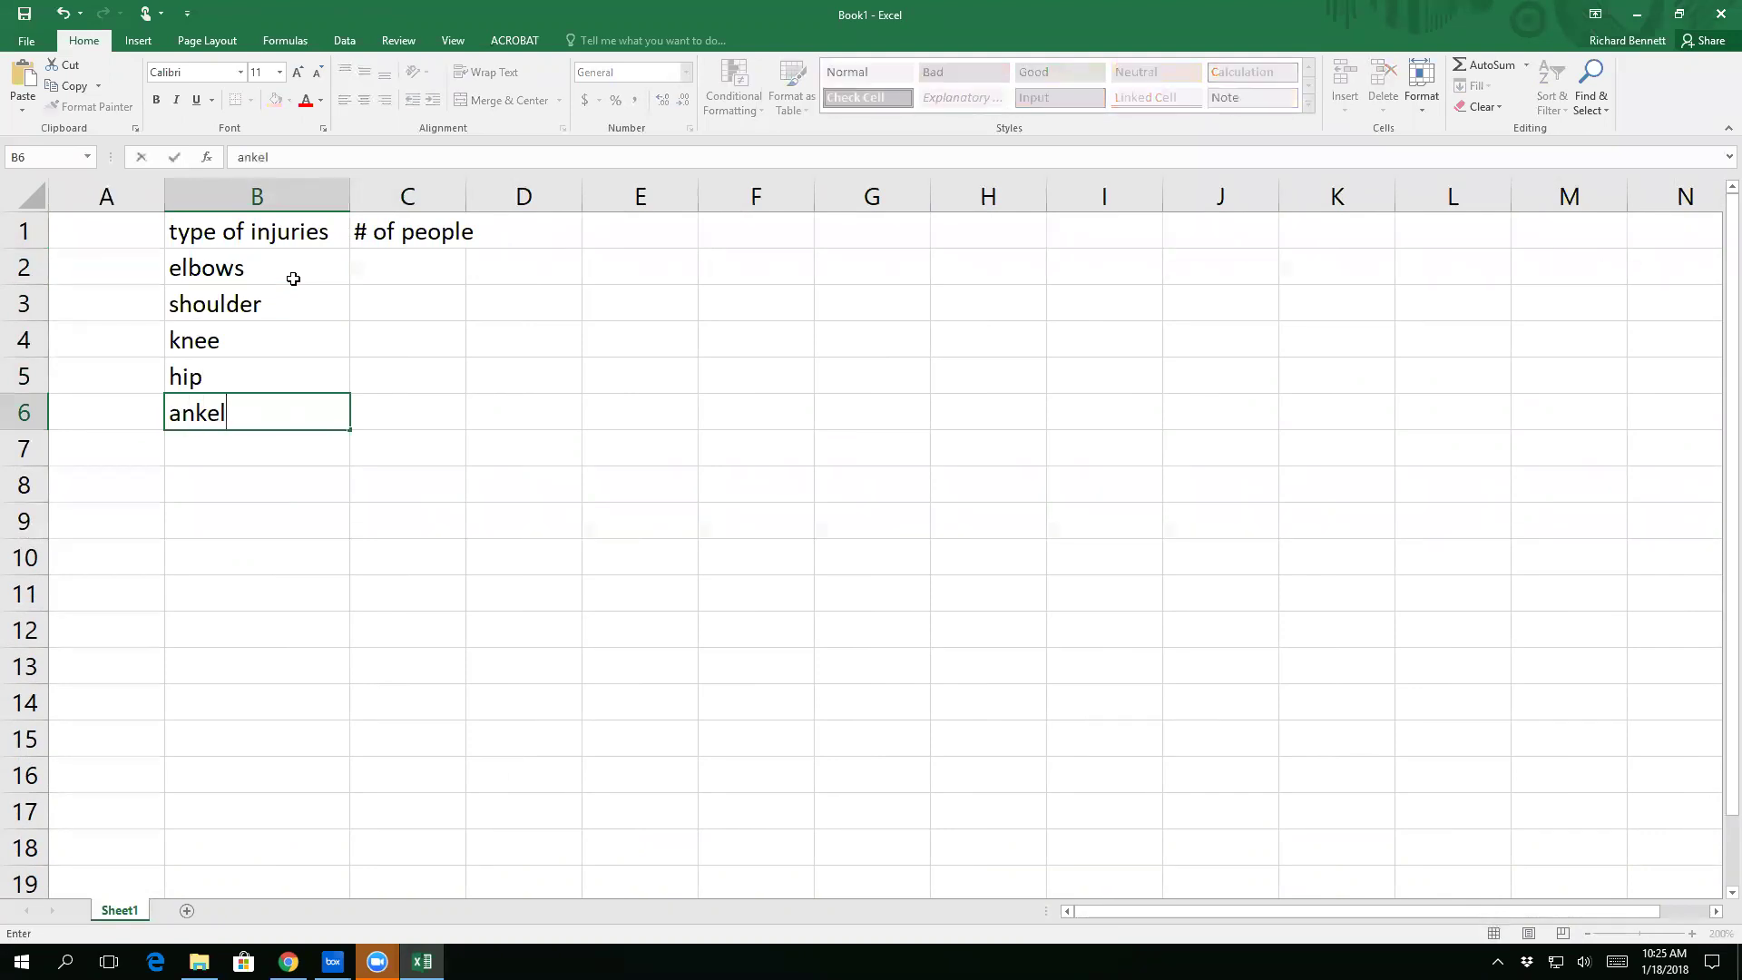
pyautogui.press('BackSpace')
pyautogui.press('BackSpace')
pyautogui.write('le')
pyautogui.press('Return')
# Step: Enter the people counts 12, 10, 15, 3 and 7 in cells C2 to C6
pyautogui.press('Up')
pyautogui.press('Up')
pyautogui.press('Up')
pyautogui.press('Up')
pyautogui.press('Up')
pyautogui.press('Right')
pyautogui.write('12')
pyautogui.press('Return')
pyautogui.write('10')
pyautogui.press('Return')
pyautogui.write('15')
pyautogui.press('Return')
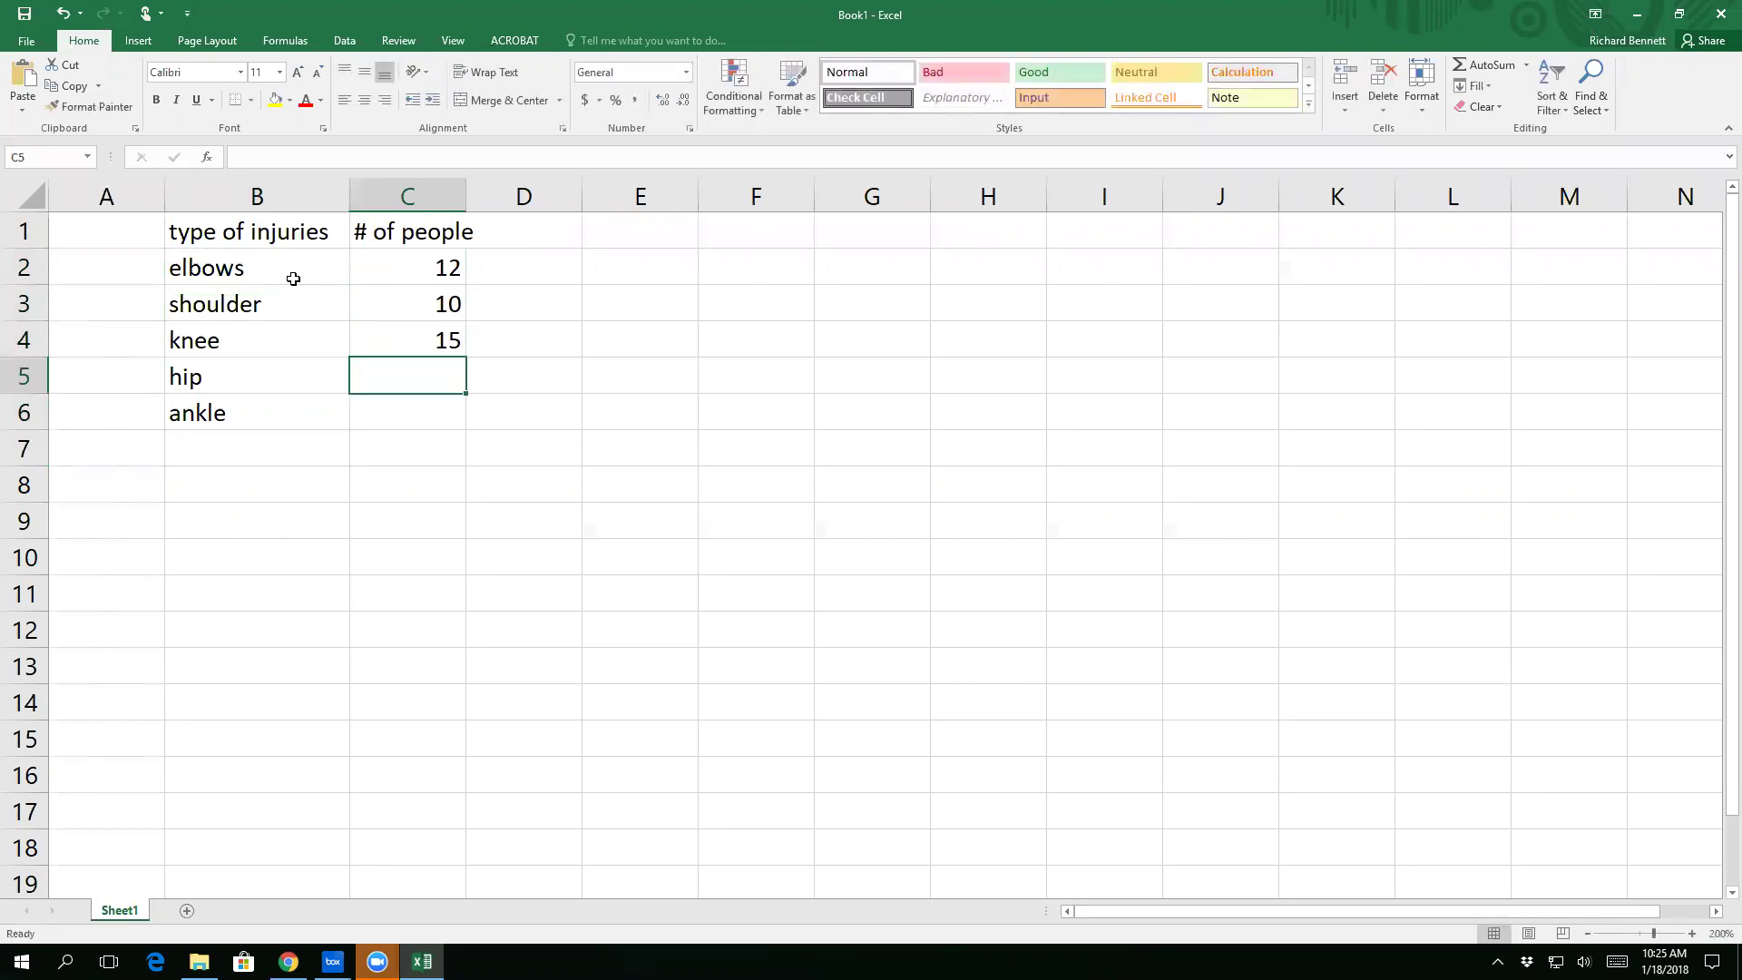
pyautogui.write('3')
pyautogui.press('Return')
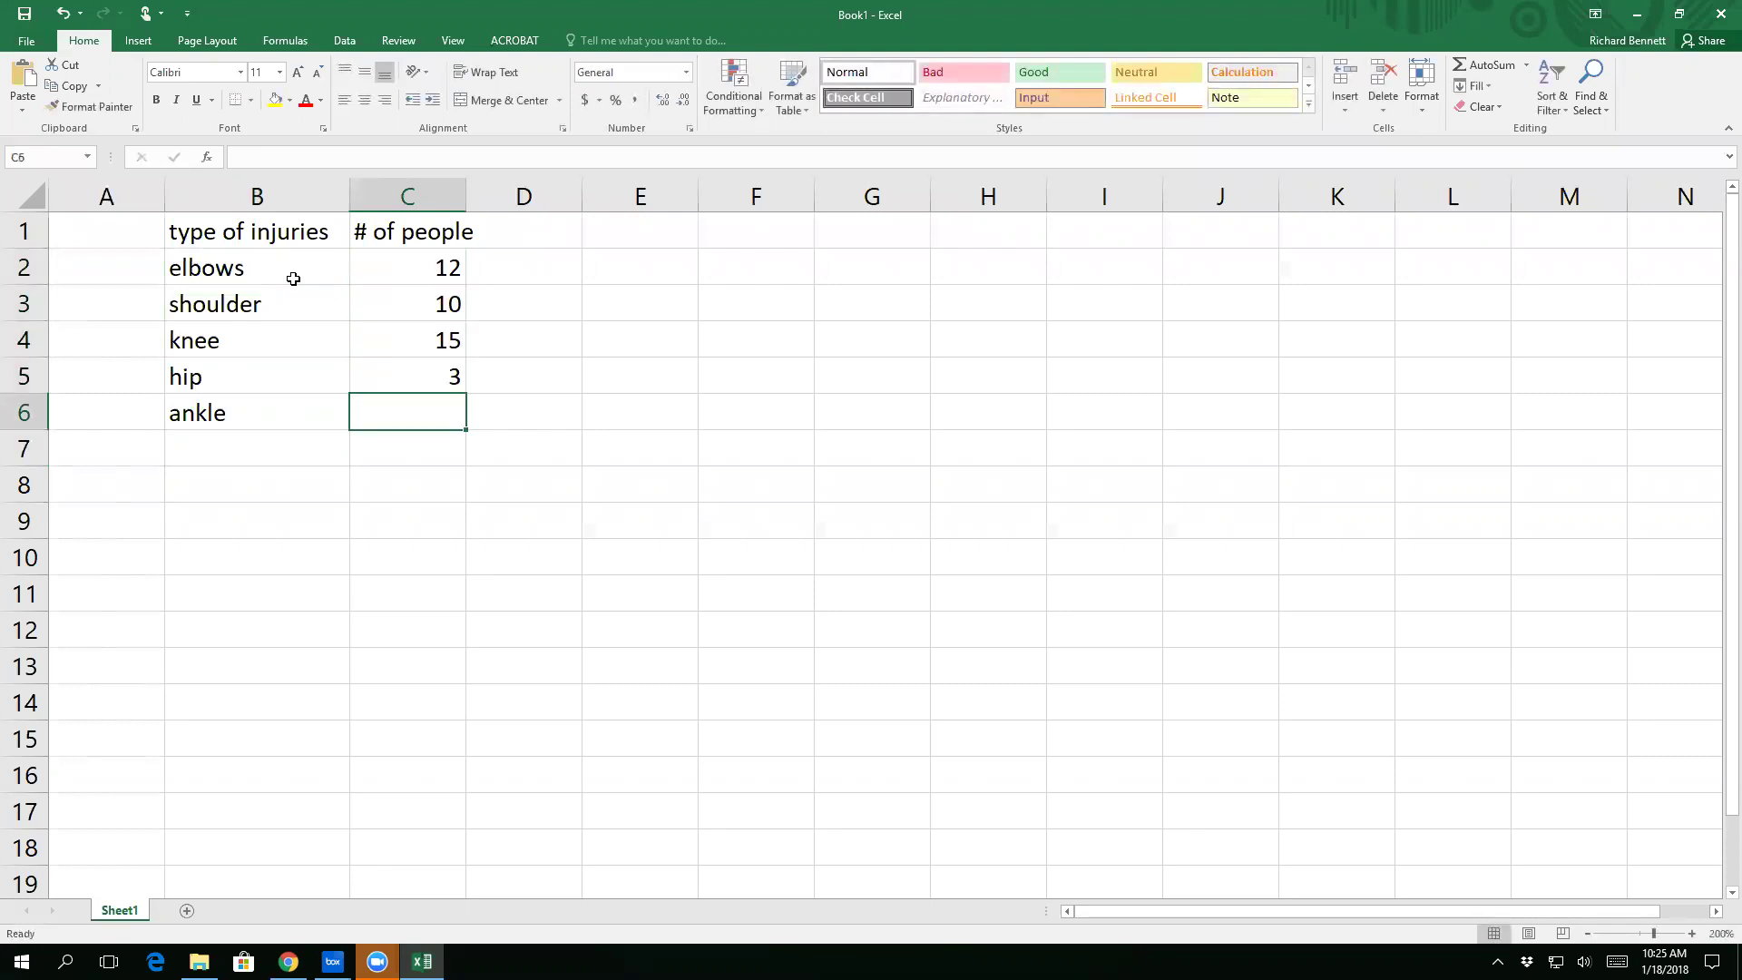
pyautogui.write('7')
pyautogui.press('Return')
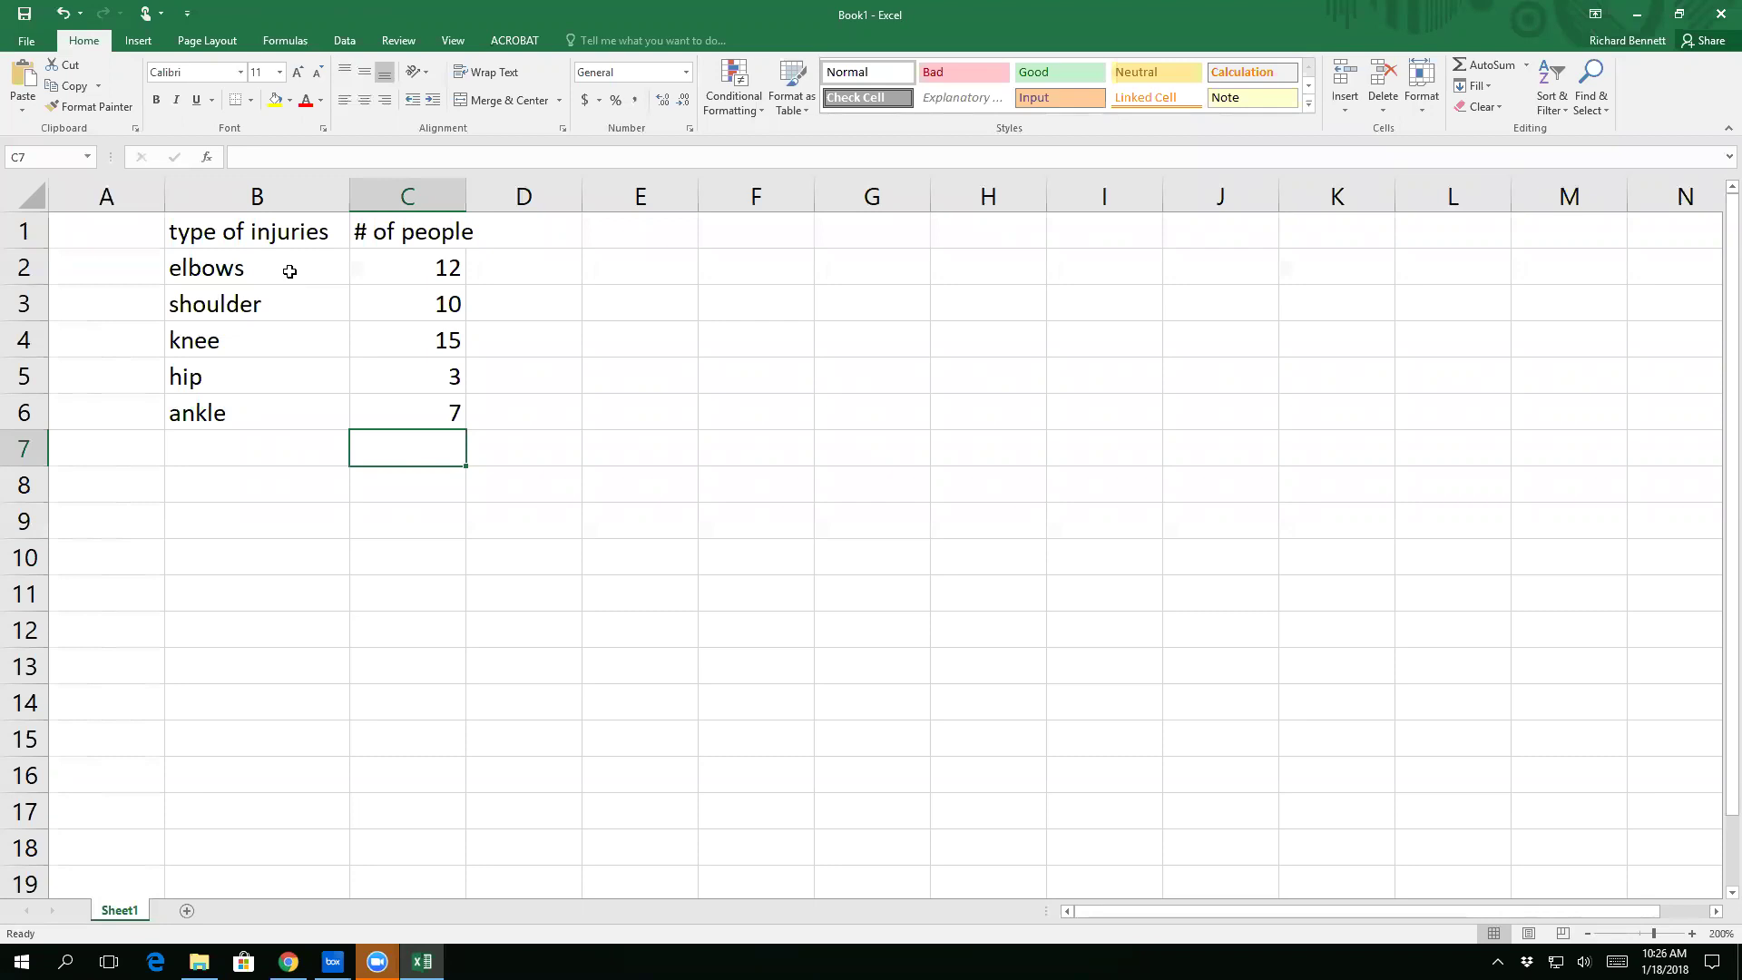
# Step: Insert a 2-D pie chart of the data in B1:C6 and place it beside the table
pyautogui.click(266, 231)
pyautogui.moveTo(266, 232); pyautogui.dragTo(376, 402)
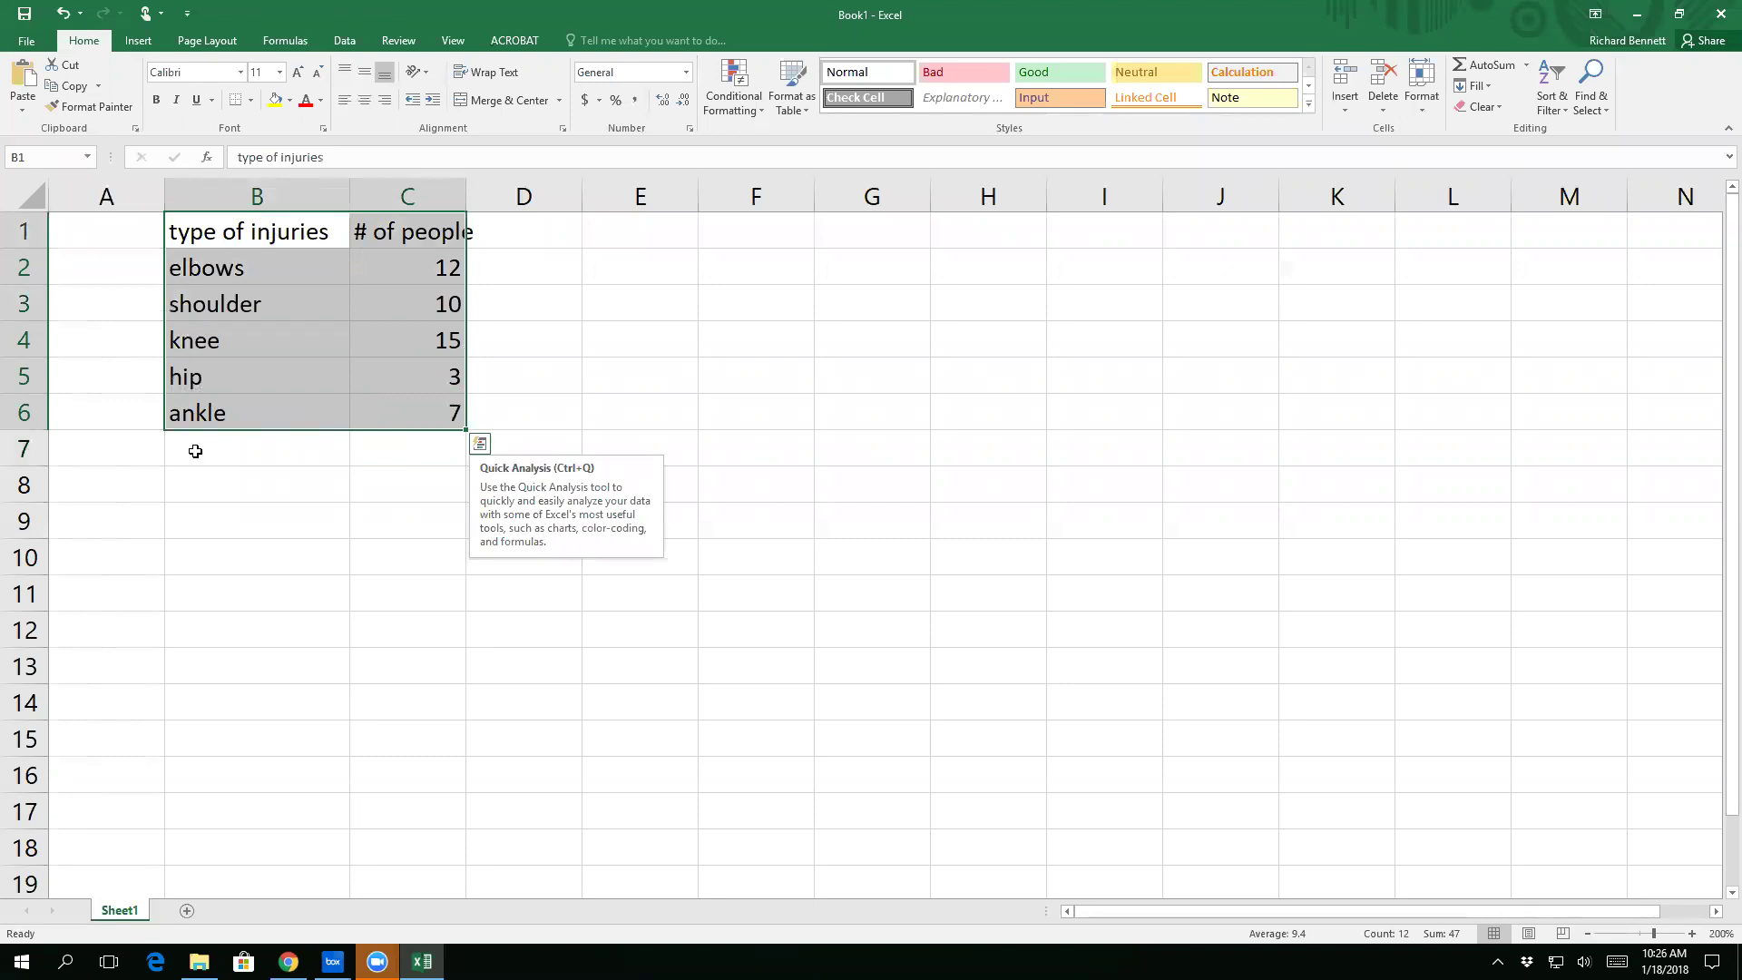
pyautogui.click(139, 41)
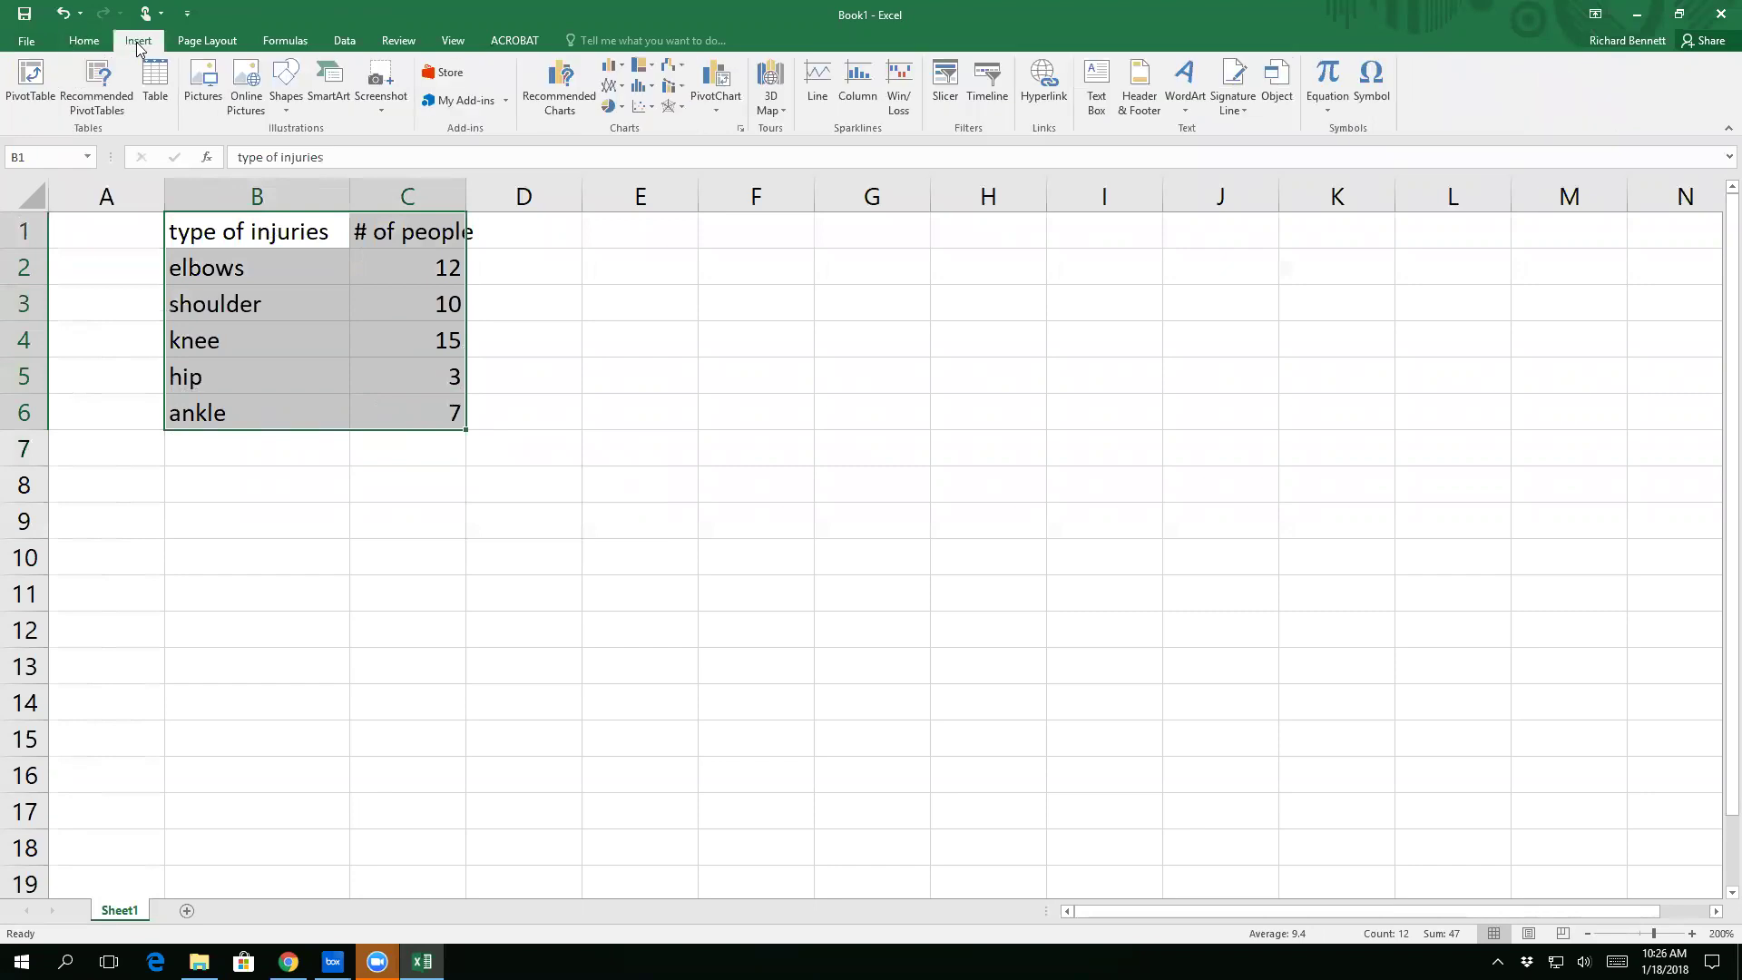
pyautogui.click(619, 113)
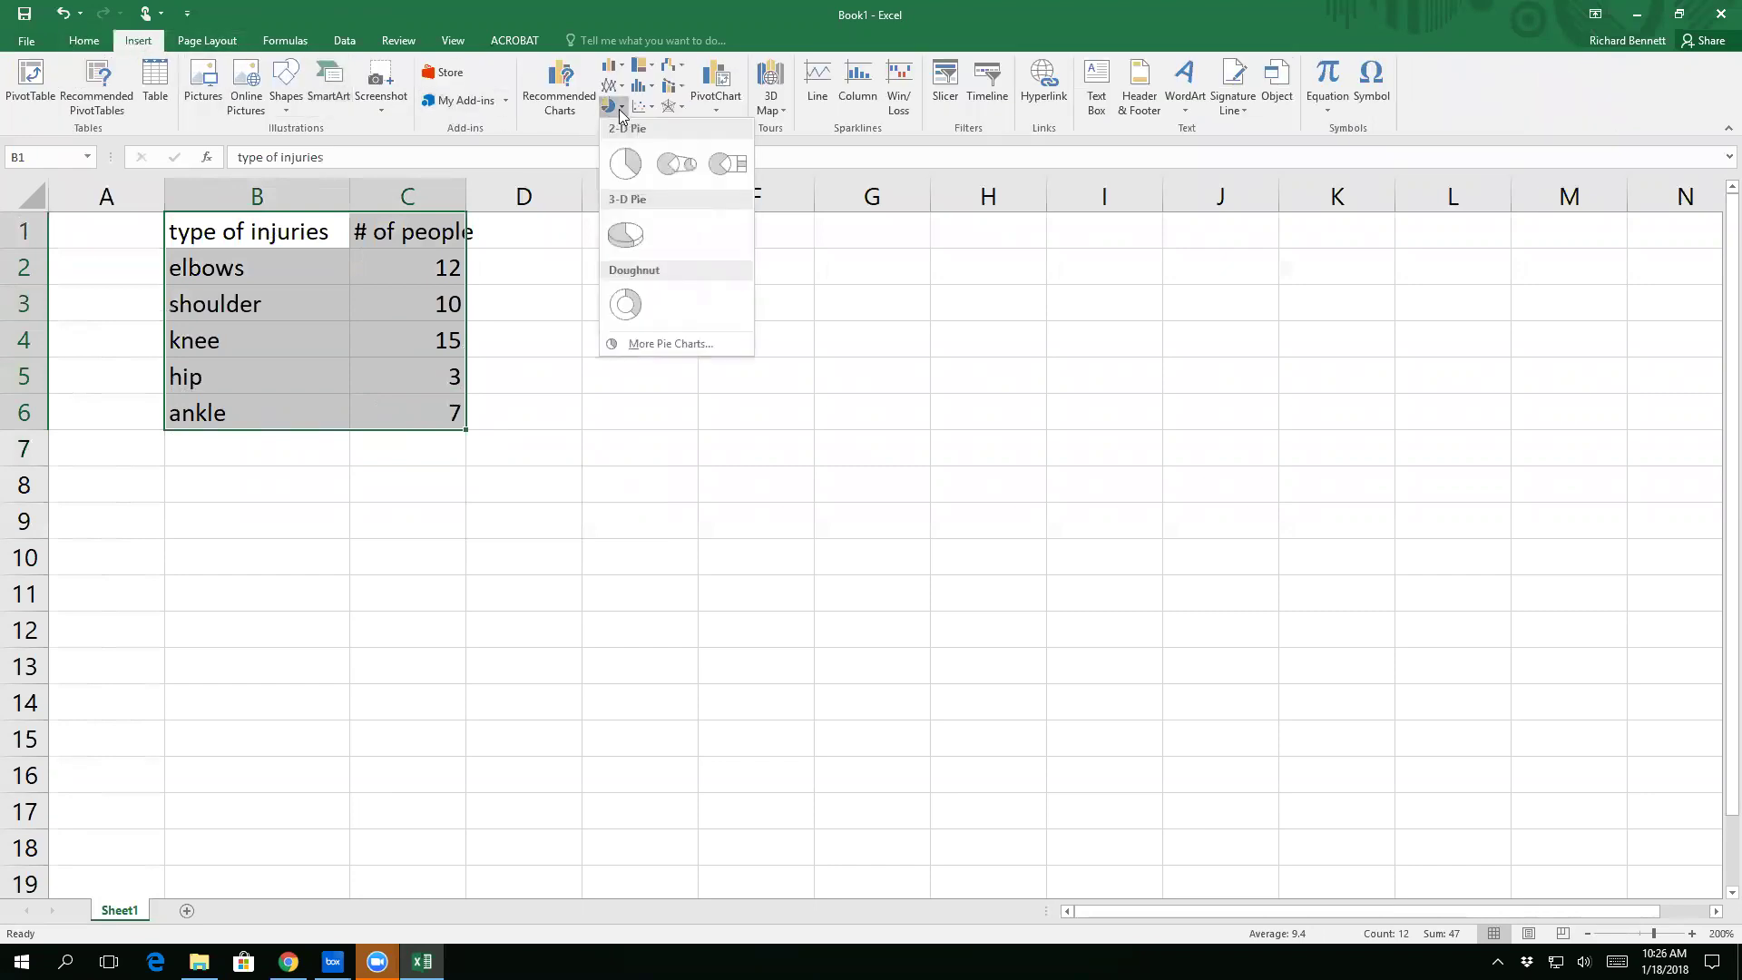
pyautogui.click(628, 170)
pyautogui.moveTo(704, 381); pyautogui.dragTo(798, 315)
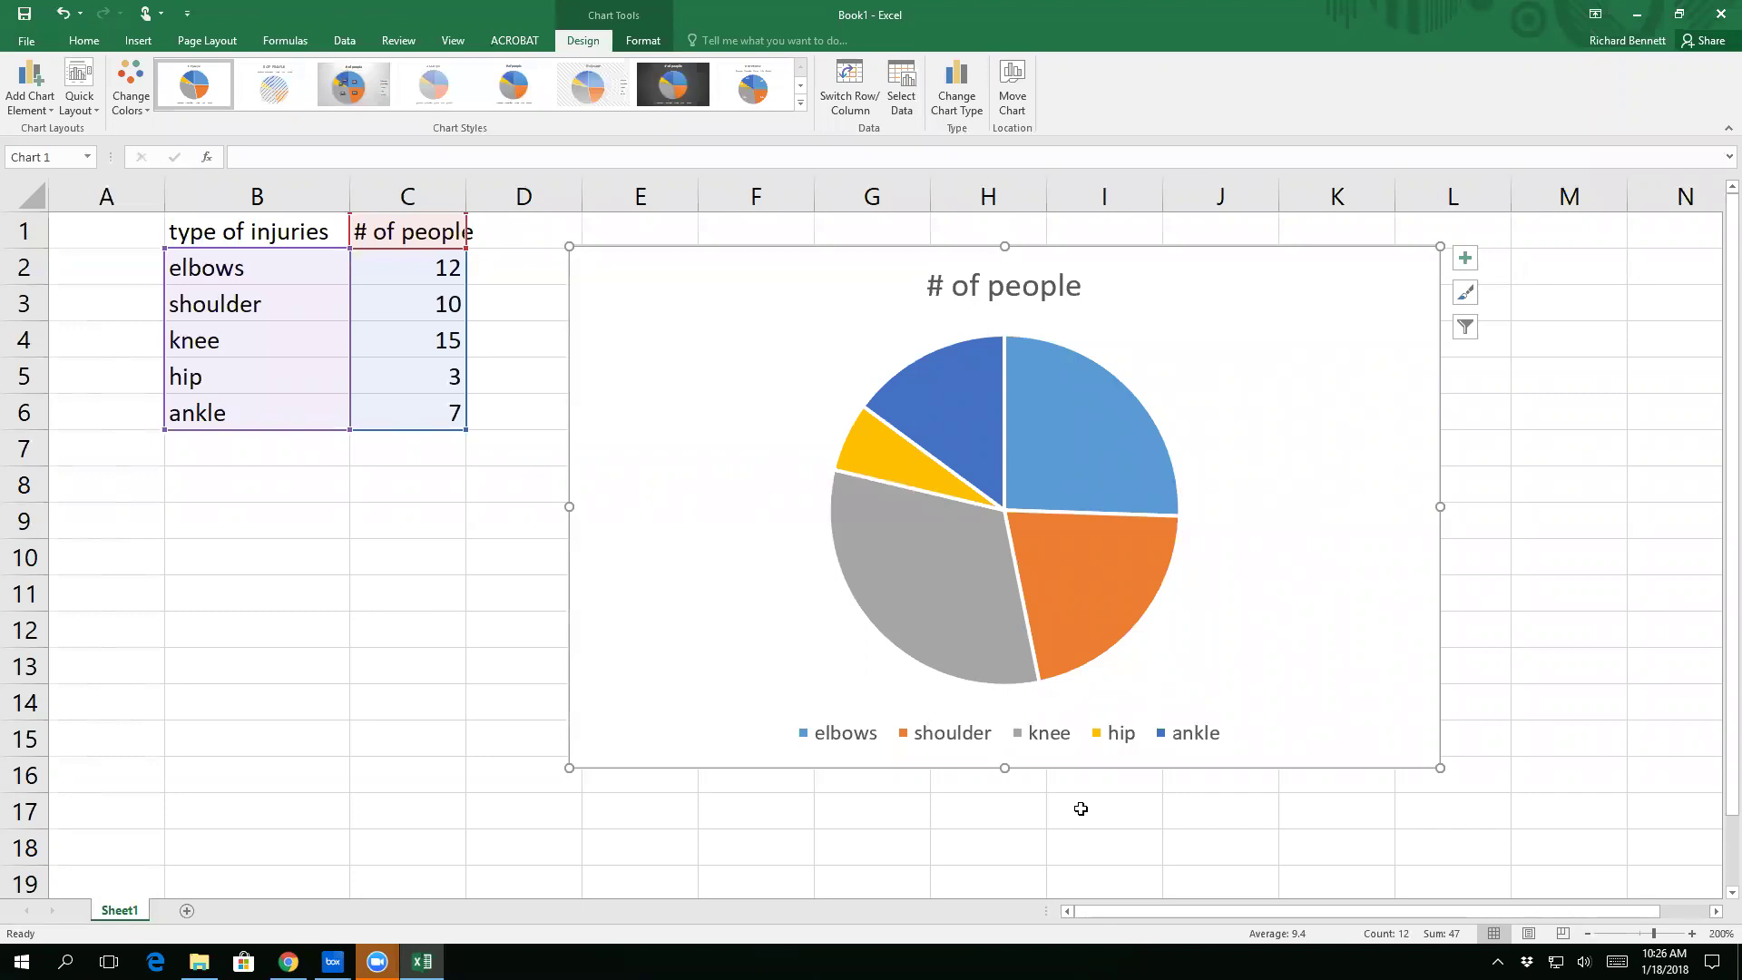
# Step: Change the pie chart's title to "Types of injuries at PT clinic"
pyautogui.click(1013, 287)
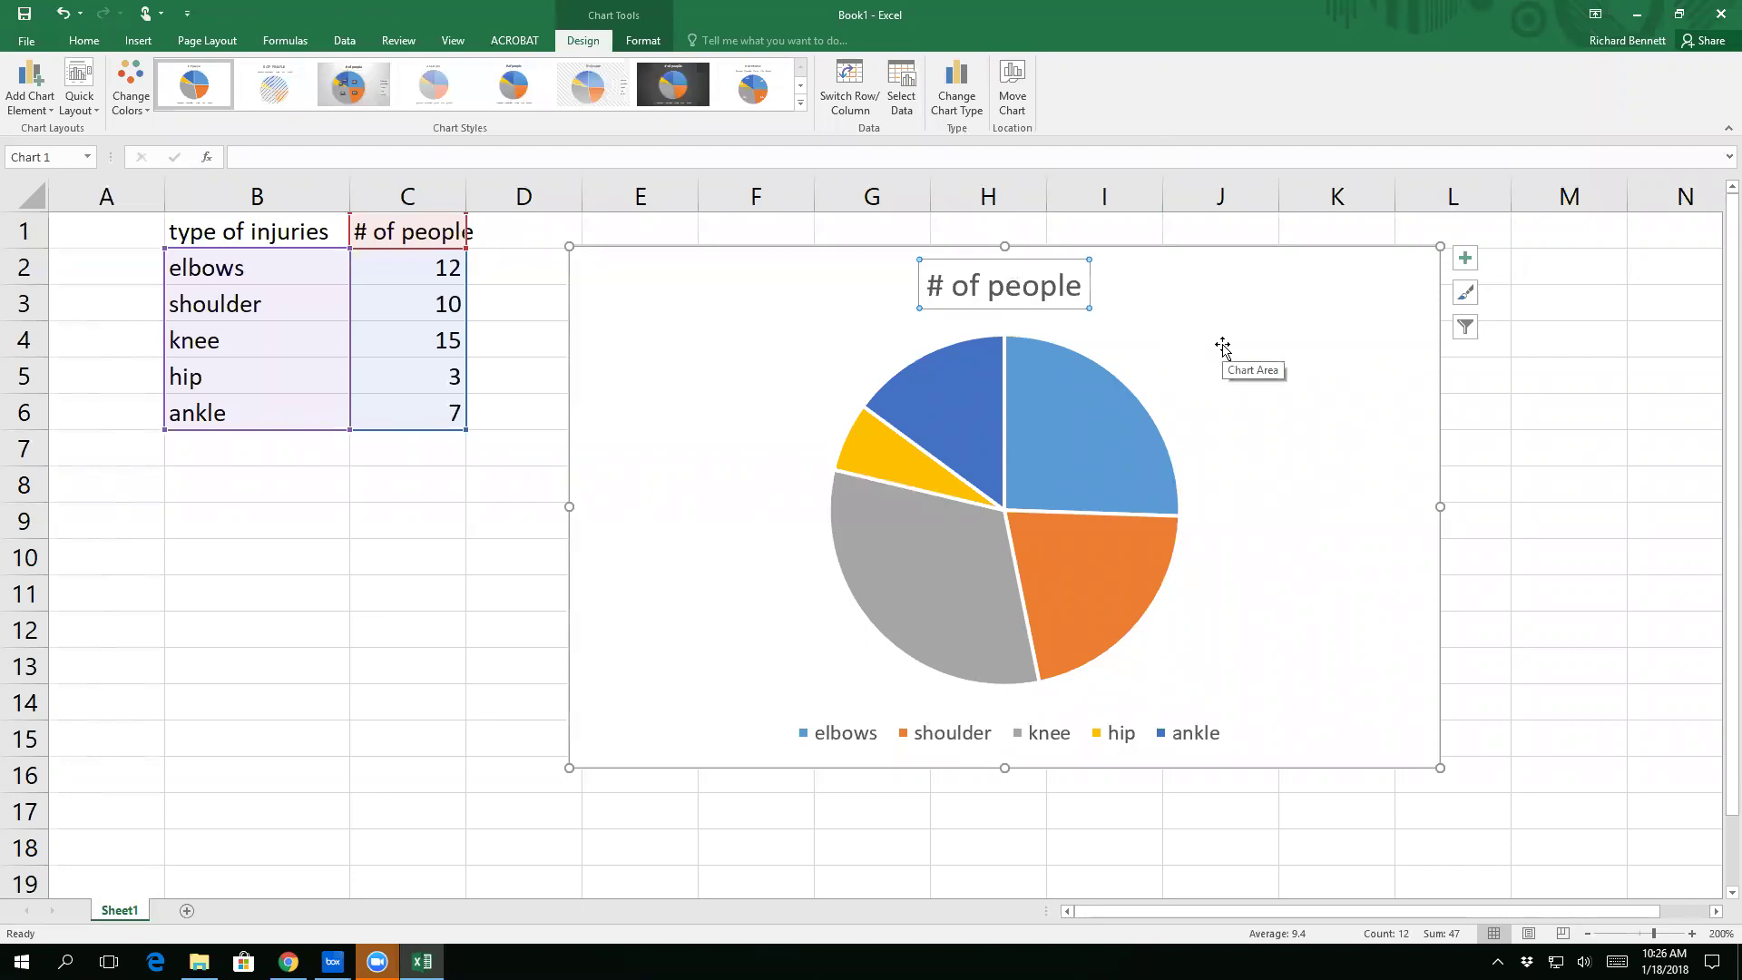
pyautogui.write('Types of injuries at PT clinic')
pyautogui.press('Return')
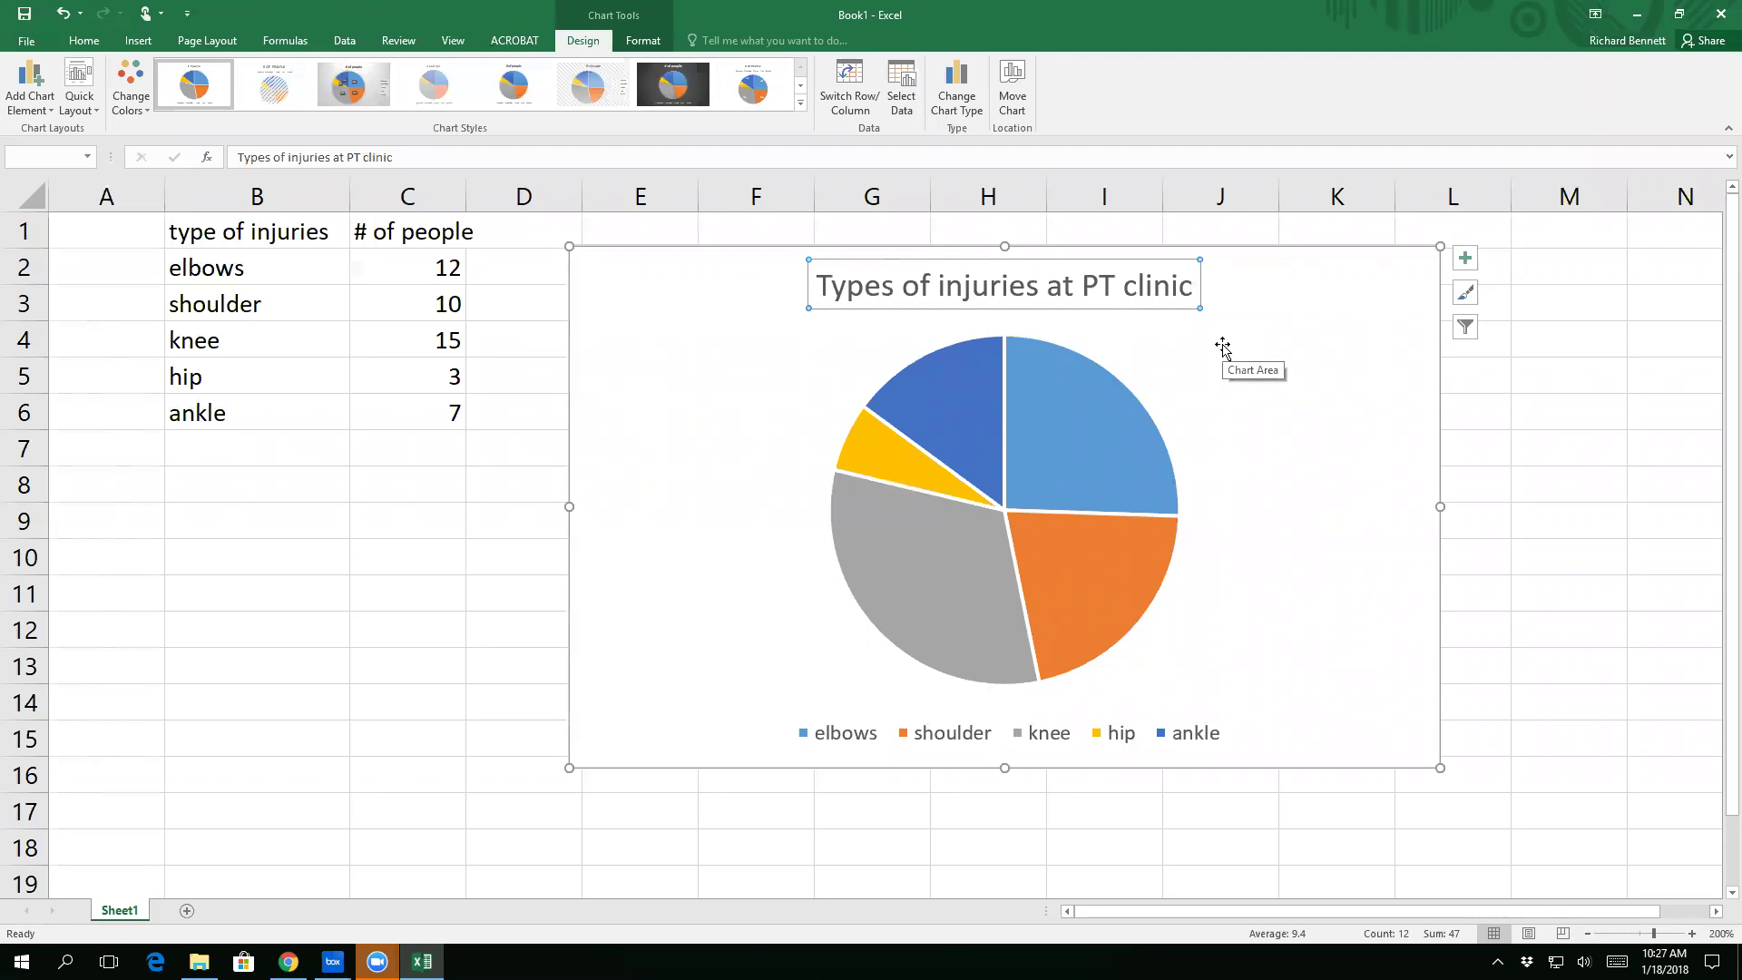
# Step: Delete the pie chart together with its title
pyautogui.press('Delete')
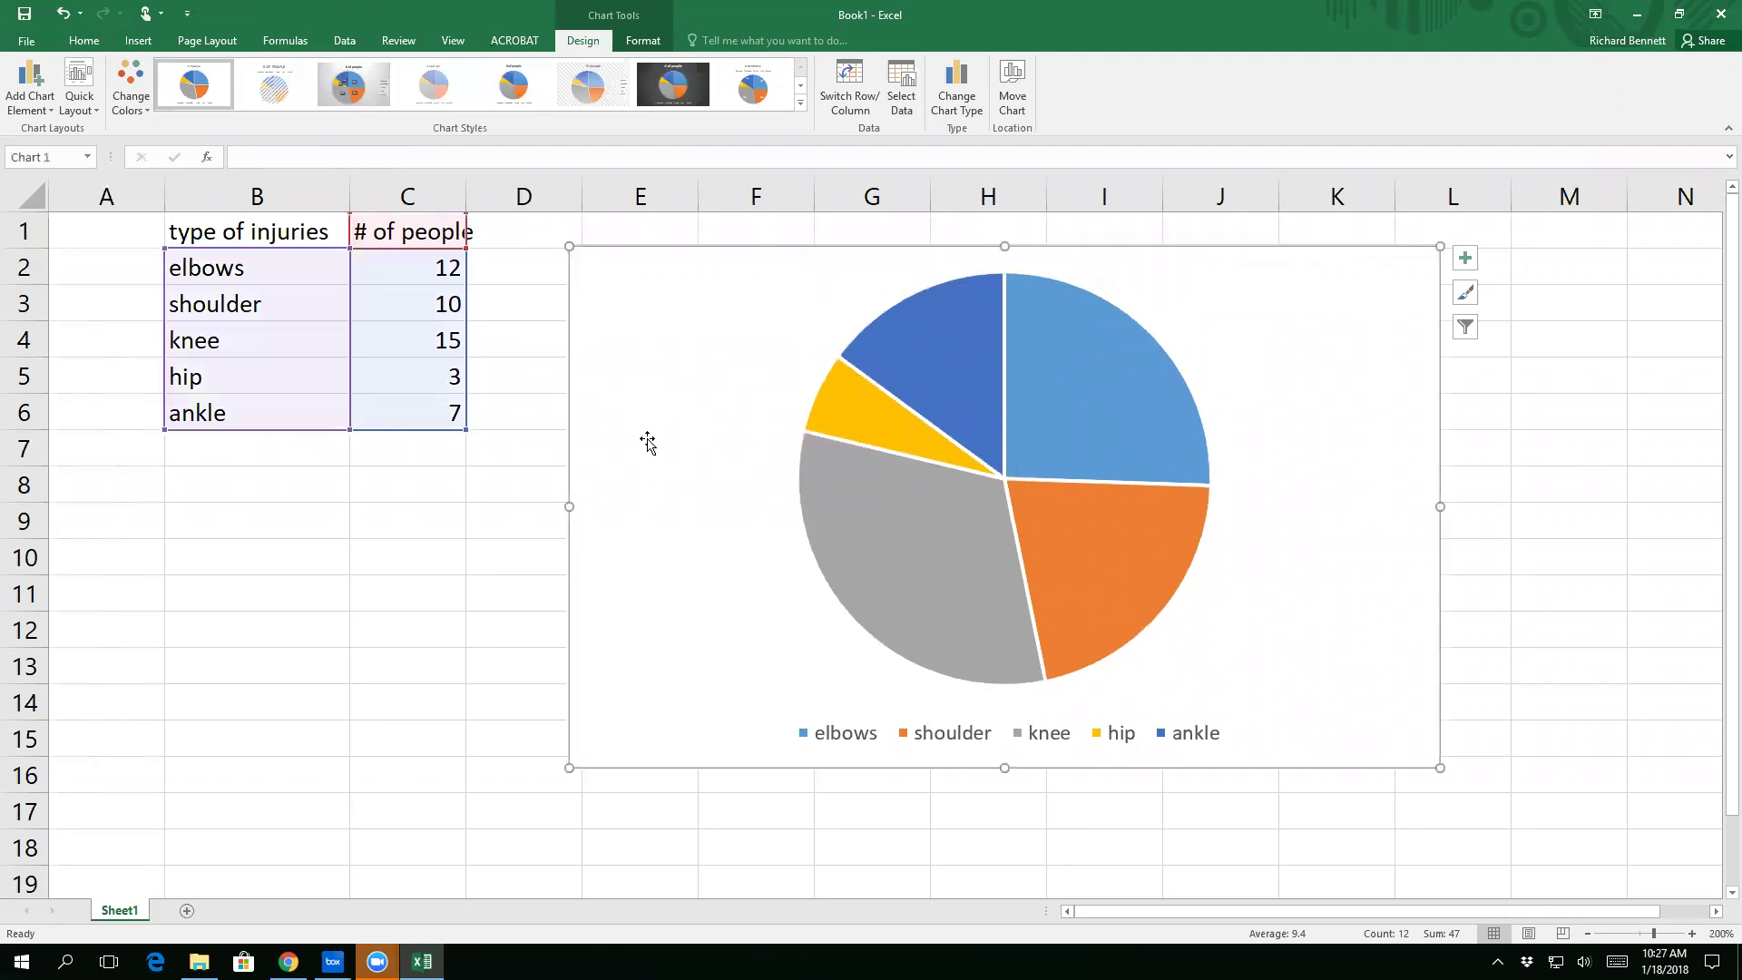
pyautogui.press('Delete')
pyautogui.click(599, 555)
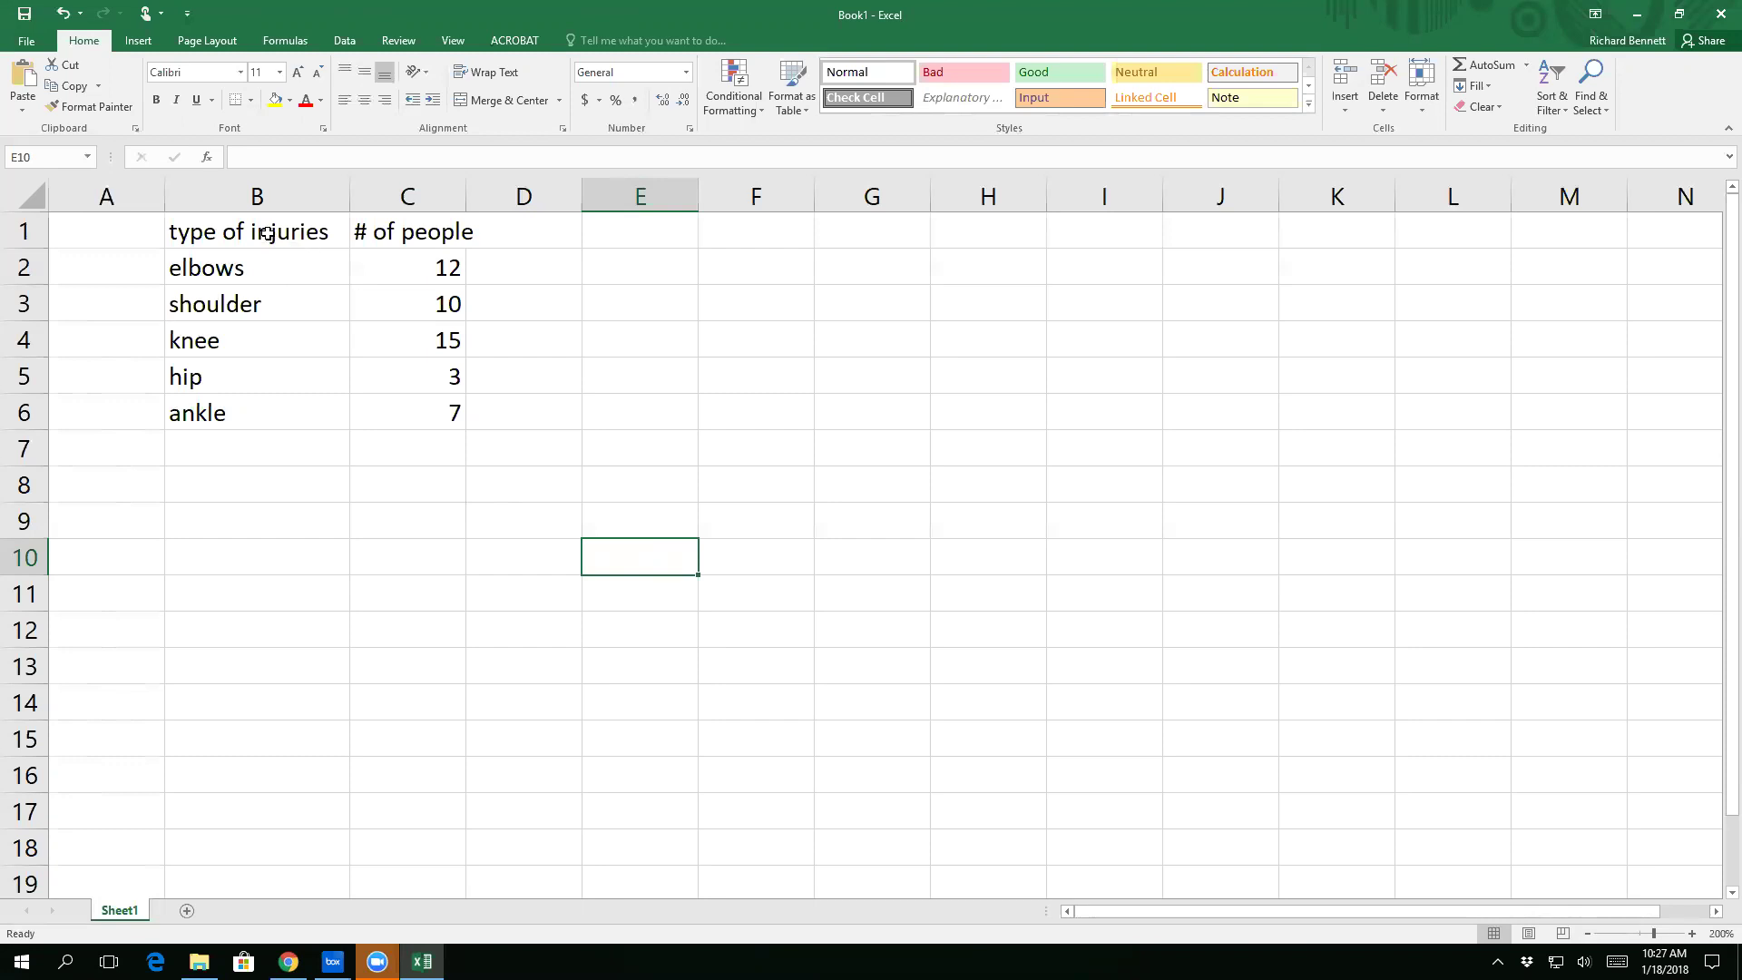
# Step: Create a 2-D pie chart from the injury table in B1:C6
pyautogui.moveTo(266, 234); pyautogui.dragTo(405, 410)
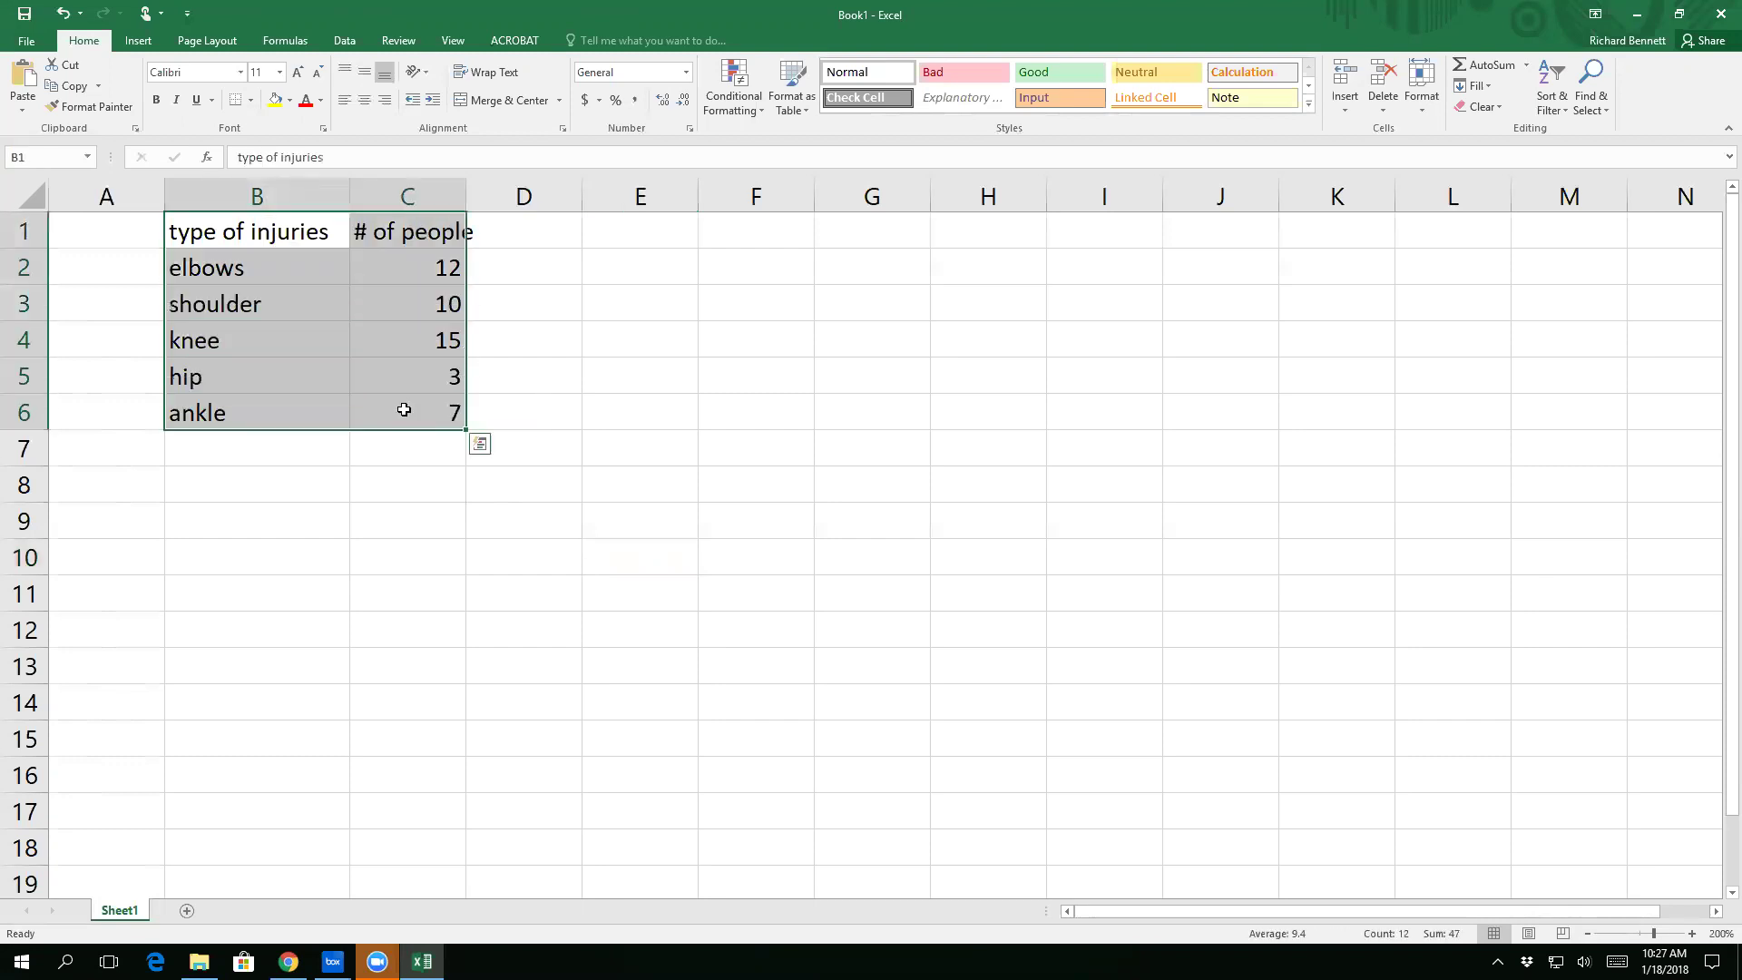
pyautogui.click(138, 40)
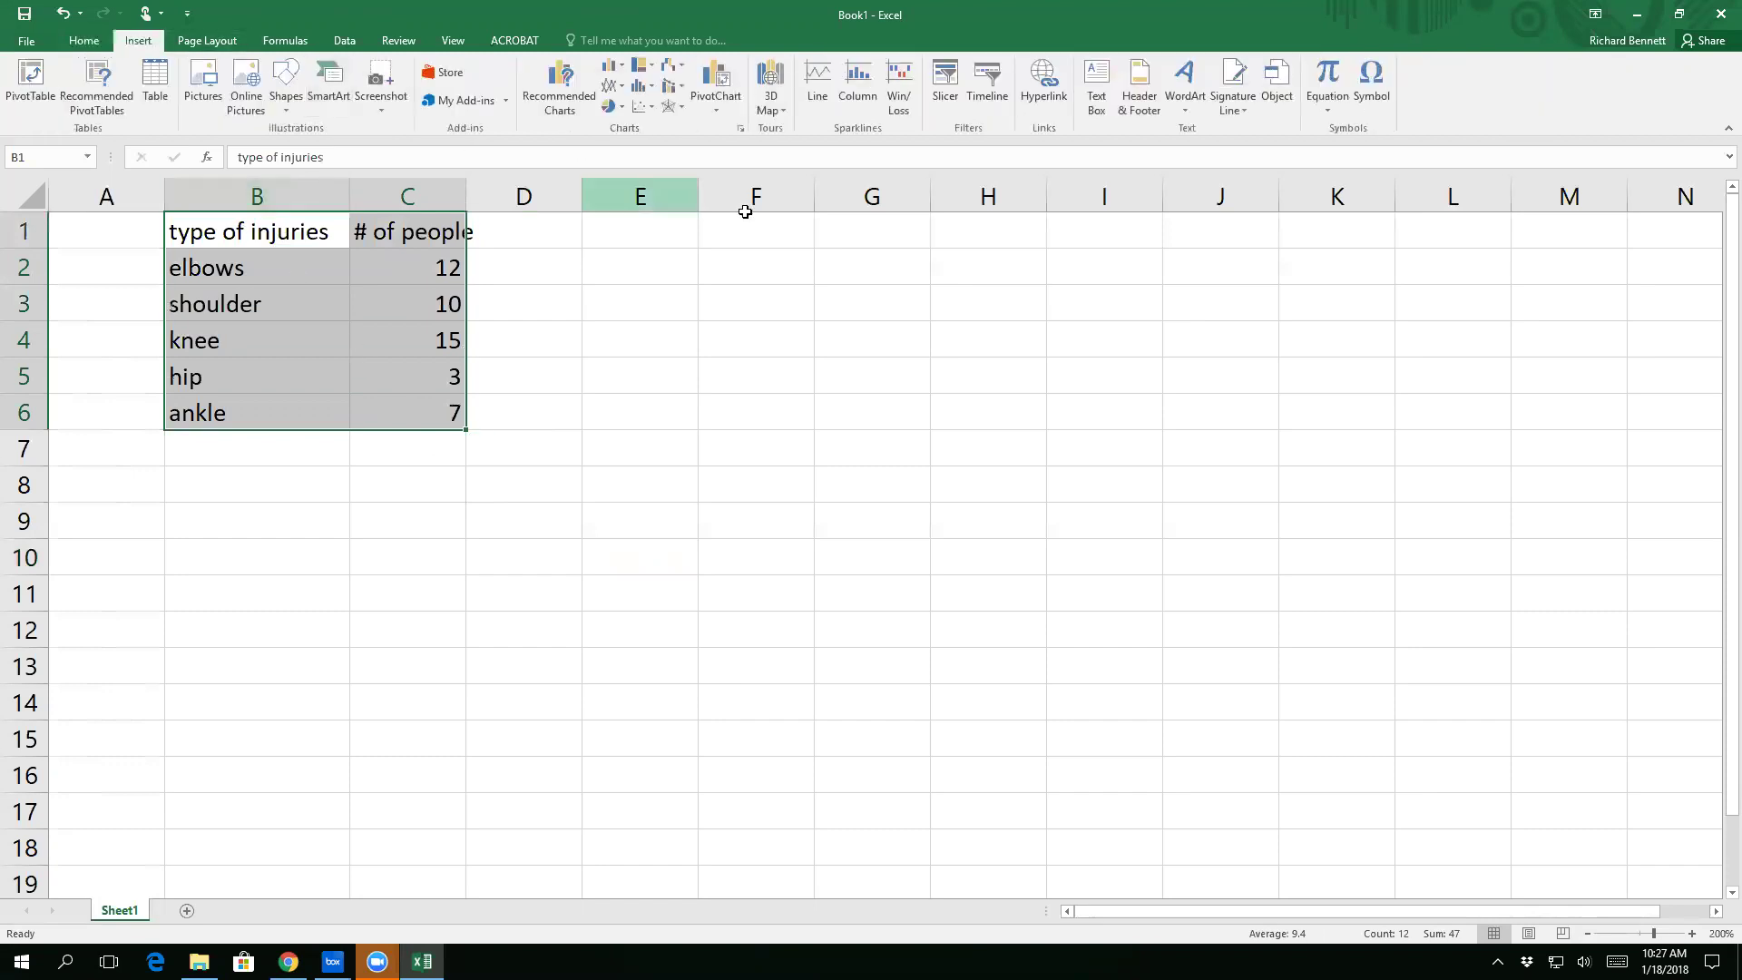
pyautogui.click(620, 114)
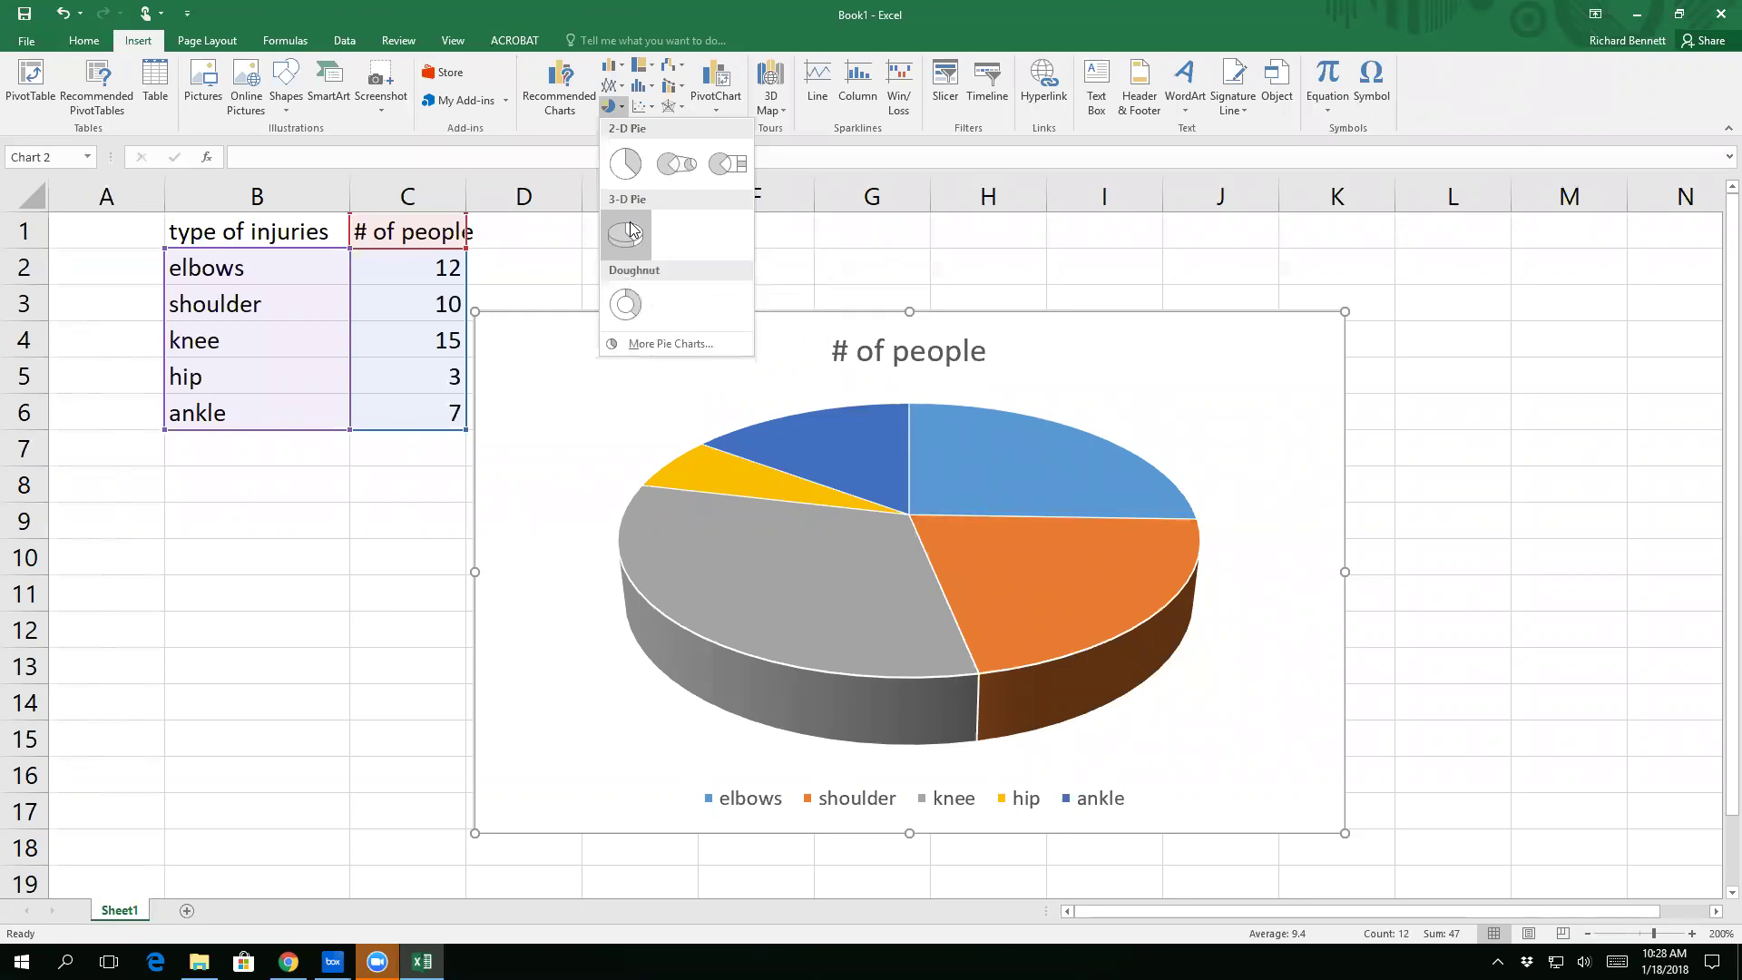
pyautogui.click(625, 164)
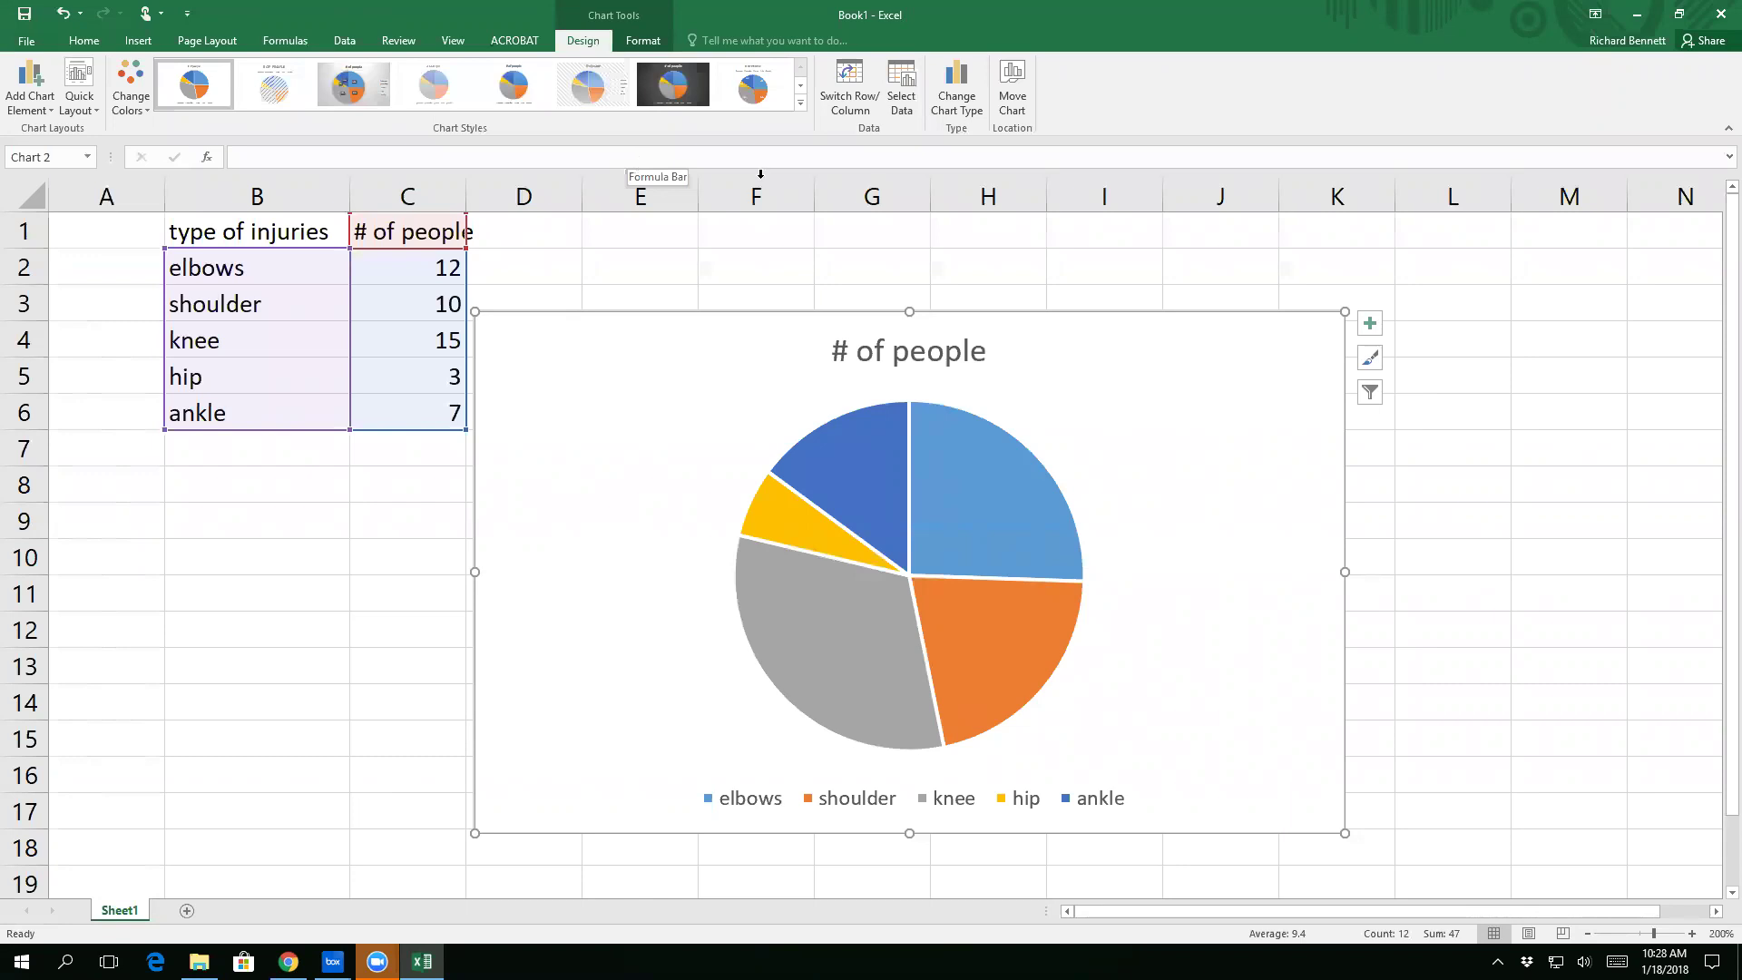
# Step: Title the pie chart "Types of Injuries at PT clinic"
pyautogui.click(924, 352)
pyautogui.write('Typ')
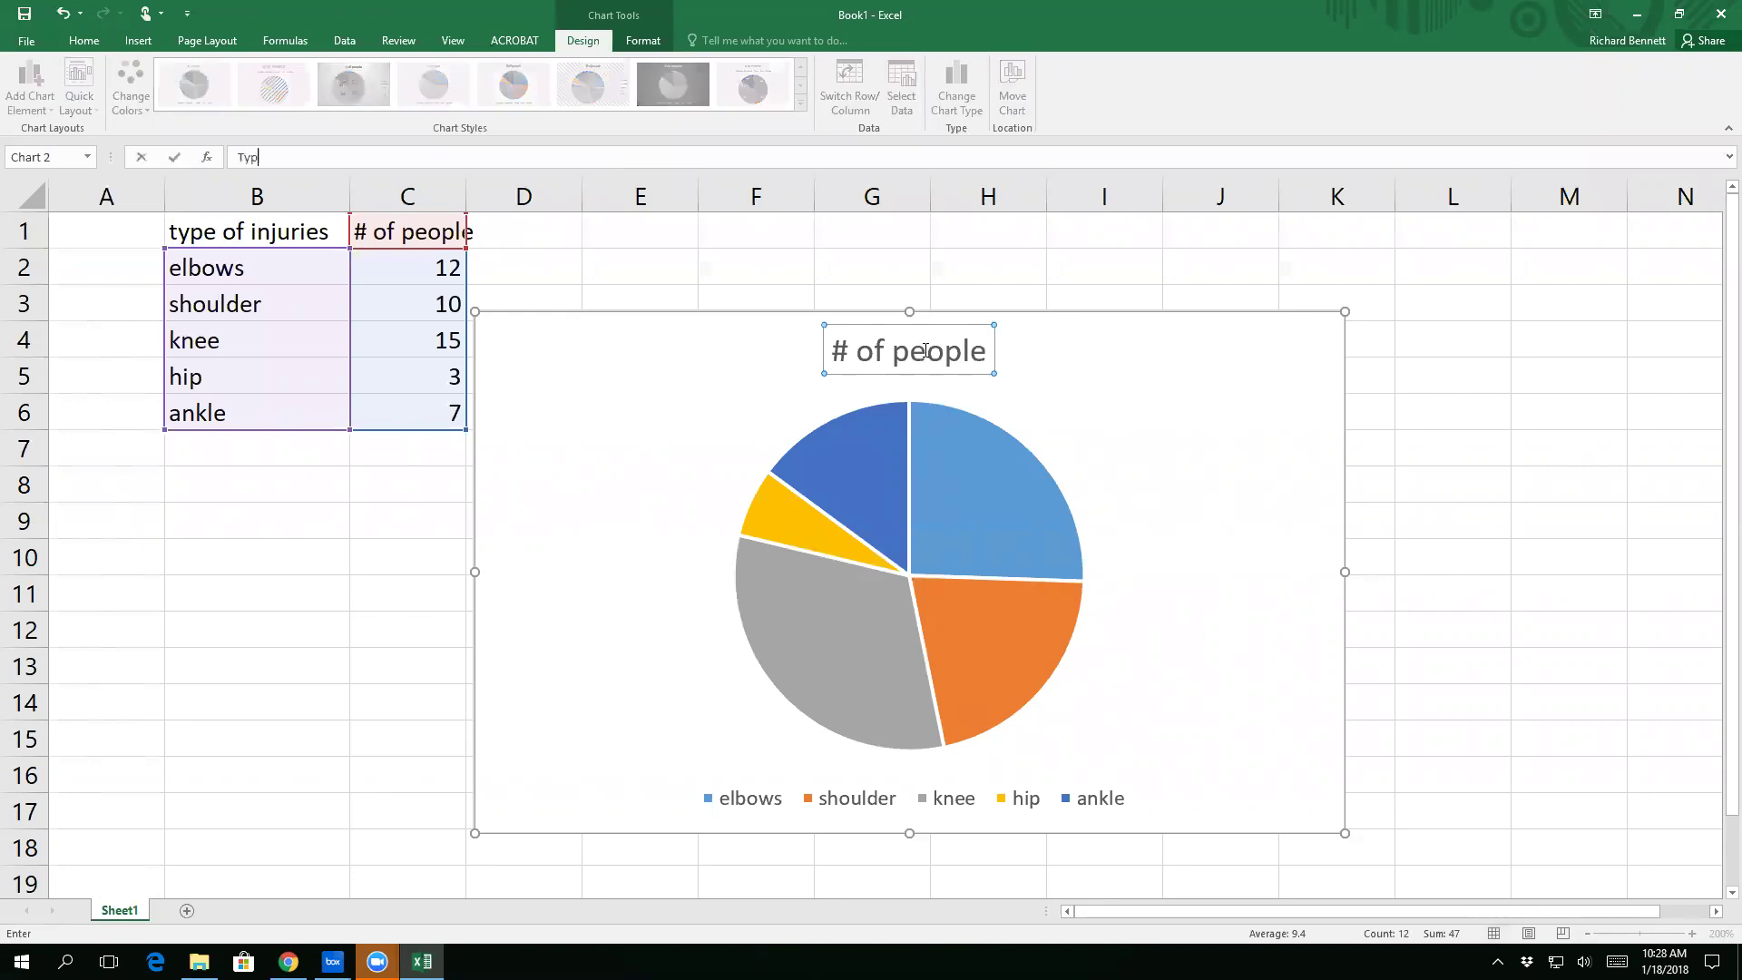
pyautogui.write('es of Injuries at PT clinic')
pyautogui.press('Return')
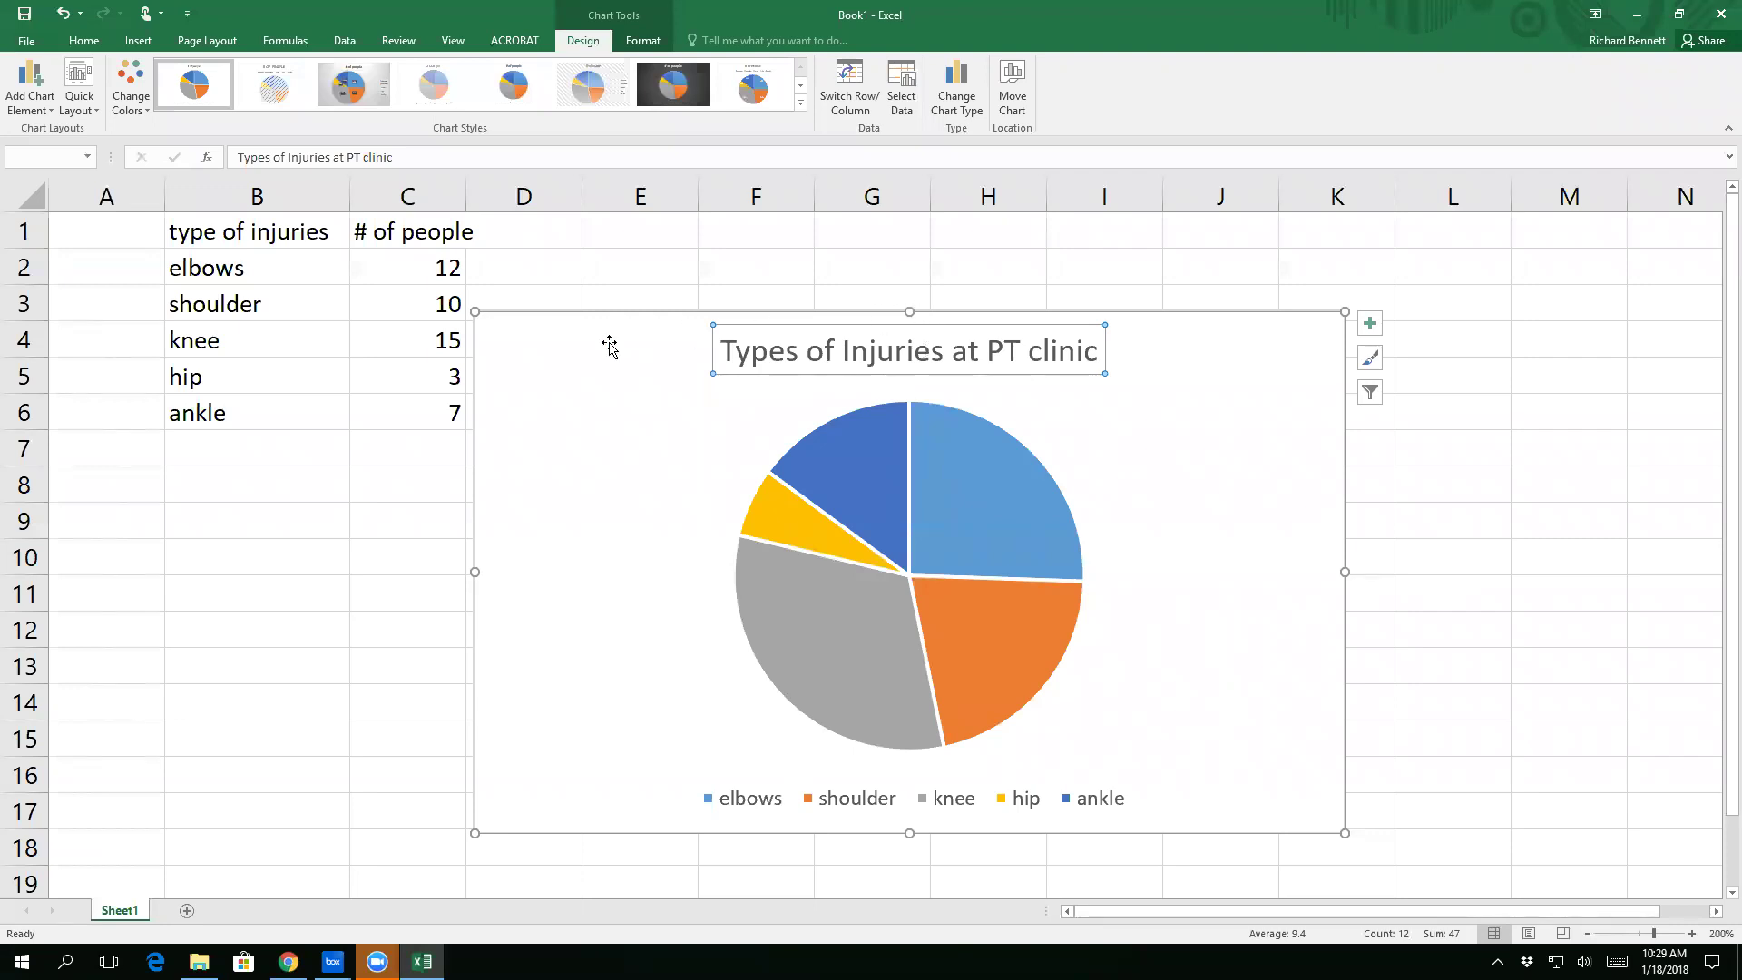
# Step: Move the pie chart below the data table, with its upper edge at about row 13
pyautogui.moveTo(556, 369); pyautogui.dragTo(926, 326)
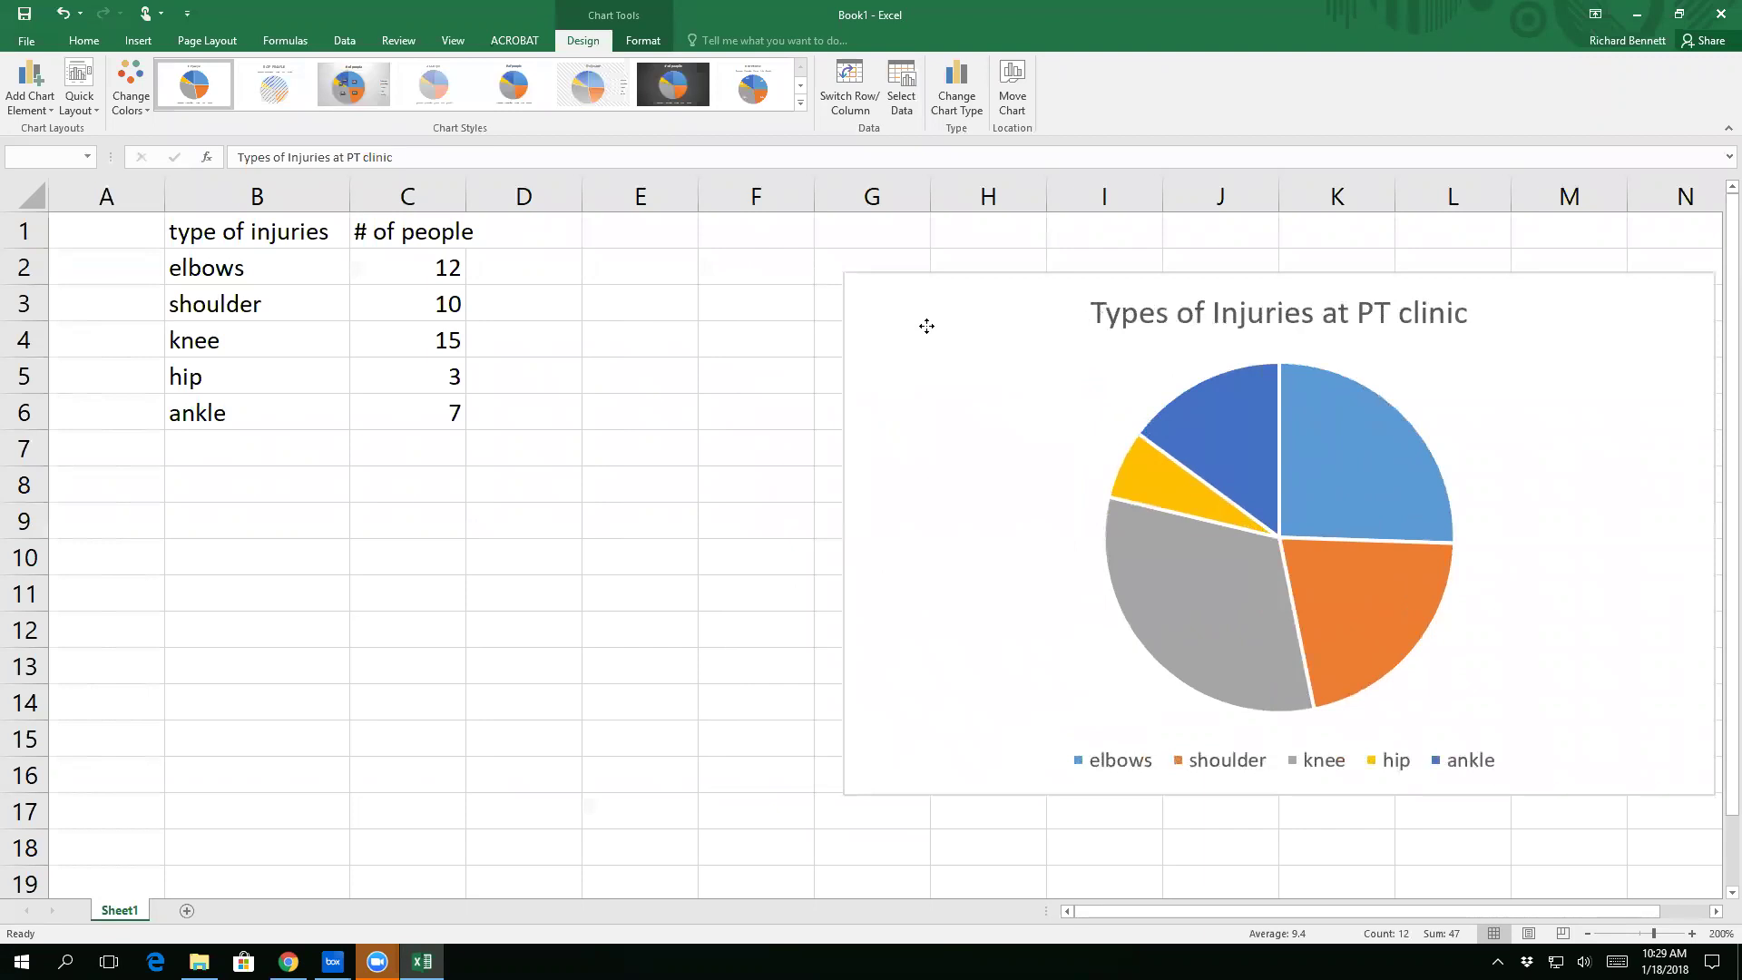
pyautogui.click(586, 400)
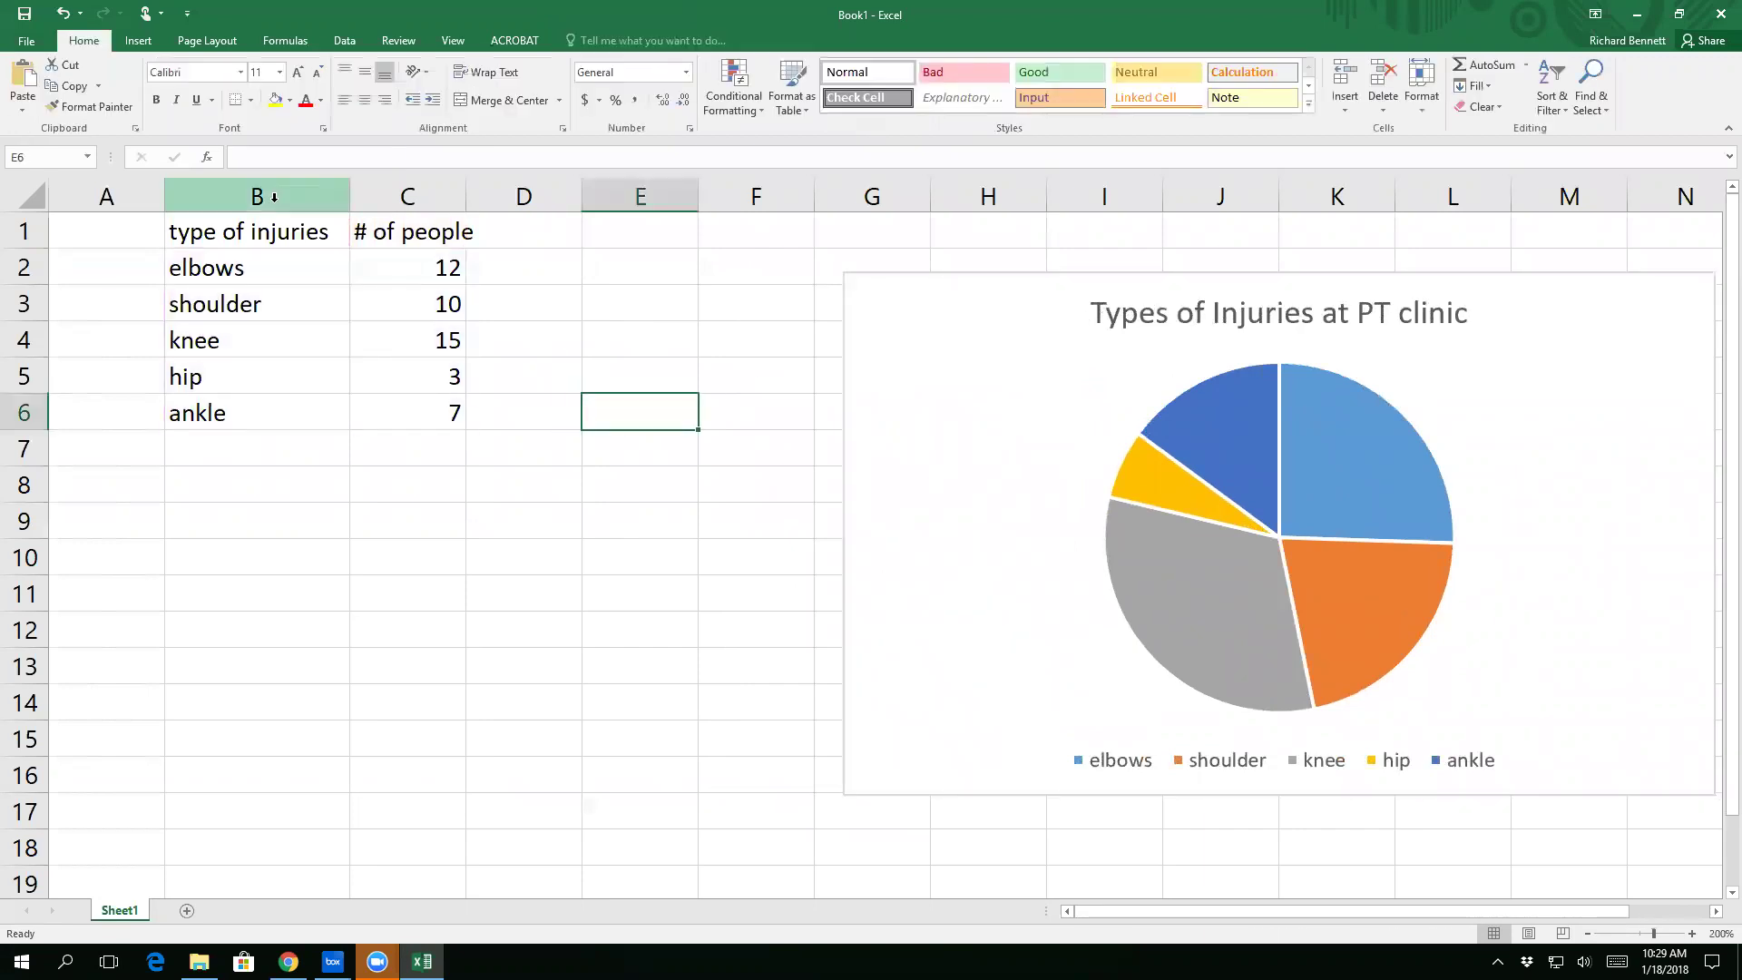
pyautogui.moveTo(1026, 362); pyautogui.dragTo(86, 745)
# Step: Create a 2-D clustered column chart from the injury table in B1:C6
pyautogui.moveTo(230, 229); pyautogui.dragTo(386, 428)
pyautogui.click(134, 41)
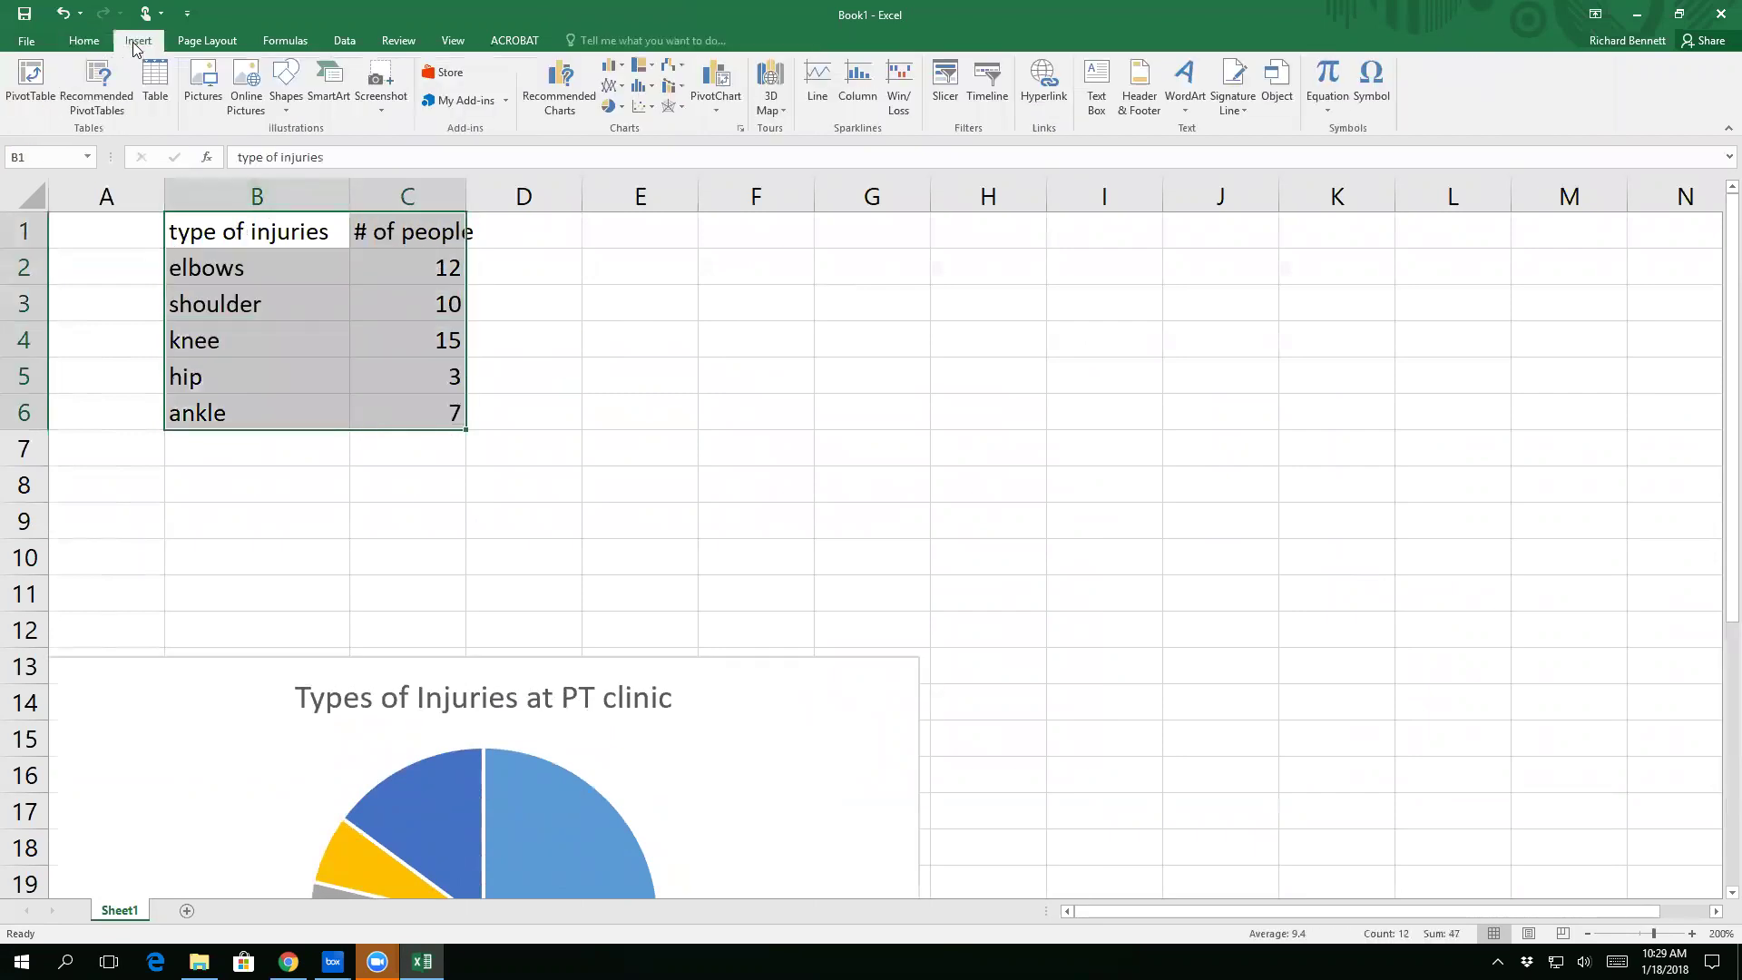
pyautogui.click(617, 70)
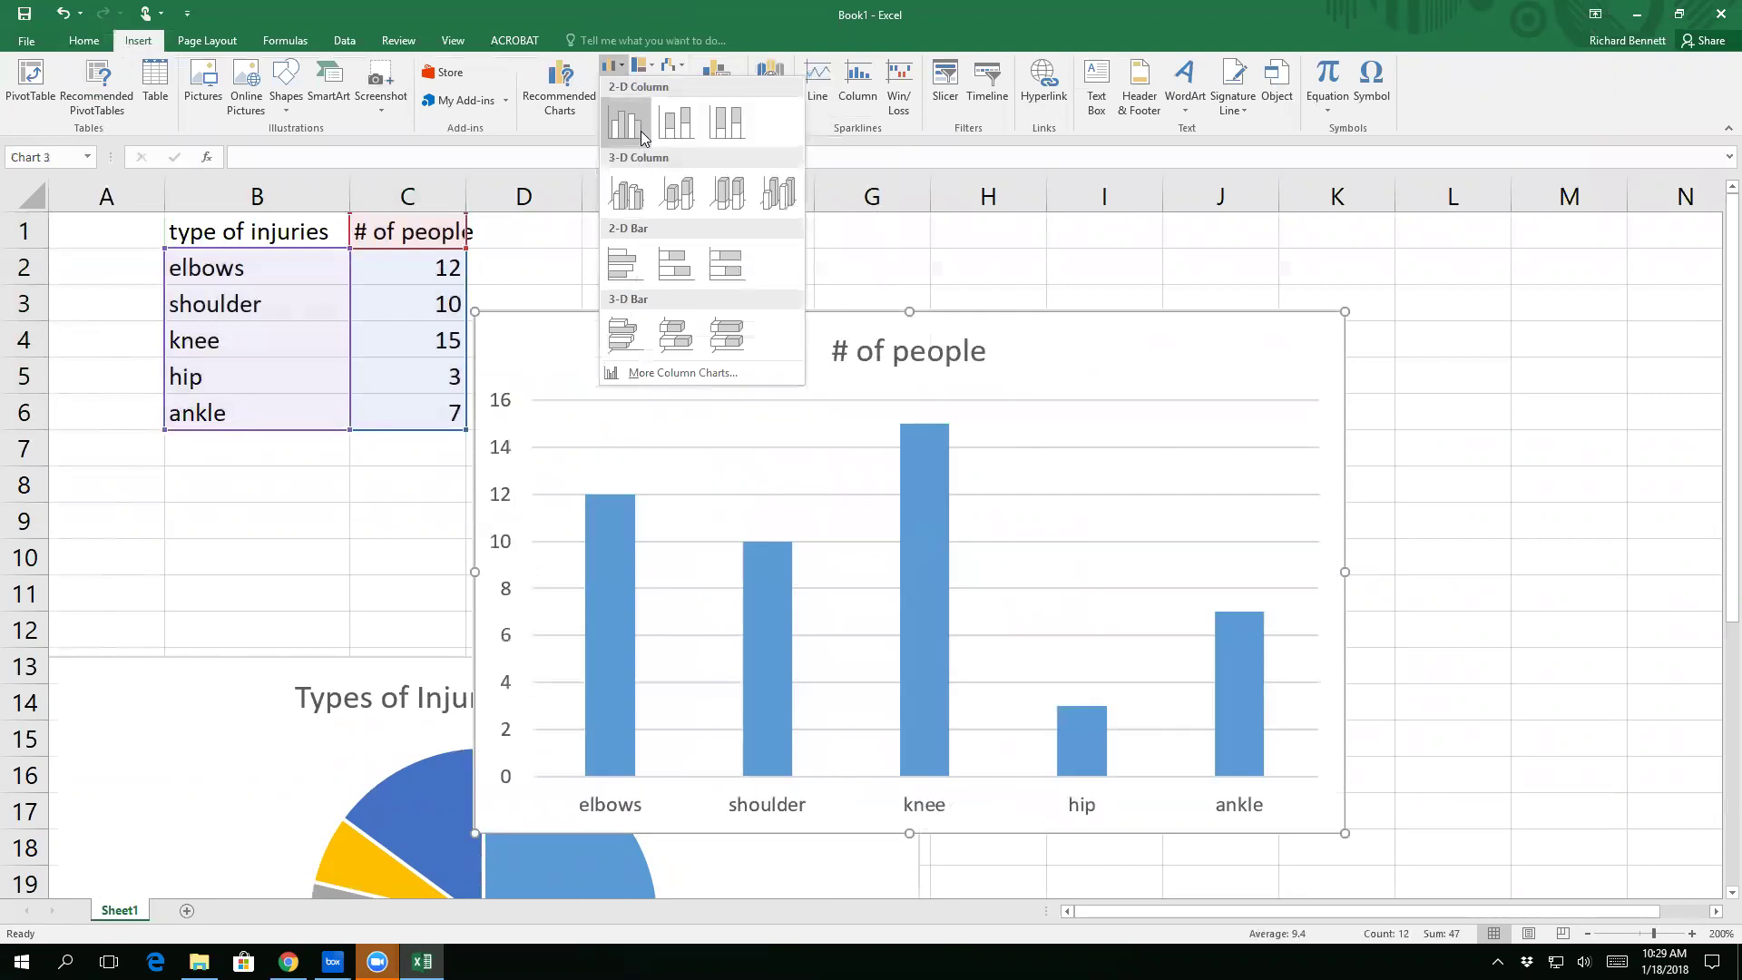
pyautogui.click(640, 130)
pyautogui.moveTo(669, 366)
pyautogui.mouseDown()
pyautogui.moveTo(908, 335)
pyautogui.moveTo(910, 317)
pyautogui.mouseUp()
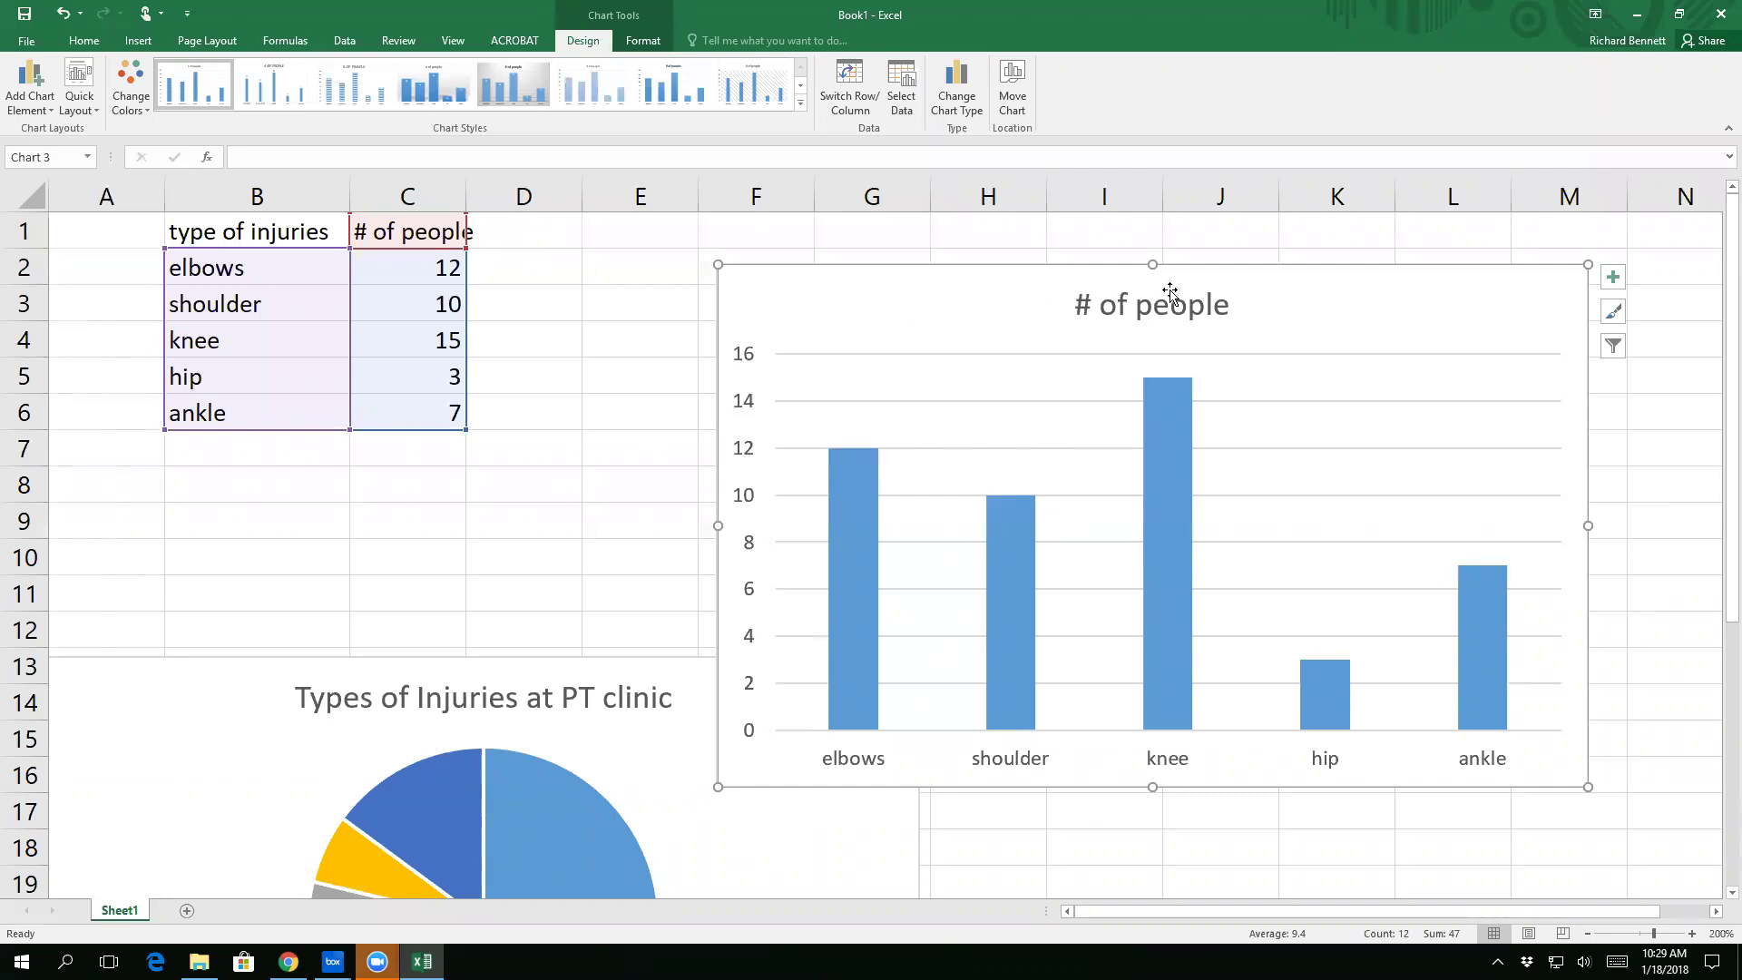
pyautogui.click(1618, 274)
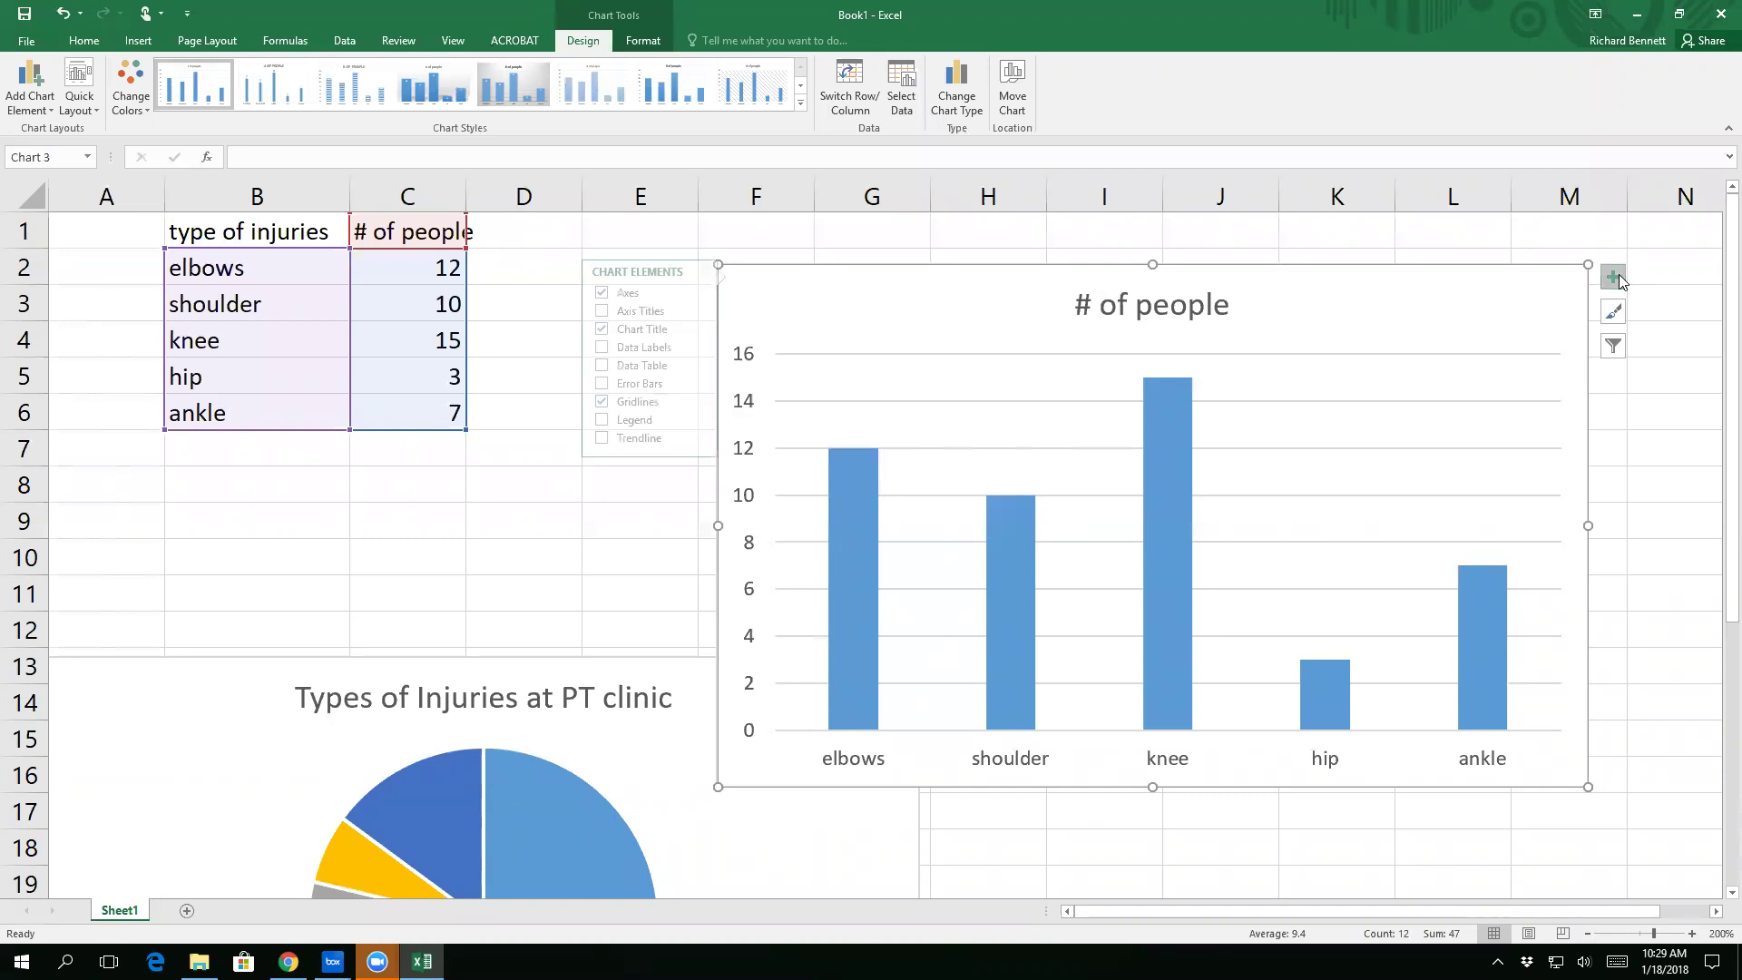
pyautogui.click(588, 310)
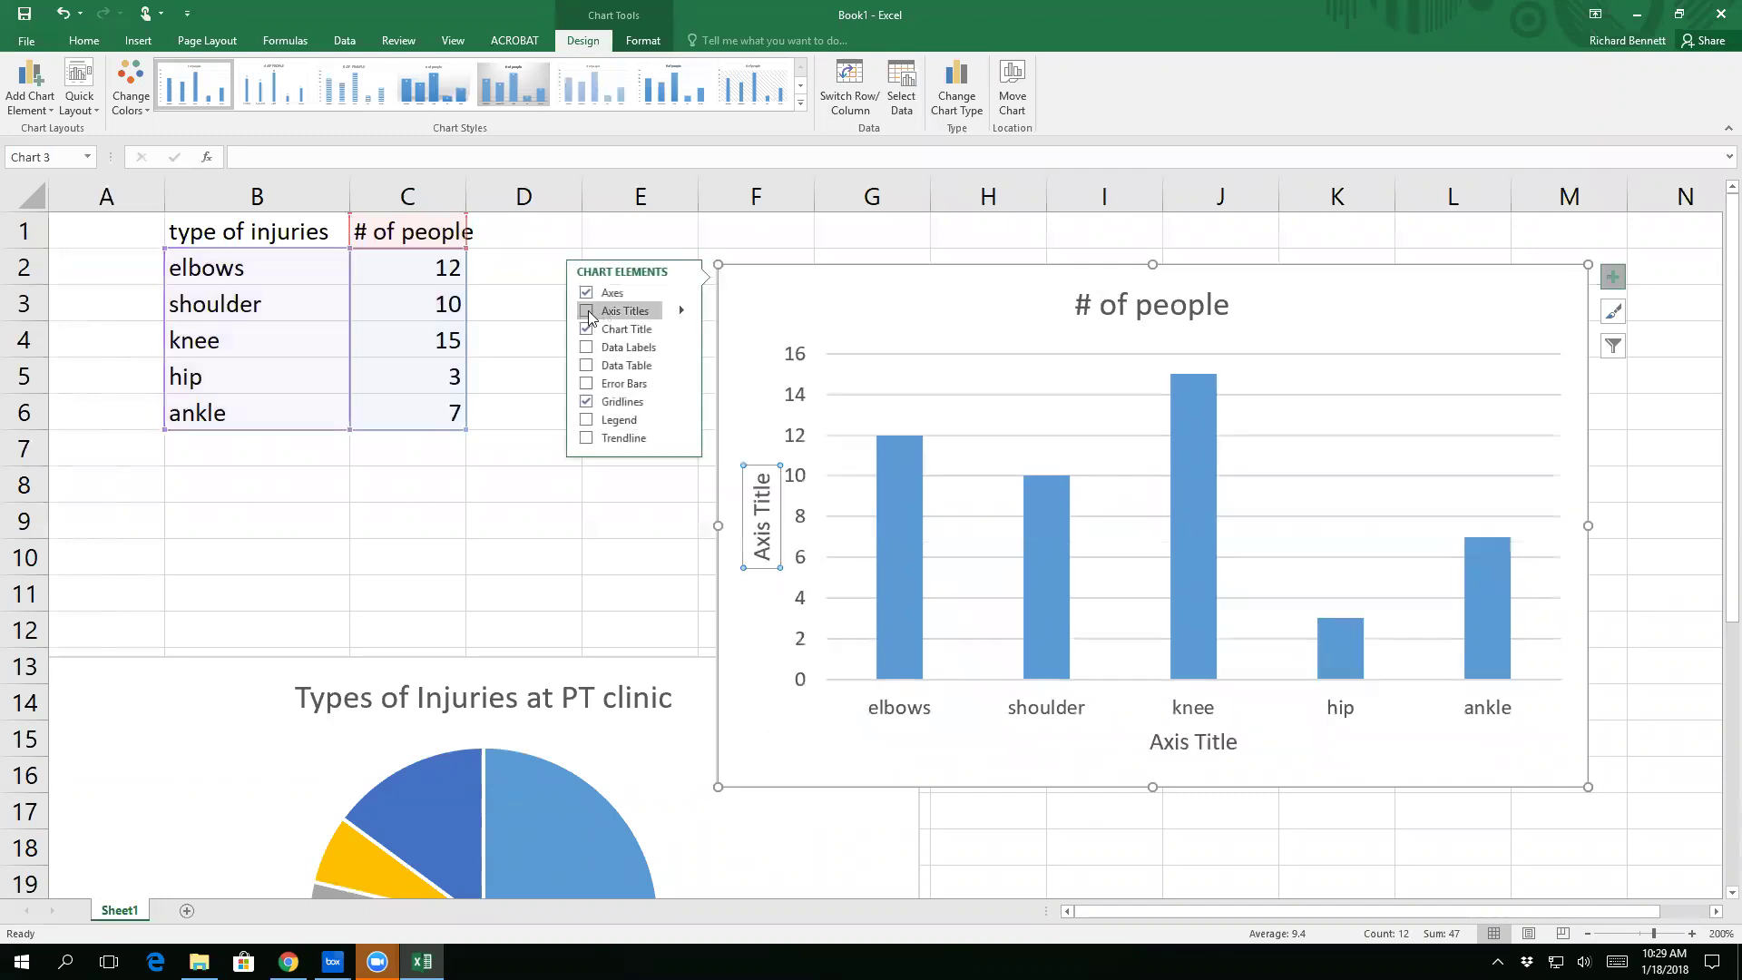
pyautogui.click(762, 531)
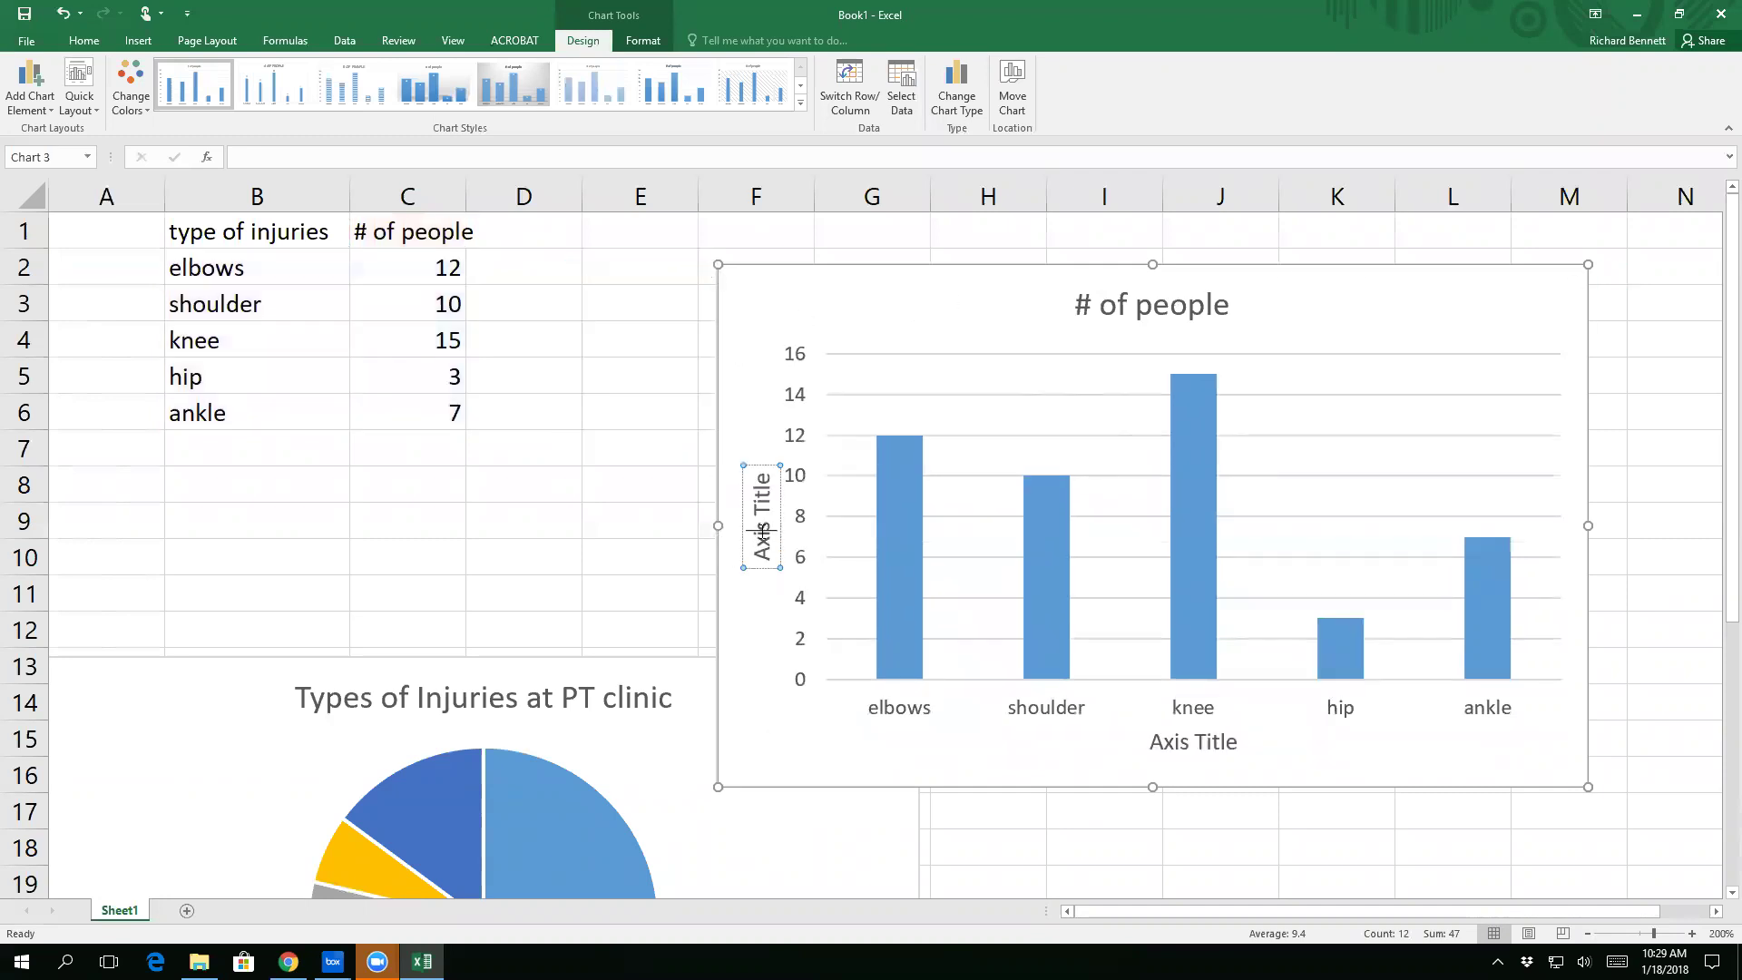
pyautogui.hotkey('ctrl', 'z')
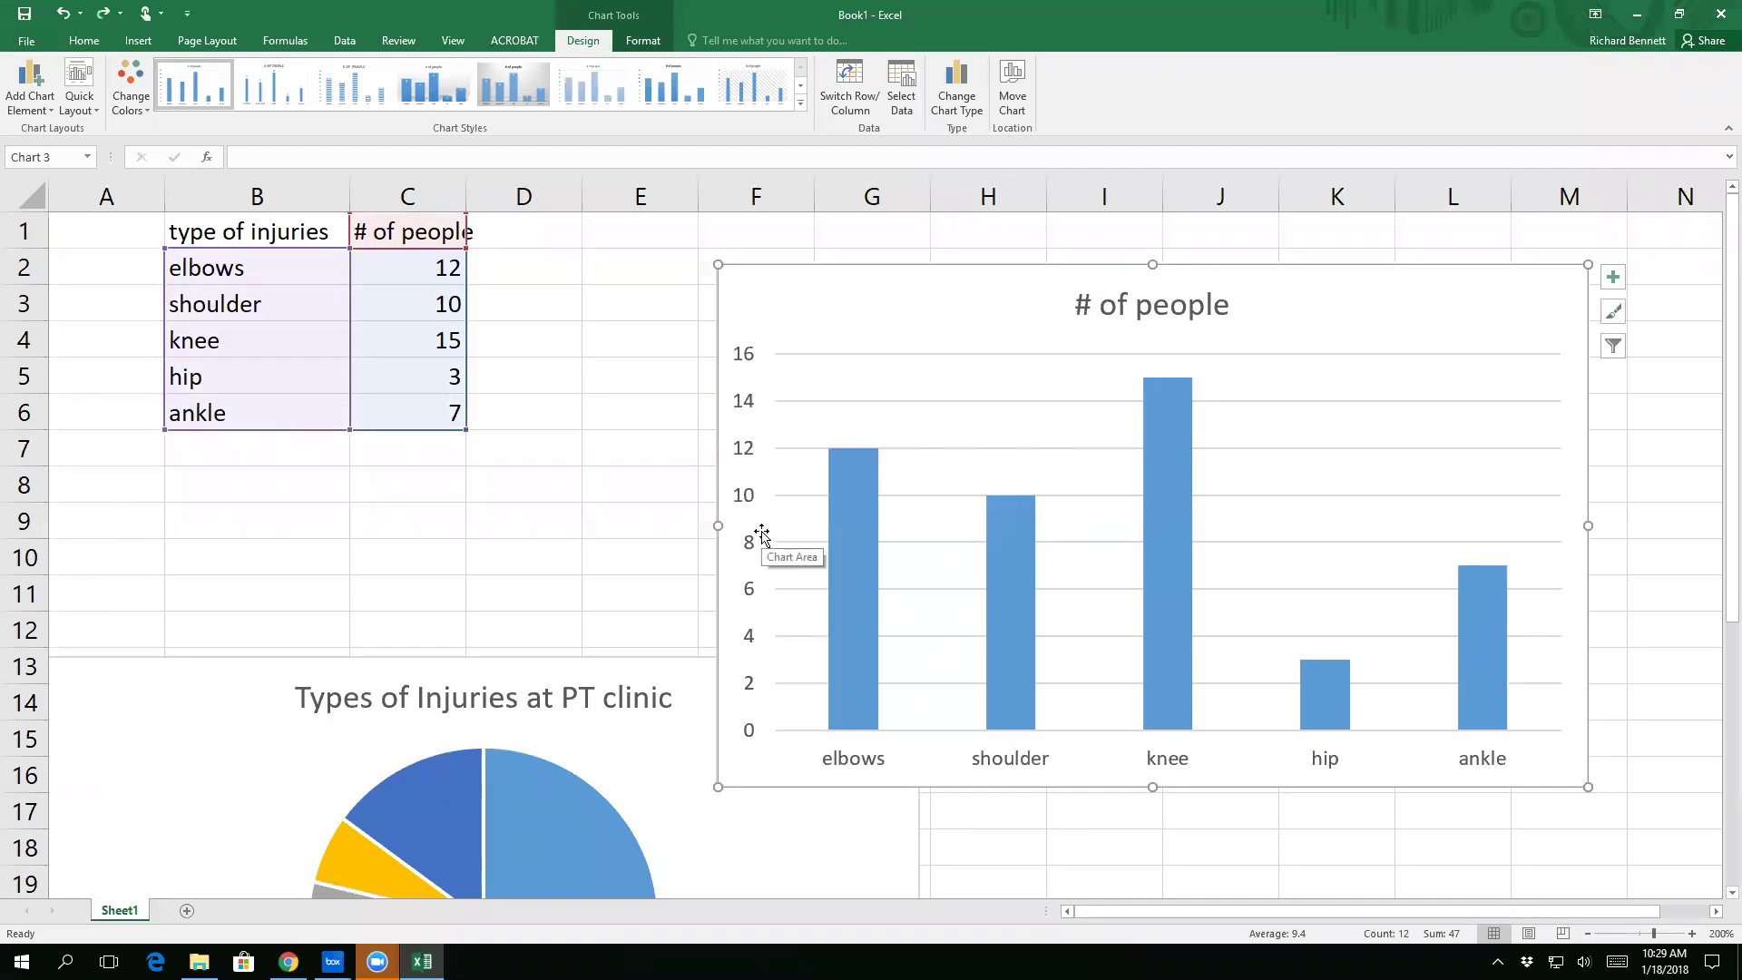
pyautogui.hotkey('ctrl', 'z')
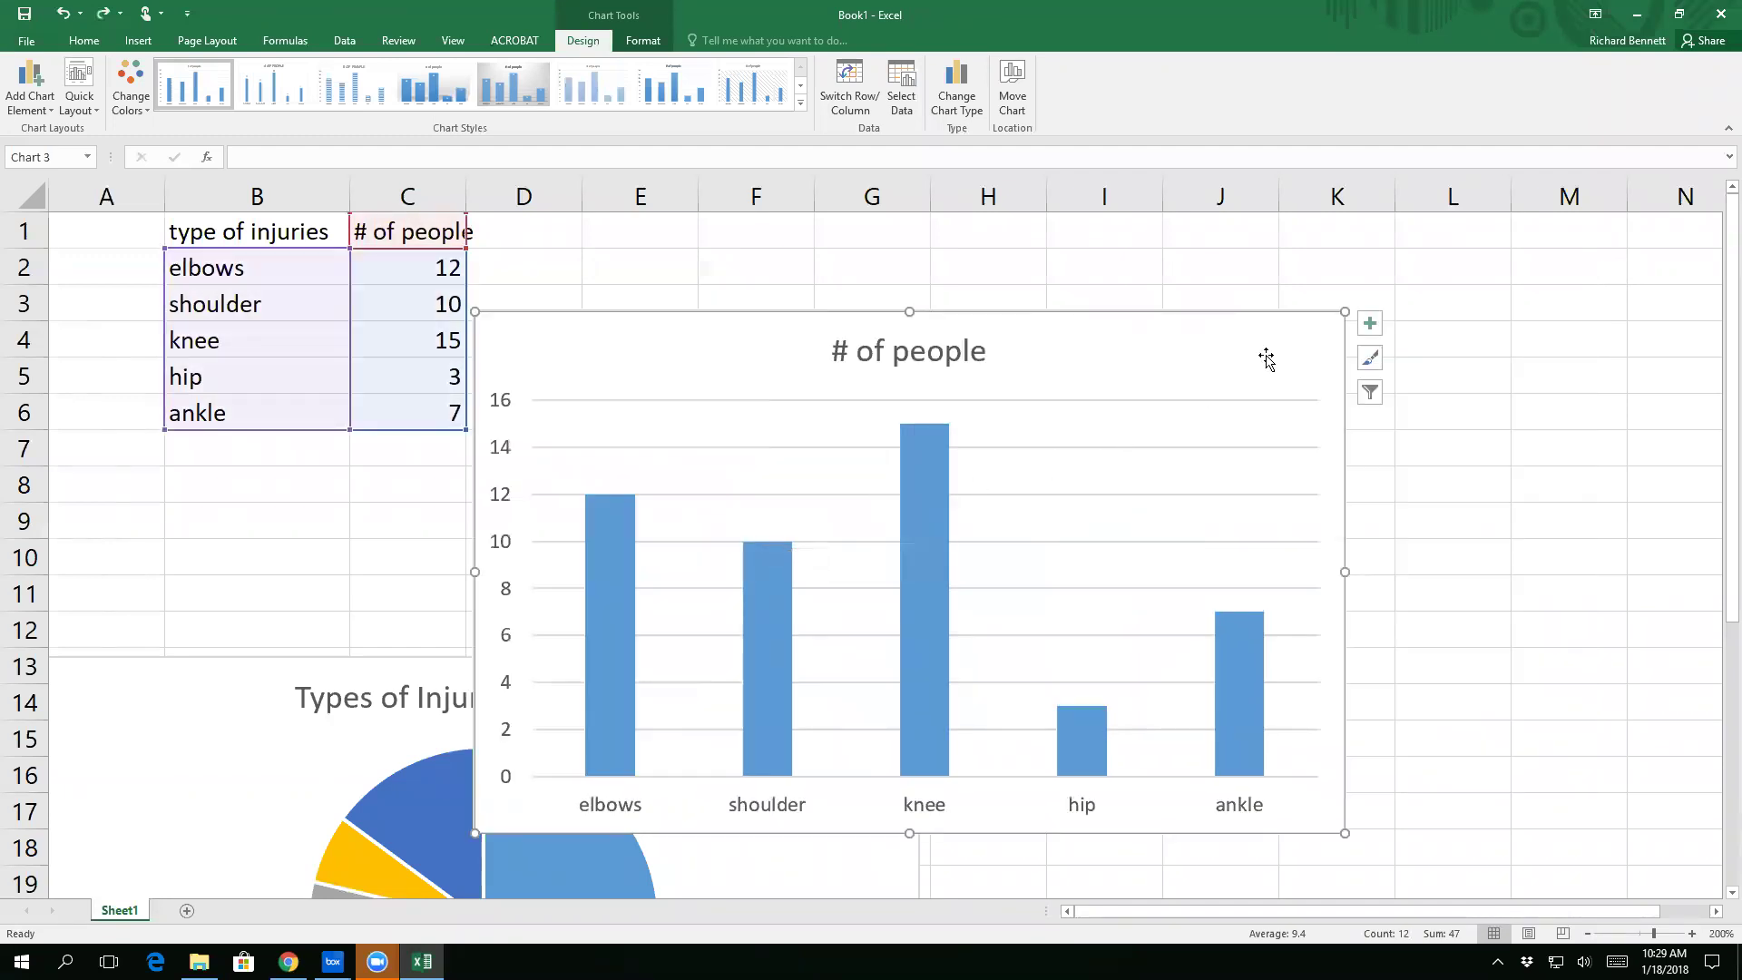
# Step: Move the column chart beside the data table, with its left edge at about column F, and add axis titles to it
pyautogui.moveTo(1299, 342); pyautogui.dragTo(1536, 275)
pyautogui.click(1575, 253)
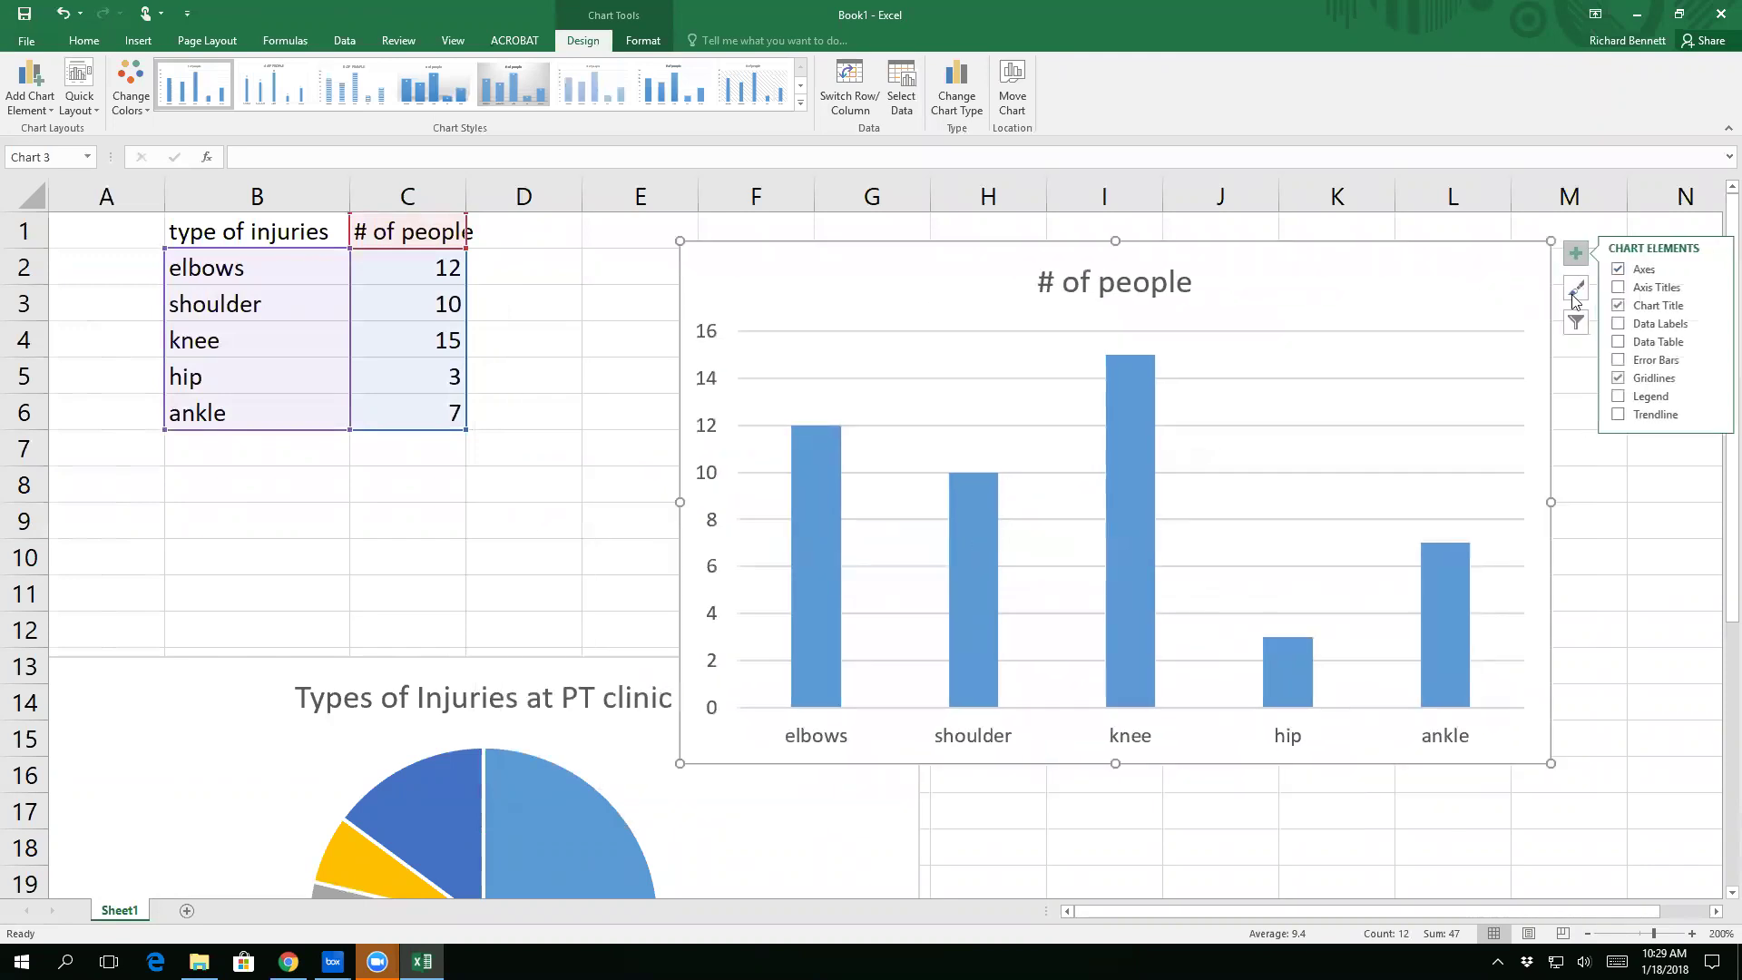
pyautogui.click(1619, 287)
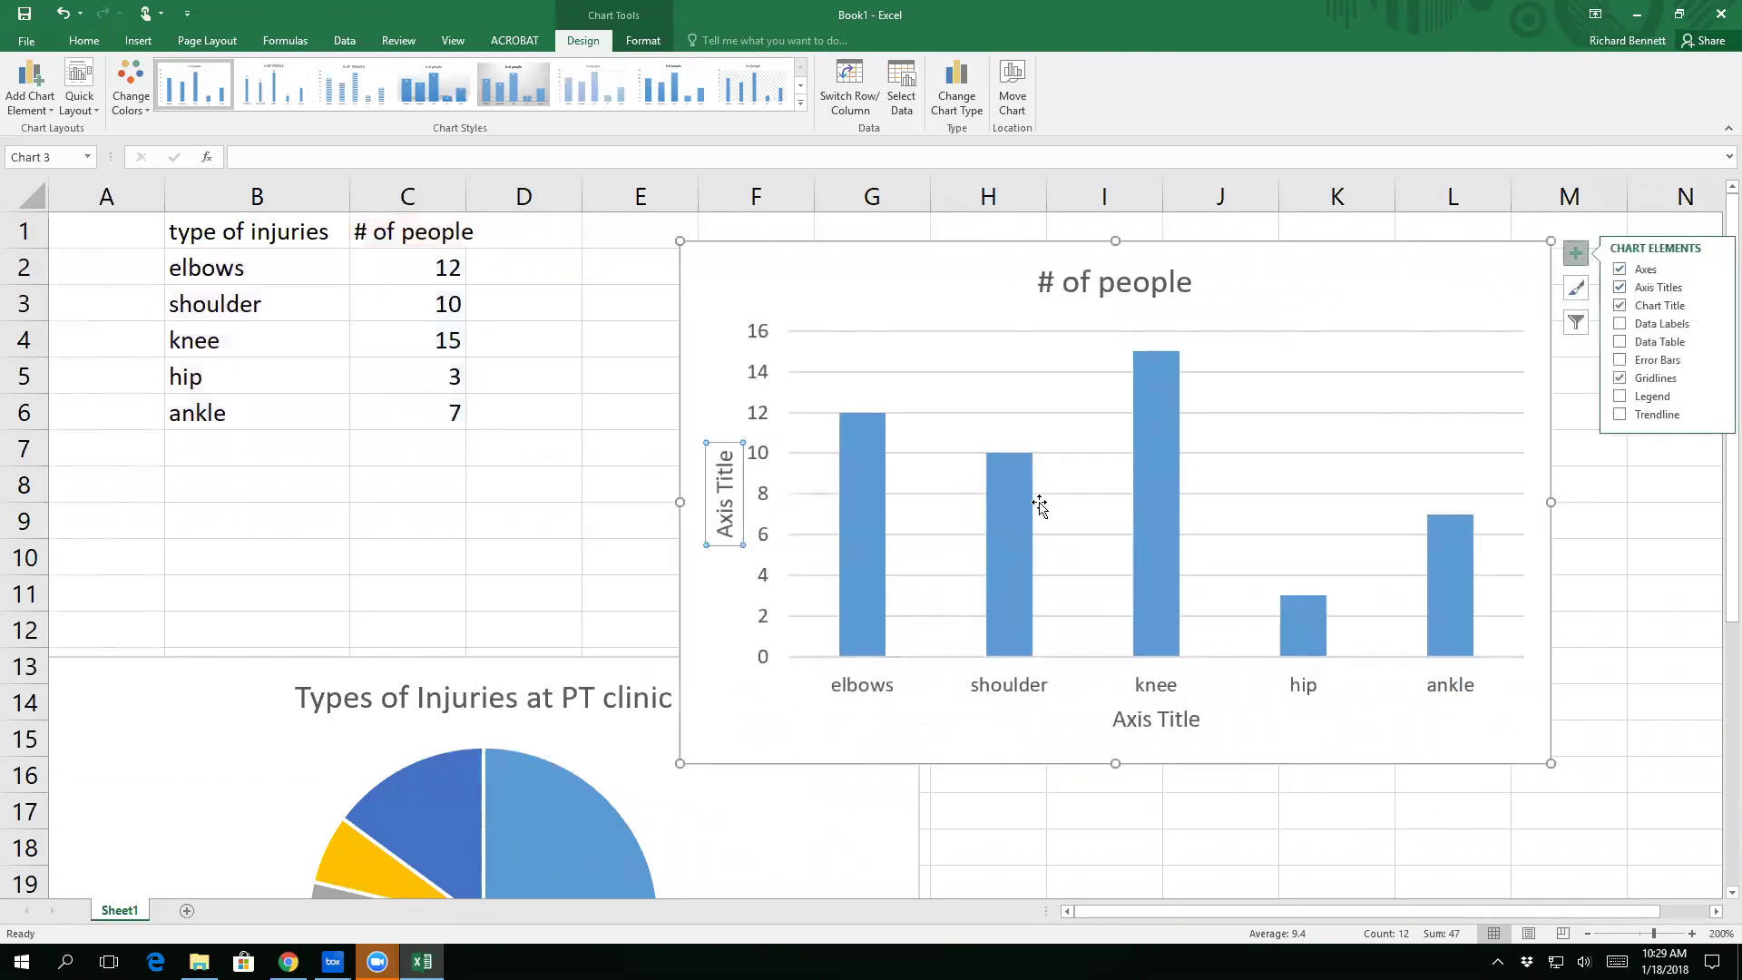
# Step: Title the column chart's vertical axis "# of injuries" and its horizontal axis "Location of Injury"
pyautogui.click(724, 506)
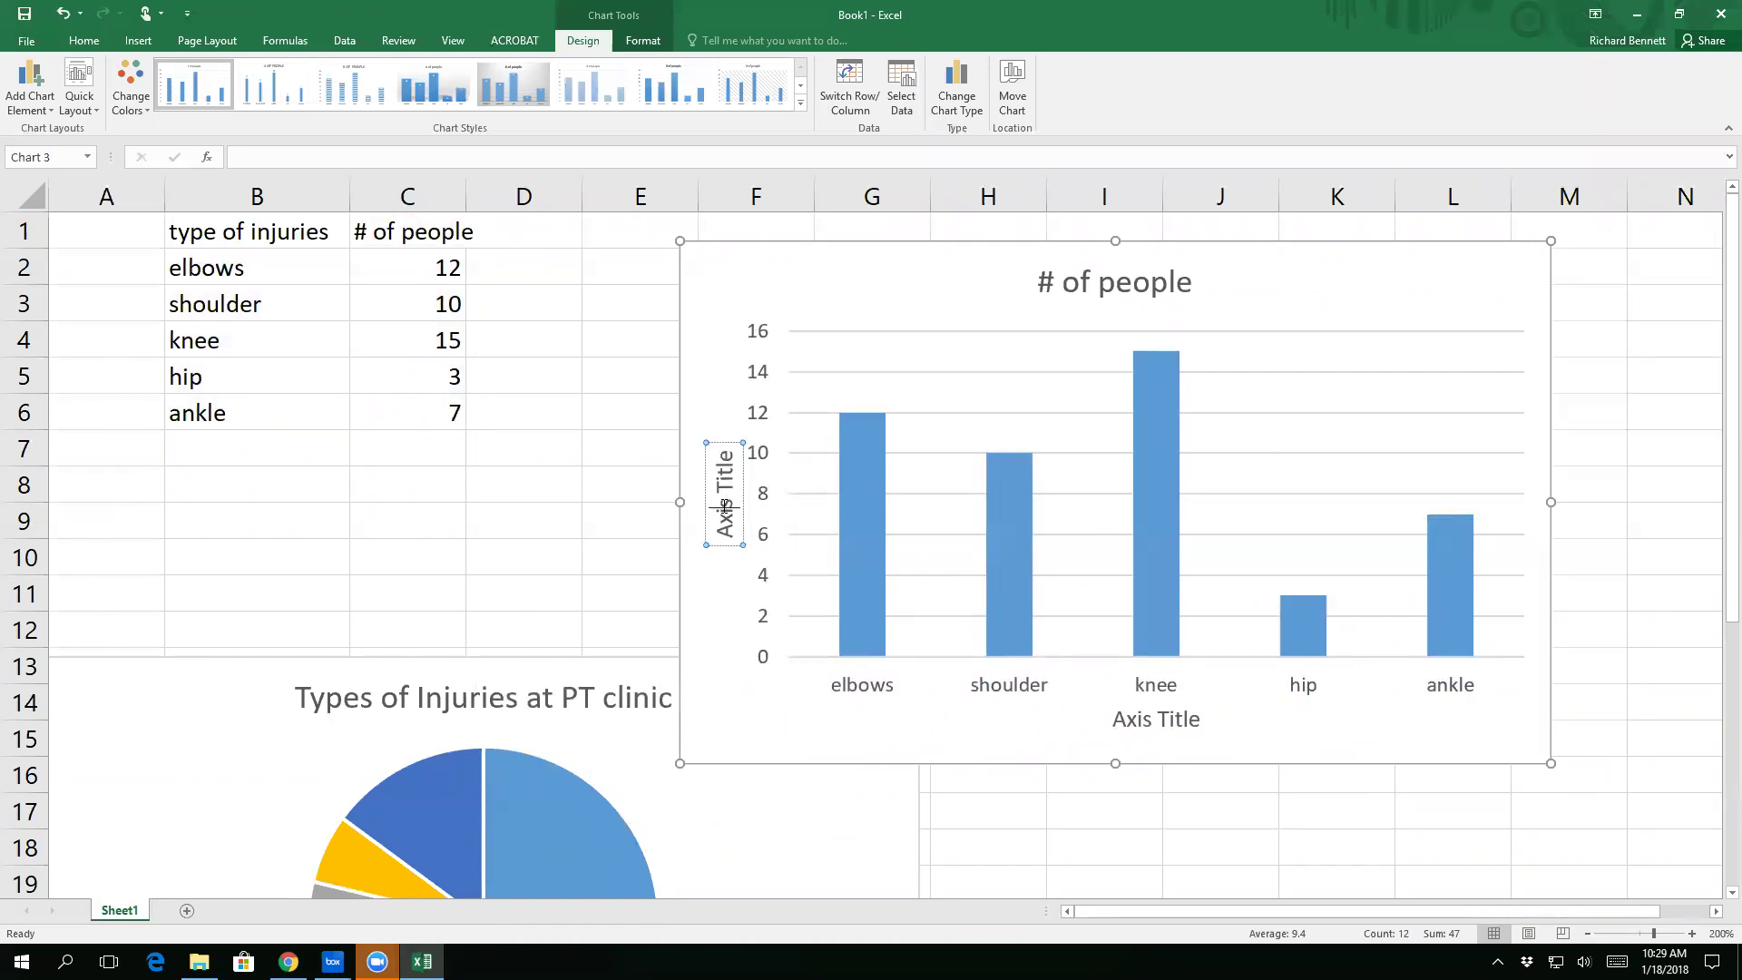
pyautogui.tripleClick(724, 506)
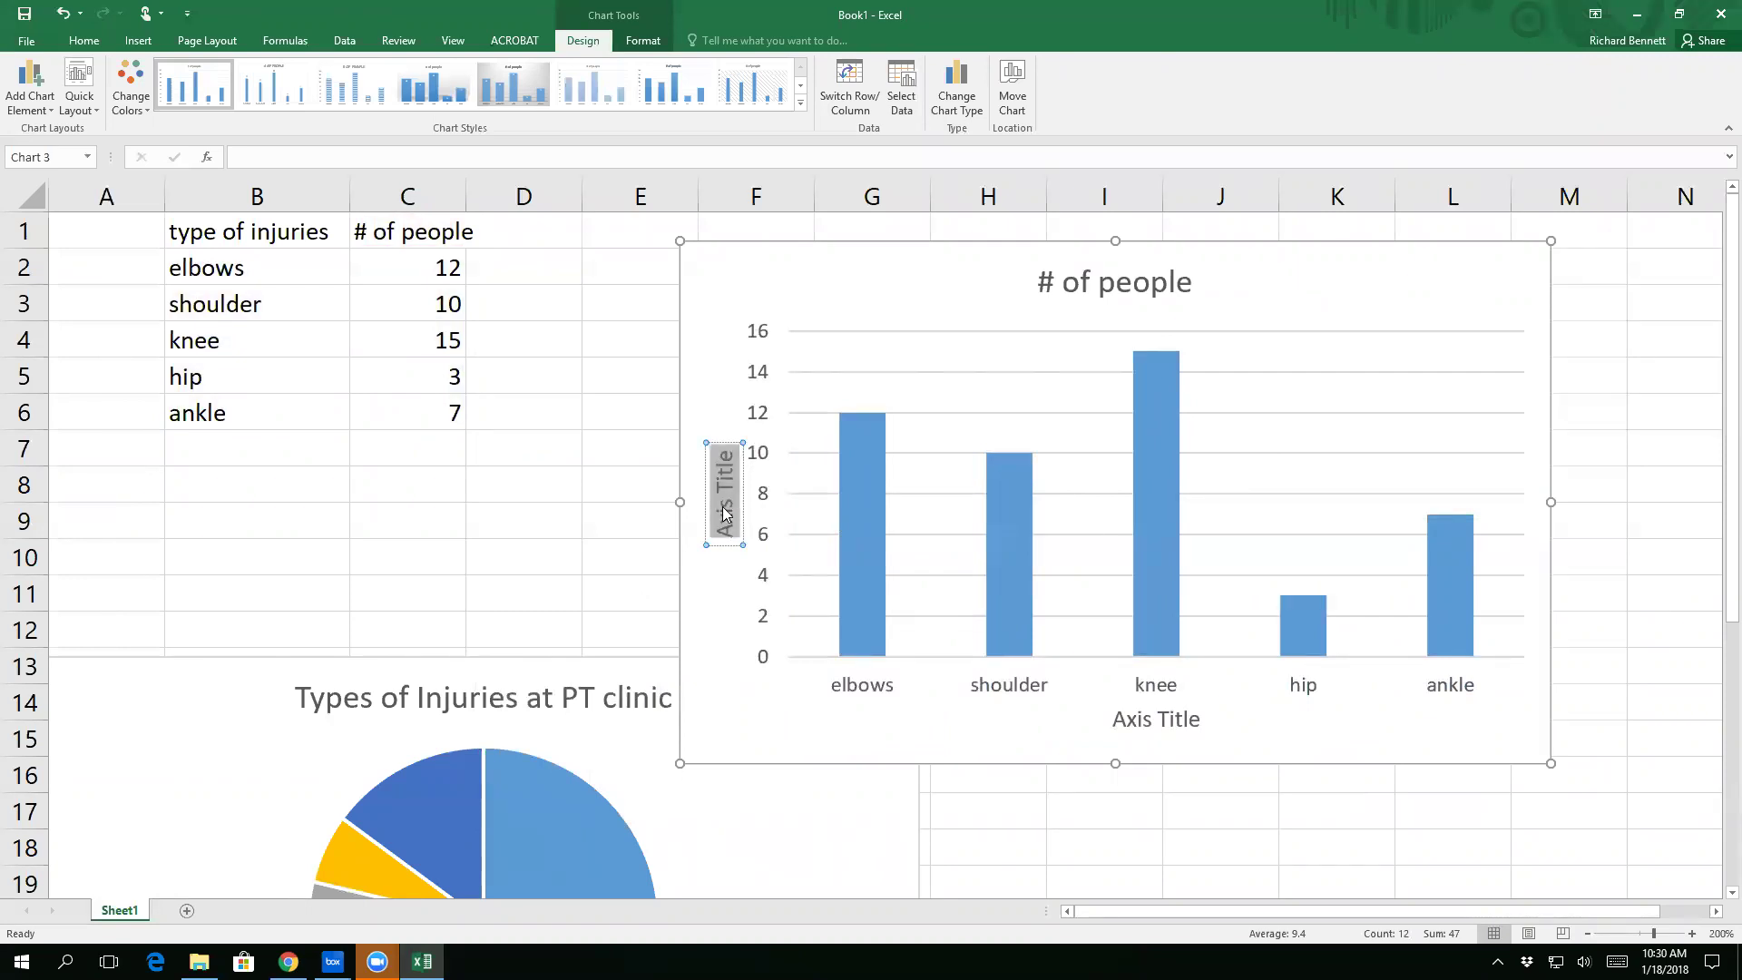
pyautogui.write('# of')
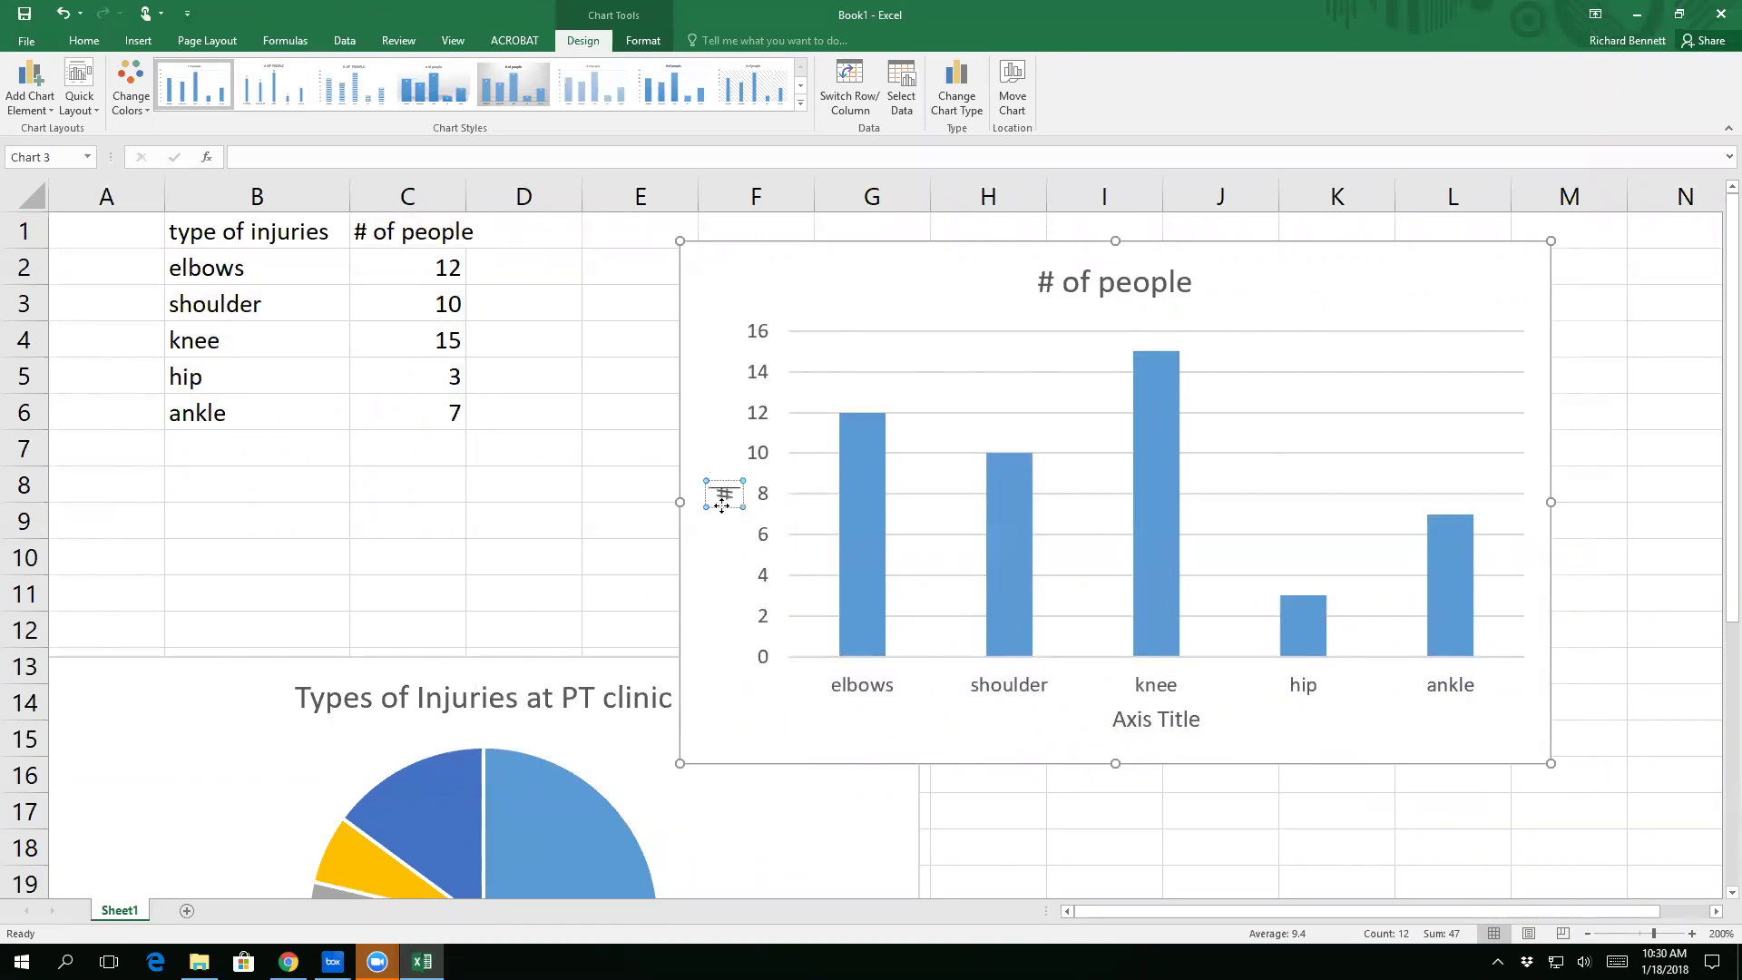
pyautogui.write(' injuries')
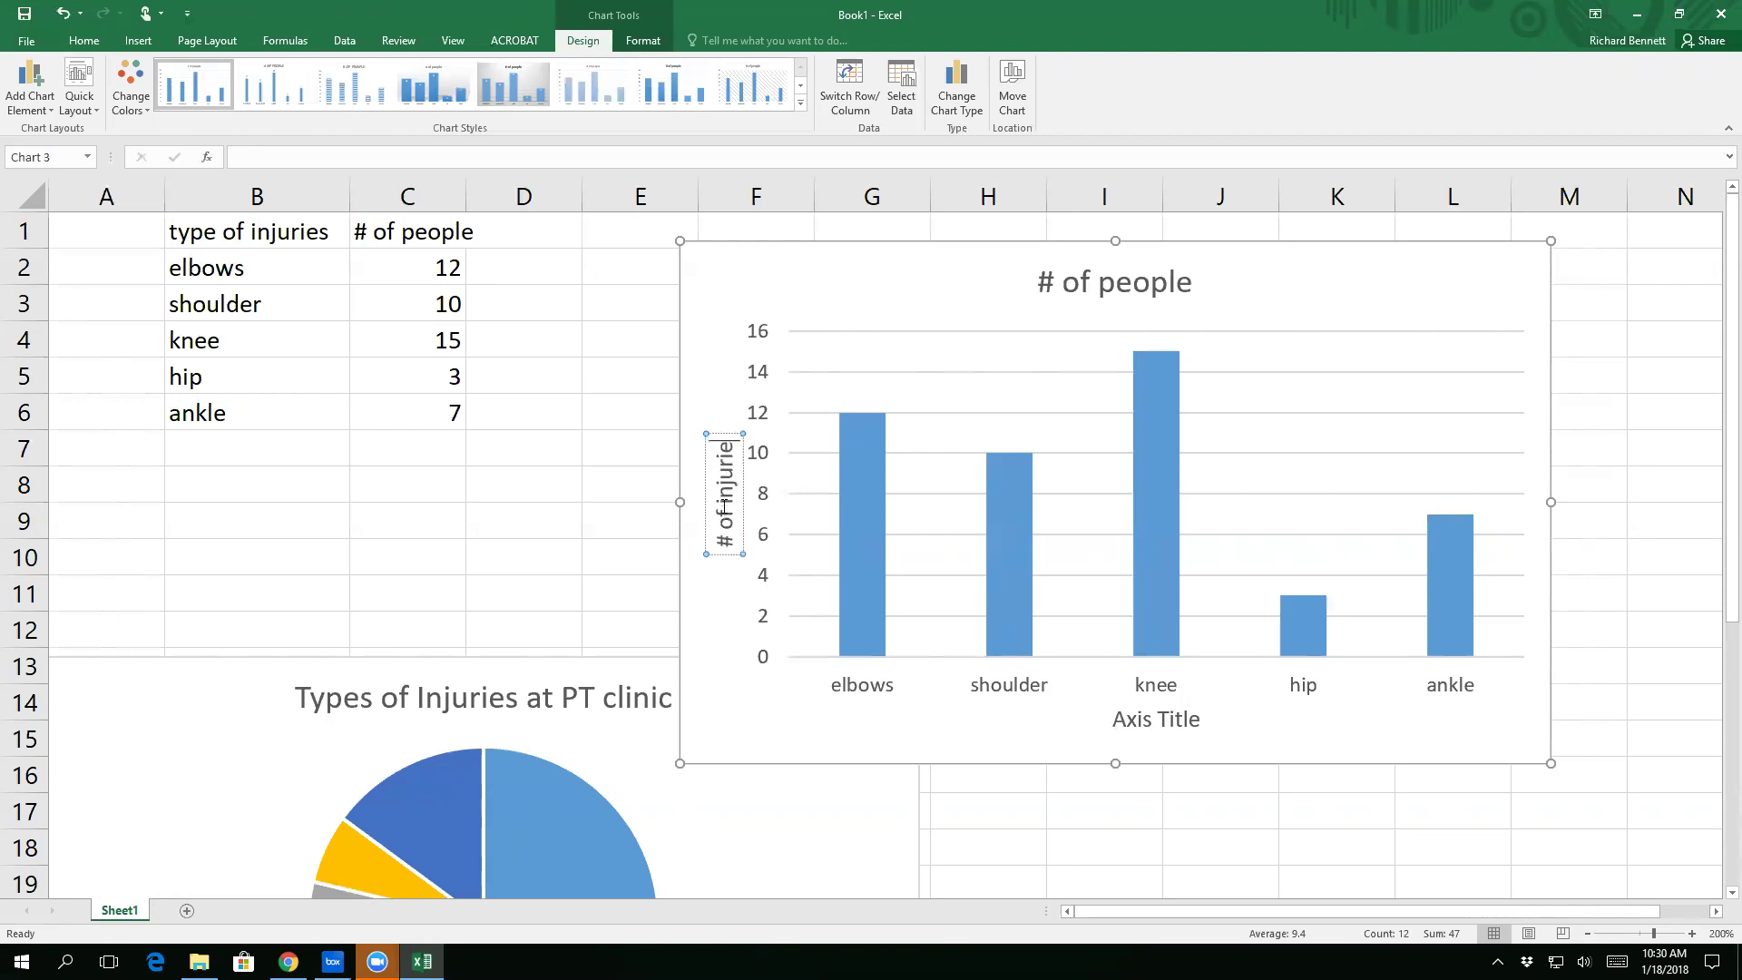
pyautogui.click(1171, 726)
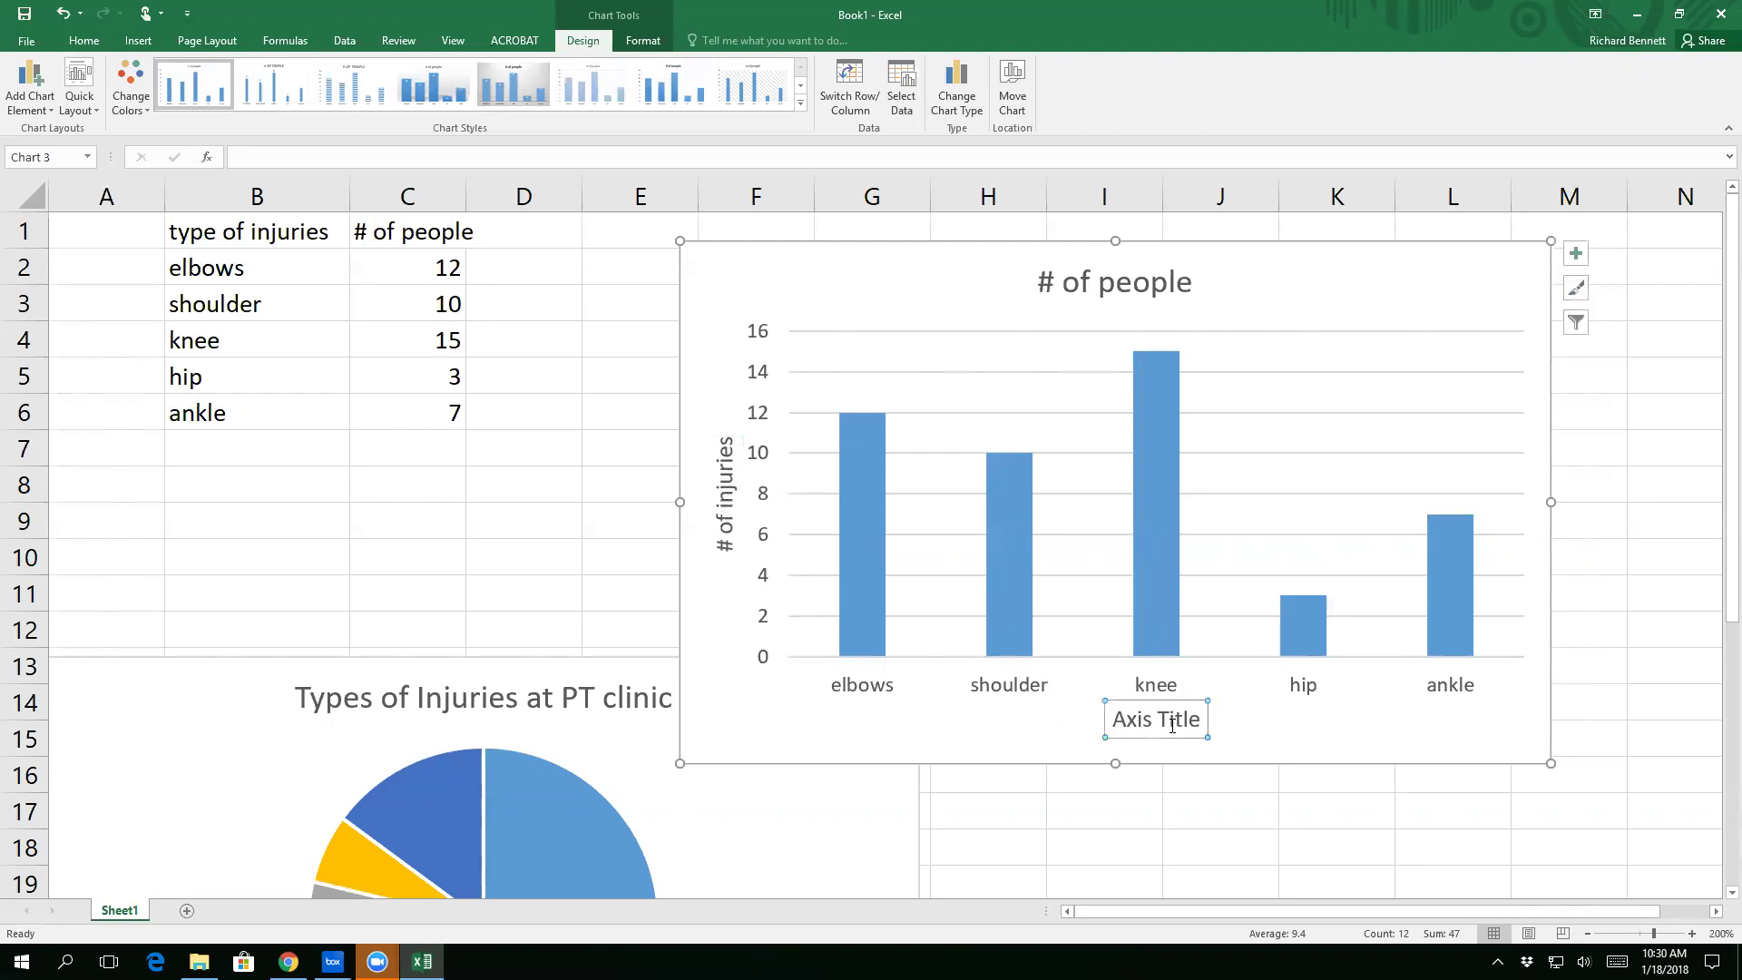
pyautogui.write('Location of Injury')
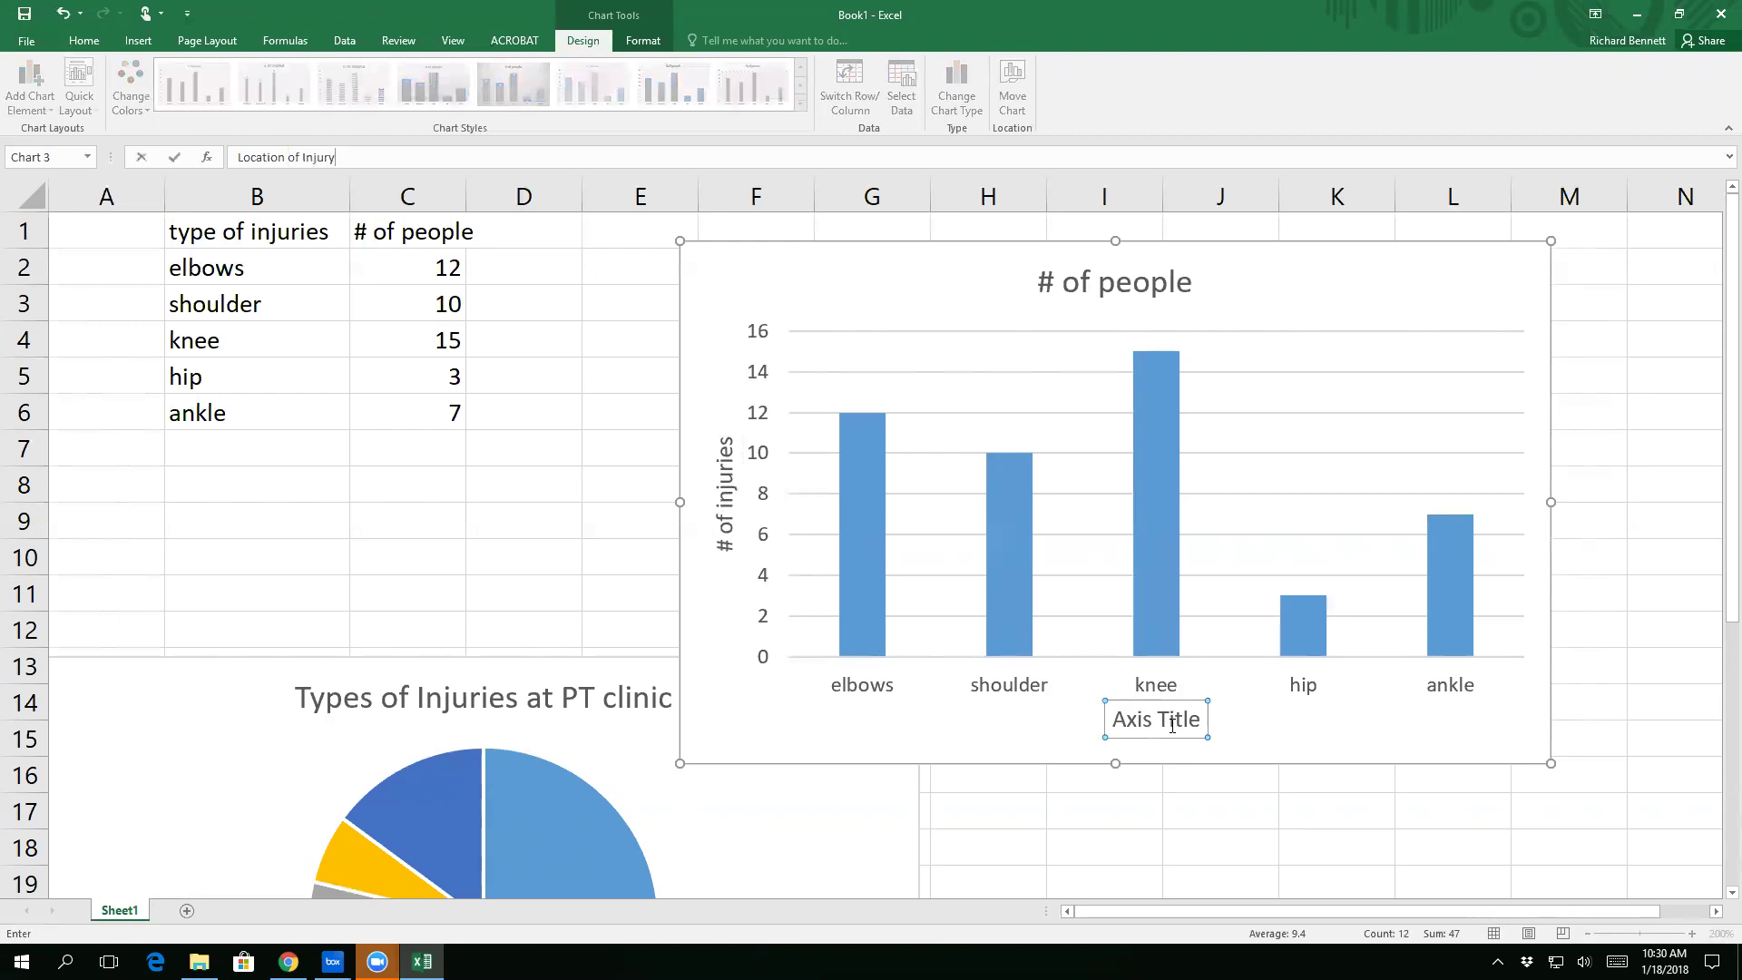
pyautogui.press('Return')
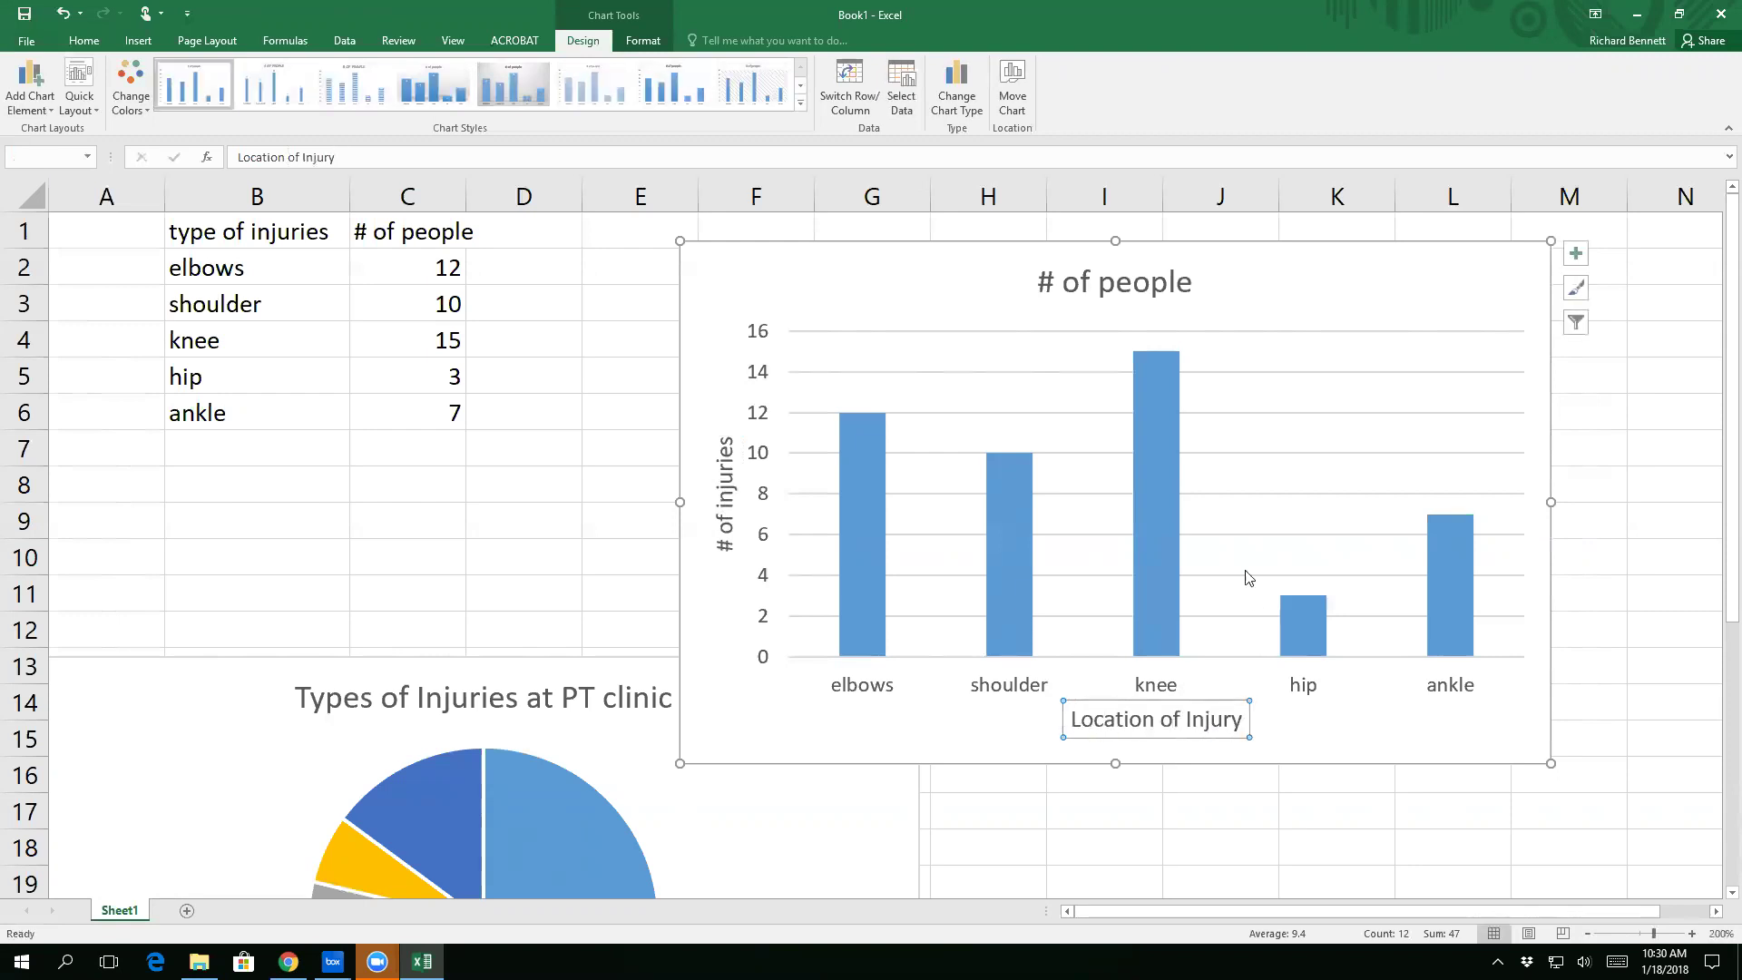
# Step: Title the column chart "Visitors to PT Clinic"
pyautogui.click(1159, 277)
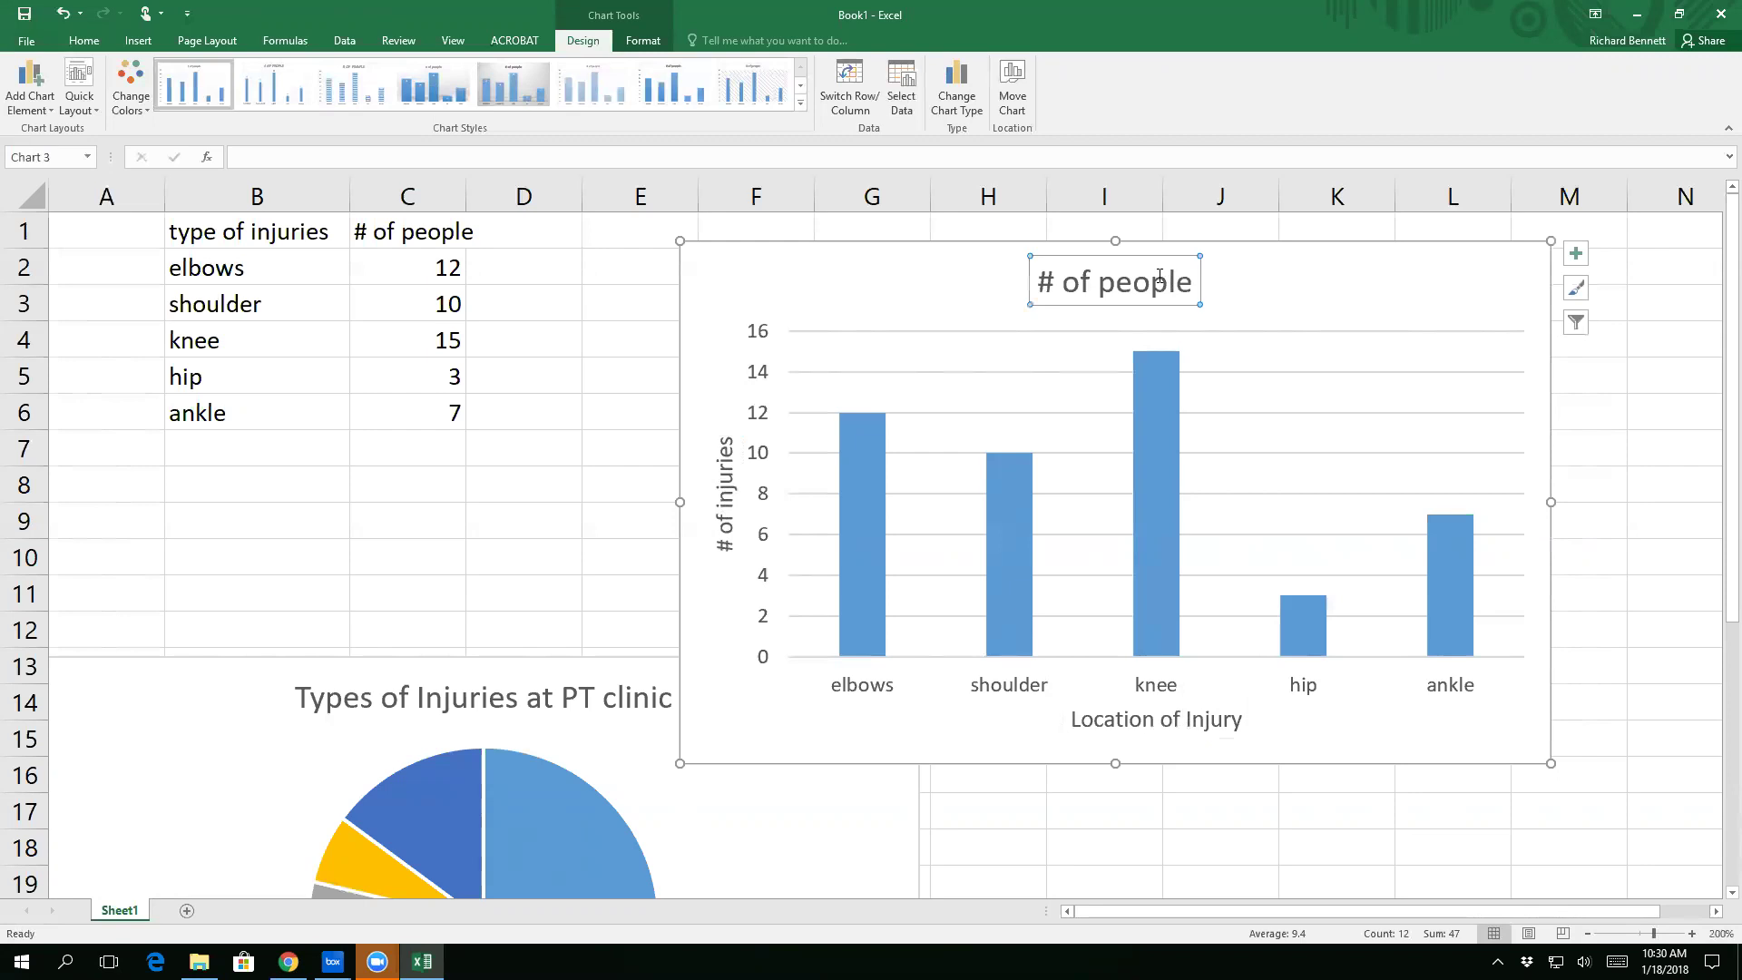
pyautogui.write('Visitors to PT Clinic')
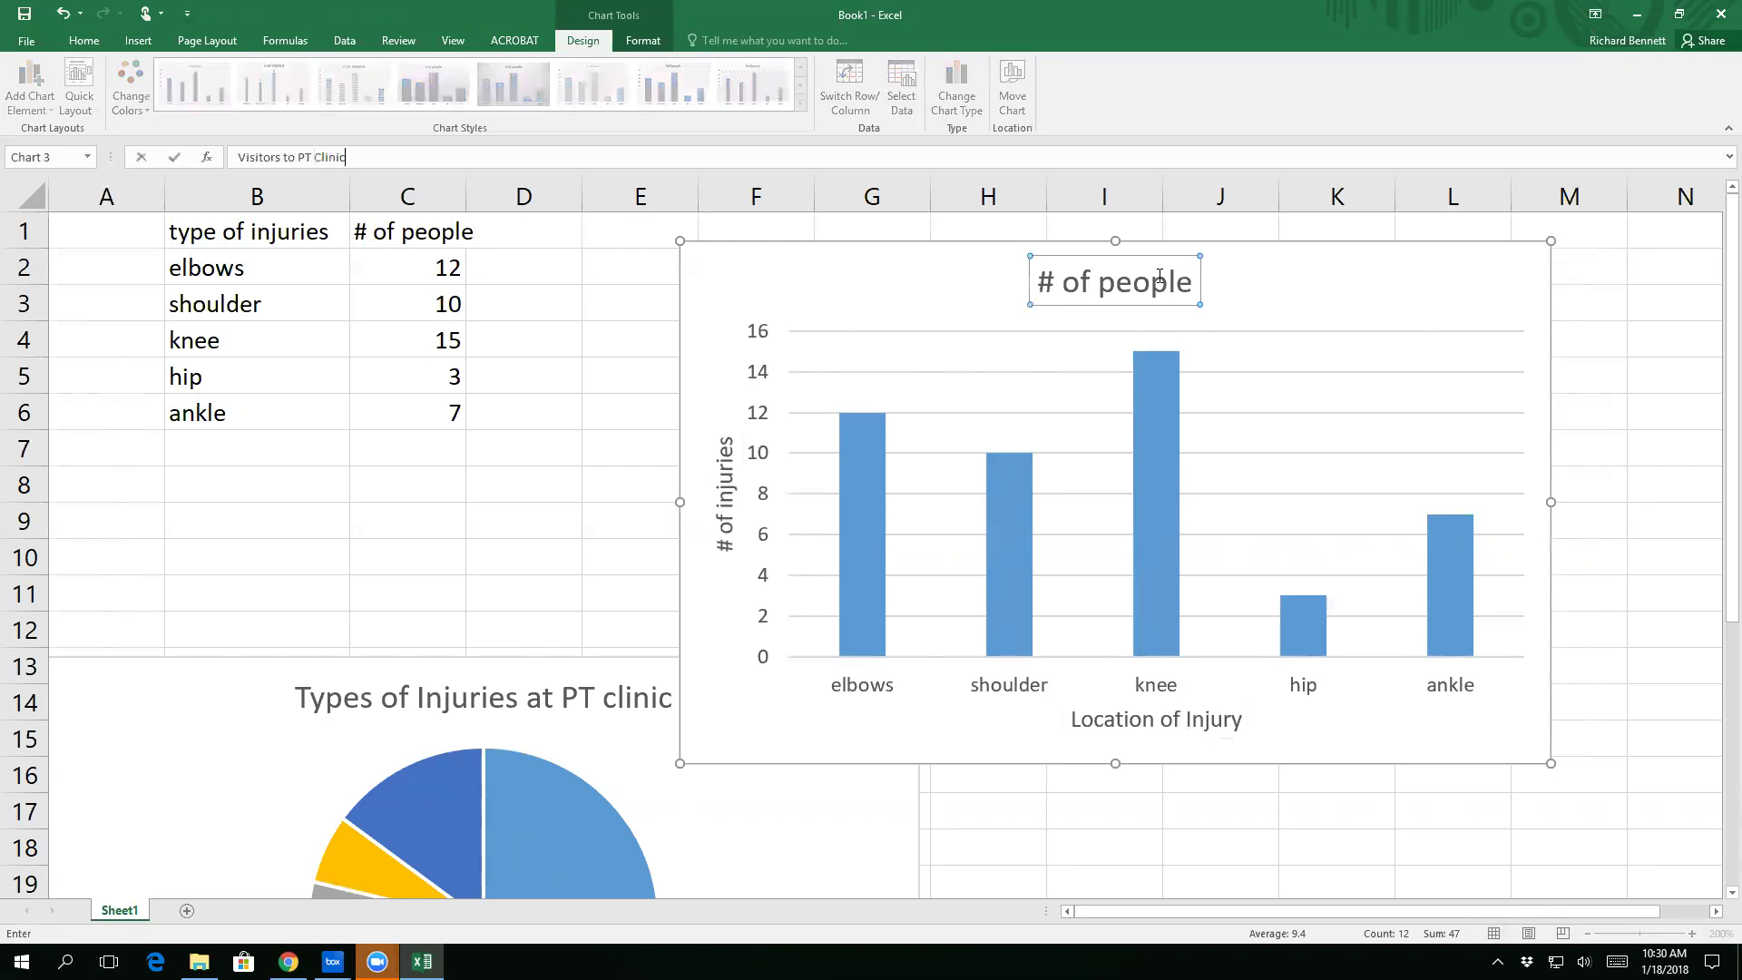
pyautogui.press('Return')
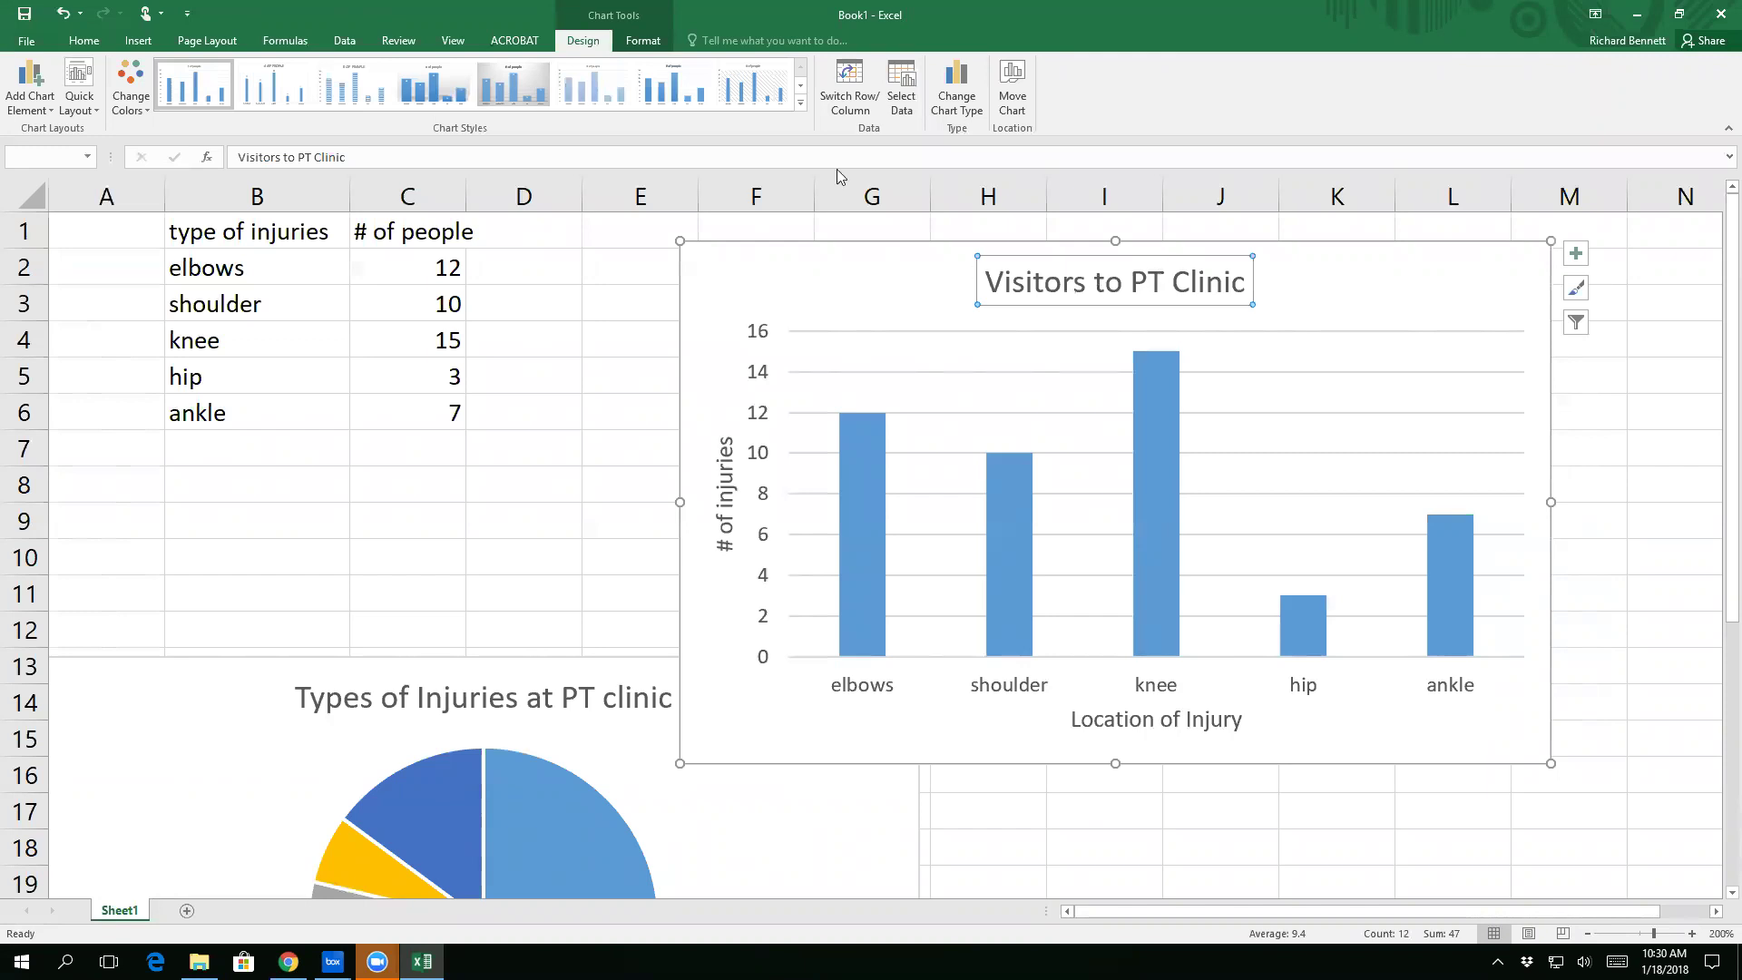
# Step: Sort the injury table in B1:C6 by the values of "# of people" in largest to smallest order
pyautogui.moveTo(275, 237); pyautogui.dragTo(403, 410)
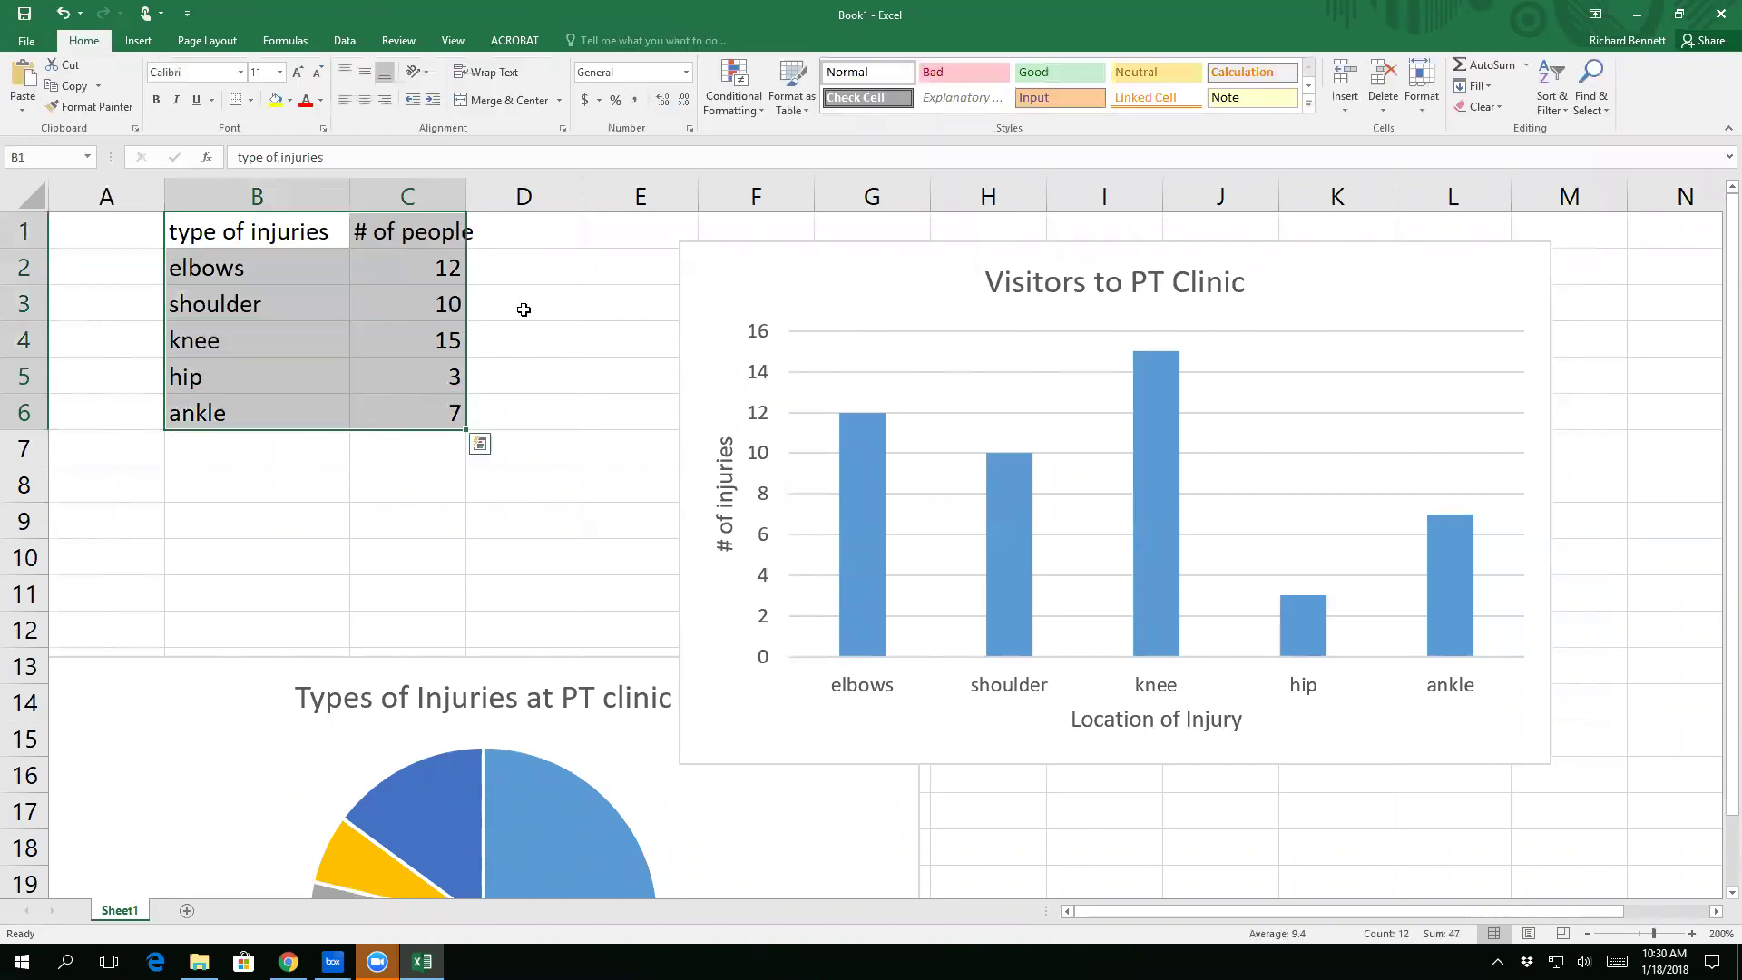
pyautogui.click(851, 100)
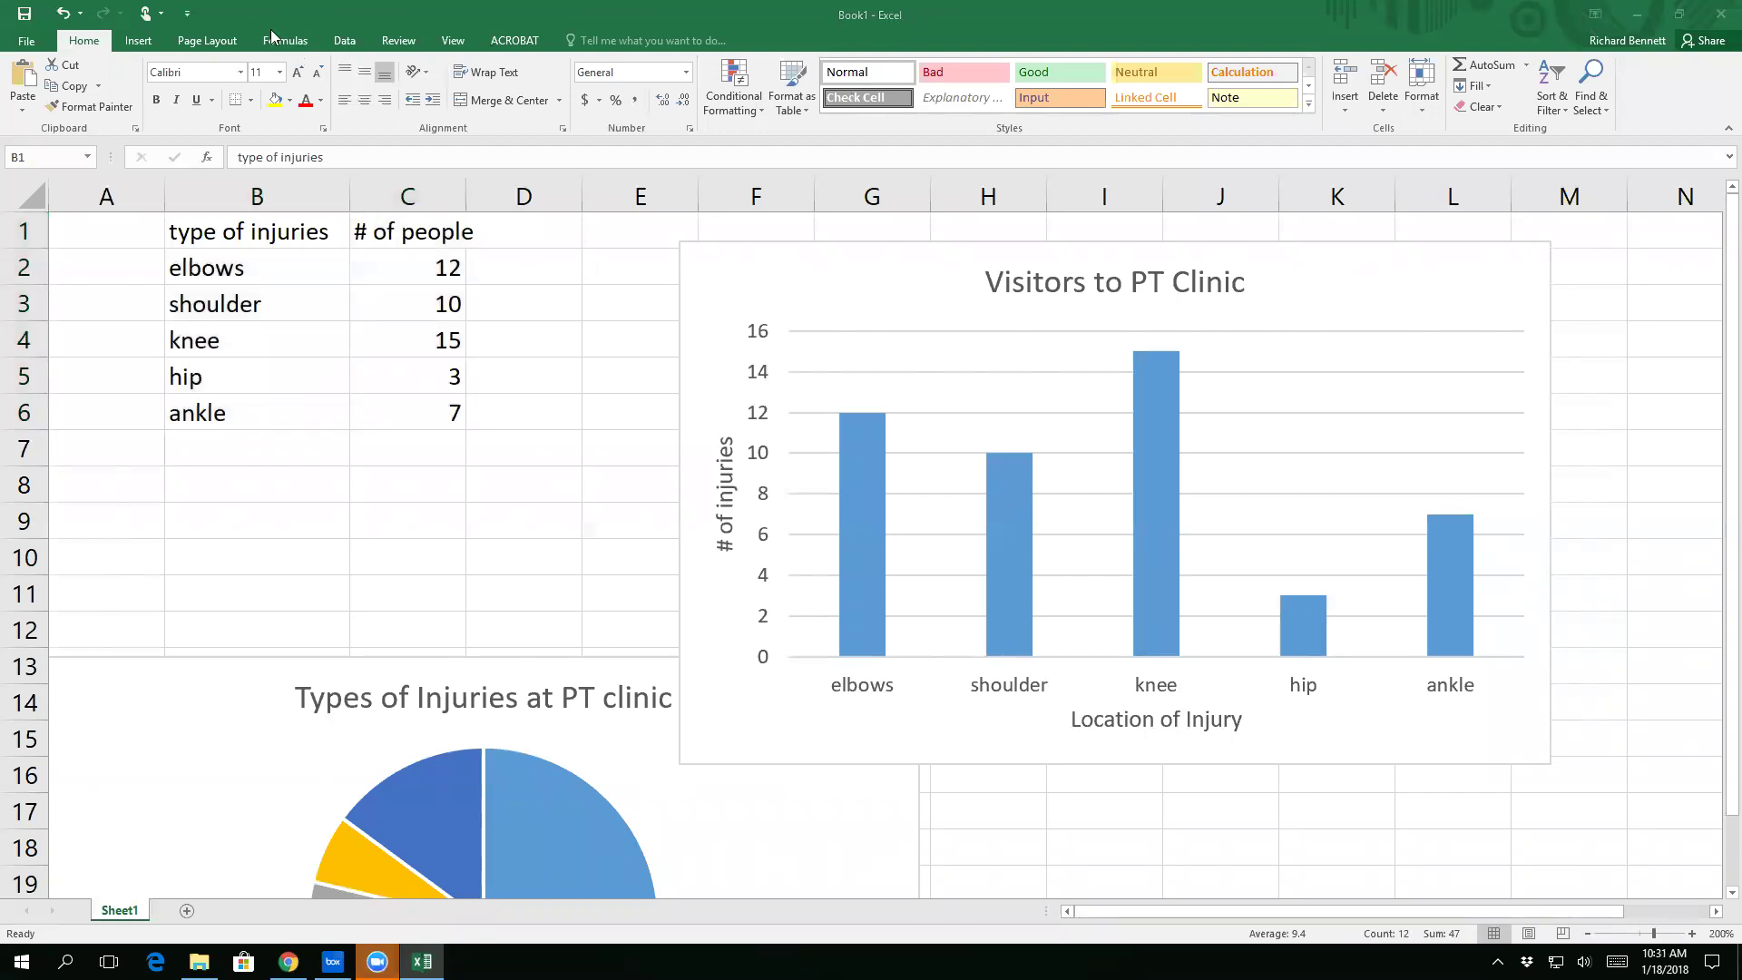
pyautogui.click(346, 42)
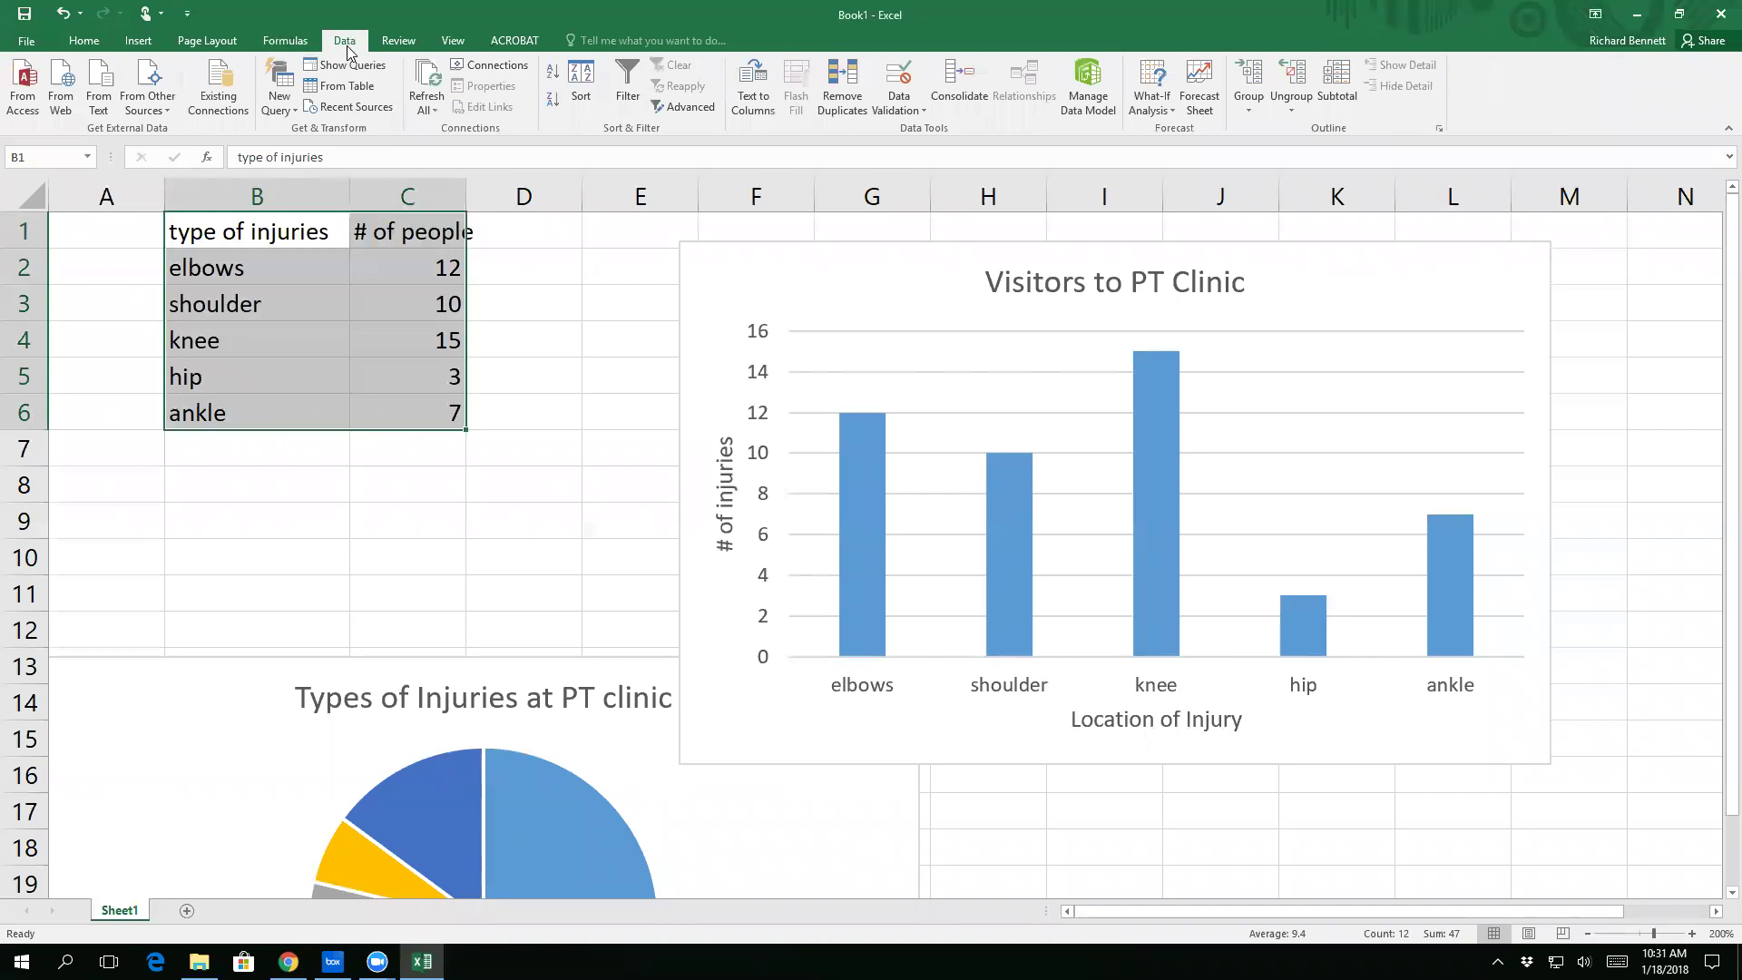
pyautogui.click(586, 102)
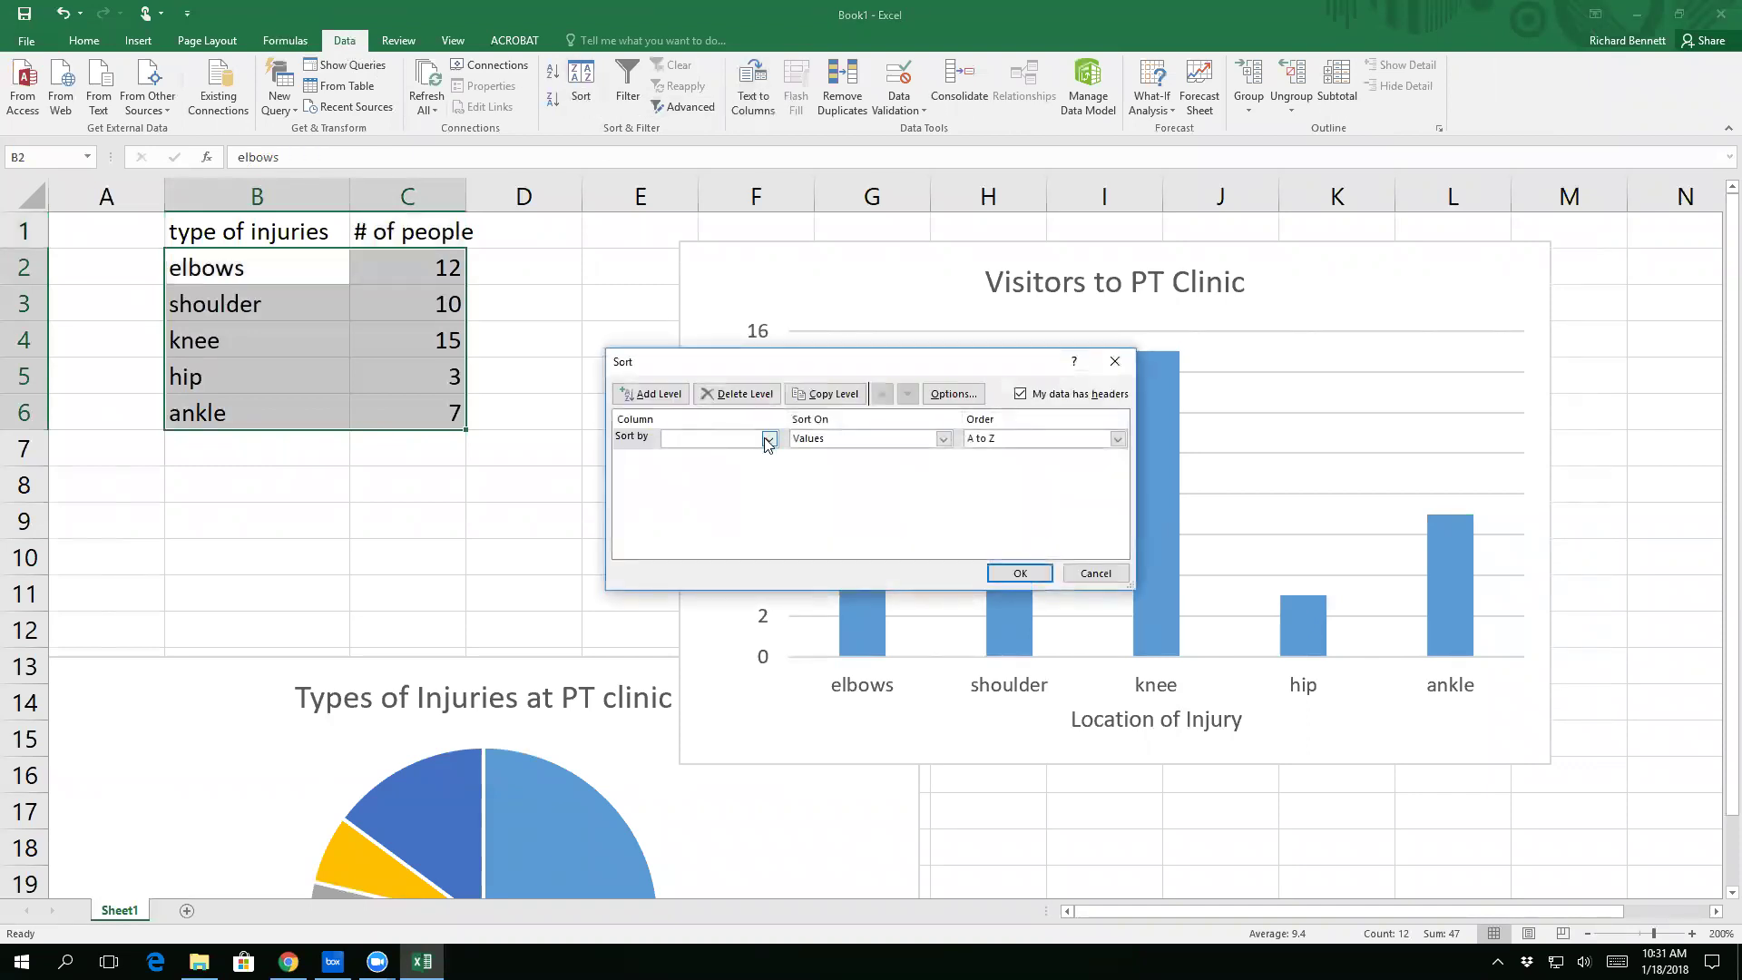
pyautogui.click(767, 439)
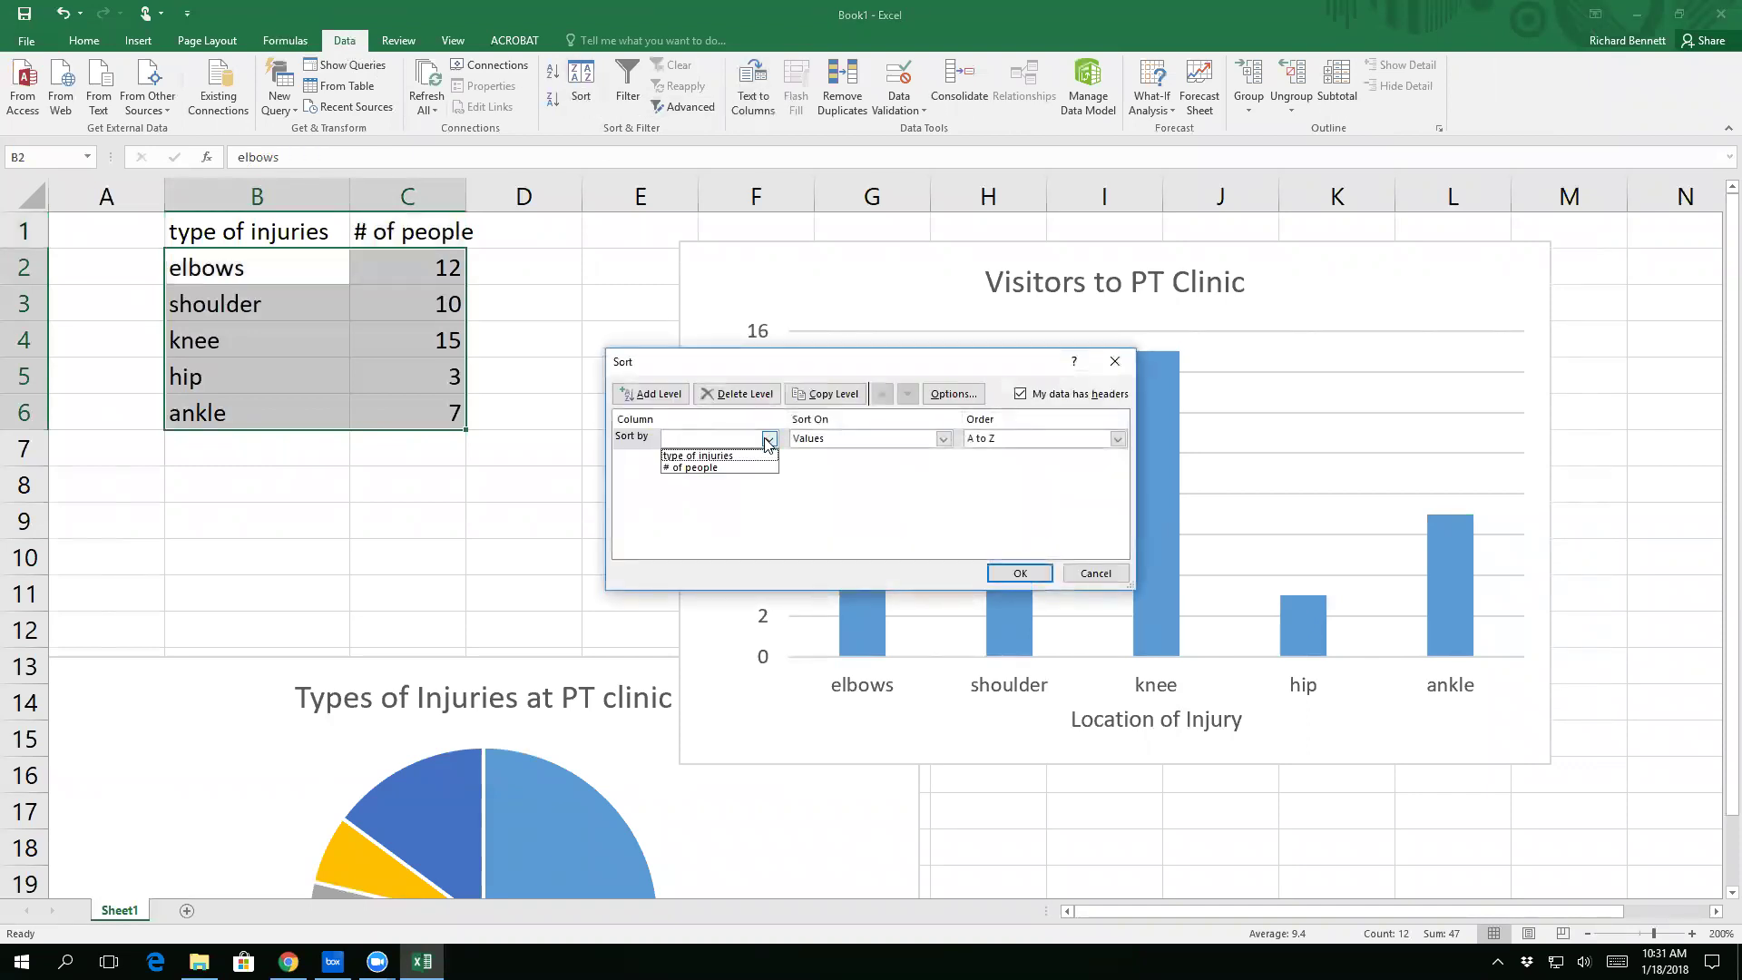
pyautogui.click(716, 468)
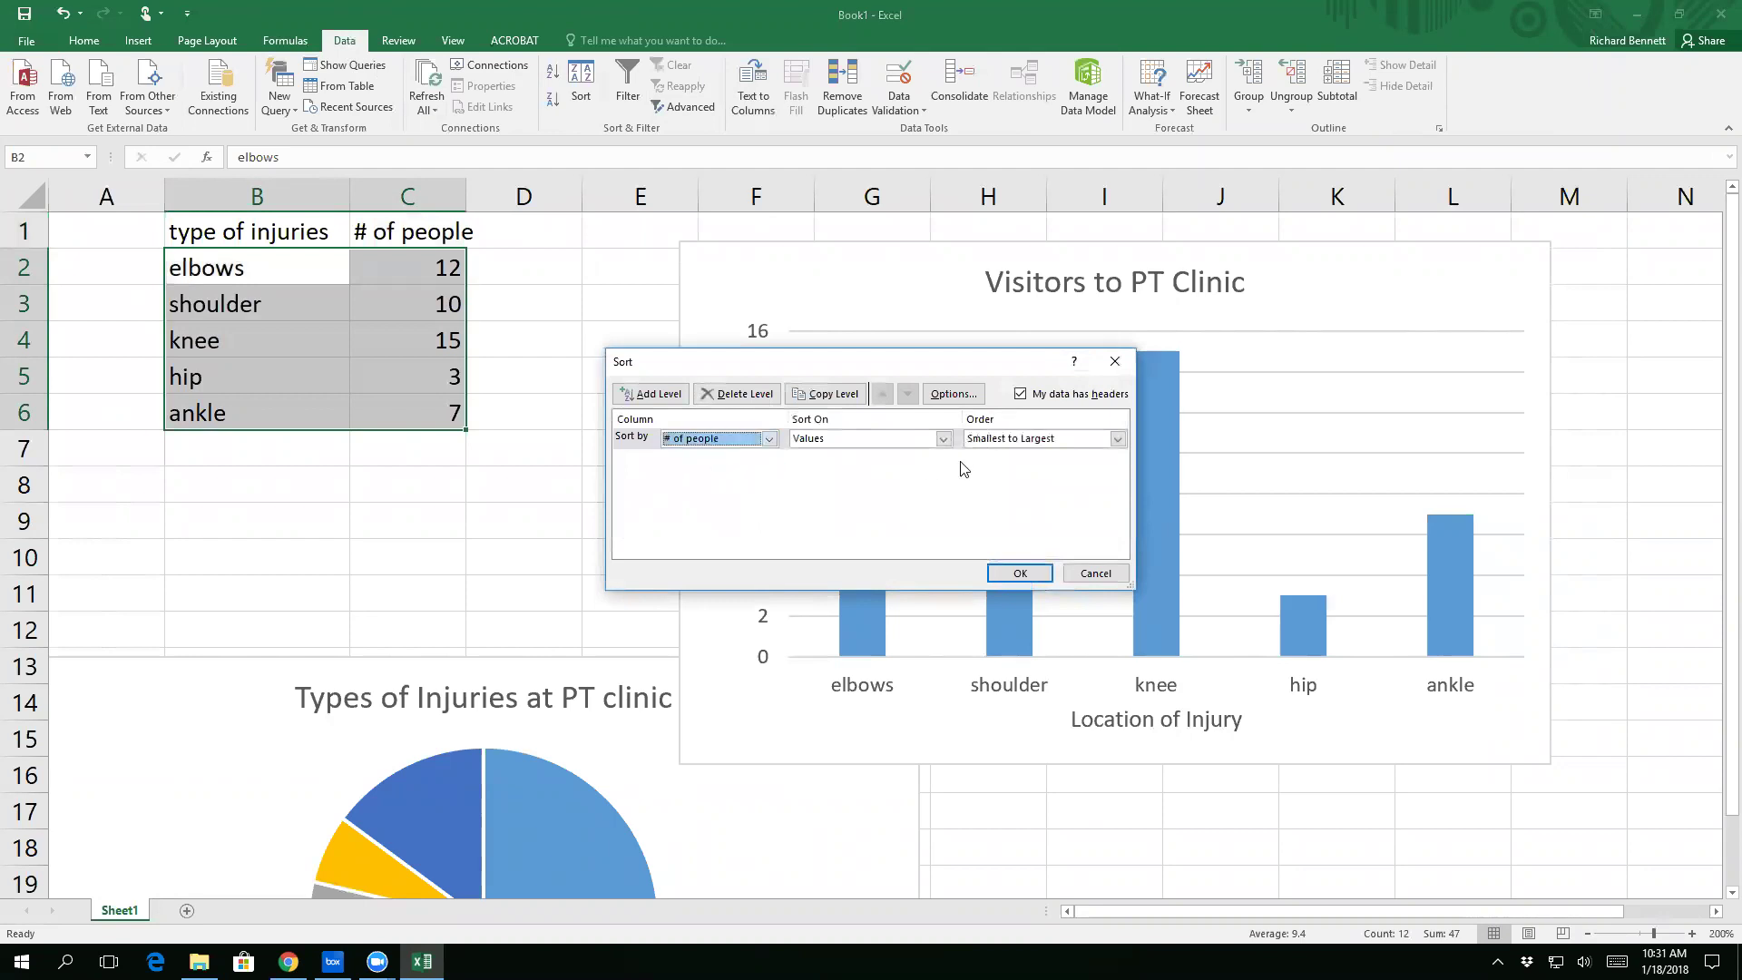
pyautogui.click(1018, 443)
pyautogui.click(1023, 469)
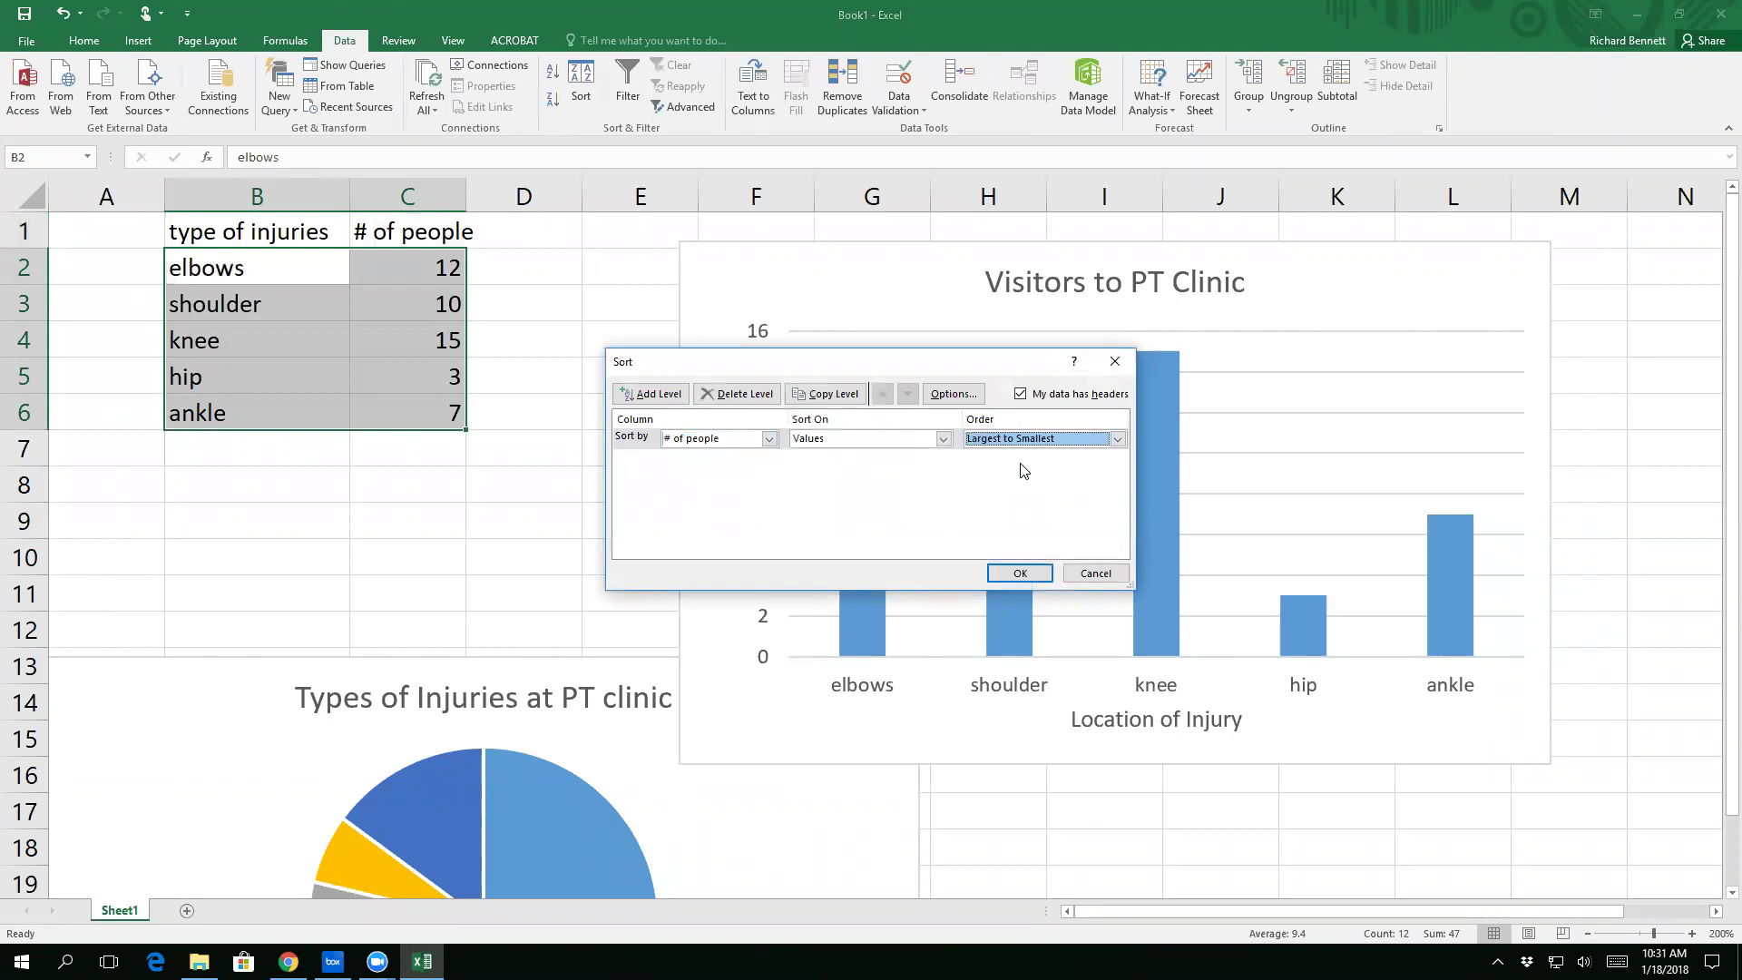
pyautogui.click(1027, 572)
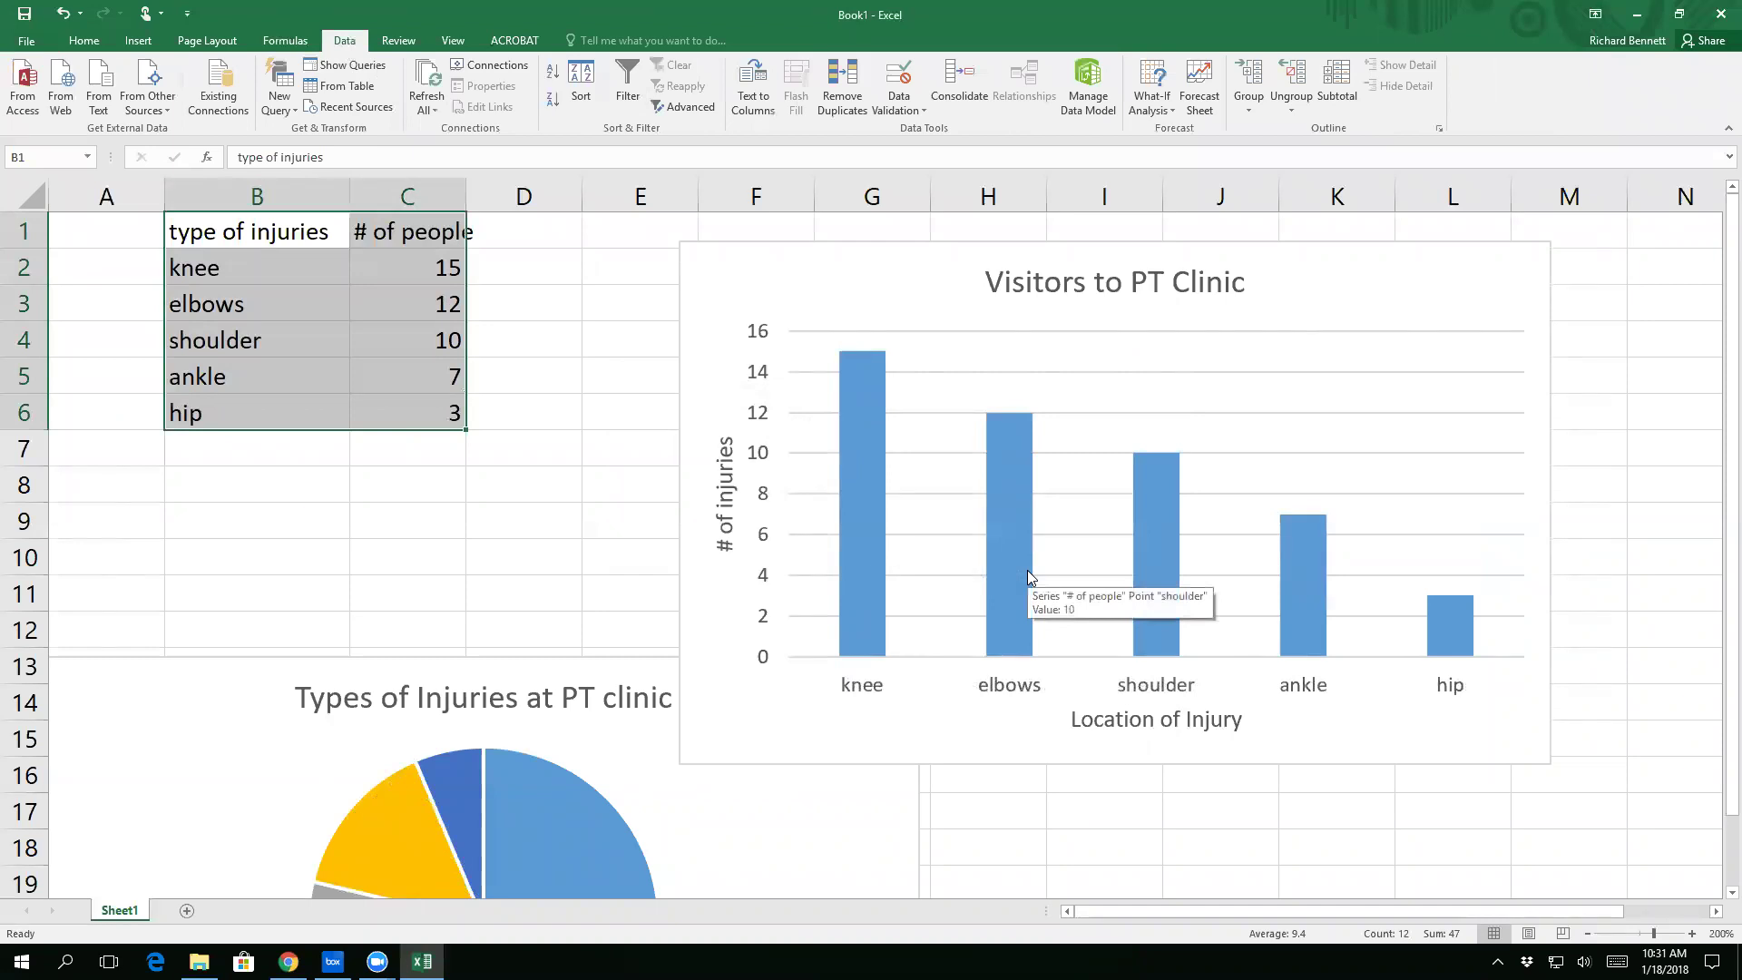
# Step: Move the pie chart down to about row 14 and shift the column chart right so it starts at about column H
pyautogui.moveTo(235, 749); pyautogui.dragTo(268, 789)
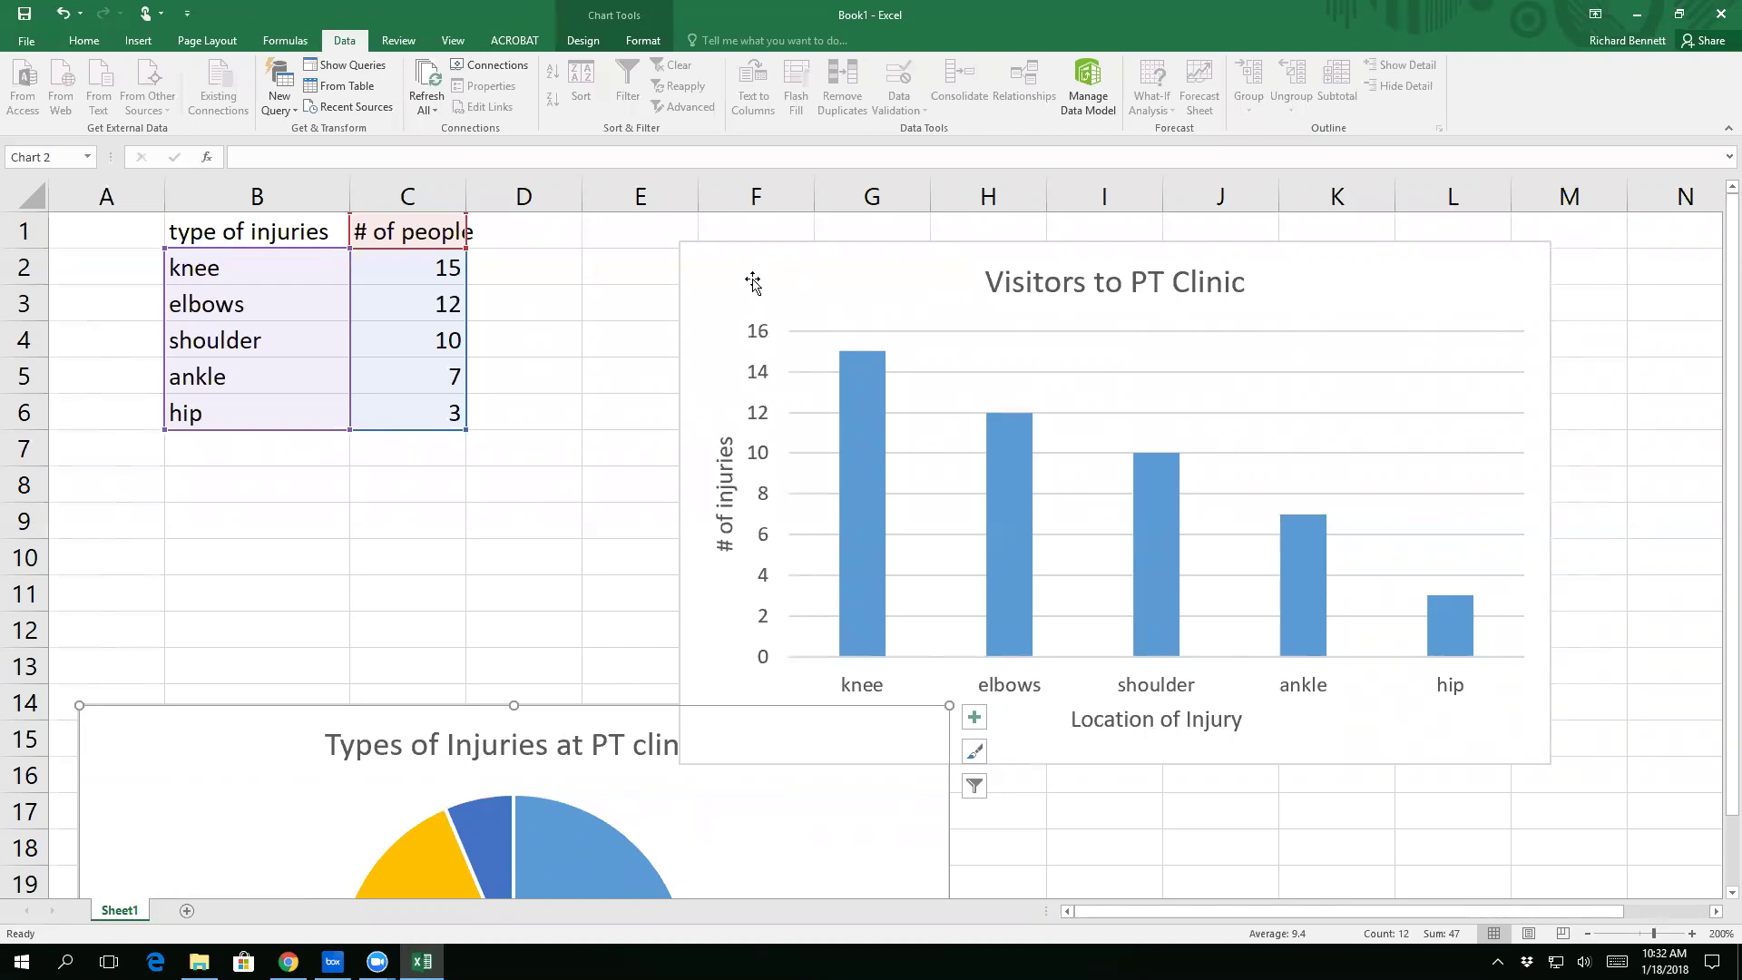
pyautogui.moveTo(743, 272); pyautogui.dragTo(1020, 277)
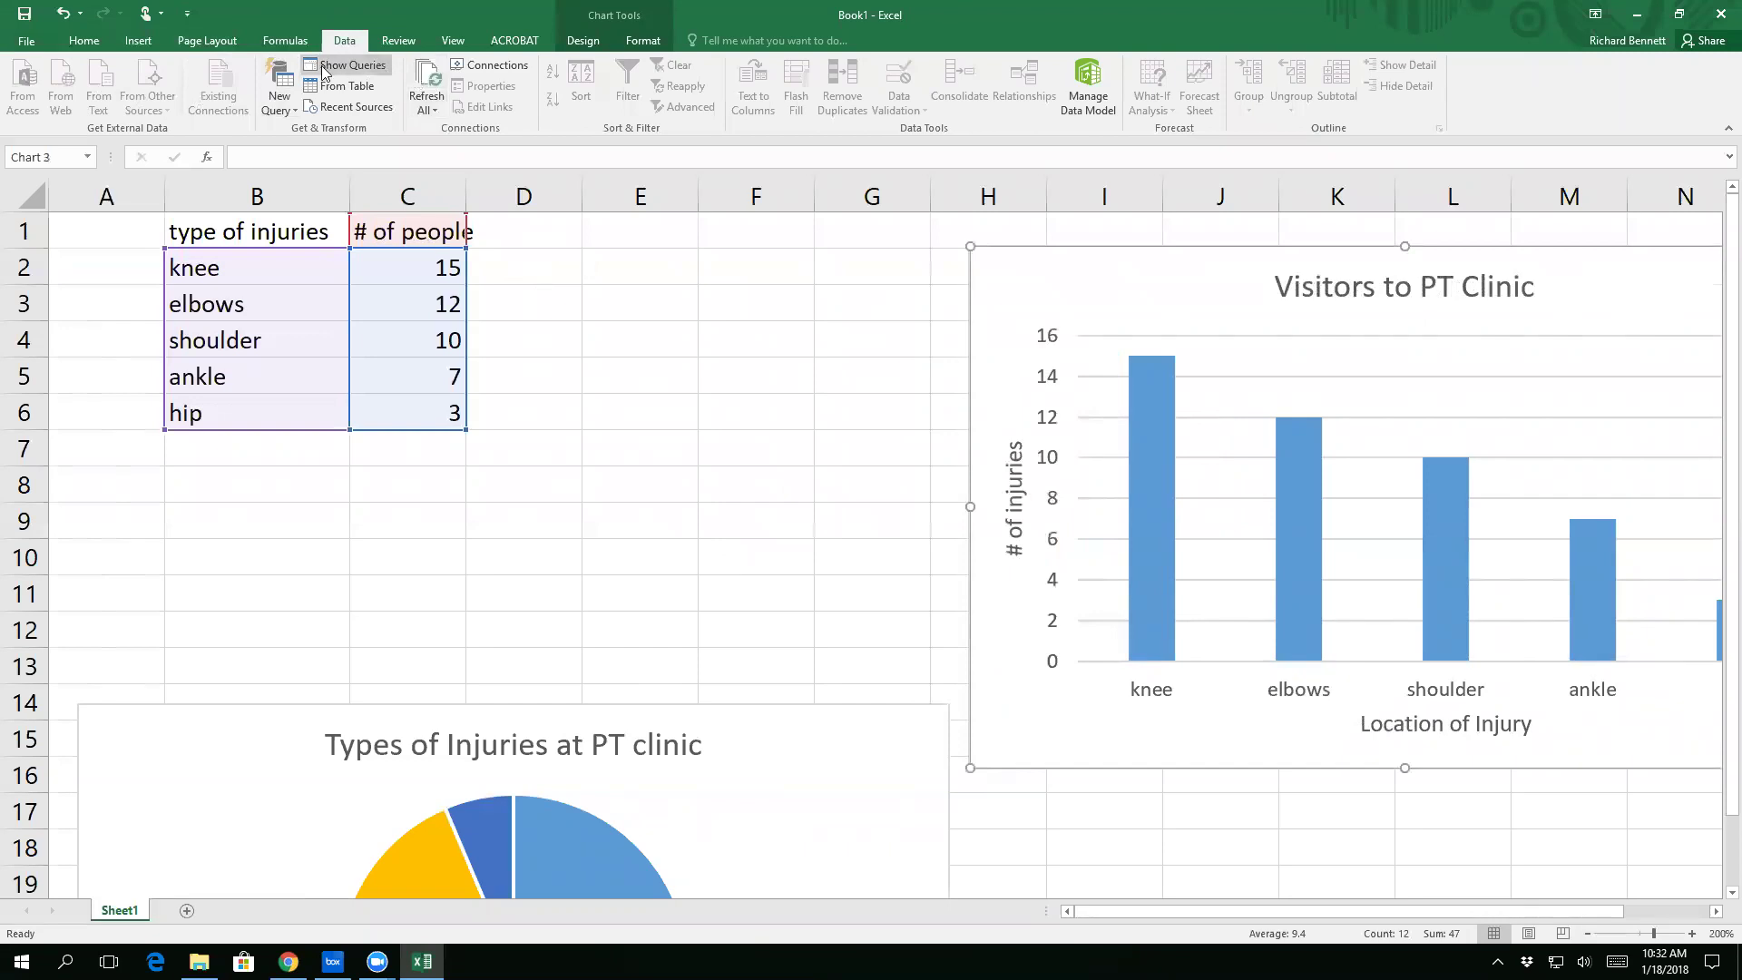
pyautogui.click(71, 43)
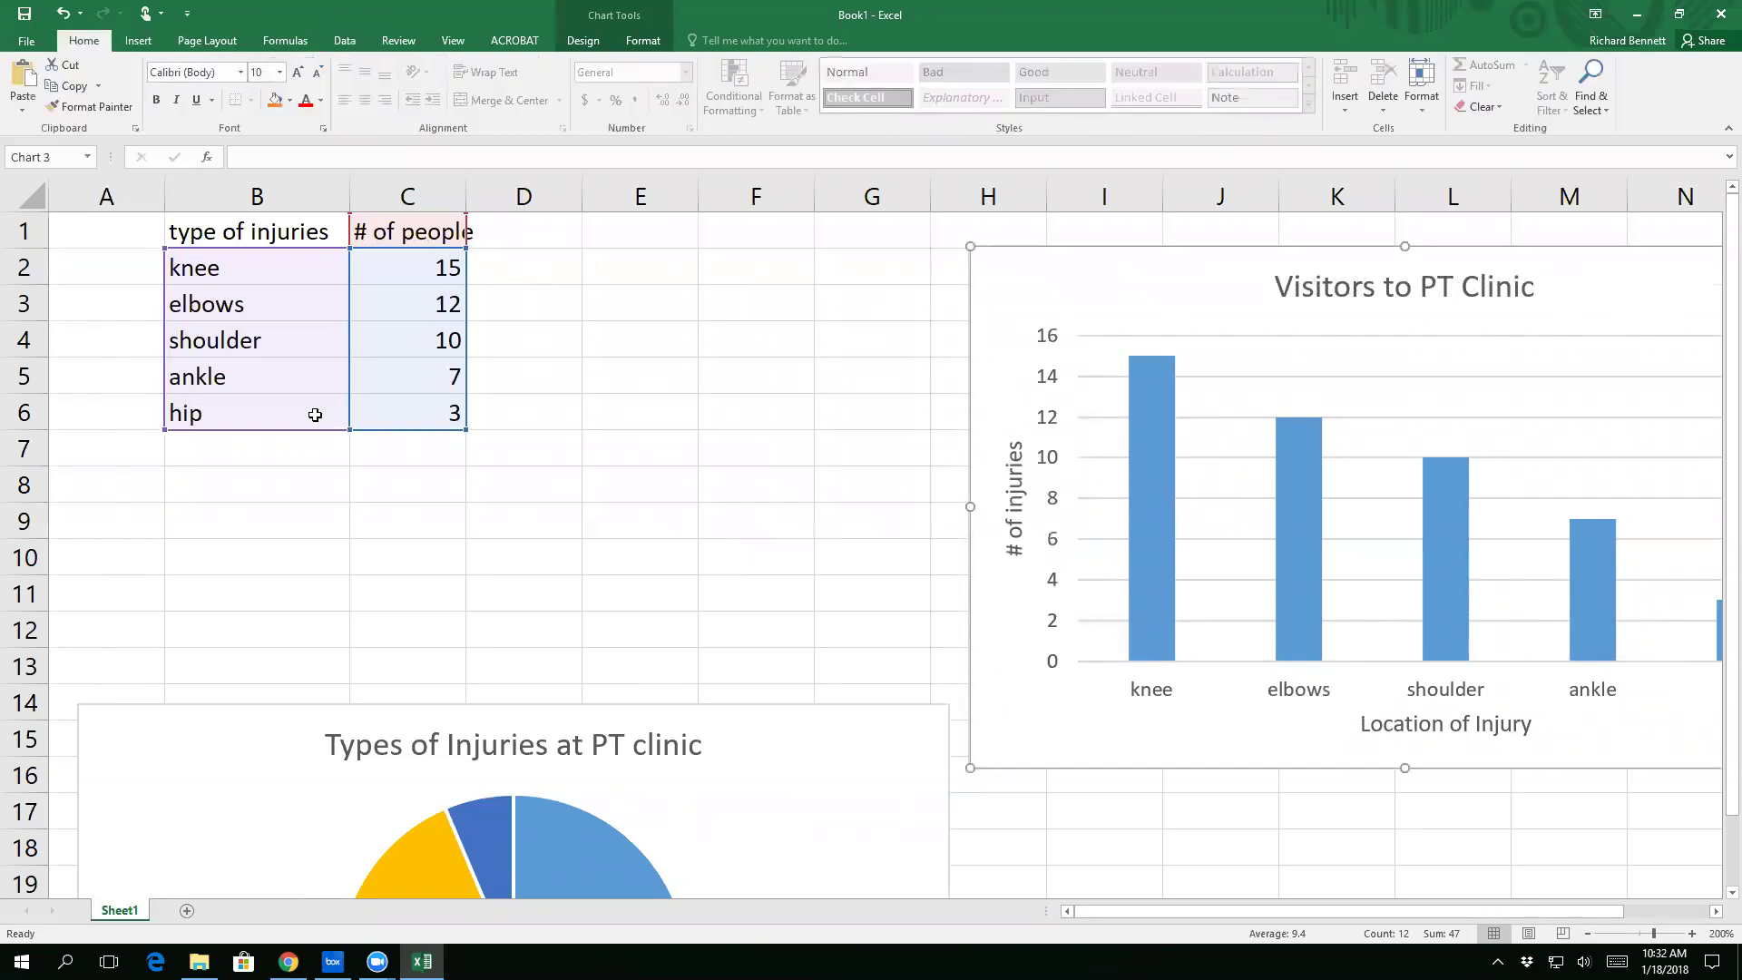
pyautogui.click(540, 494)
# Step: Create a 2-D clustered bar chart from B1:C6 and place it over the data table, above the pie chart
pyautogui.moveTo(236, 228); pyautogui.dragTo(404, 399)
pyautogui.click(138, 40)
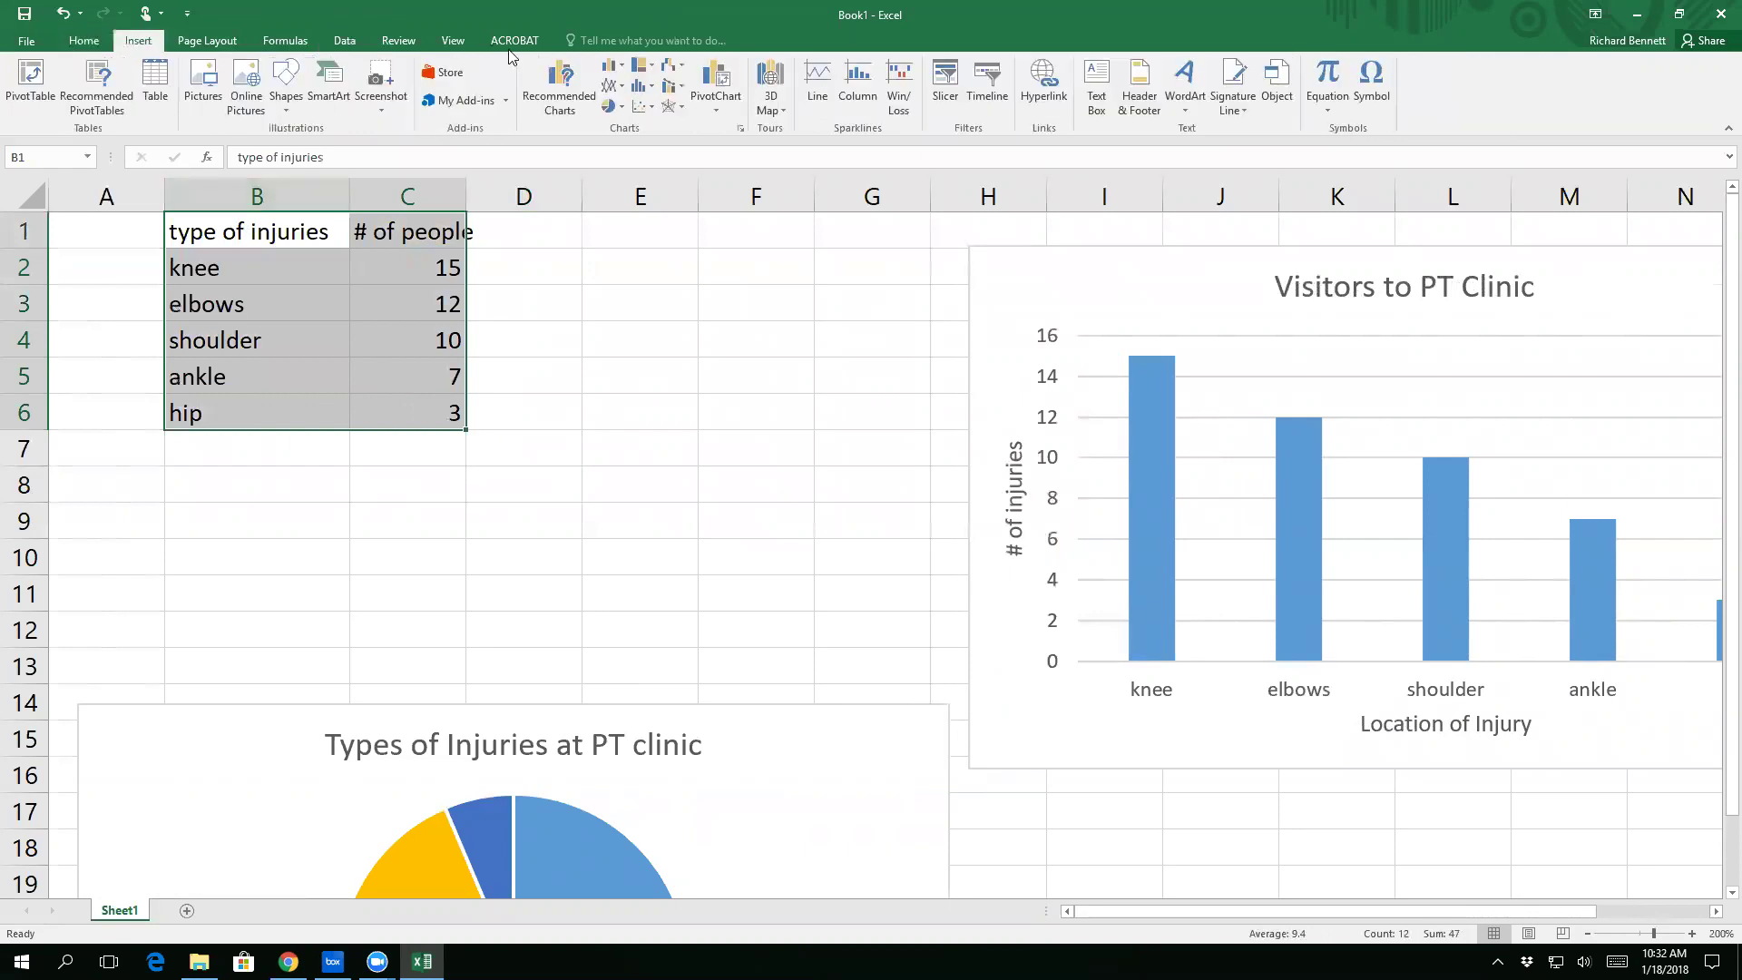
pyautogui.click(631, 76)
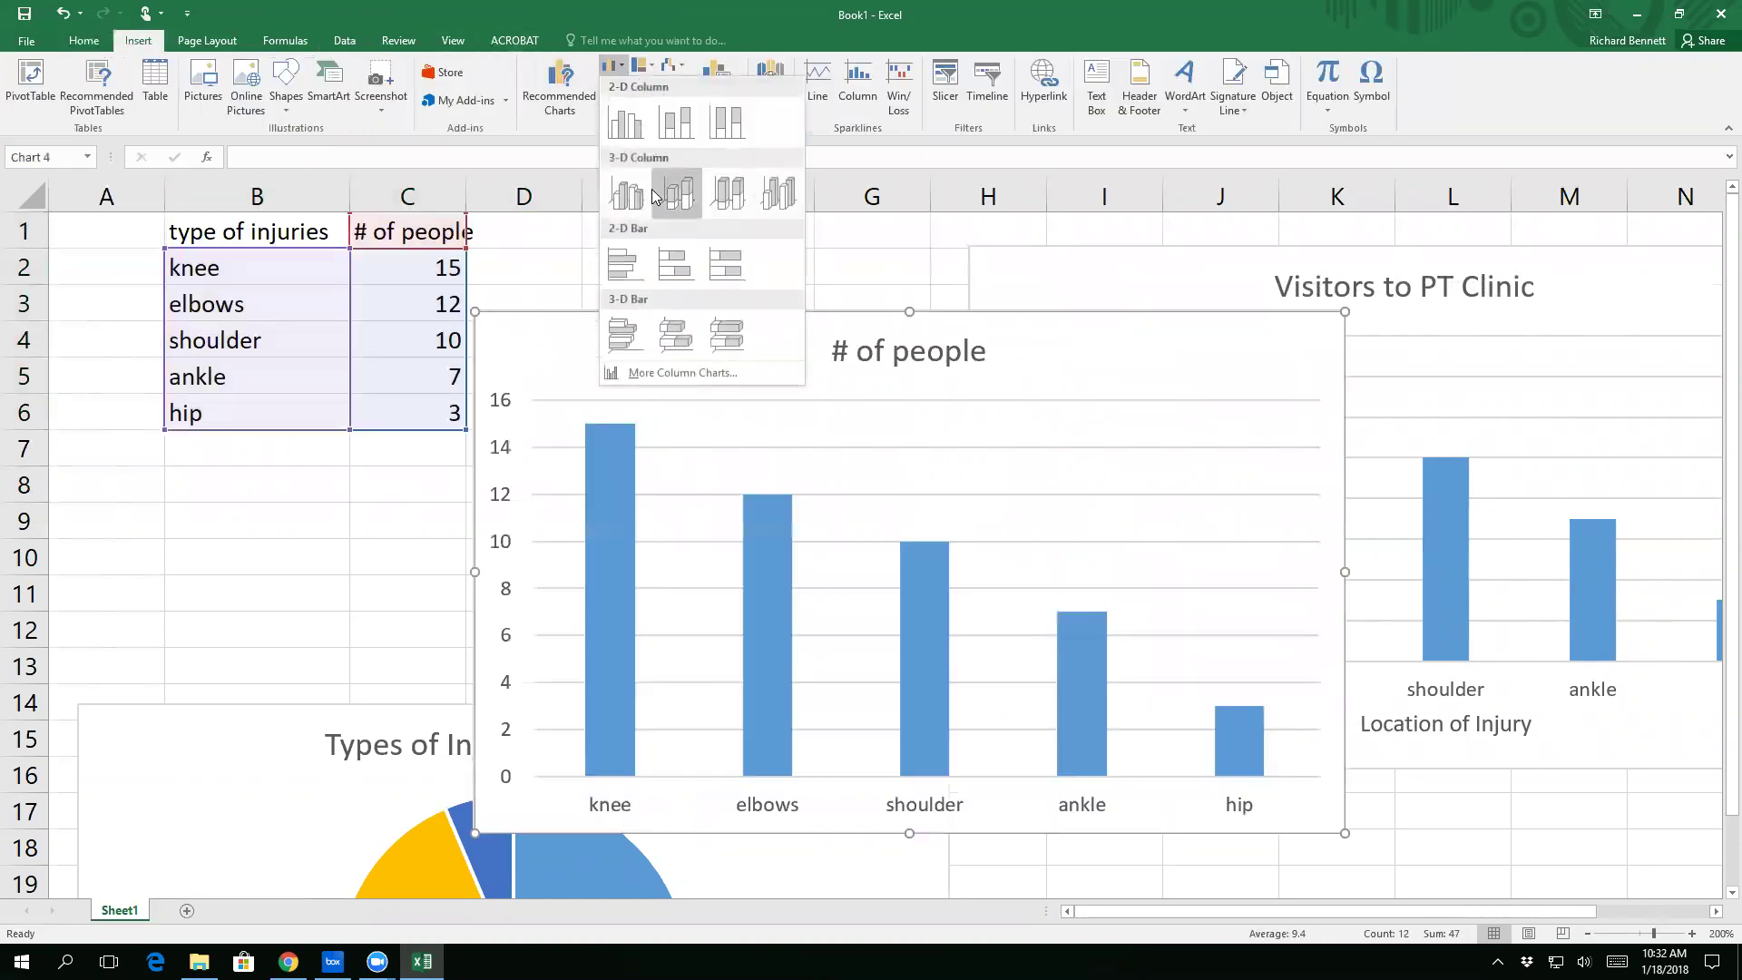
pyautogui.click(635, 274)
pyautogui.moveTo(598, 349); pyautogui.dragTo(249, 264)
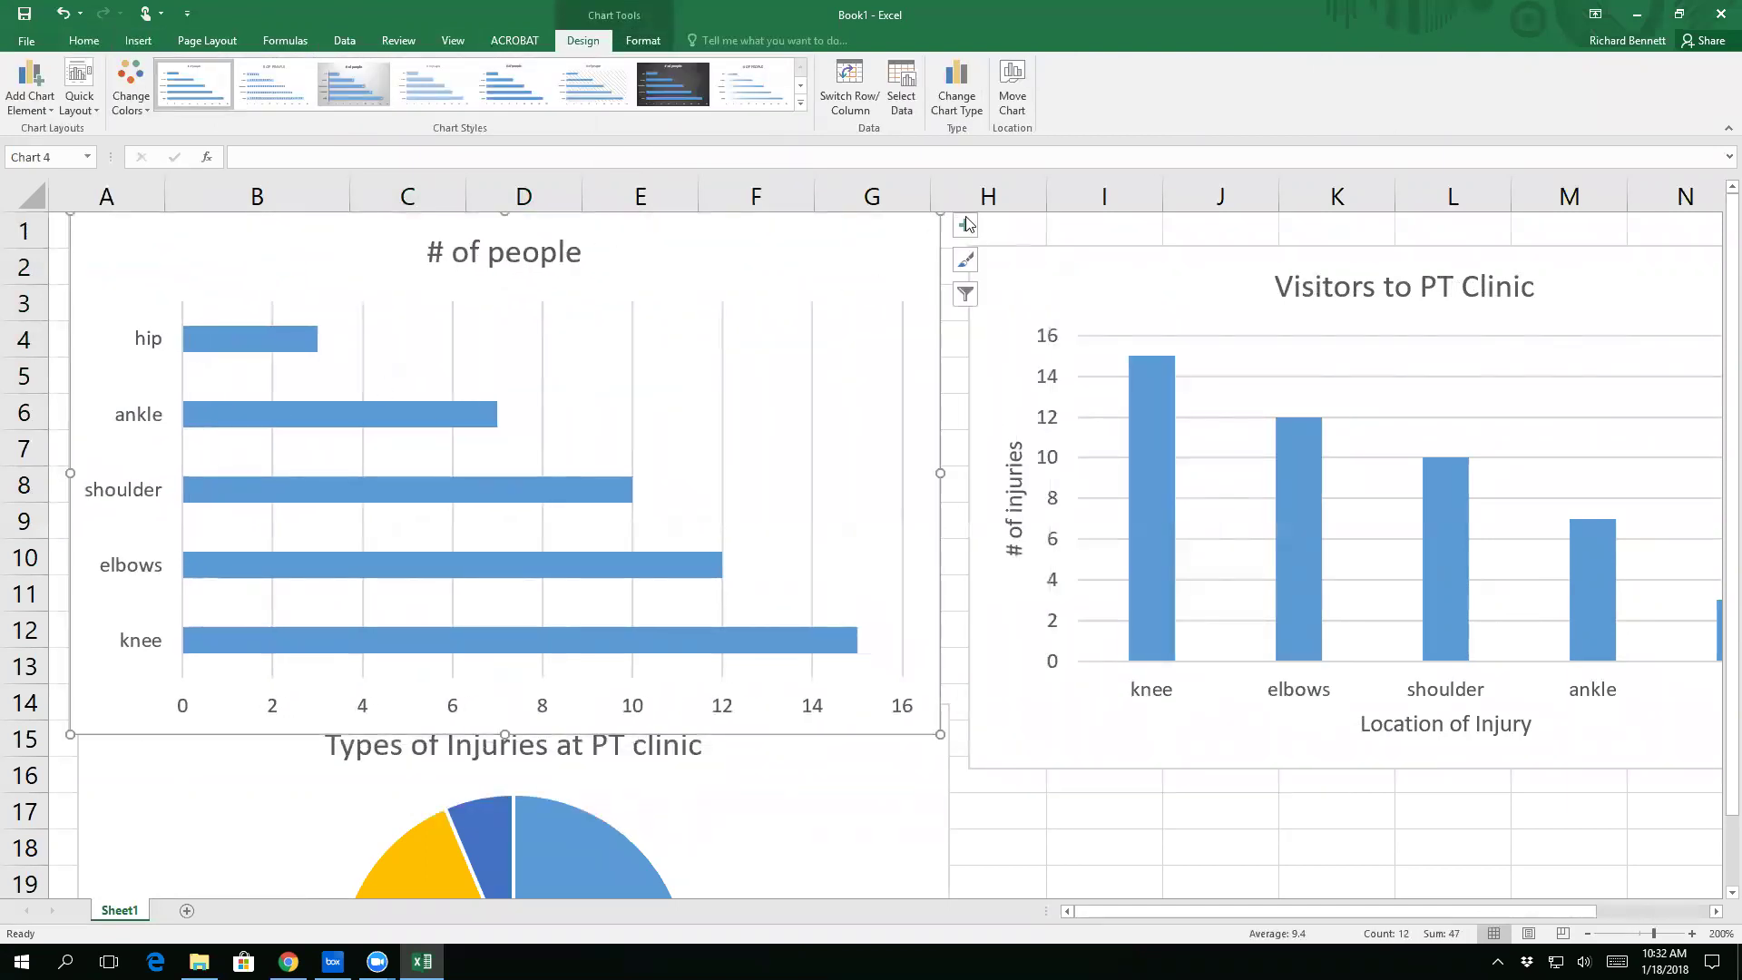
# Step: Add axis titles to the bar chart and label its horizontal axis "# of injuries"
pyautogui.click(965, 224)
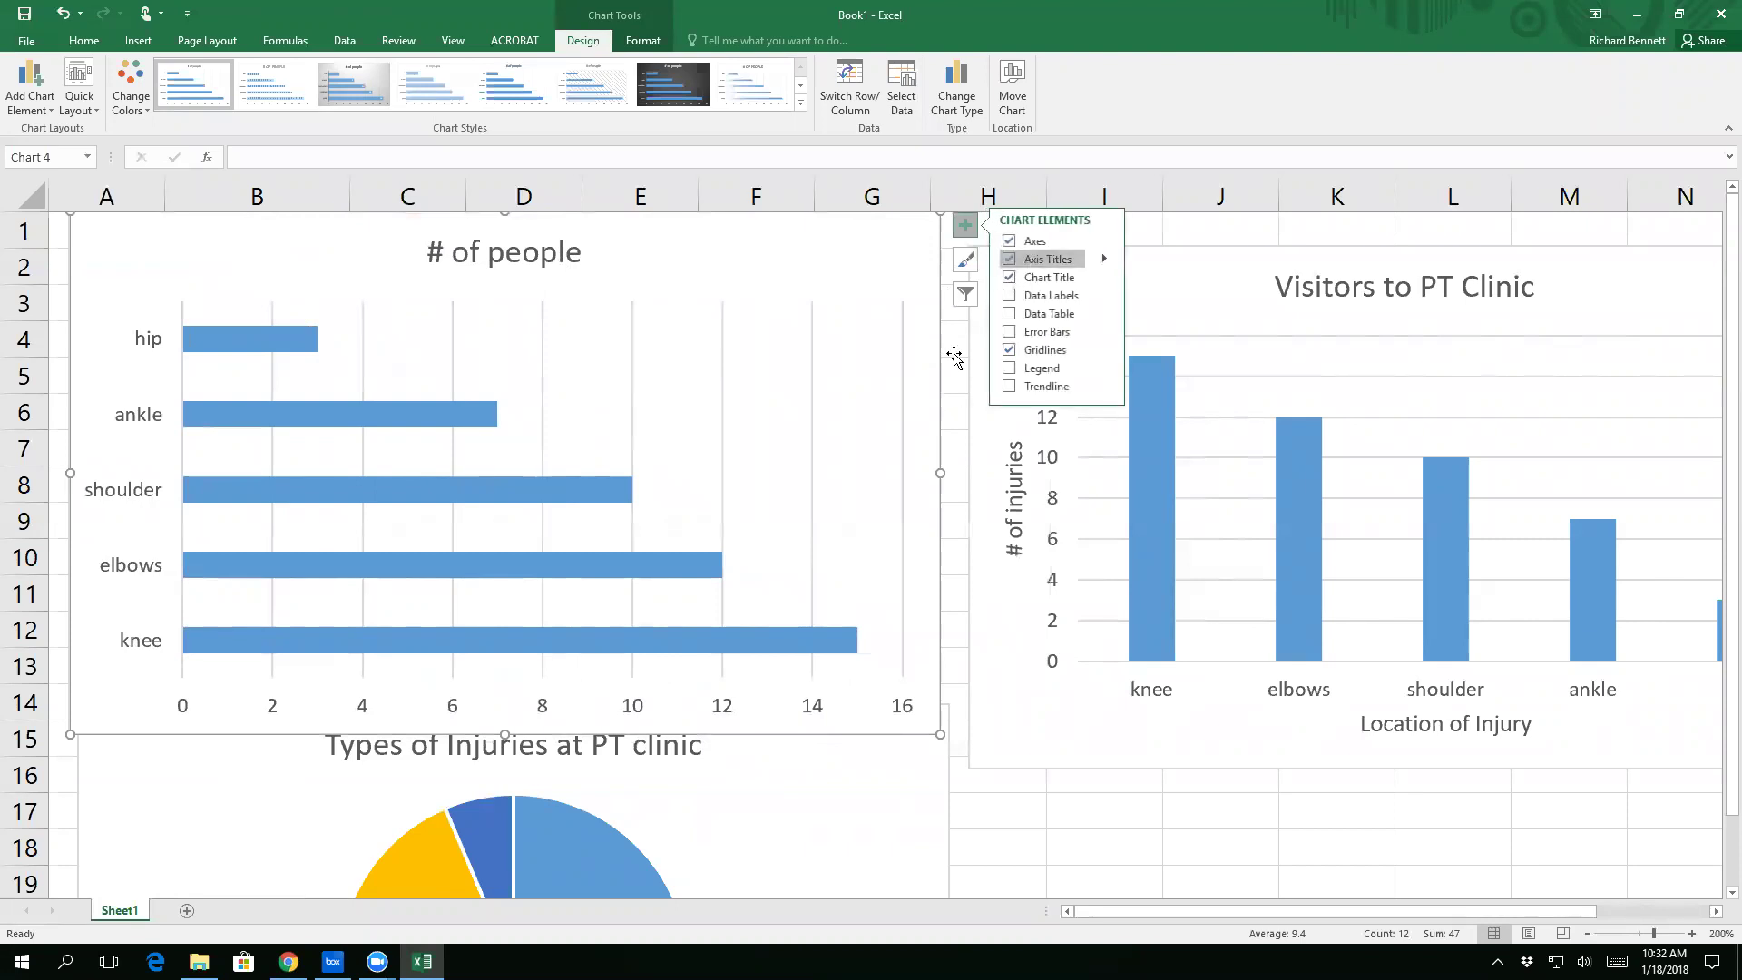
pyautogui.click(588, 689)
pyautogui.write('# of injuries')
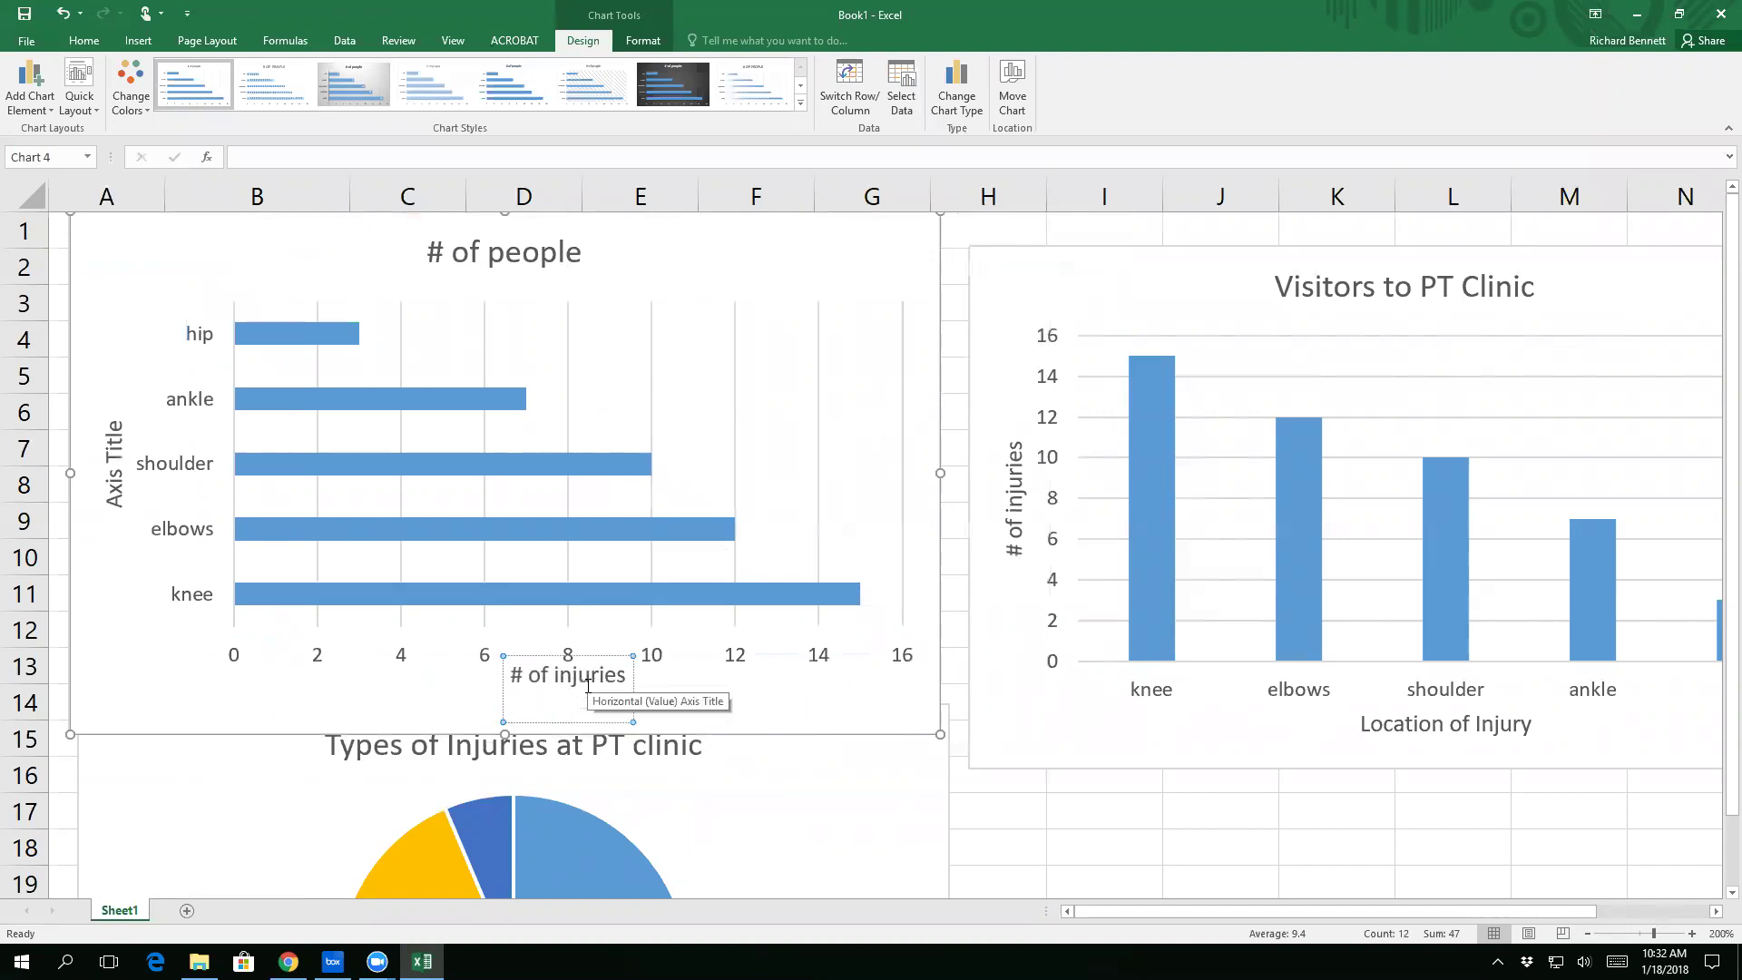
# Step: Label the bar chart's vertical axis "body part injured"
pyautogui.click(112, 478)
pyautogui.click(111, 478)
pyautogui.tripleClick(112, 479)
pyautogui.write('body par')
pyautogui.press('BackSpace')
pyautogui.press('BackSpace')
pyautogui.press('BackSpace')
pyautogui.press('BackSpace')
pyautogui.press('BackSpace')
pyautogui.write('[art')
pyautogui.press('BackSpace')
pyautogui.press('BackSpace')
pyautogui.press('BackSpace')
pyautogui.press('BackSpace')
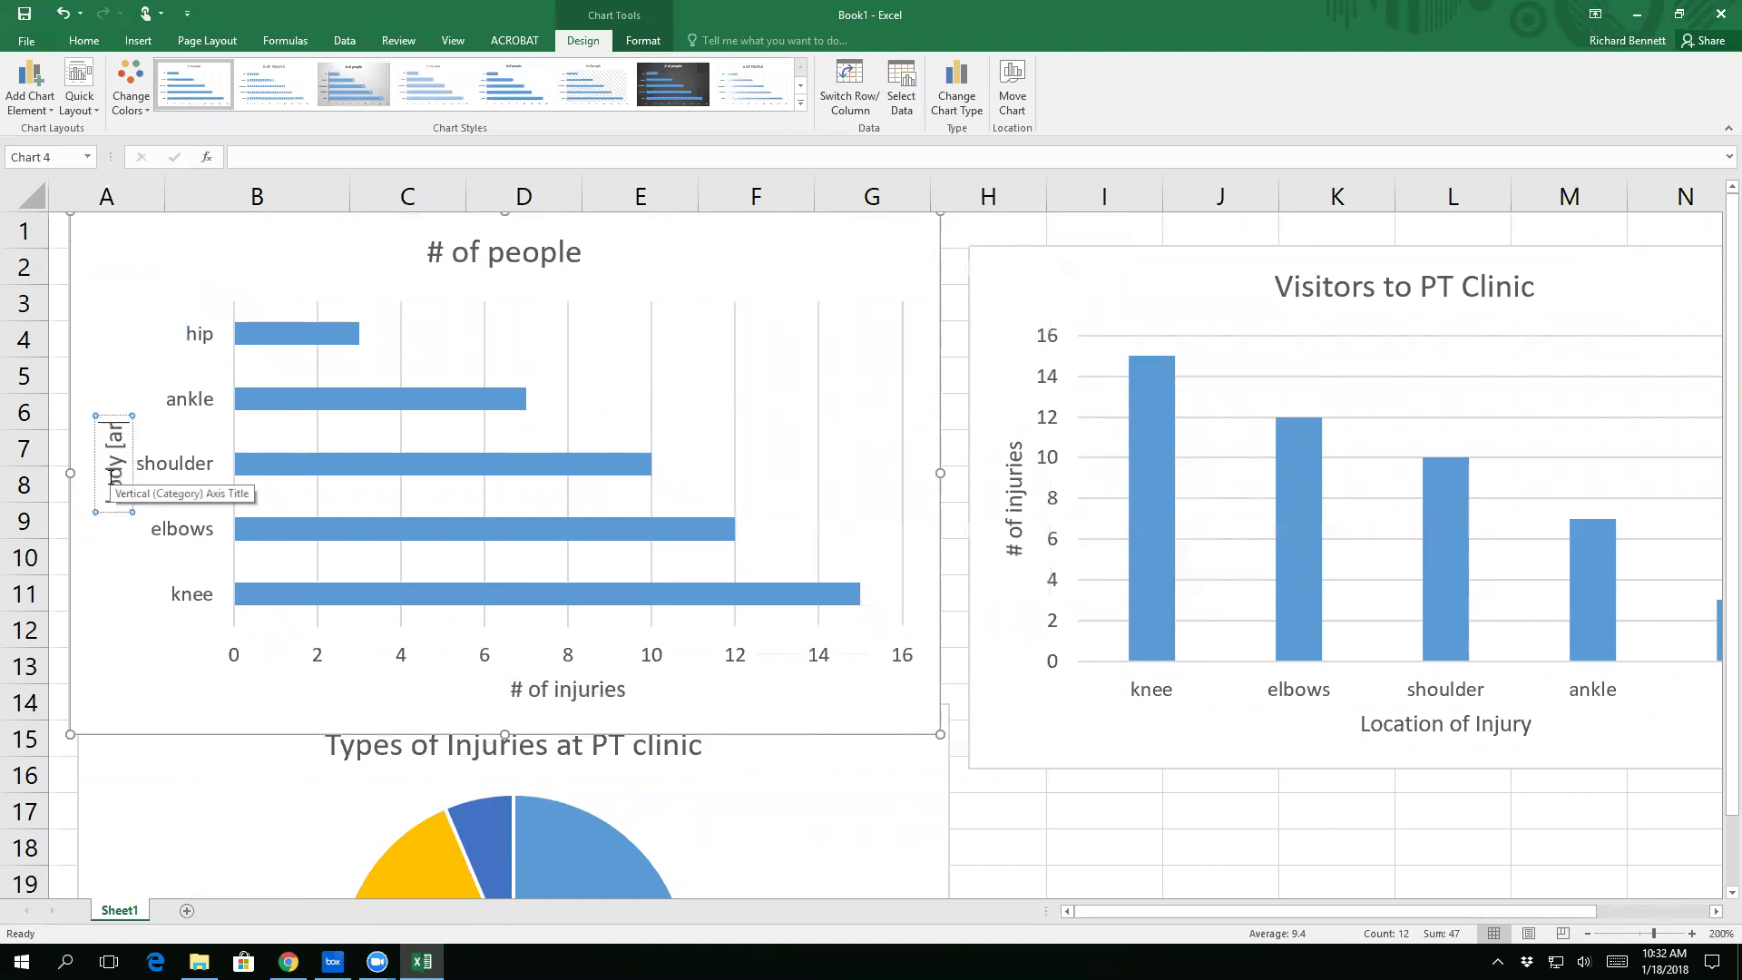
pyautogui.write('part injured')
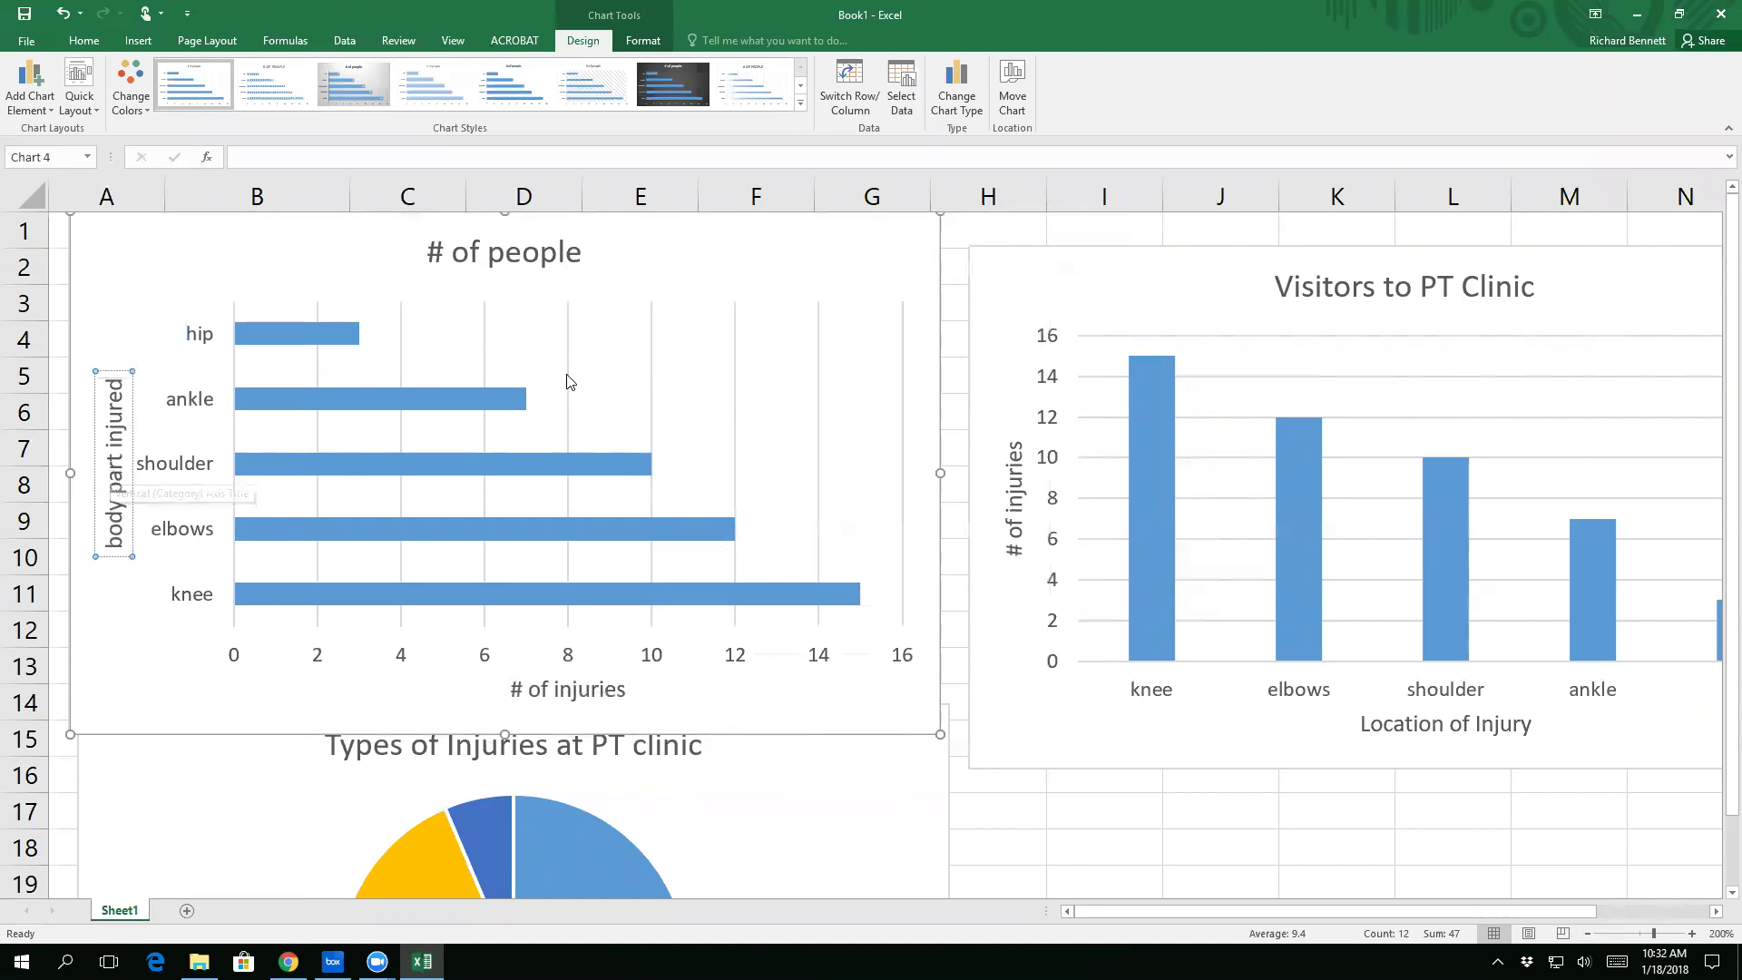
# Step: Title the bar chart "Visits to PT Clinic"
pyautogui.click(563, 257)
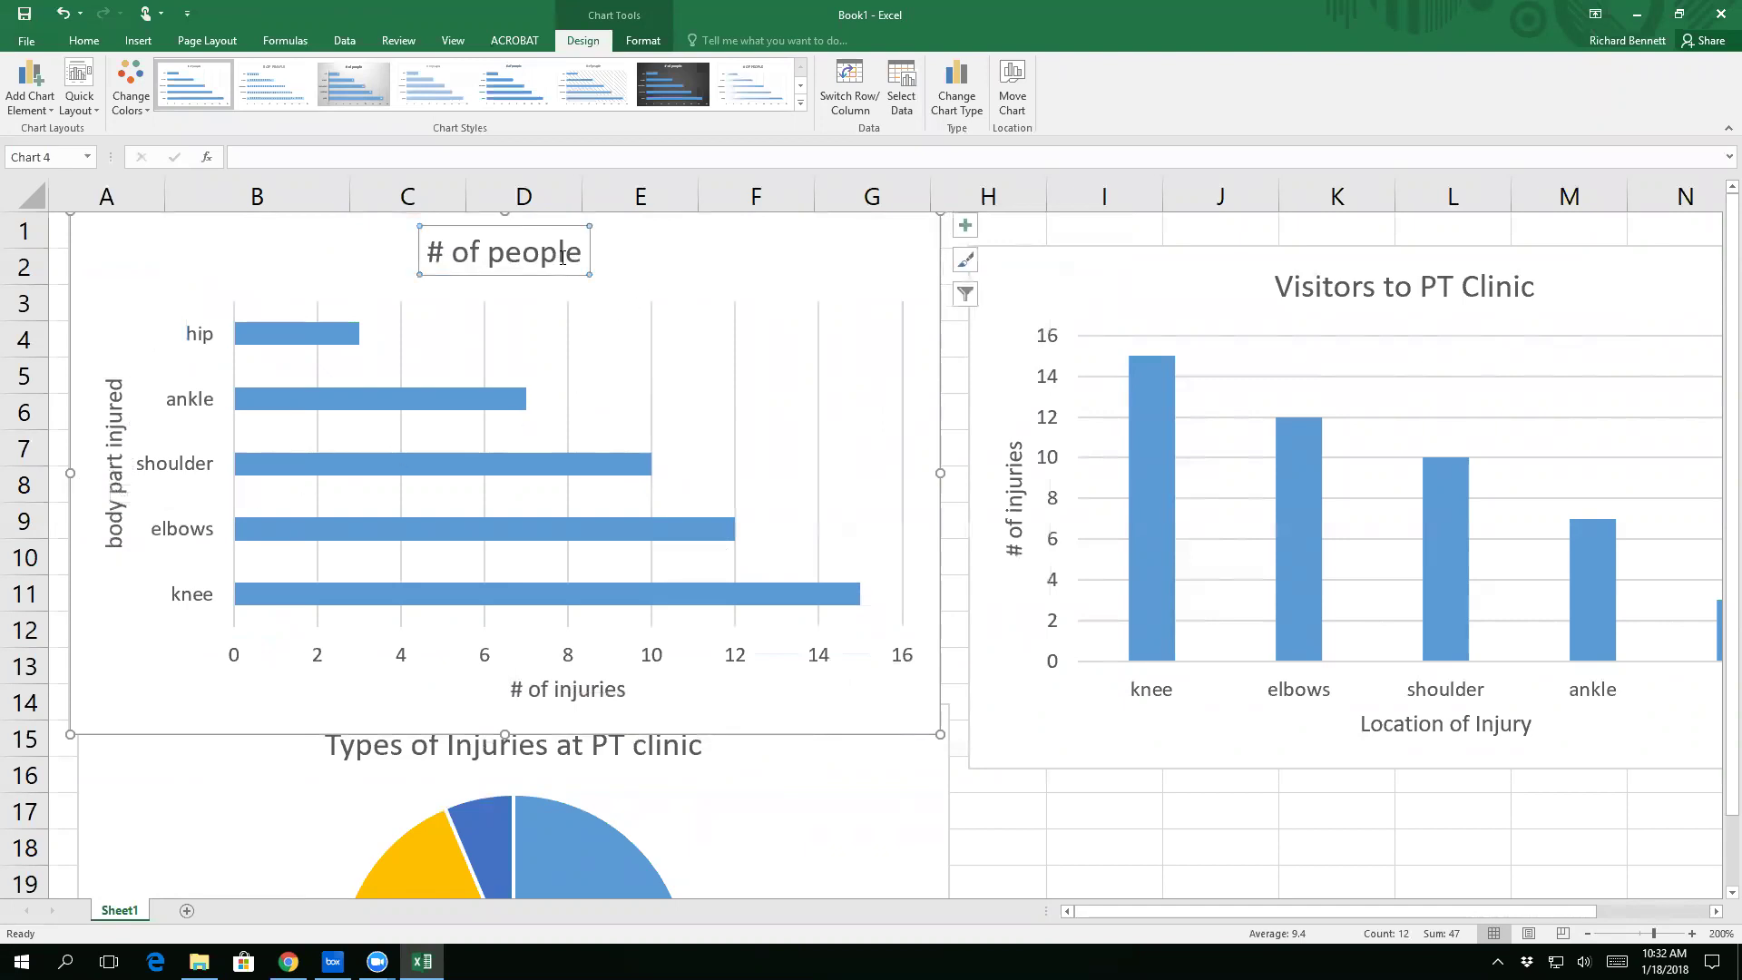
pyautogui.tripleClick(562, 257)
pyautogui.write('V')
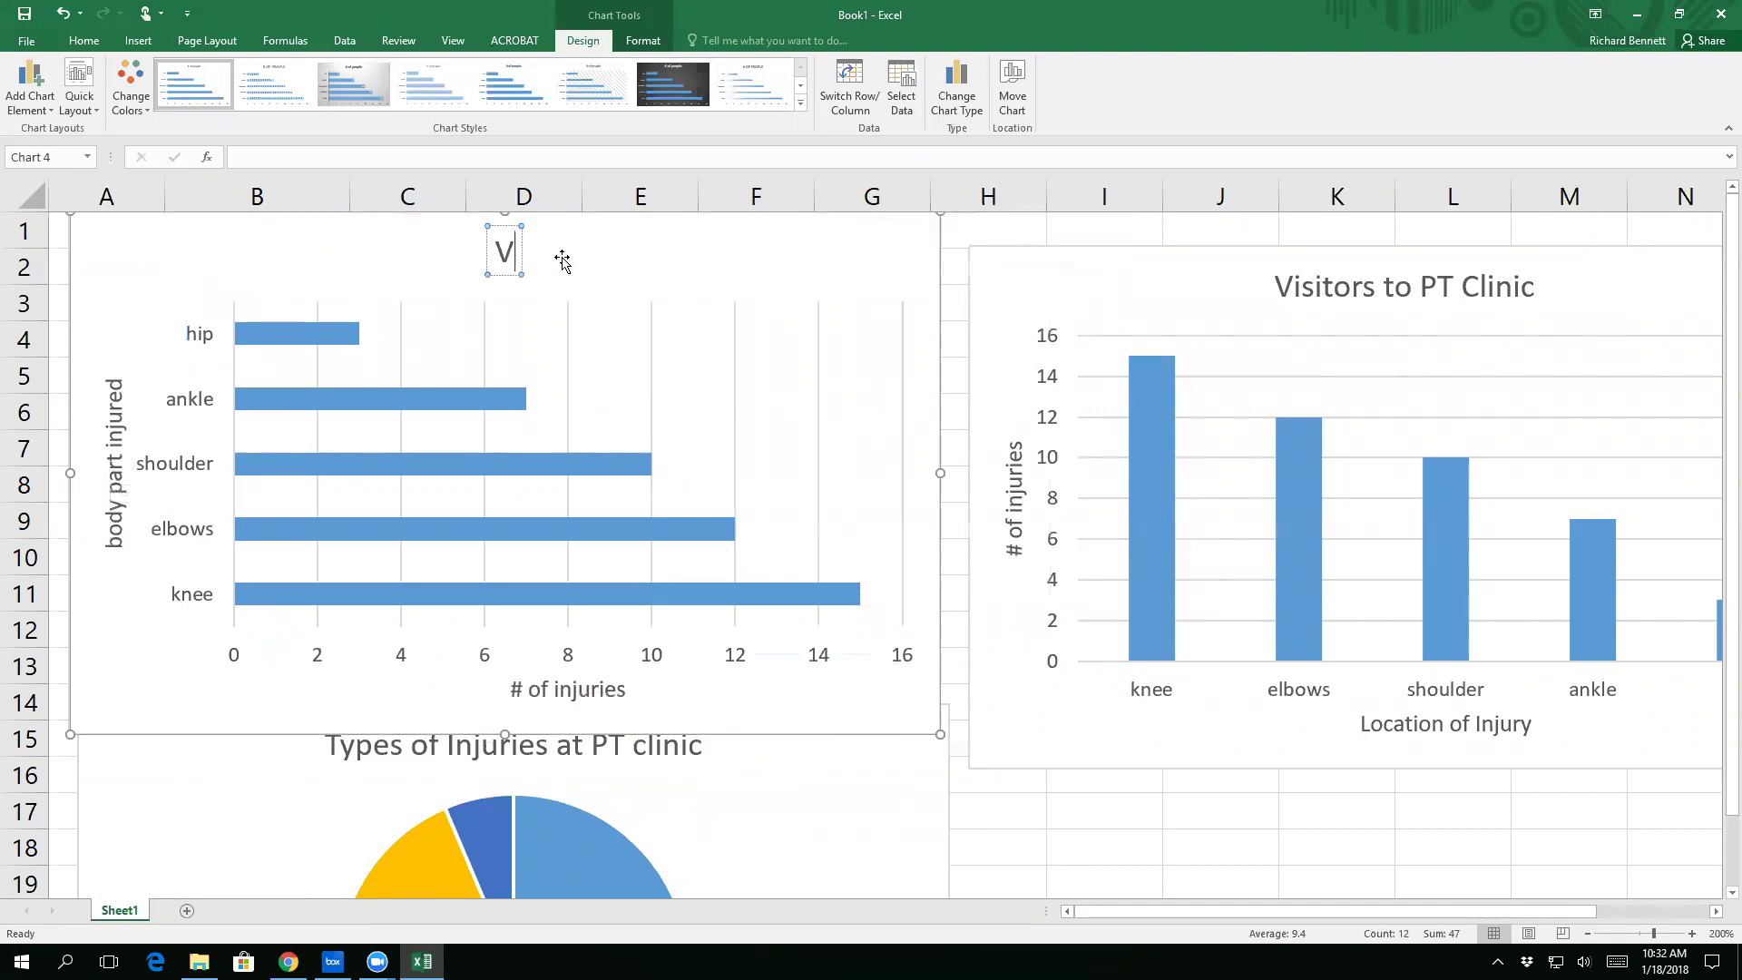
pyautogui.write('isits to PT')
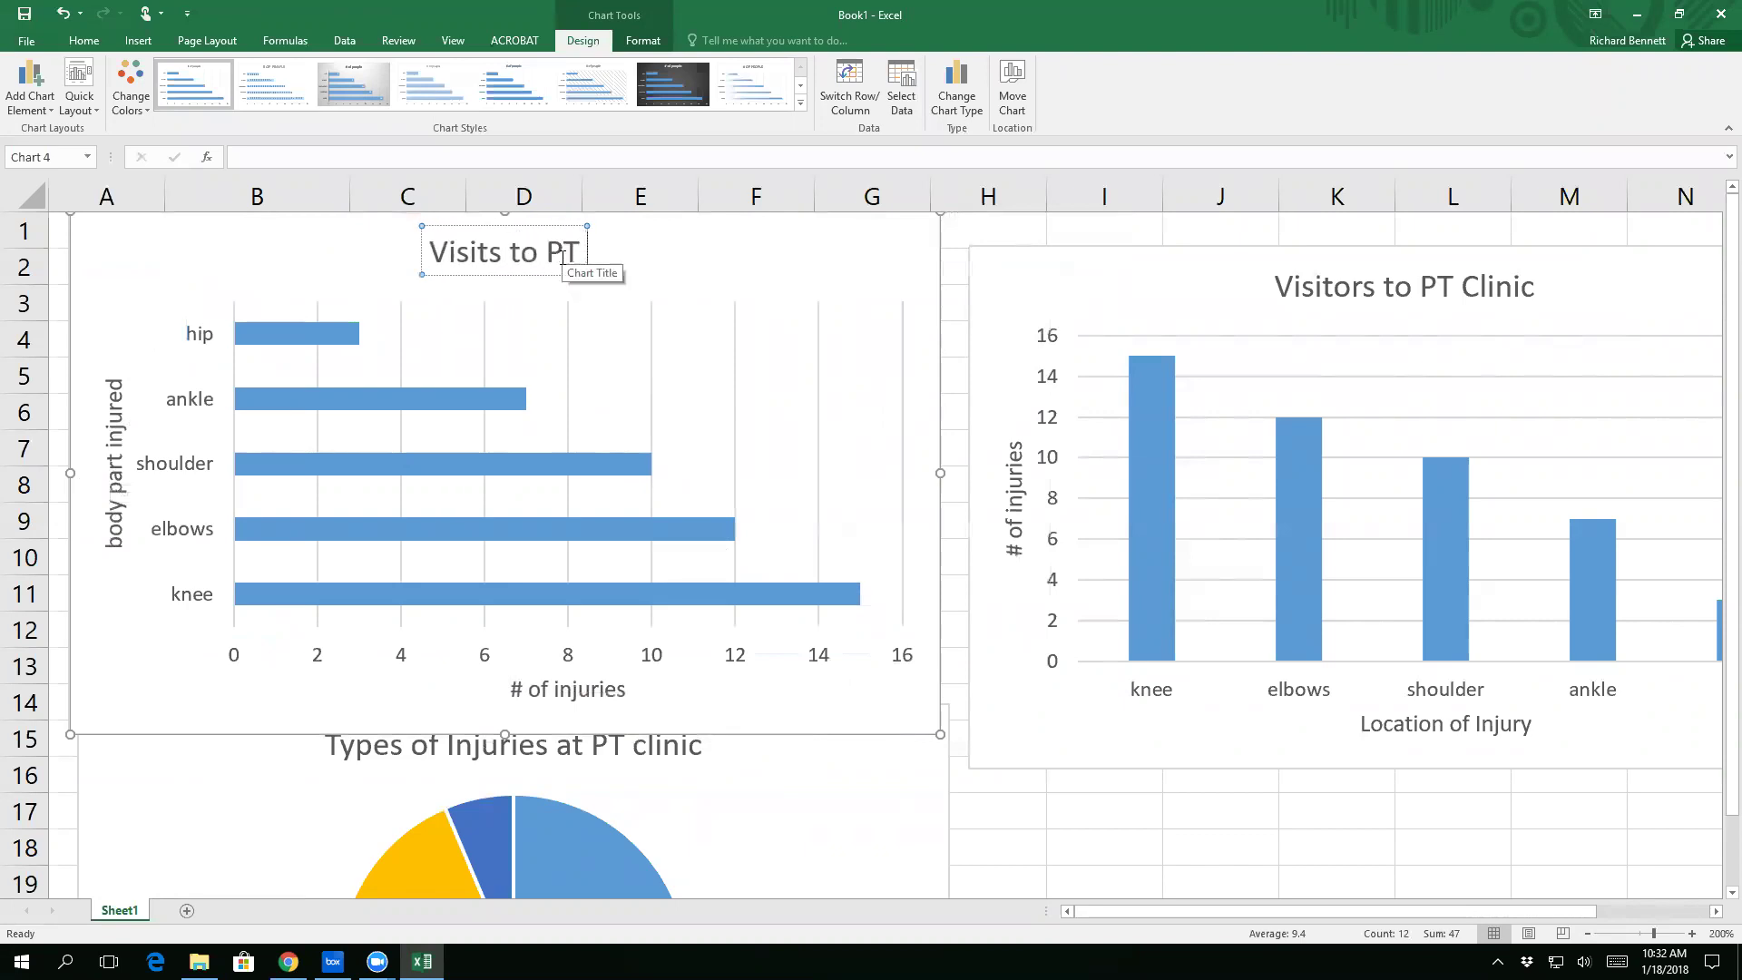
pyautogui.write(' Clinic')
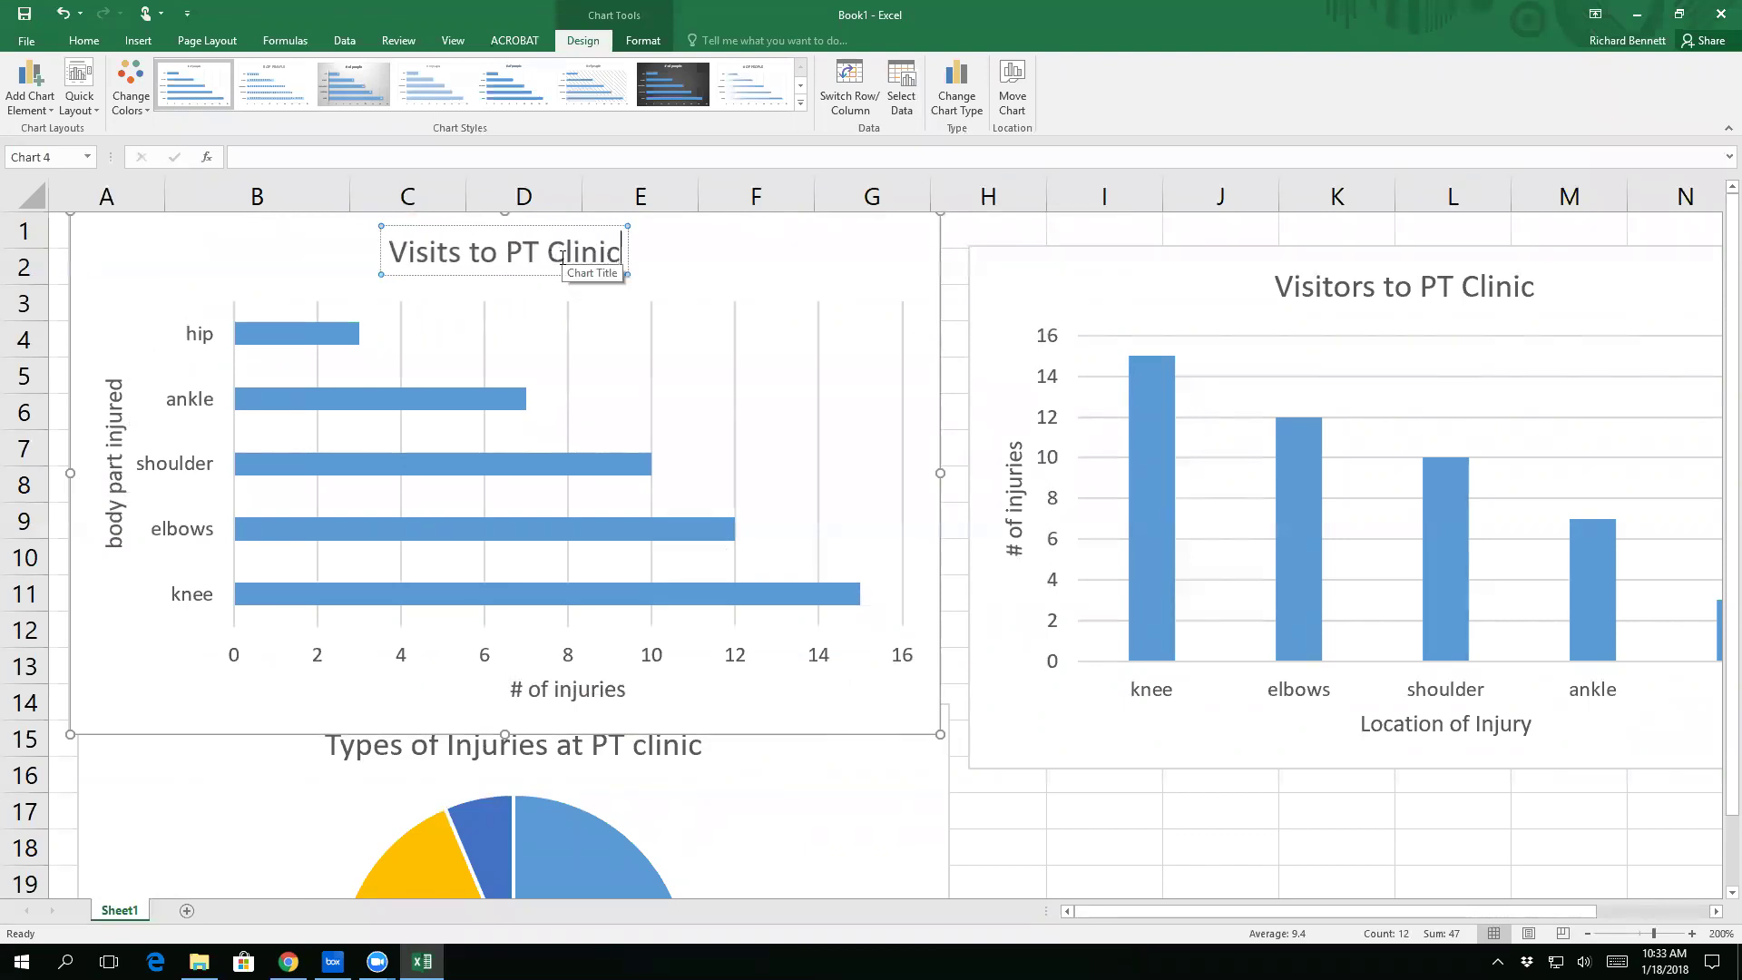
pyautogui.click(1181, 861)
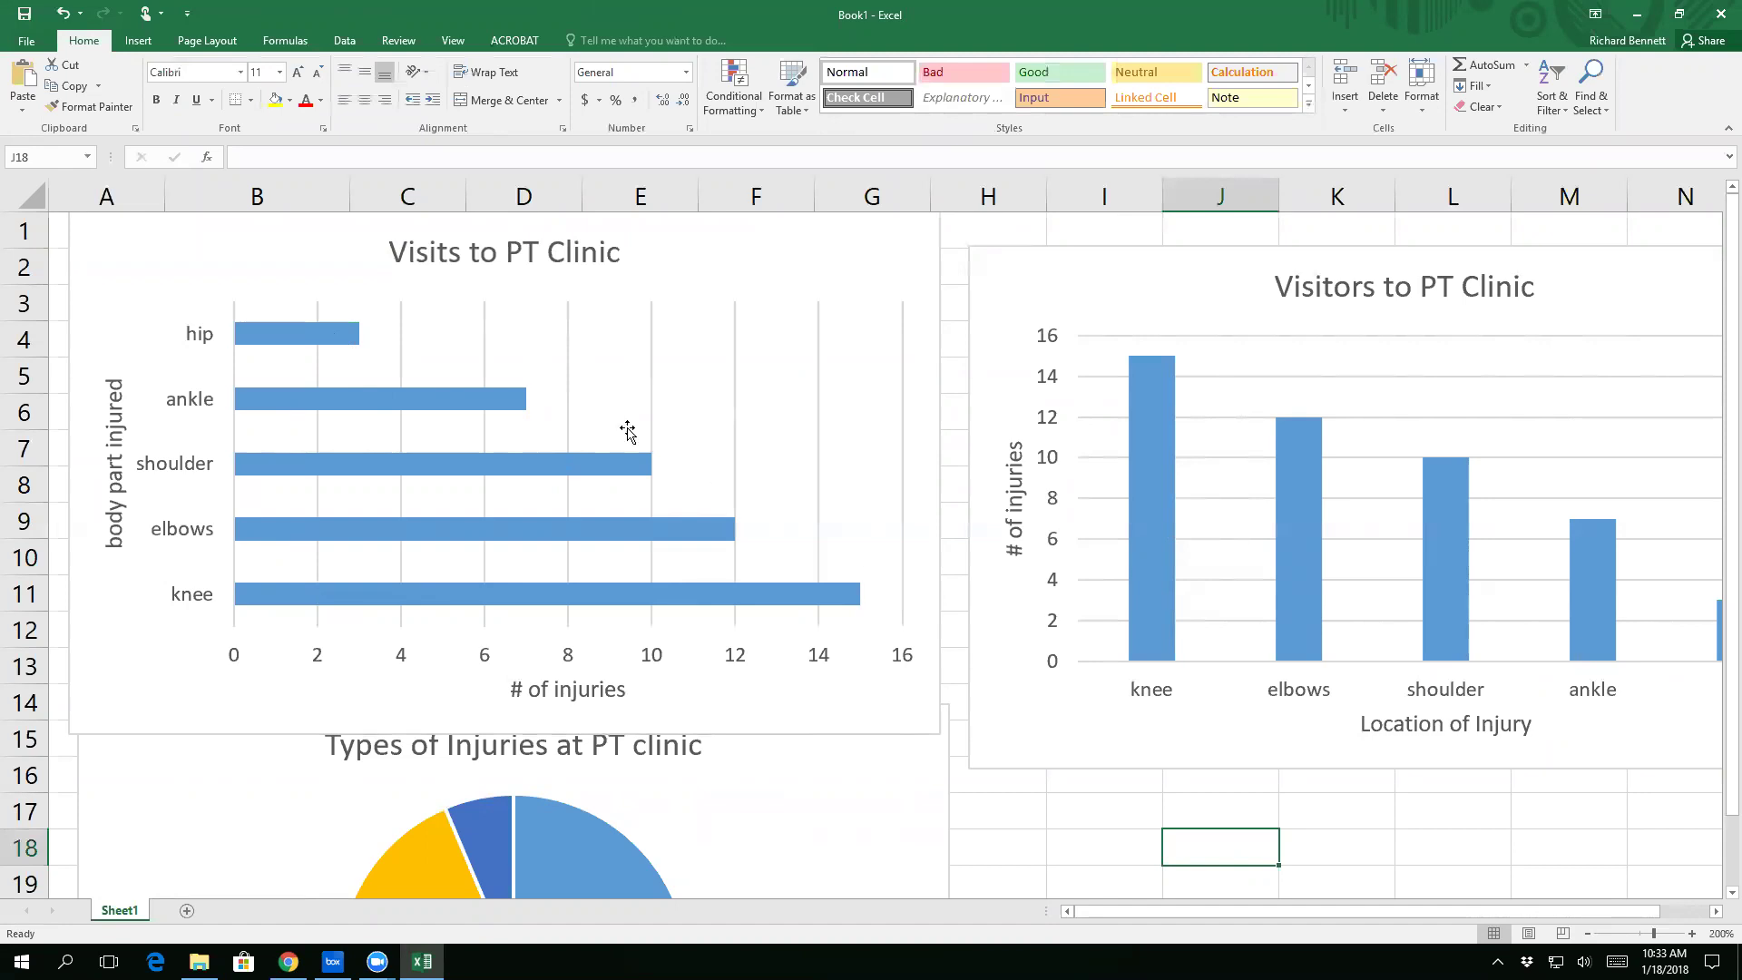
# Step: Move the bar chart below the data table and sort B1:C6 by "# of people" from smallest to largest
pyautogui.moveTo(299, 260); pyautogui.dragTo(327, 481)
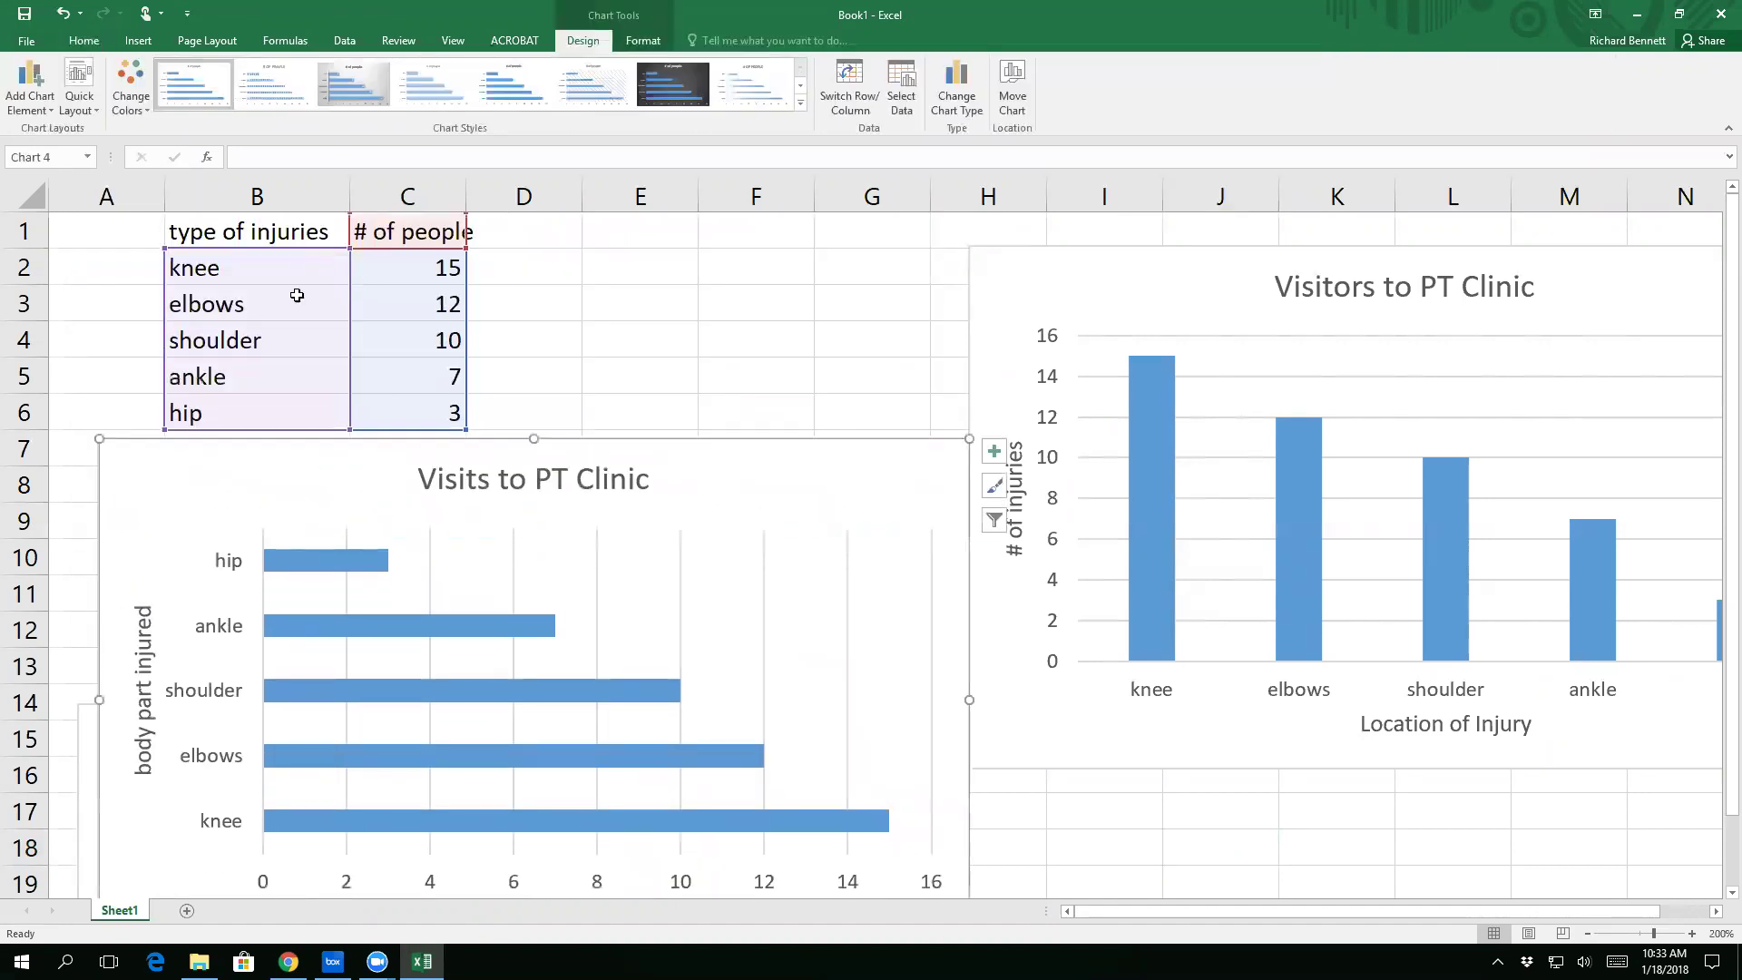
pyautogui.moveTo(291, 234); pyautogui.dragTo(408, 404)
pyautogui.click(345, 40)
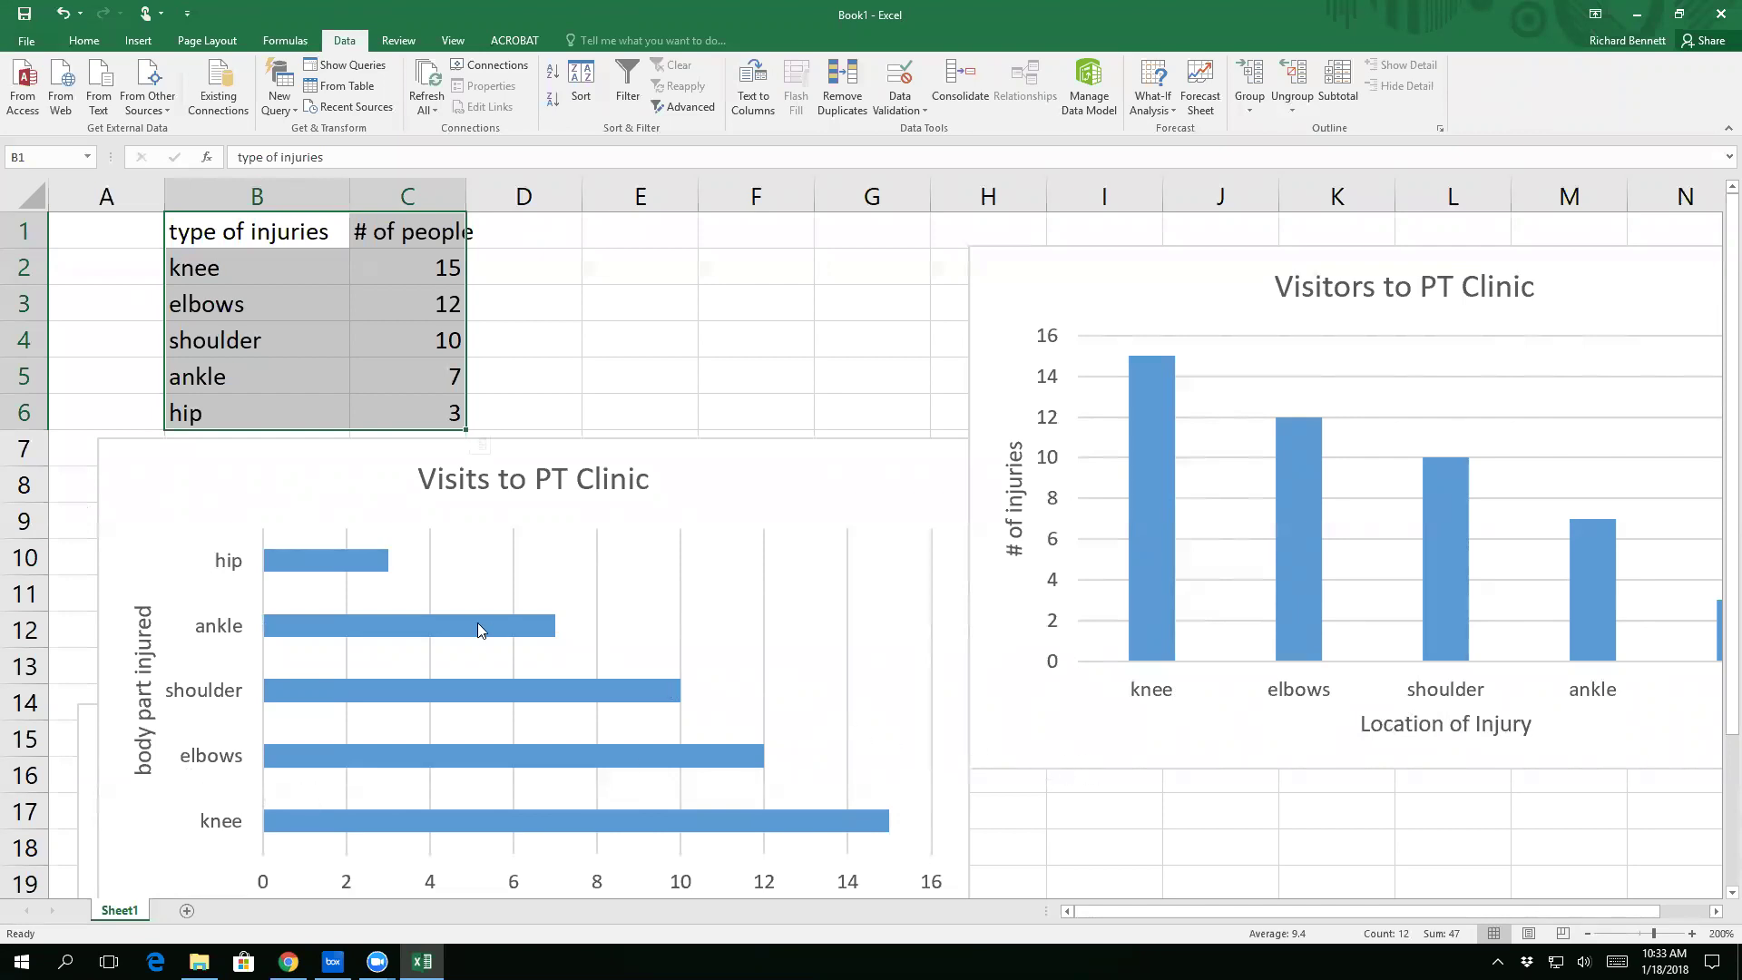
pyautogui.click(582, 82)
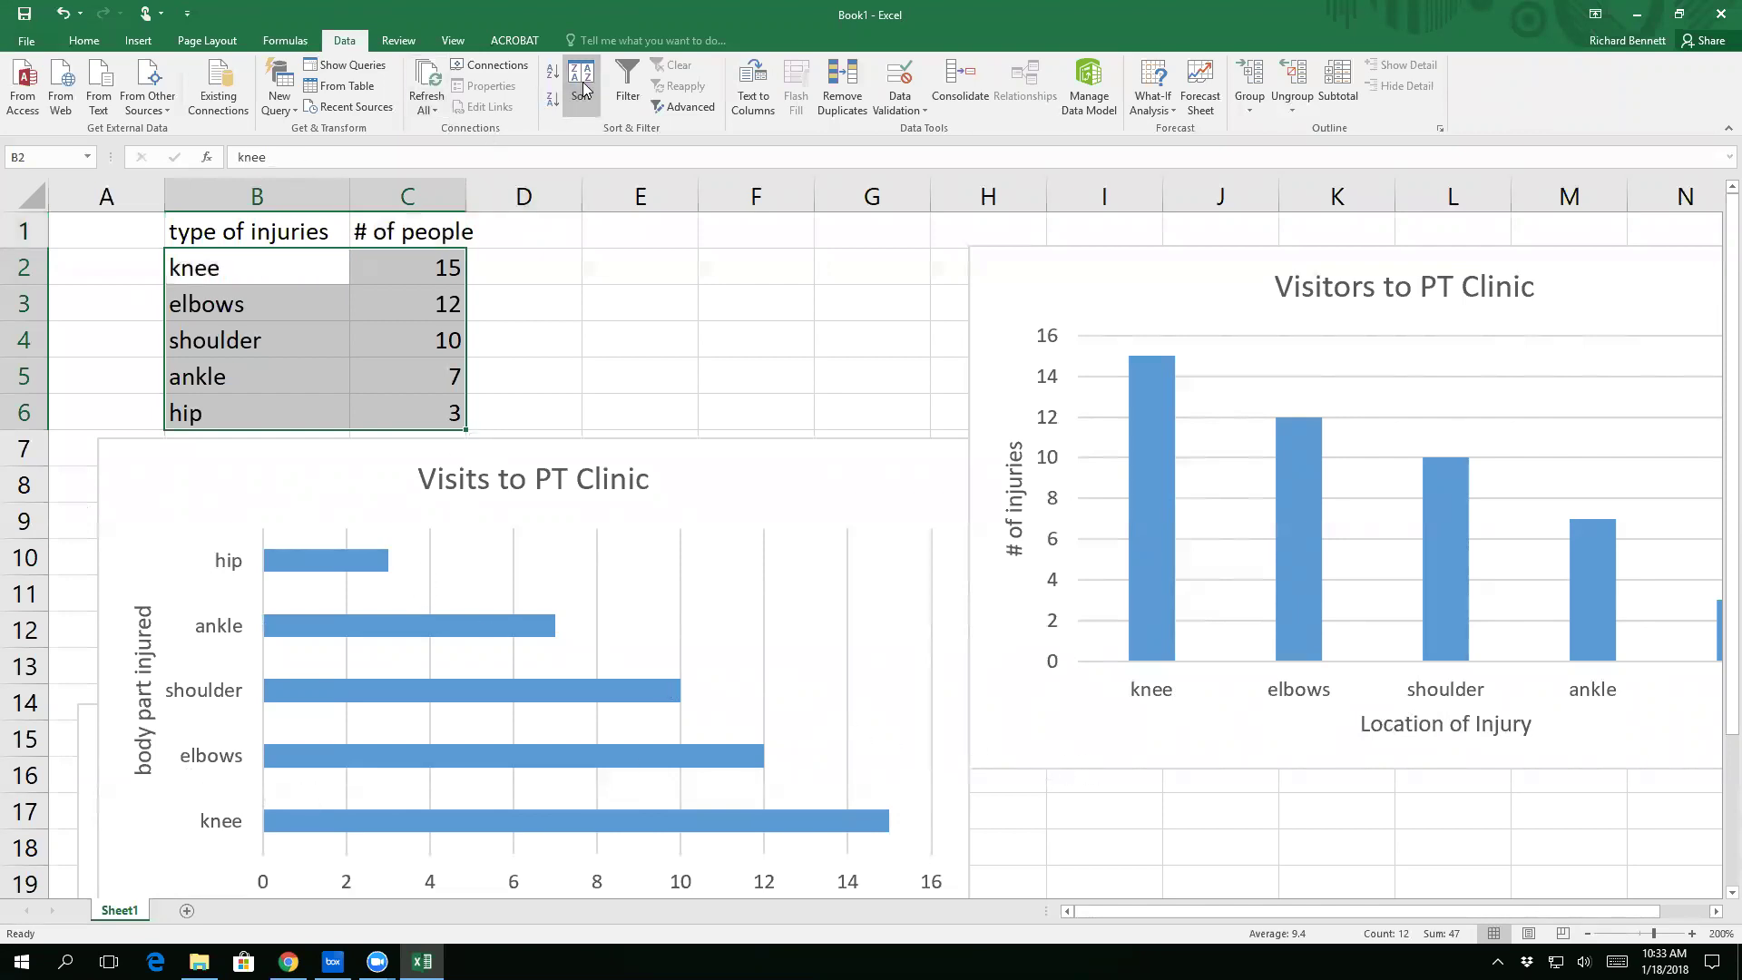
pyautogui.click(1116, 439)
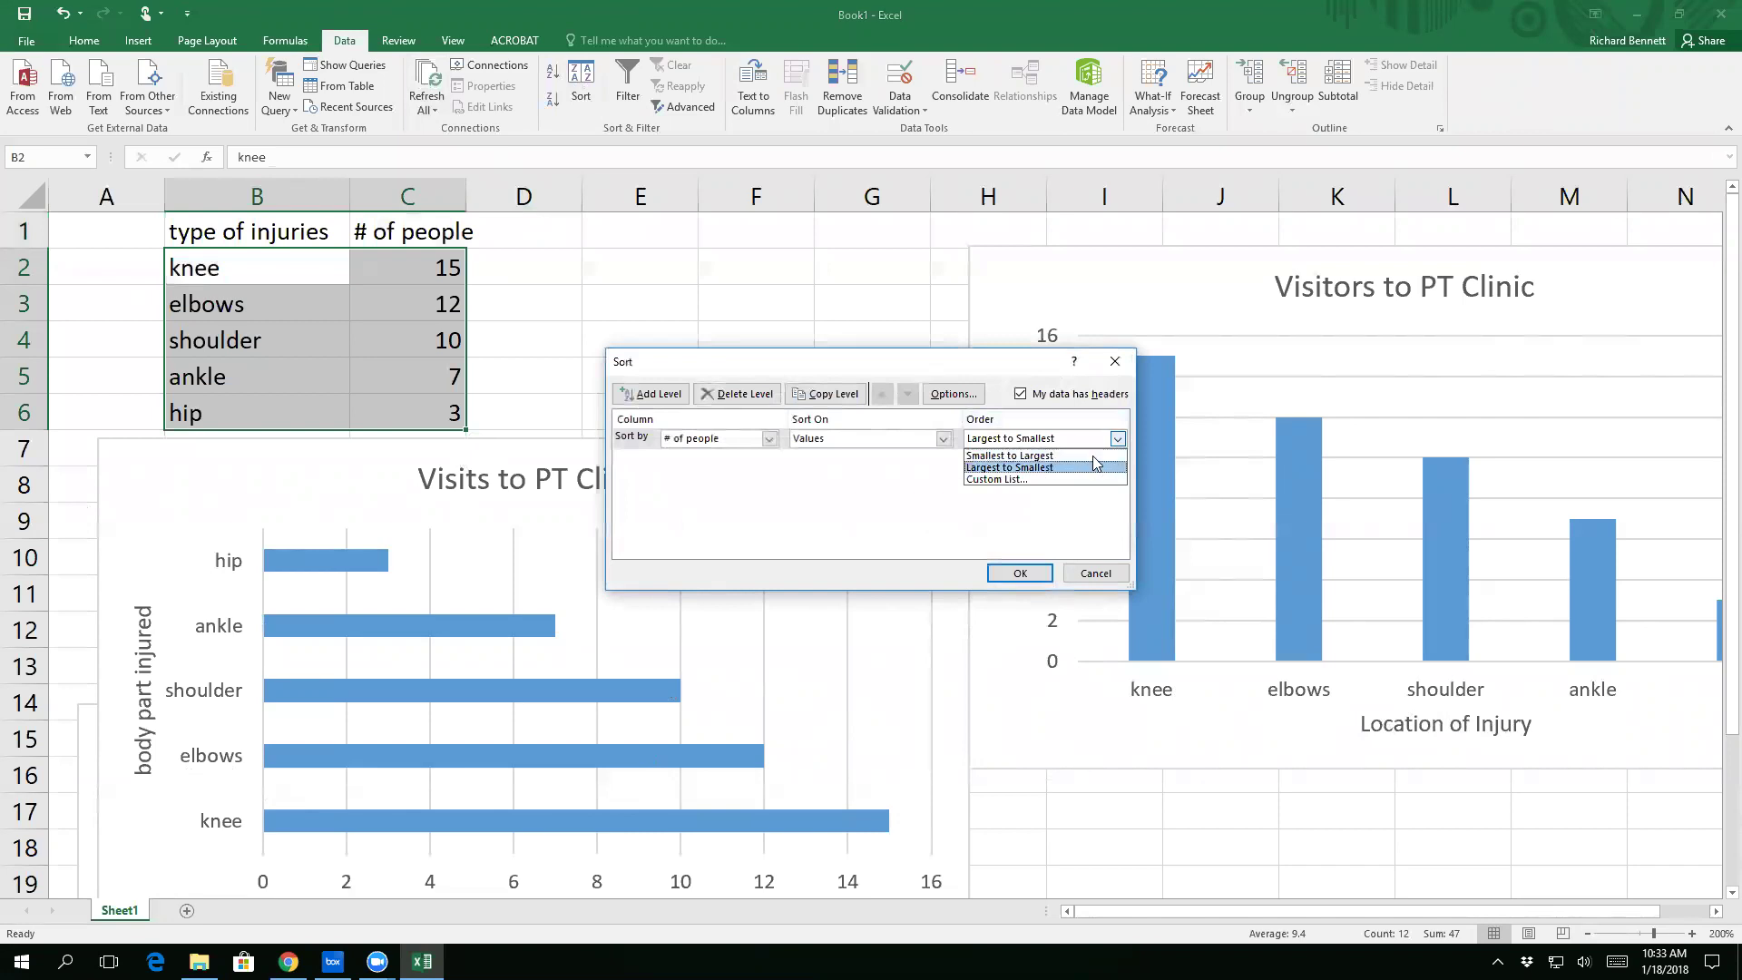
pyautogui.click(1093, 454)
pyautogui.click(1020, 574)
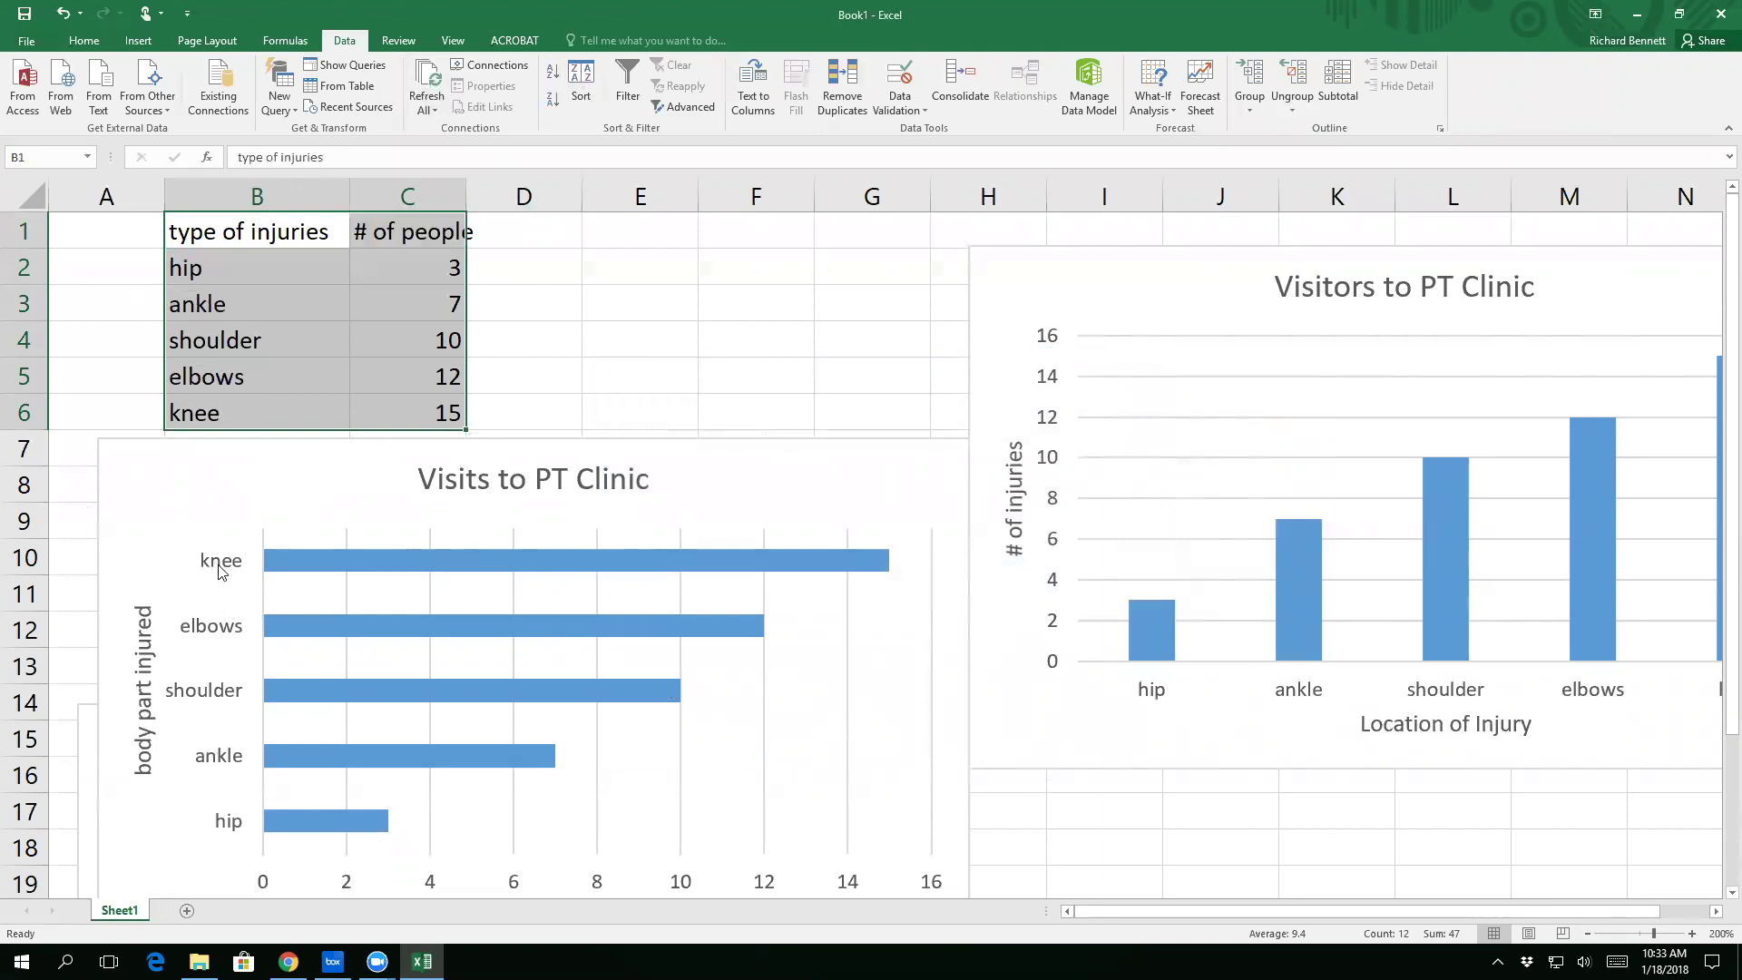
# Step: Delete the bar chart and move the column chart beside the pie chart, starting at about column H, row 14
pyautogui.click(167, 475)
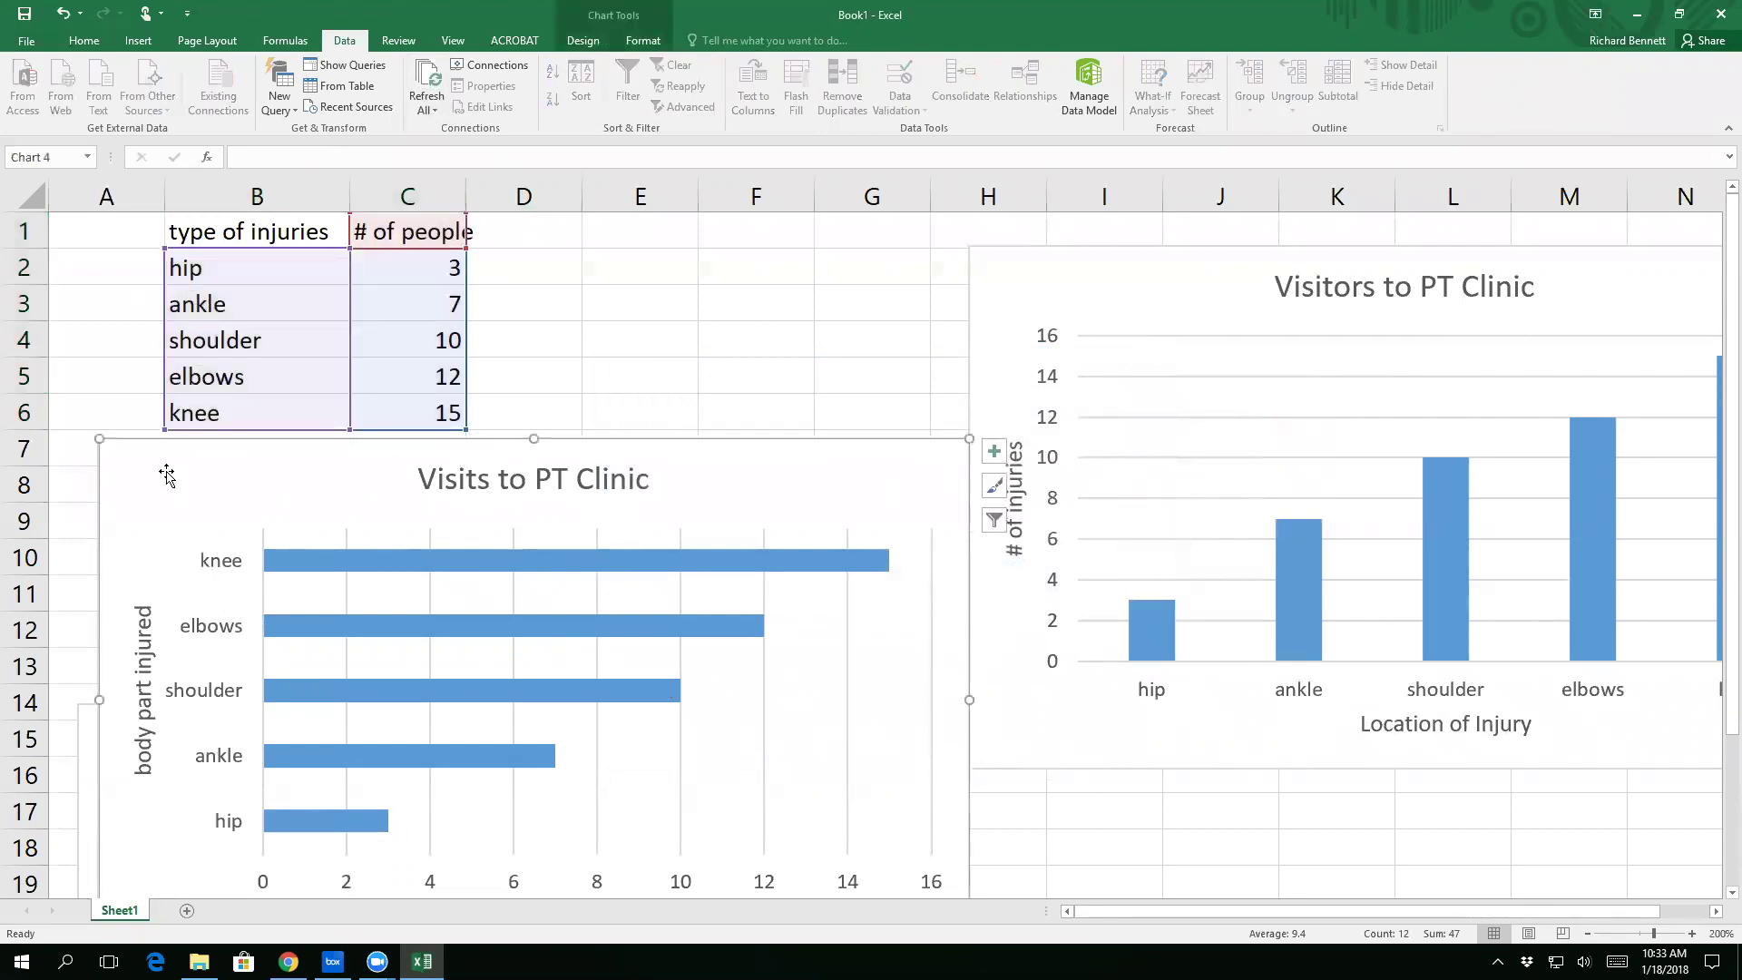
pyautogui.press('Delete')
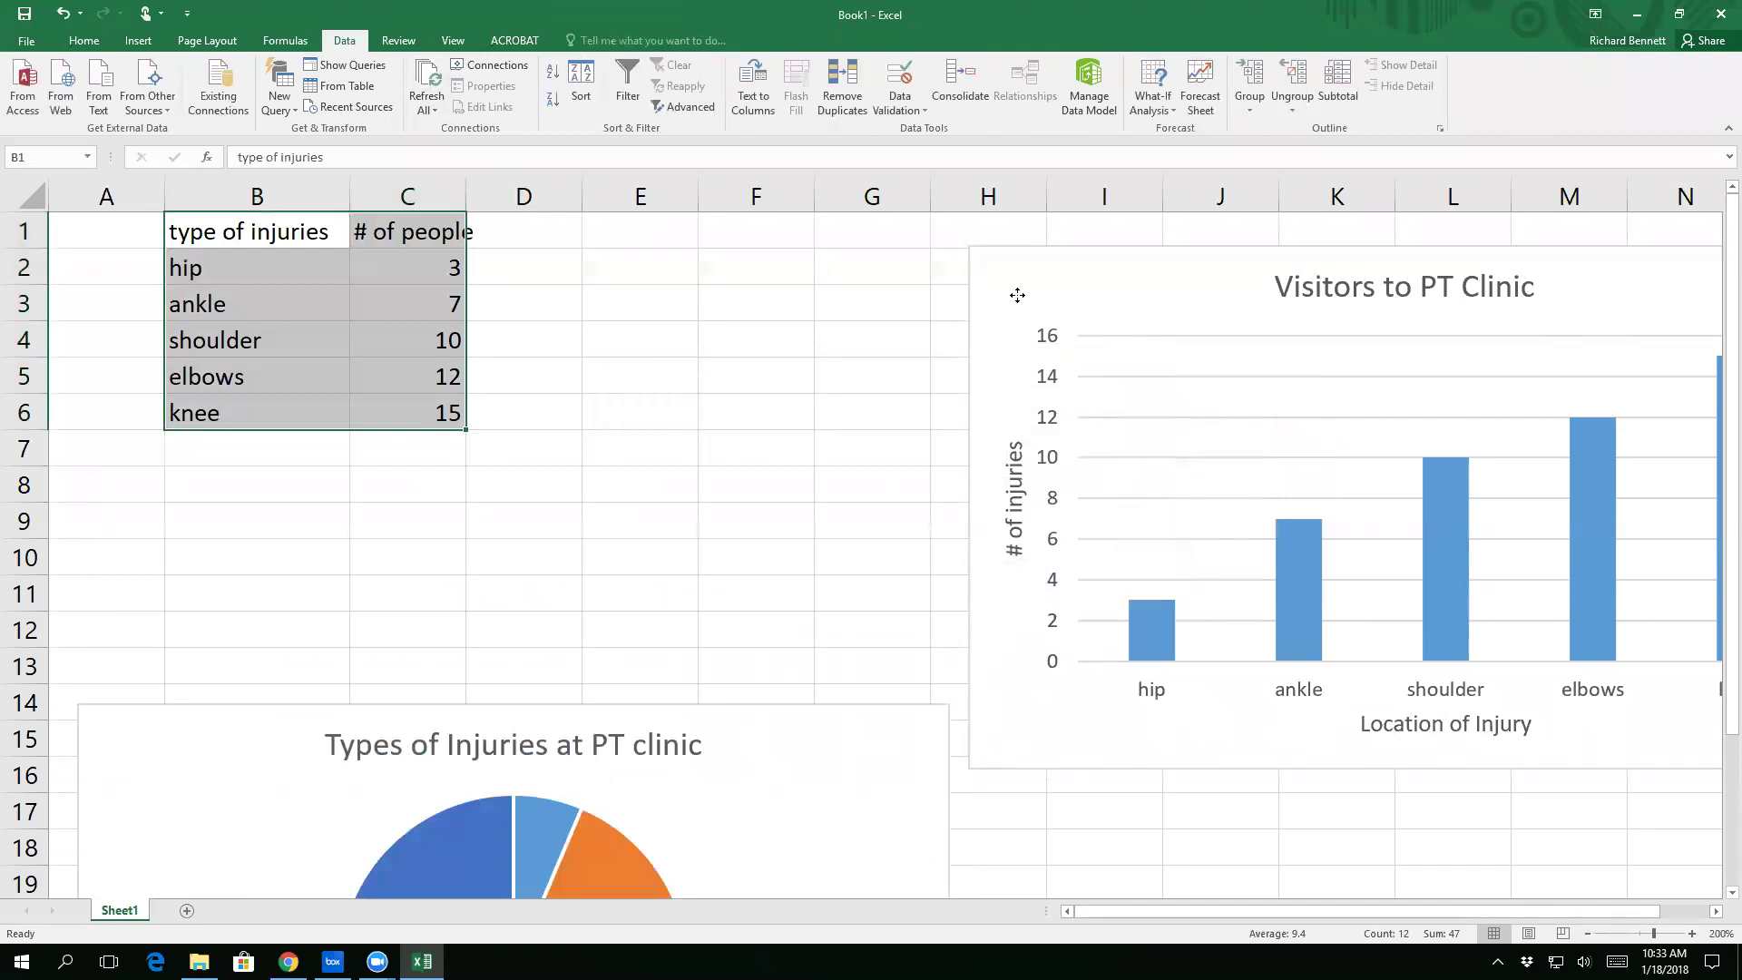
pyautogui.moveTo(1018, 295); pyautogui.dragTo(674, 289)
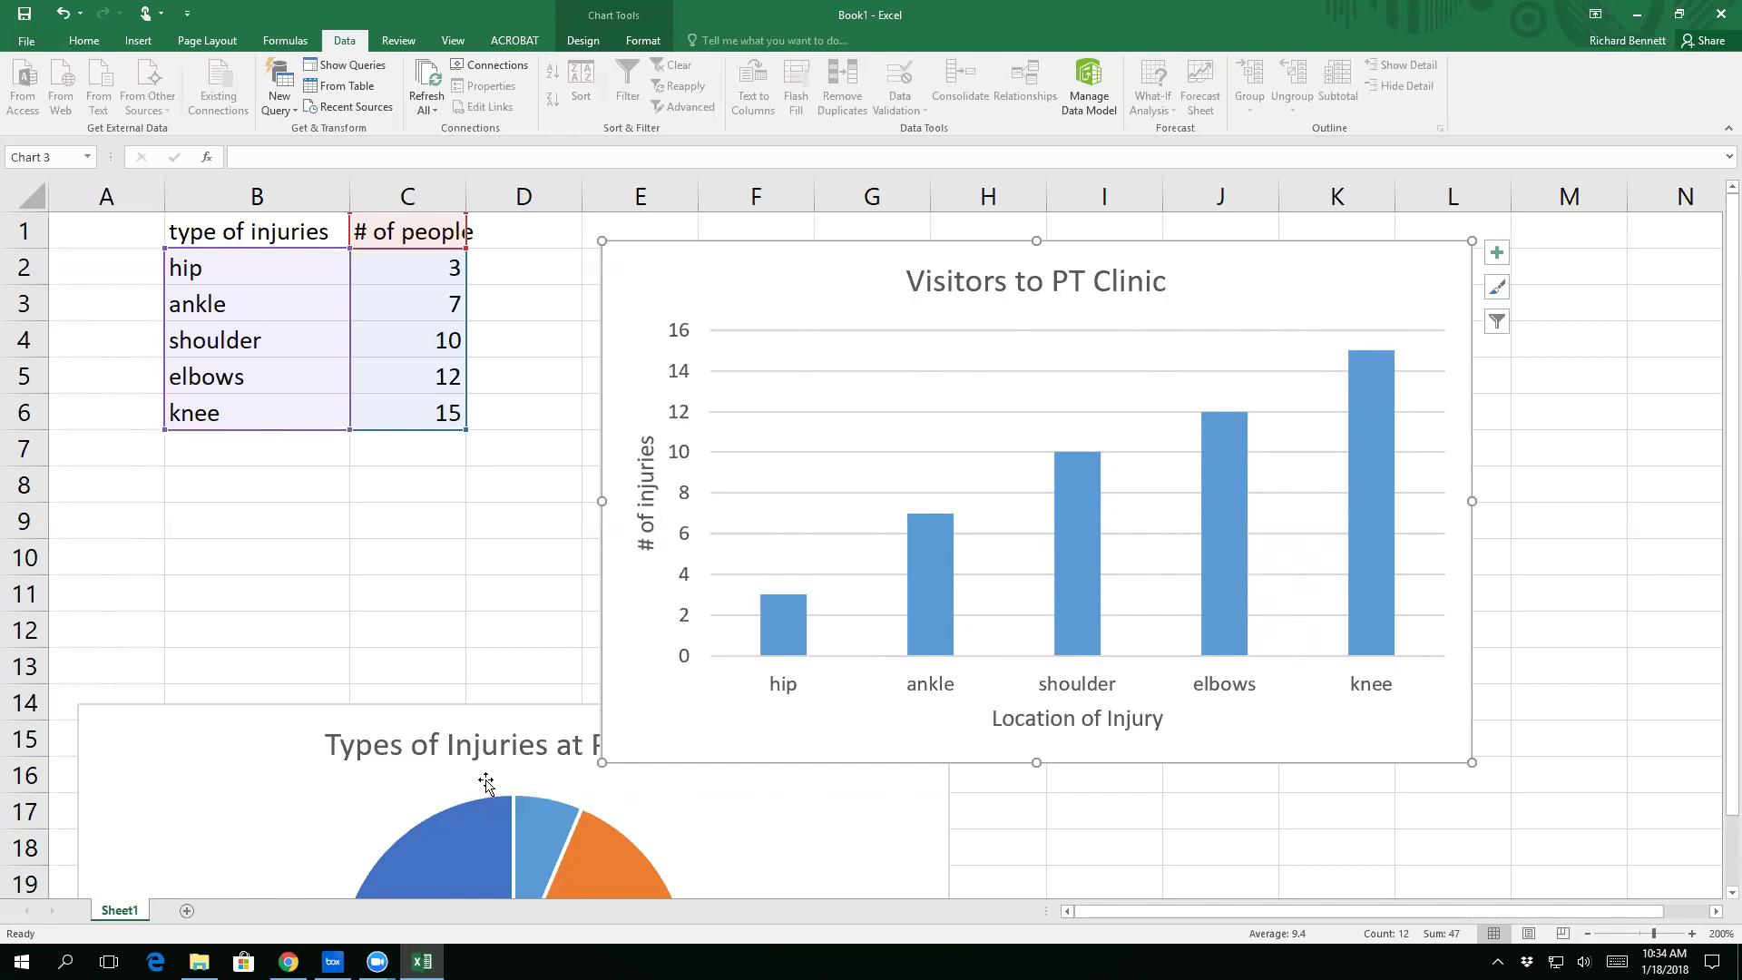
pyautogui.moveTo(711, 272); pyautogui.dragTo(1099, 749)
pyautogui.click(592, 320)
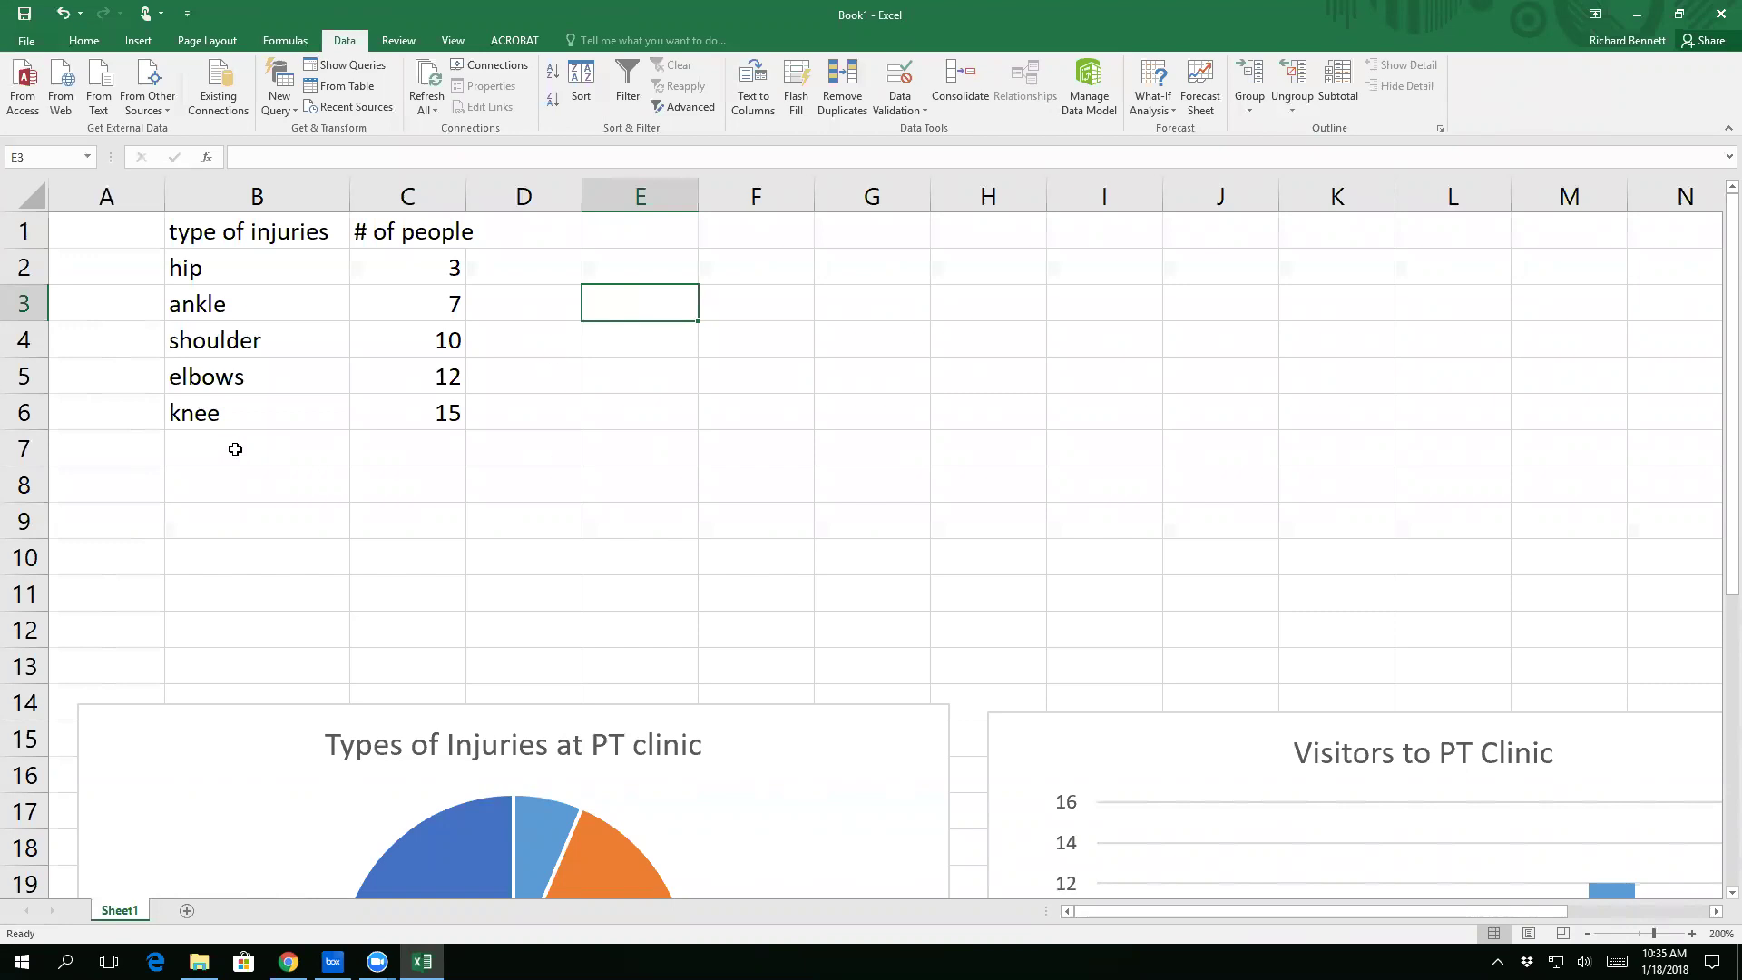
# Step: Enter "total" in B8 and use AutoSum in C8 to add up C2:C7
pyautogui.click(245, 489)
pyautogui.write('total')
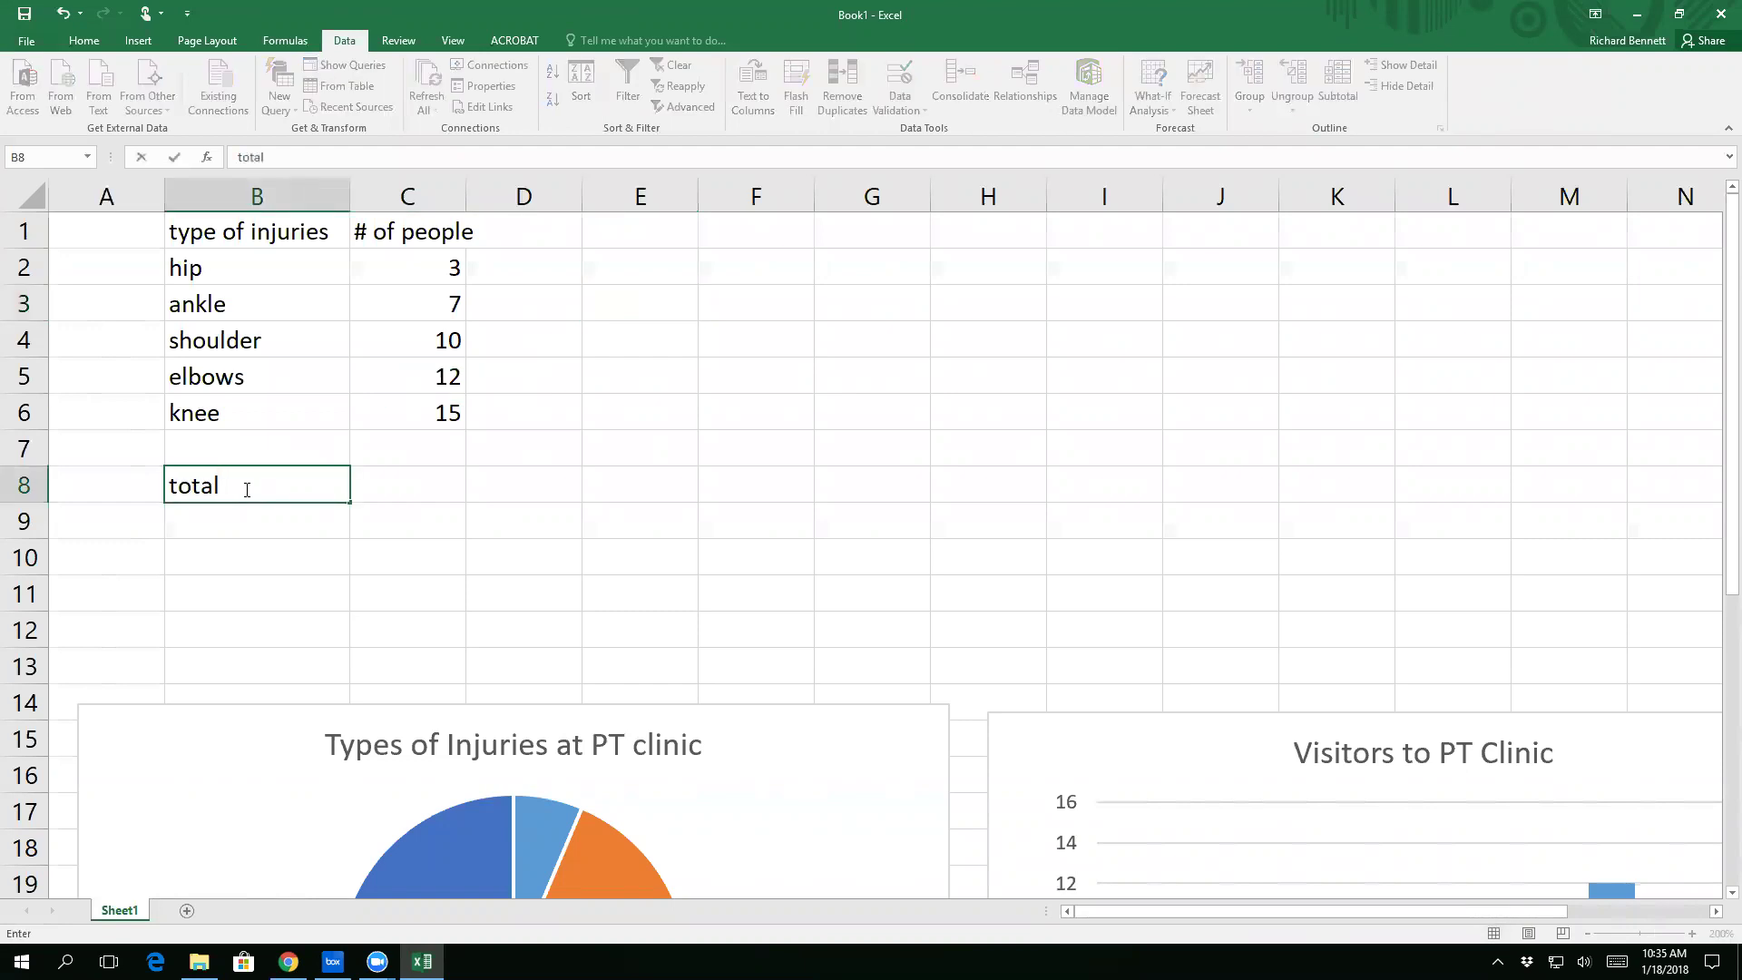
pyautogui.press('Return')
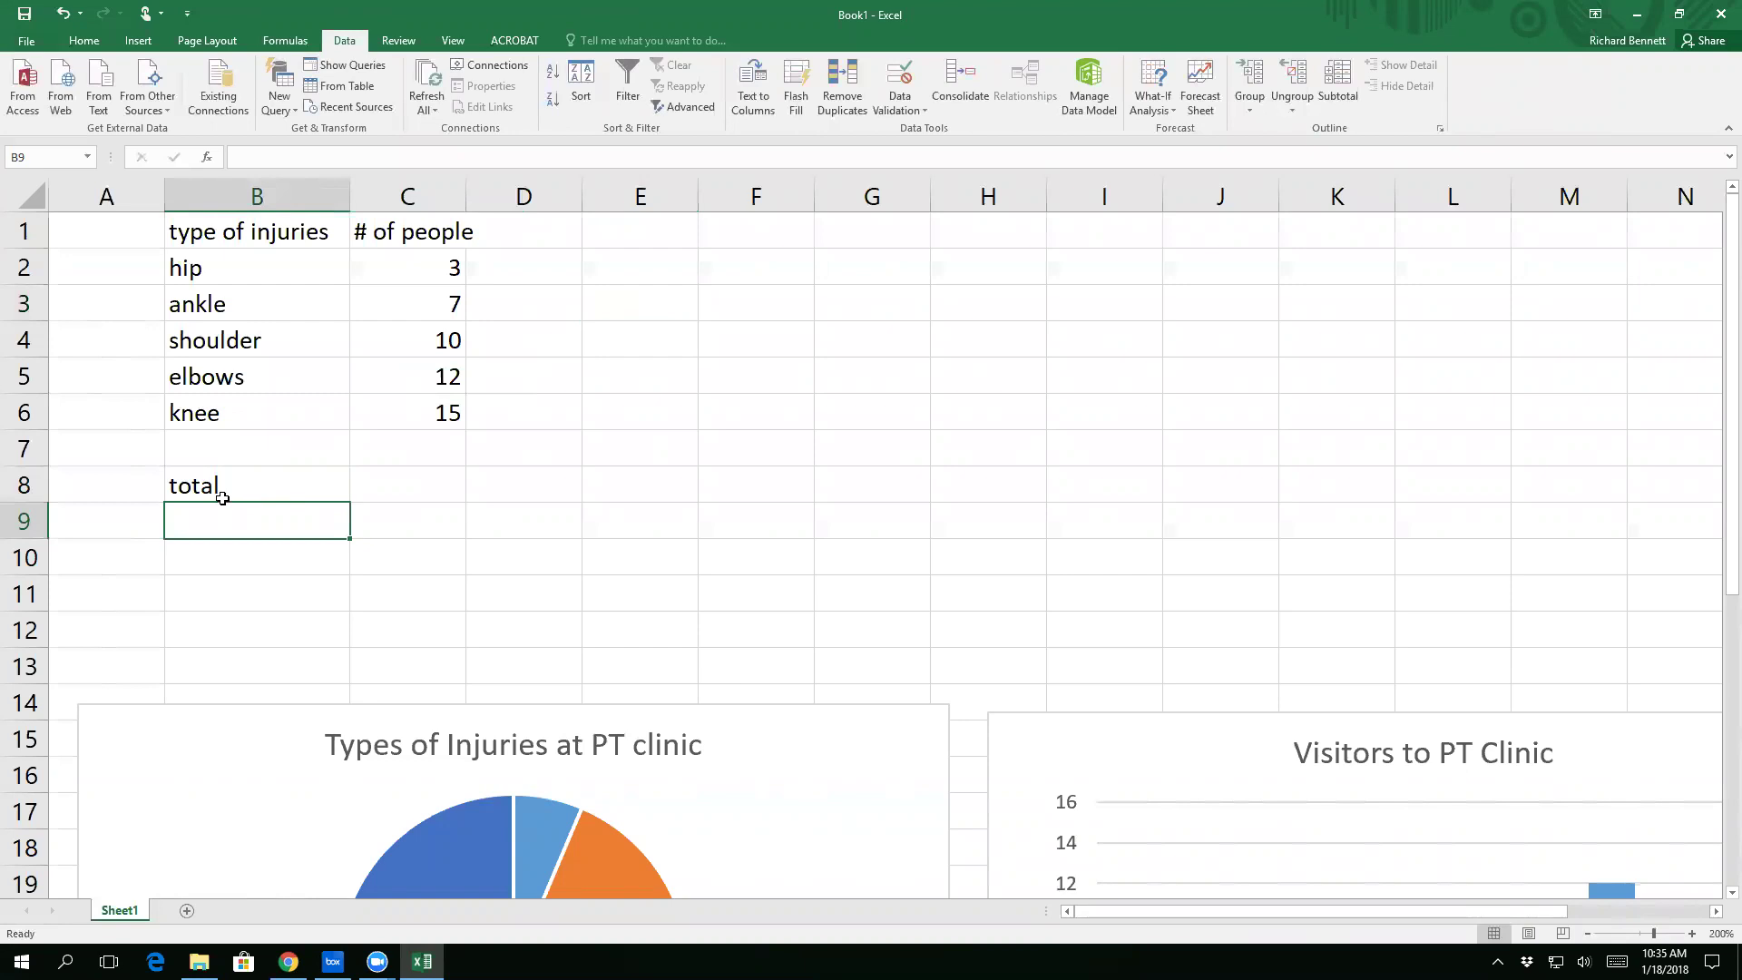
pyautogui.click(222, 495)
pyautogui.press('Tab')
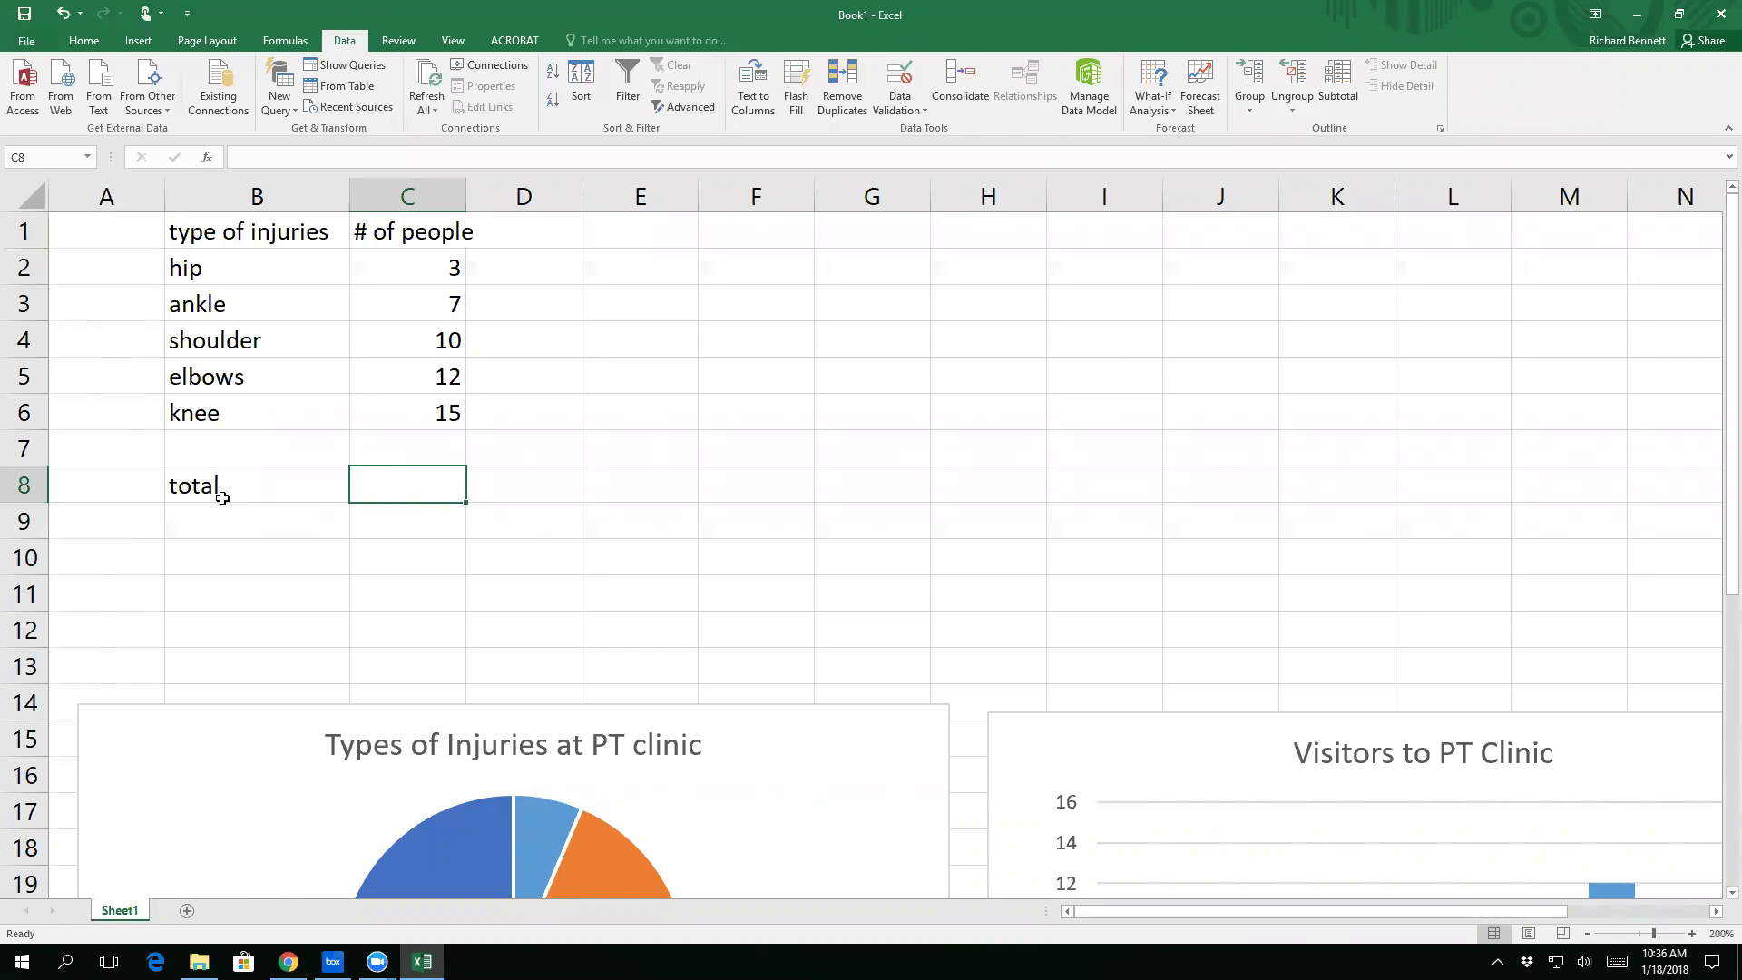
pyautogui.click(84, 42)
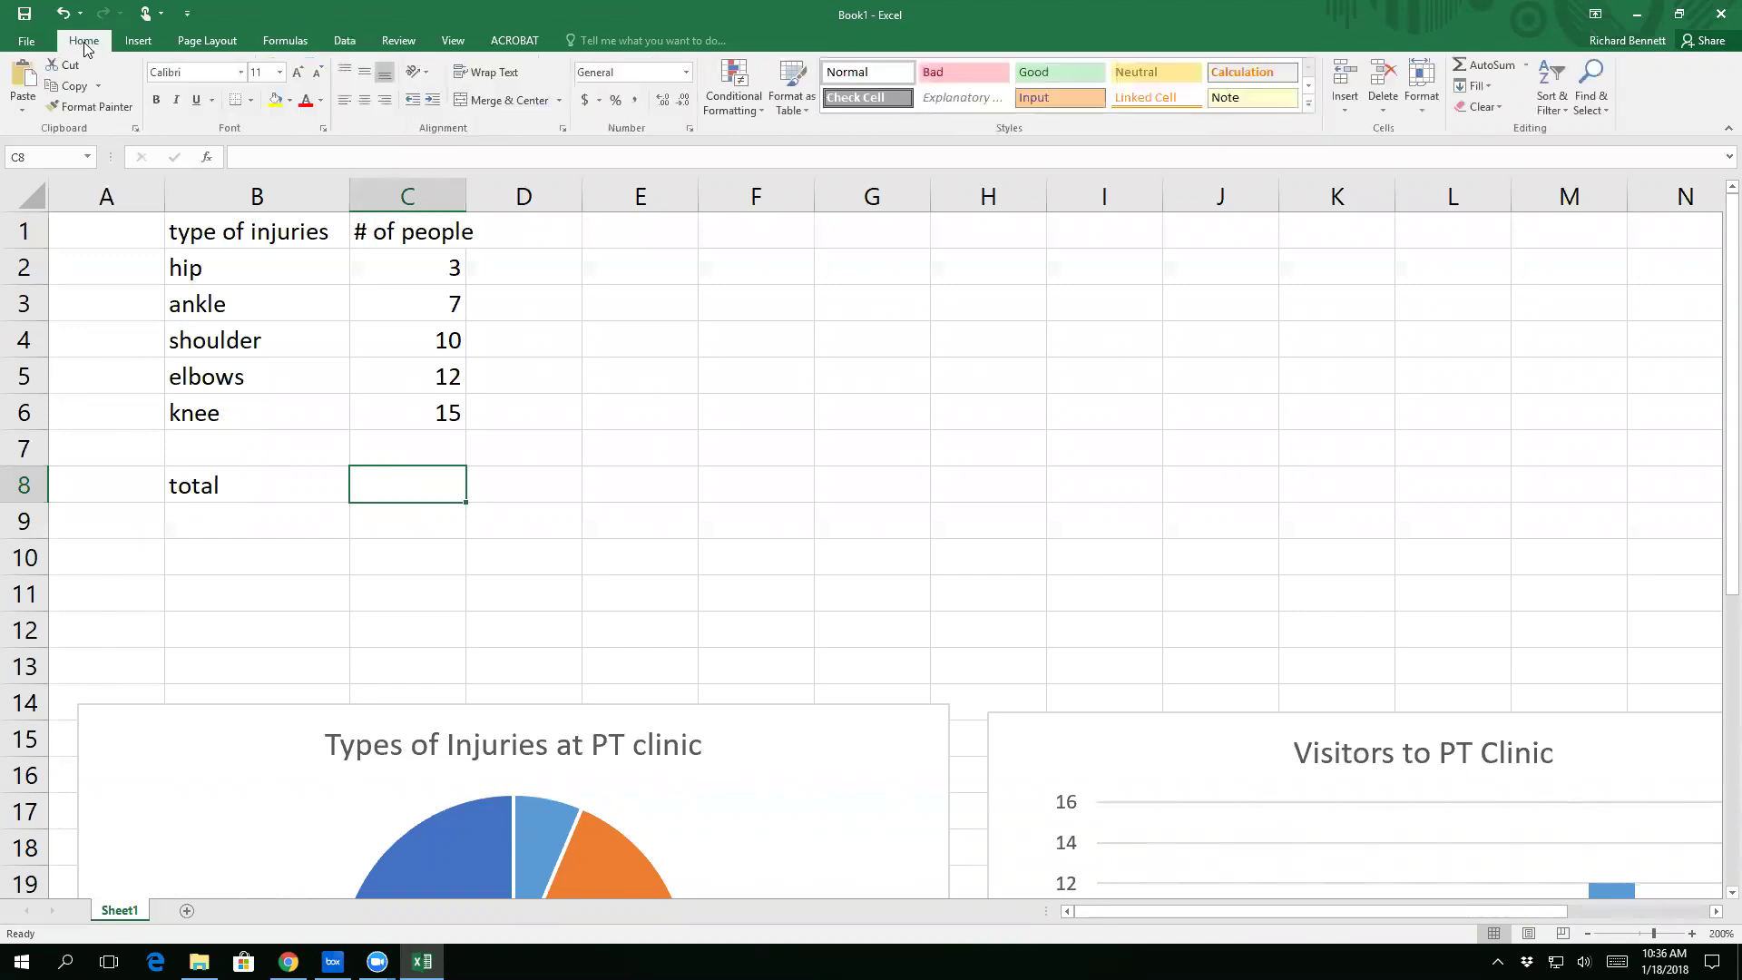
pyautogui.click(1488, 66)
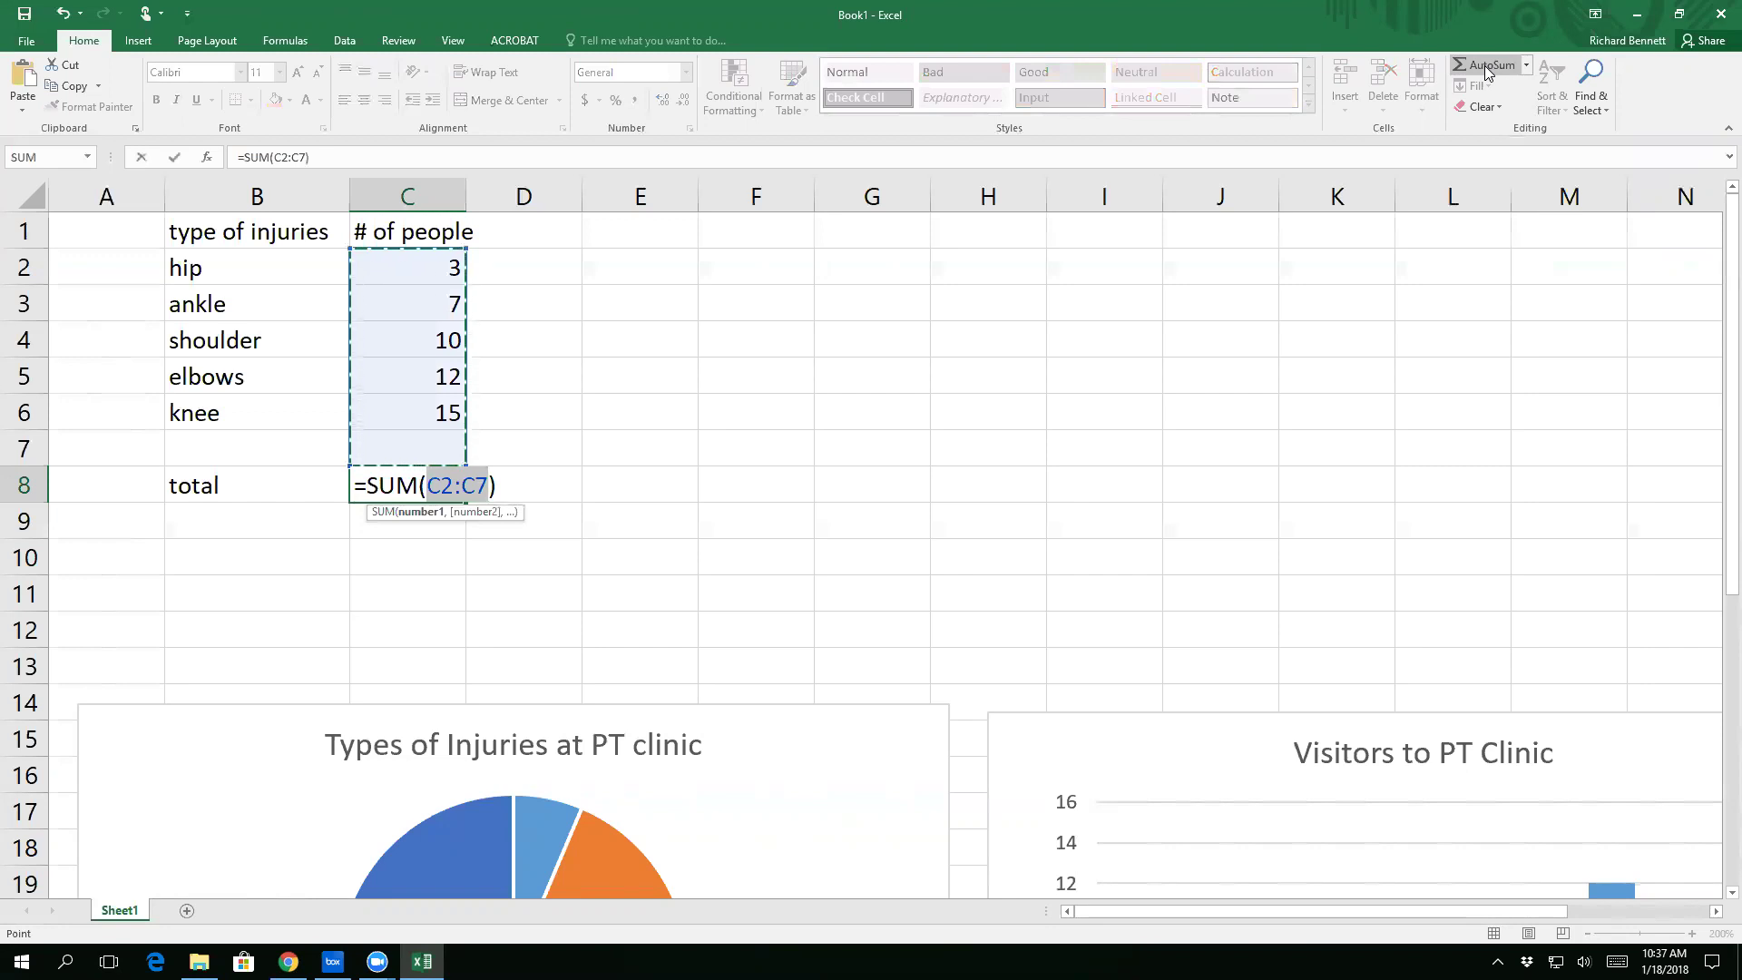
pyautogui.press('Return')
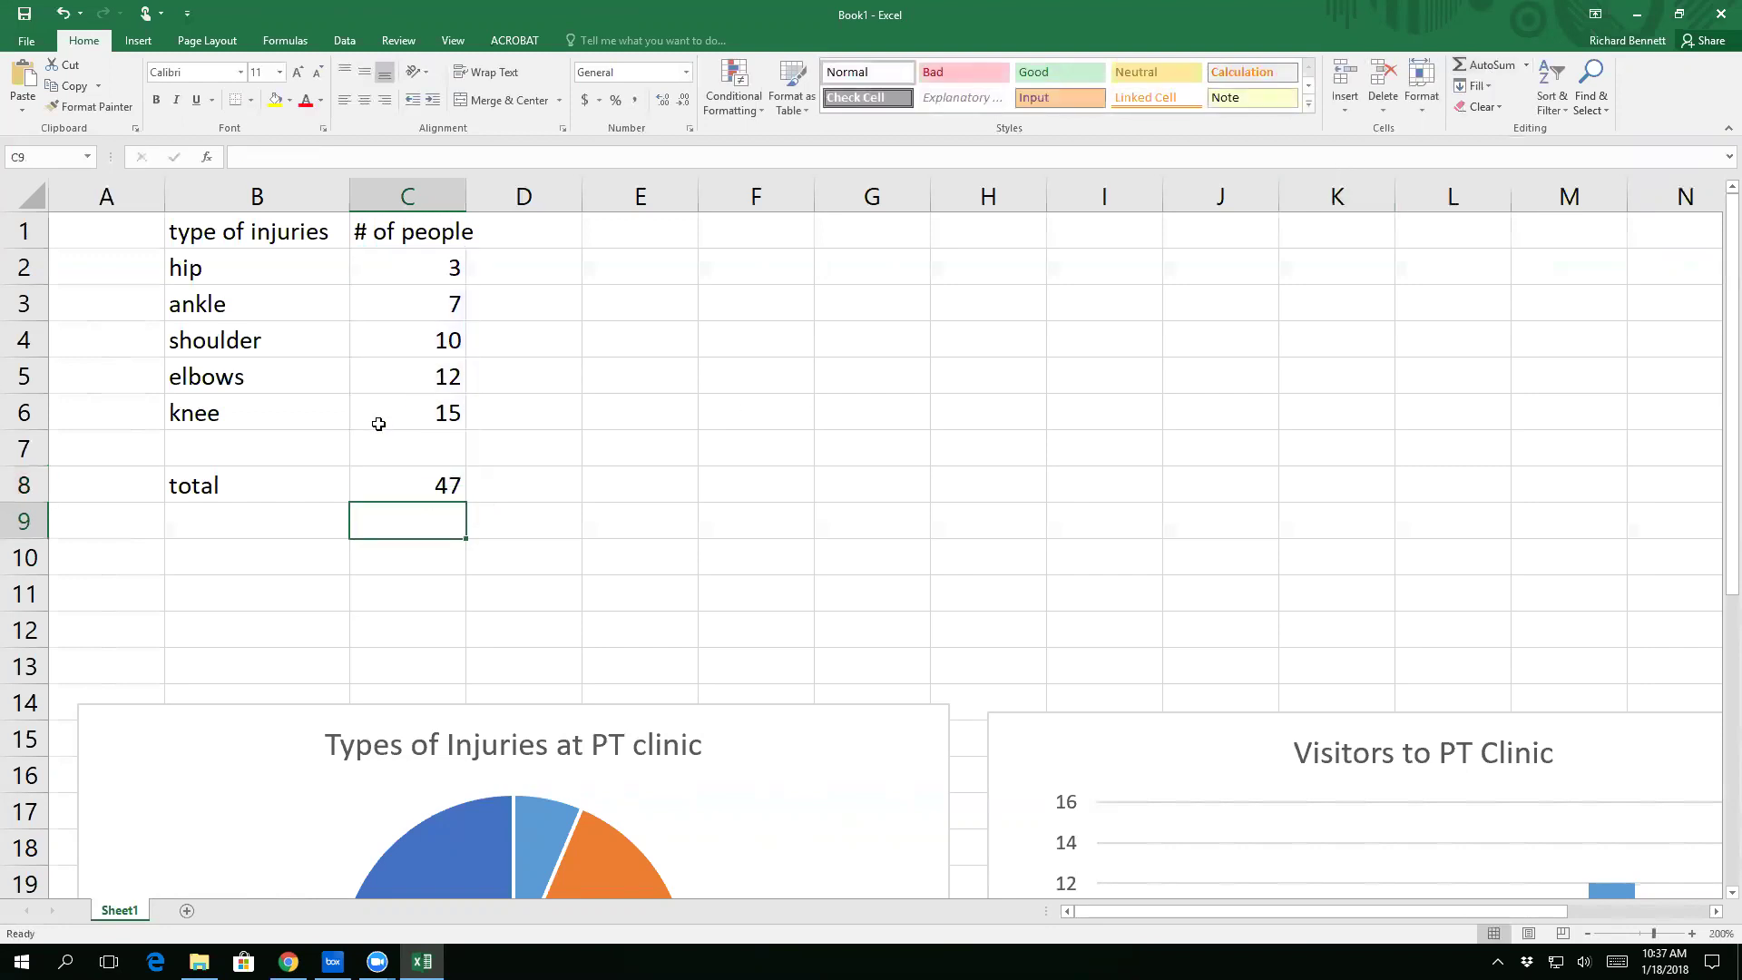
pyautogui.click(292, 449)
pyautogui.moveTo(250, 479); pyautogui.dragTo(391, 482)
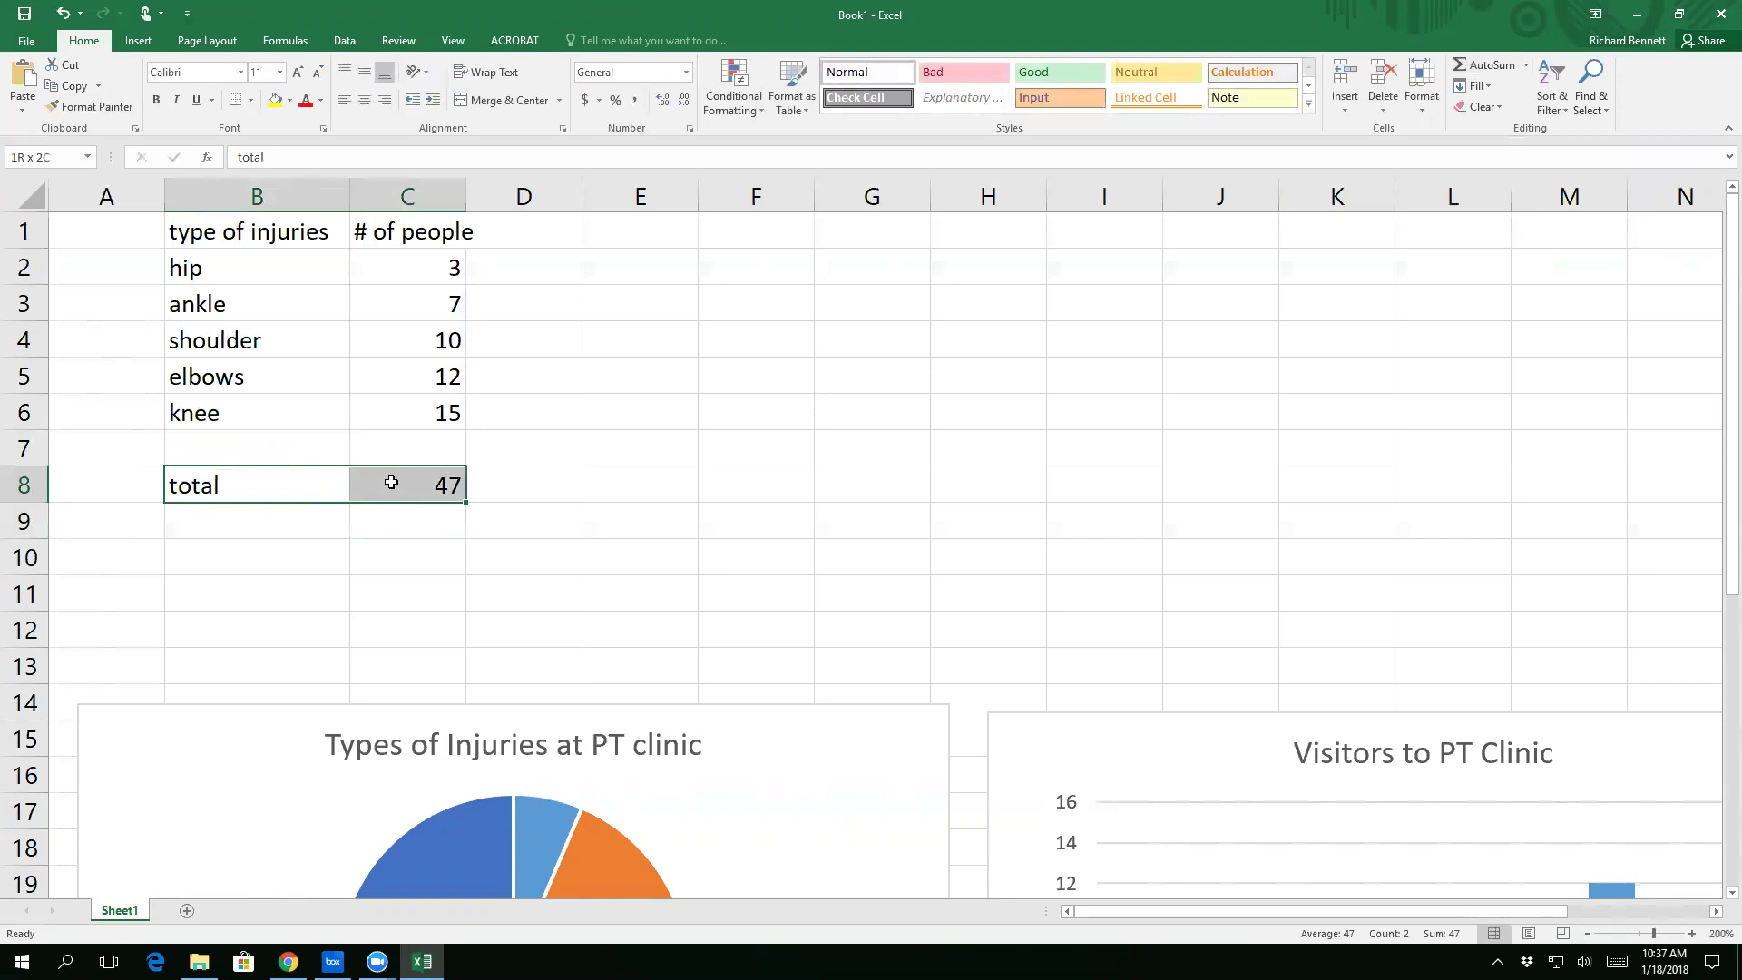
pyautogui.moveTo(307, 448); pyautogui.dragTo(412, 451)
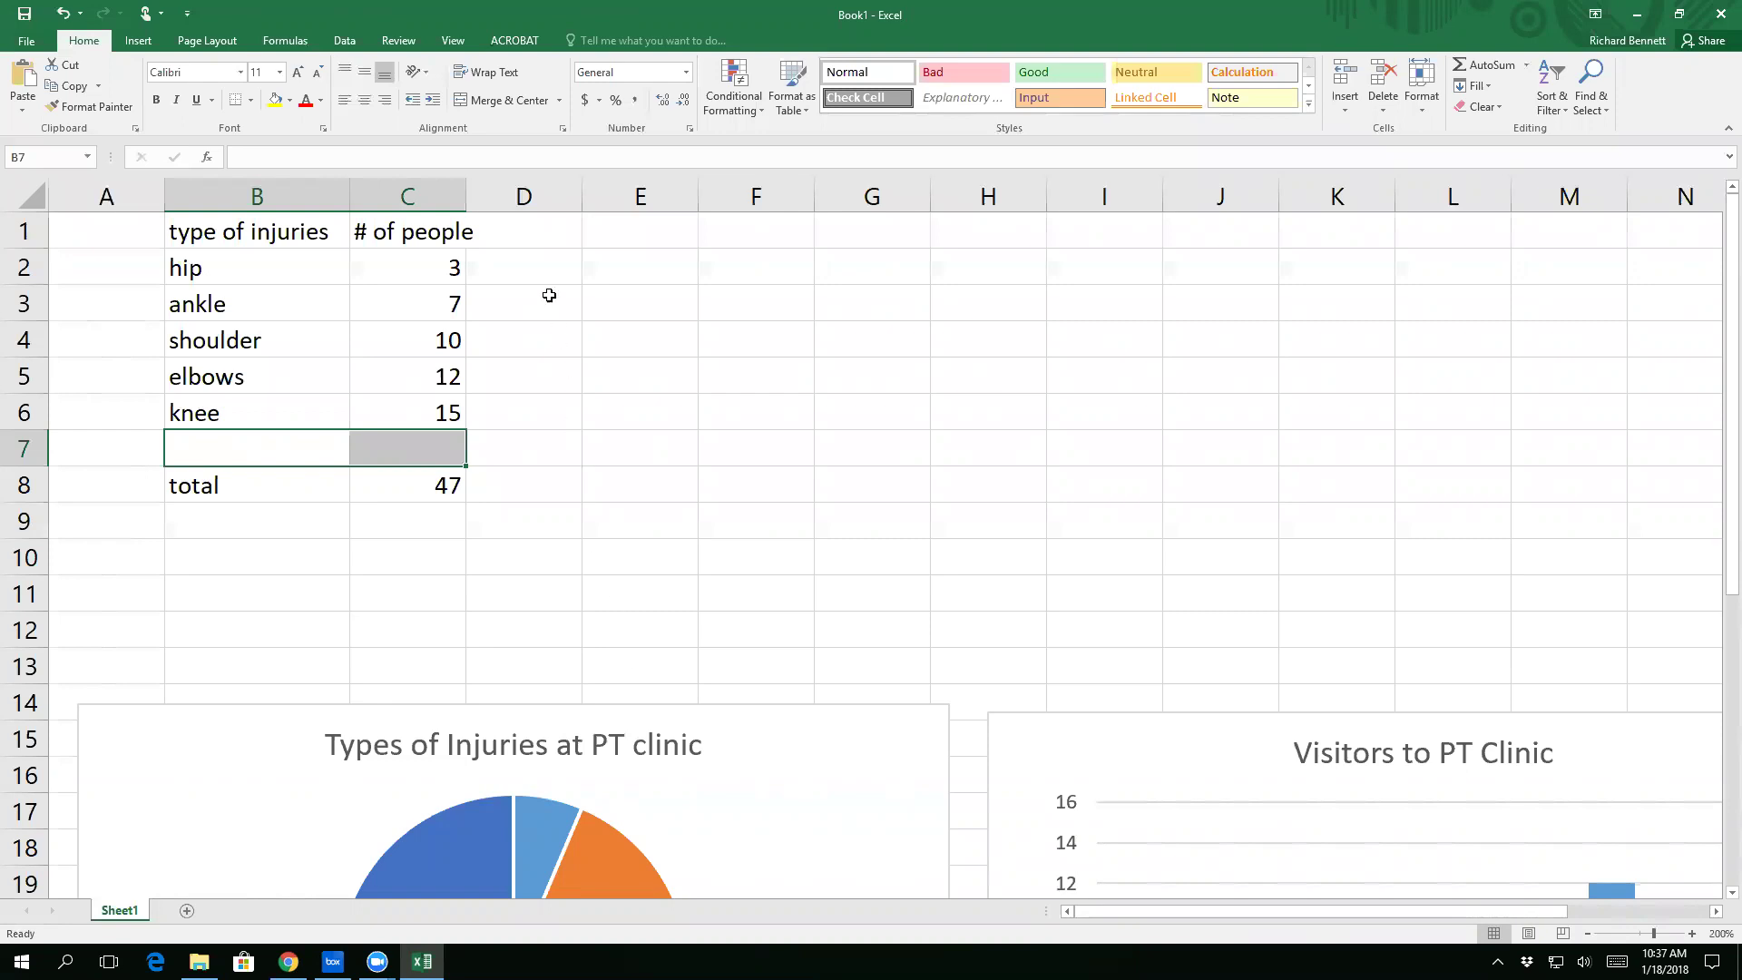
# Step: Enter the heading "rel freq" in D1 and the formula =C2/C8 in D2
pyautogui.click(526, 233)
pyautogui.write('rel freq')
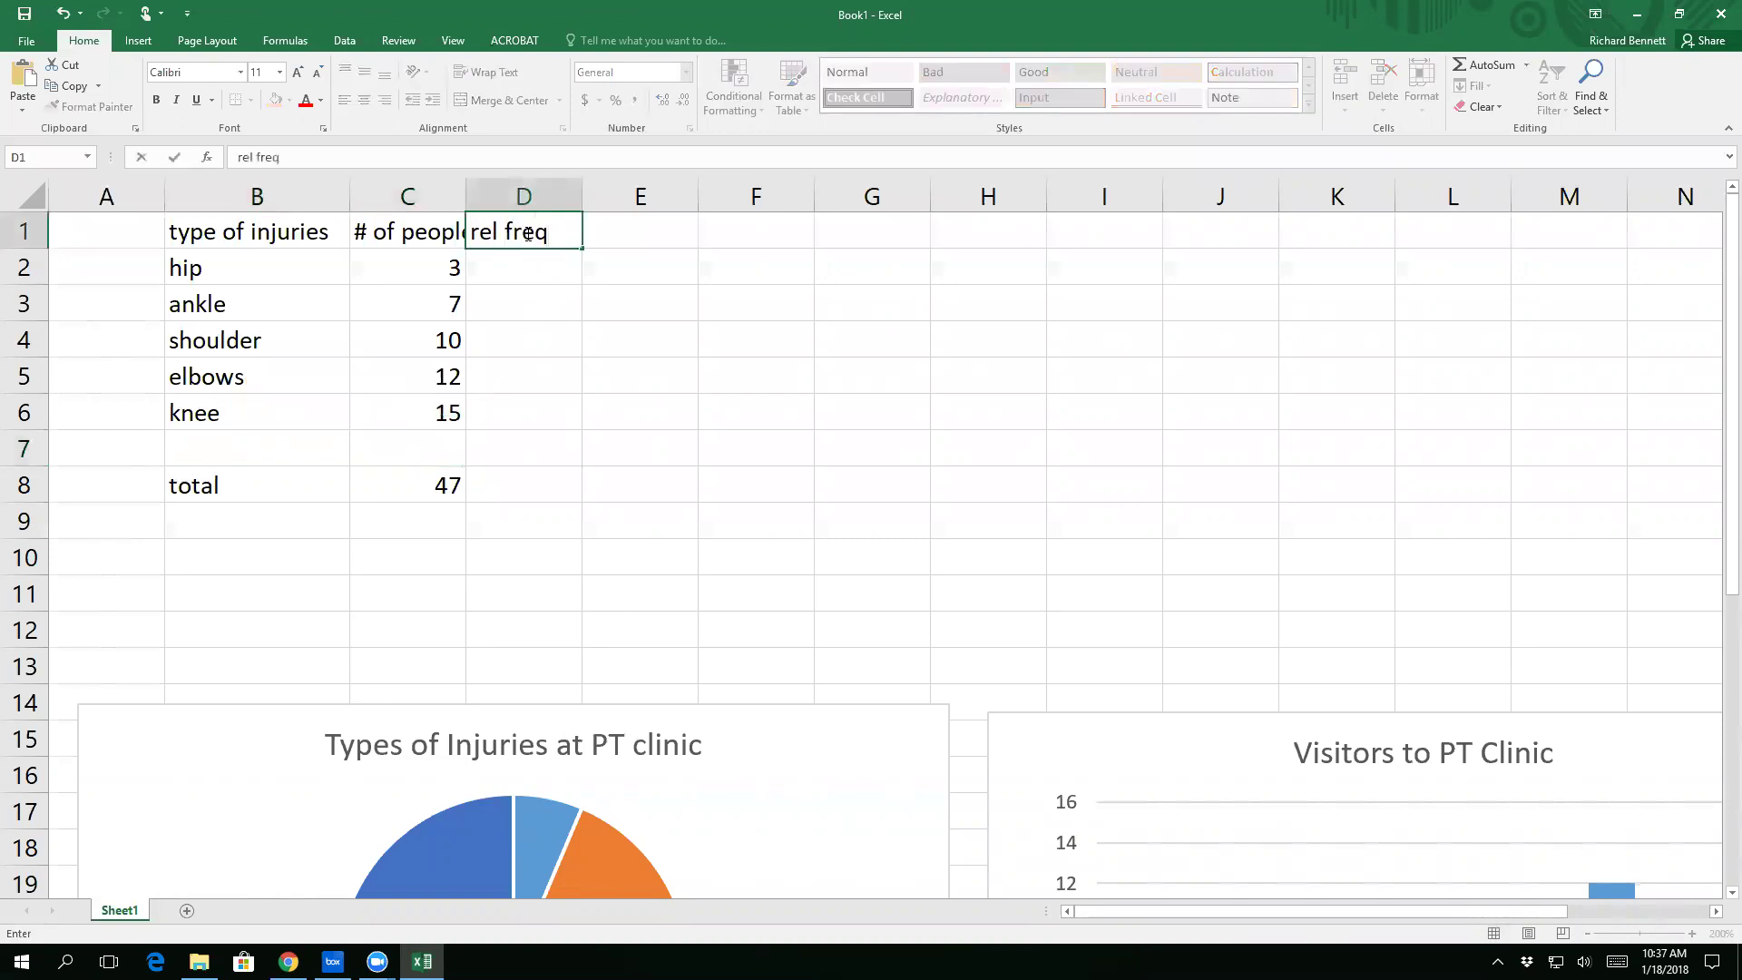
pyautogui.press('Return')
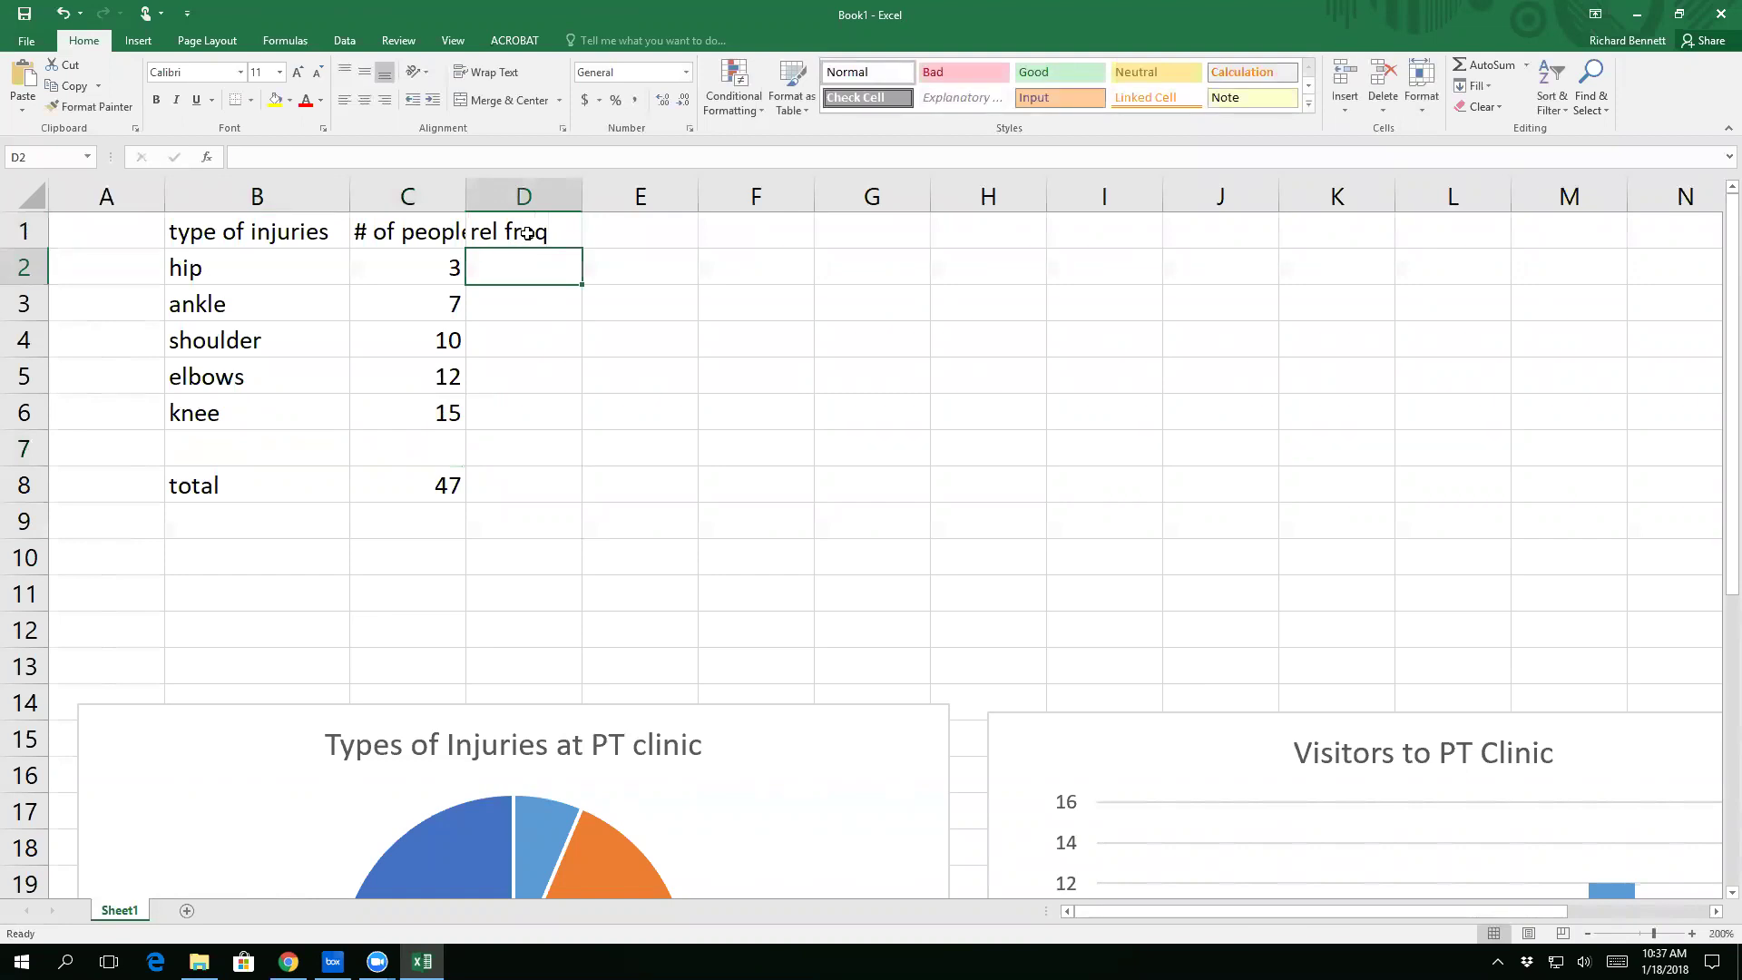
pyautogui.write('=')
pyautogui.press('Left')
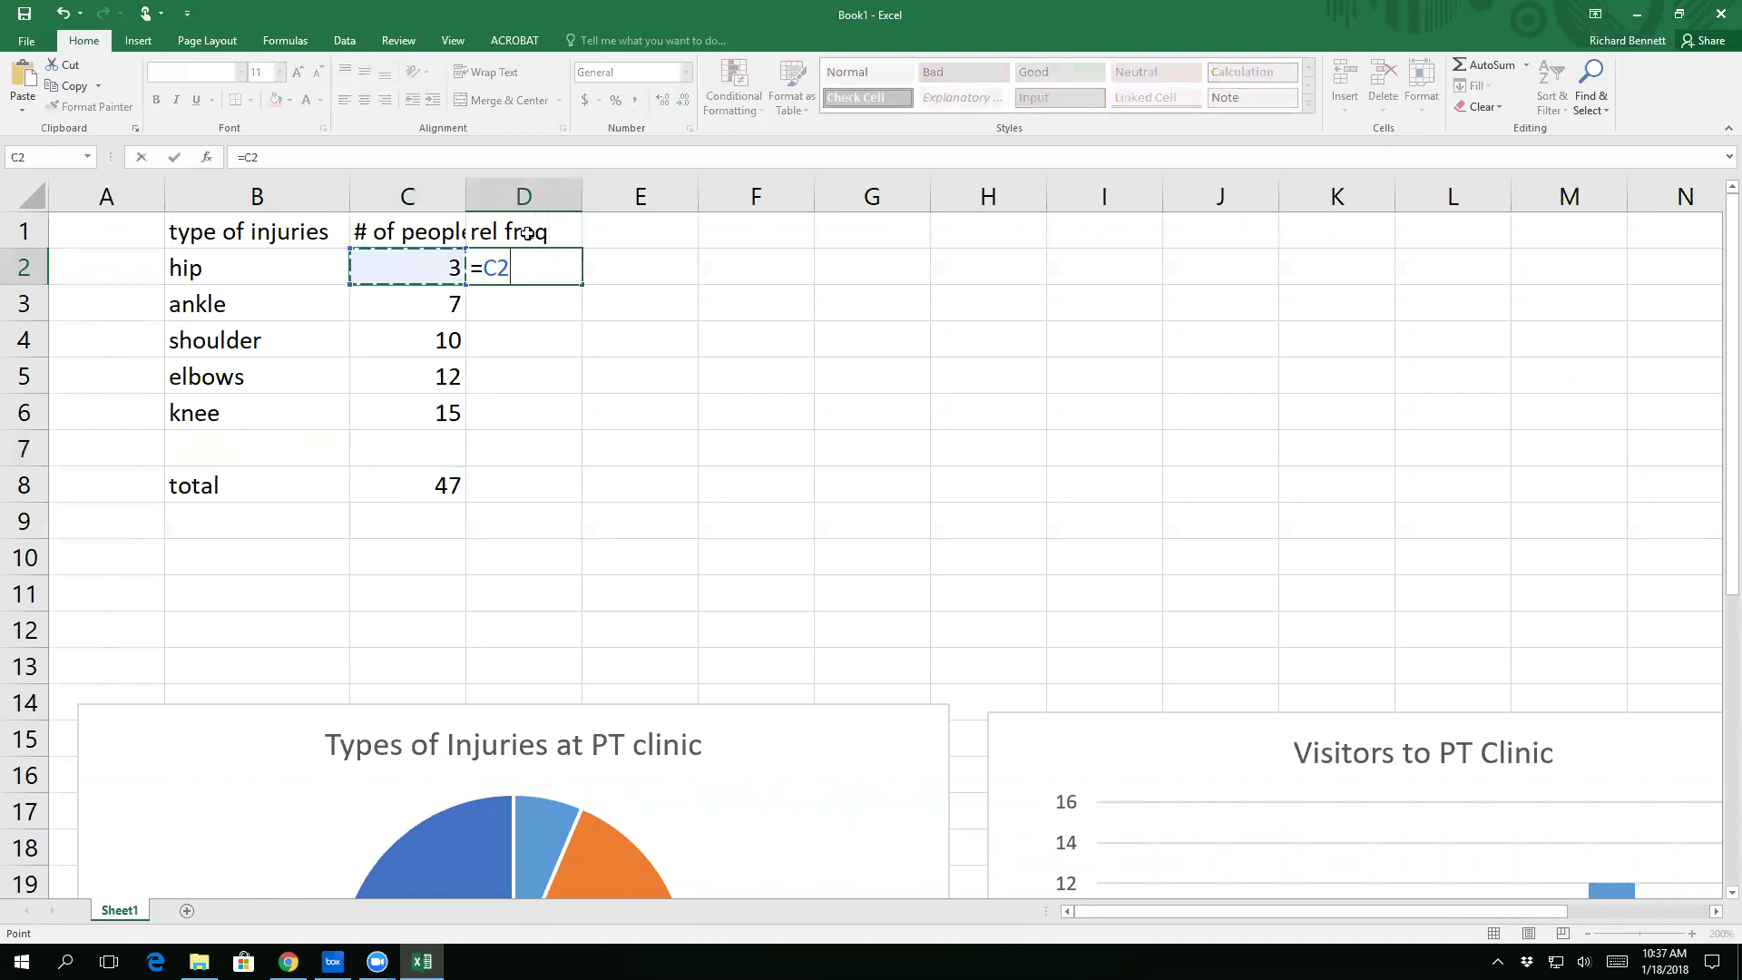
pyautogui.write('/')
pyautogui.click(443, 486)
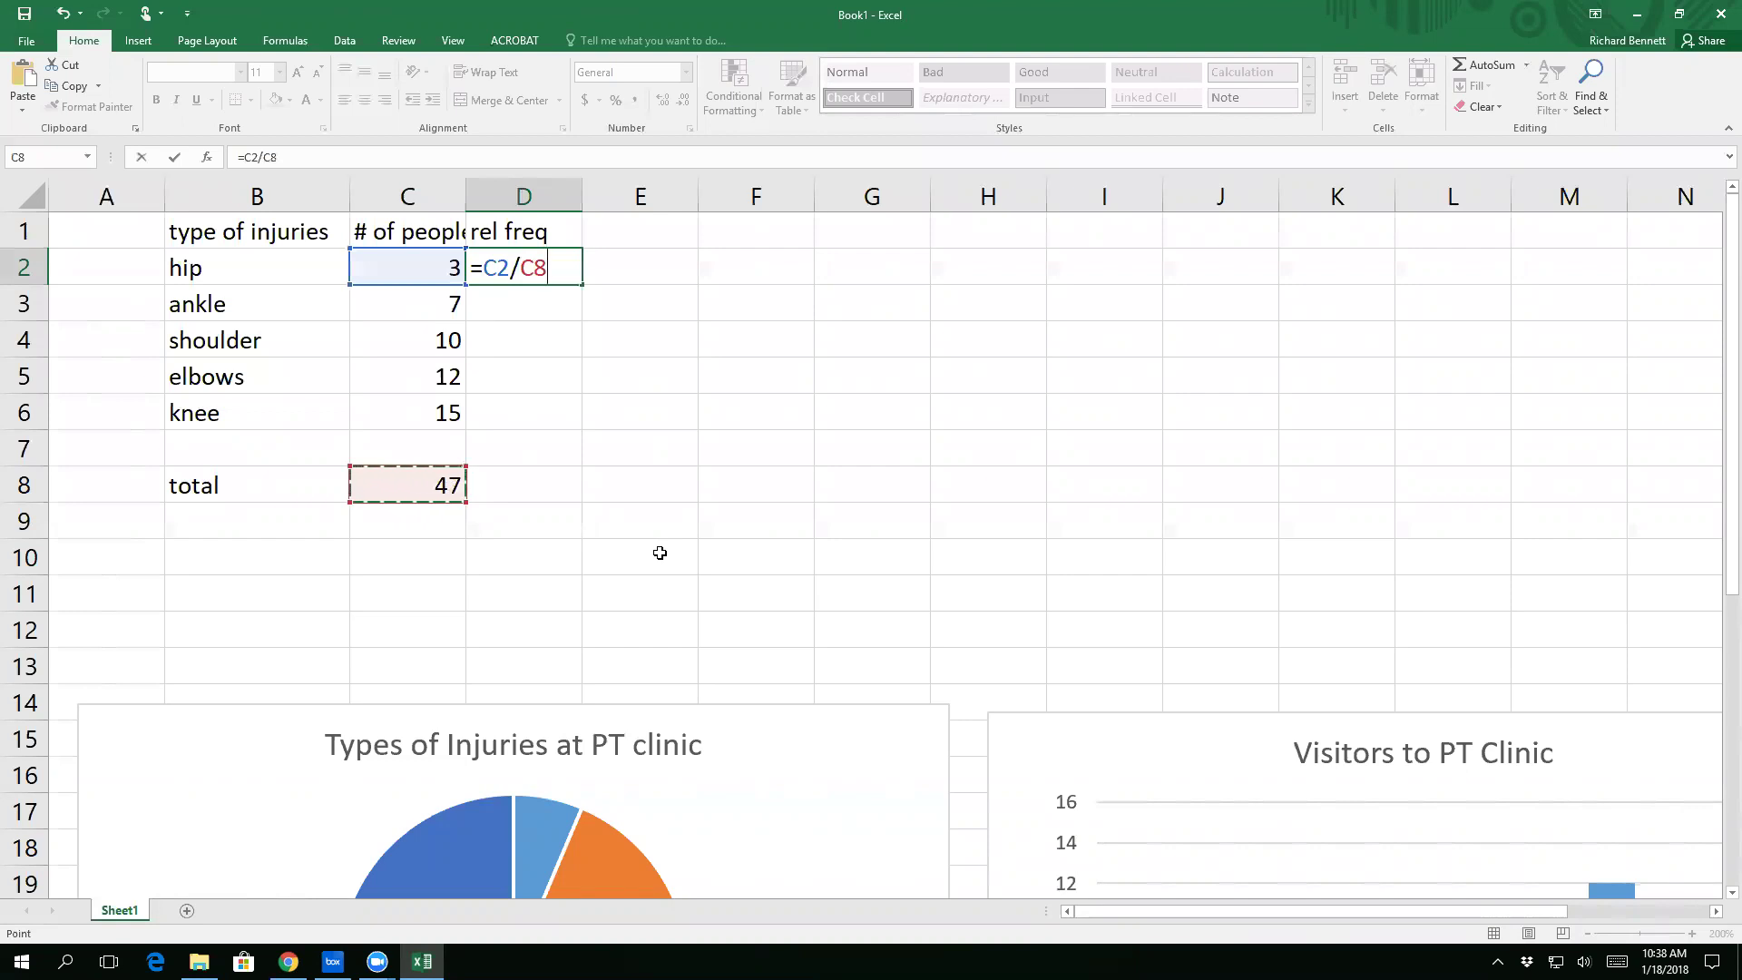
pyautogui.press('Return')
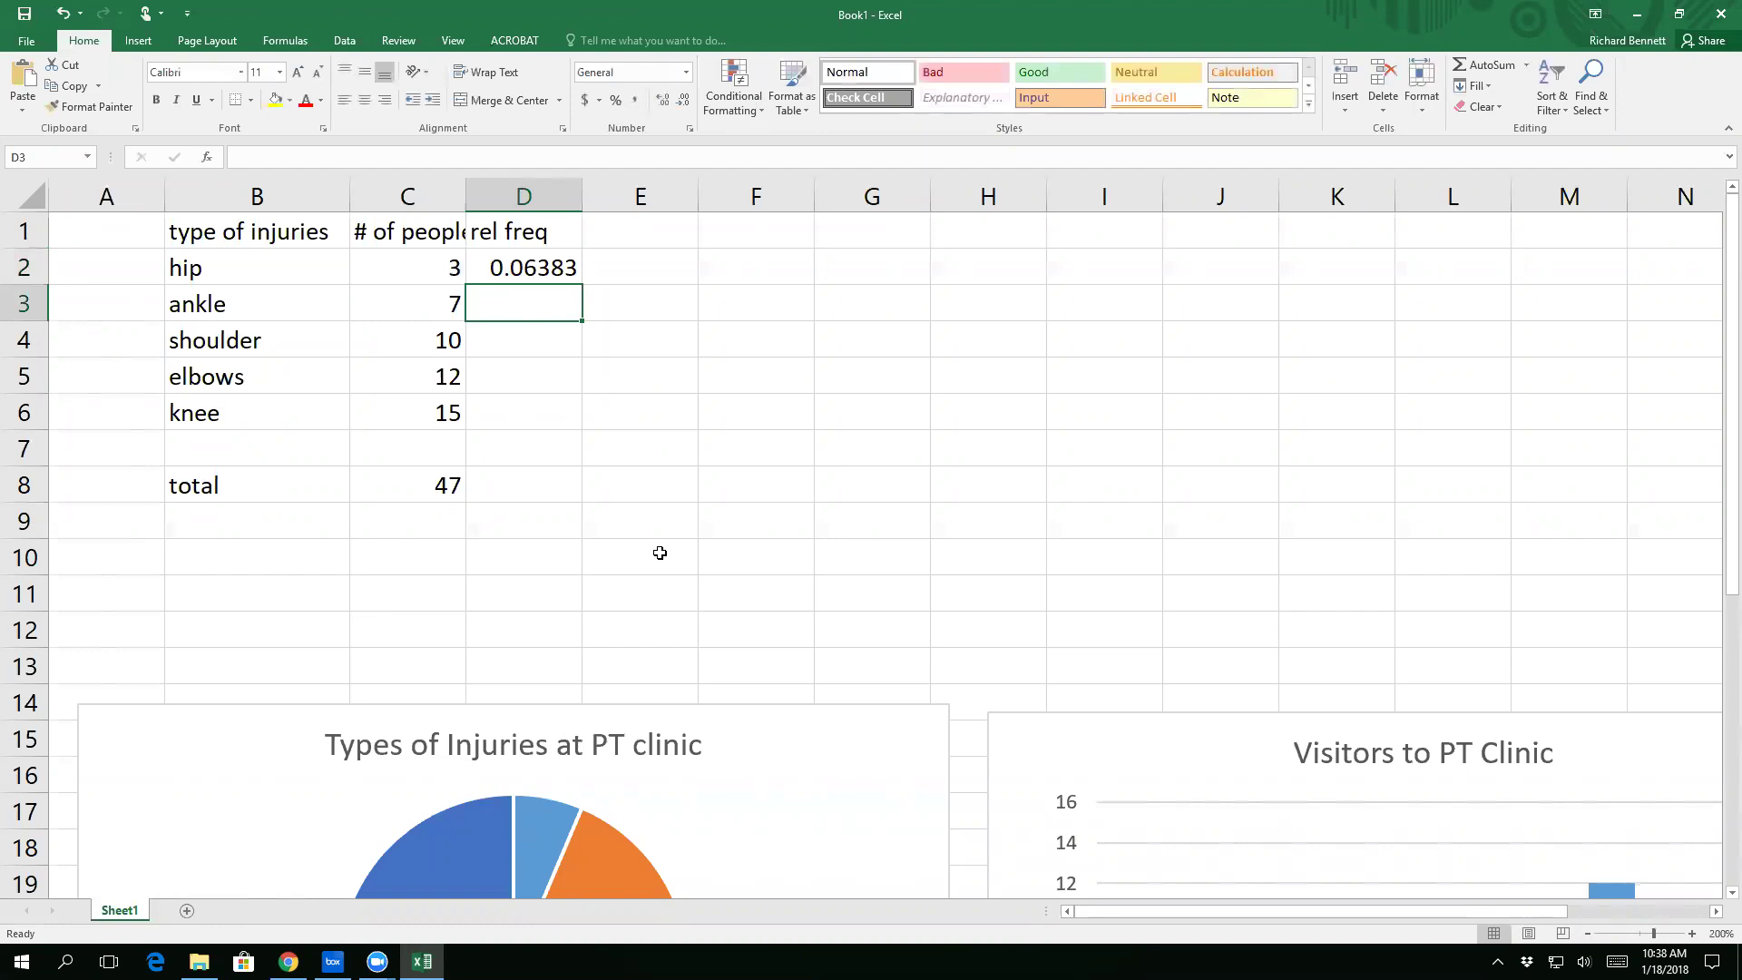
# Step: Try to fill D3:D6 by copying the relative frequency formula from D2
pyautogui.press('Up')
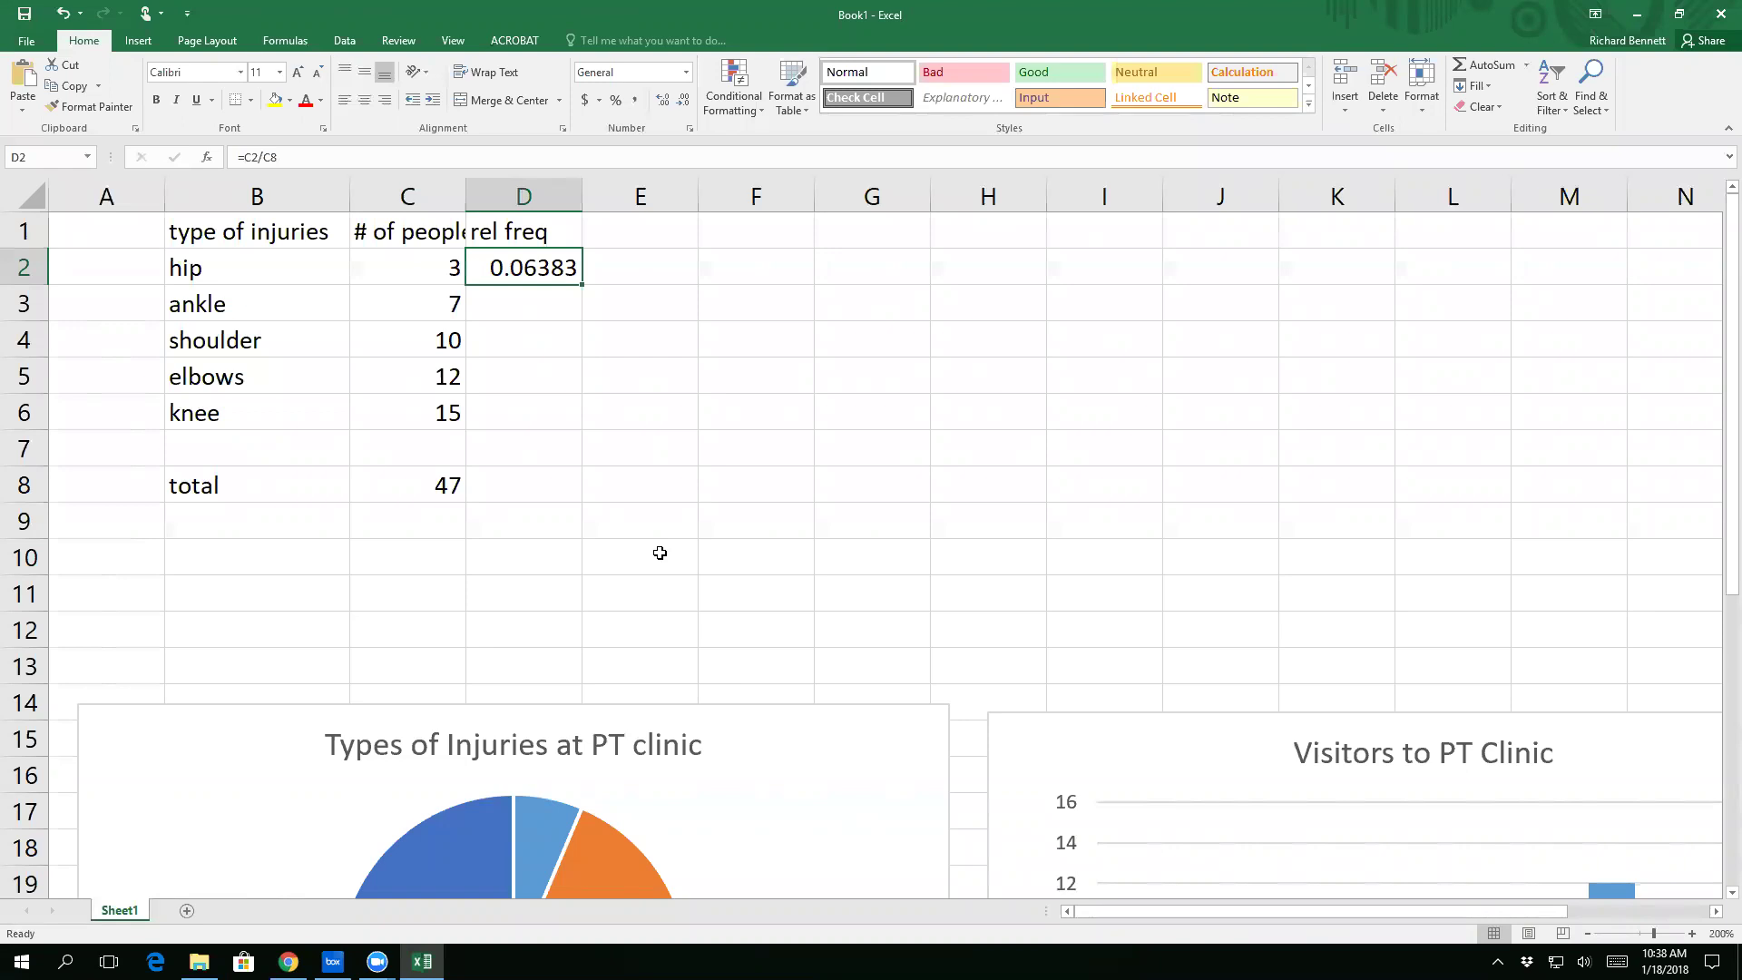
pyautogui.hotkey('ctrl', 'c')
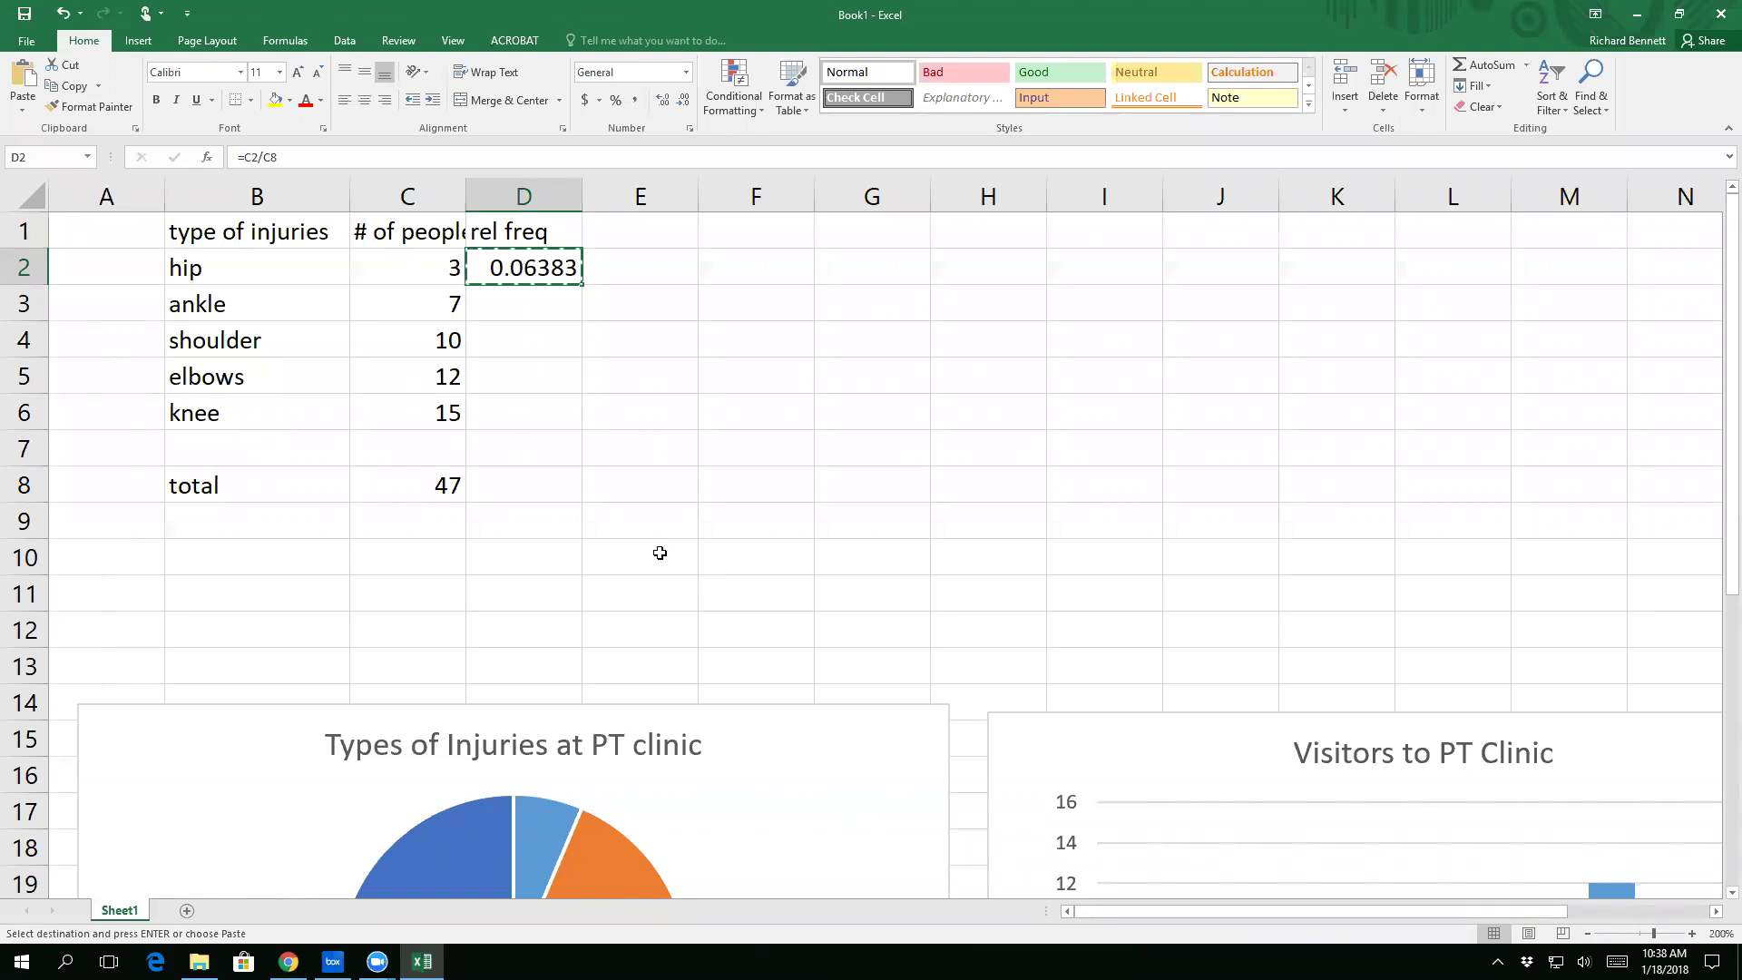
pyautogui.moveTo(556, 315); pyautogui.dragTo(536, 449)
pyautogui.click(541, 309)
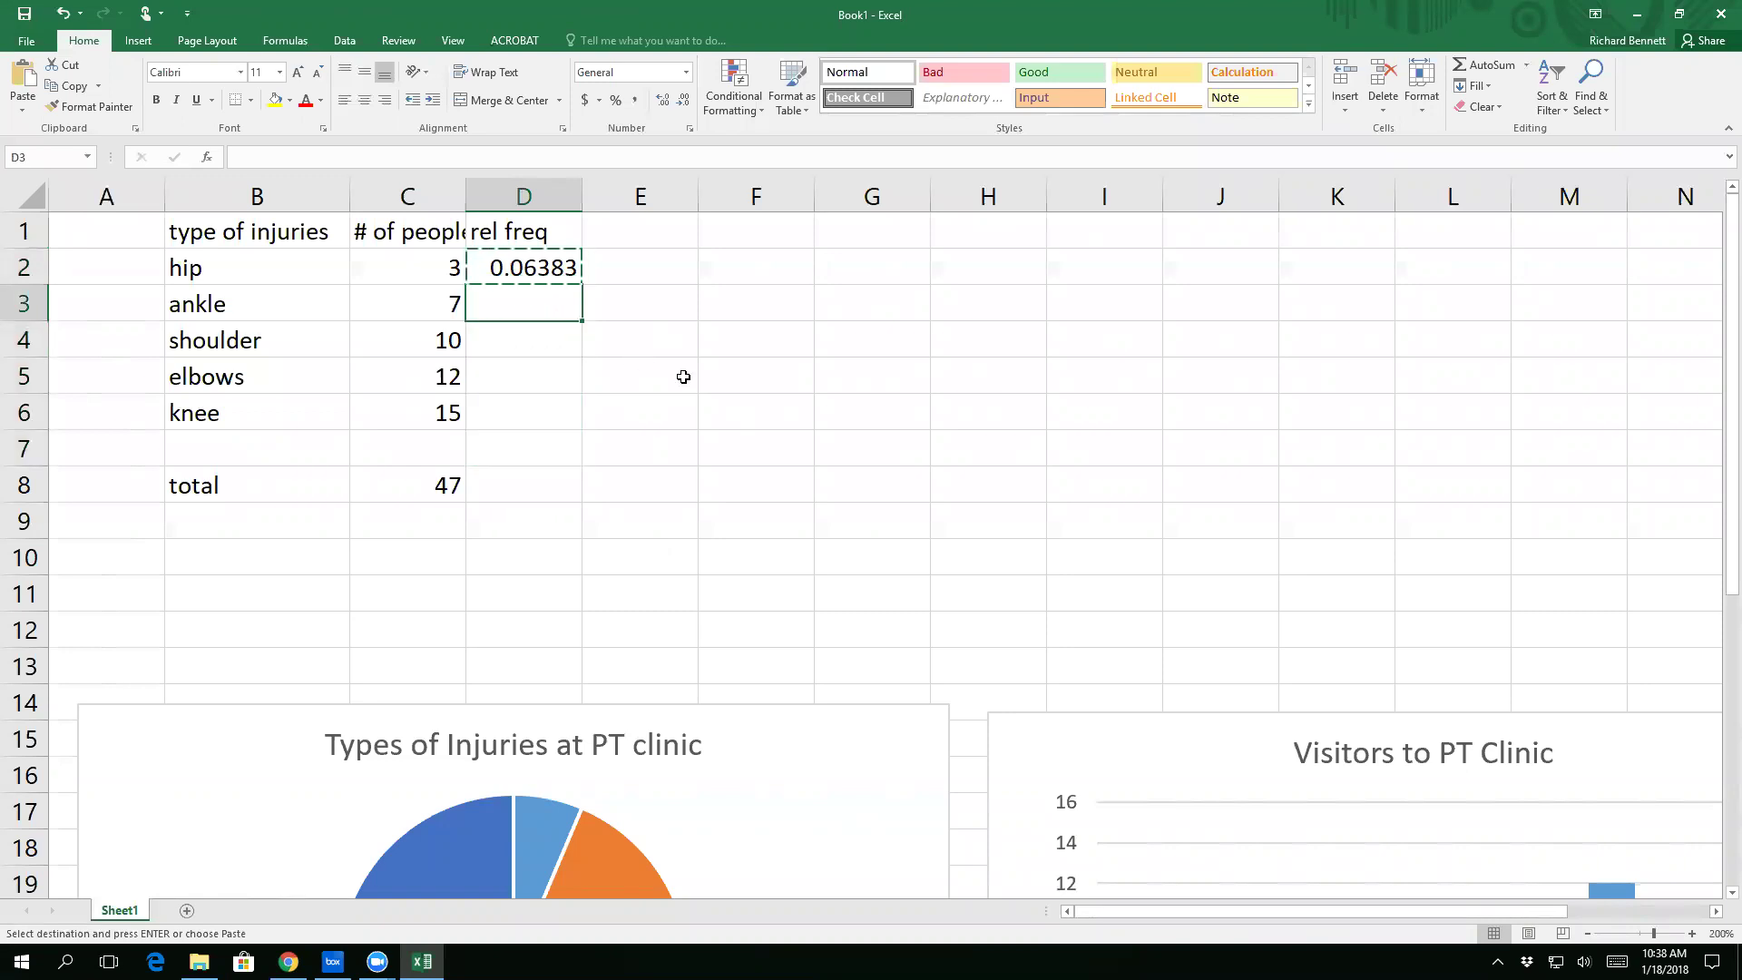
pyautogui.hotkey('shift', 'Down')
pyautogui.hotkey('shift', 'Down')
pyautogui.hotkey('shift', 'Down')
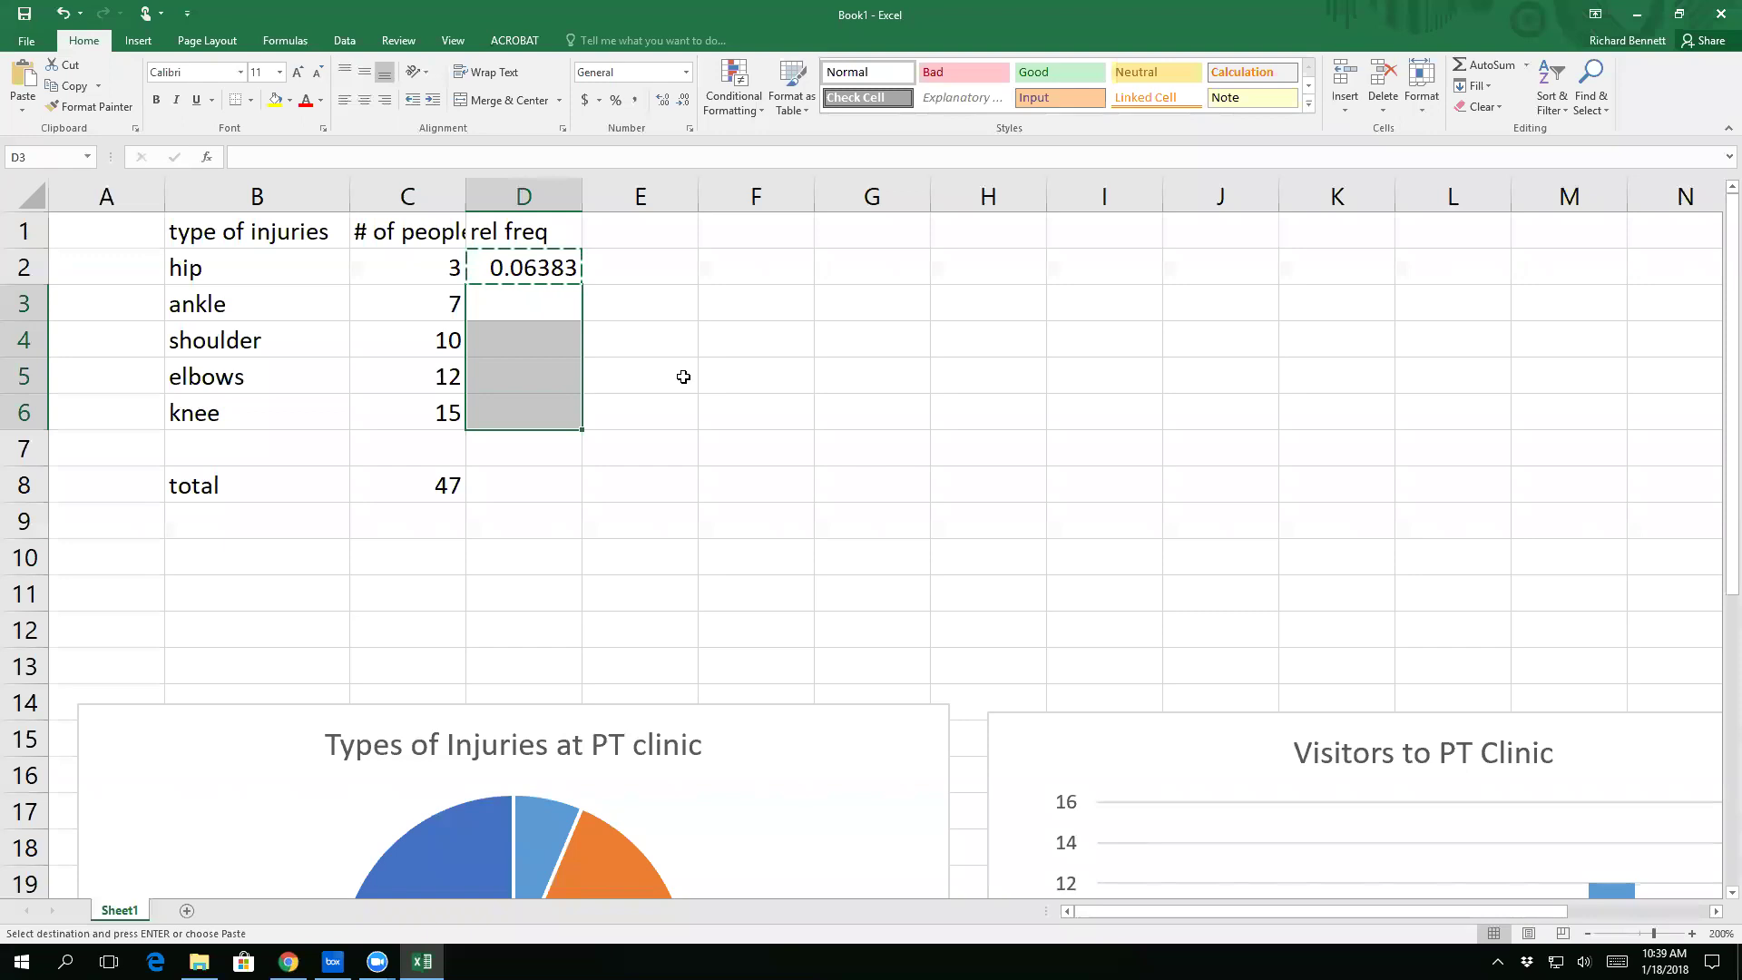
pyautogui.hotkey('ctrl', 'v')
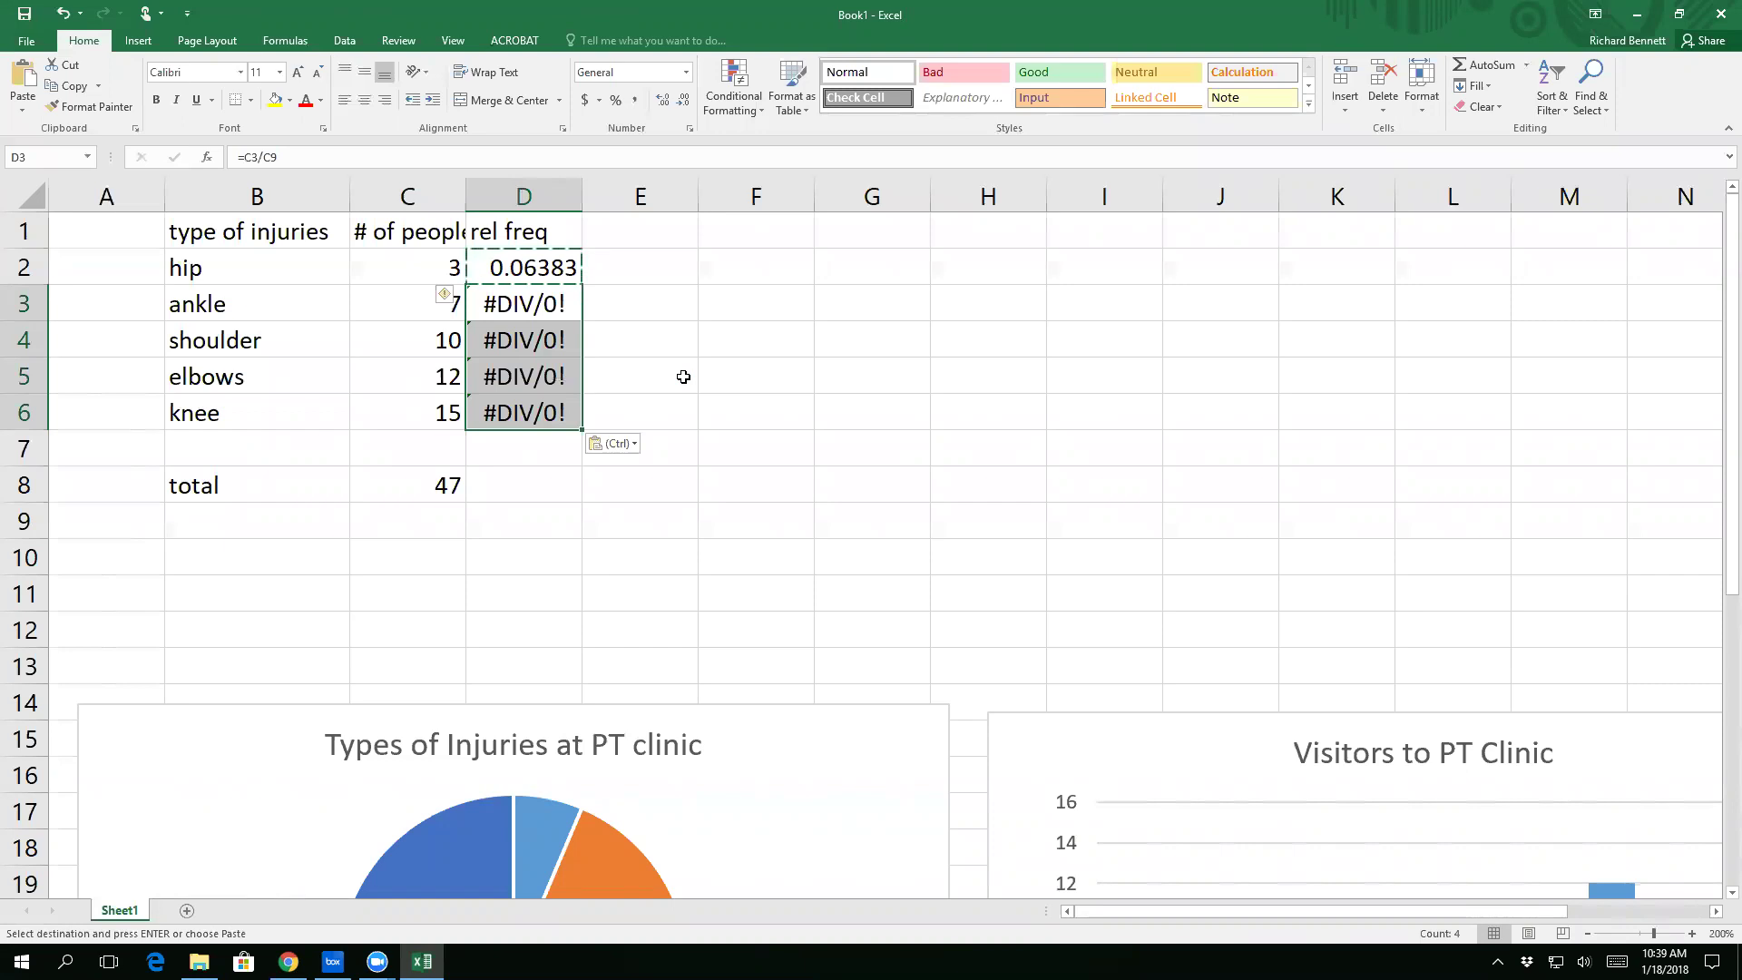
# Step: Check which cells the D2 and D3 formulas reference and make the total reference in D2 absolute, giving =C2/$C$8
pyautogui.click(553, 308)
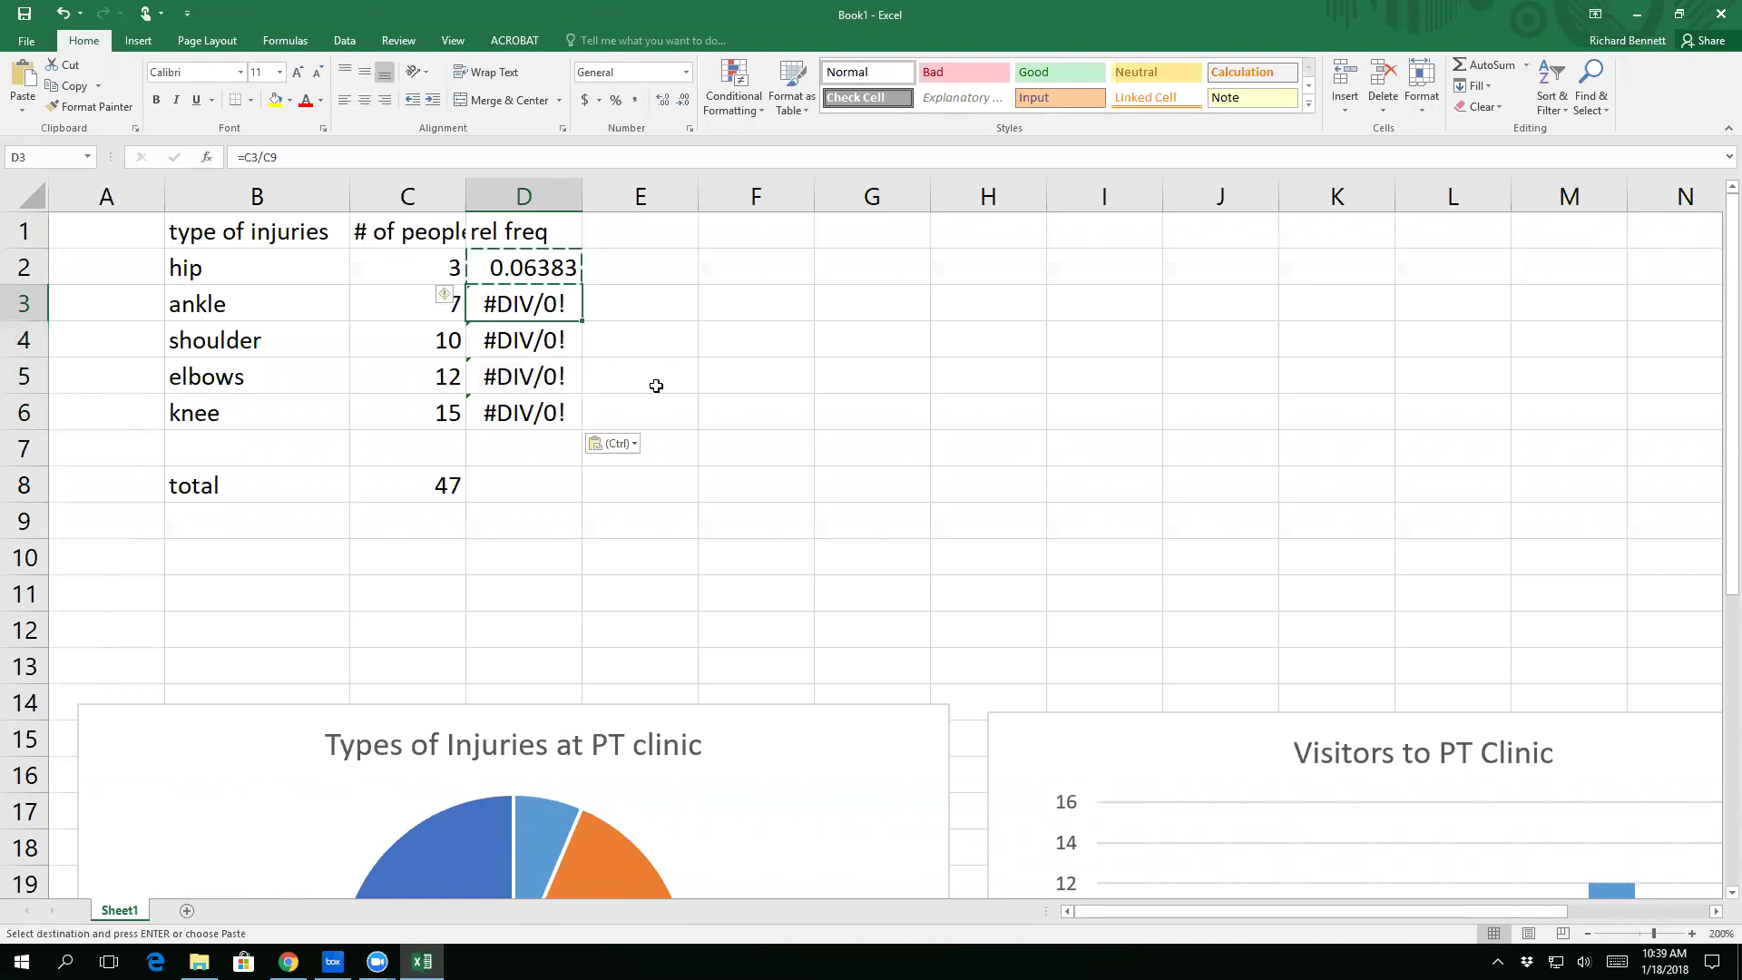
pyautogui.click(536, 273)
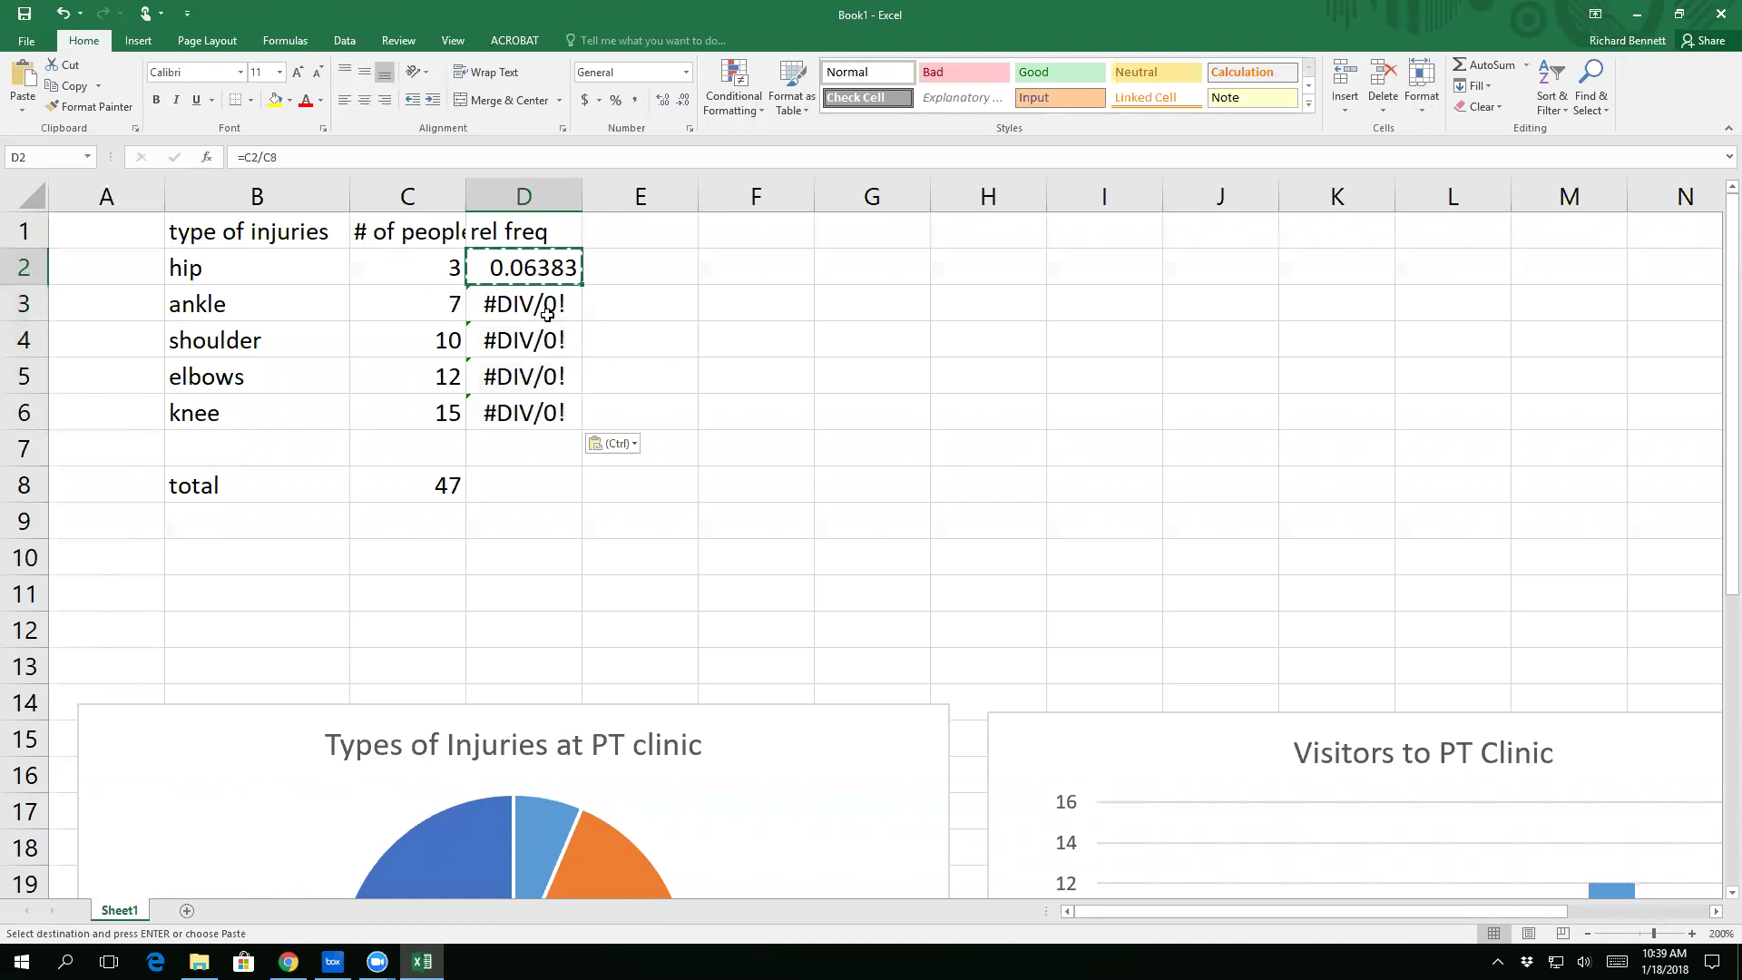
pyautogui.click(547, 314)
pyautogui.click(526, 160)
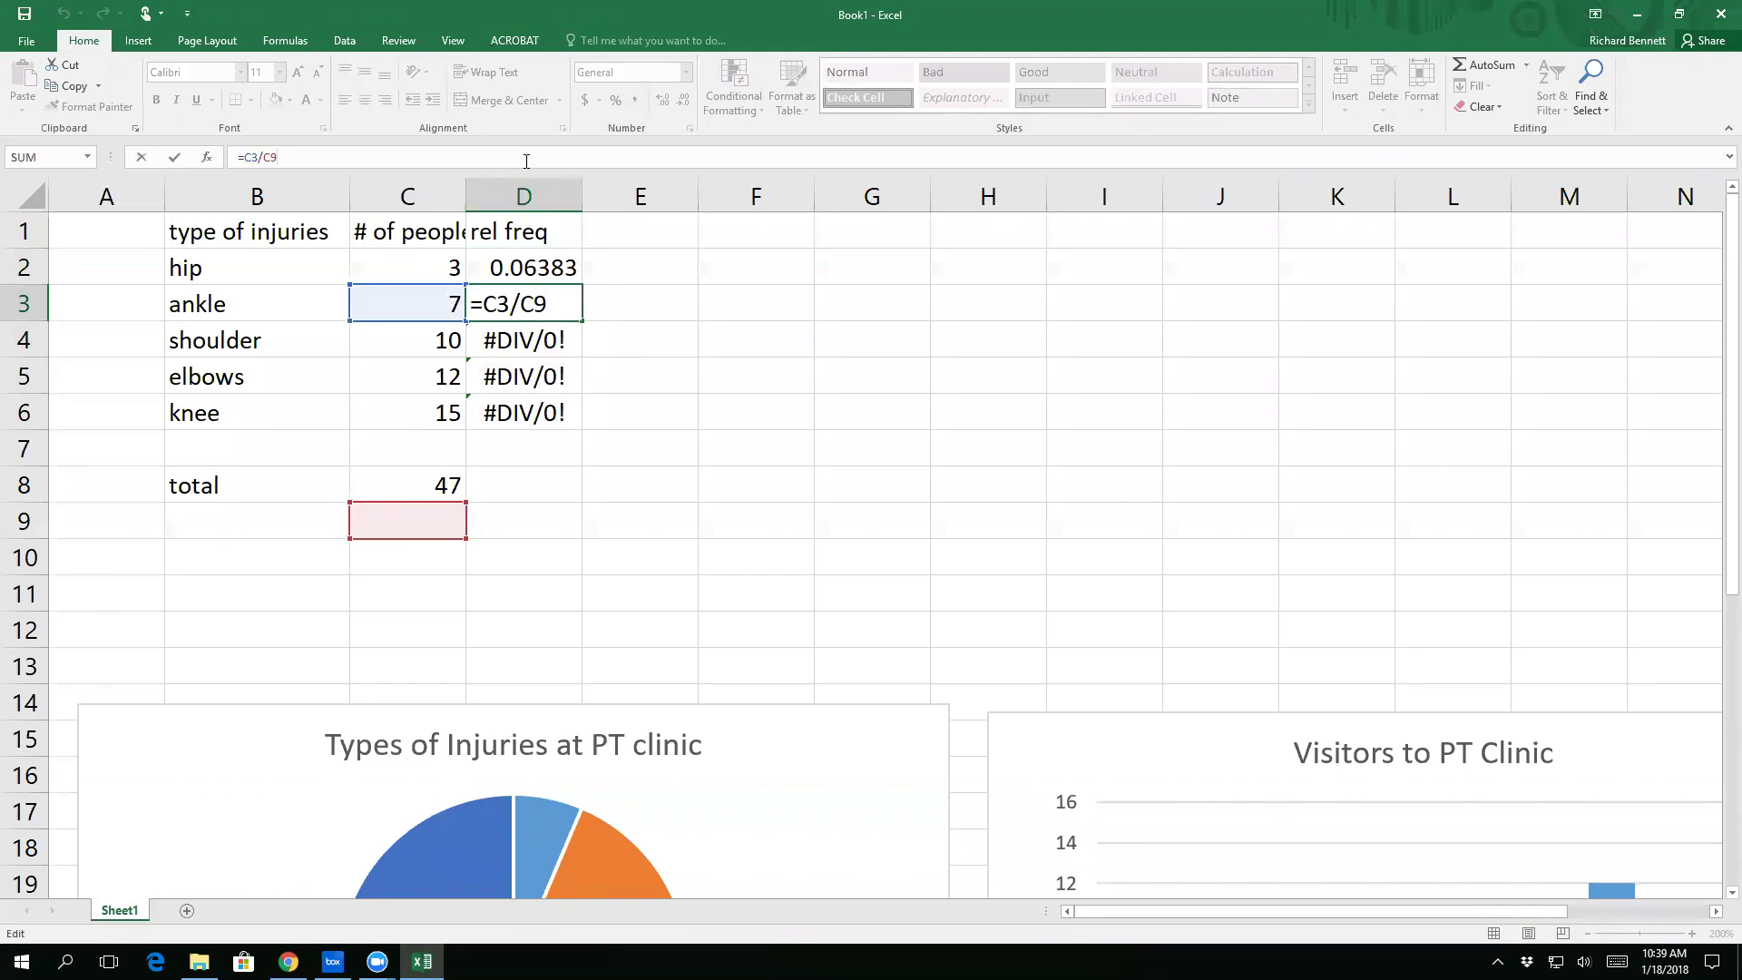
pyautogui.hotkey('ctrl', 'Return')
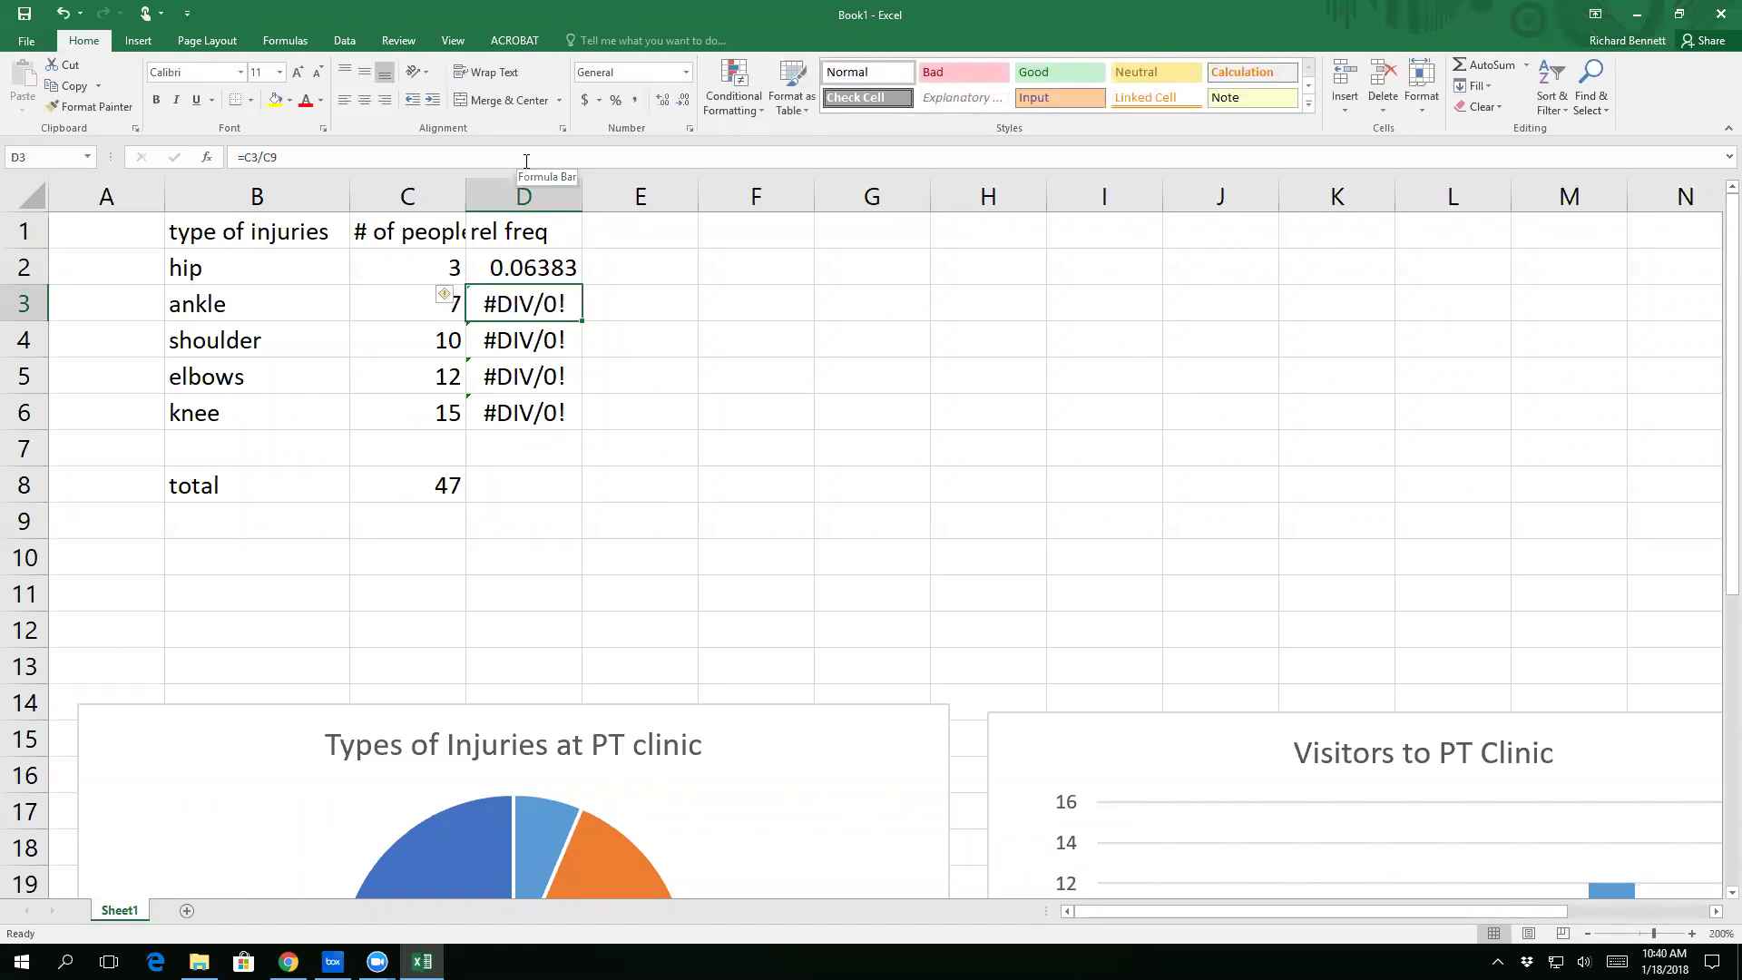
pyautogui.click(533, 272)
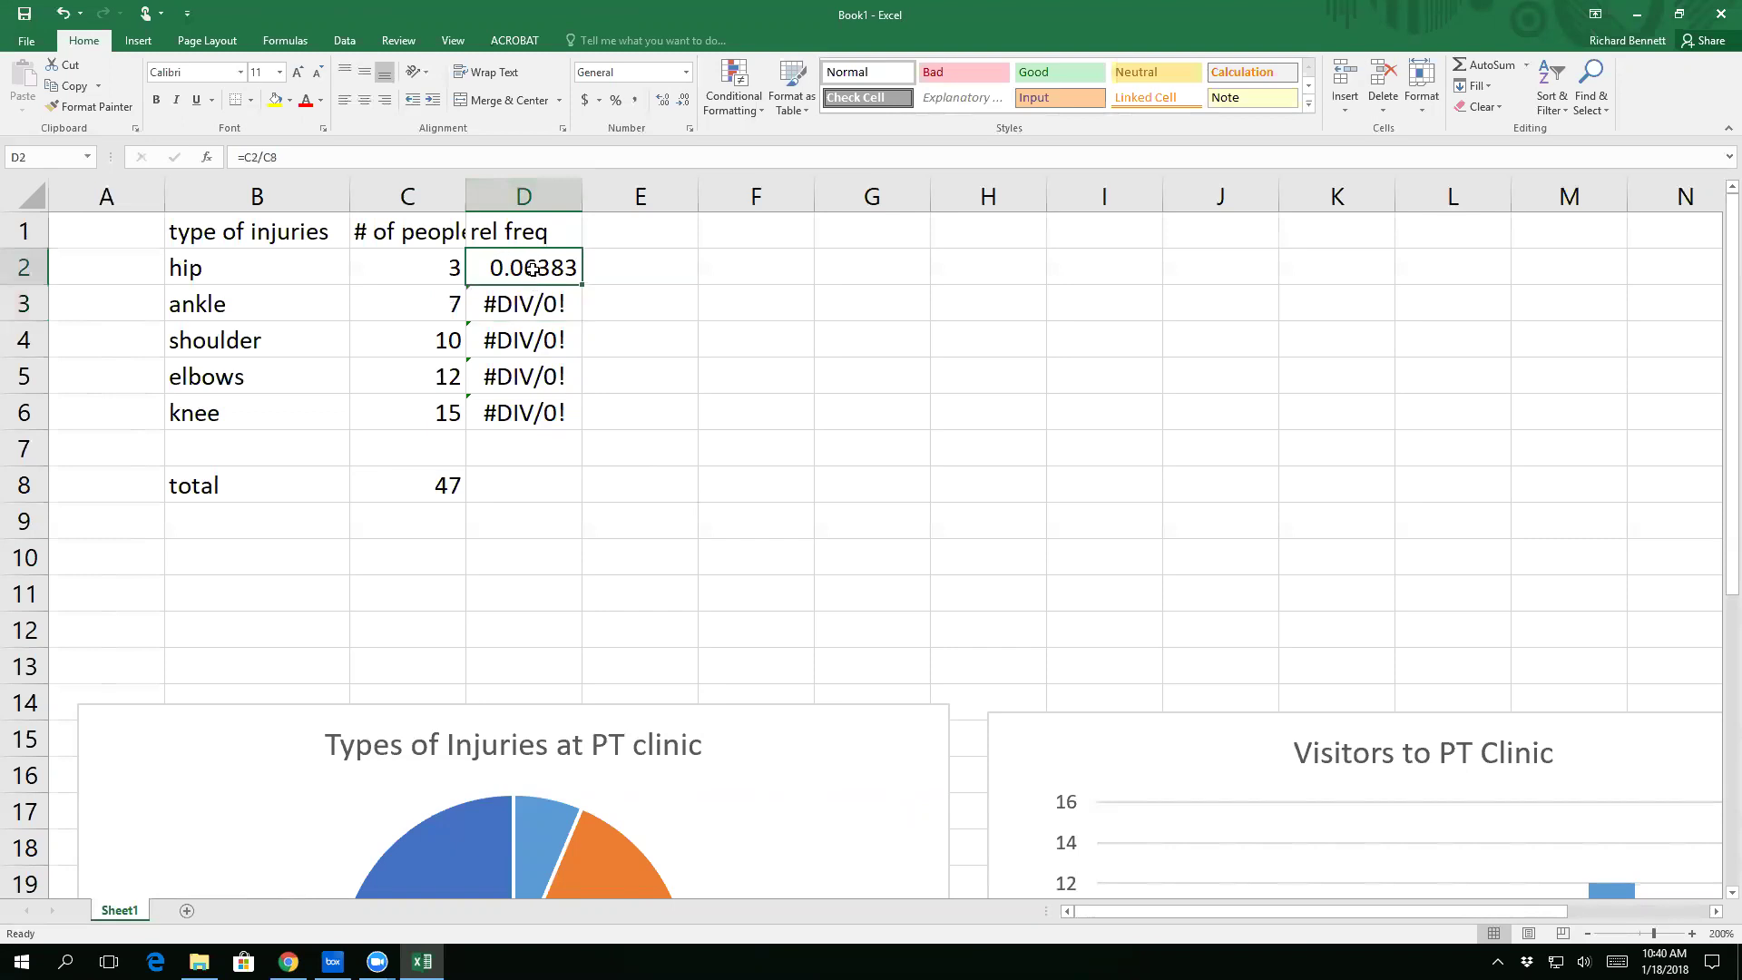
pyautogui.click(504, 159)
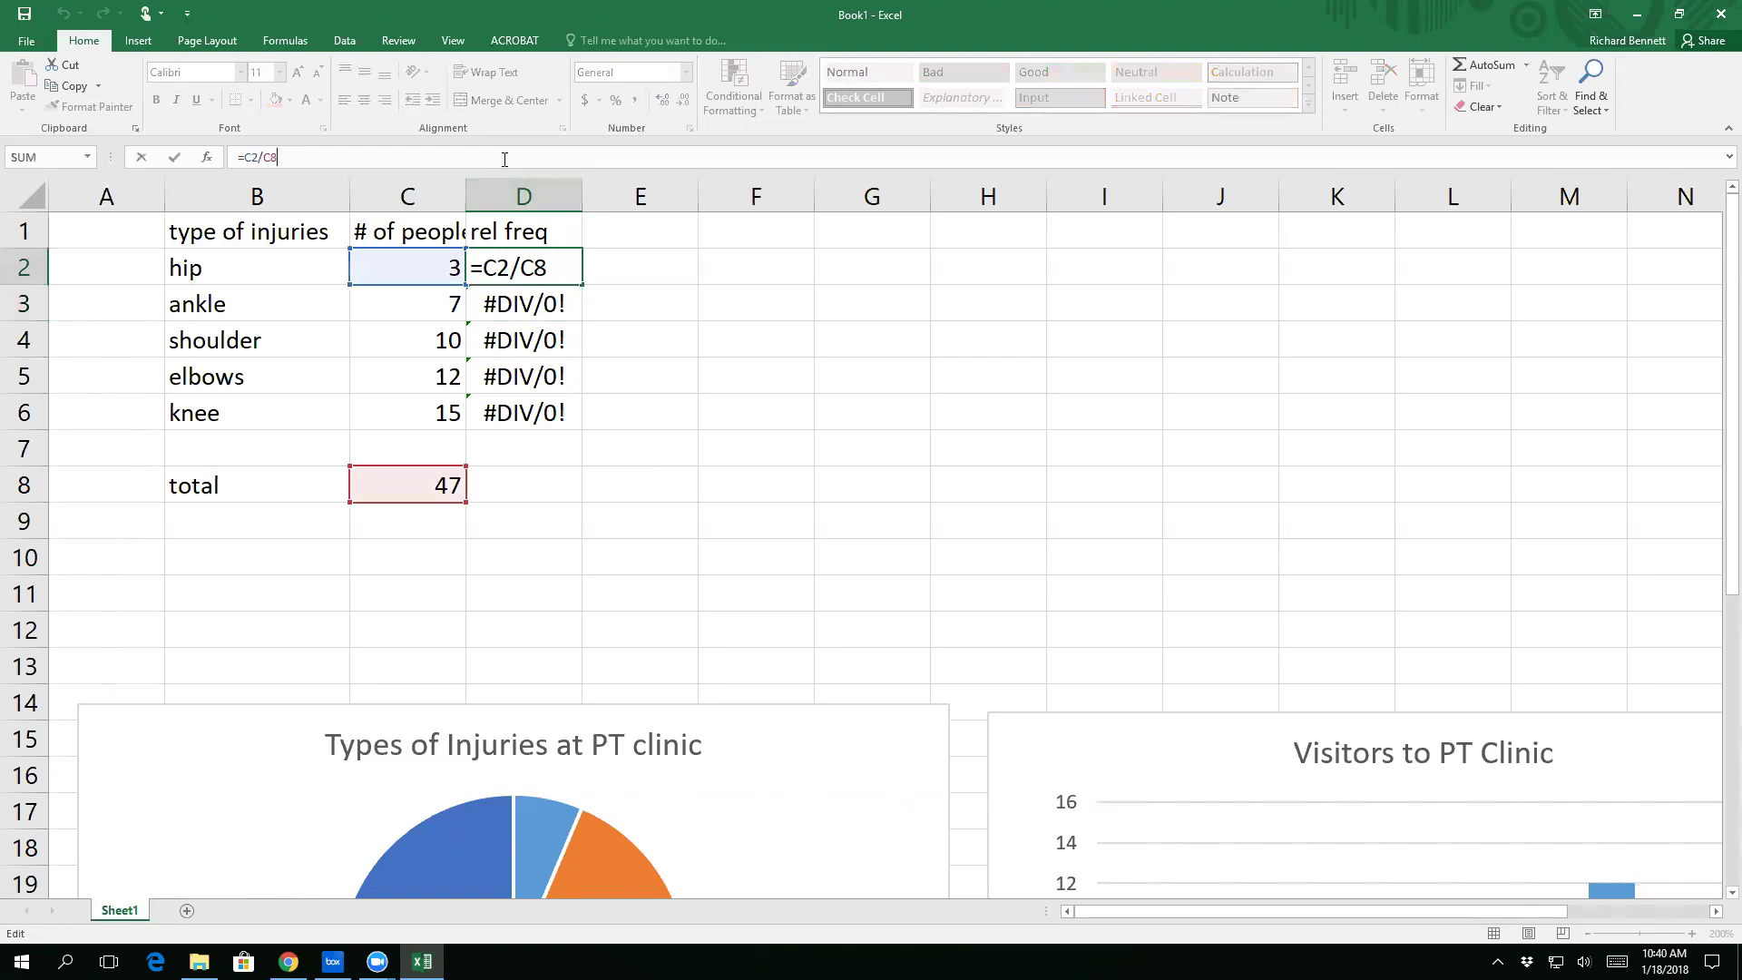
pyautogui.press('F4')
pyautogui.press('Return')
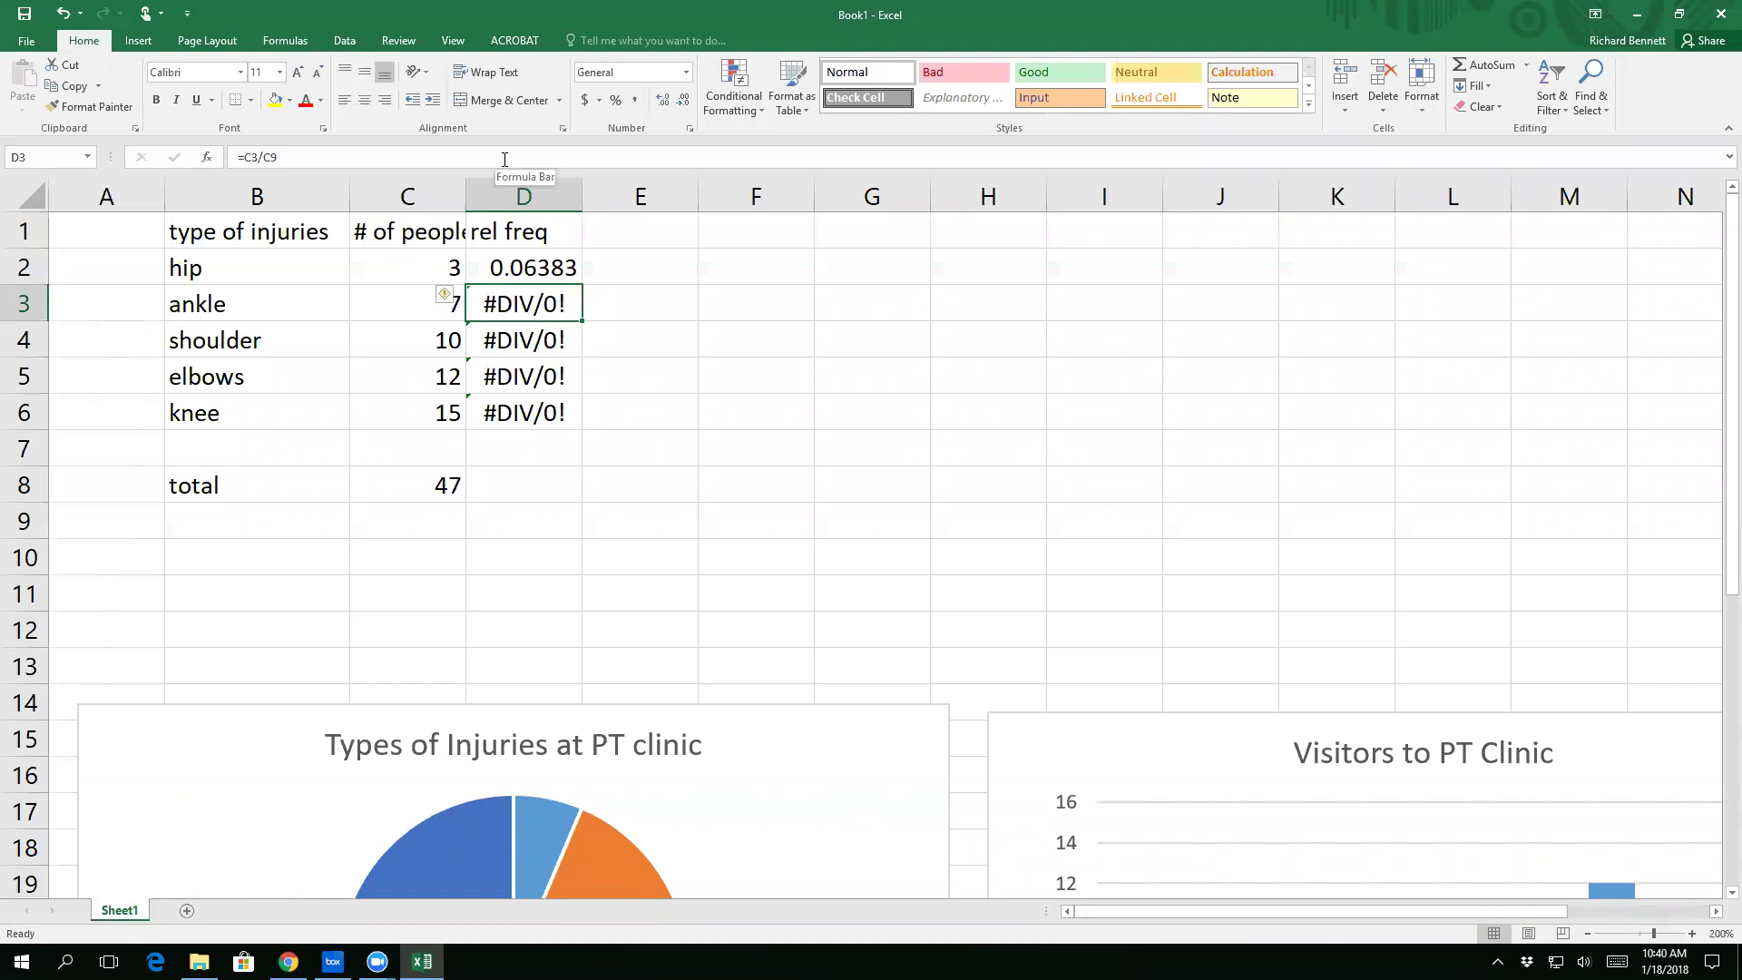
# Step: Copy the D2 formula with the absolute total reference into D3:D6
pyautogui.press('Up')
pyautogui.hotkey('ctrl', 'c')
pyautogui.press('Down')
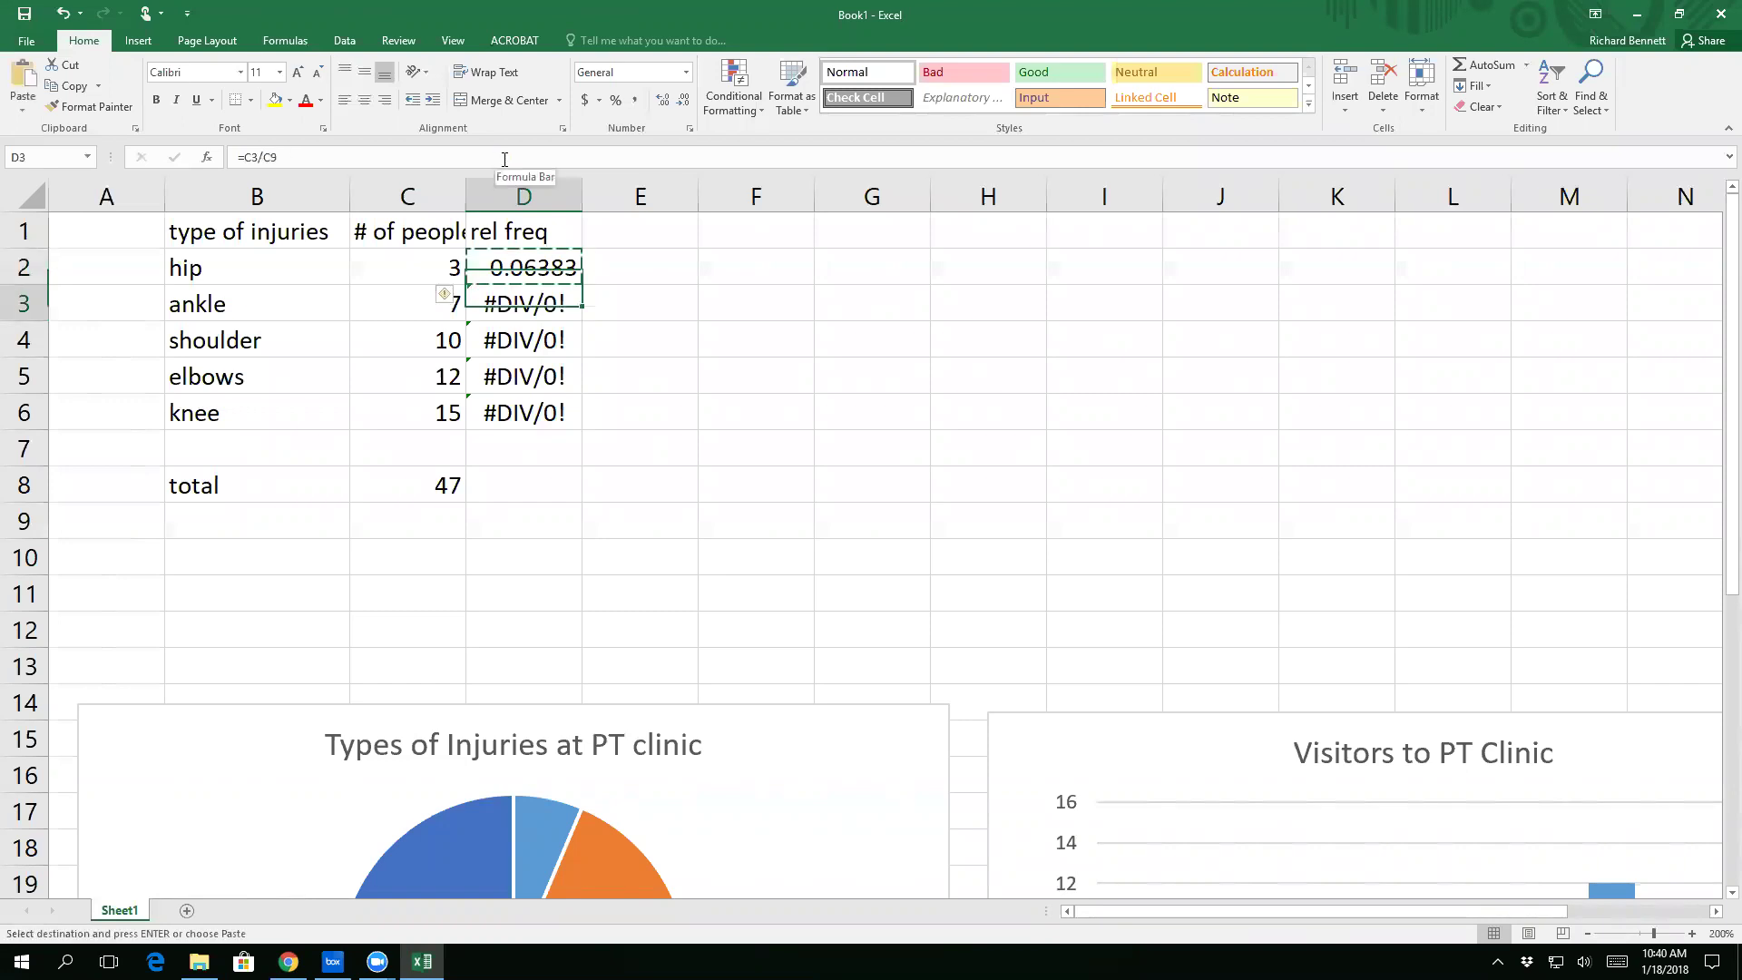
pyautogui.hotkey('shift', 'Down')
pyautogui.hotkey('shift', 'Down')
pyautogui.hotkey('shift', 'Down')
pyautogui.hotkey('ctrl', 'v')
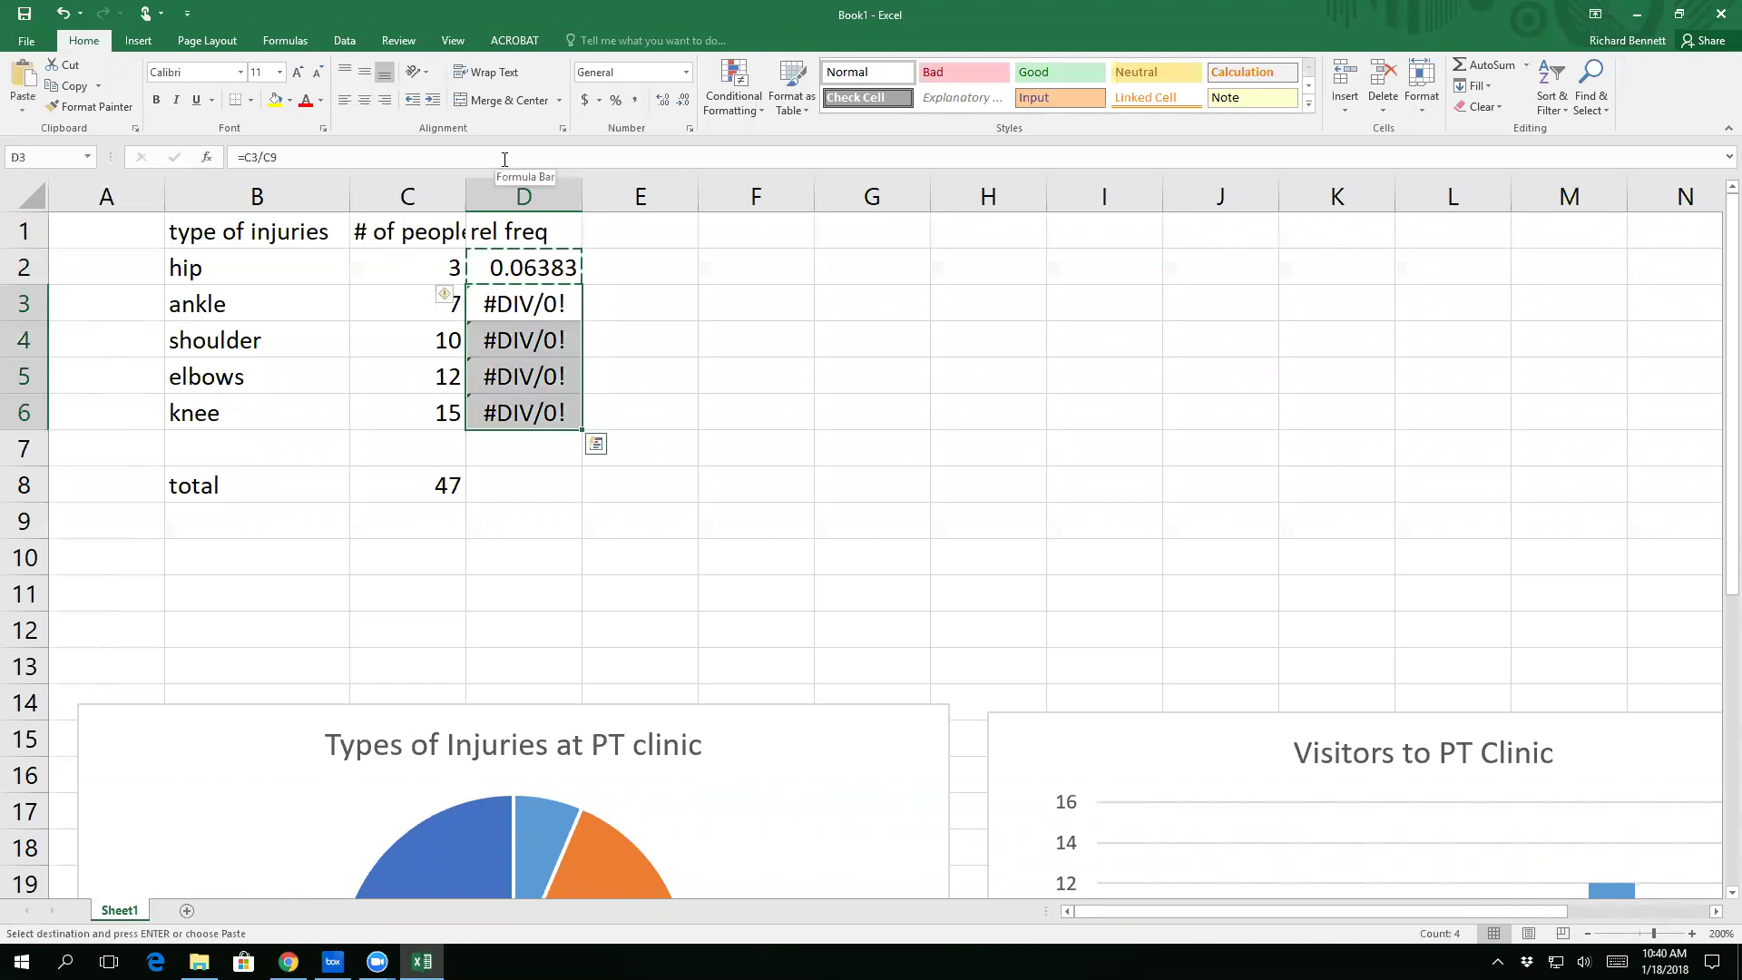
pyautogui.hotkey('ctrl', 'v')
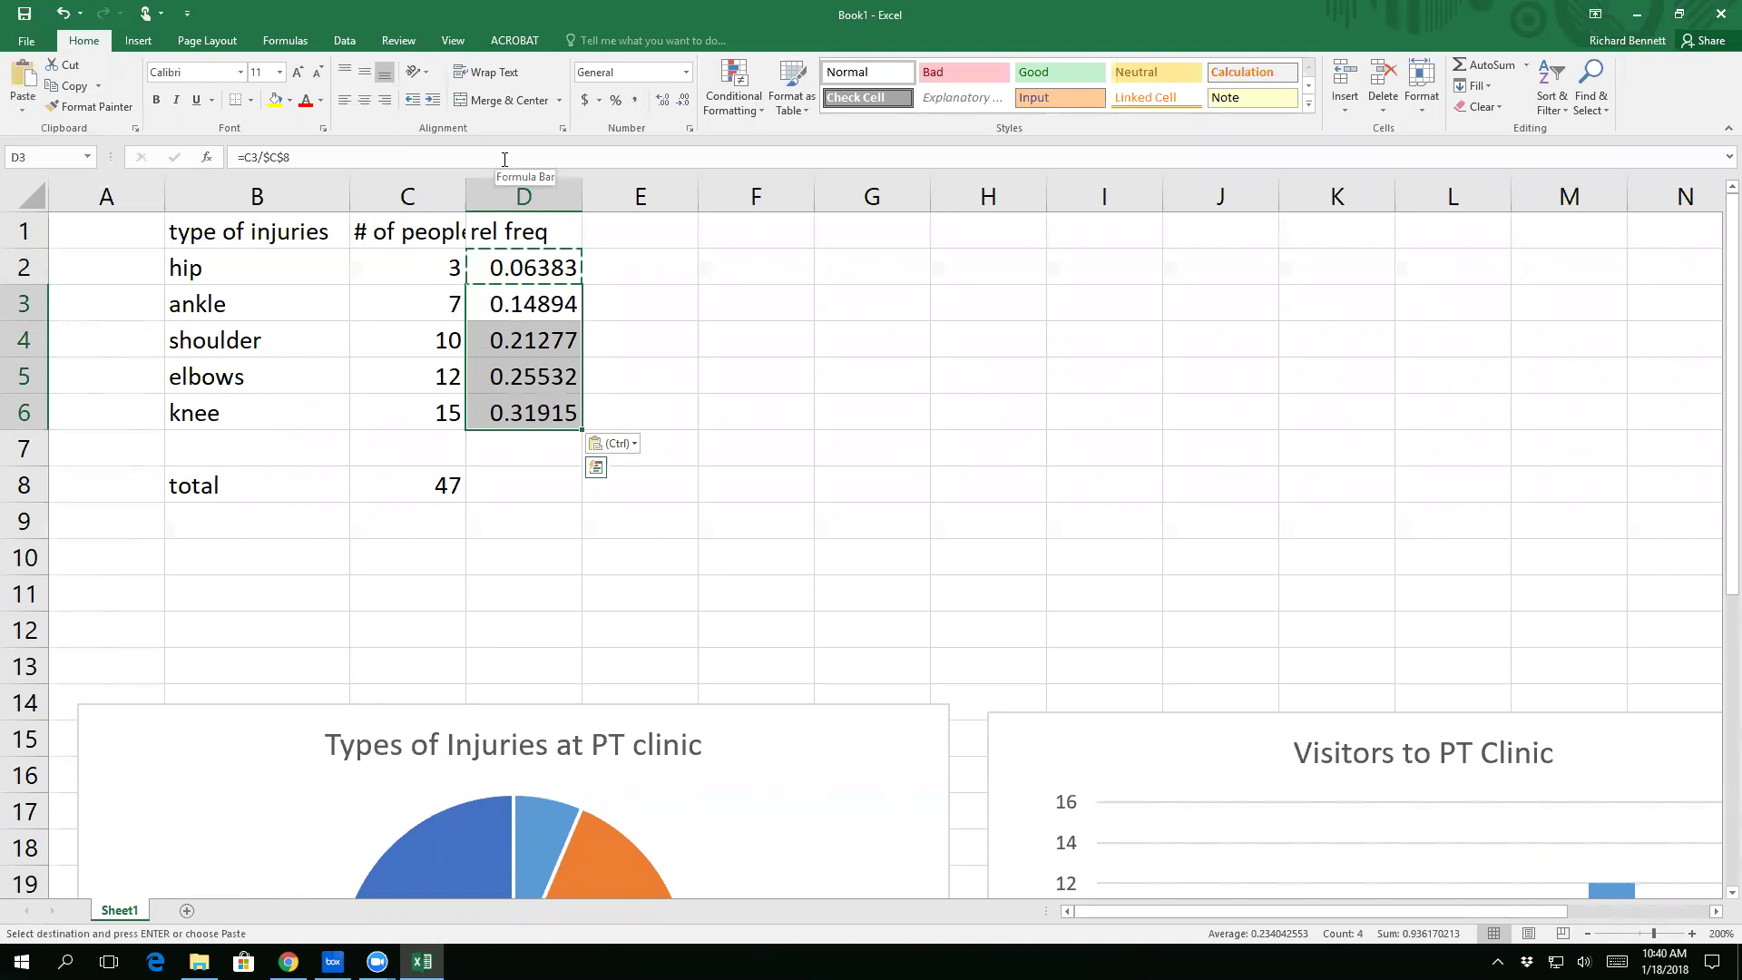
# Step: Examine the relative frequency formulas in D2:D6 one by one, including the cells that the D5 formula references
pyautogui.press('Down')
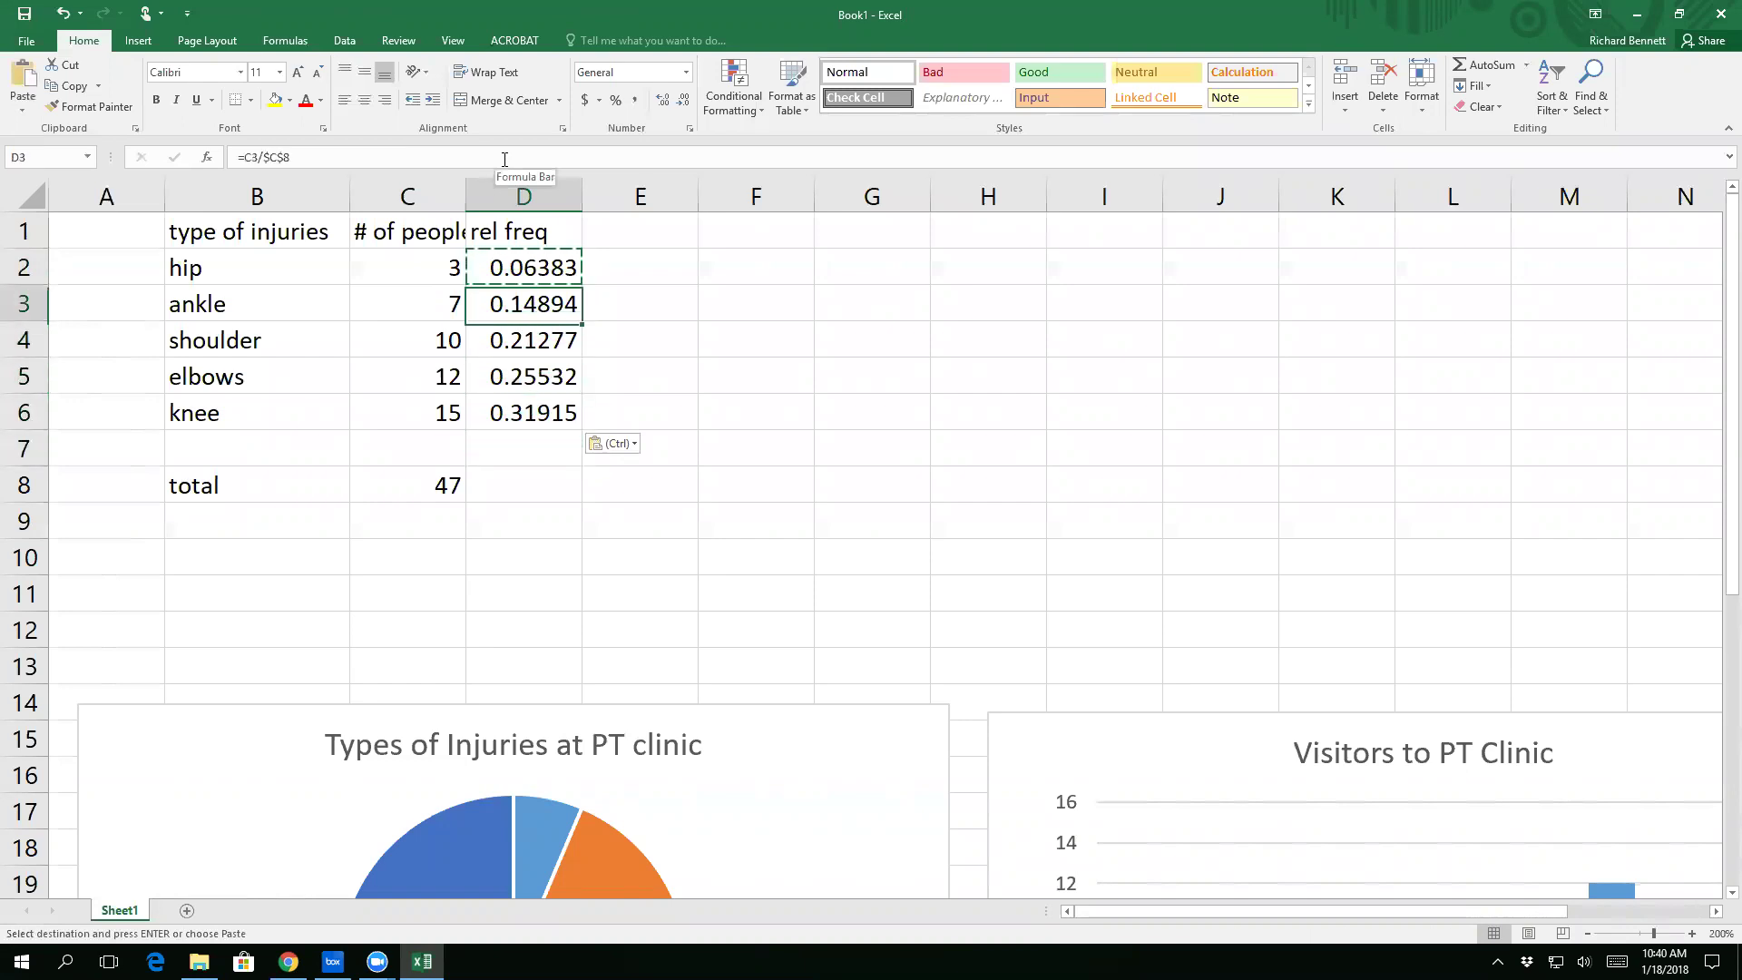
pyautogui.press('Down')
pyautogui.press('Up')
pyautogui.press('Up')
pyautogui.press('Up')
pyautogui.press('Down')
pyautogui.press('Down')
pyautogui.press('Down')
pyautogui.press('Up')
pyautogui.press('Up')
pyautogui.press('Up')
pyautogui.press('Down')
pyautogui.press('Down')
pyautogui.press('Down')
pyautogui.press('Down')
pyautogui.press('Up')
pyautogui.press('Up')
pyautogui.press('Up')
pyautogui.press('Up')
pyautogui.press('Down')
pyautogui.press('Down')
pyautogui.press('Down')
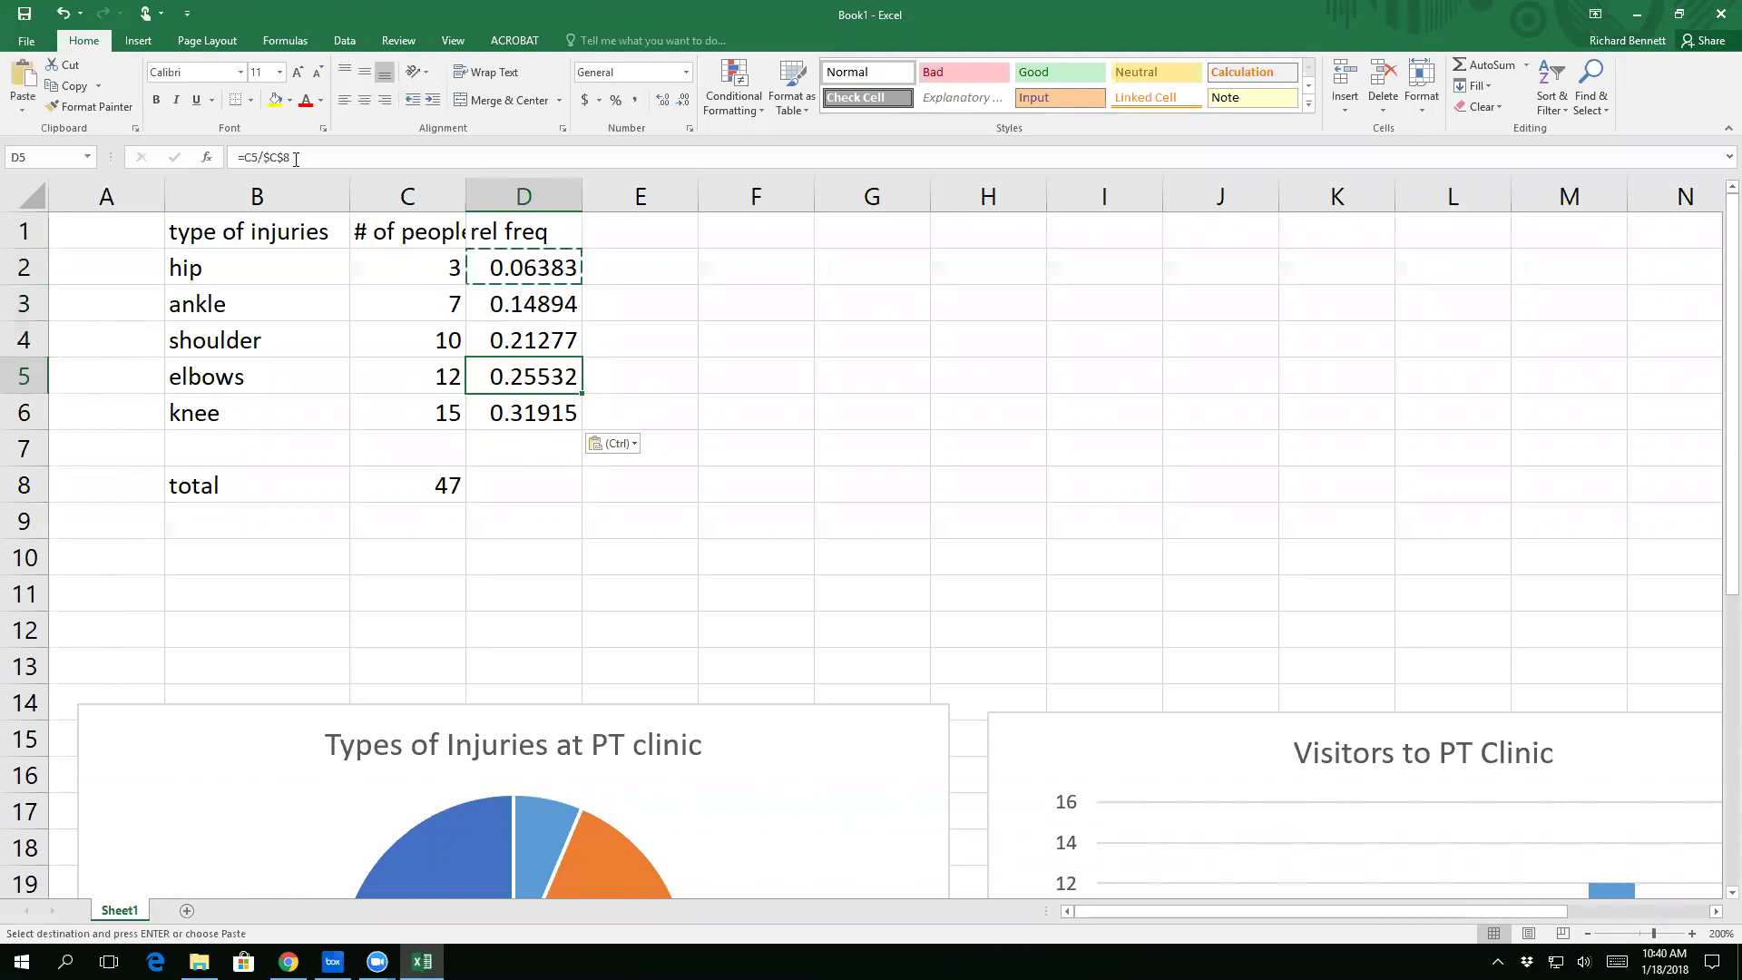
pyautogui.press('Escape')
pyautogui.press('F2')
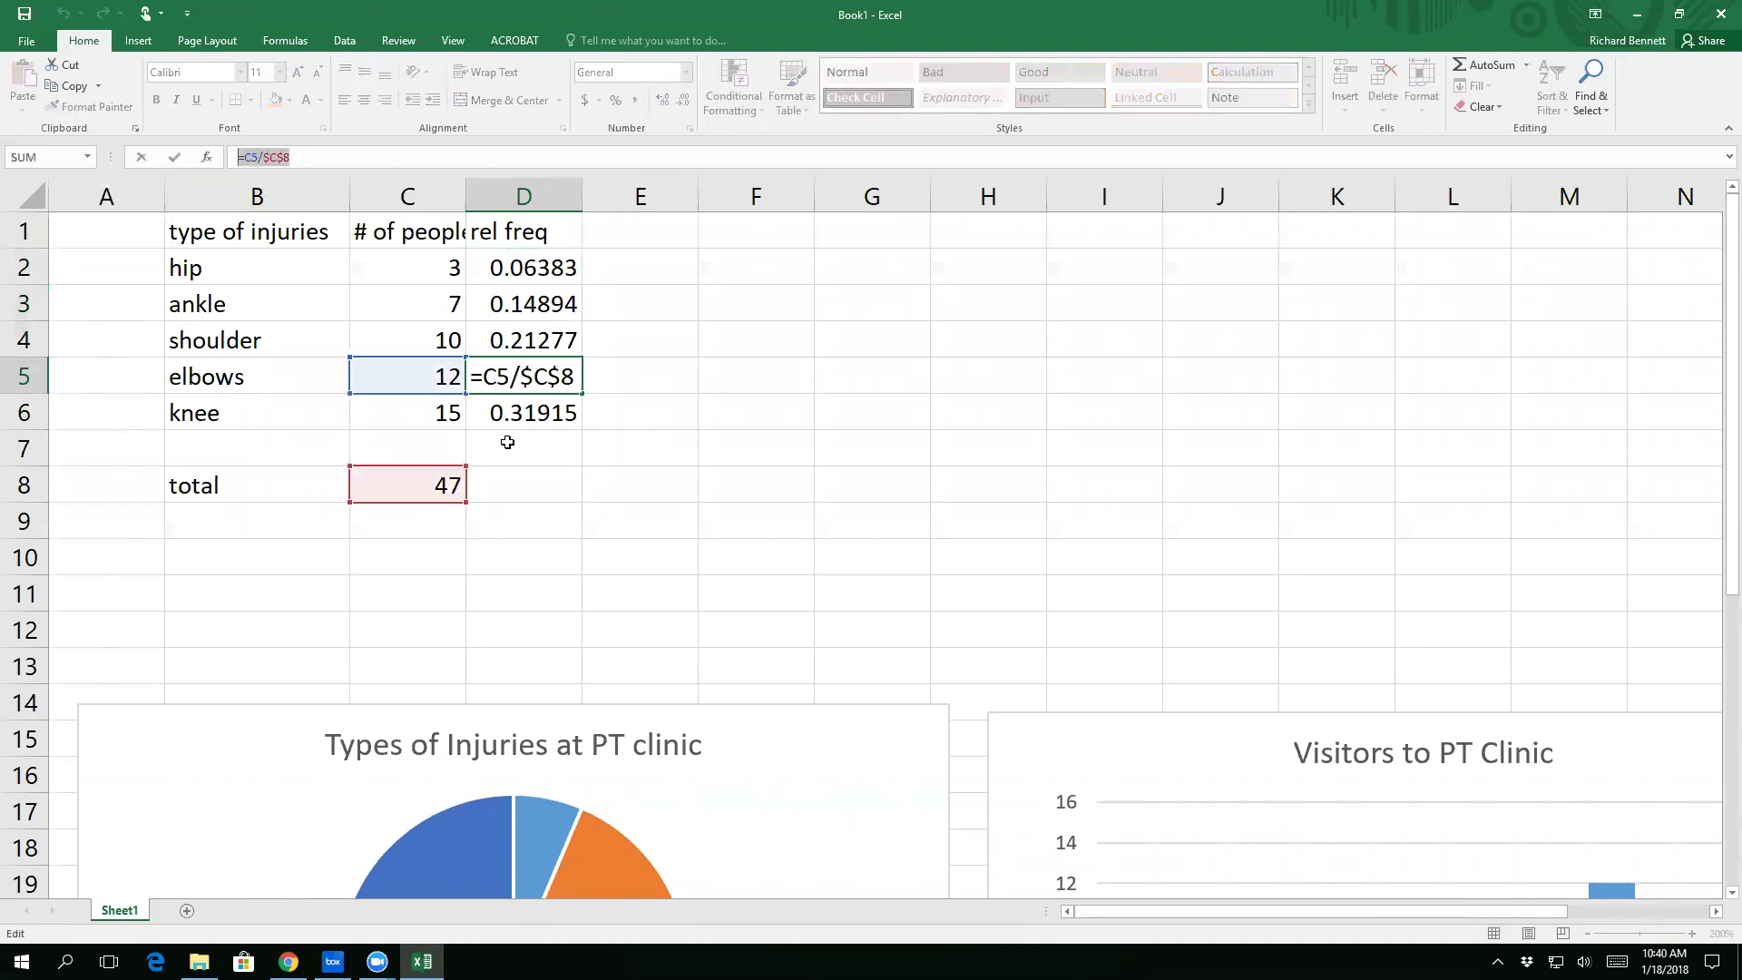
pyautogui.hotkey('ctrl', 'Return')
# Step: Use AutoSum in D8 to add up the relative frequencies
pyautogui.click(535, 485)
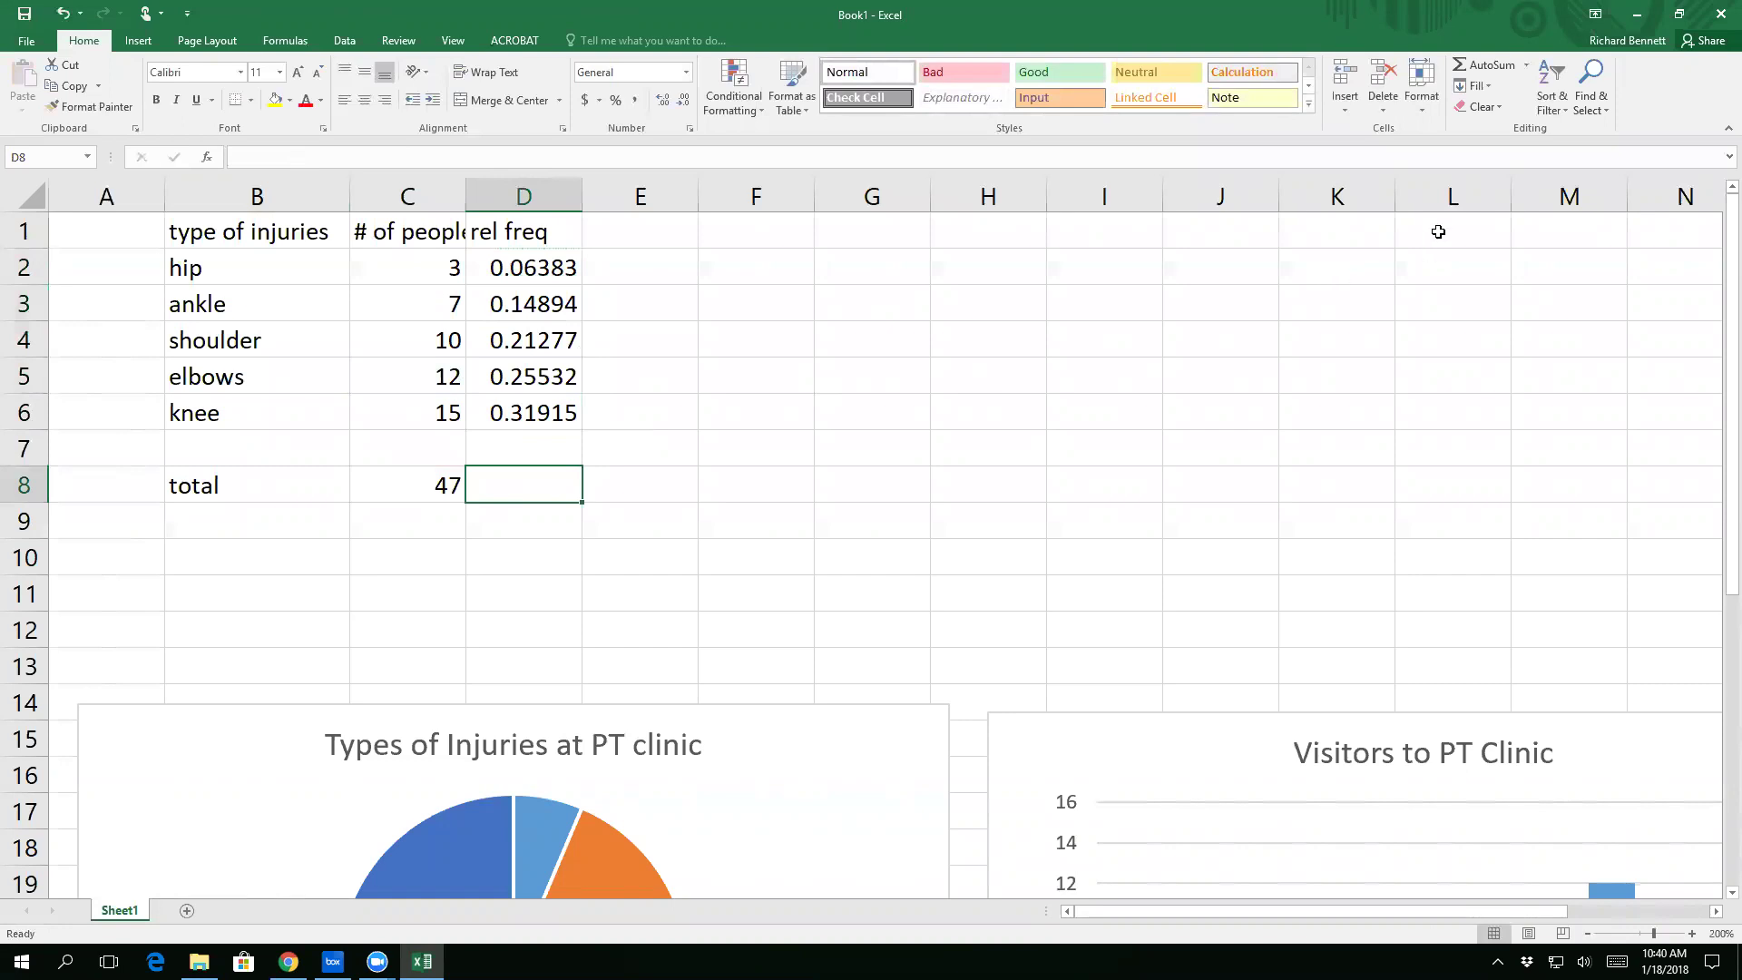
pyautogui.click(1490, 65)
pyautogui.press('Return')
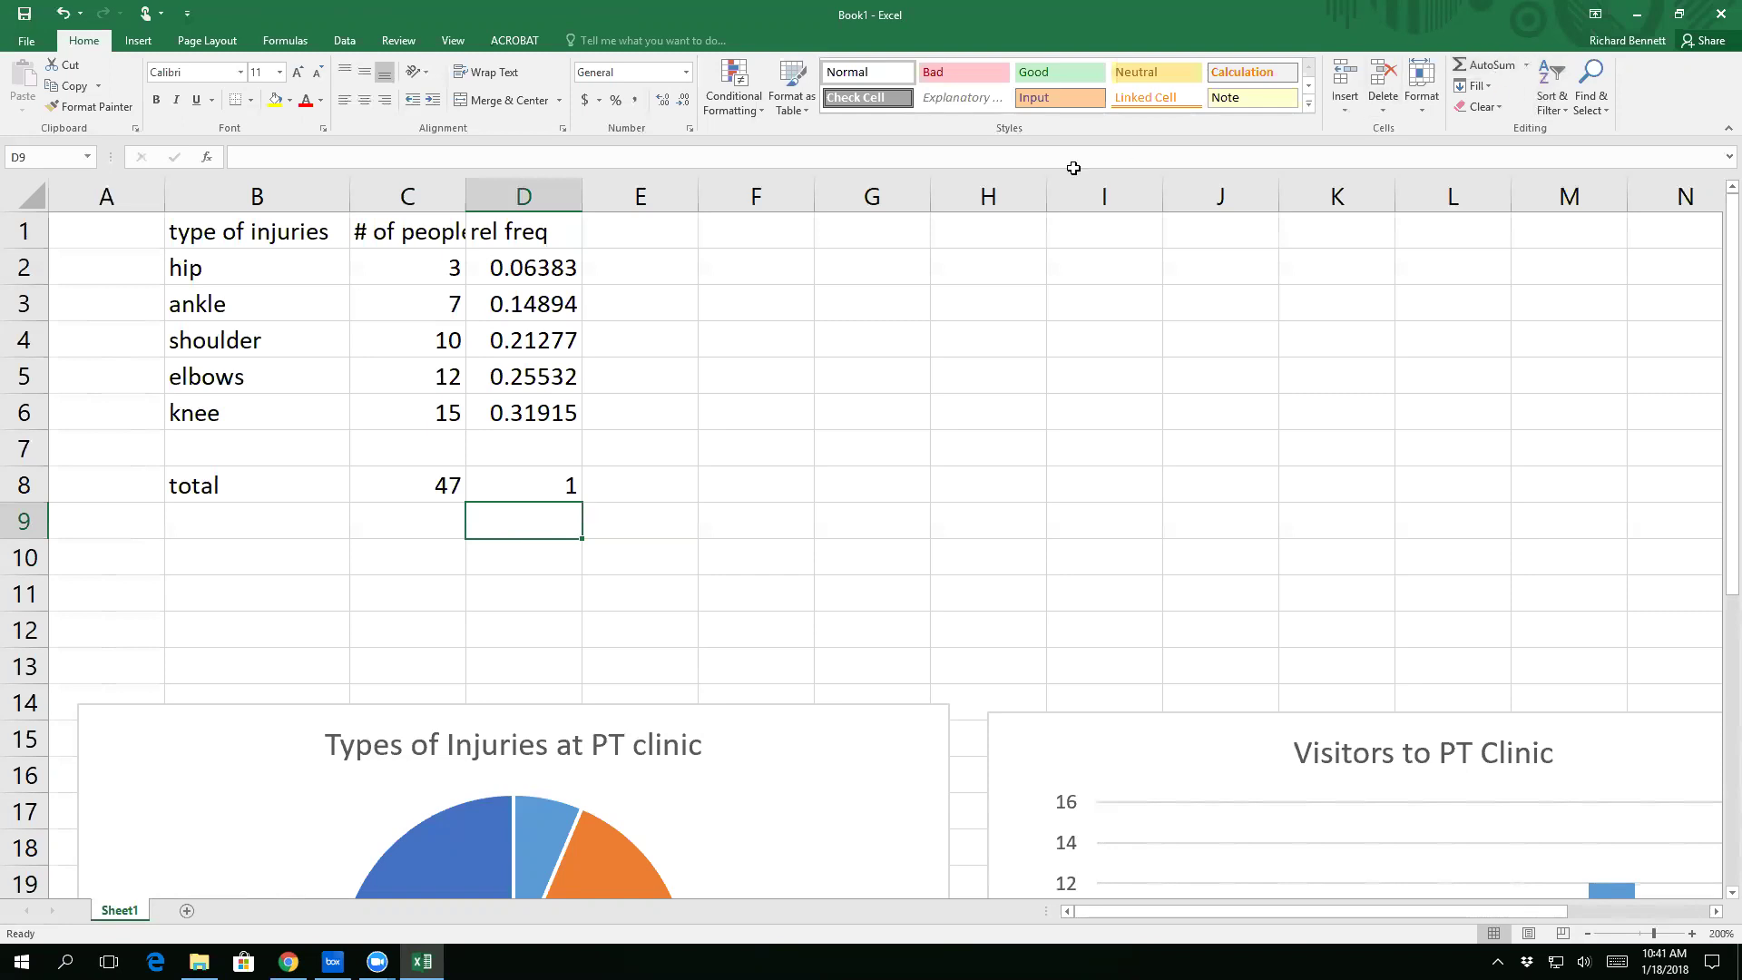
# Step: Insert a 2-D clustered column chart from B1:B6 and D1:D6 and place it beside the table, starting at about column F, row 2
pyautogui.moveTo(268, 226); pyautogui.dragTo(230, 400)
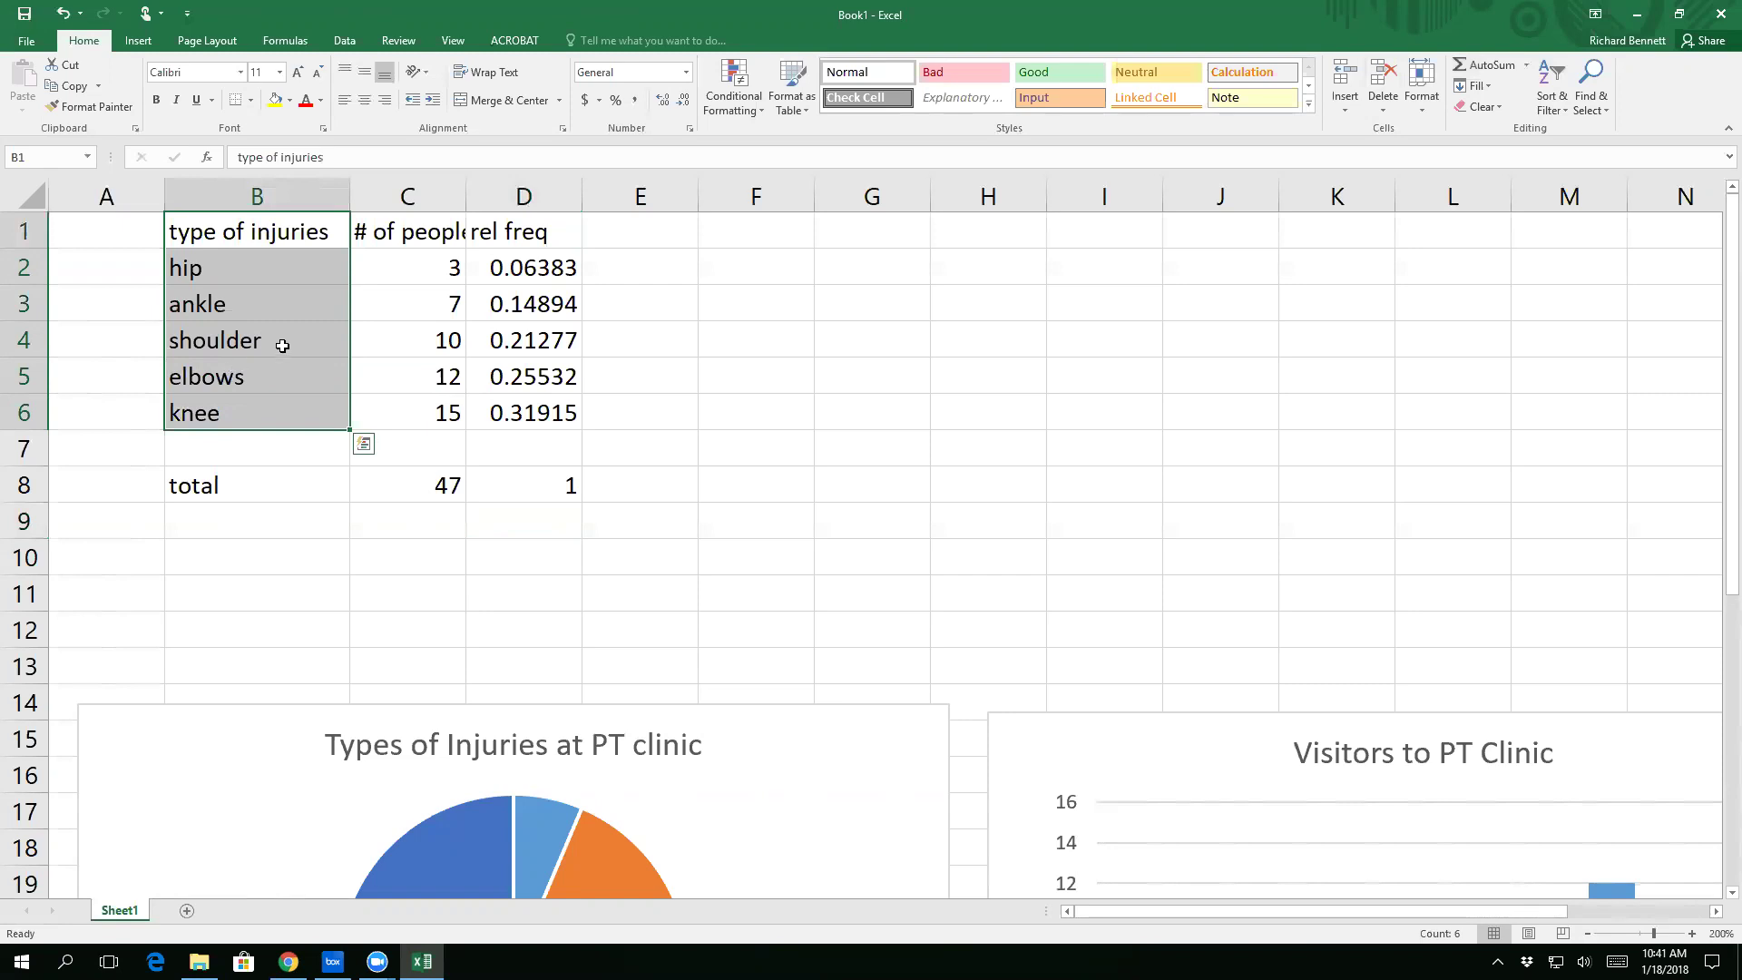
pyautogui.keyDown('ctrl'); pyautogui.click(556, 233); pyautogui.keyUp('ctrl')
pyautogui.moveTo(555, 269); pyautogui.dragTo(541, 402)
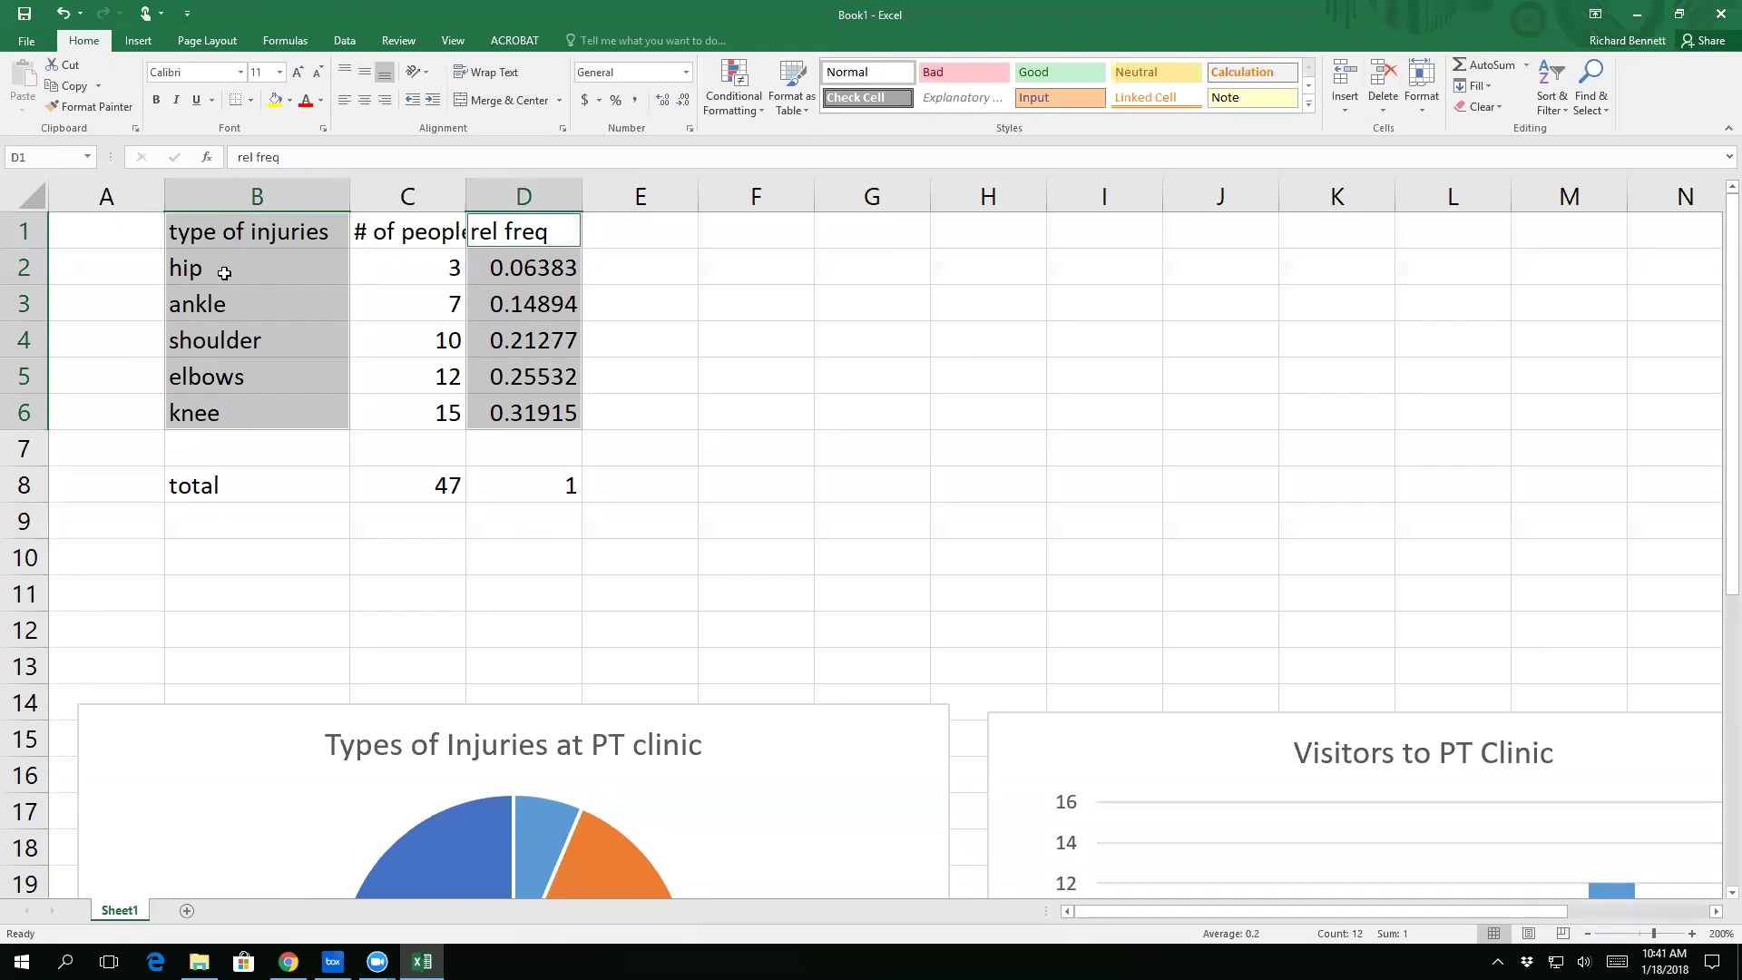
pyautogui.click(153, 42)
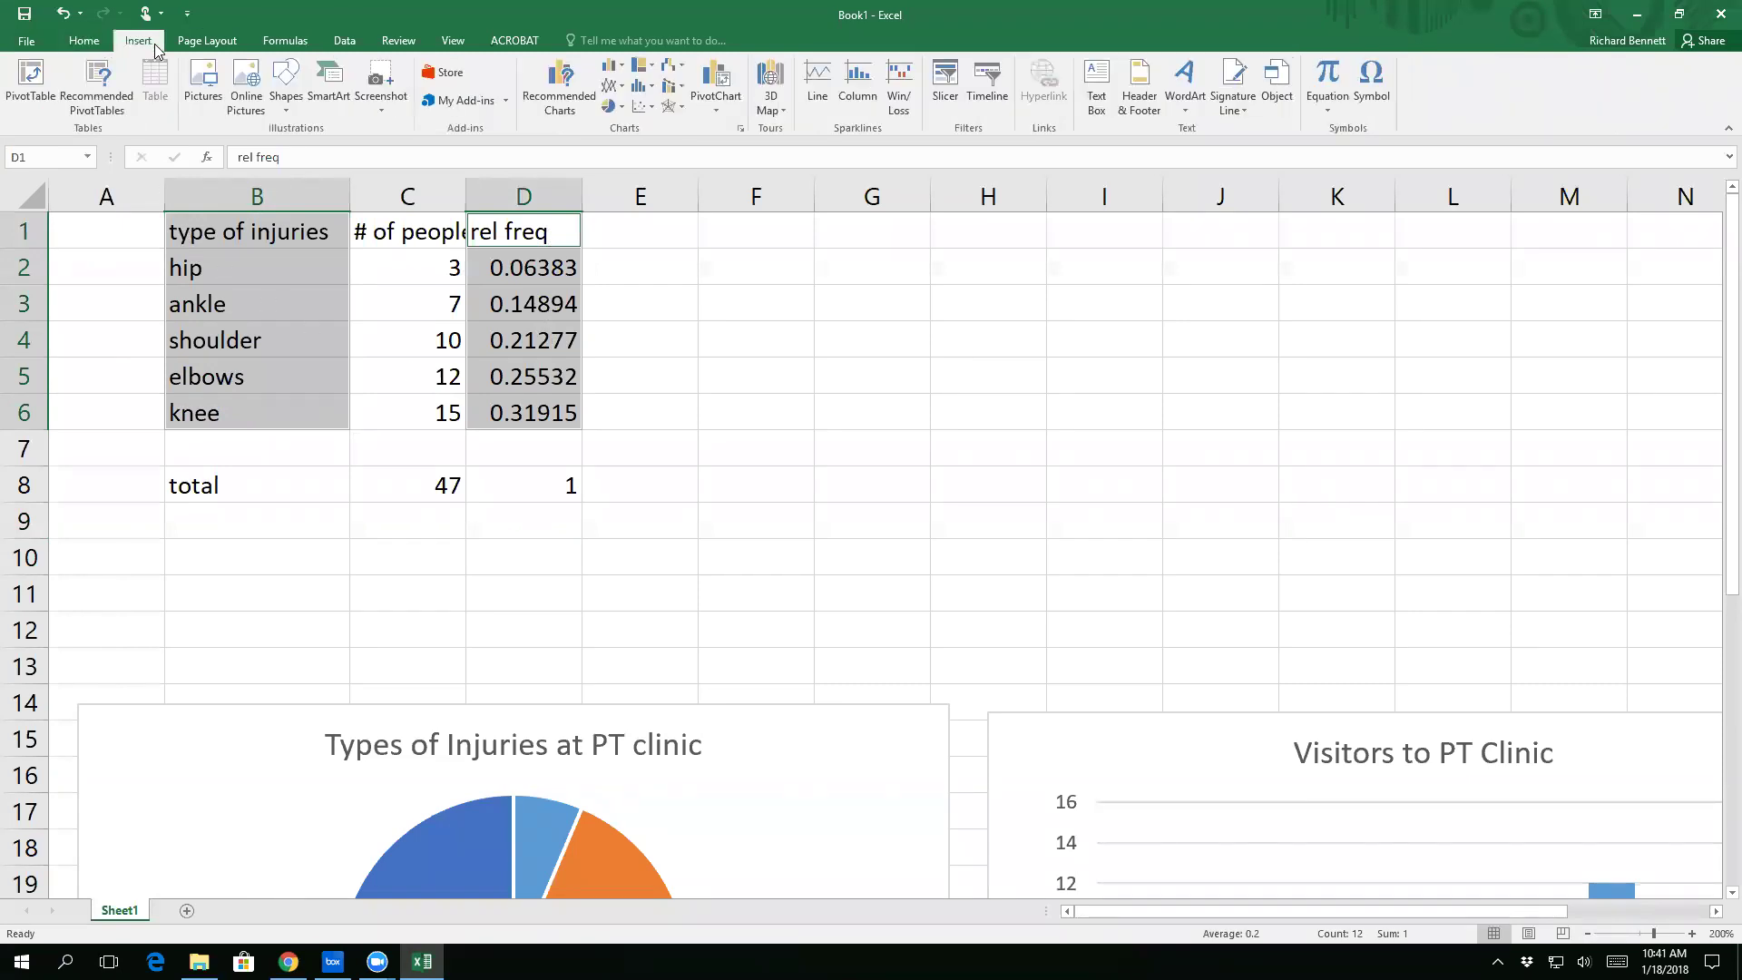
pyautogui.click(612, 66)
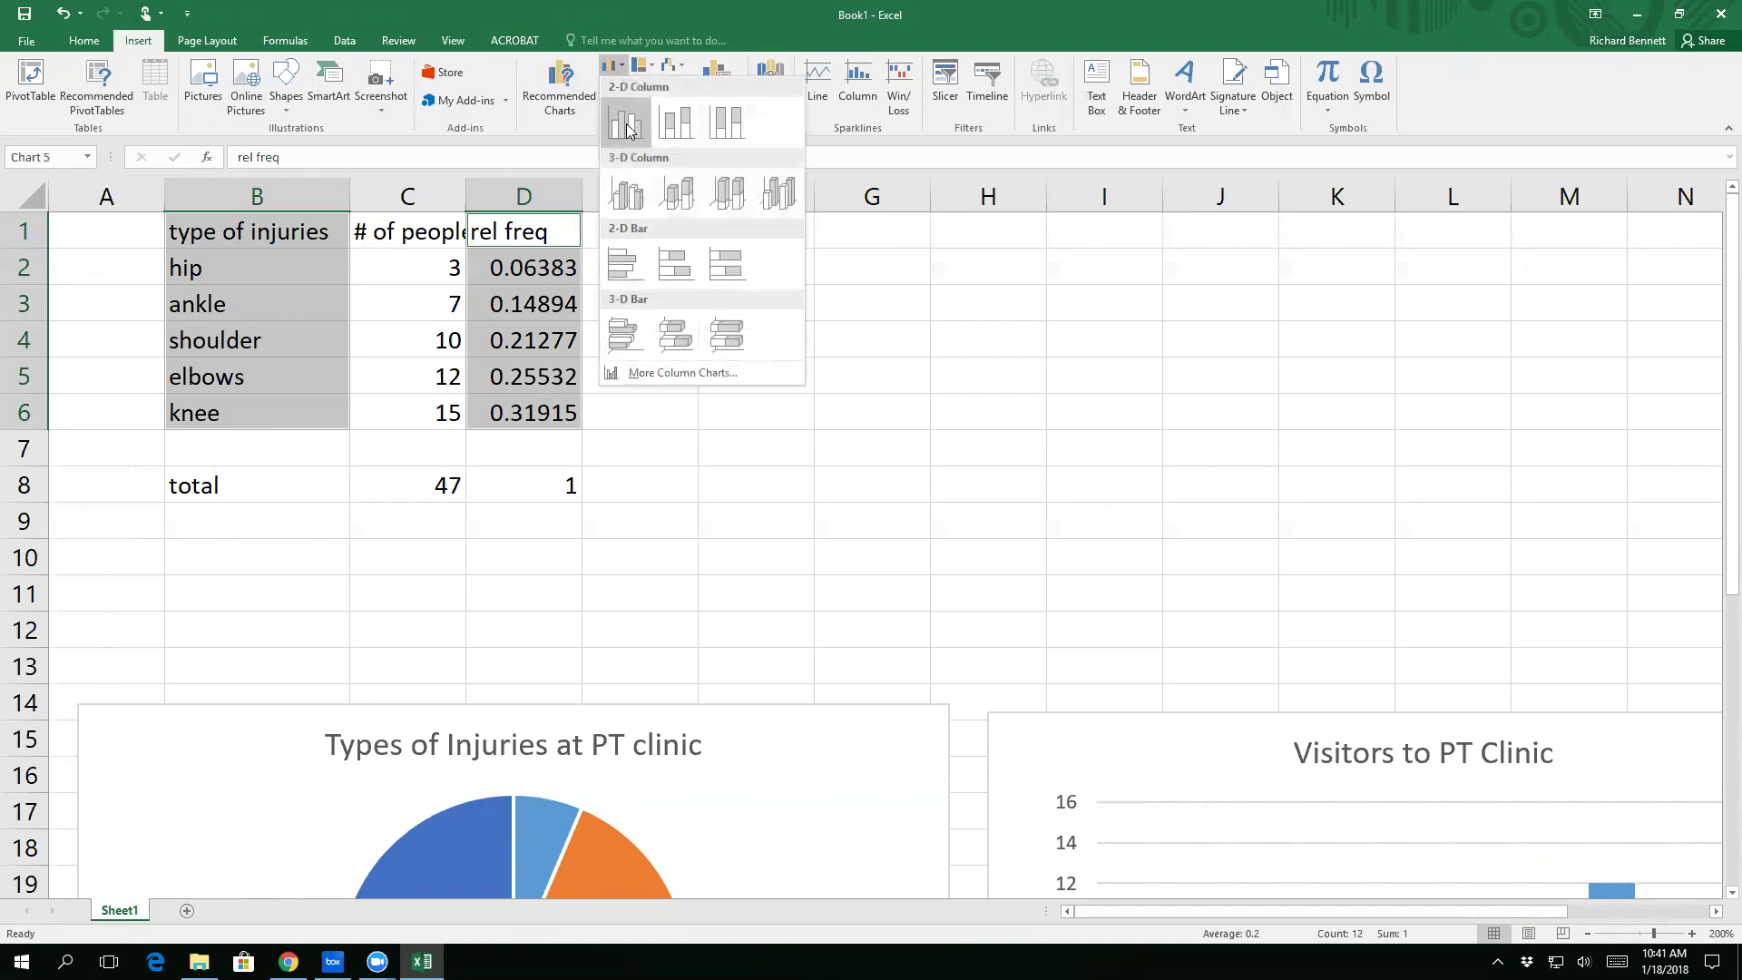
pyautogui.click(626, 127)
pyautogui.moveTo(996, 322); pyautogui.dragTo(1043, 289)
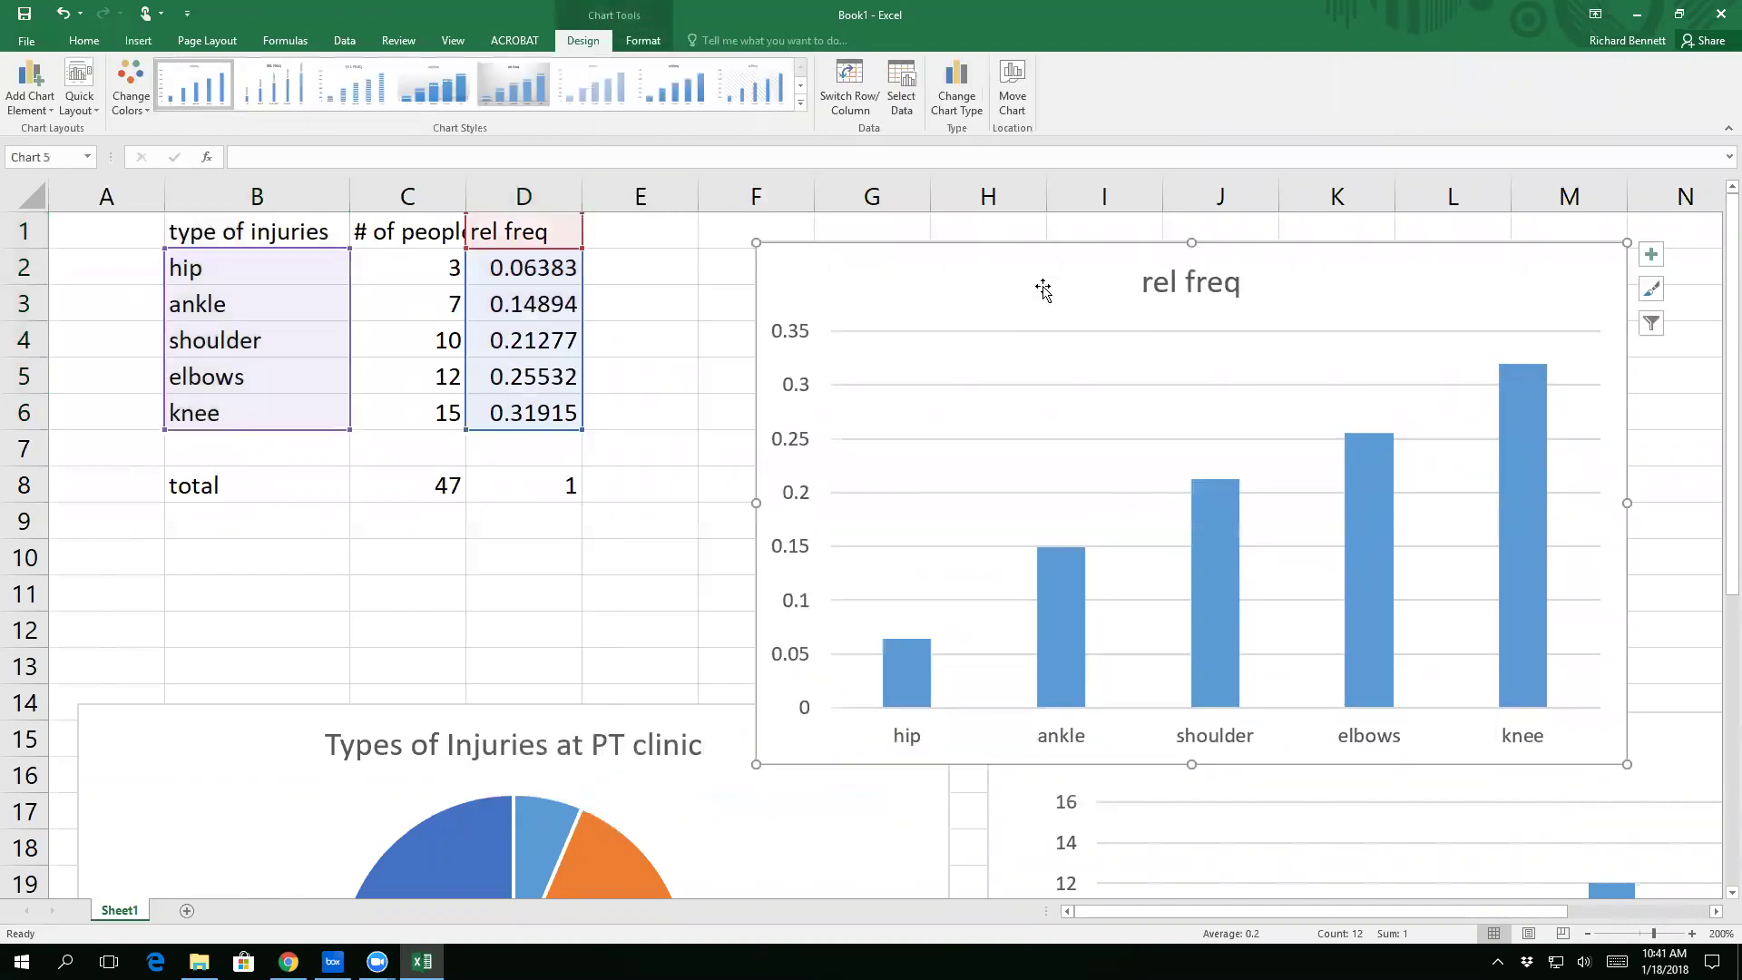
pyautogui.click(627, 310)
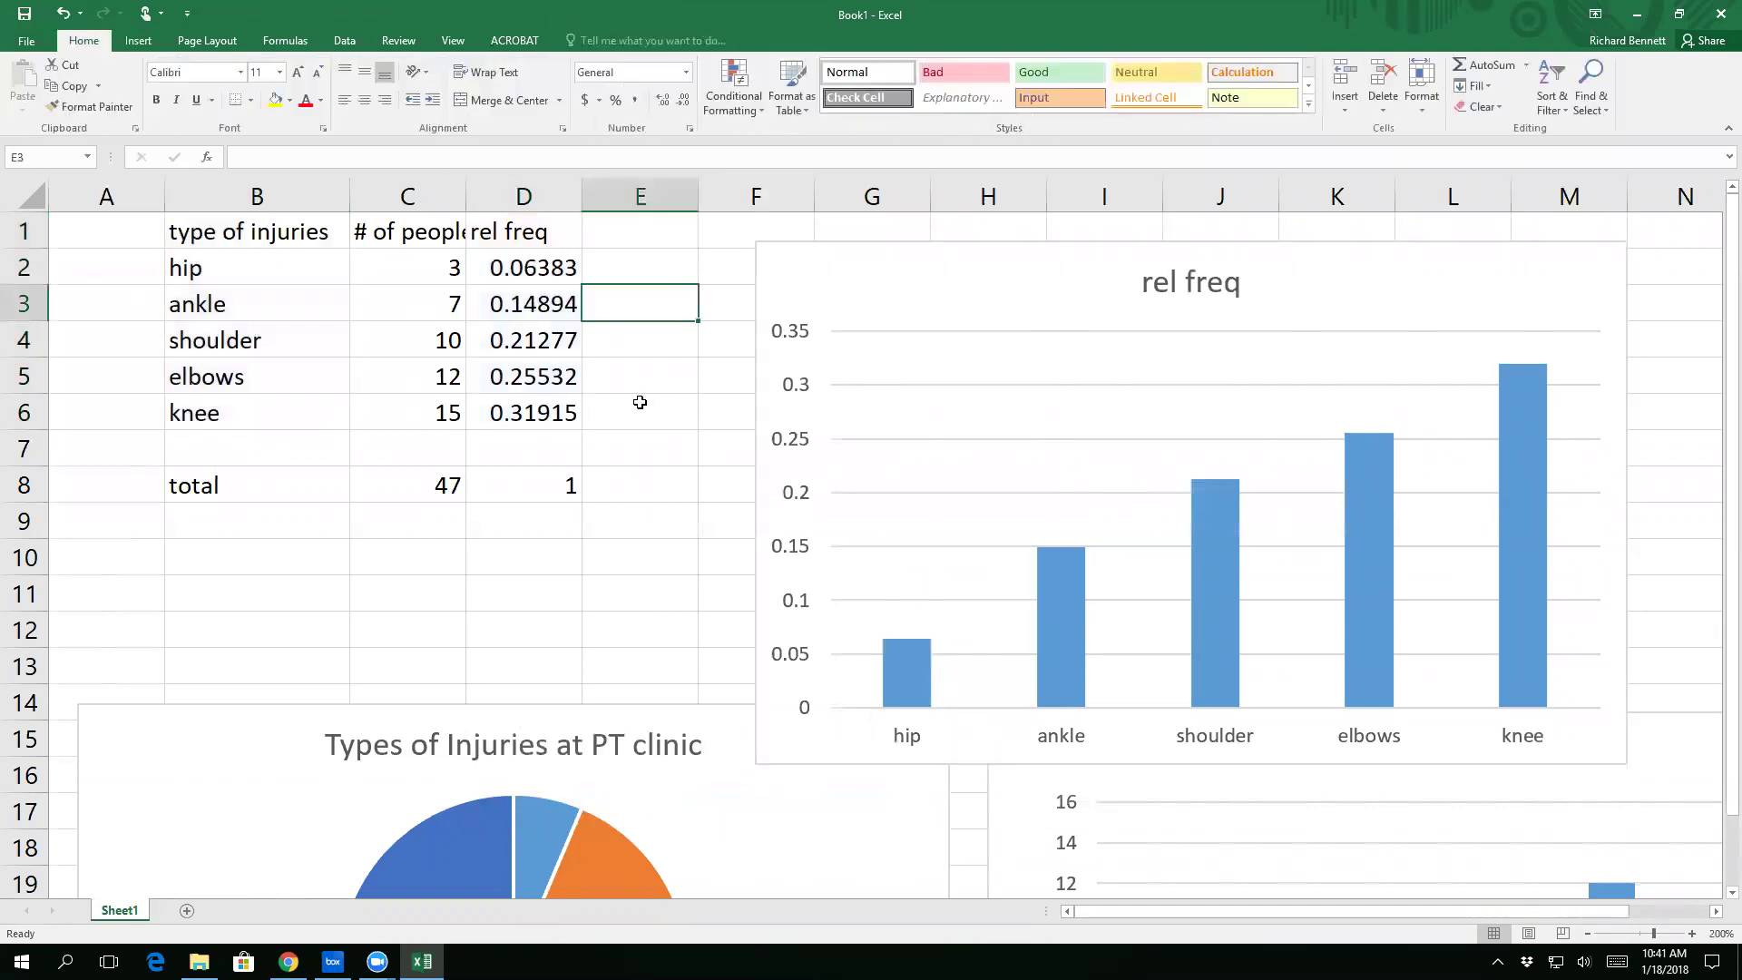
# Step: Format D1:D6 as percentages with two decimal places
pyautogui.moveTo(531, 234); pyautogui.dragTo(509, 408)
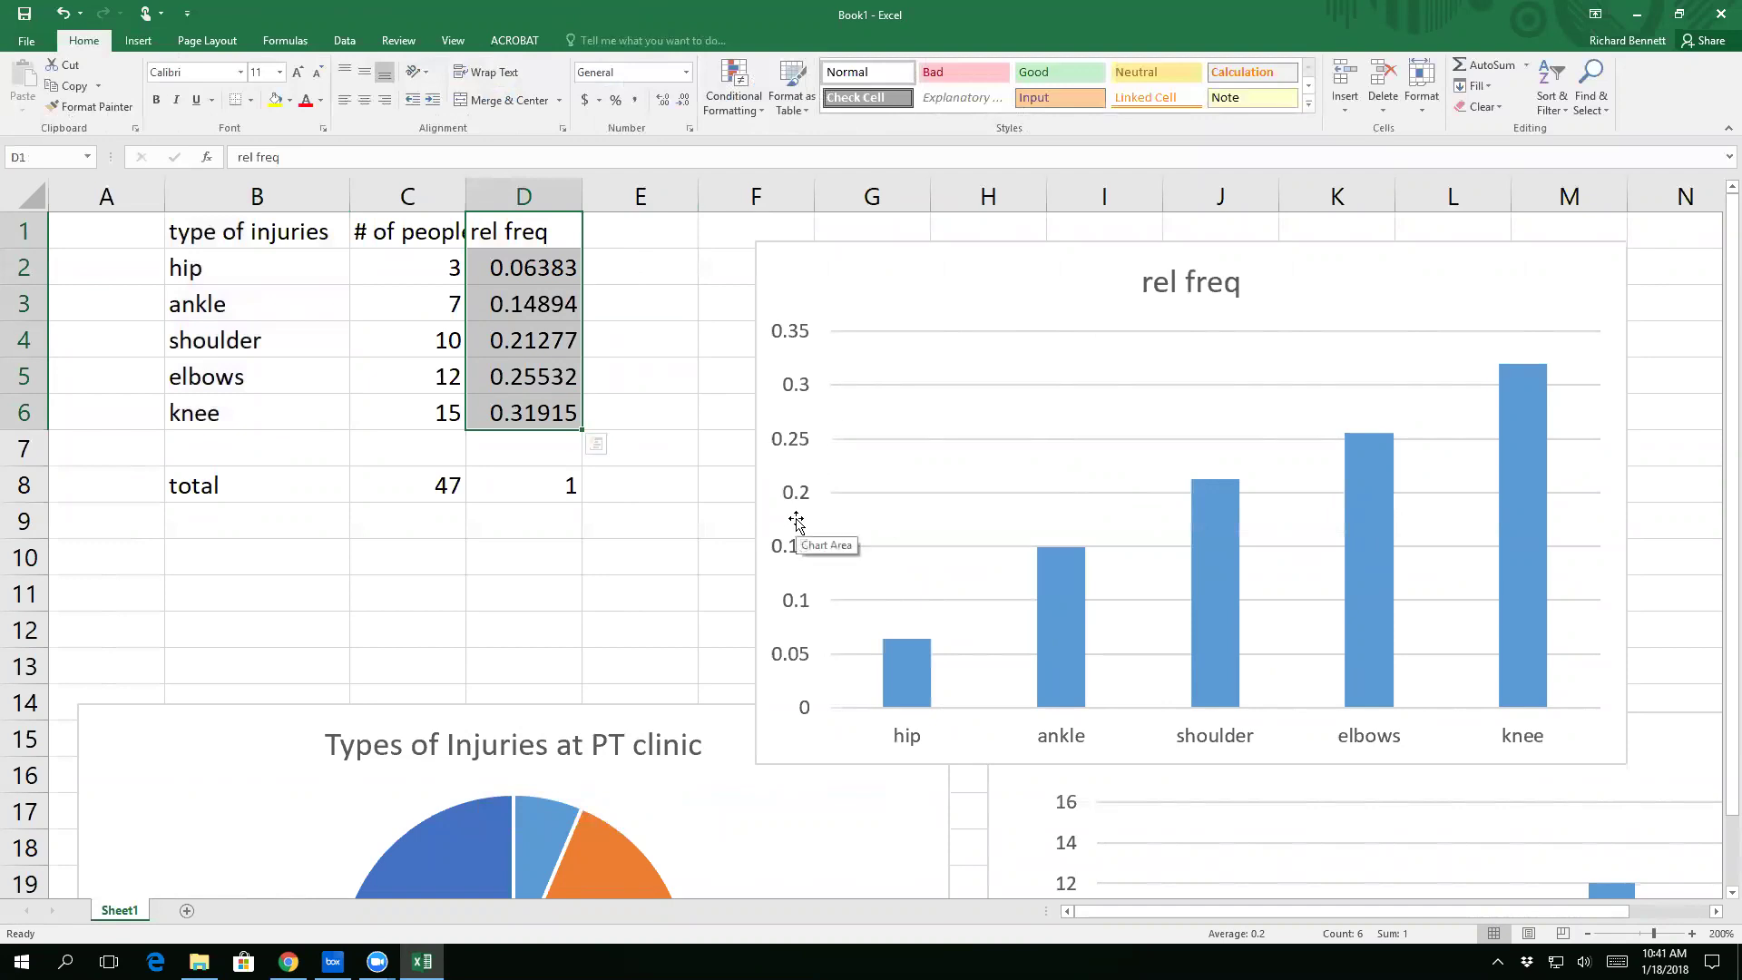
pyautogui.click(623, 104)
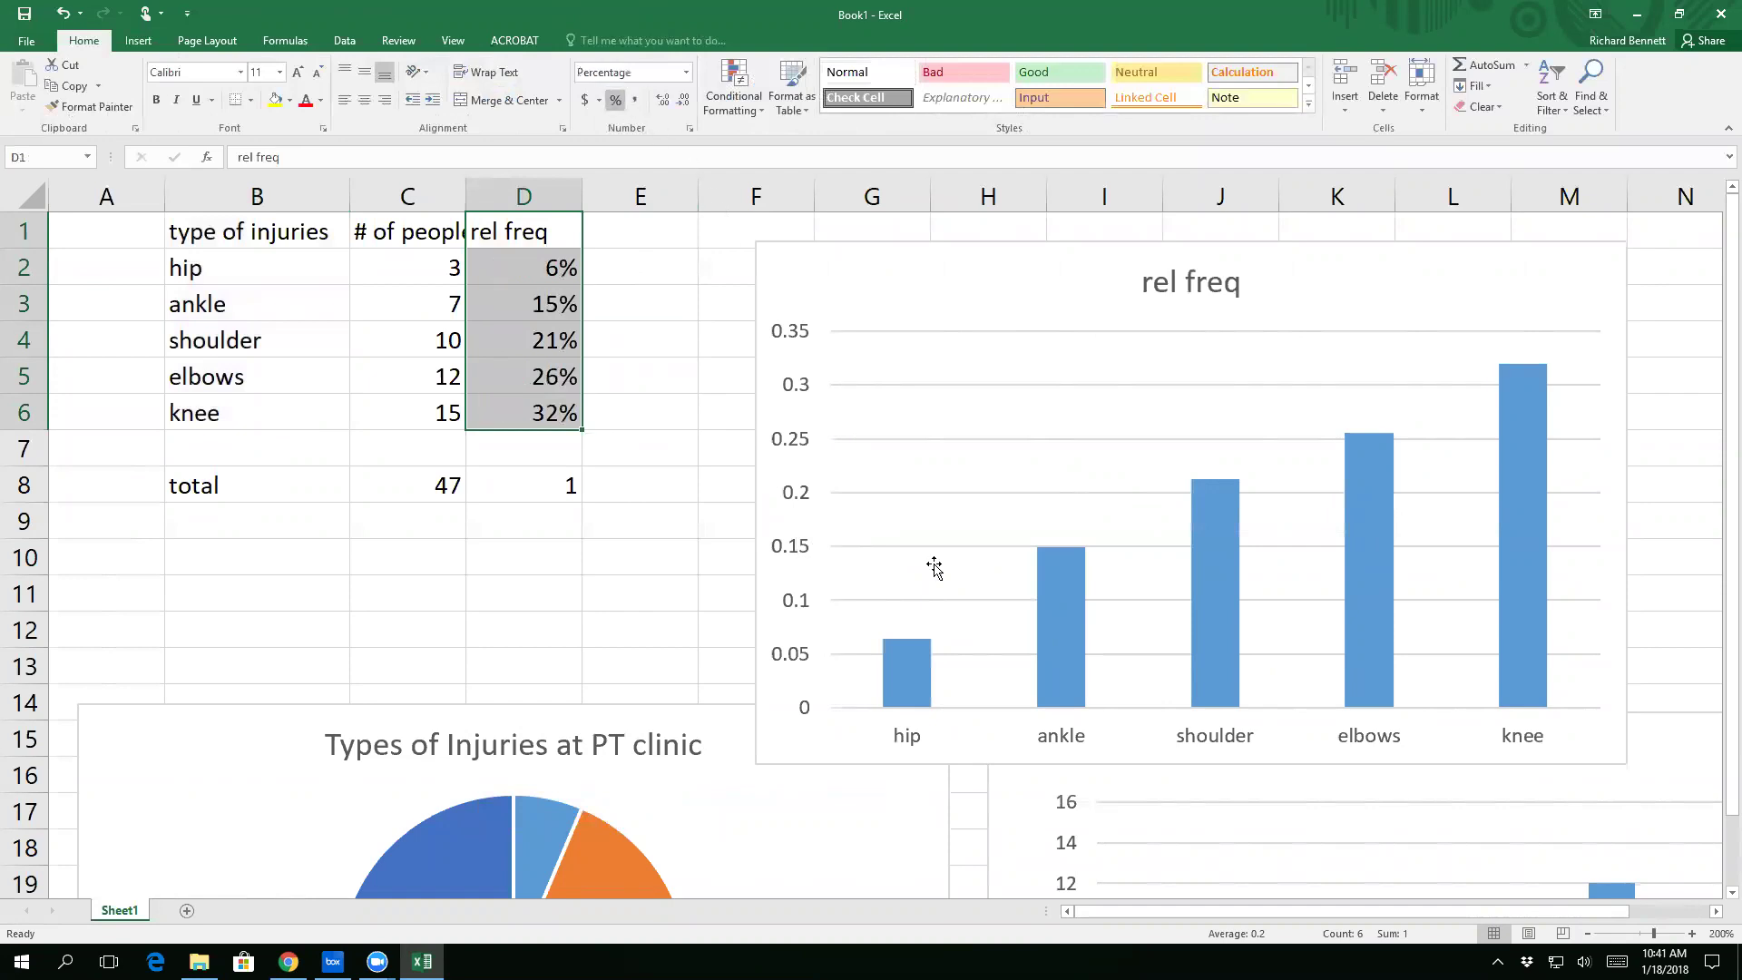
pyautogui.click(664, 93)
pyautogui.click(664, 93)
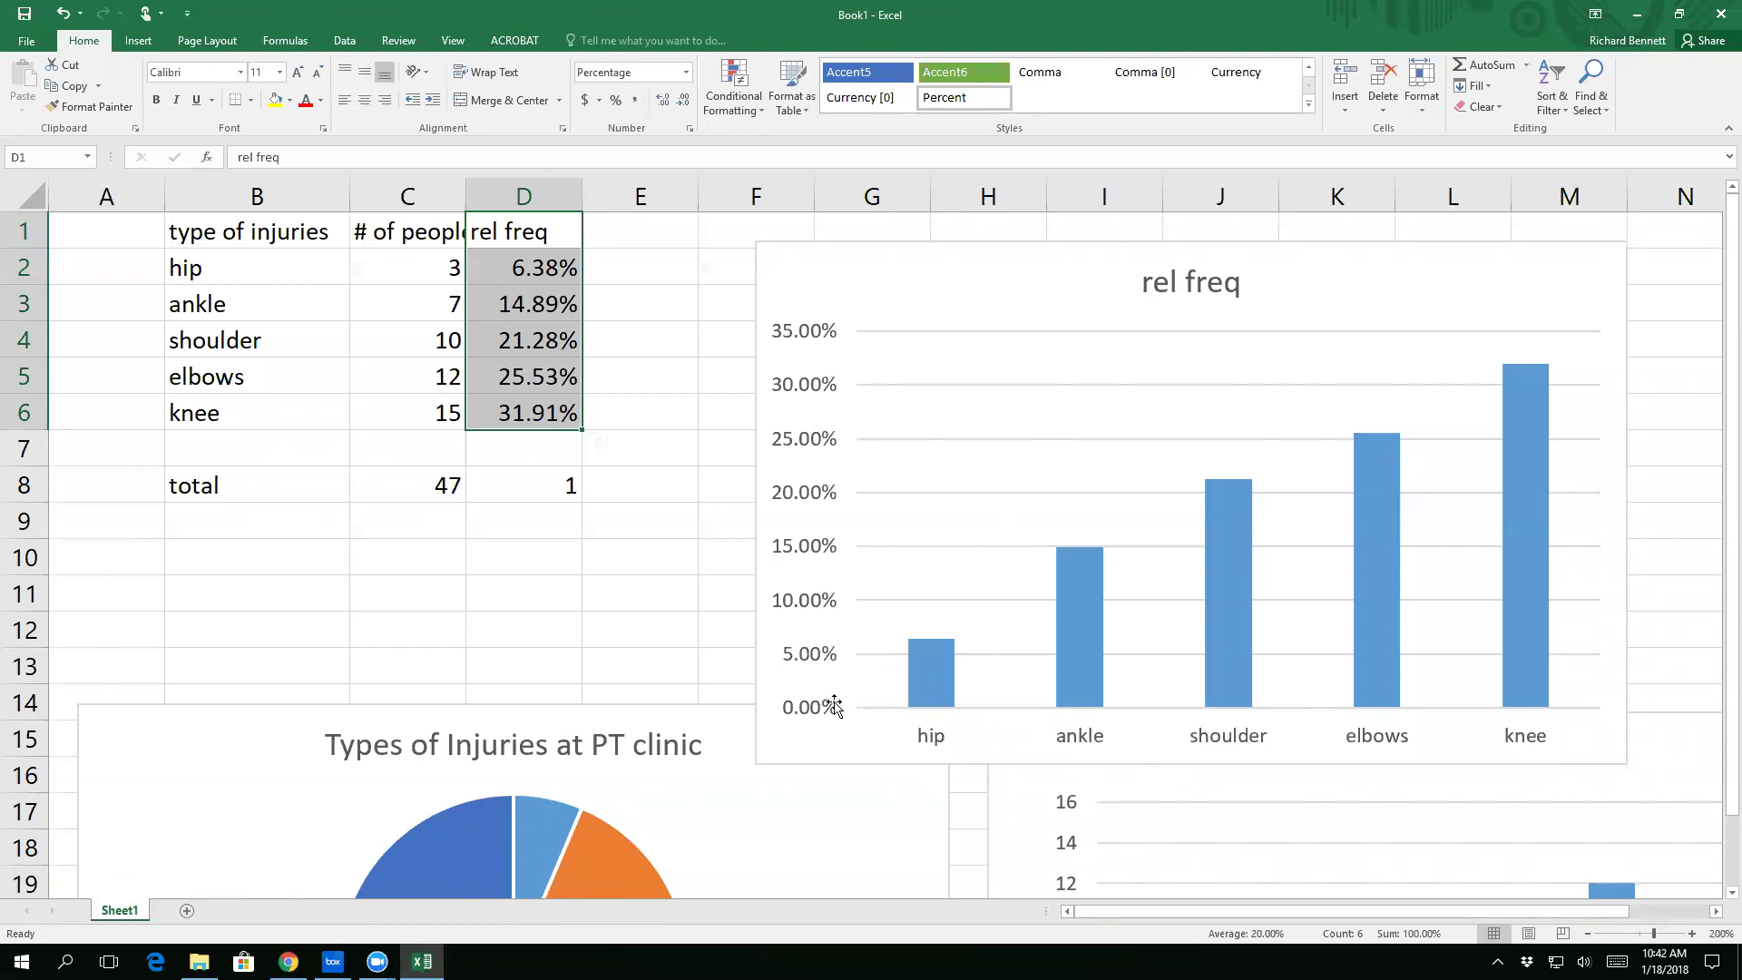
# Step: Change the title of the relative frequency chart to "Body part injured at PT clinic"
pyautogui.click(1247, 755)
pyautogui.click(1210, 283)
pyautogui.write('Biod')
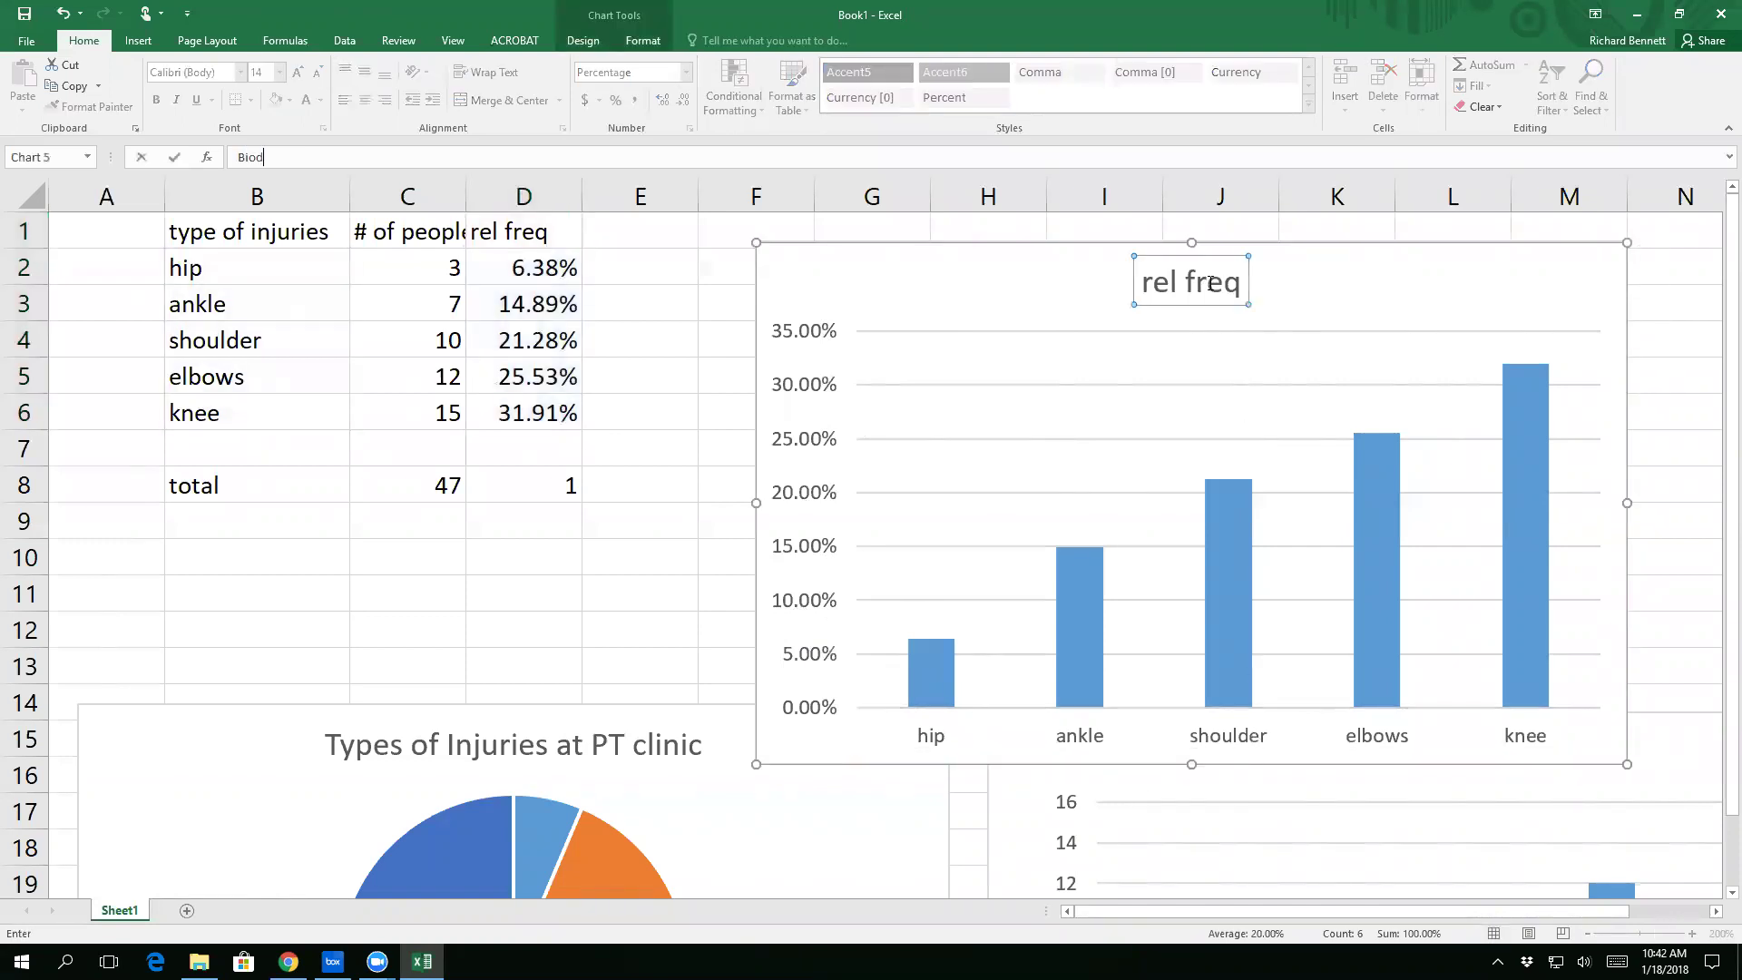
pyautogui.write('y part injured at PT clinic')
pyautogui.press('Return')
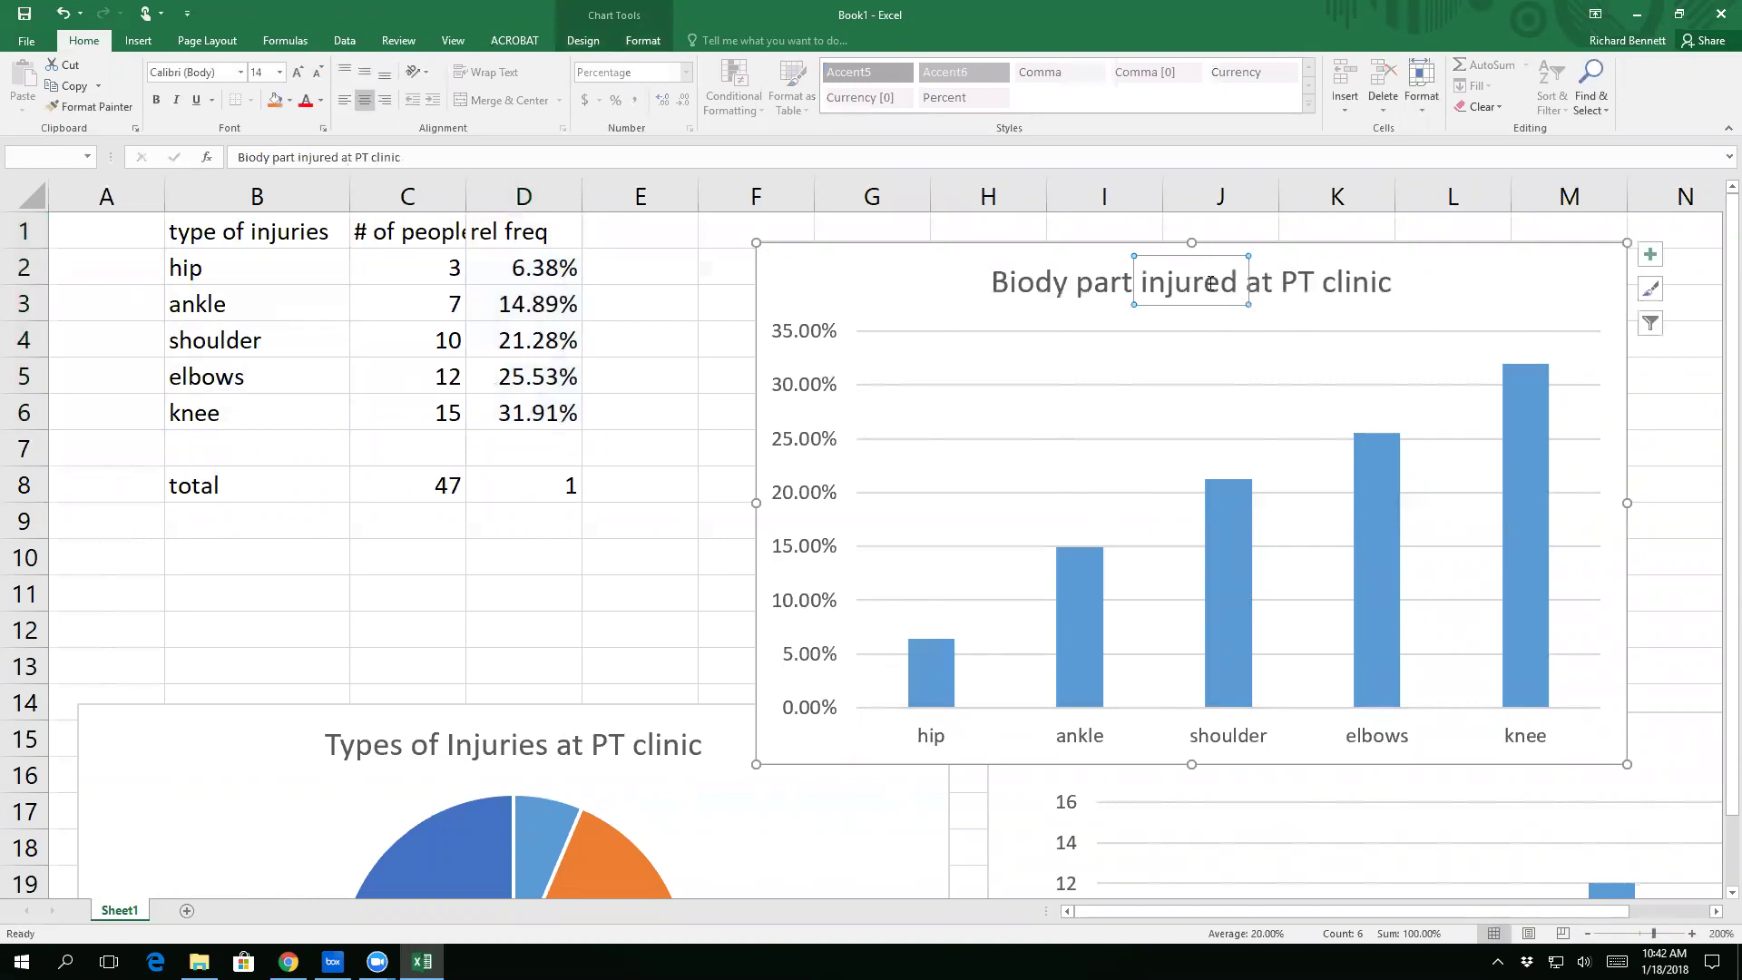
pyautogui.click(256, 157)
pyautogui.press('BackSpace')
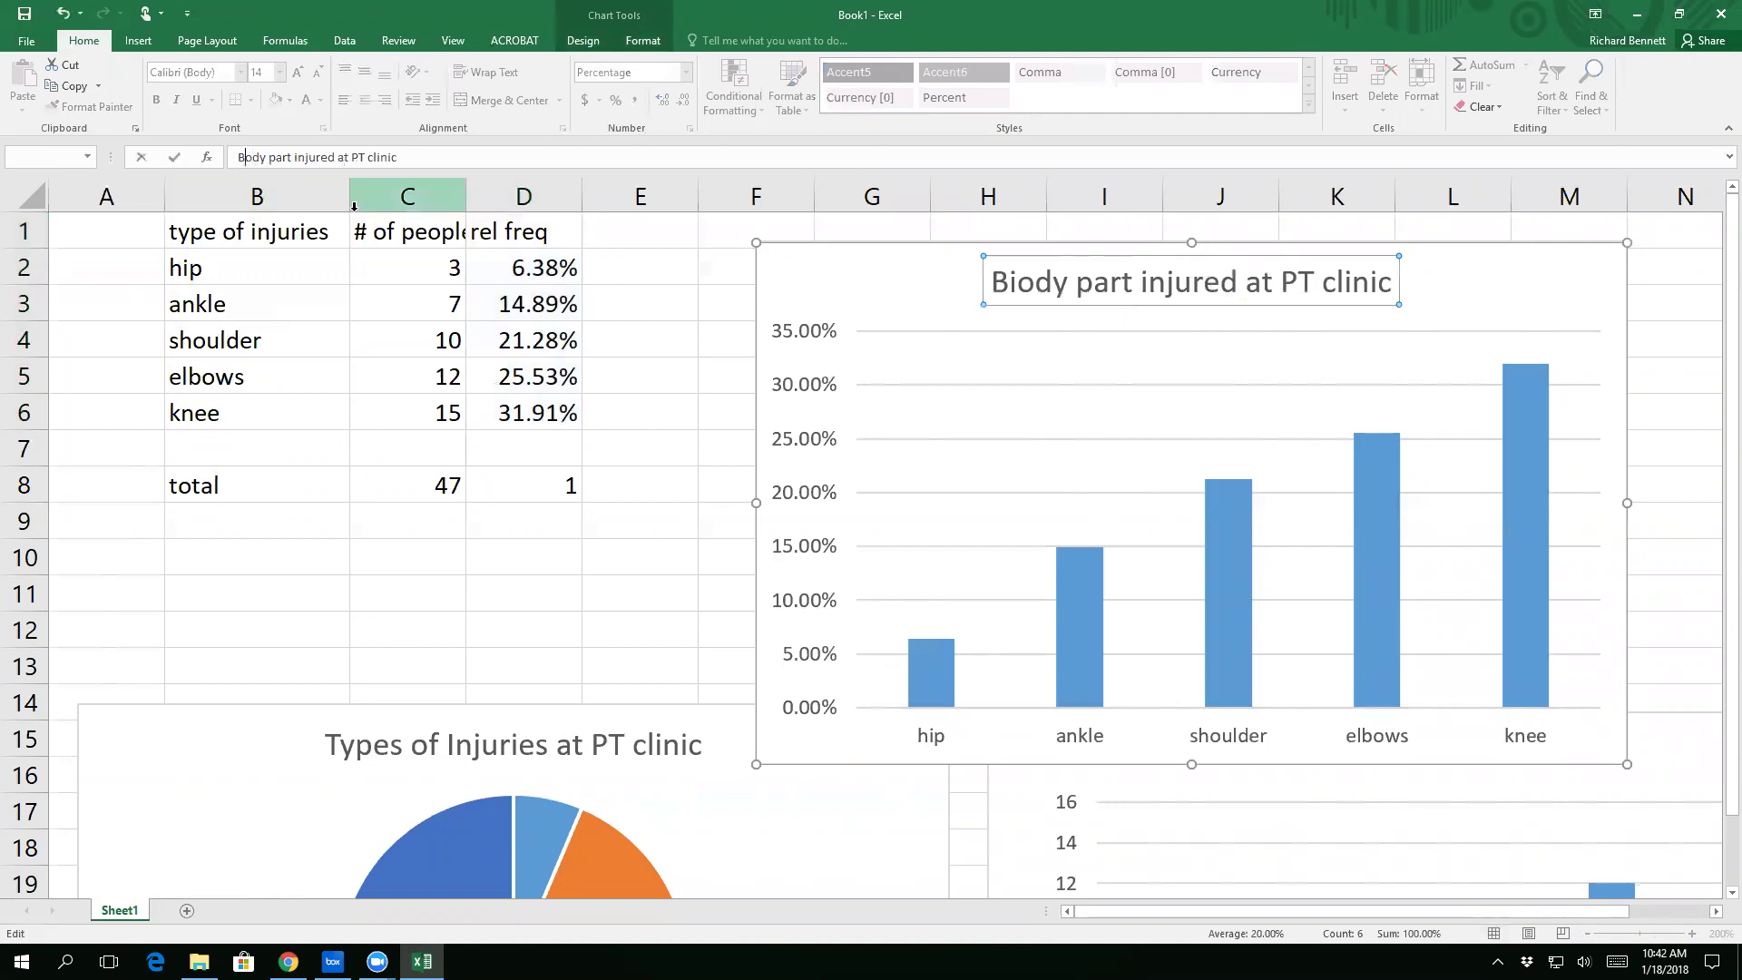
pyautogui.click(633, 480)
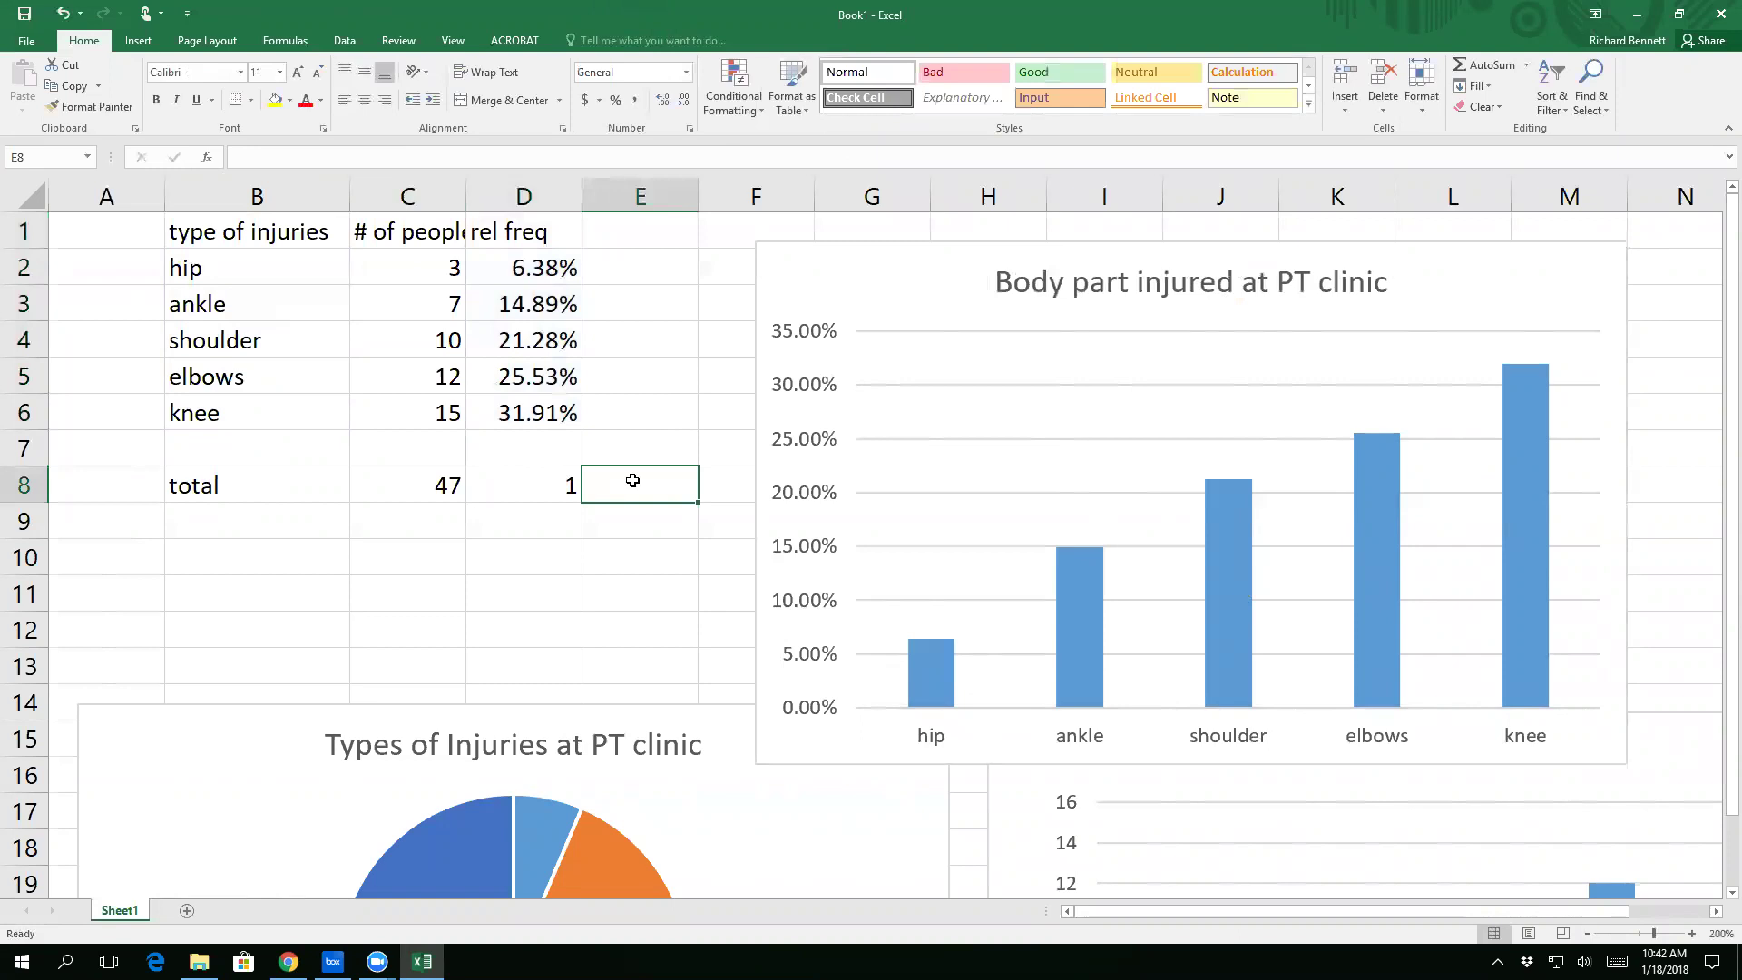
# Step: Set the number format of D1:D6 to General
pyautogui.moveTo(531, 234); pyautogui.dragTo(535, 413)
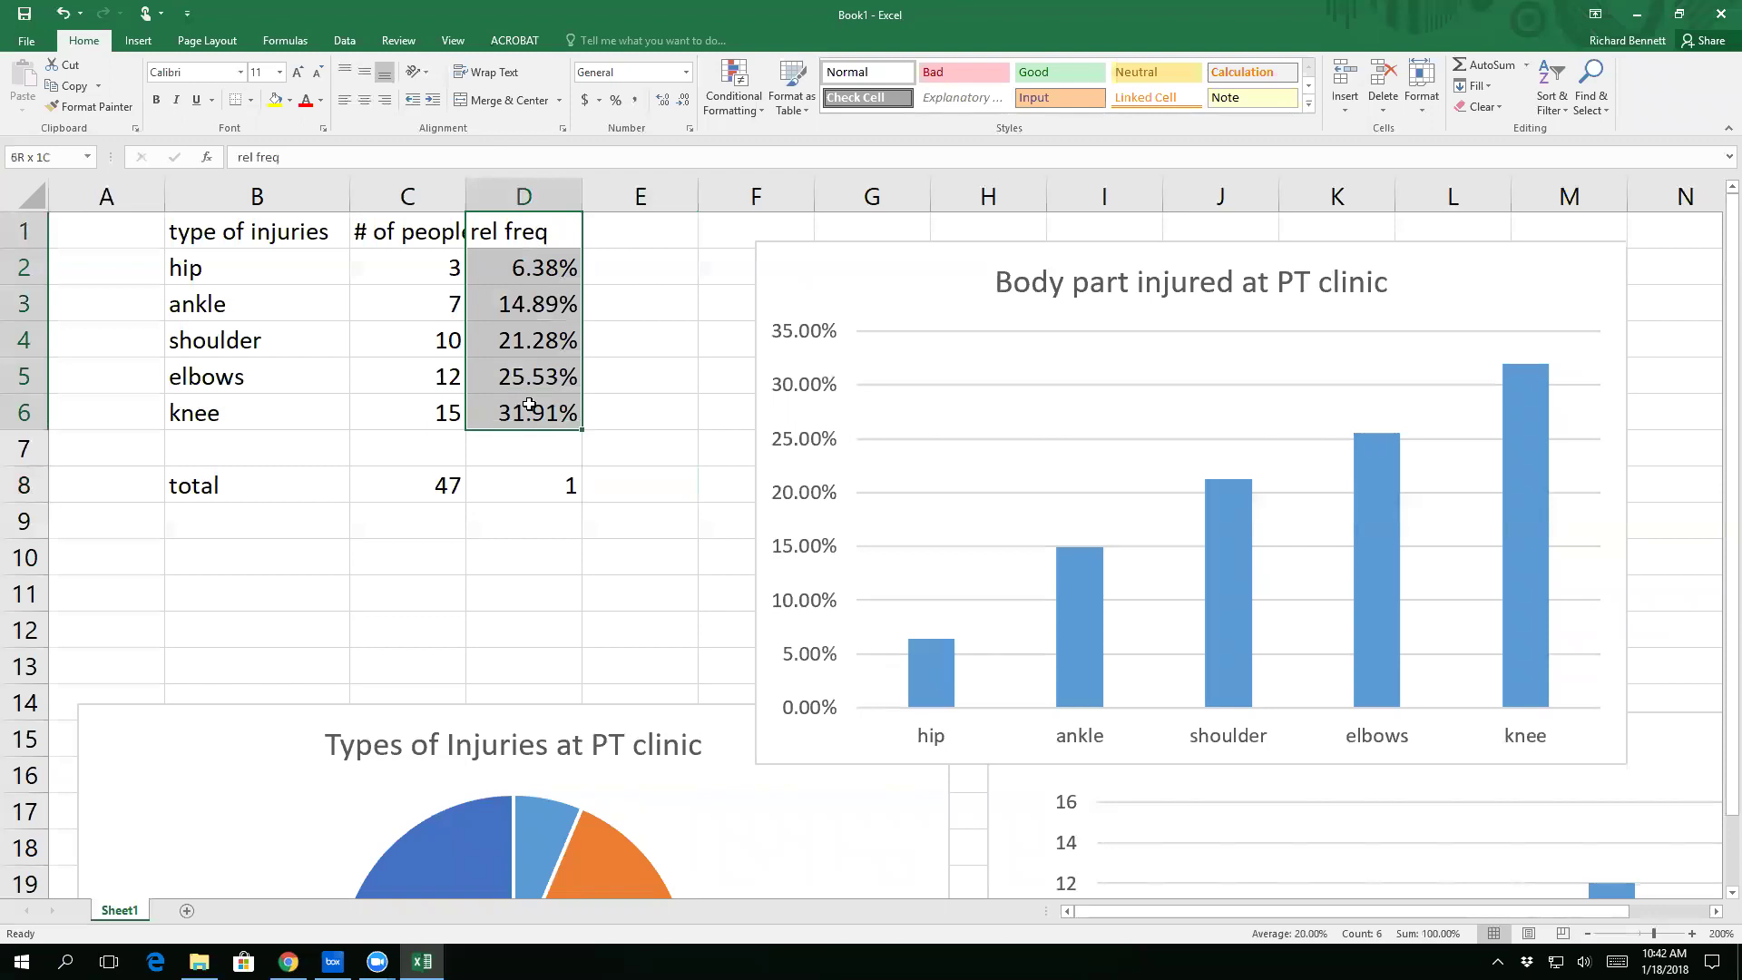
pyautogui.click(687, 71)
pyautogui.click(642, 100)
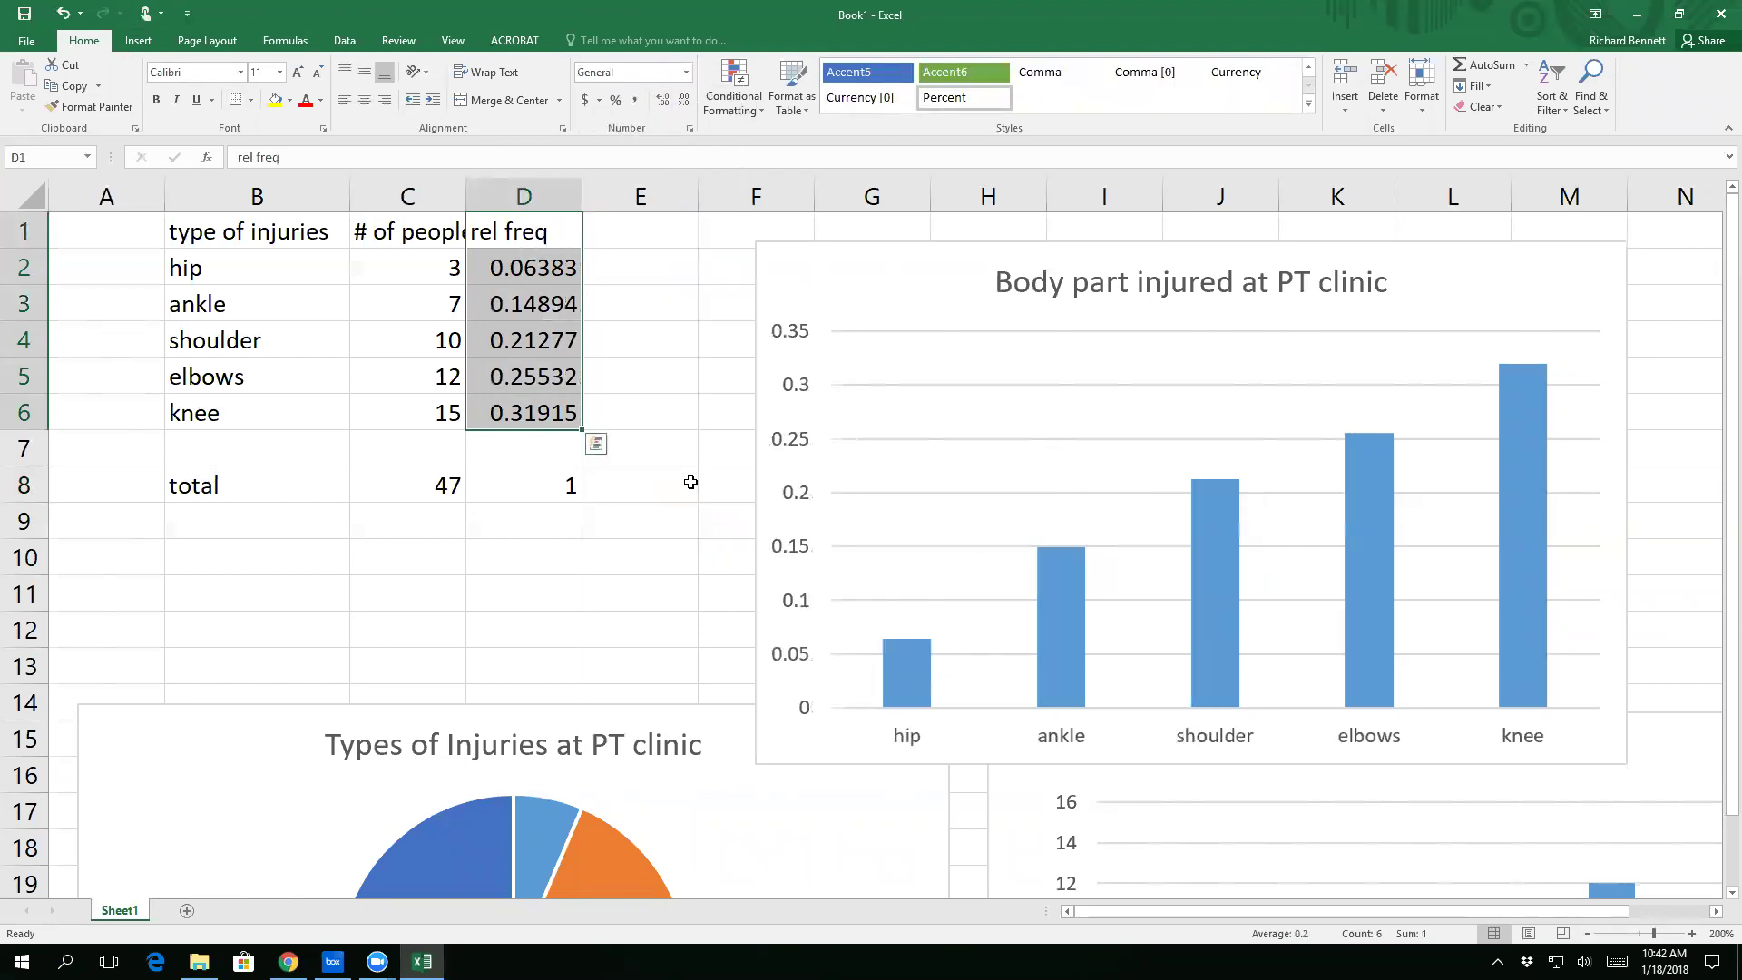
# Step: Format the relative frequencies in D1:D6 as percentages with one decimal place
pyautogui.click(615, 101)
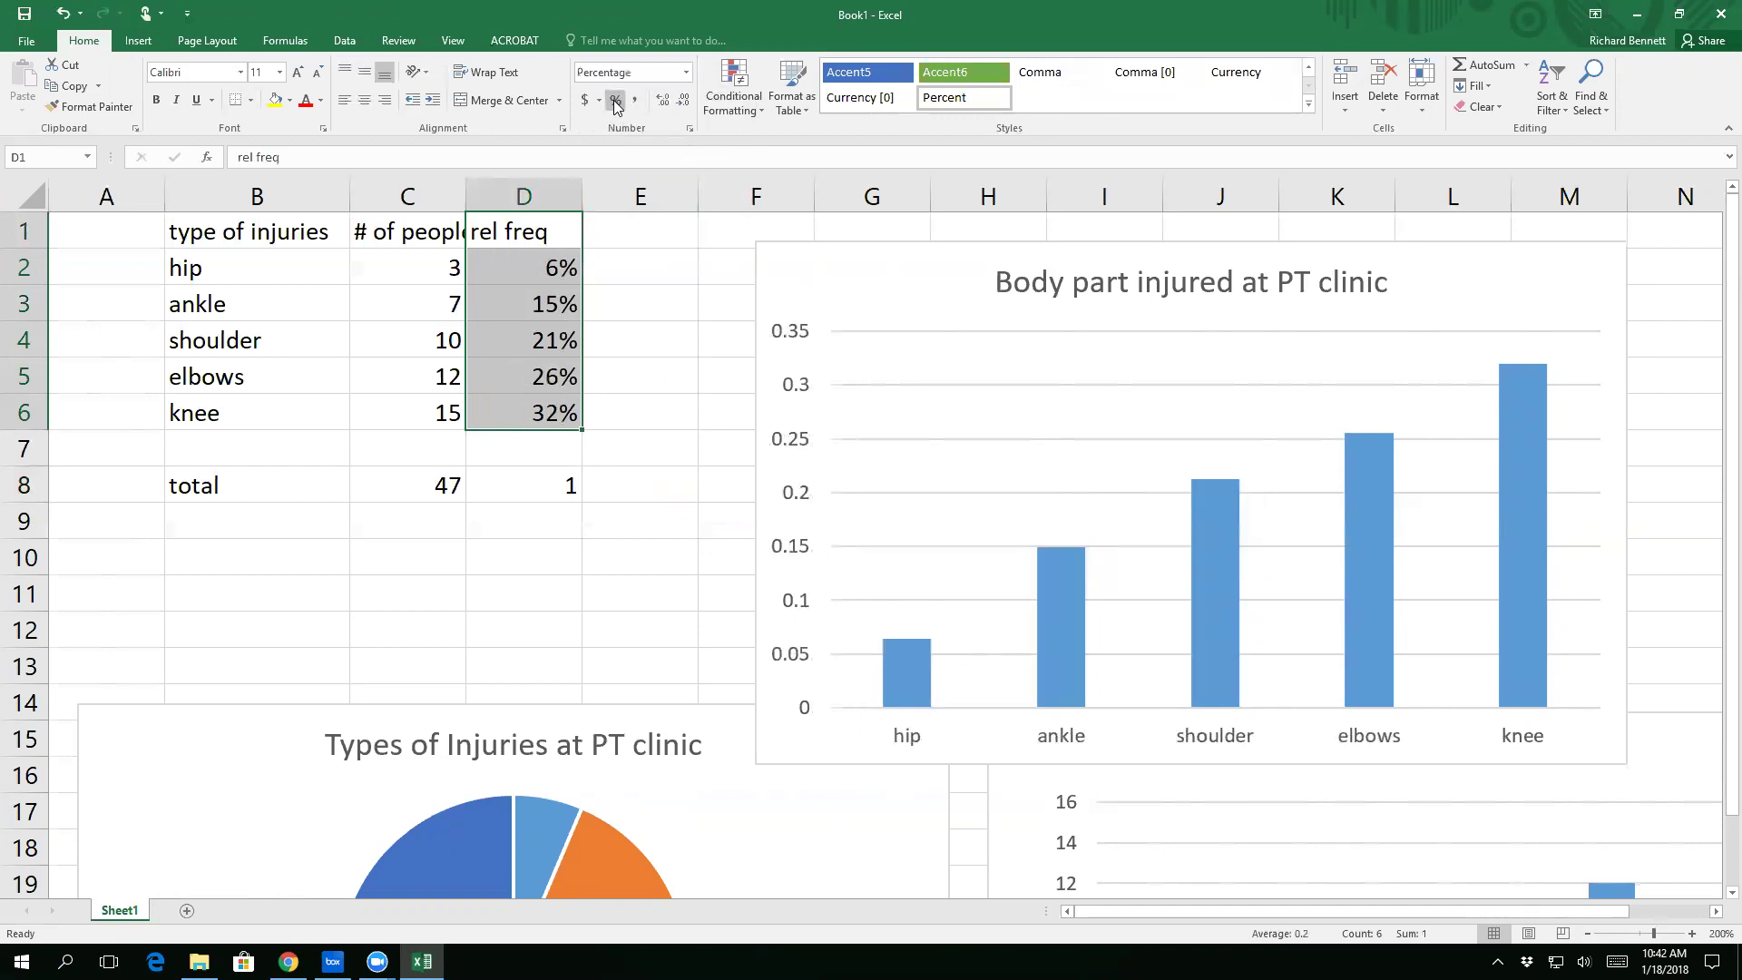
pyautogui.click(662, 101)
pyautogui.click(662, 102)
pyautogui.click(662, 102)
pyautogui.click(662, 101)
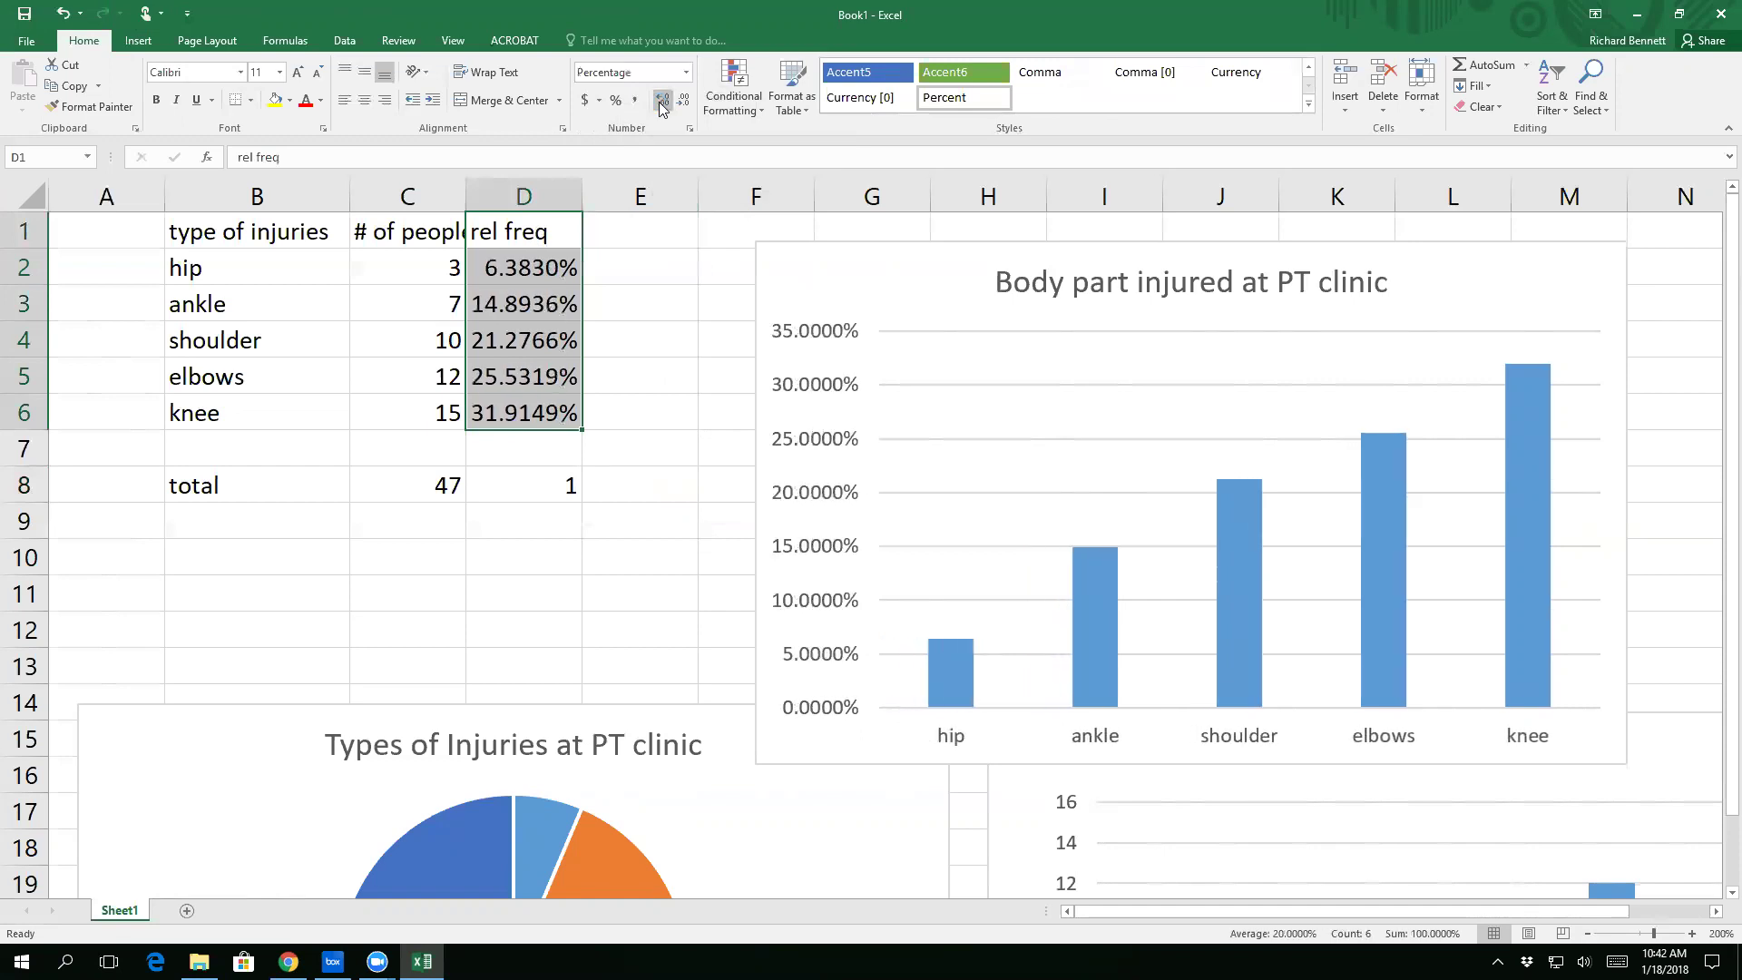
pyautogui.click(663, 102)
pyautogui.click(662, 103)
pyautogui.click(684, 103)
pyautogui.click(684, 102)
pyautogui.click(684, 102)
pyautogui.click(684, 103)
pyautogui.click(684, 102)
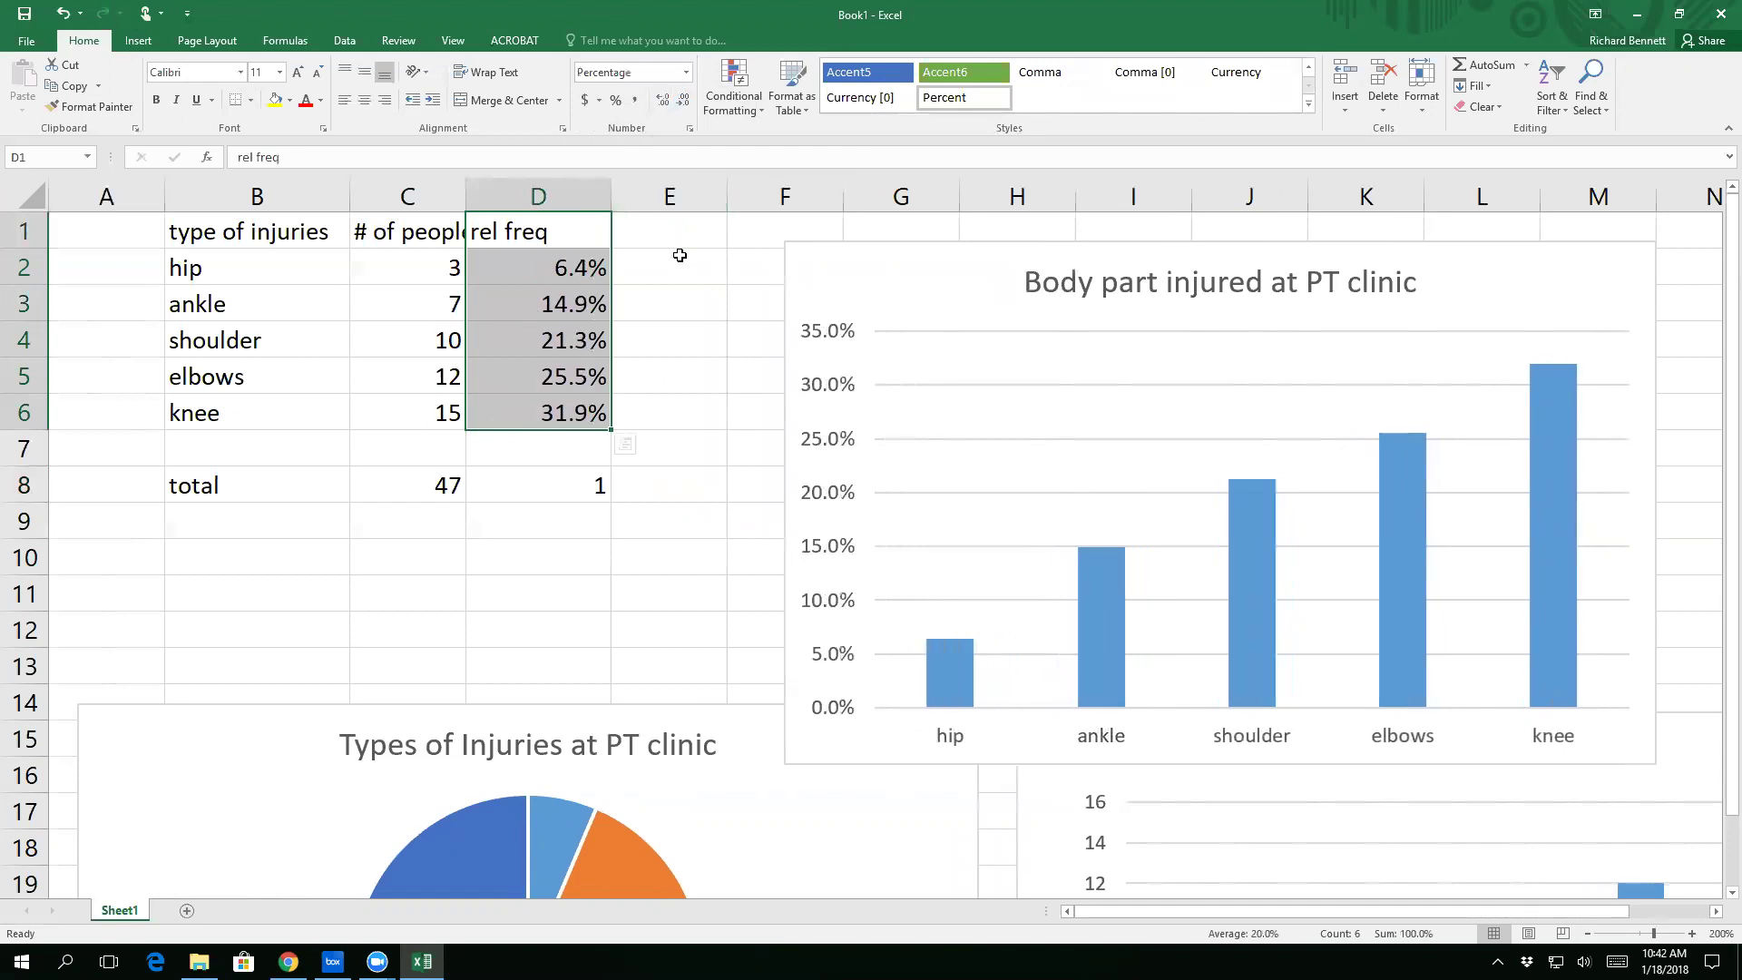
pyautogui.click(674, 308)
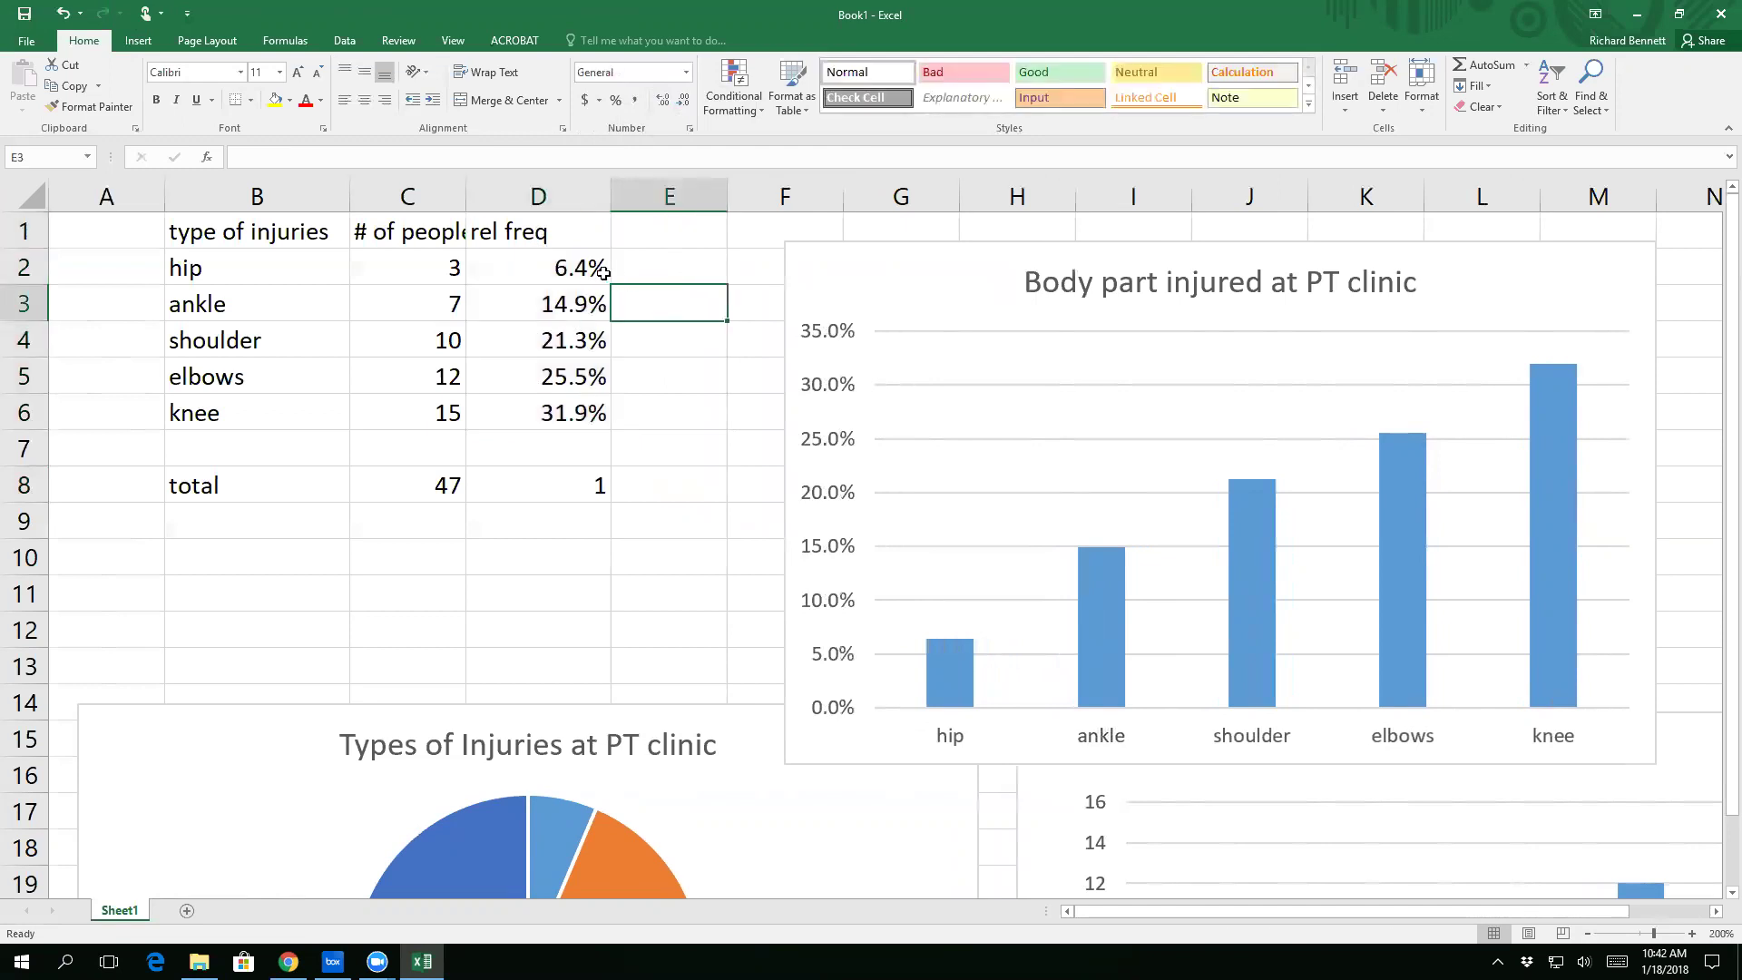
# Step: Re-enter the relative frequency formula =C2/$C$8 in D2, keeping the reference to the total absolute
pyautogui.click(570, 268)
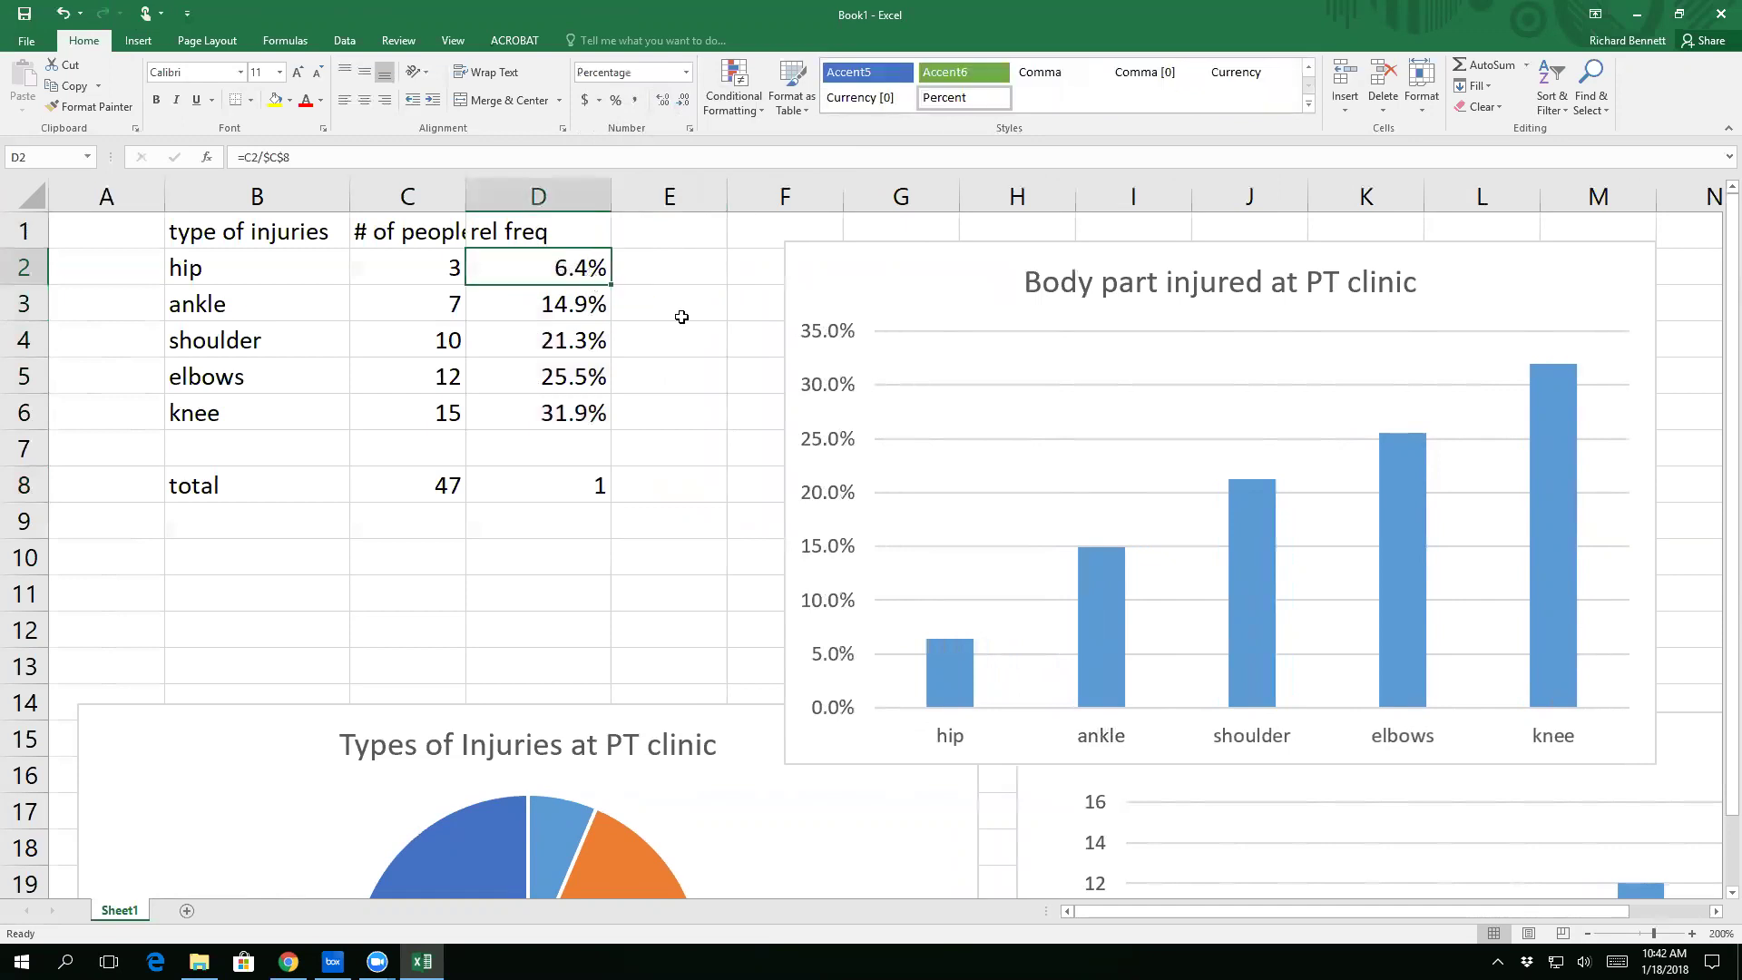
pyautogui.write('=')
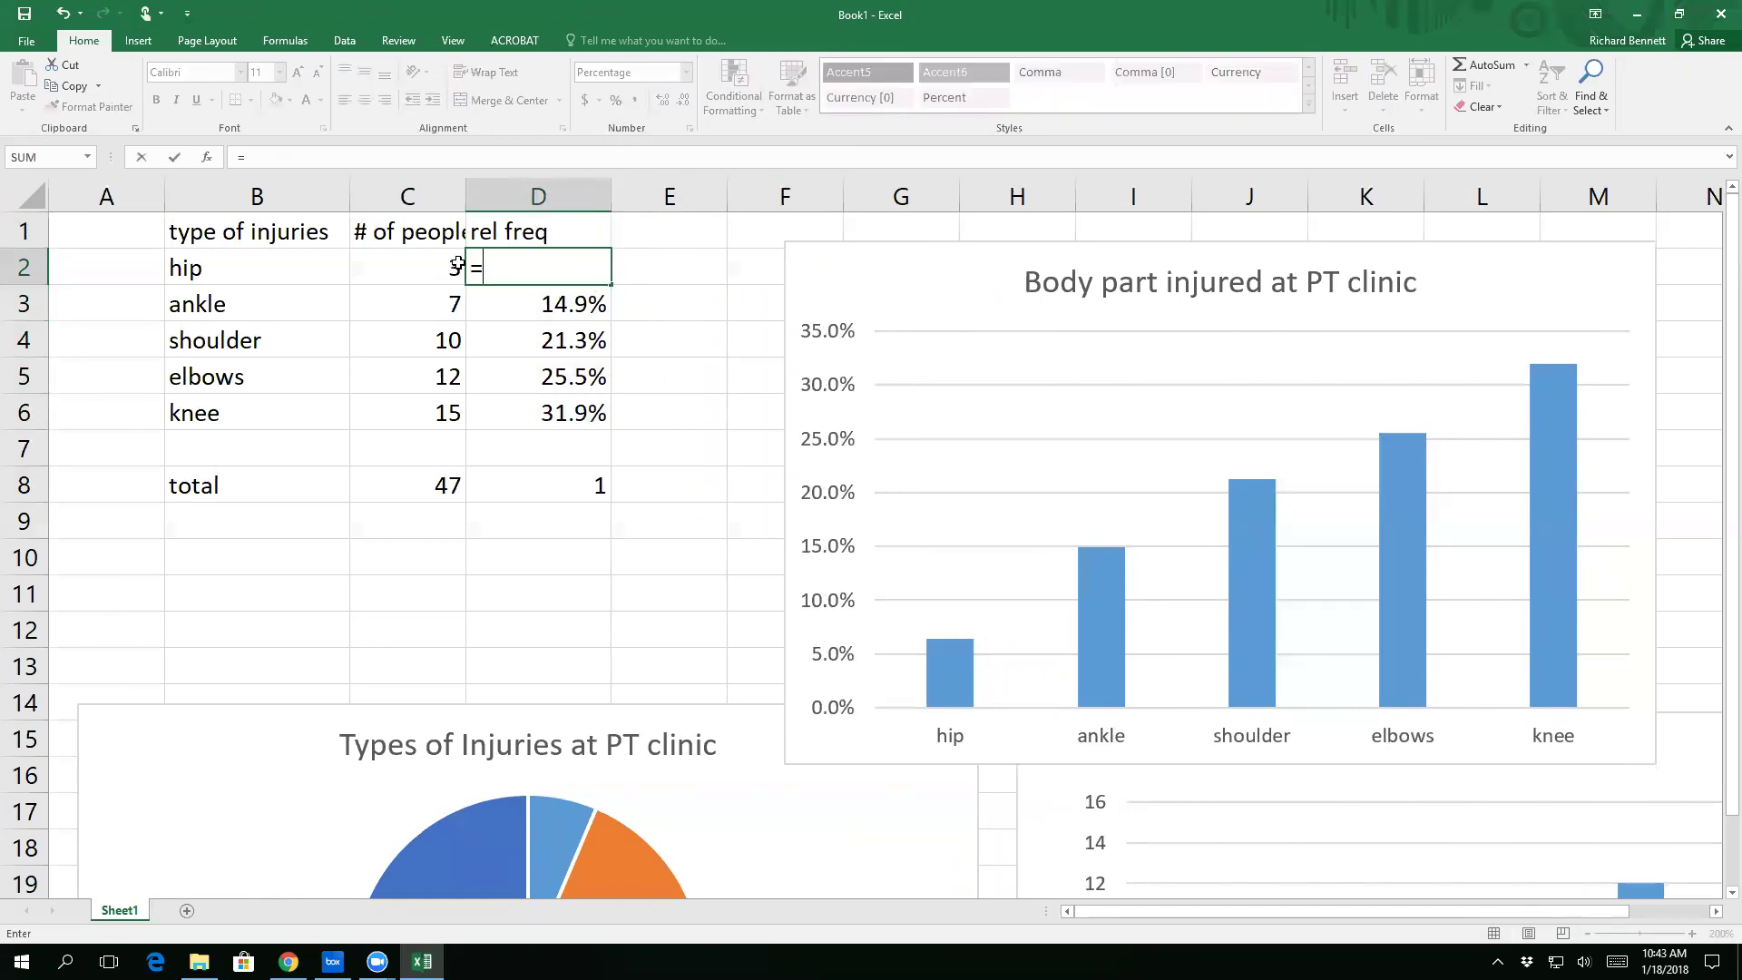
pyautogui.click(457, 264)
pyautogui.write('/')
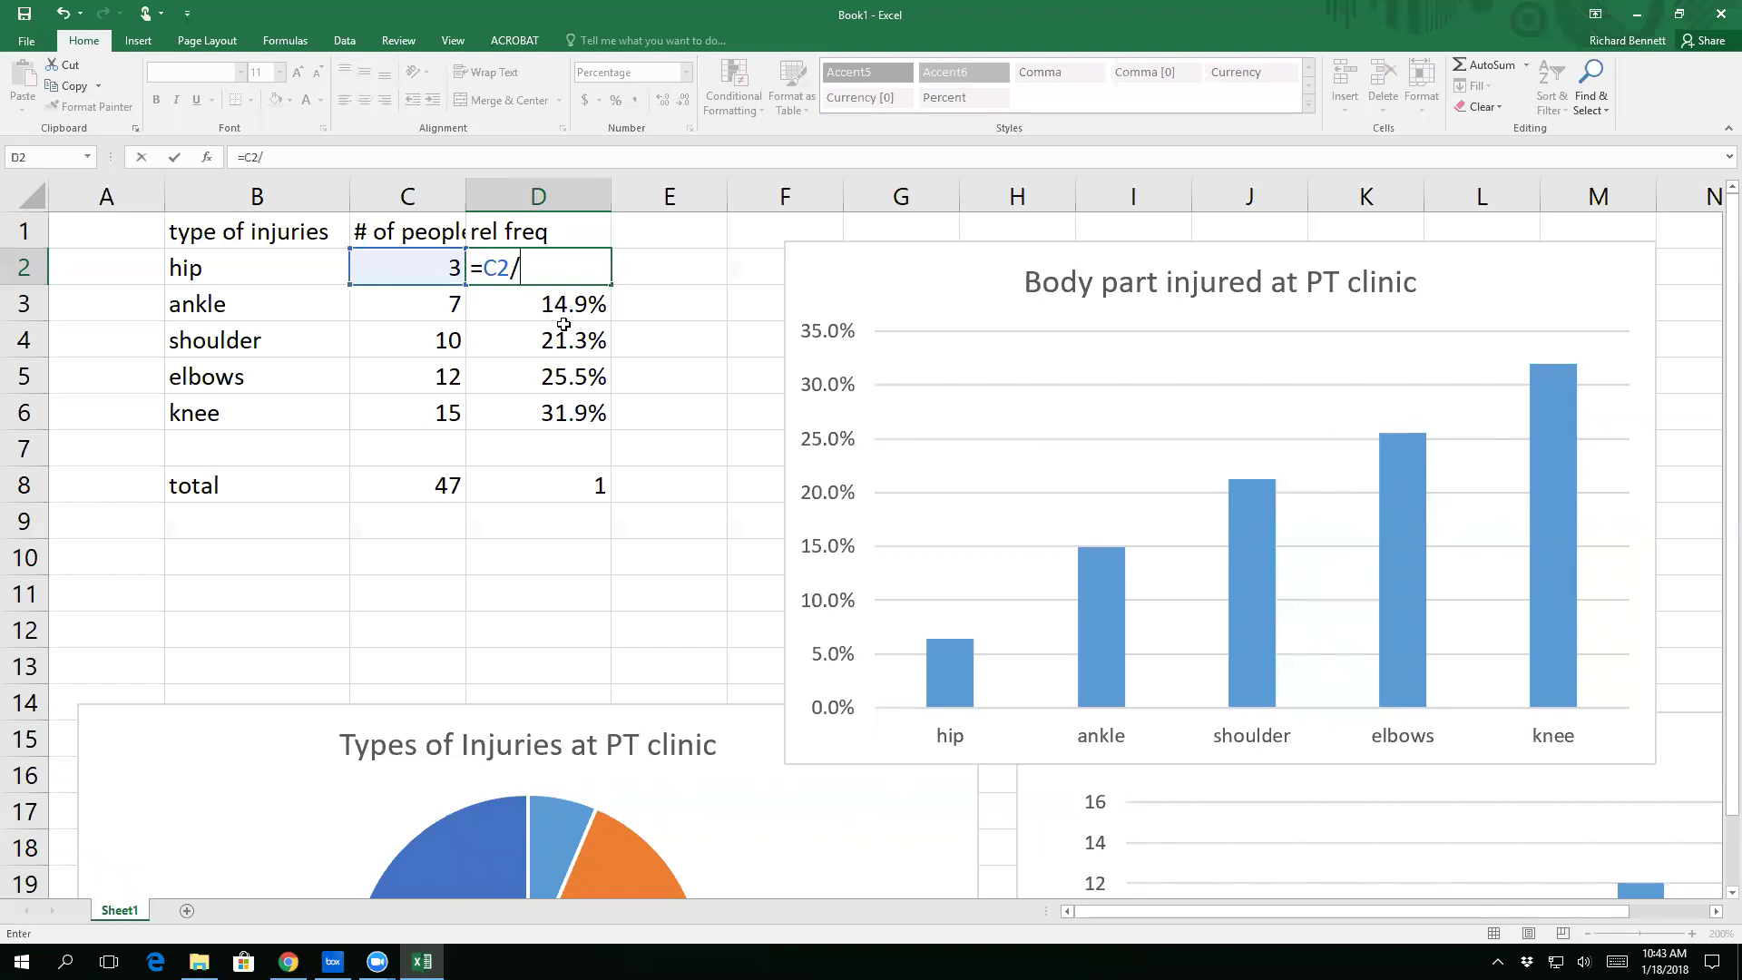
pyautogui.click(431, 489)
pyautogui.press('F4')
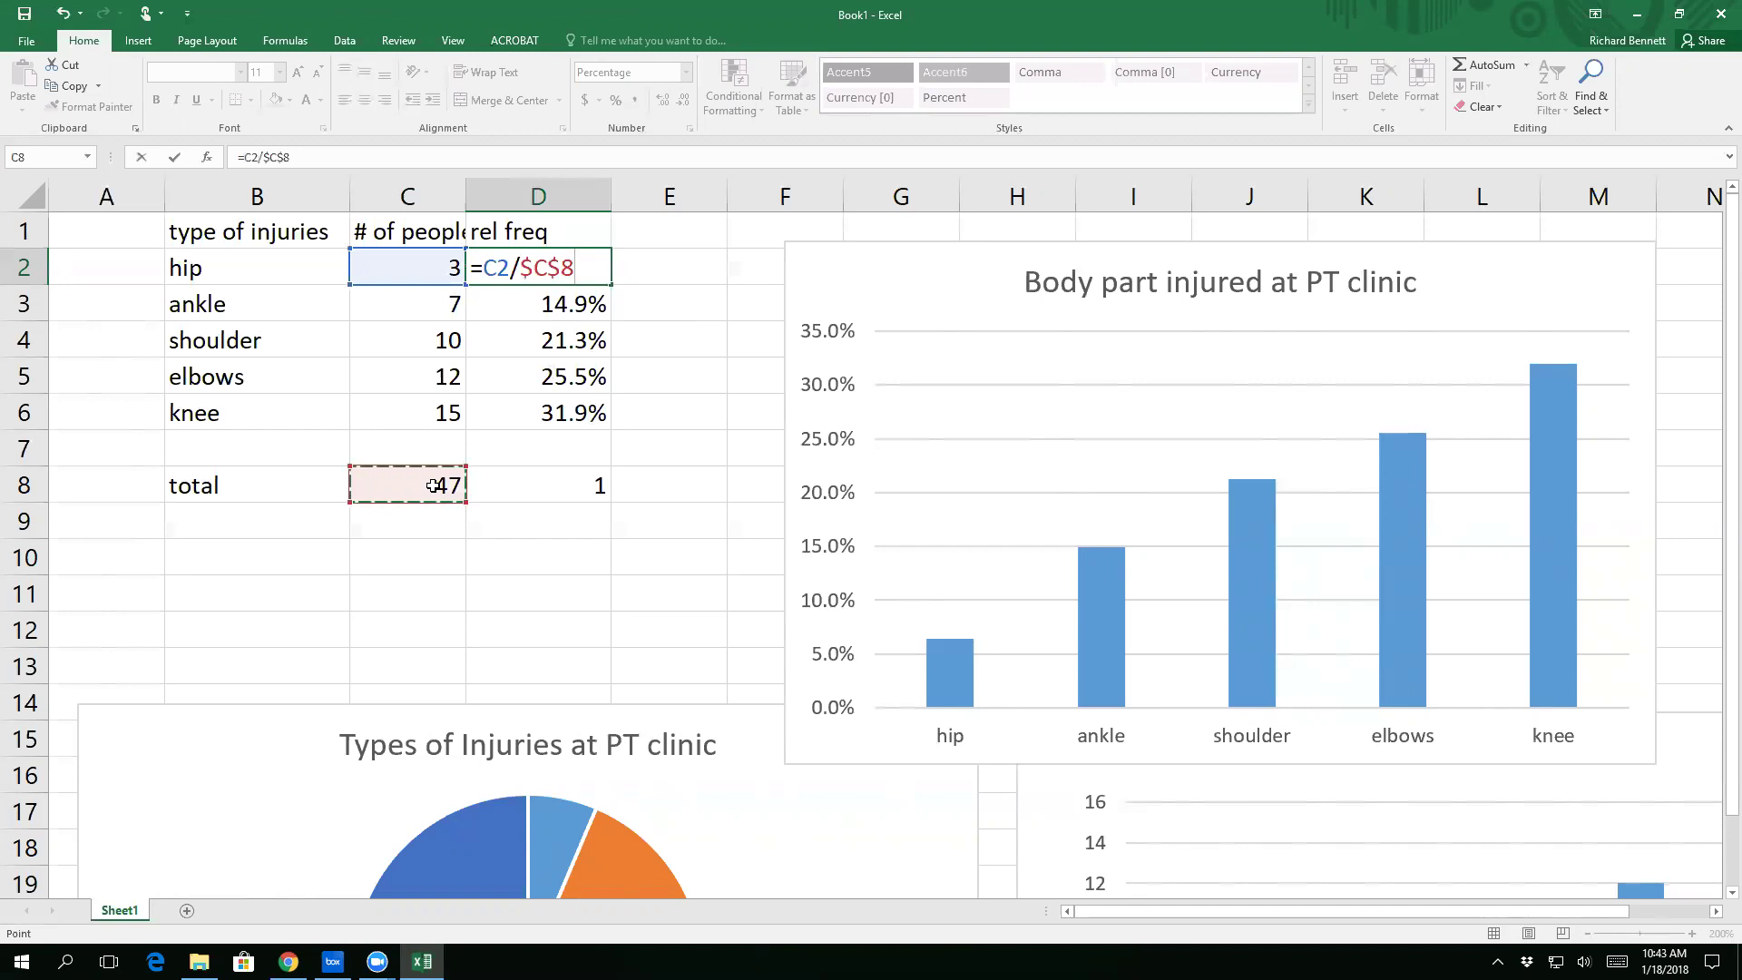
pyautogui.press('Return')
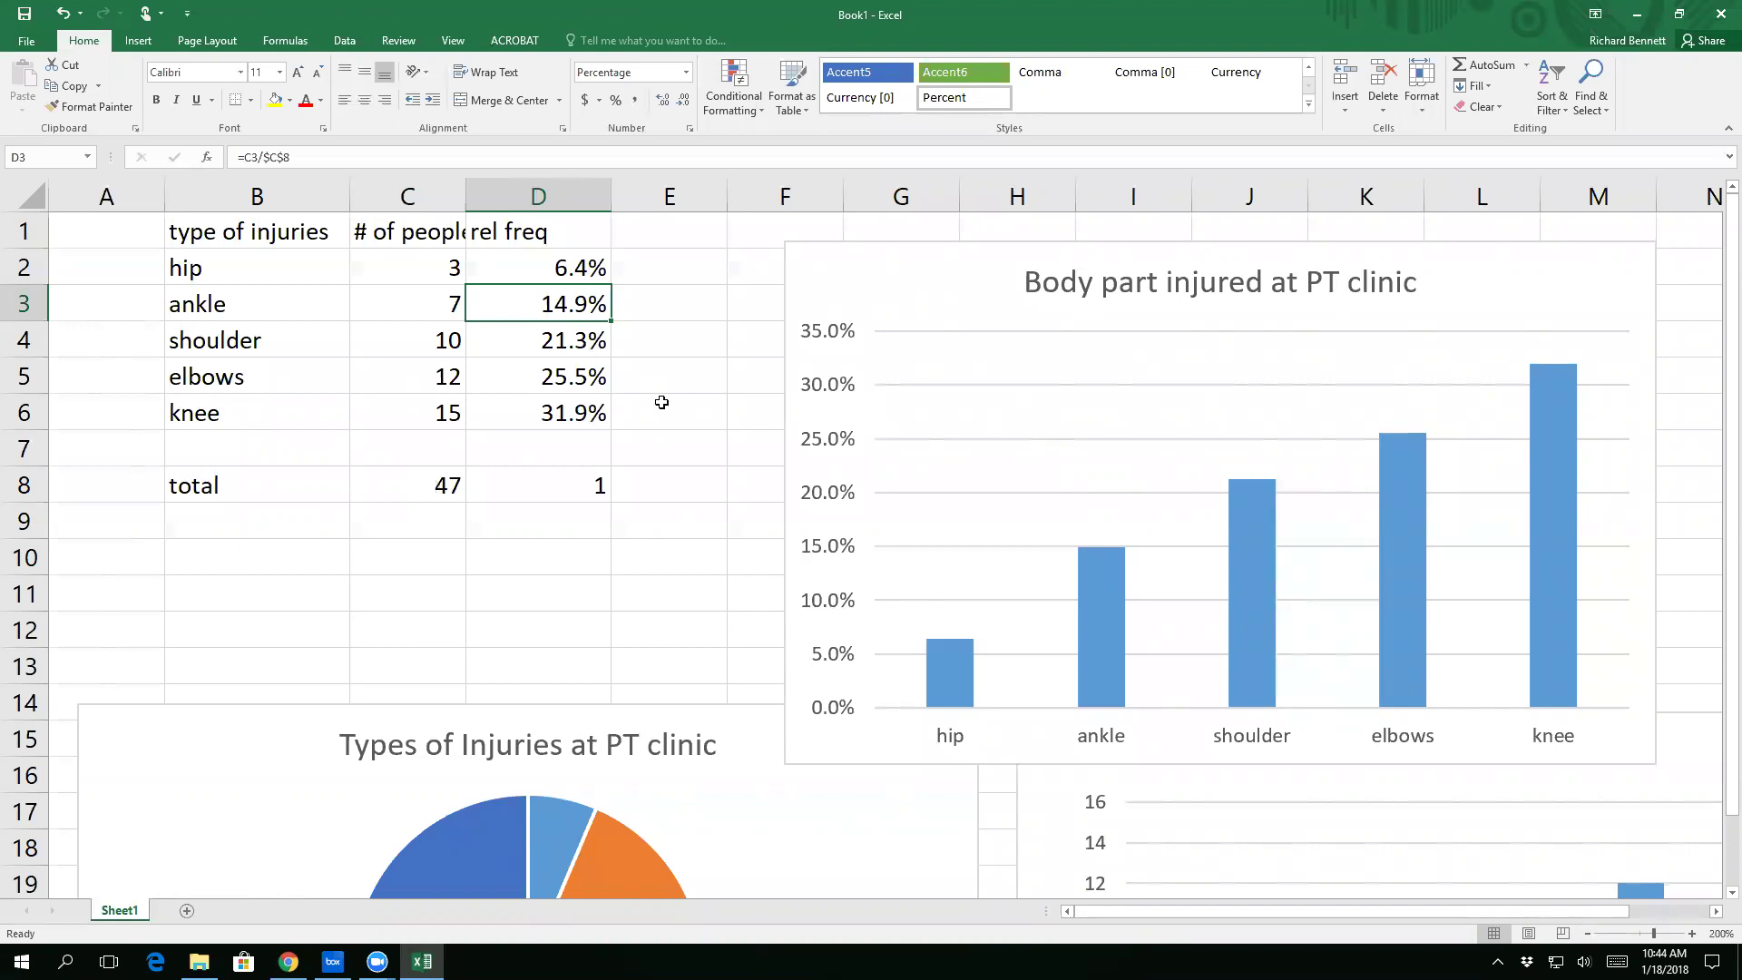
# Step: Add the heading "cum freq" in E1 and enter the formula =C2 in E2
pyautogui.click(667, 222)
pyautogui.write('cum')
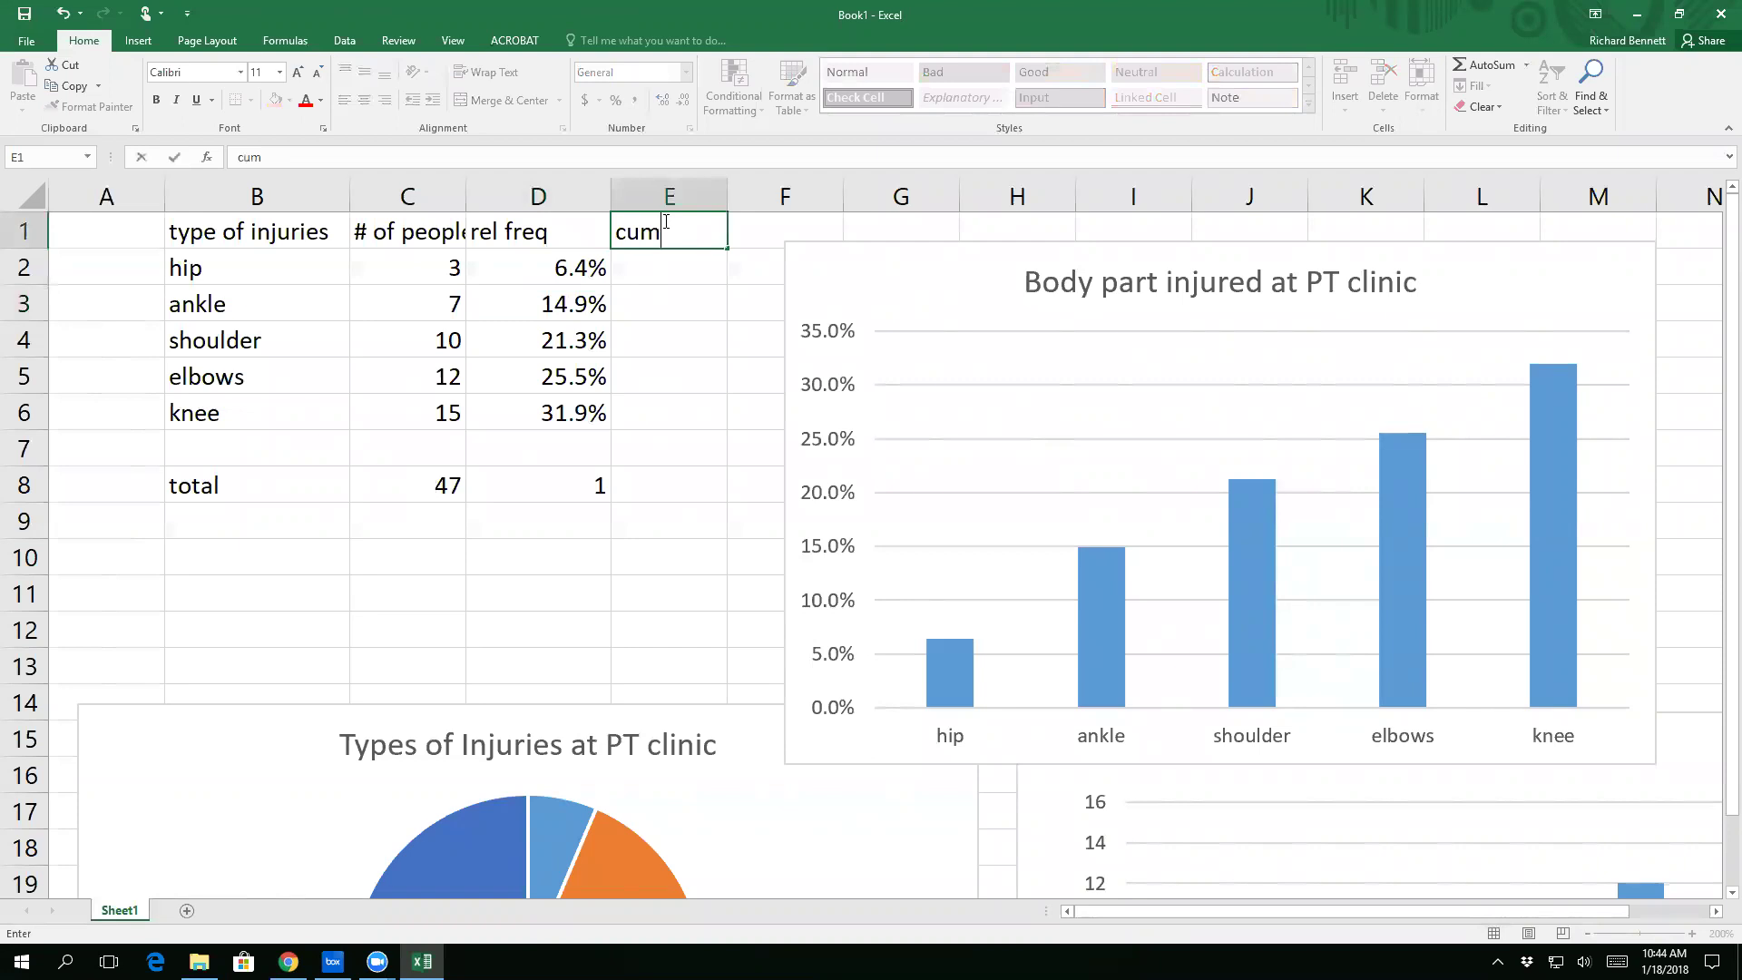
pyautogui.write(' freq')
pyautogui.press('Return')
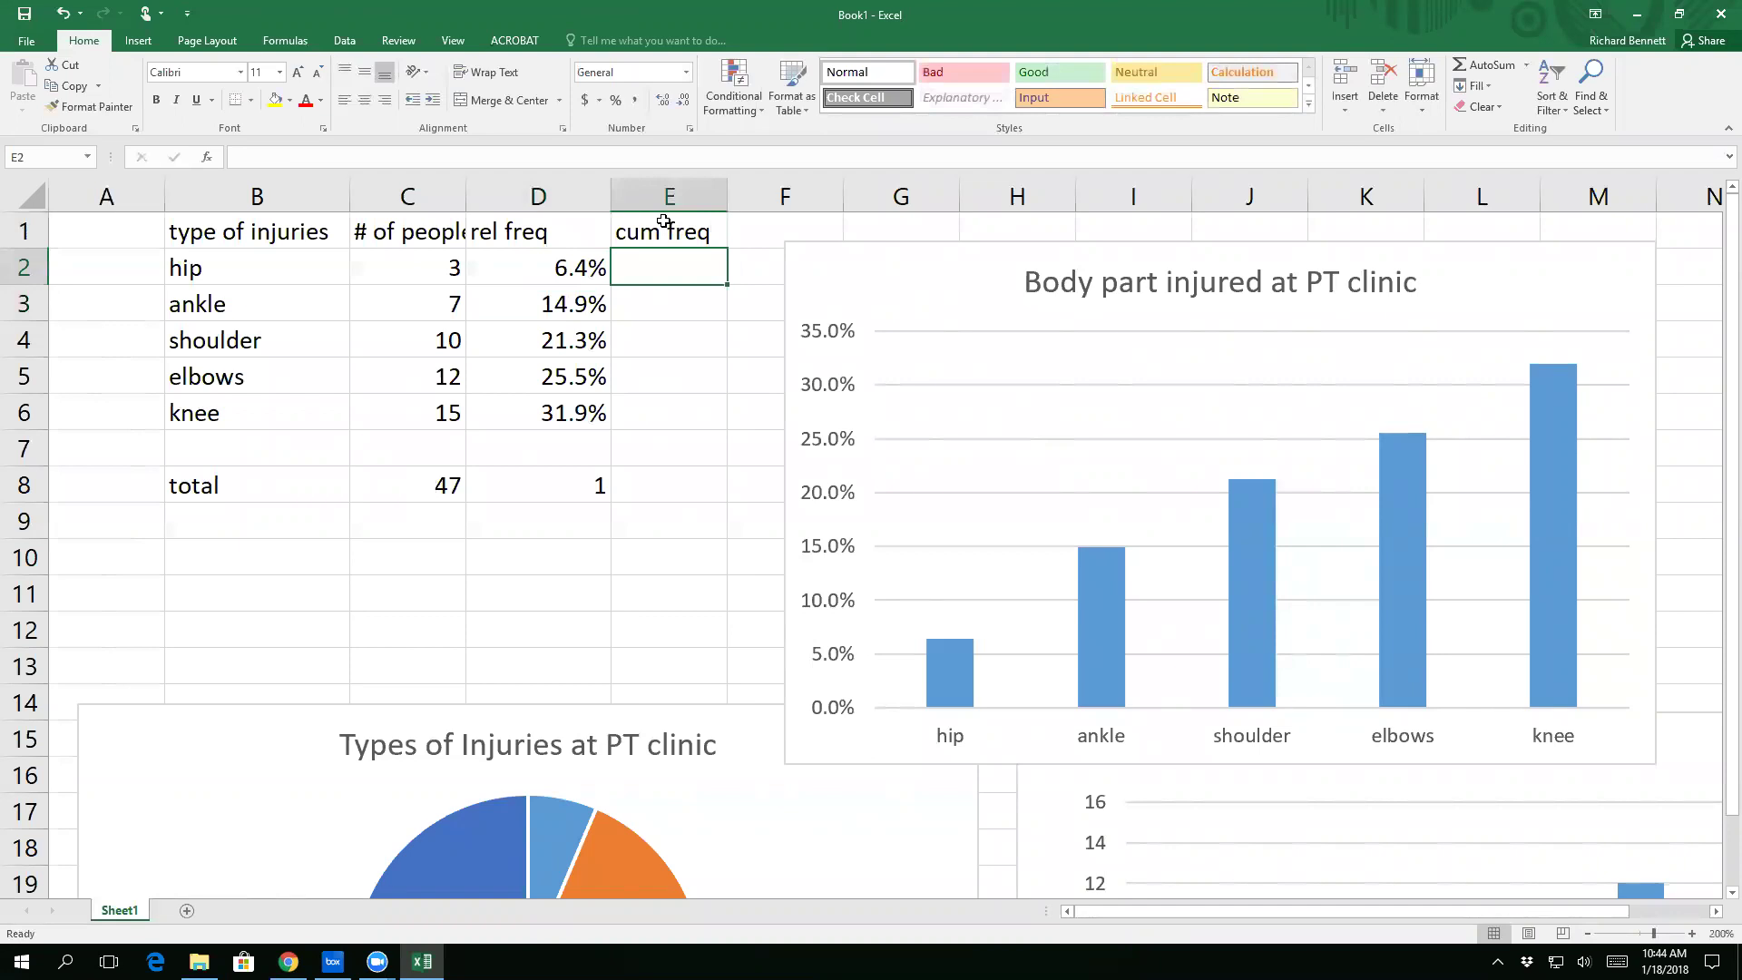
pyautogui.write('=')
pyautogui.press('Left')
pyautogui.press('Left')
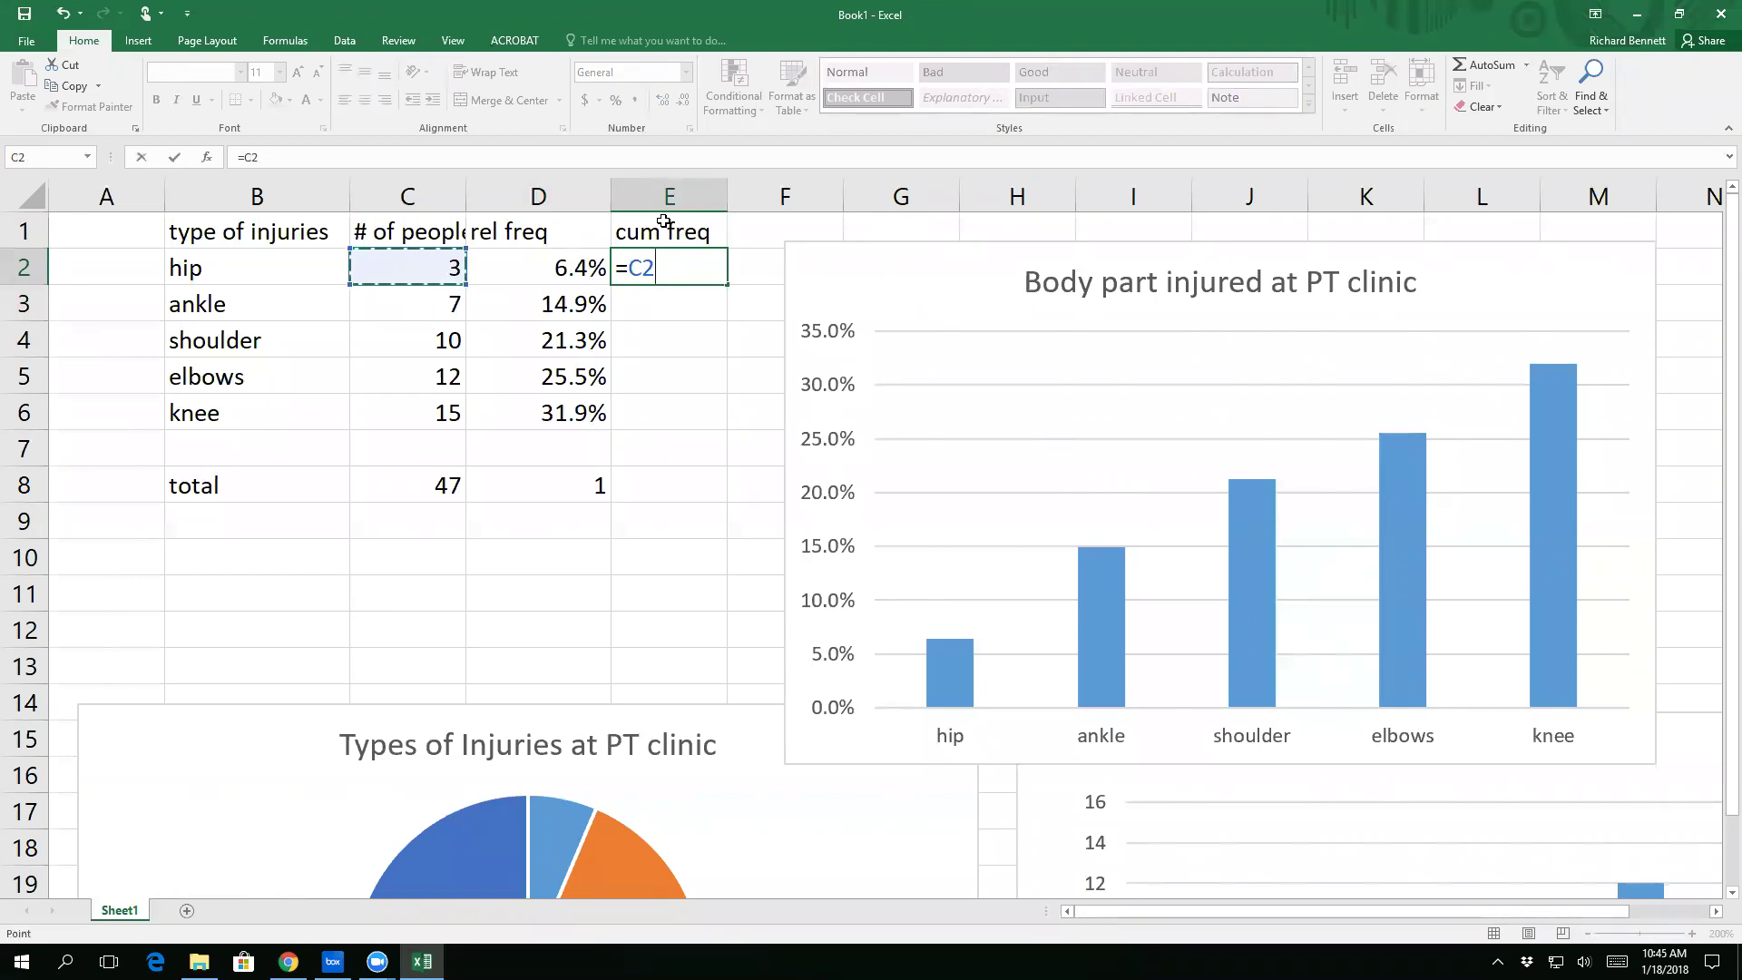
pyautogui.press('Return')
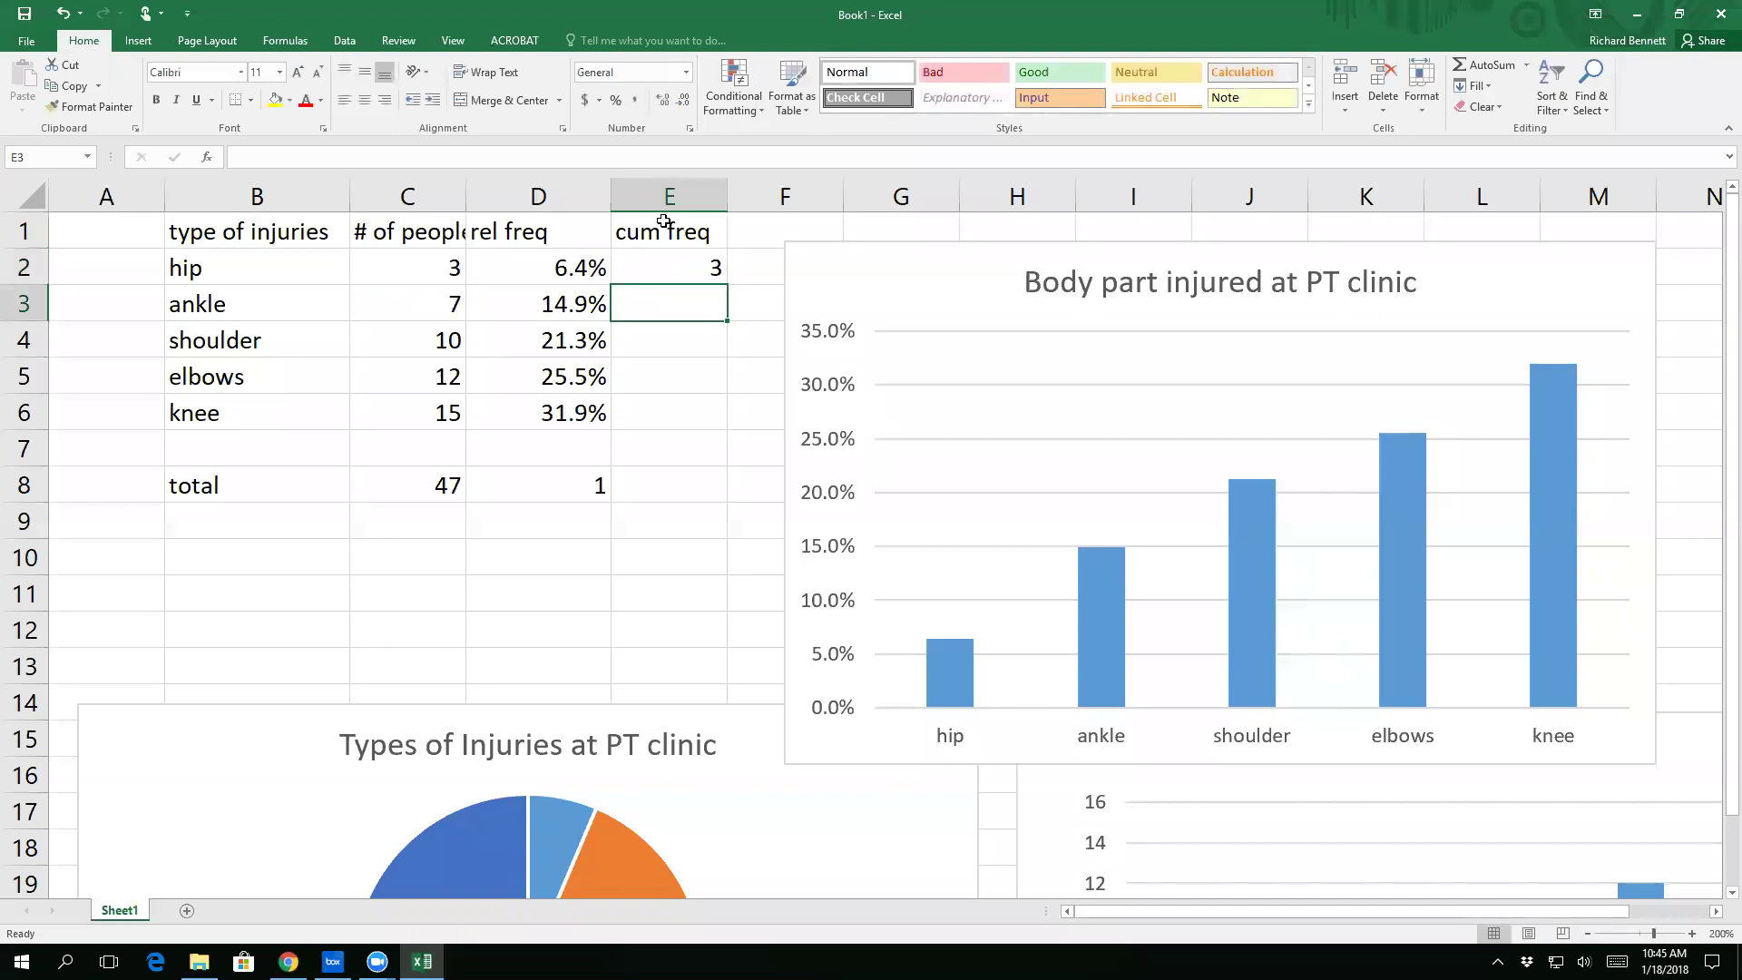
# Step: Enter the running total formula =C3+E2 in E3
pyautogui.write('=')
pyautogui.press('Left')
pyautogui.press('Left')
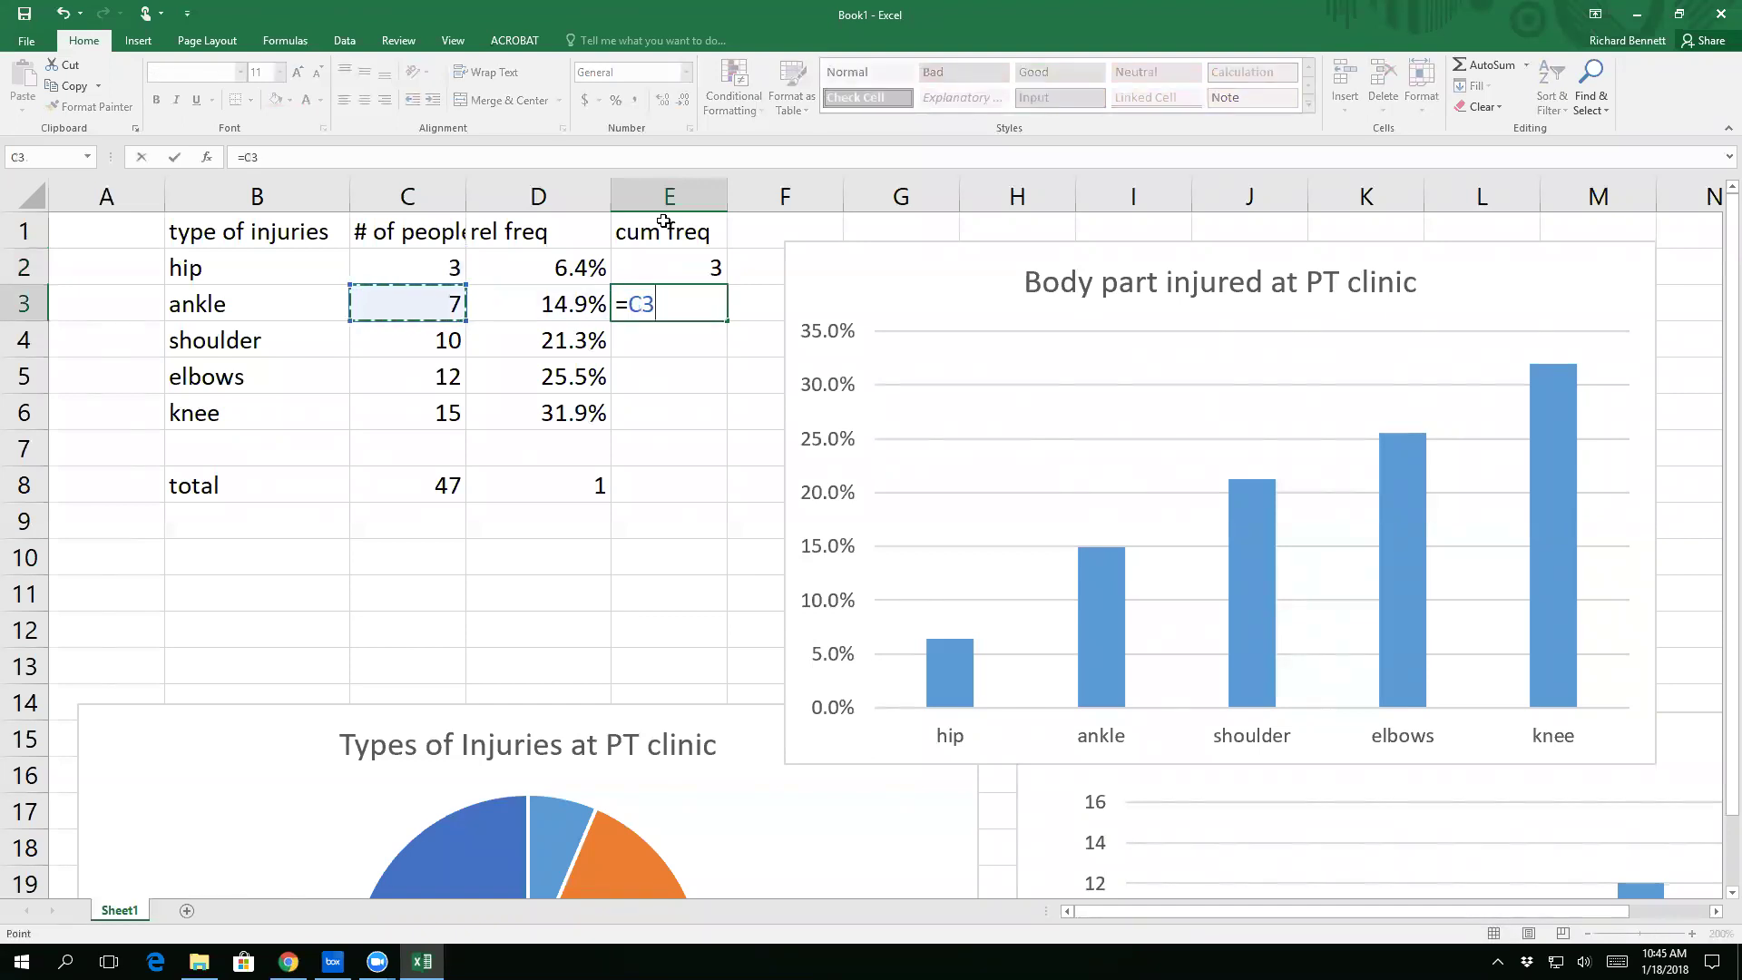
pyautogui.write('+')
pyautogui.press('Up')
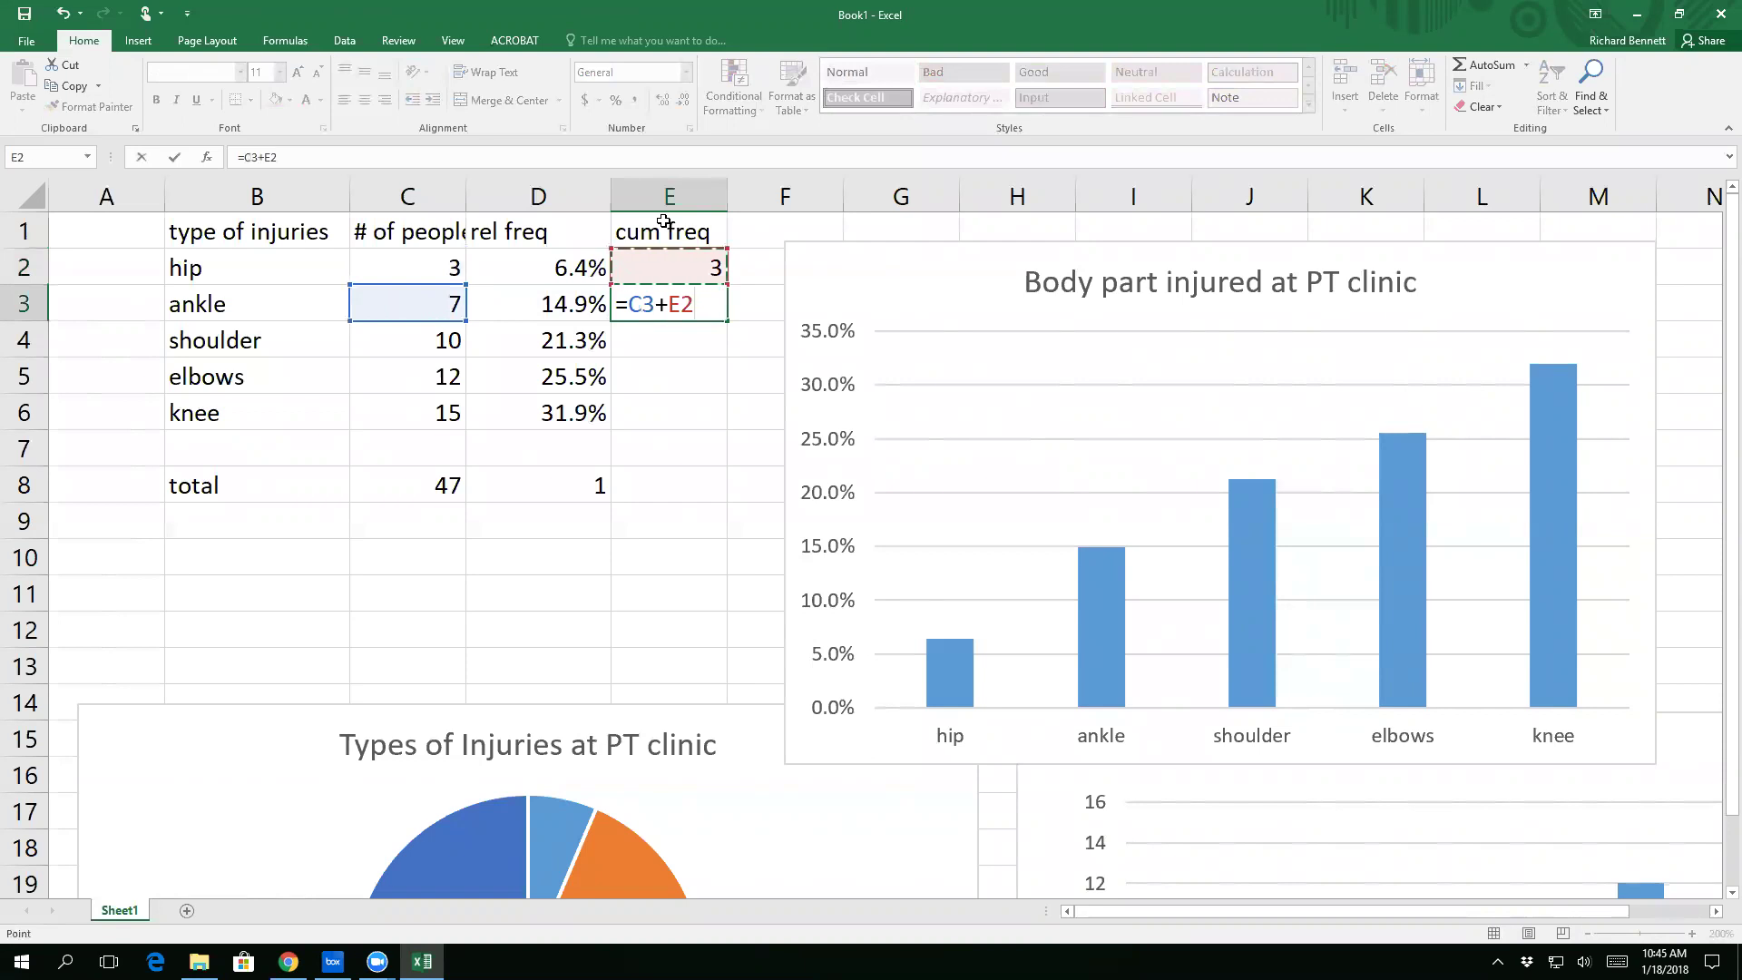
pyautogui.press('Return')
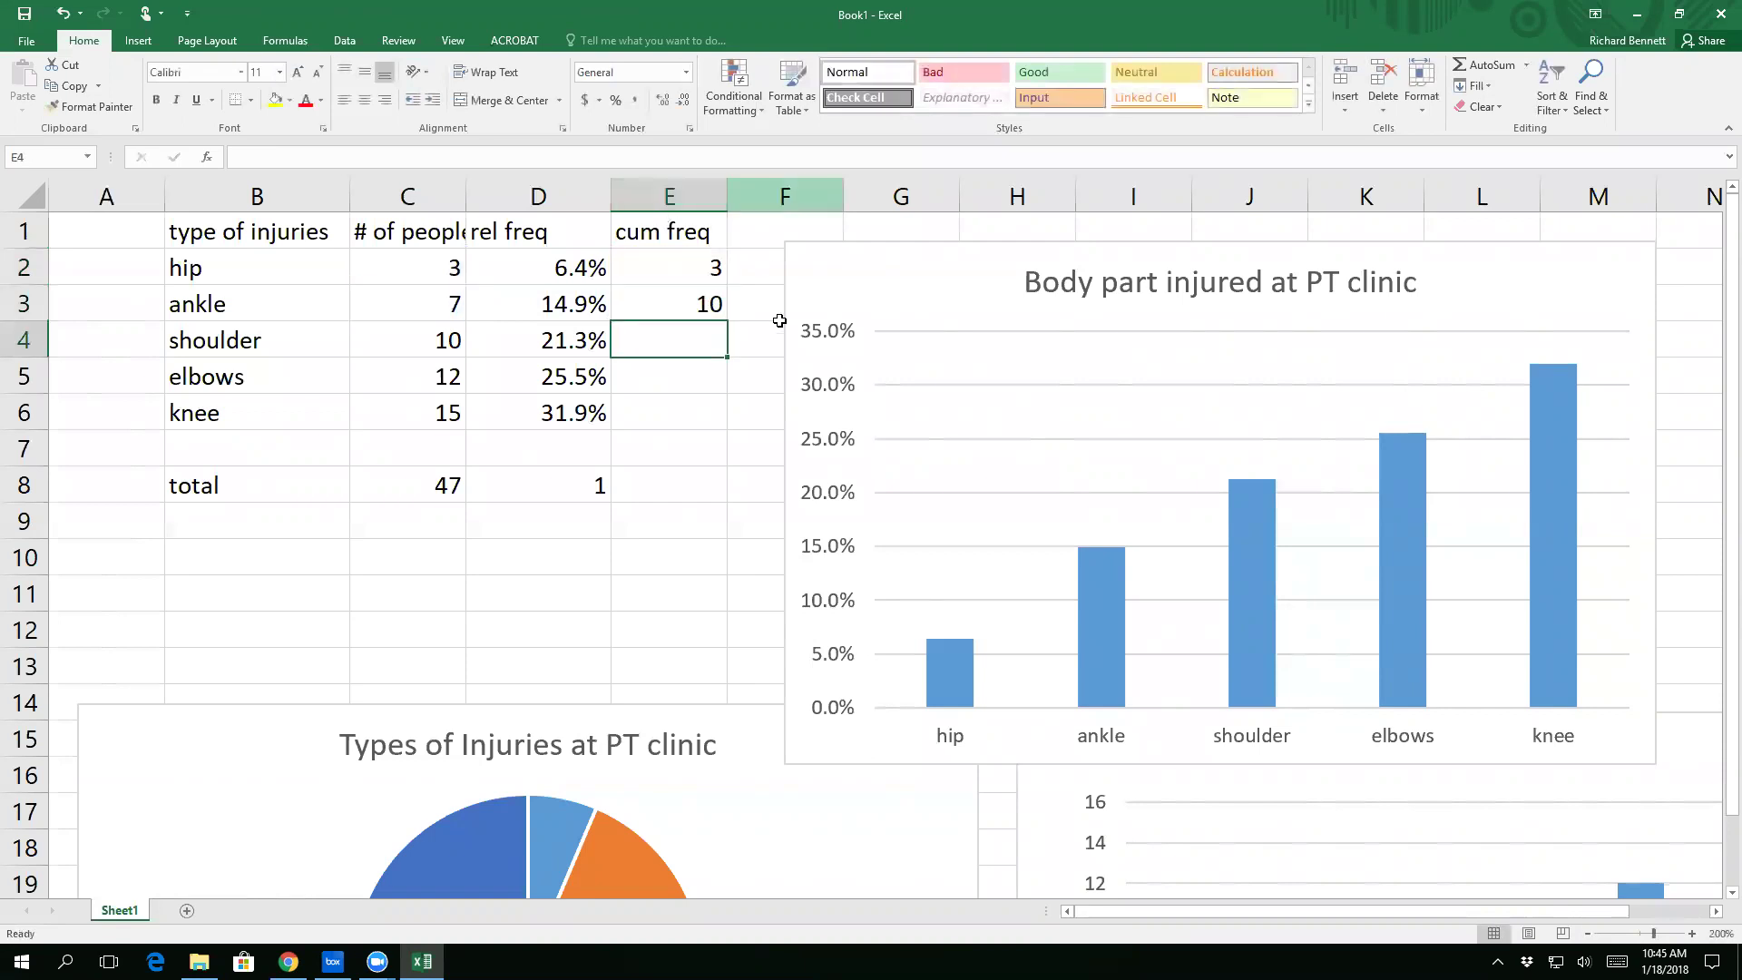
# Step: Fill the cumulative frequency formula from E3 down through E6
pyautogui.click(710, 306)
pyautogui.click(437, 479)
pyautogui.click(684, 303)
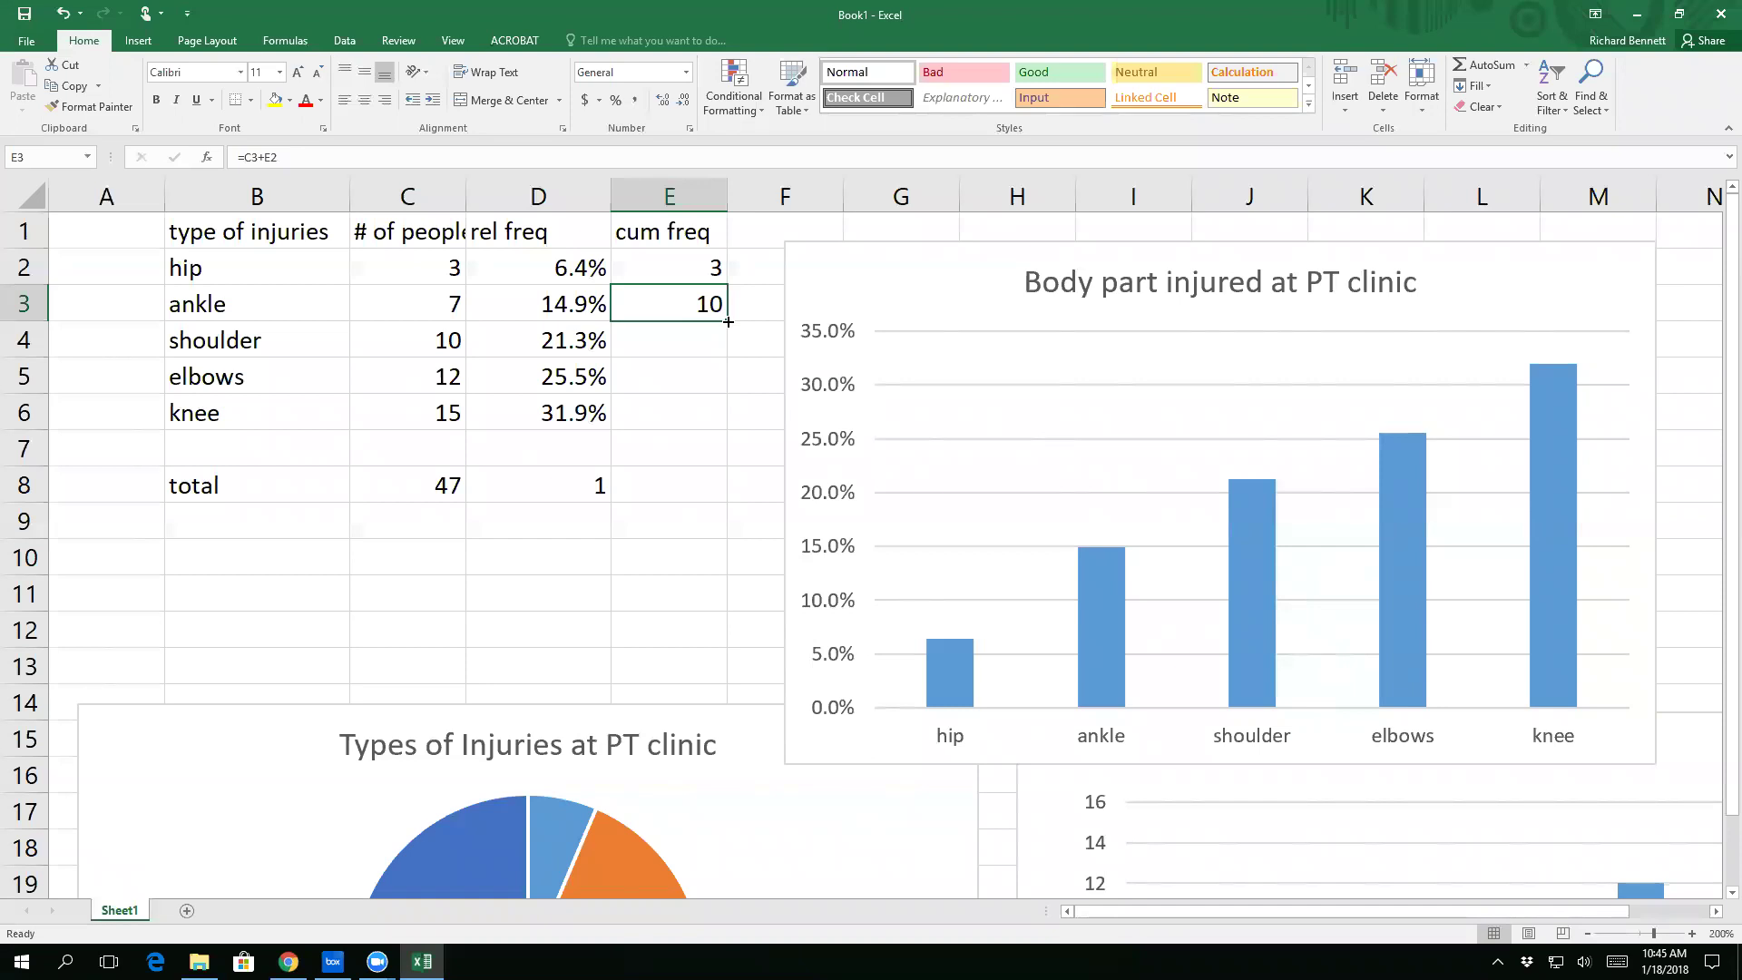
pyautogui.moveTo(727, 322); pyautogui.dragTo(716, 413)
pyautogui.click(707, 413)
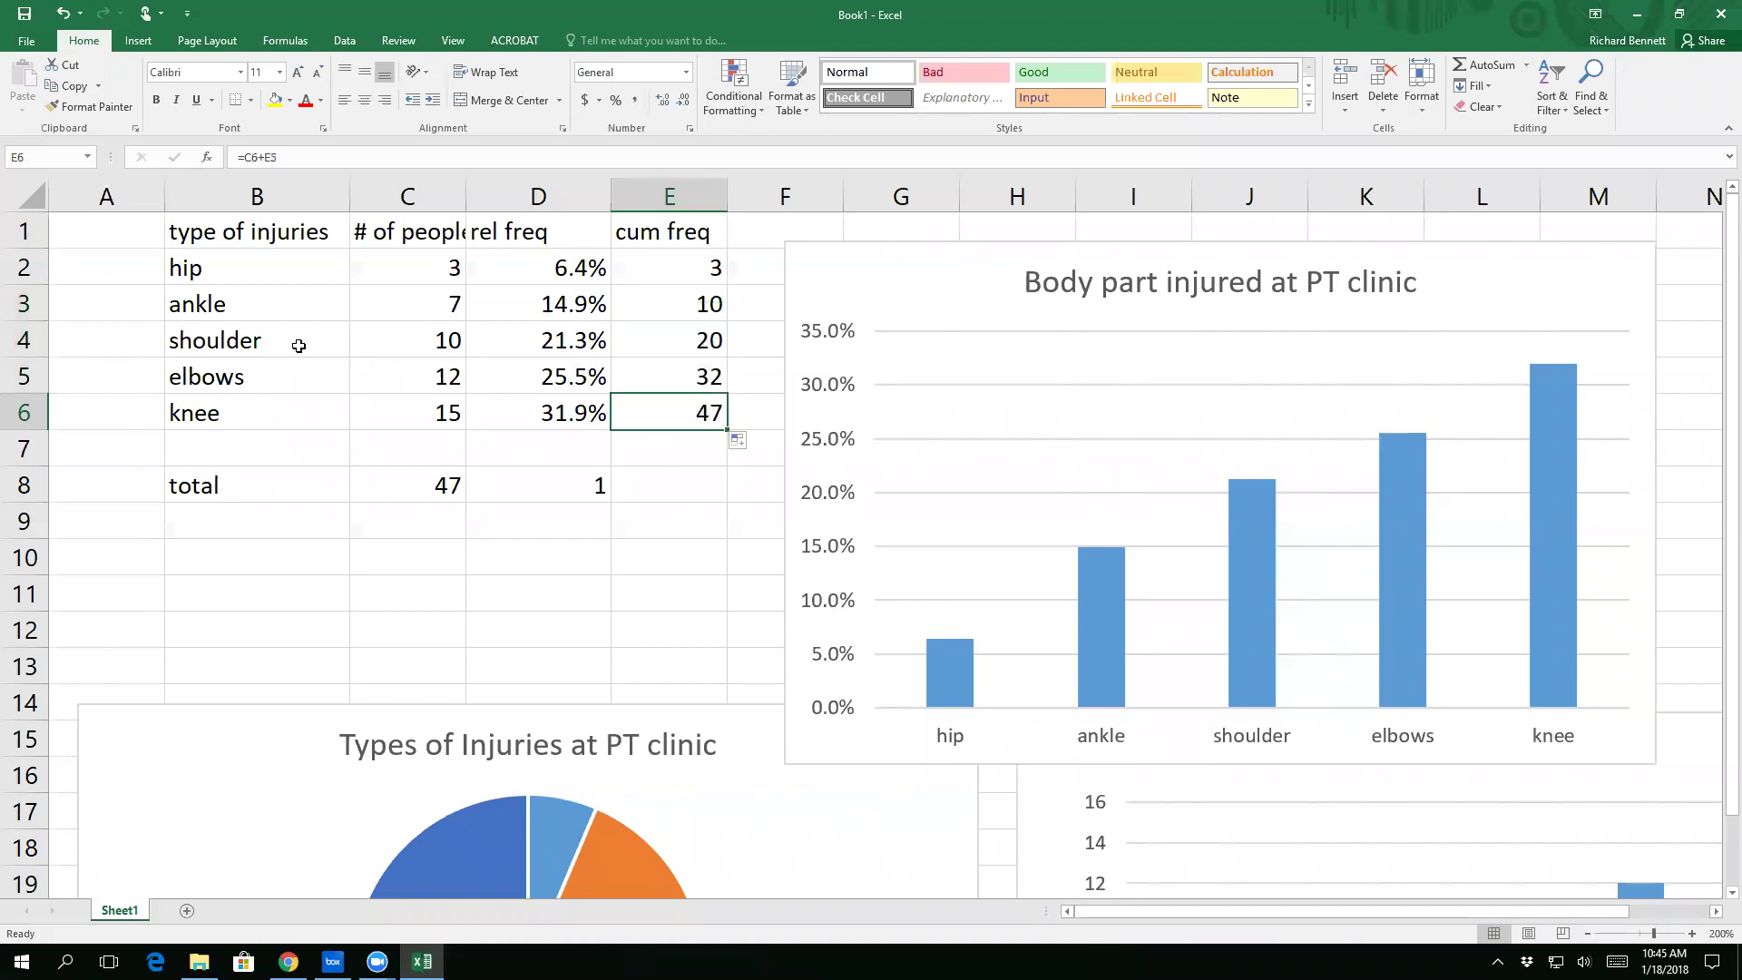
pyautogui.moveTo(215, 330); pyautogui.dragTo(665, 268)
pyautogui.moveTo(188, 384); pyautogui.dragTo(687, 258)
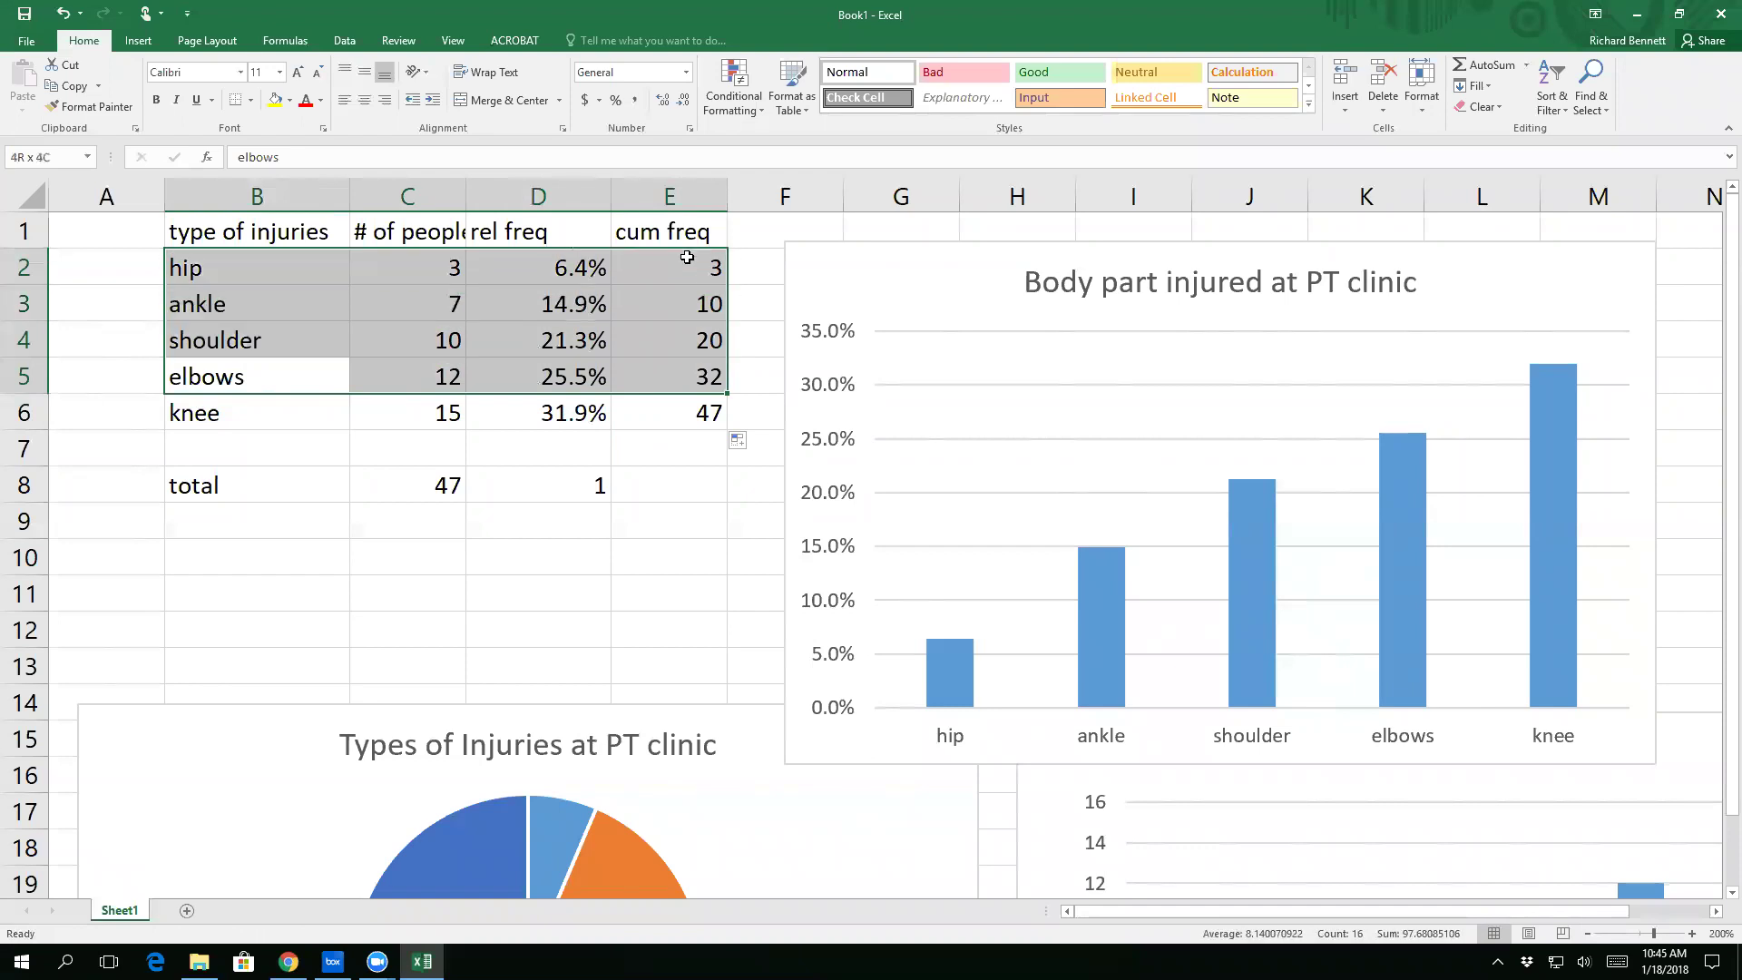
pyautogui.moveTo(202, 400); pyautogui.dragTo(710, 262)
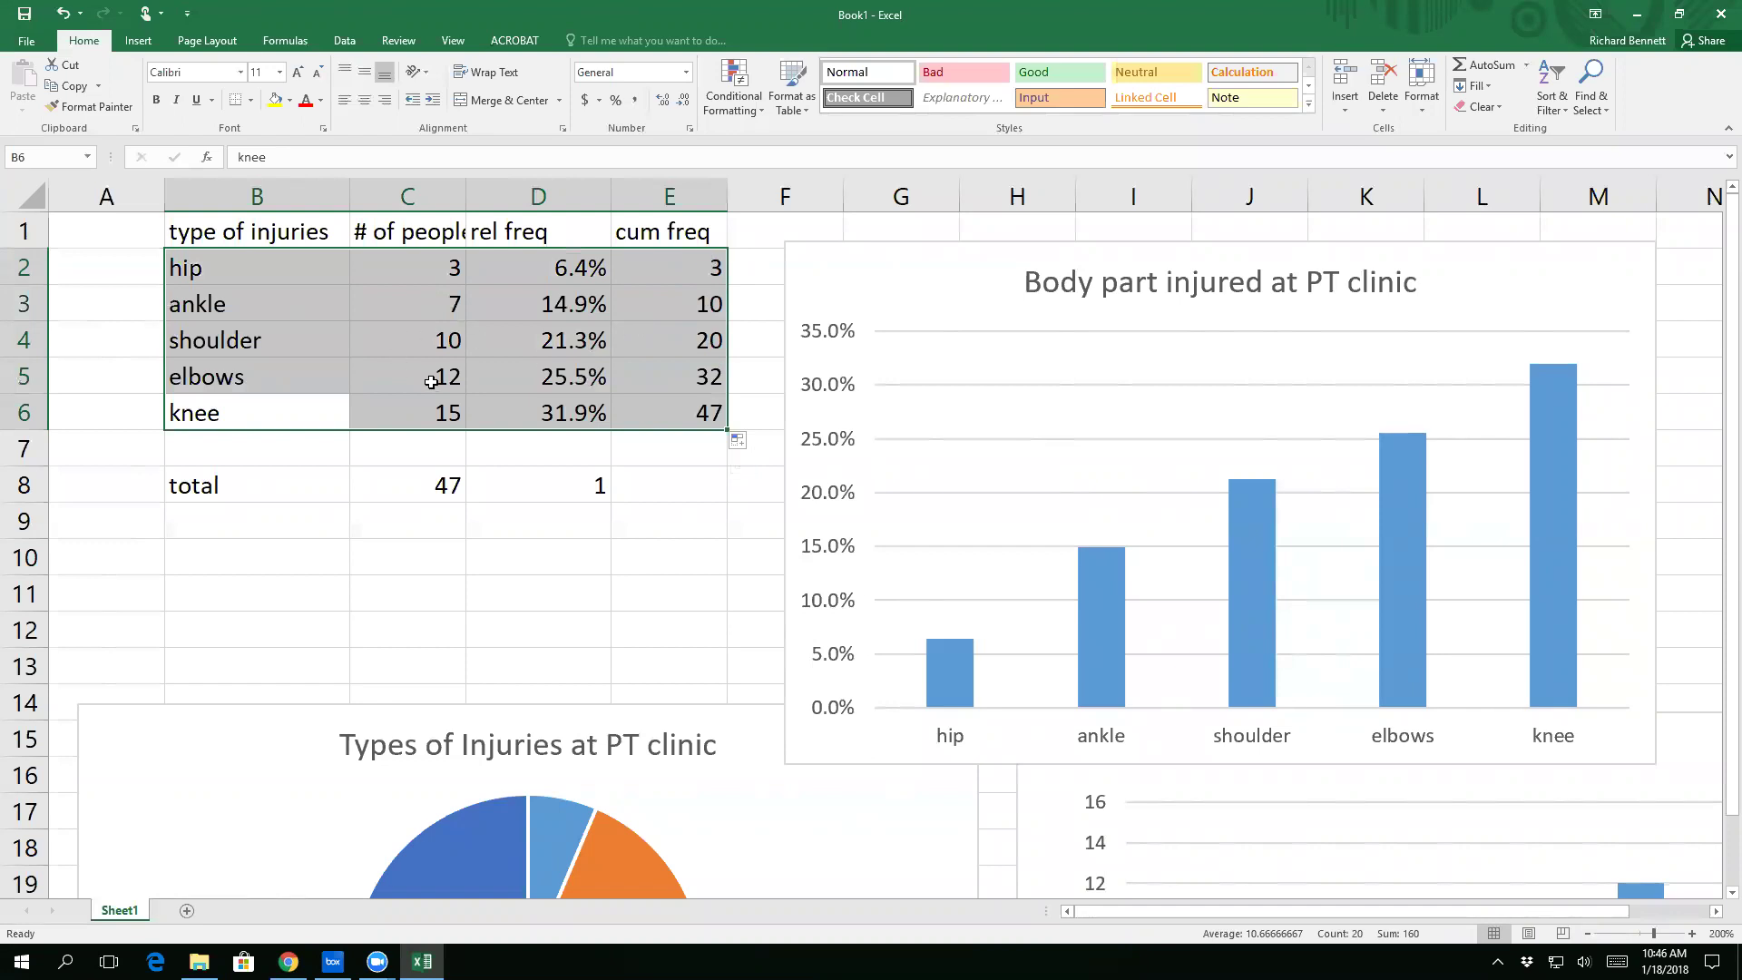
# Step: Move the relative frequency chart right so it starts in column G, and enter the heading "cum rel freq" in F1
pyautogui.moveTo(816, 276); pyautogui.dragTo(960, 283)
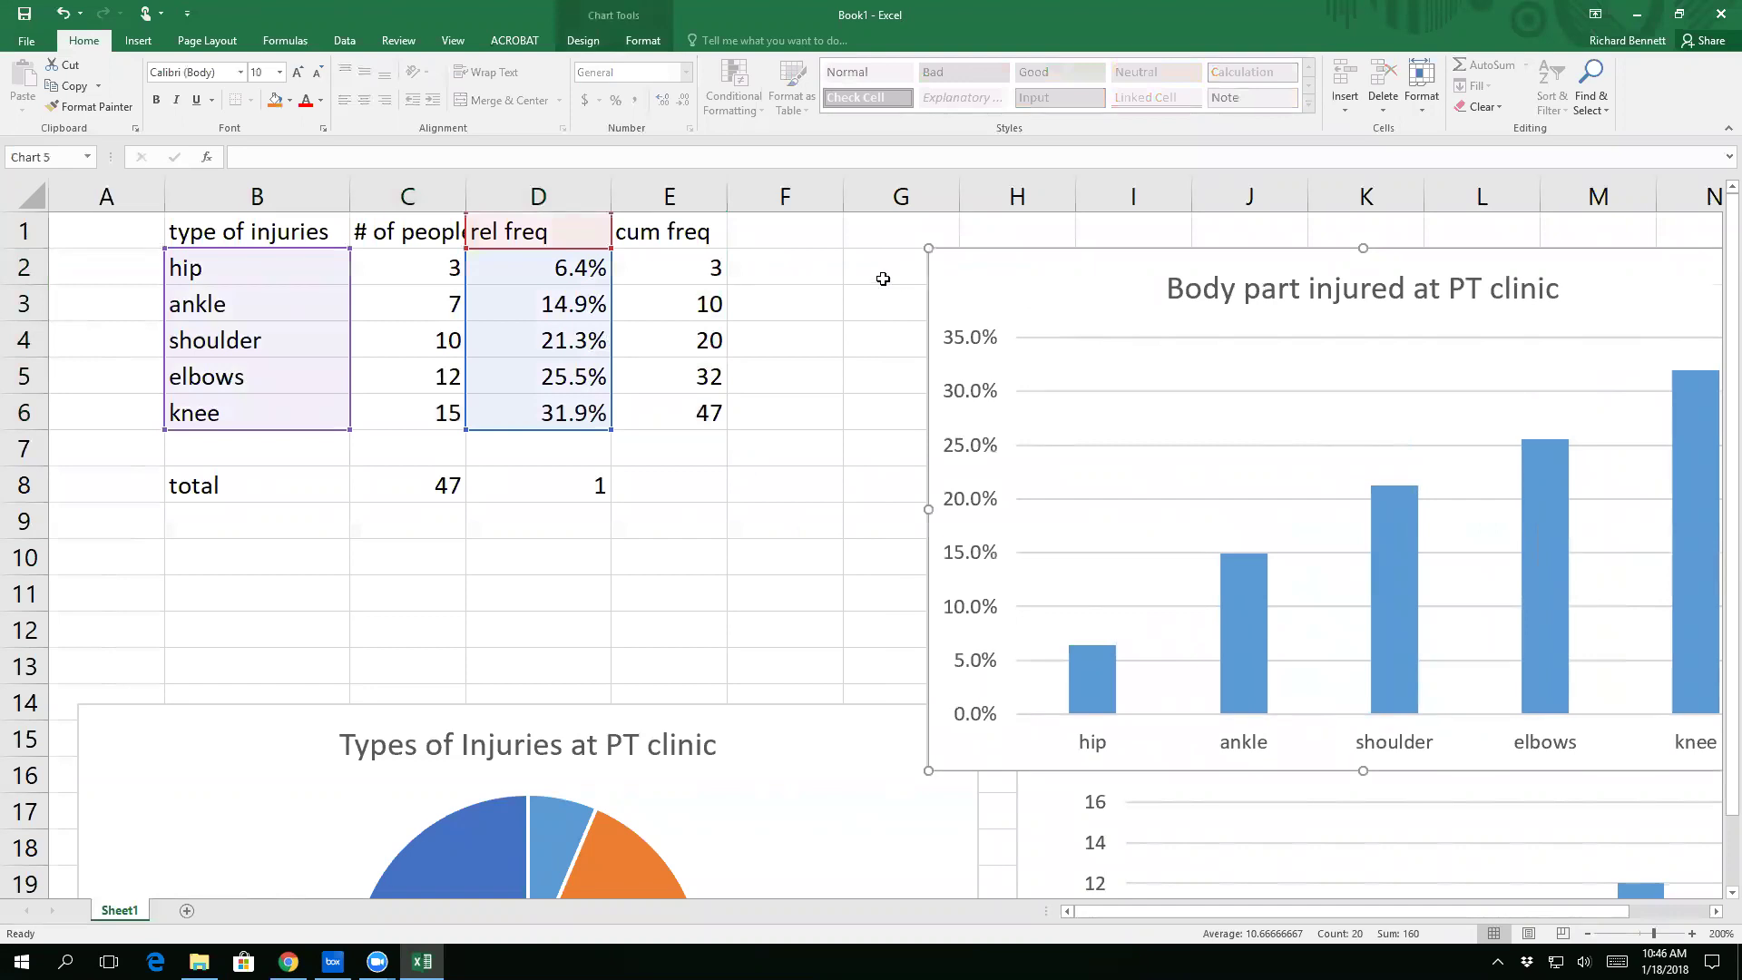
pyautogui.click(774, 239)
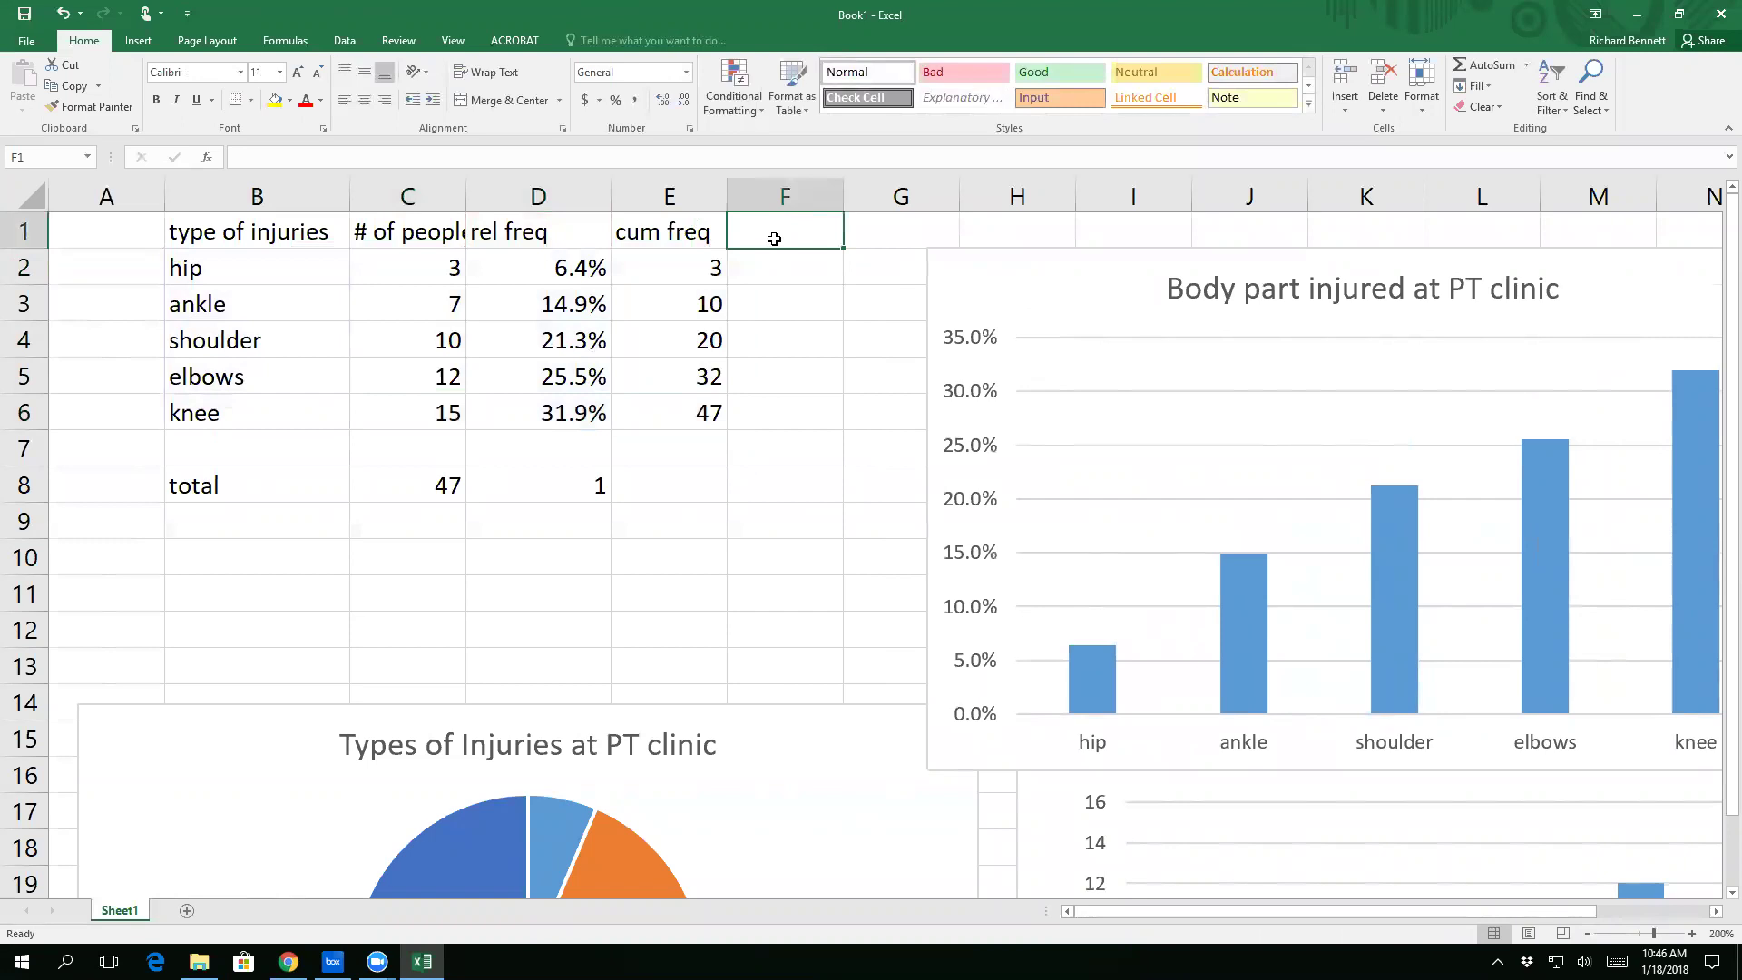
pyautogui.write('cu')
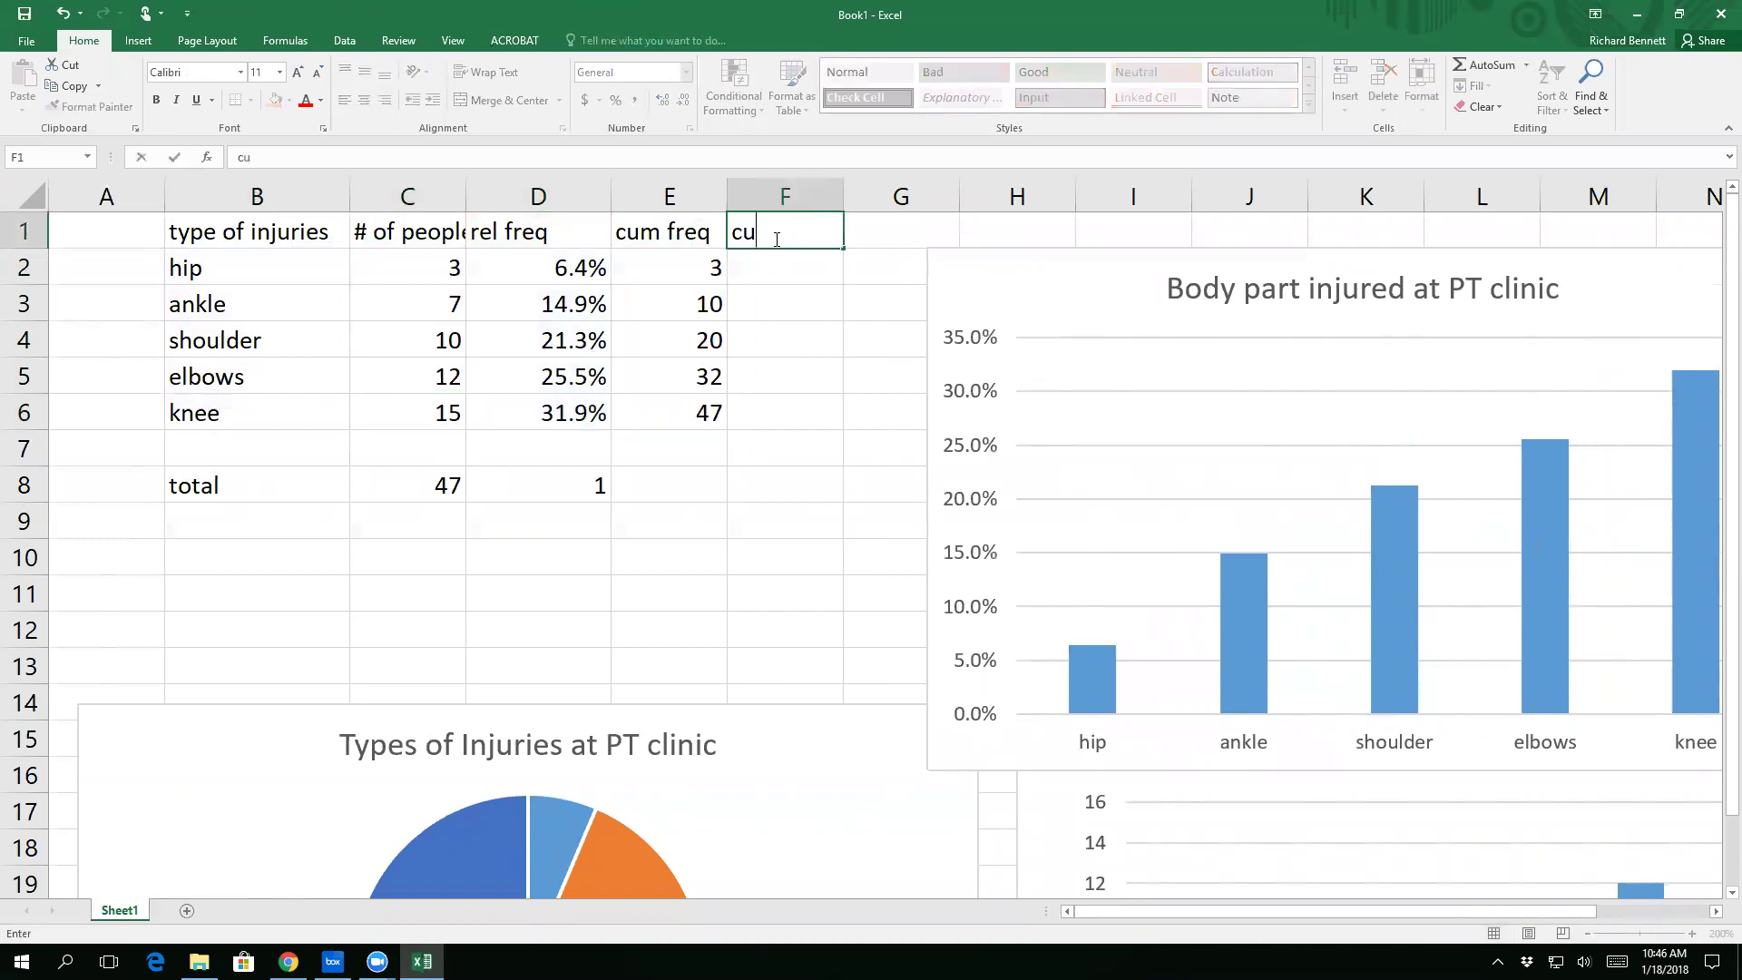
pyautogui.write('m rel freq')
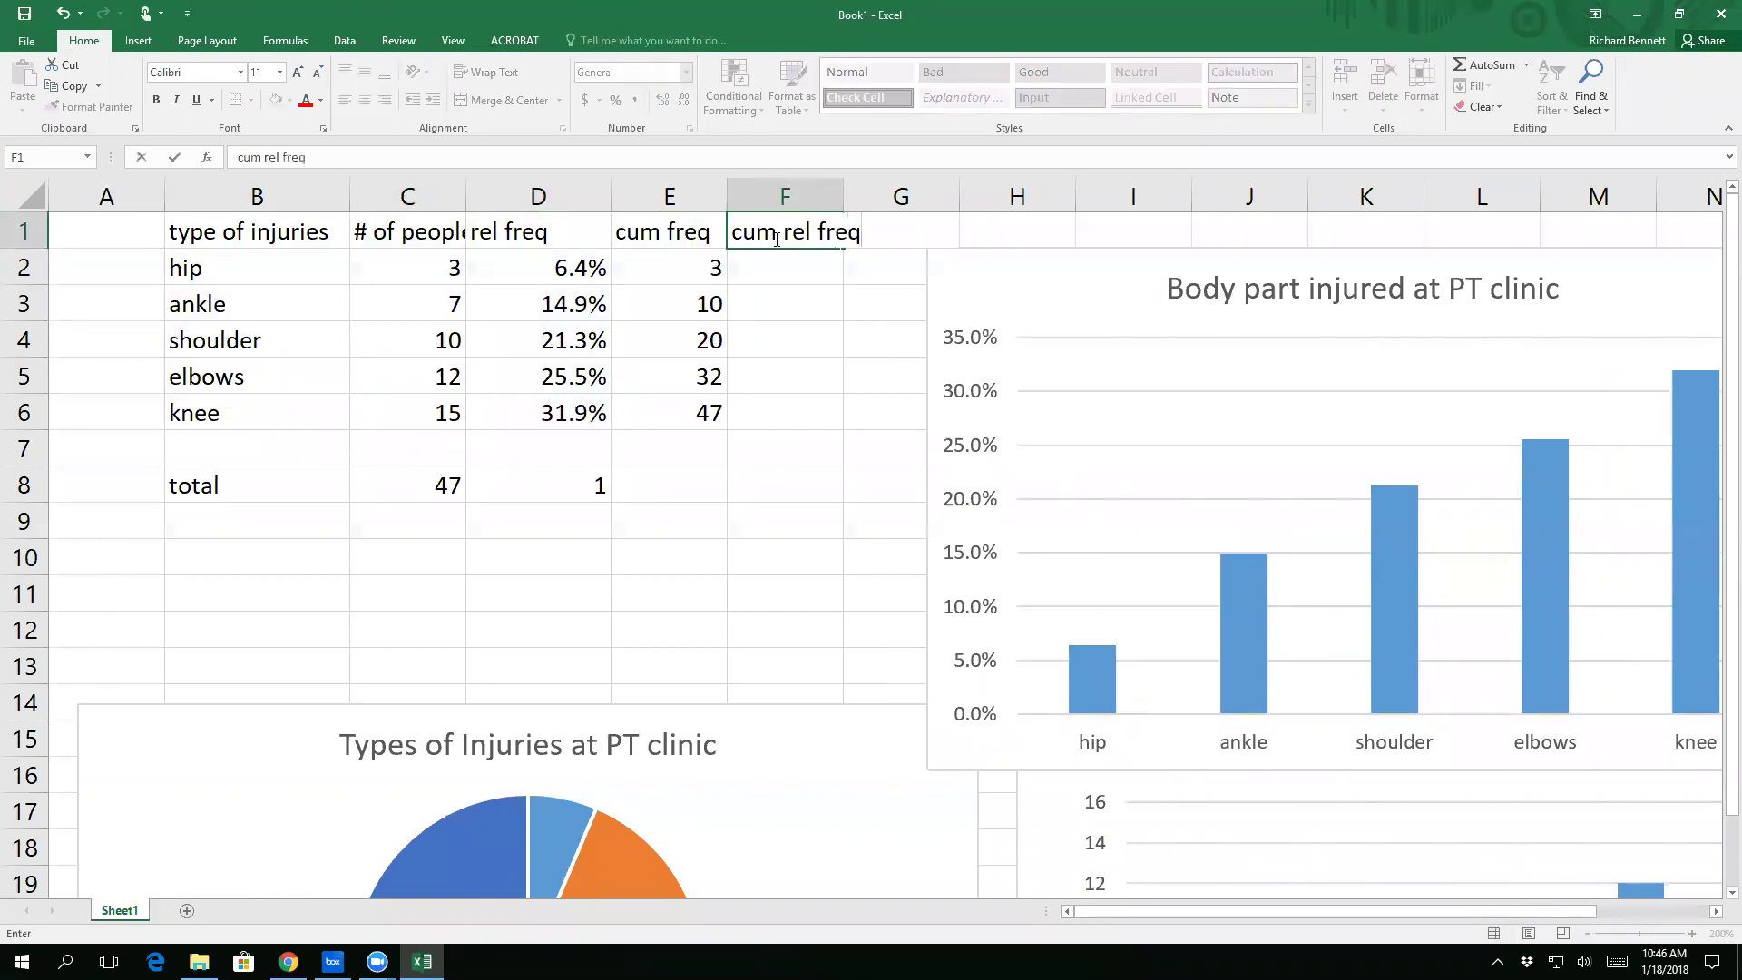
pyautogui.press('Return')
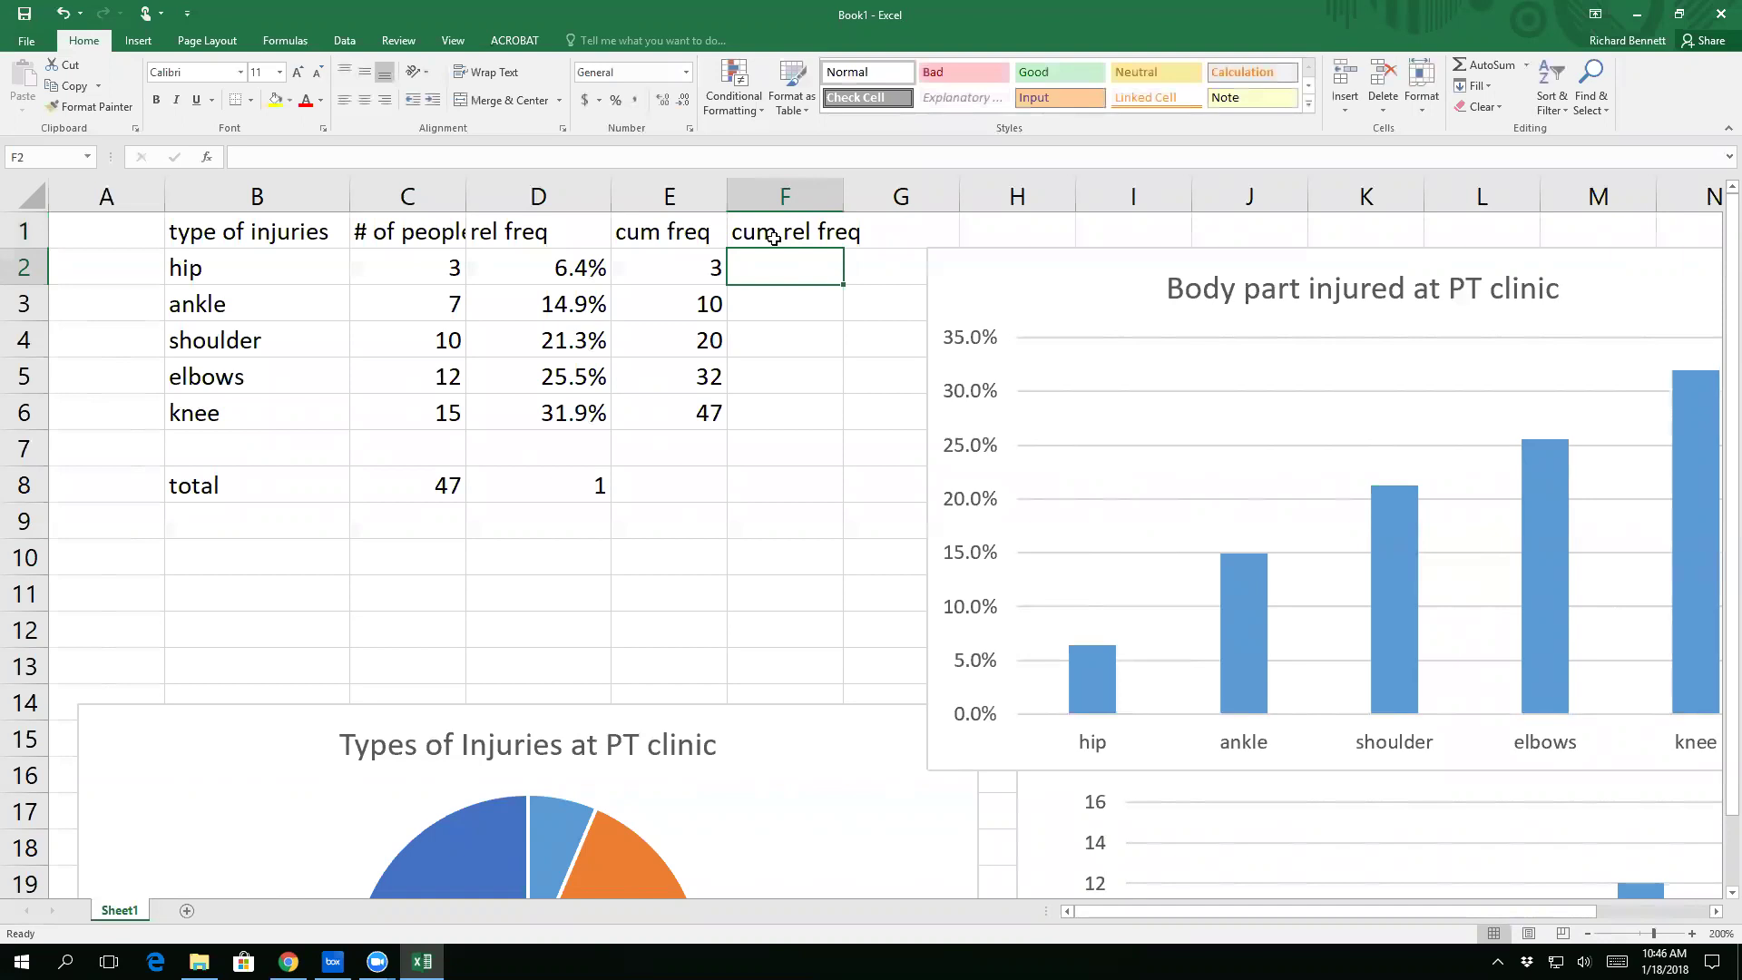
pyautogui.write('=')
pyautogui.click(599, 271)
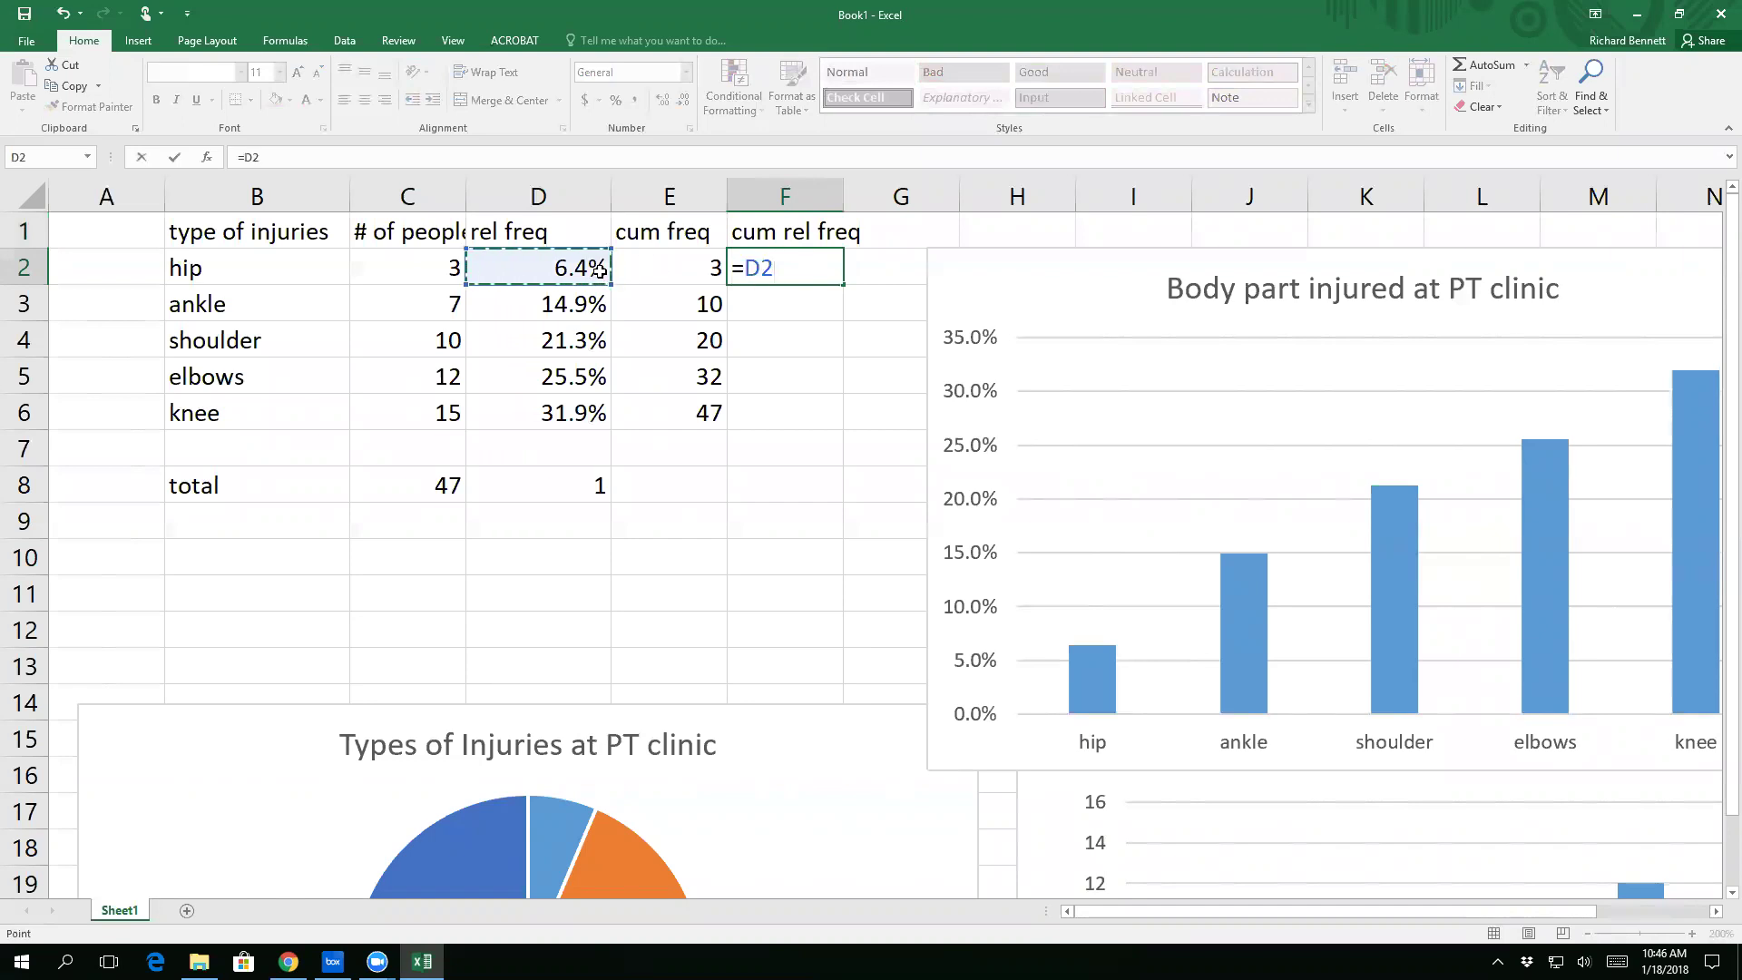
pyautogui.press('Escape')
# Step: Set the number format of the relative frequencies in D2:D6 to General
pyautogui.moveTo(568, 266); pyautogui.dragTo(566, 416)
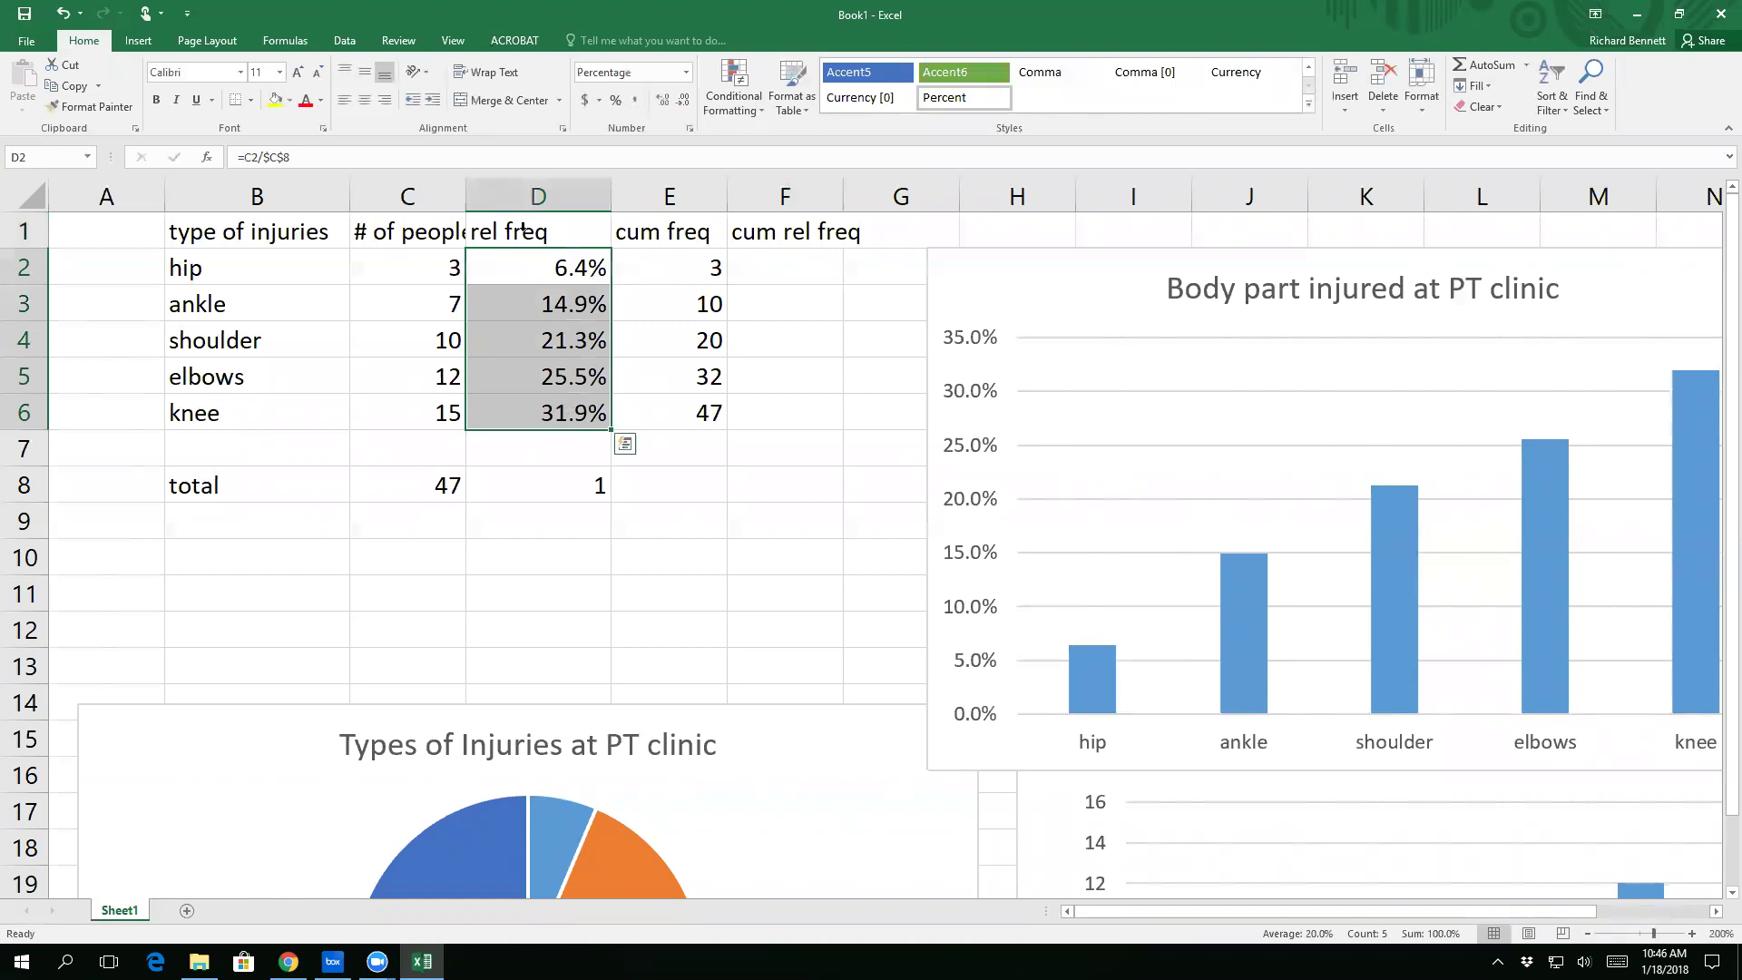
pyautogui.click(686, 71)
pyautogui.click(670, 115)
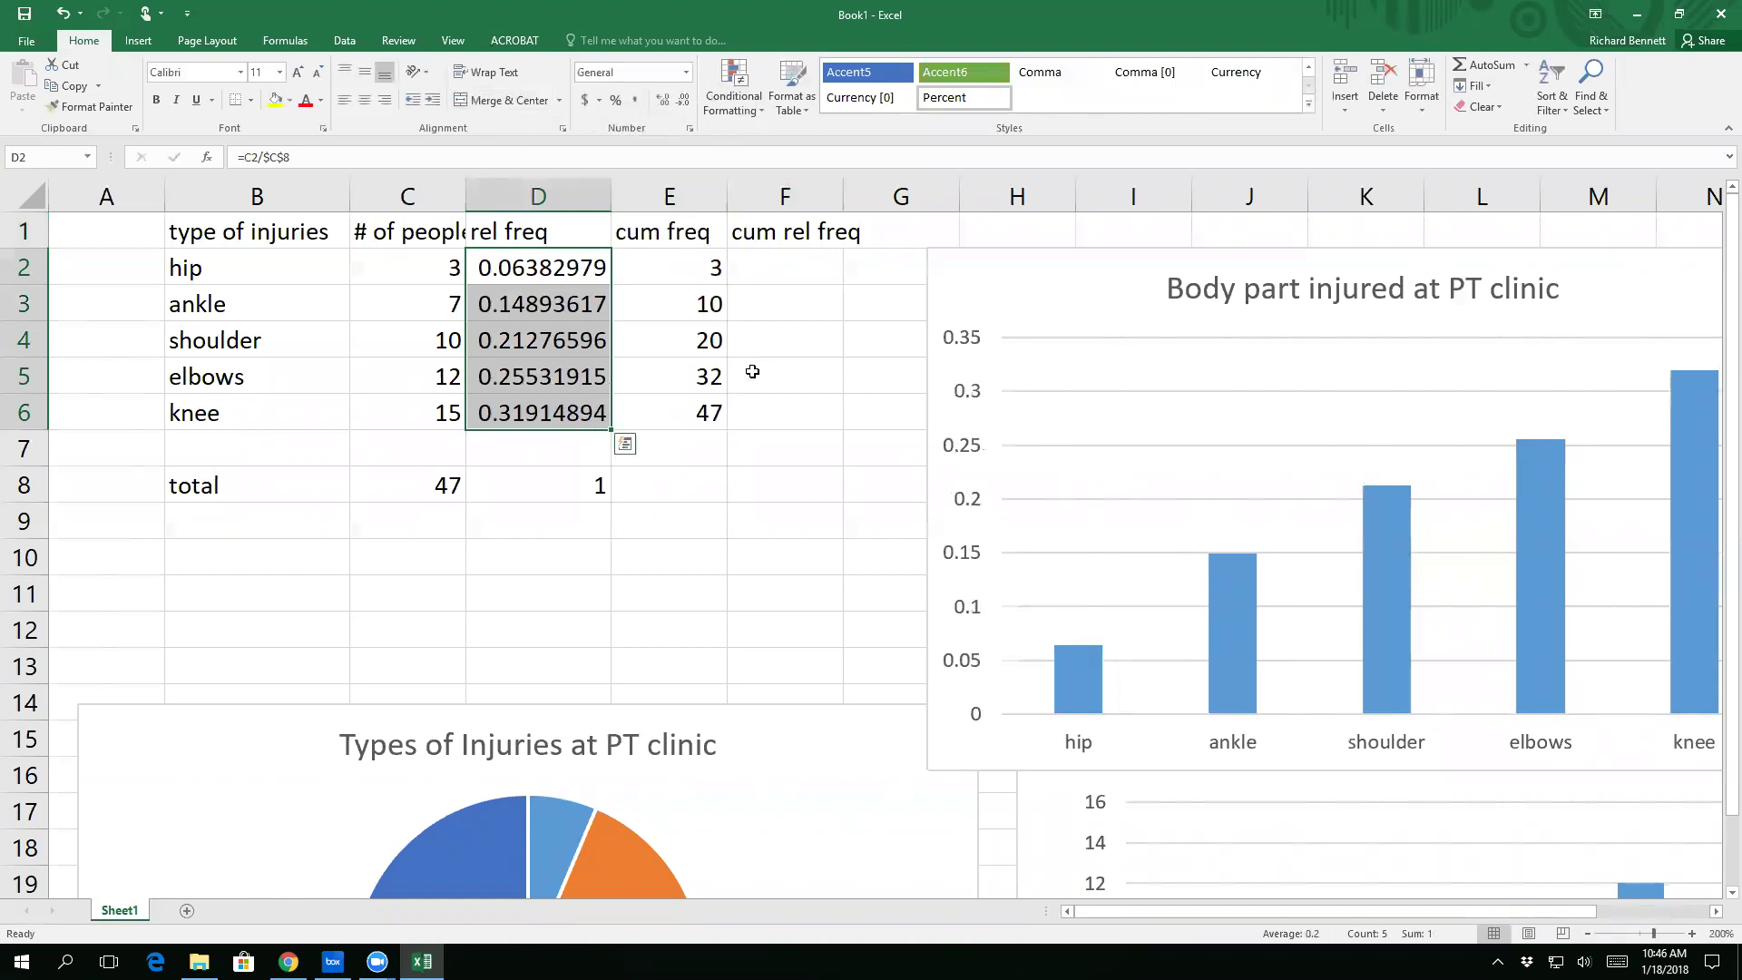
# Step: Enter the formula =D2 in F2 as the first cumulative relative frequency
pyautogui.click(806, 265)
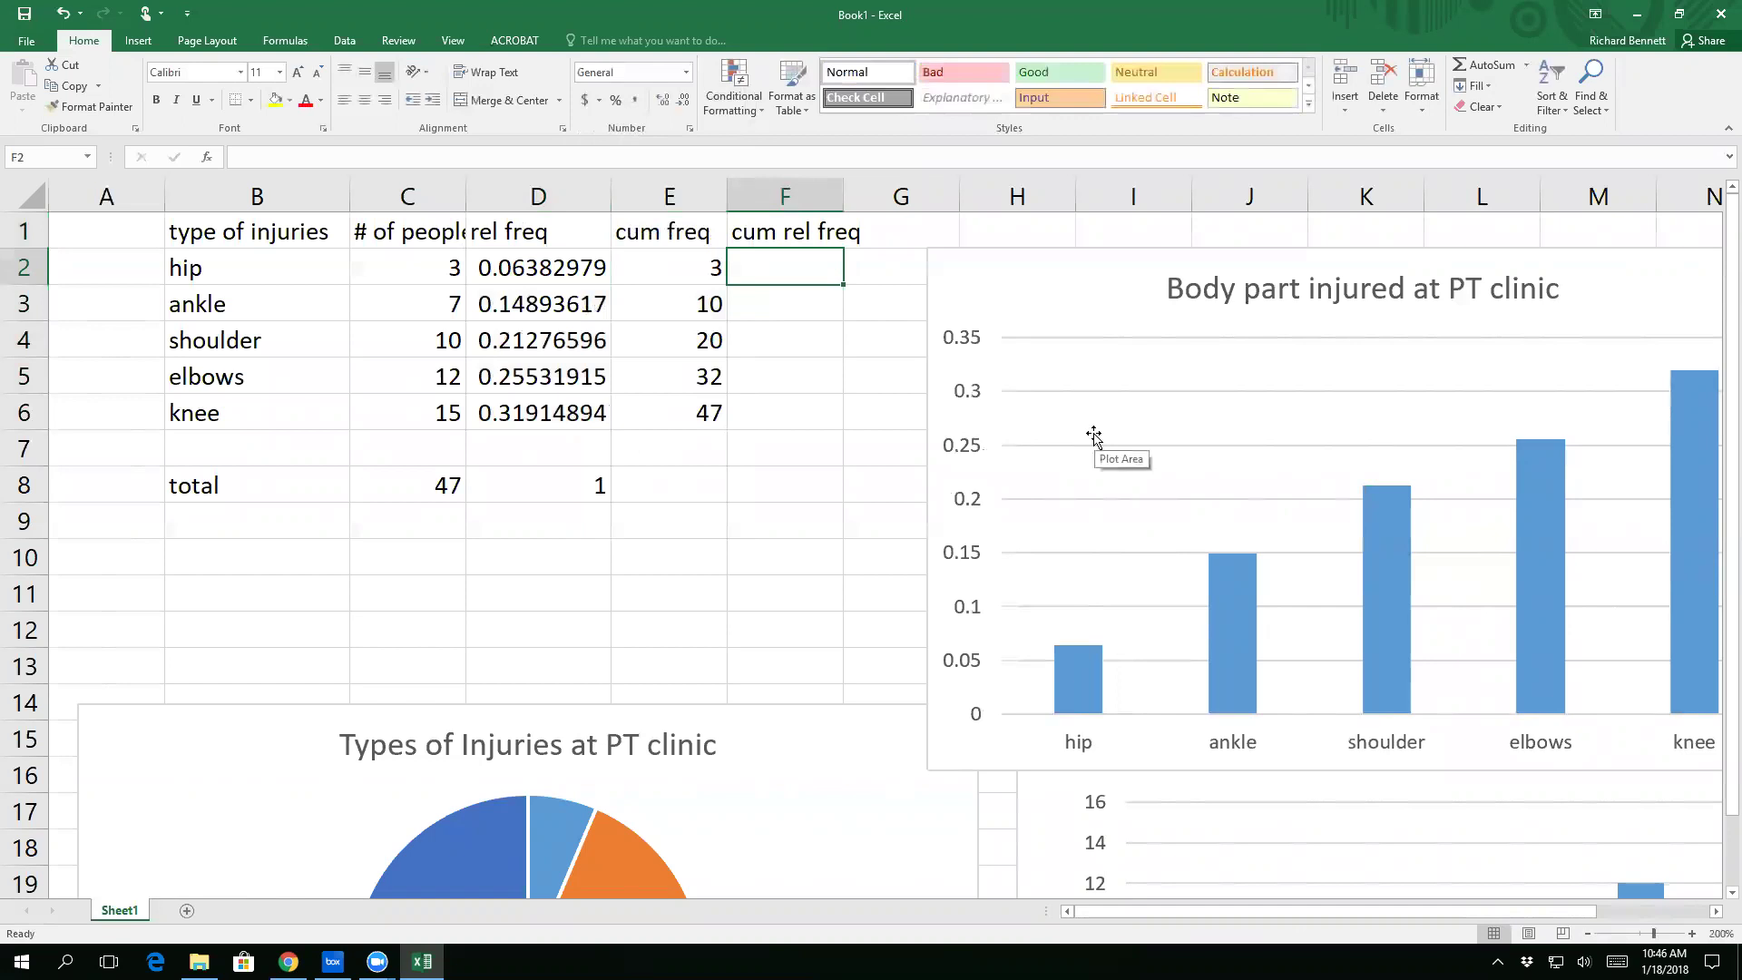
pyautogui.write('=')
pyautogui.press('Left')
pyautogui.press('Left')
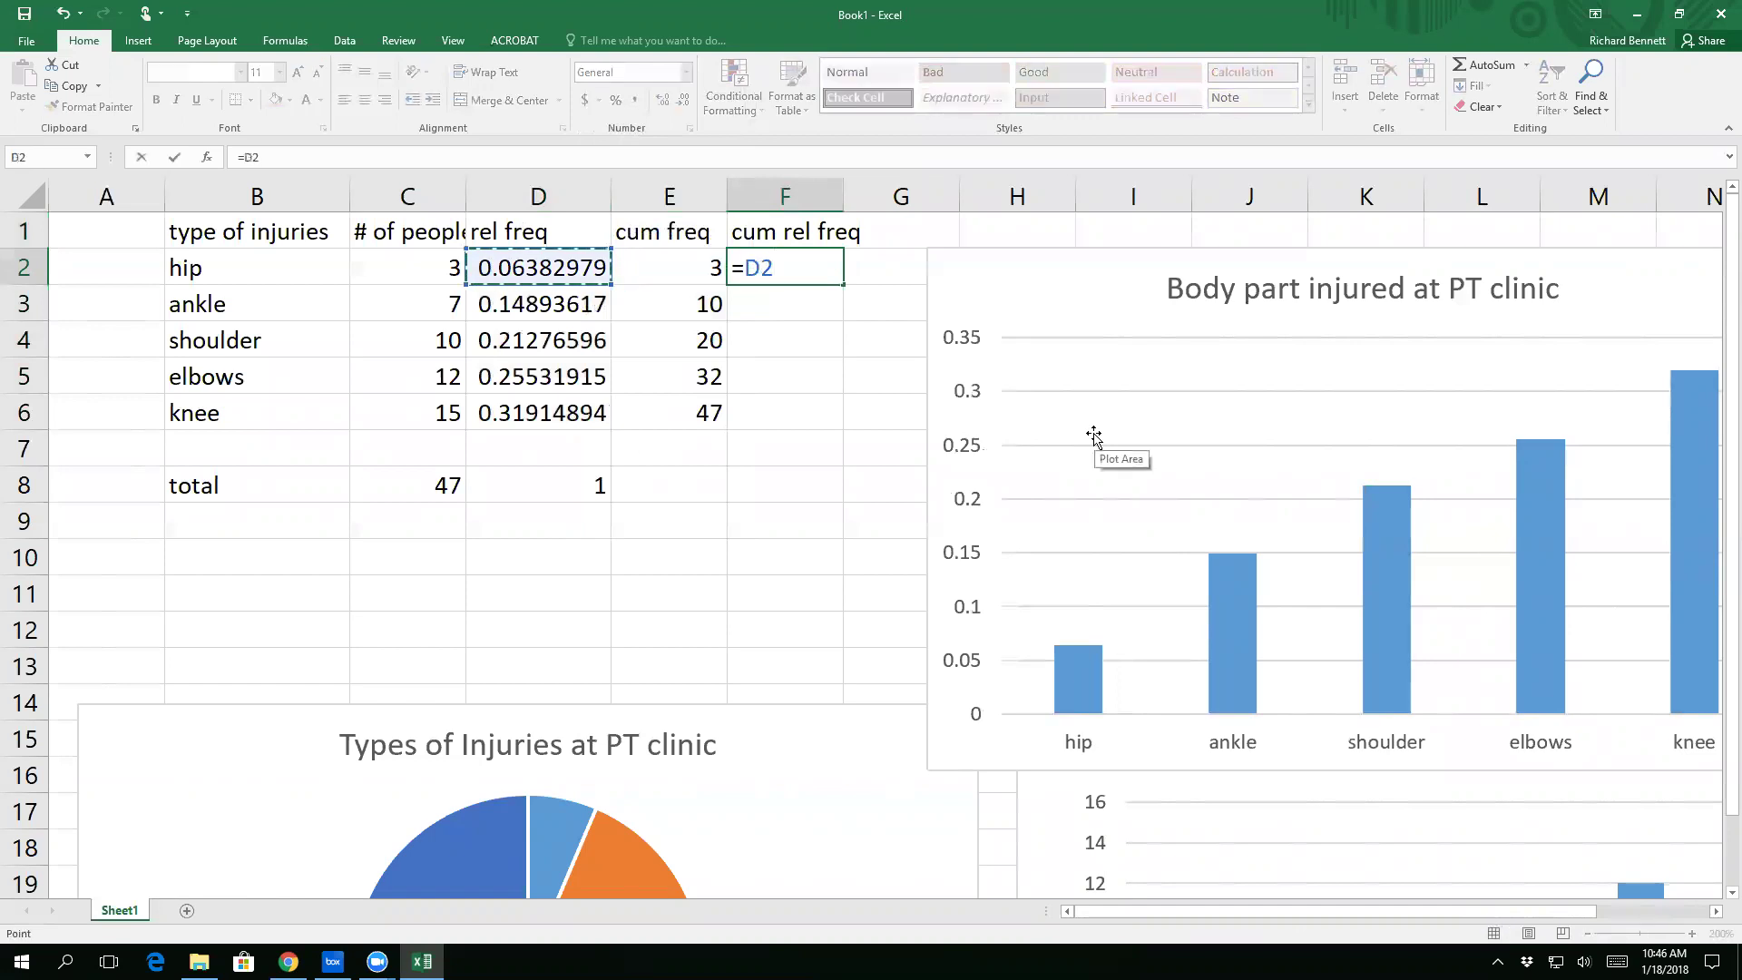
pyautogui.press('Return')
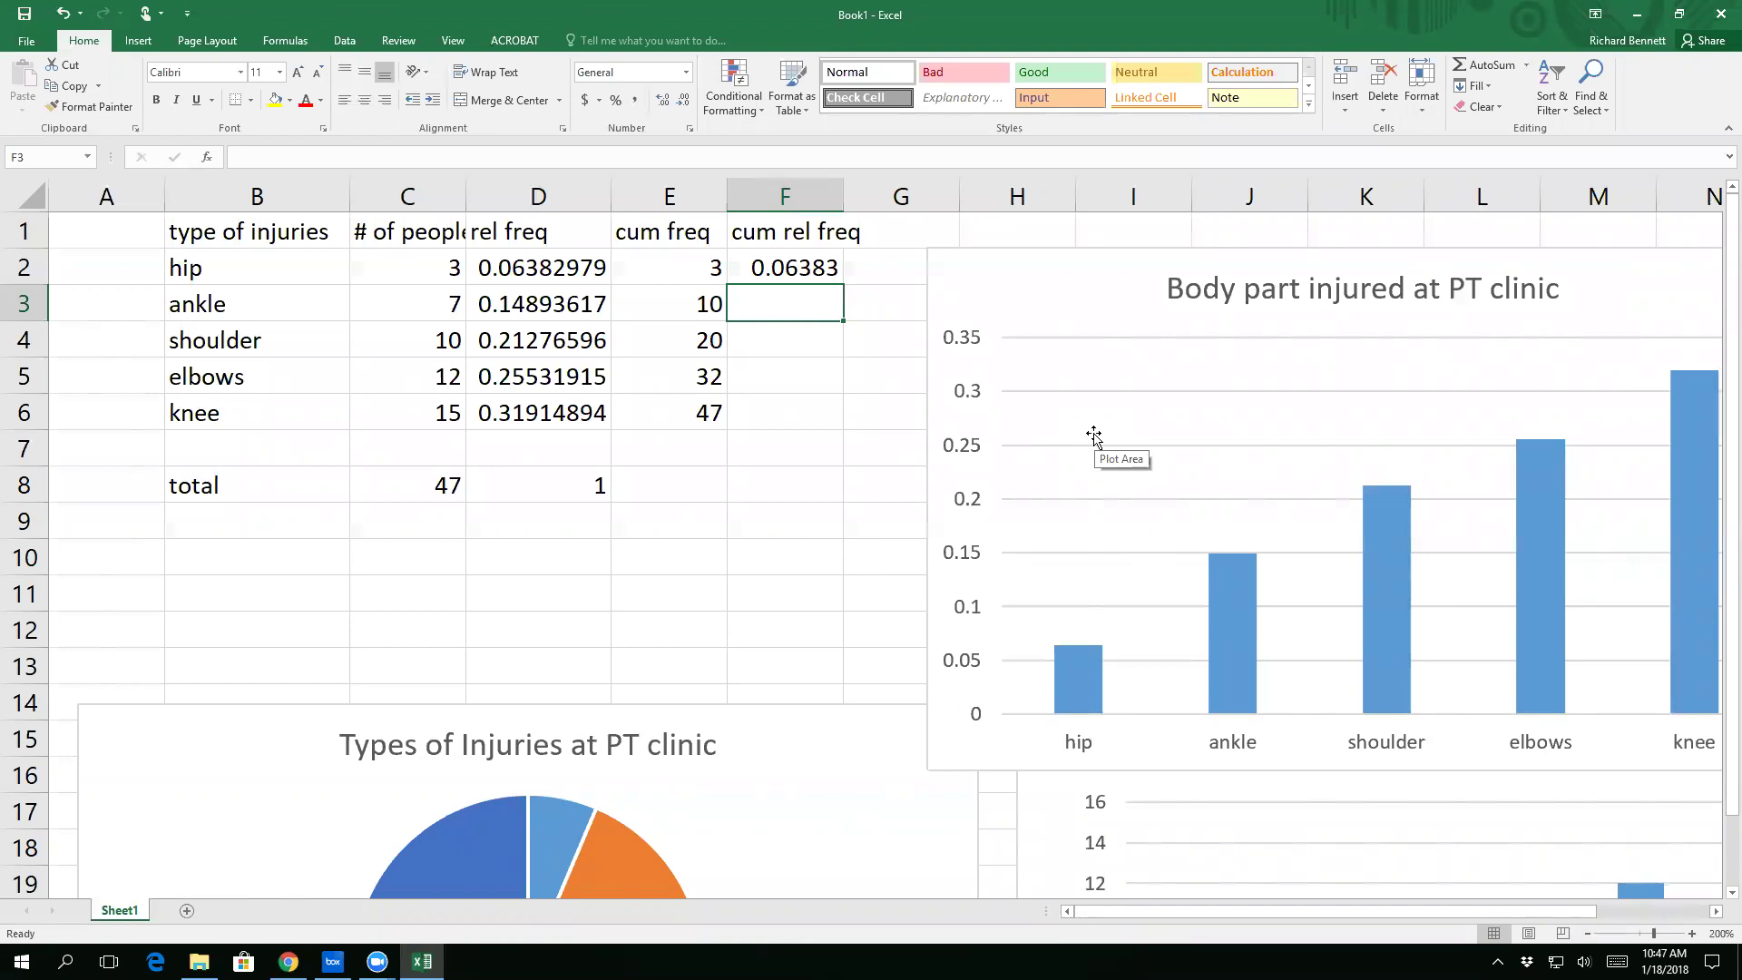
# Step: Enter the formula =D3+D2 in F3 for the ankle row's cumulative relative frequency
pyautogui.write('=')
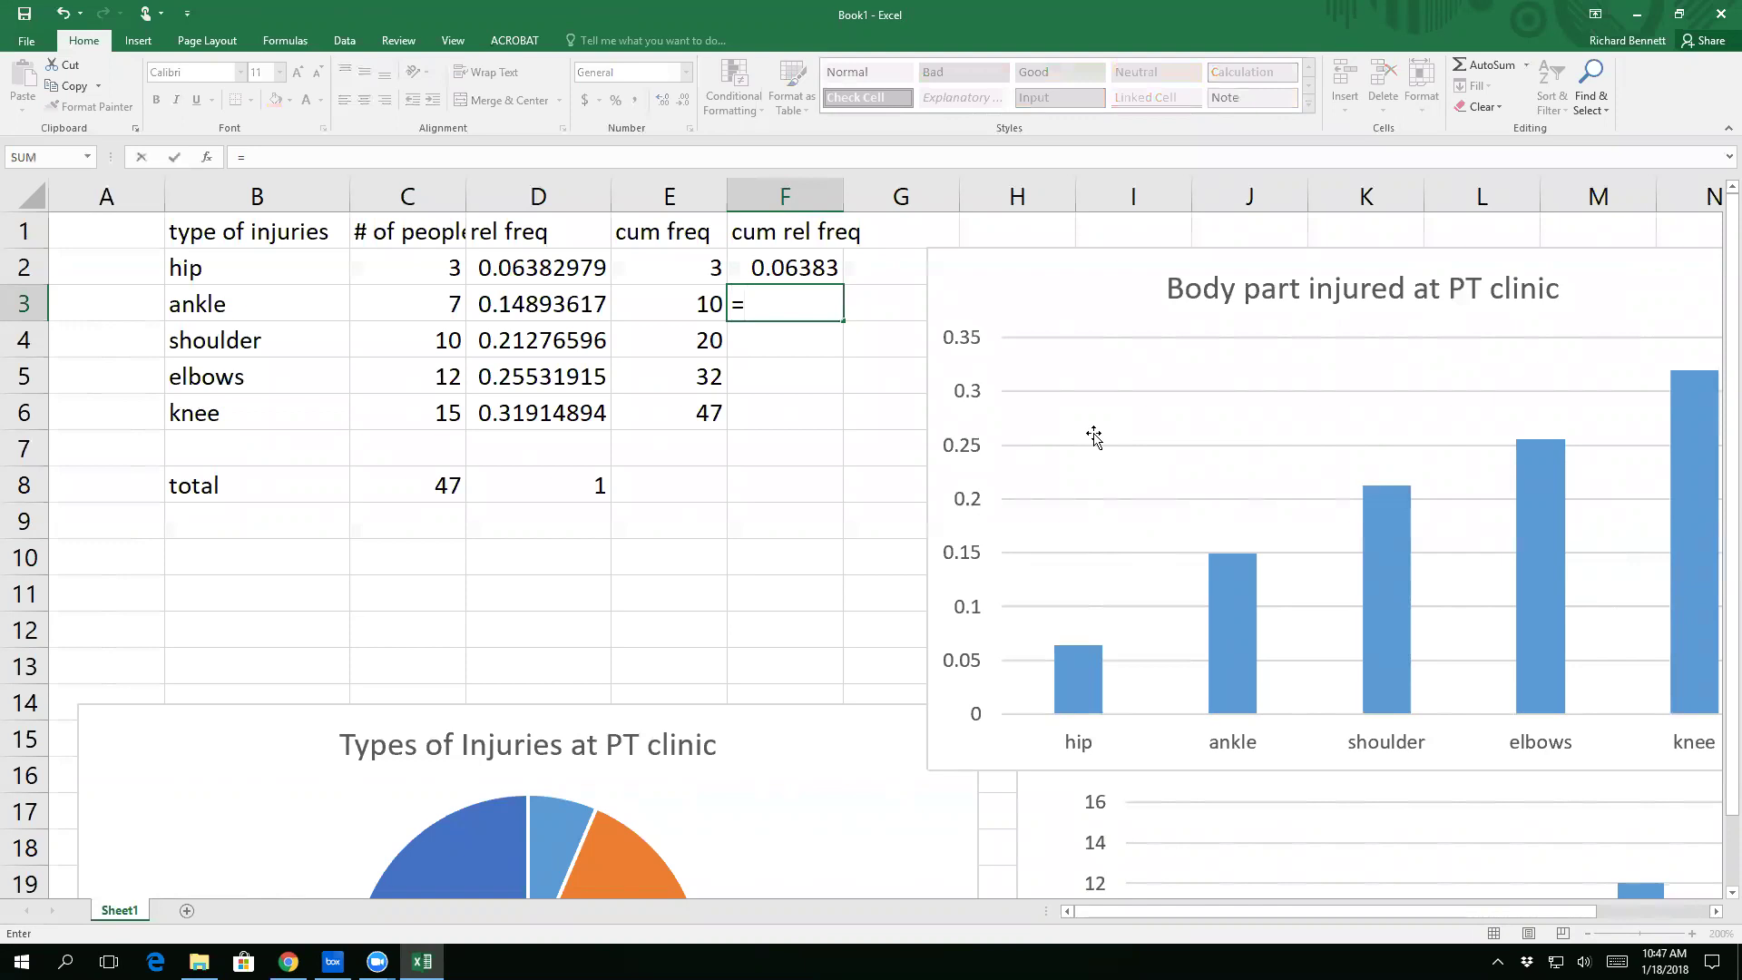
pyautogui.click(579, 304)
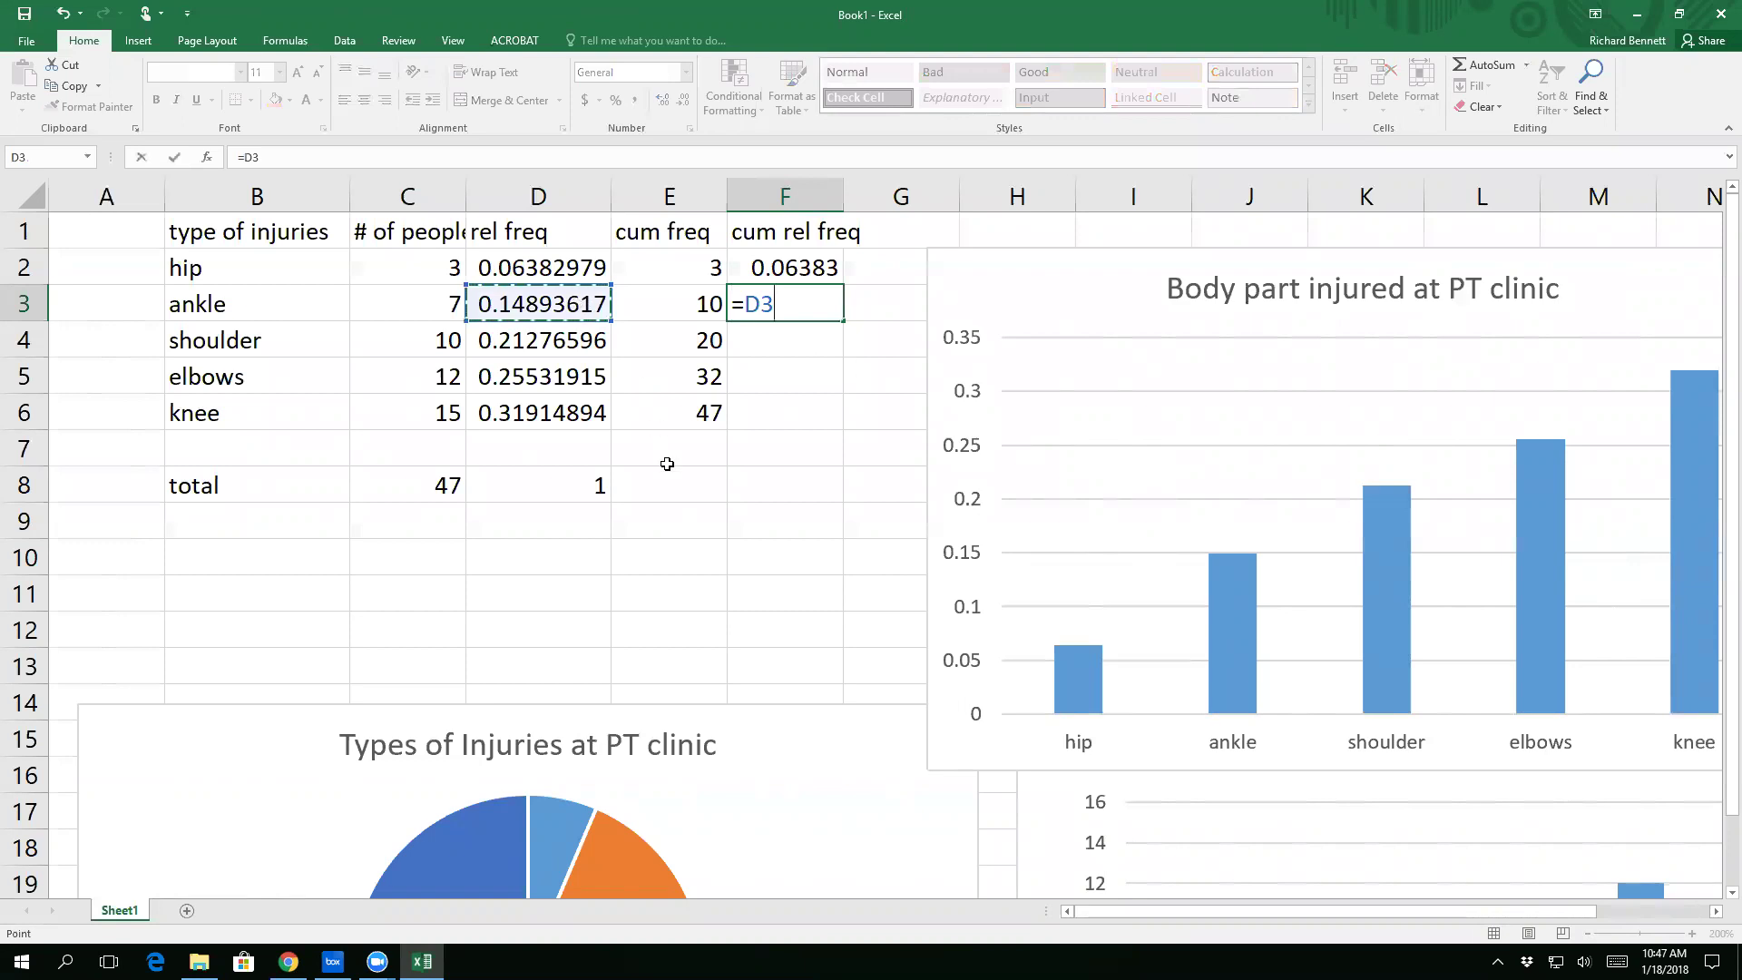
pyautogui.write('+')
pyautogui.click(569, 269)
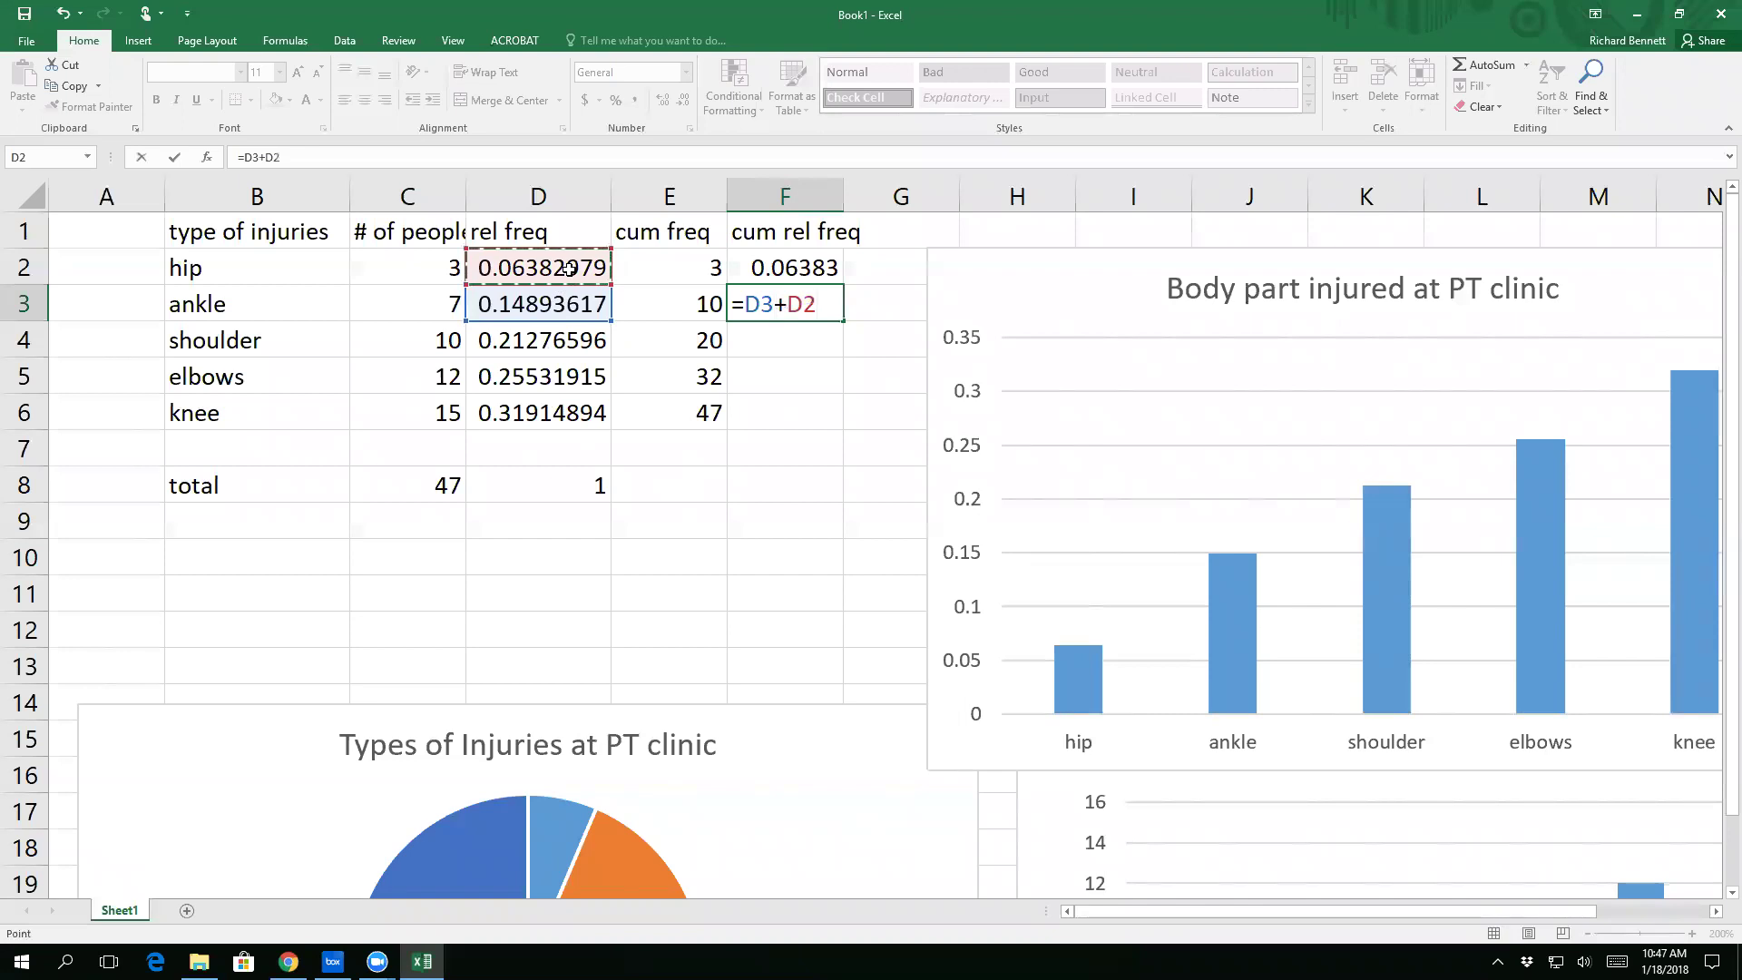
pyautogui.press('Return')
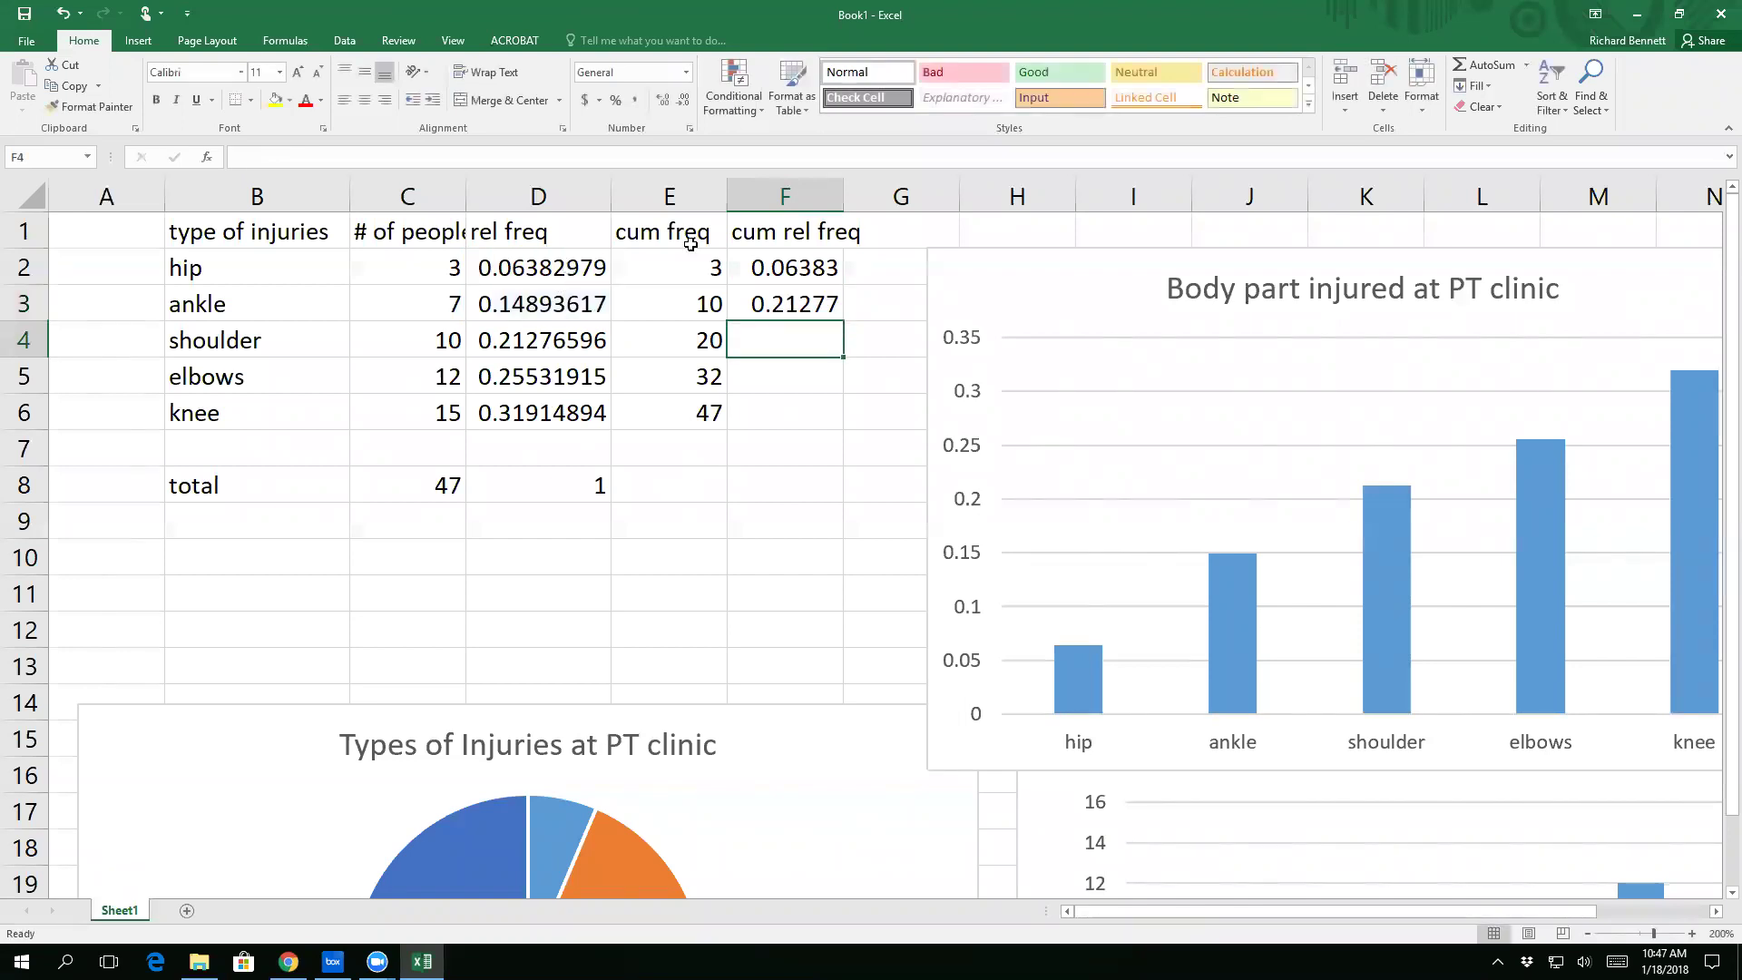
# Step: Fill the F3 formula =D3+D2 down through F6
pyautogui.click(787, 311)
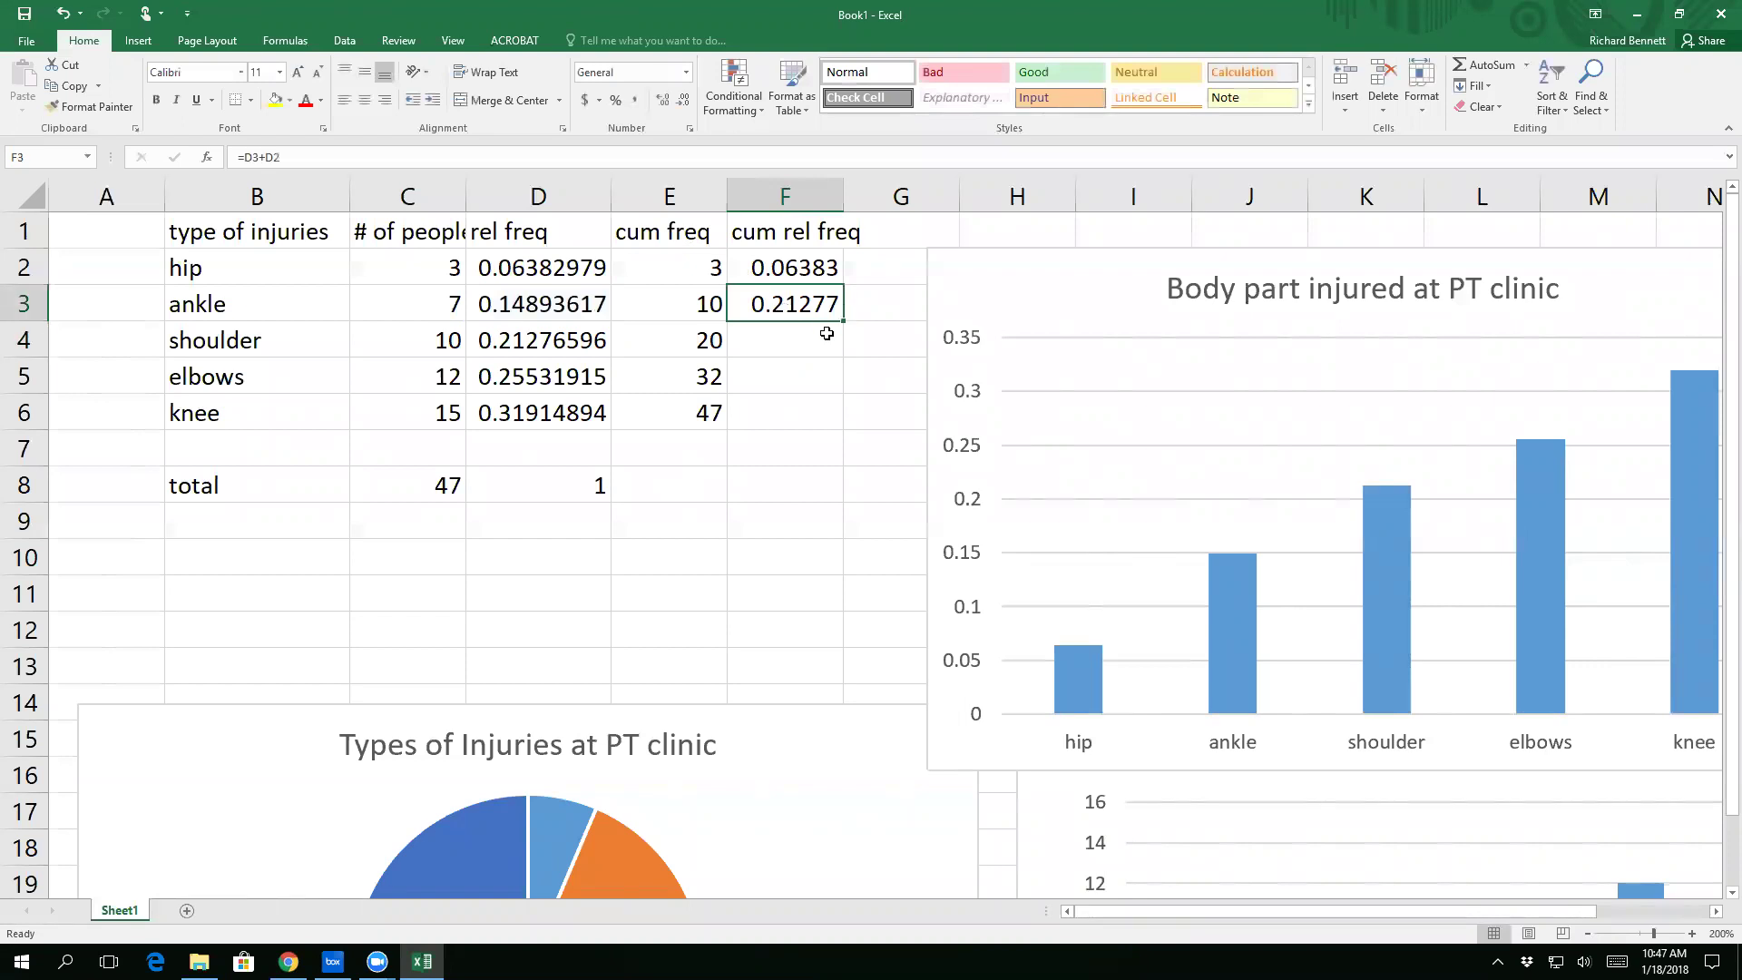
pyautogui.moveTo(843, 321); pyautogui.dragTo(844, 451)
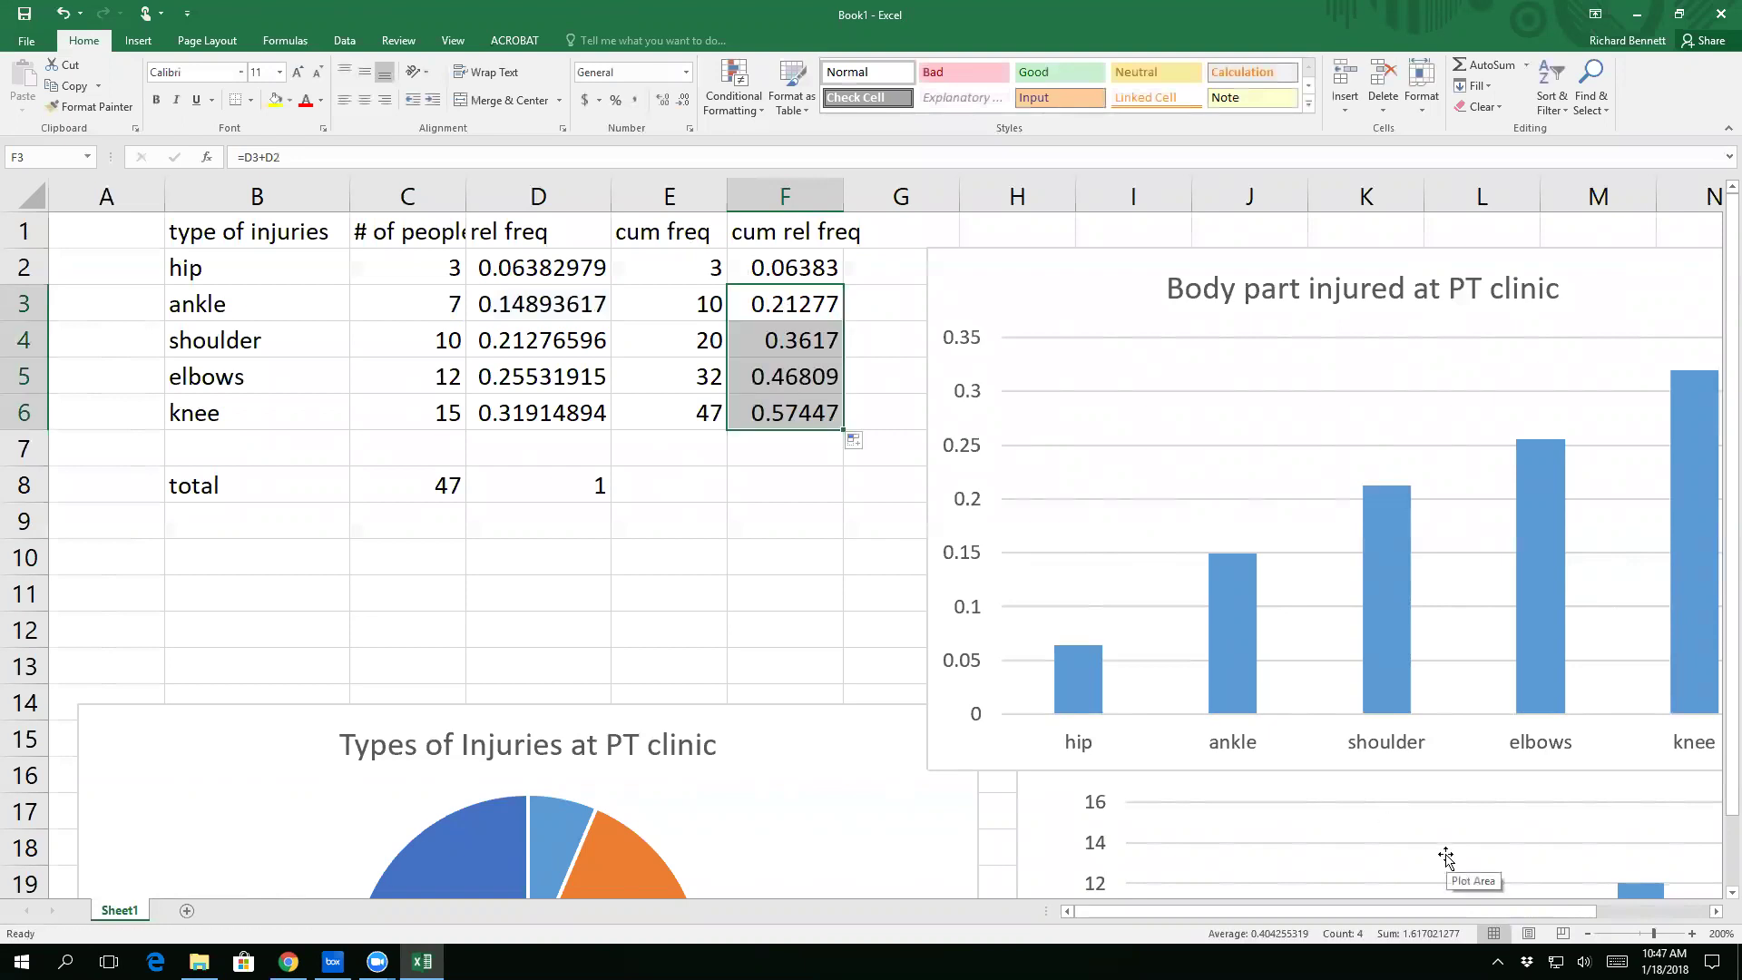
pyautogui.moveTo(833, 269); pyautogui.dragTo(814, 411)
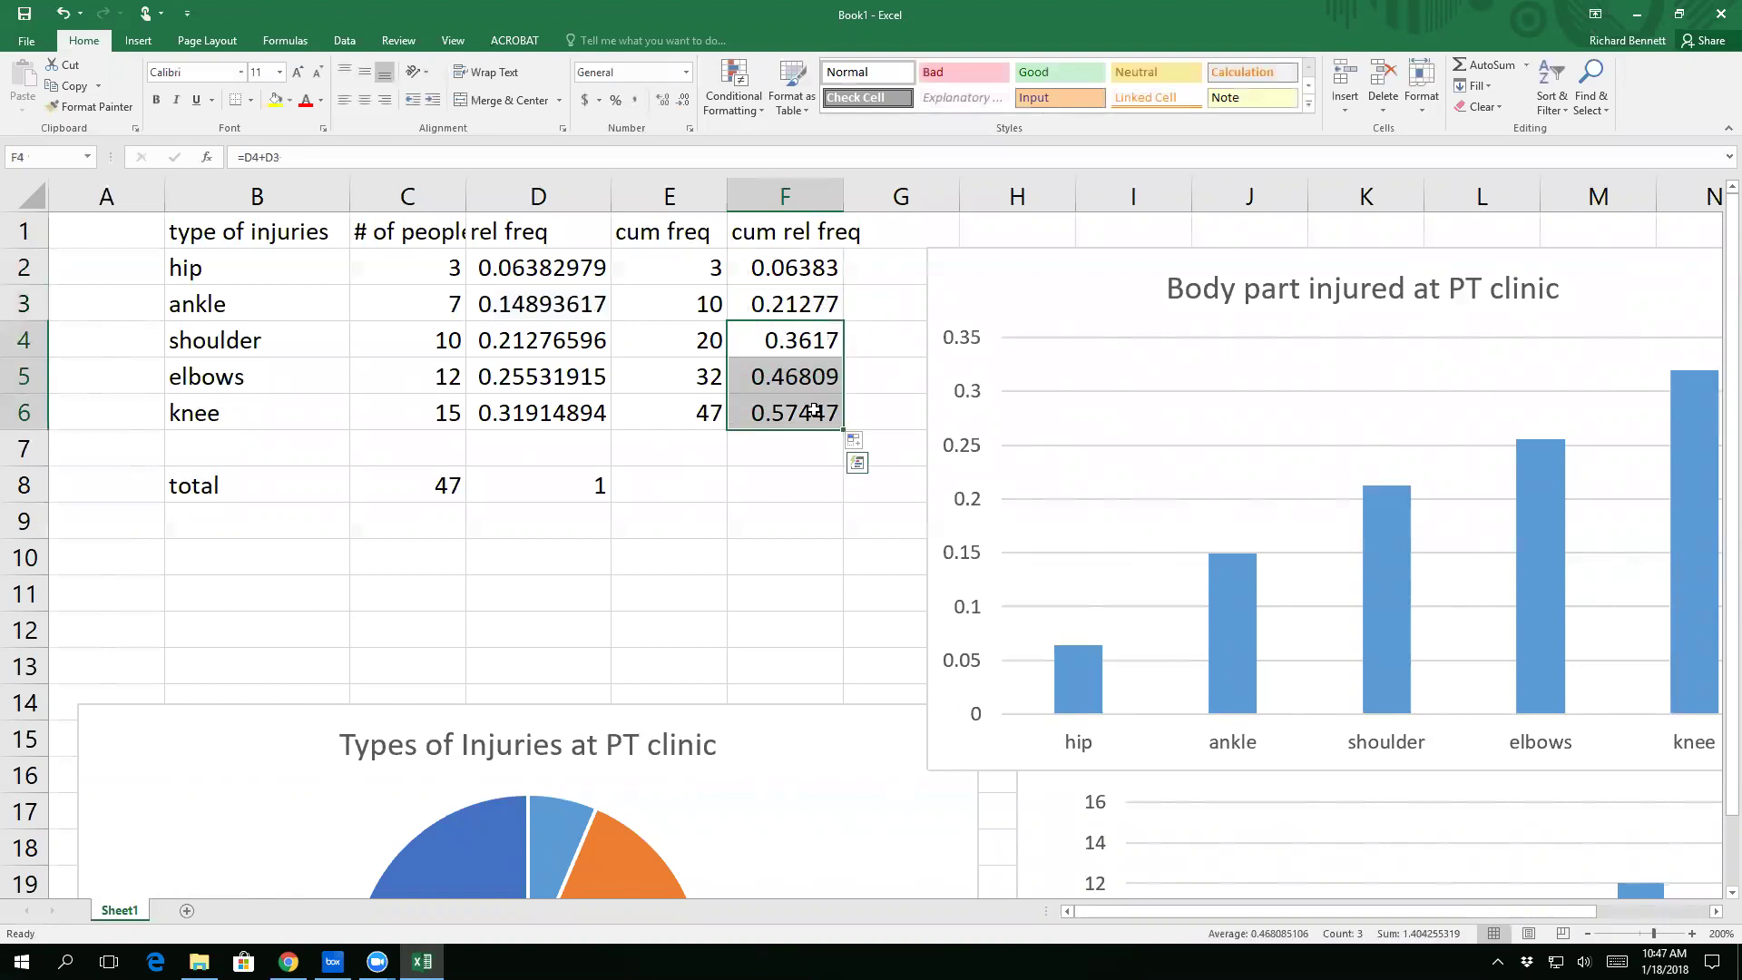
# Step: Replace the ankle row's cumulative relative frequency in F3 with the formula =D3+F2
pyautogui.click(803, 304)
pyautogui.write('=')
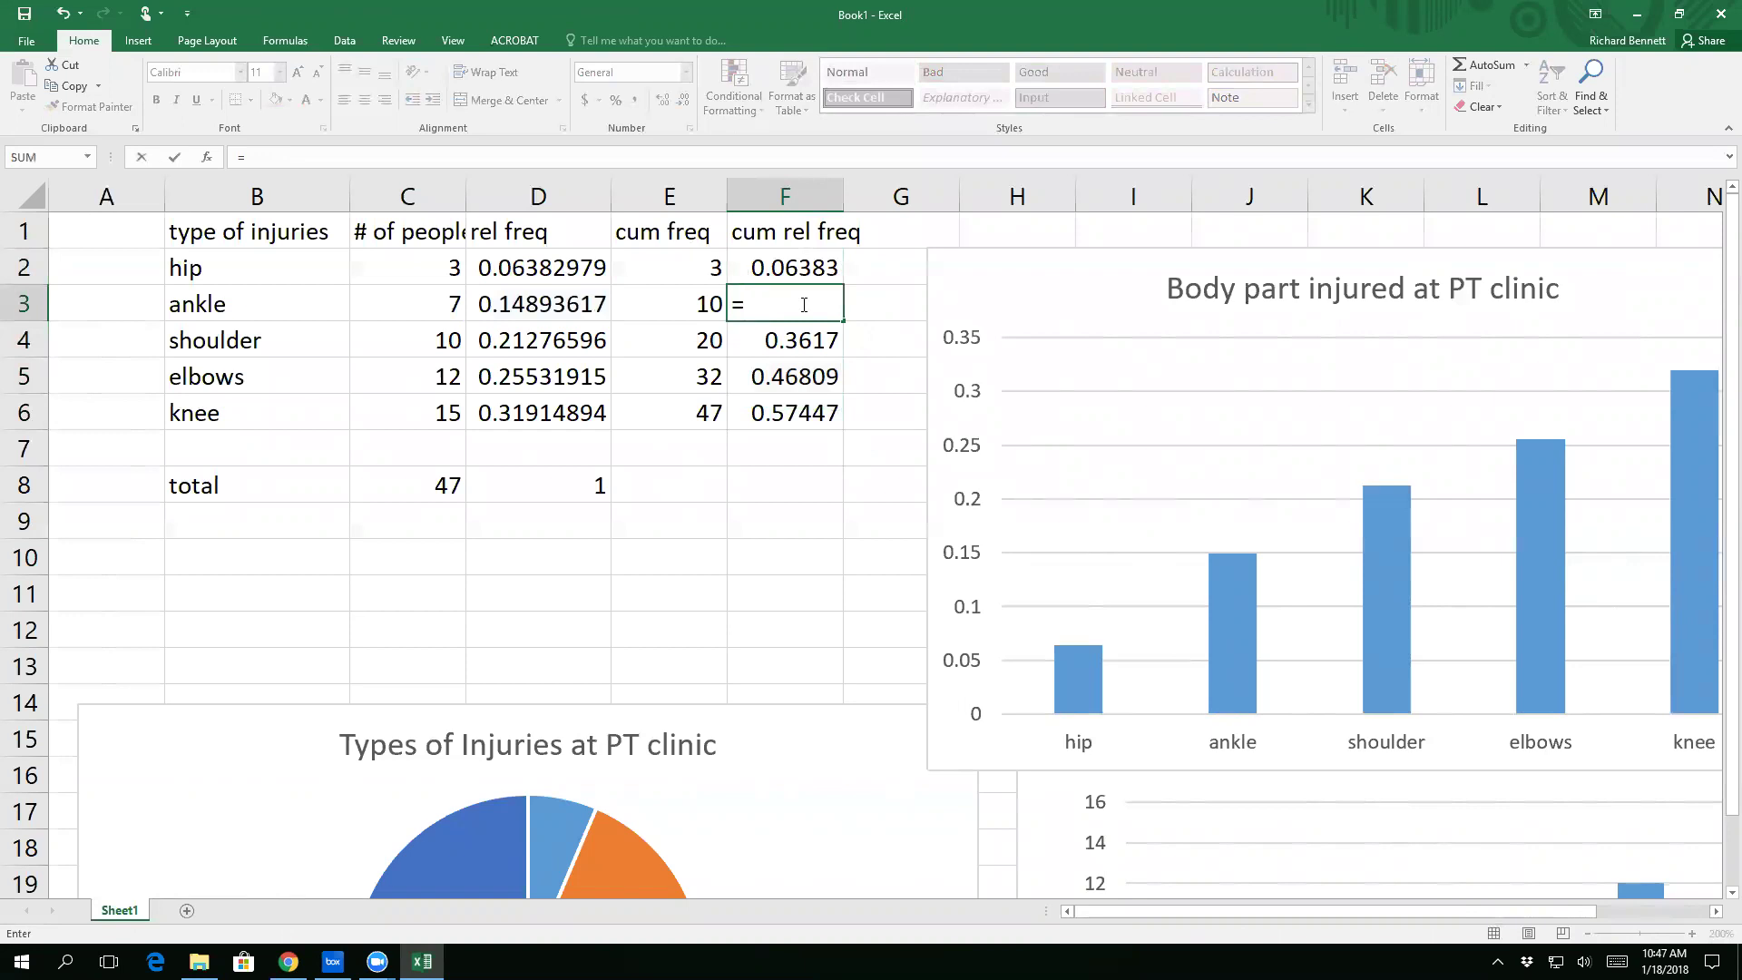
pyautogui.click(562, 307)
pyautogui.write('+')
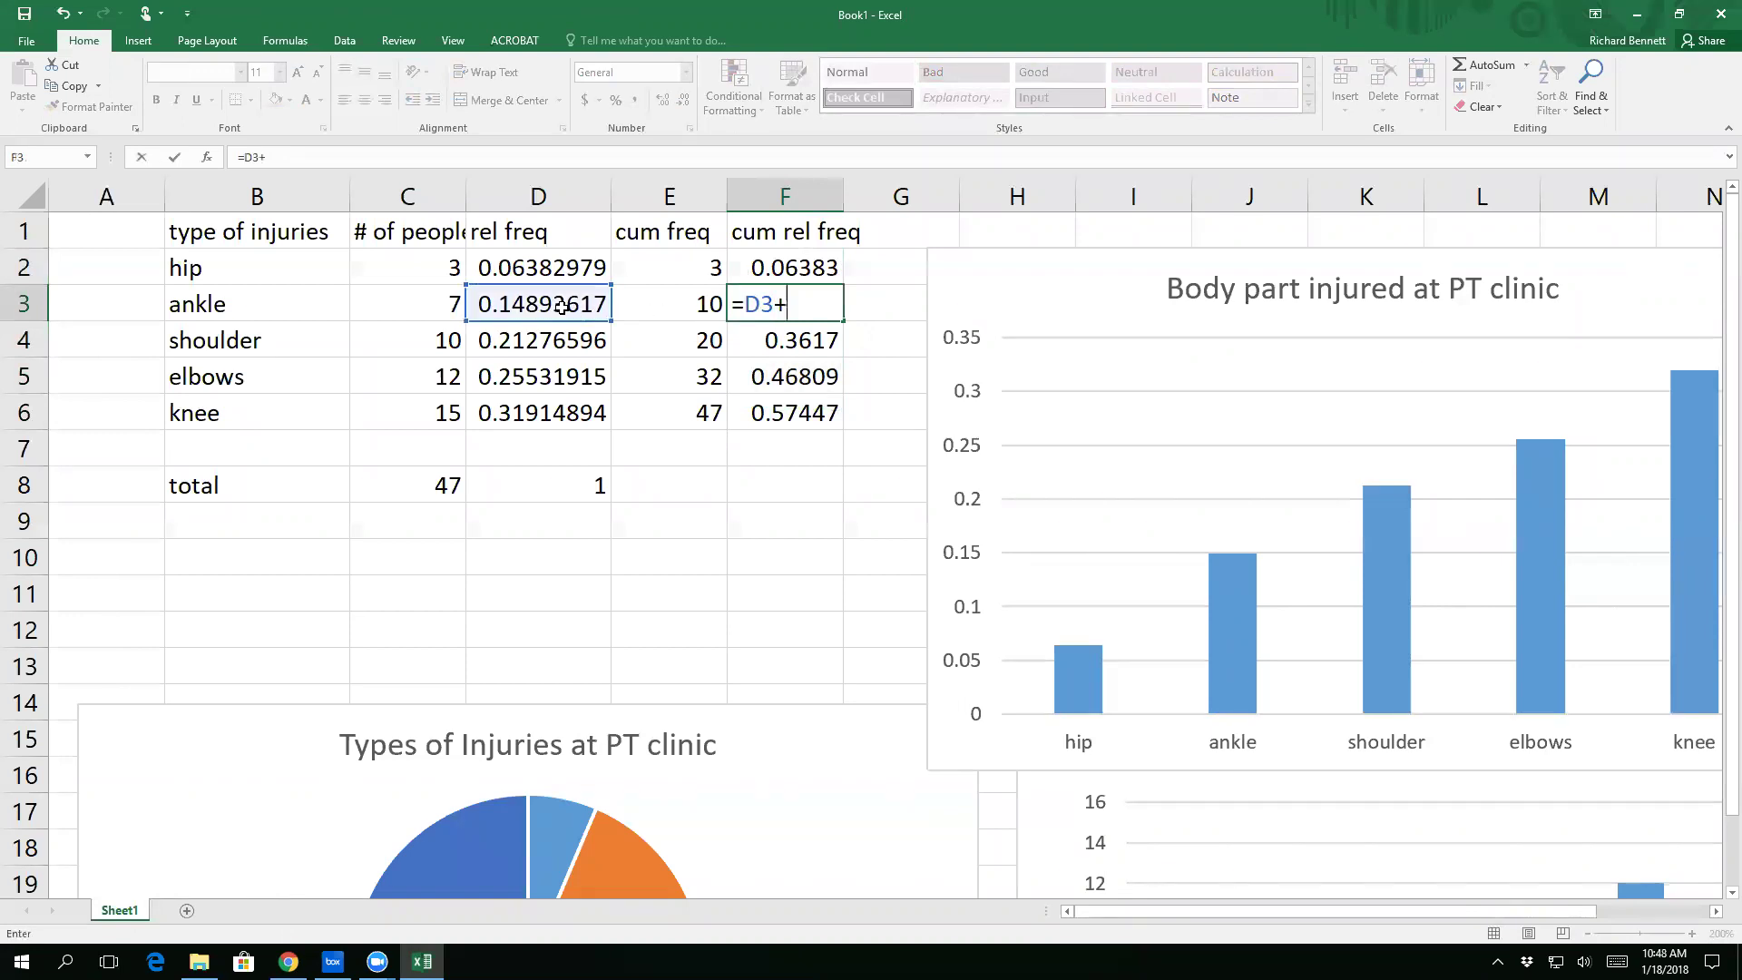
pyautogui.click(823, 263)
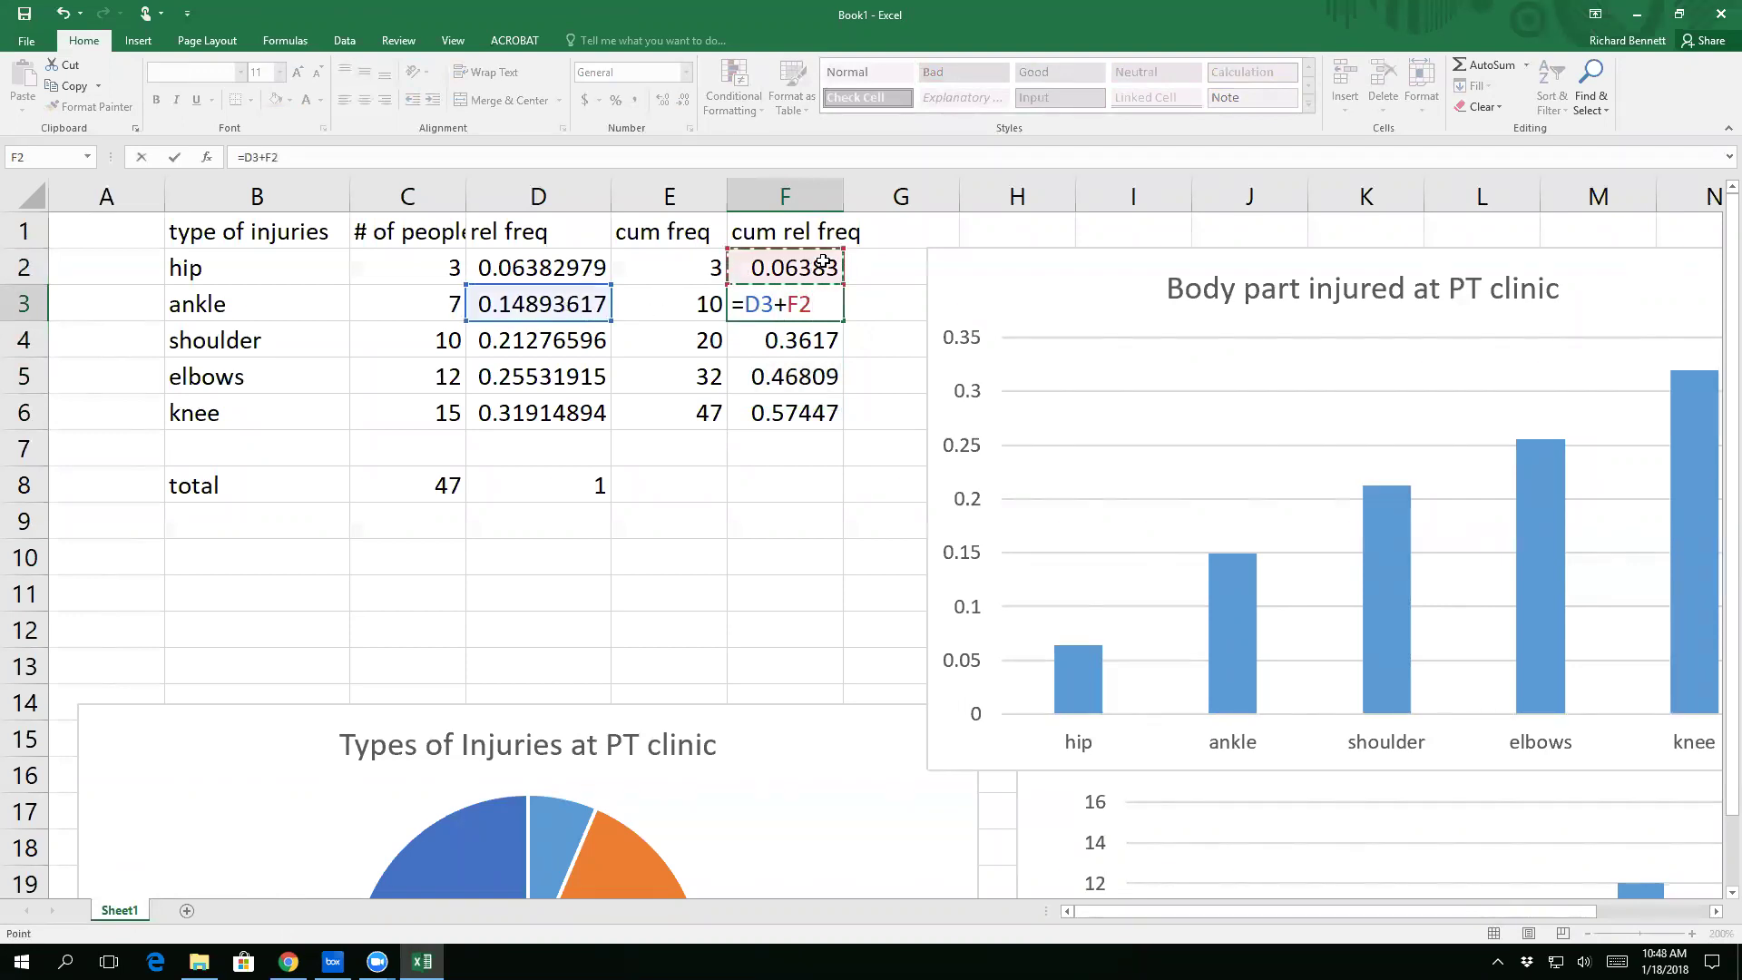
pyautogui.press('Return')
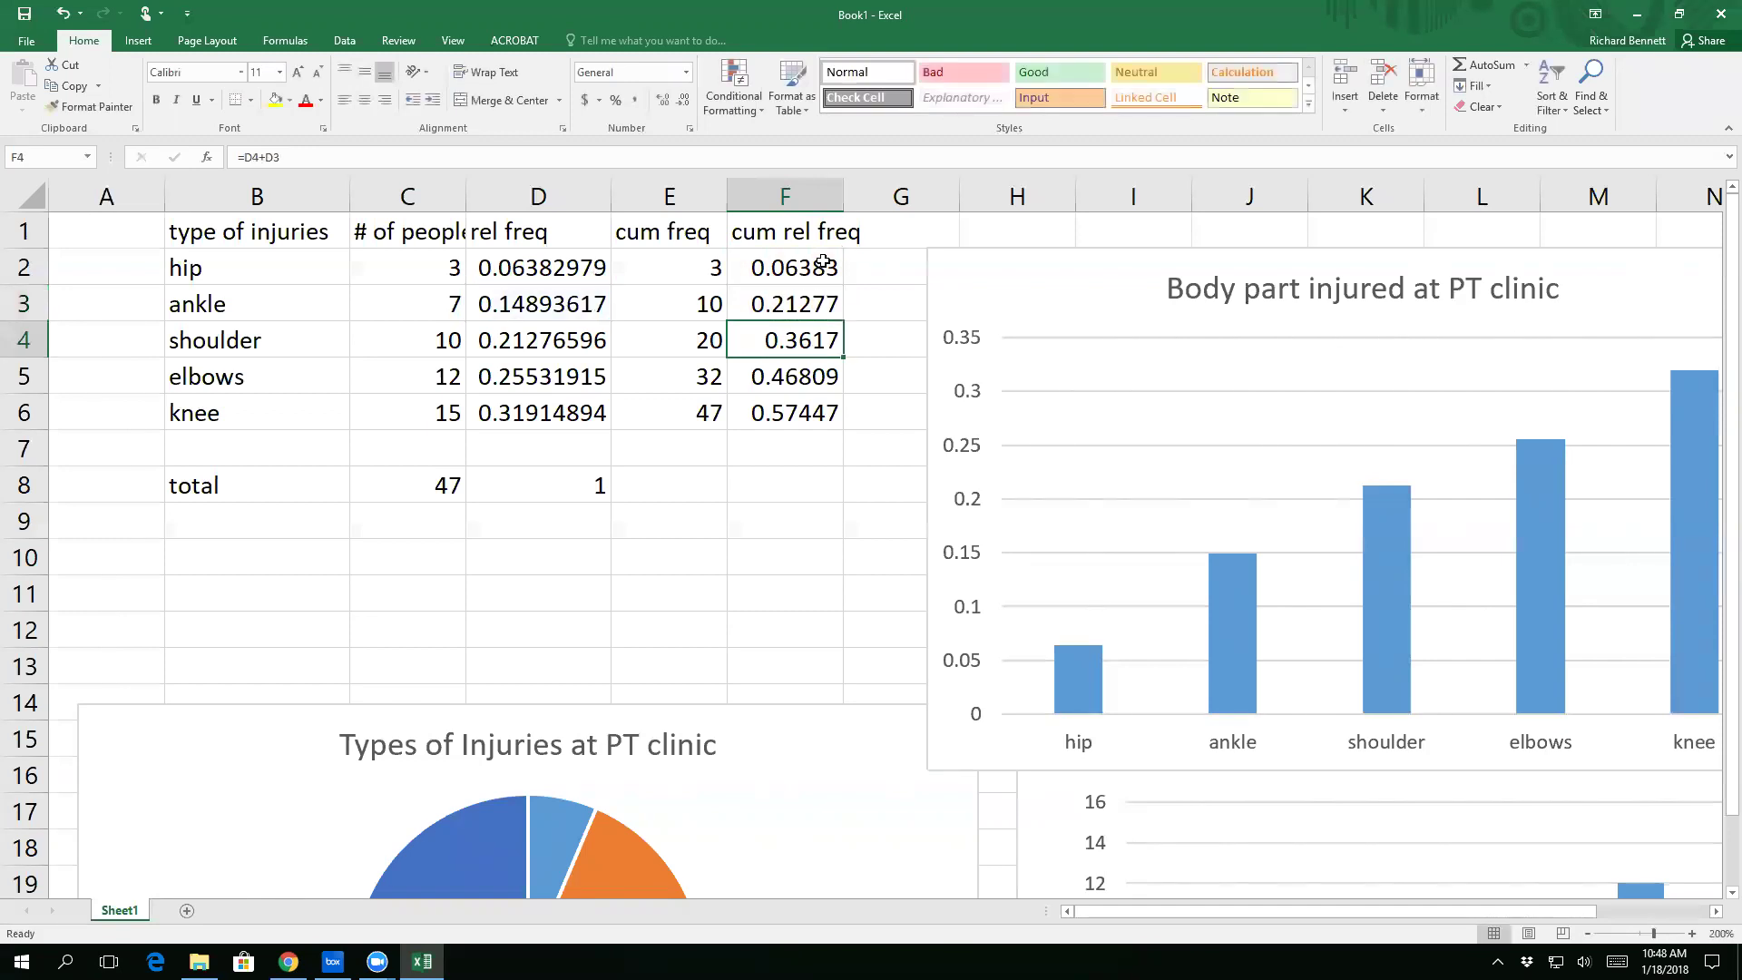
# Step: Fill the corrected formula from F3 down to F6 for the remaining injury types
pyautogui.click(812, 310)
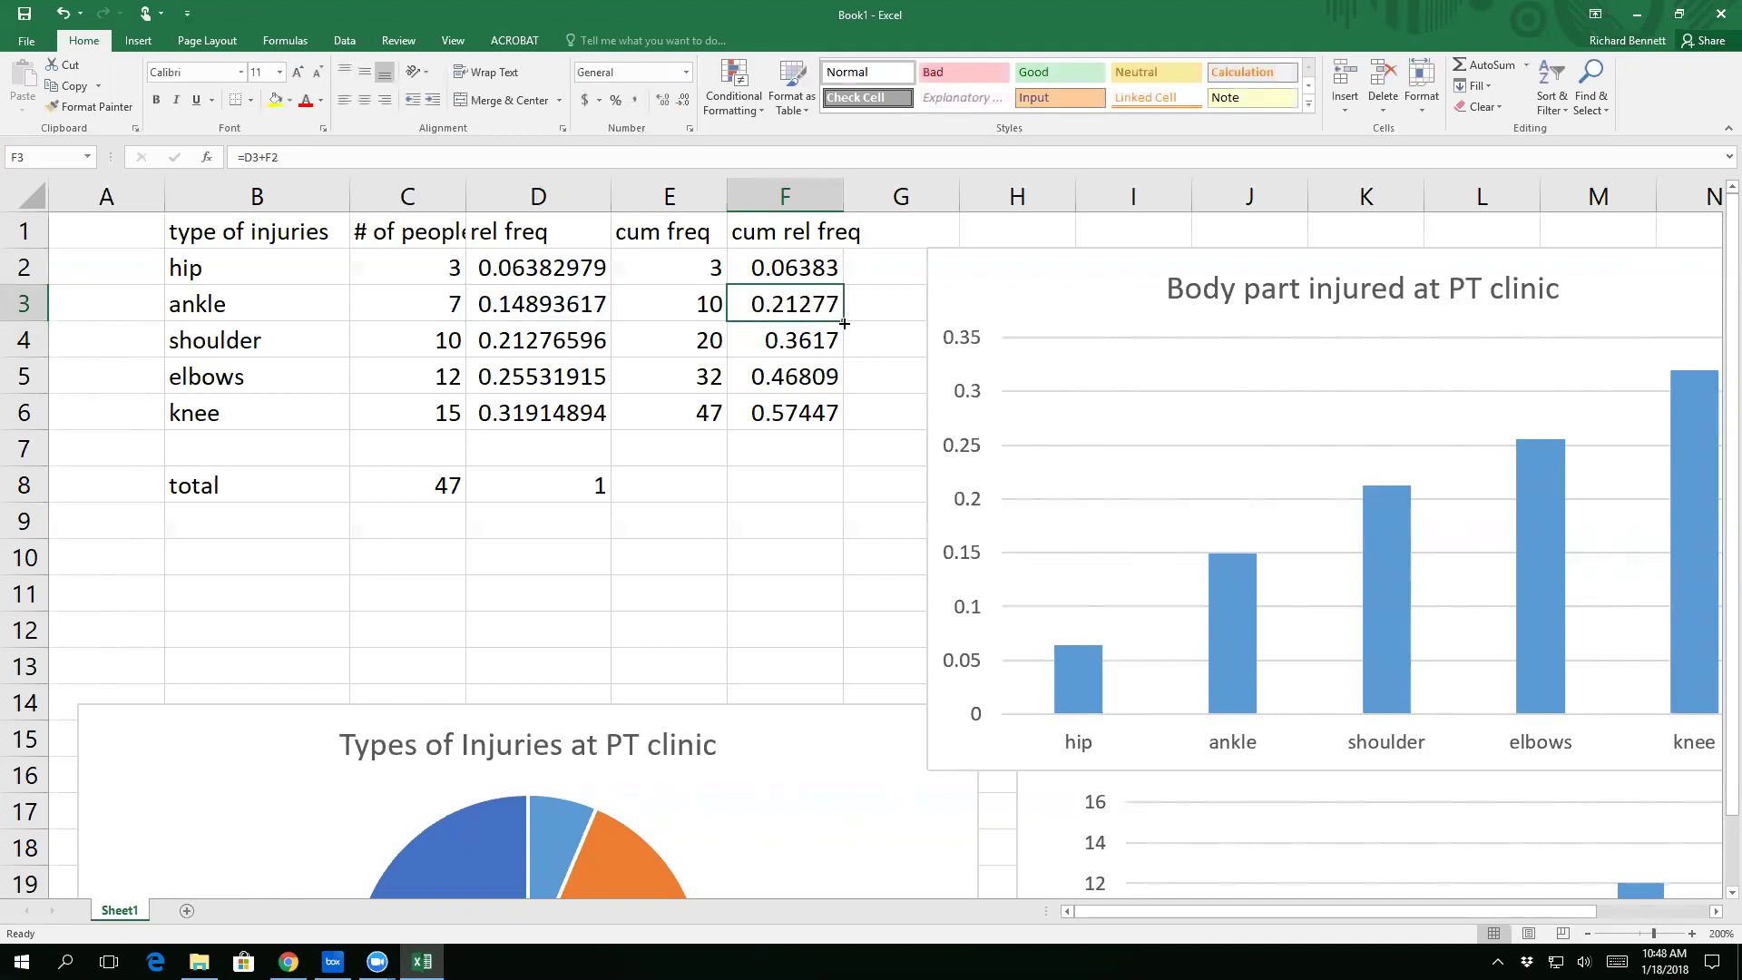
pyautogui.moveTo(844, 322); pyautogui.dragTo(844, 419)
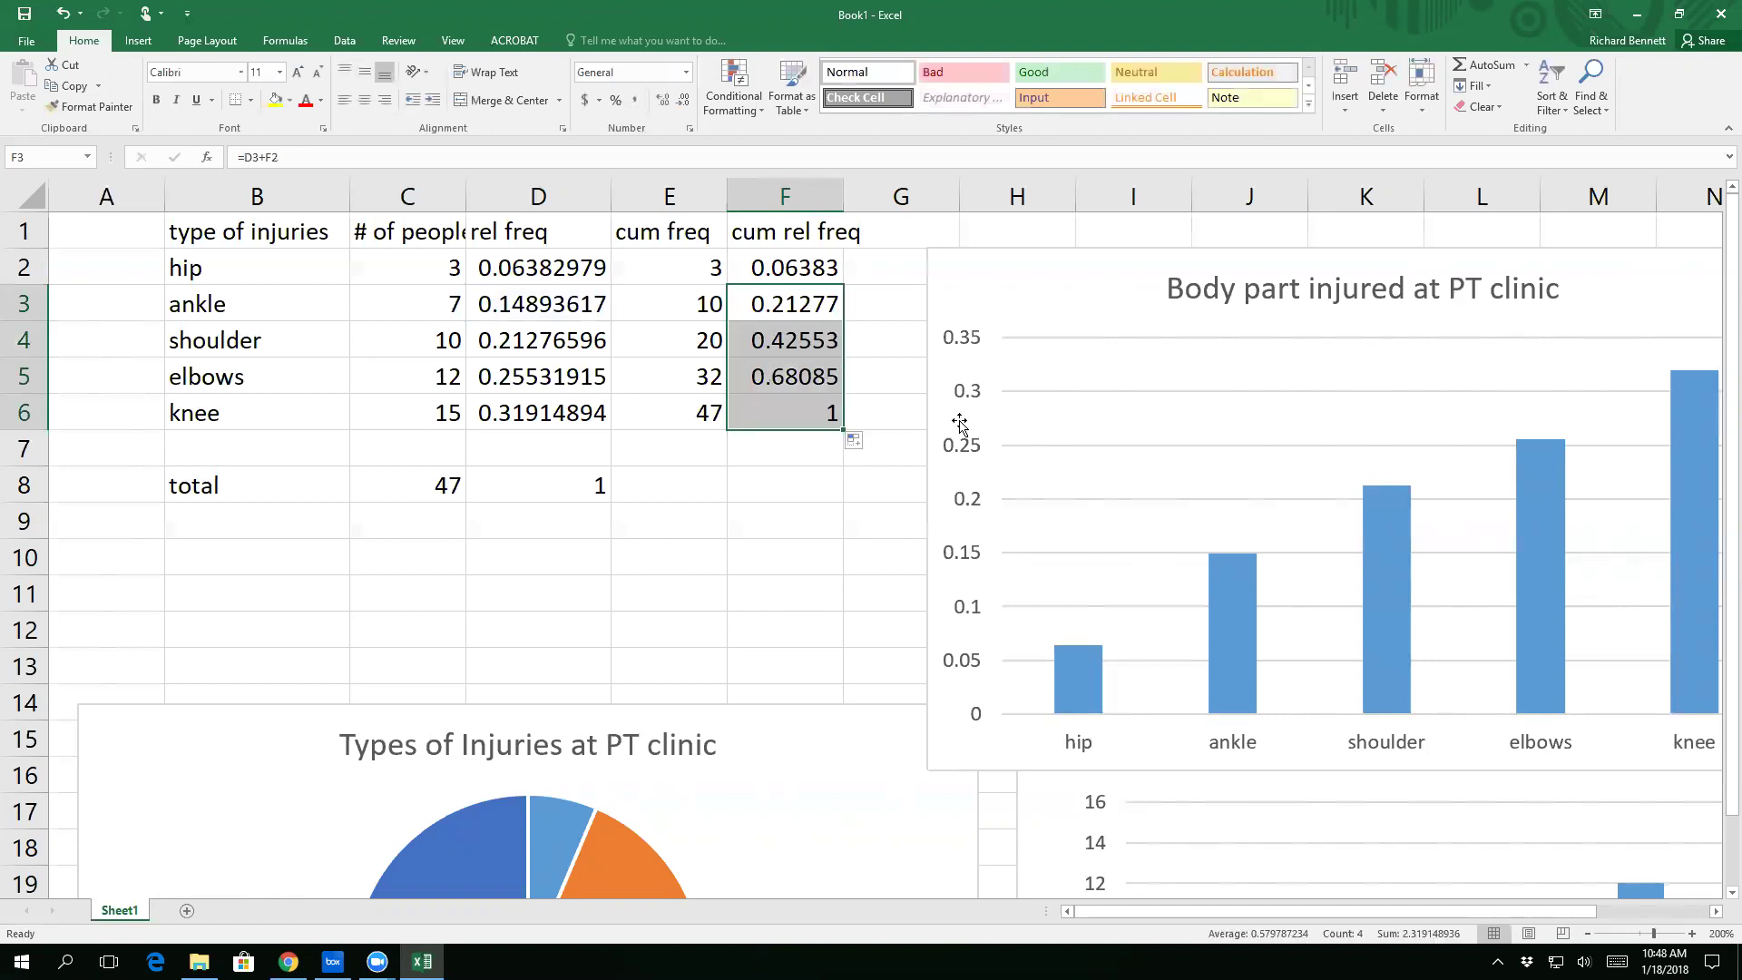
pyautogui.click(816, 420)
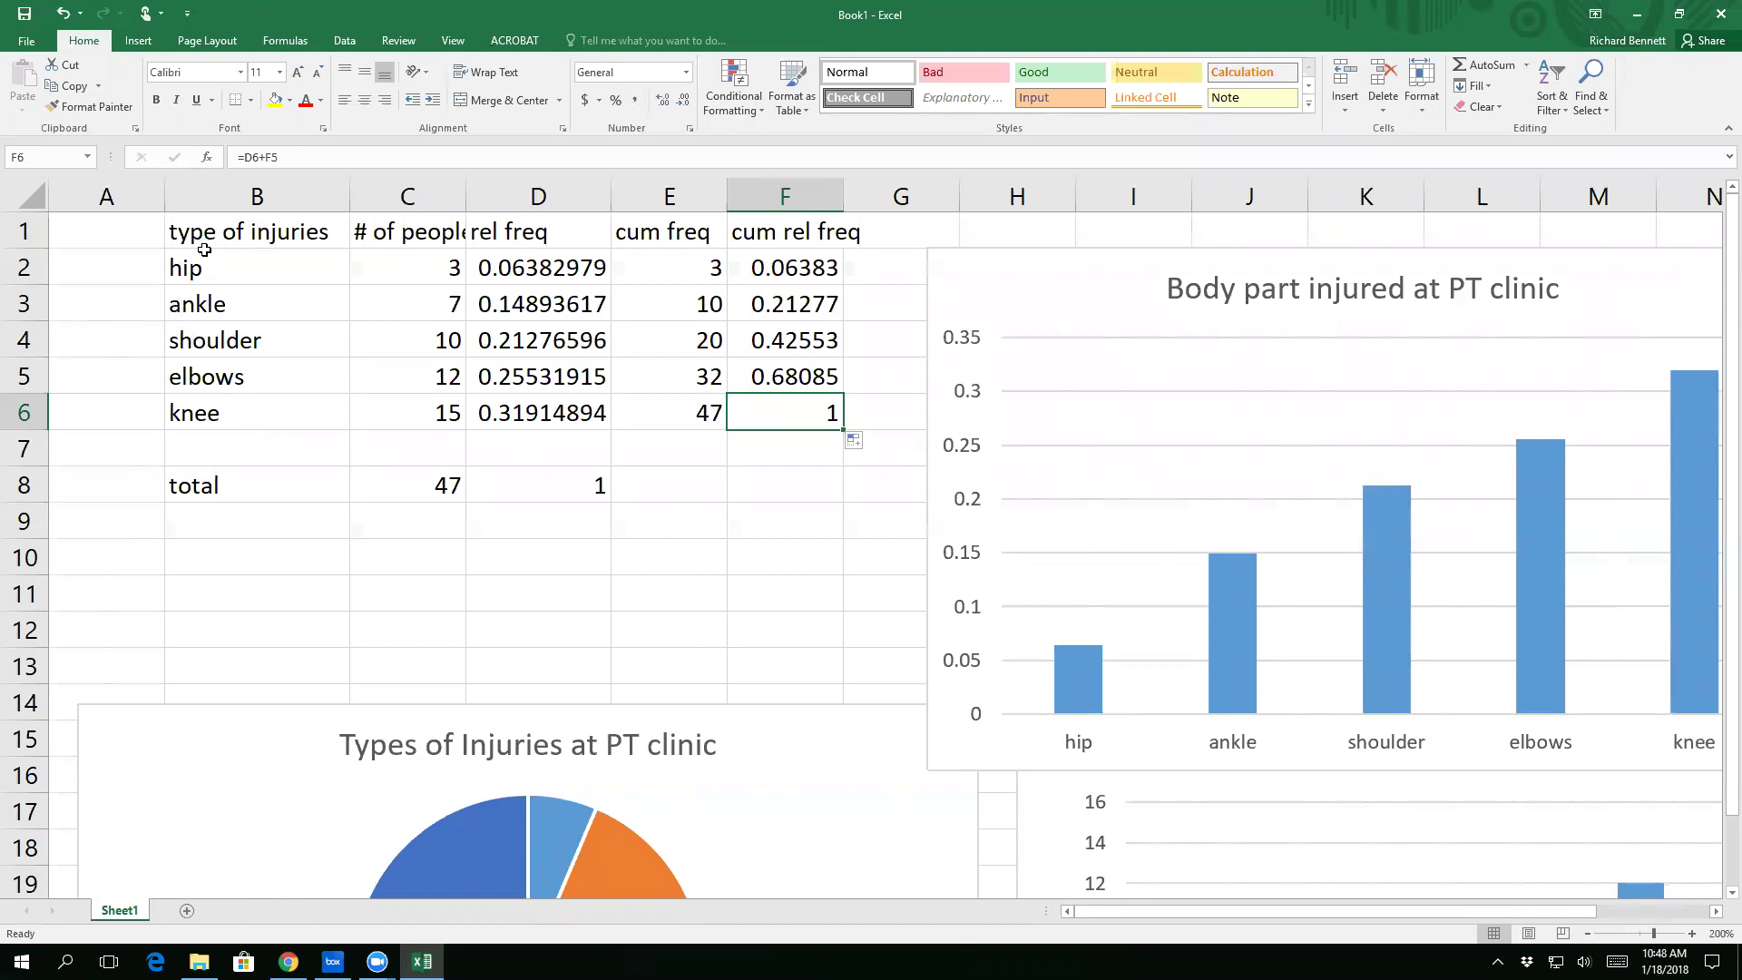
pyautogui.moveTo(227, 234); pyautogui.dragTo(399, 417)
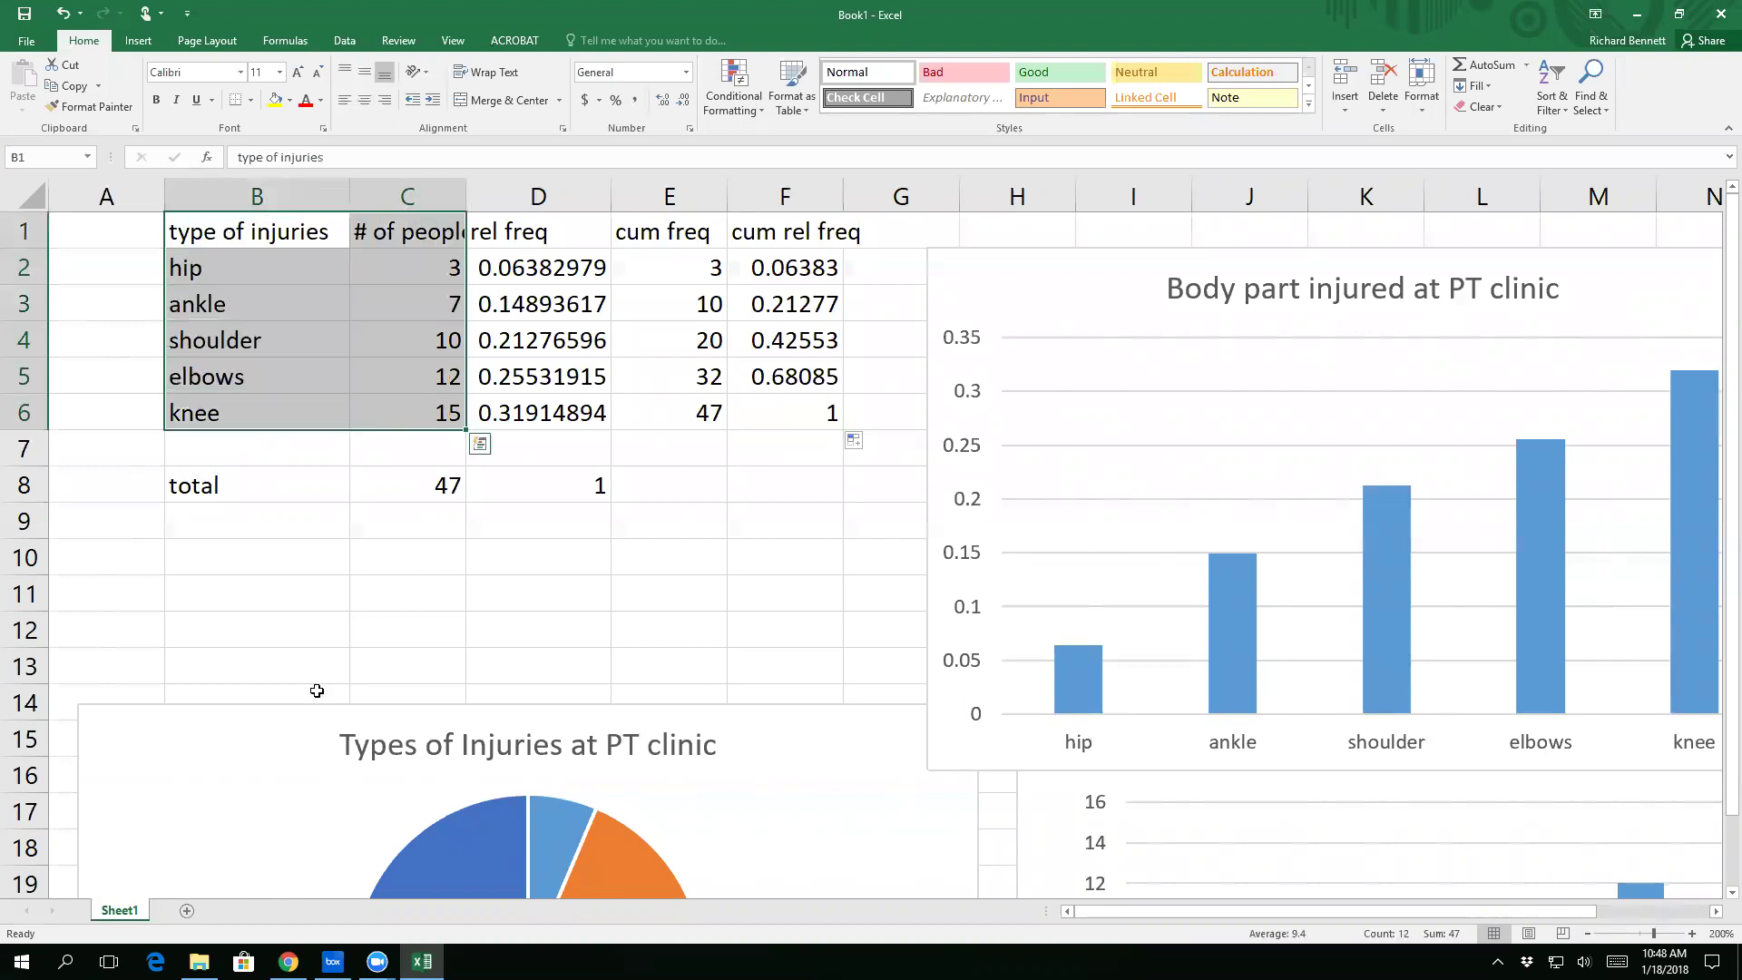
# Step: Add a new worksheet and name it "problem 2"
pyautogui.click(186, 912)
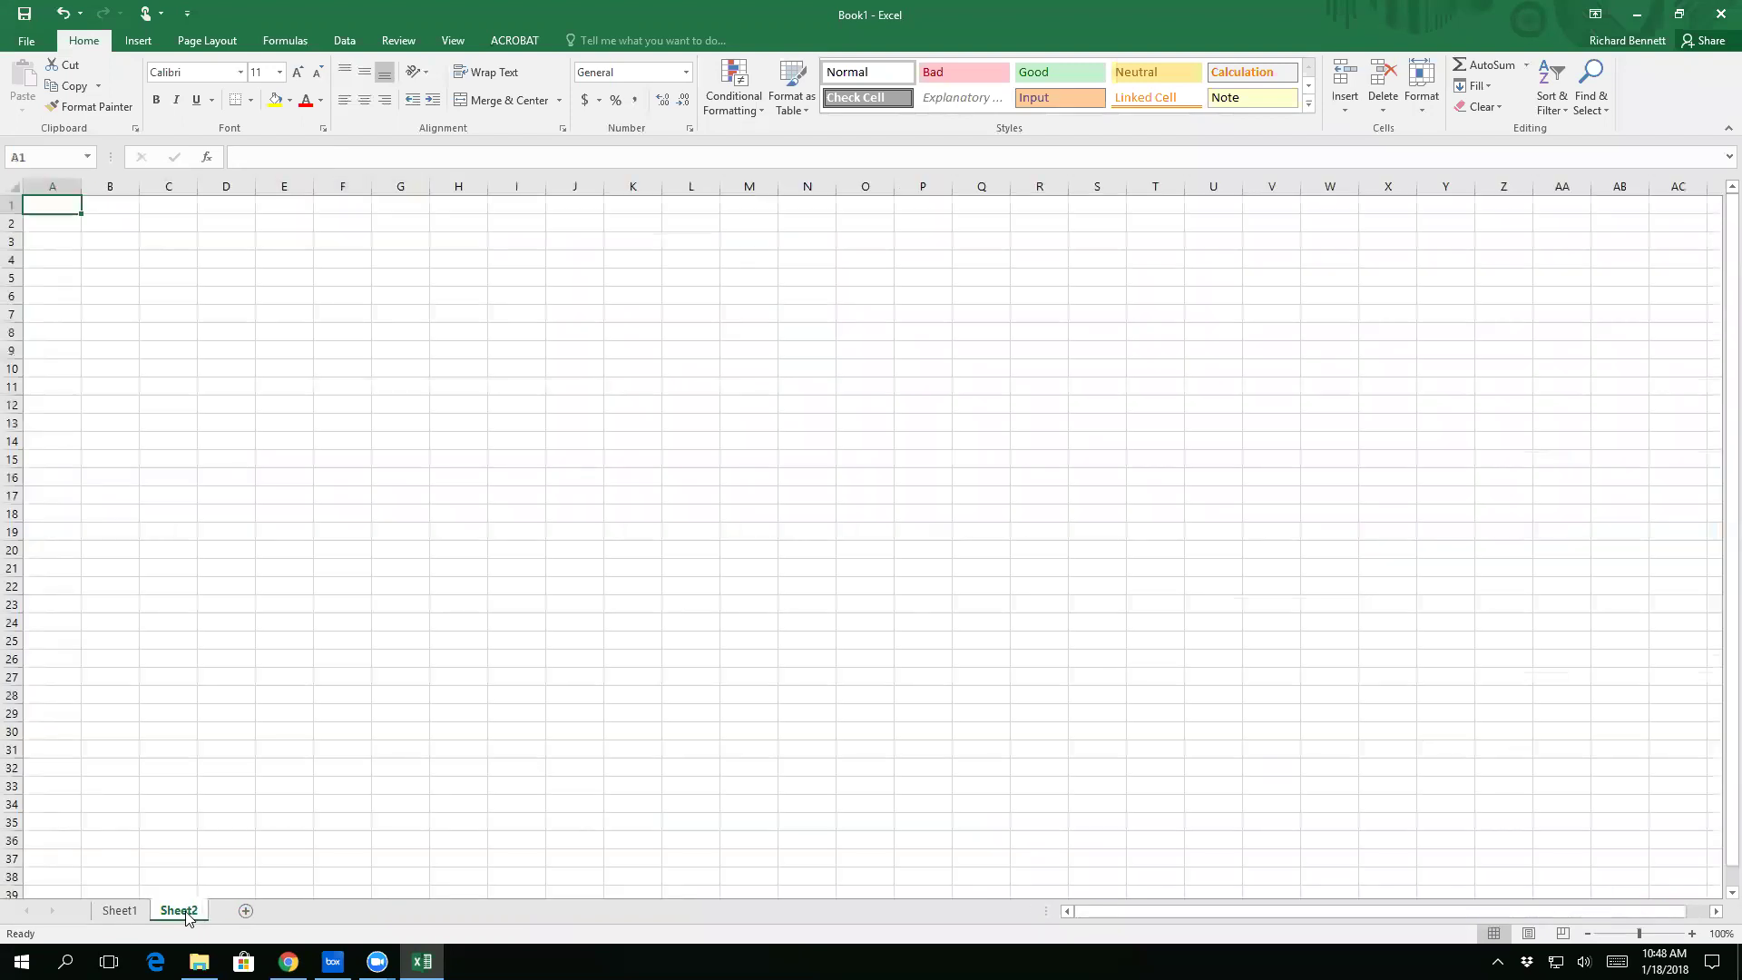
pyautogui.write('problem 23')
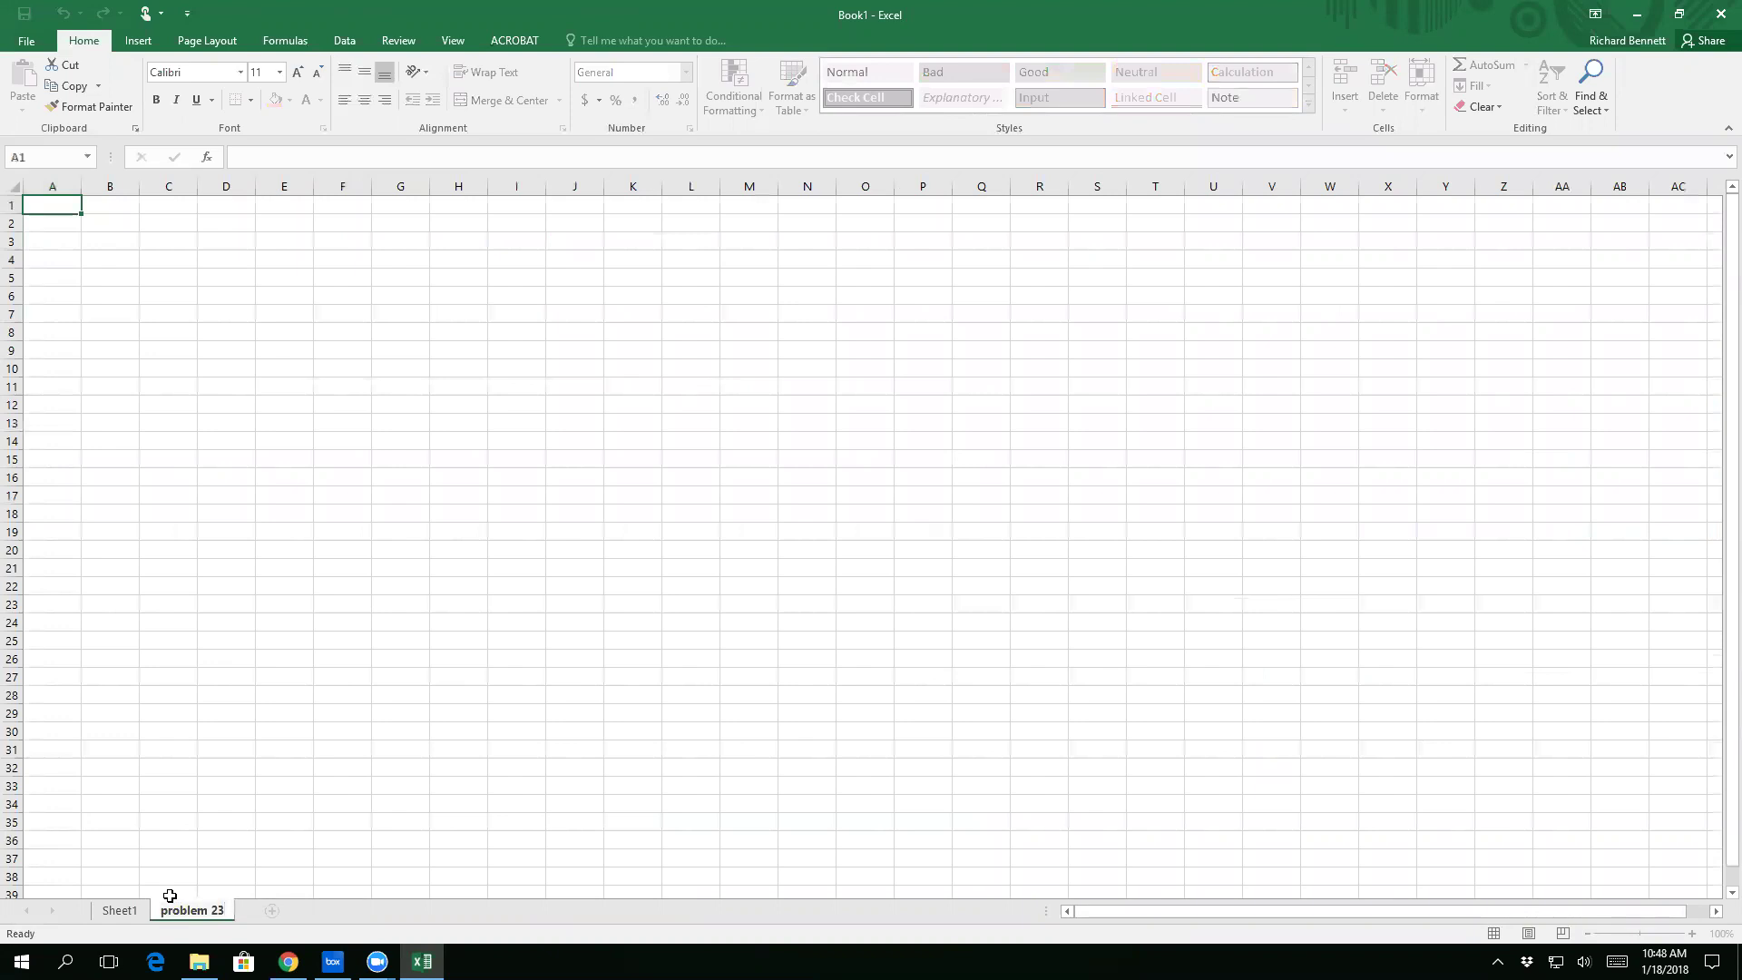
pyautogui.press('BackSpace')
pyautogui.press('Return')
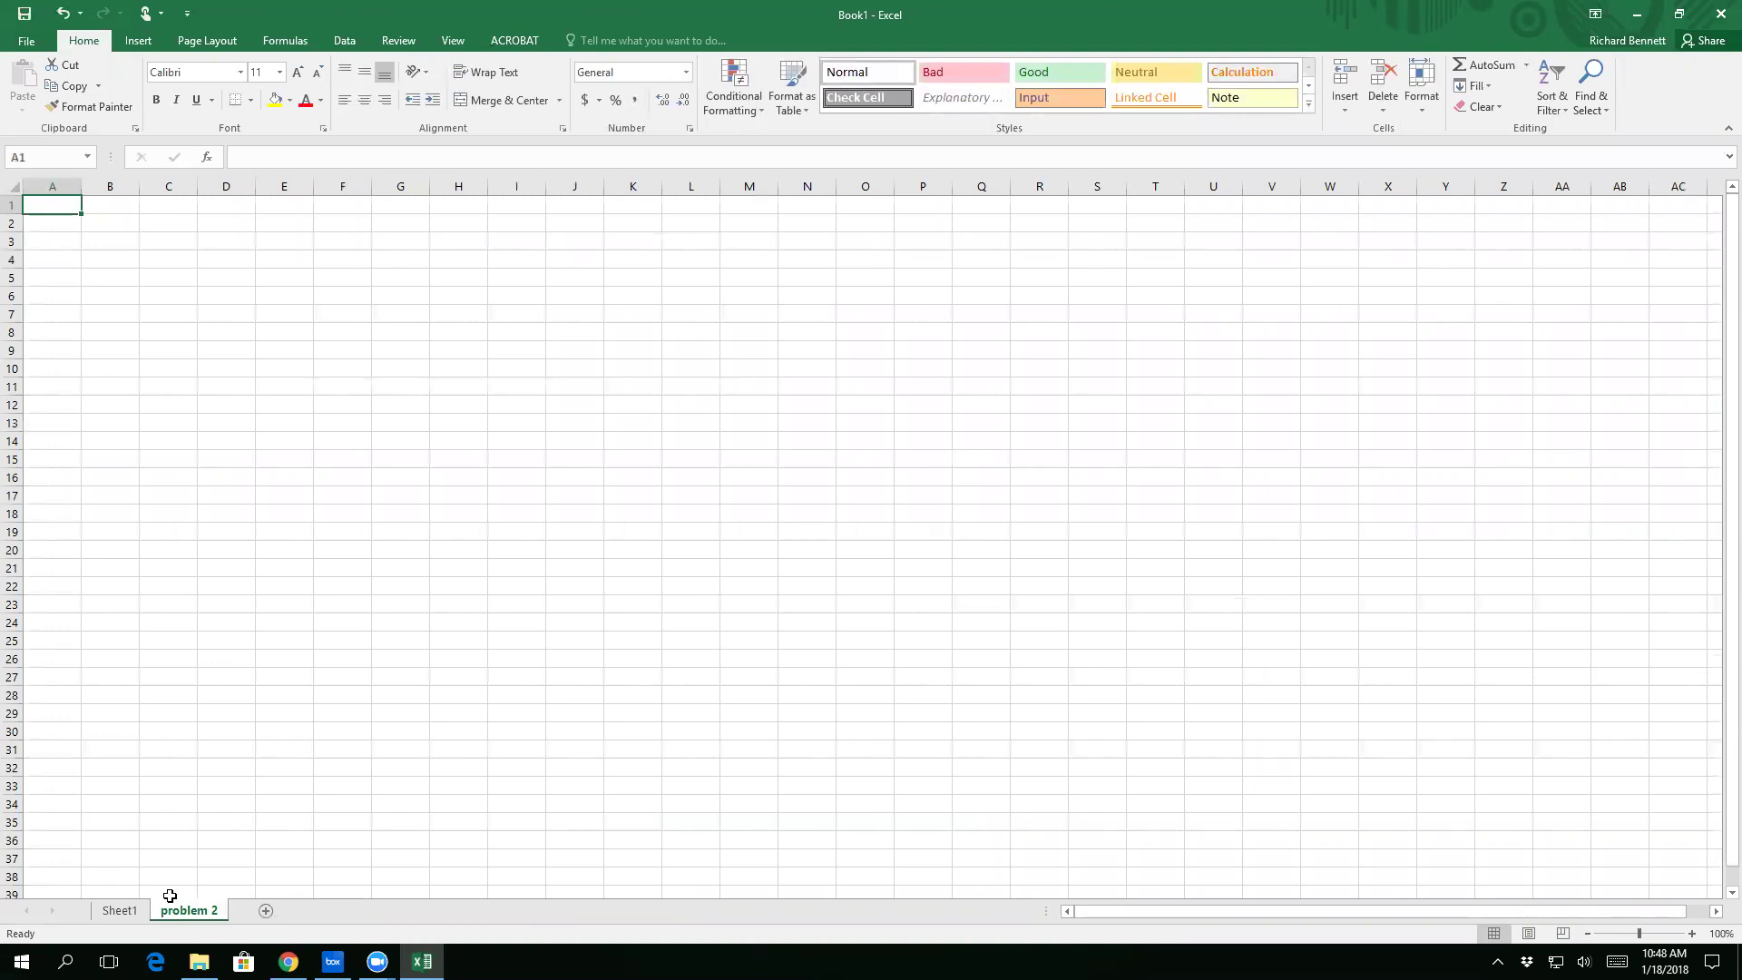
# Step: Rename the injuries worksheet Sheet1 to "problem 1"
pyautogui.click(119, 909)
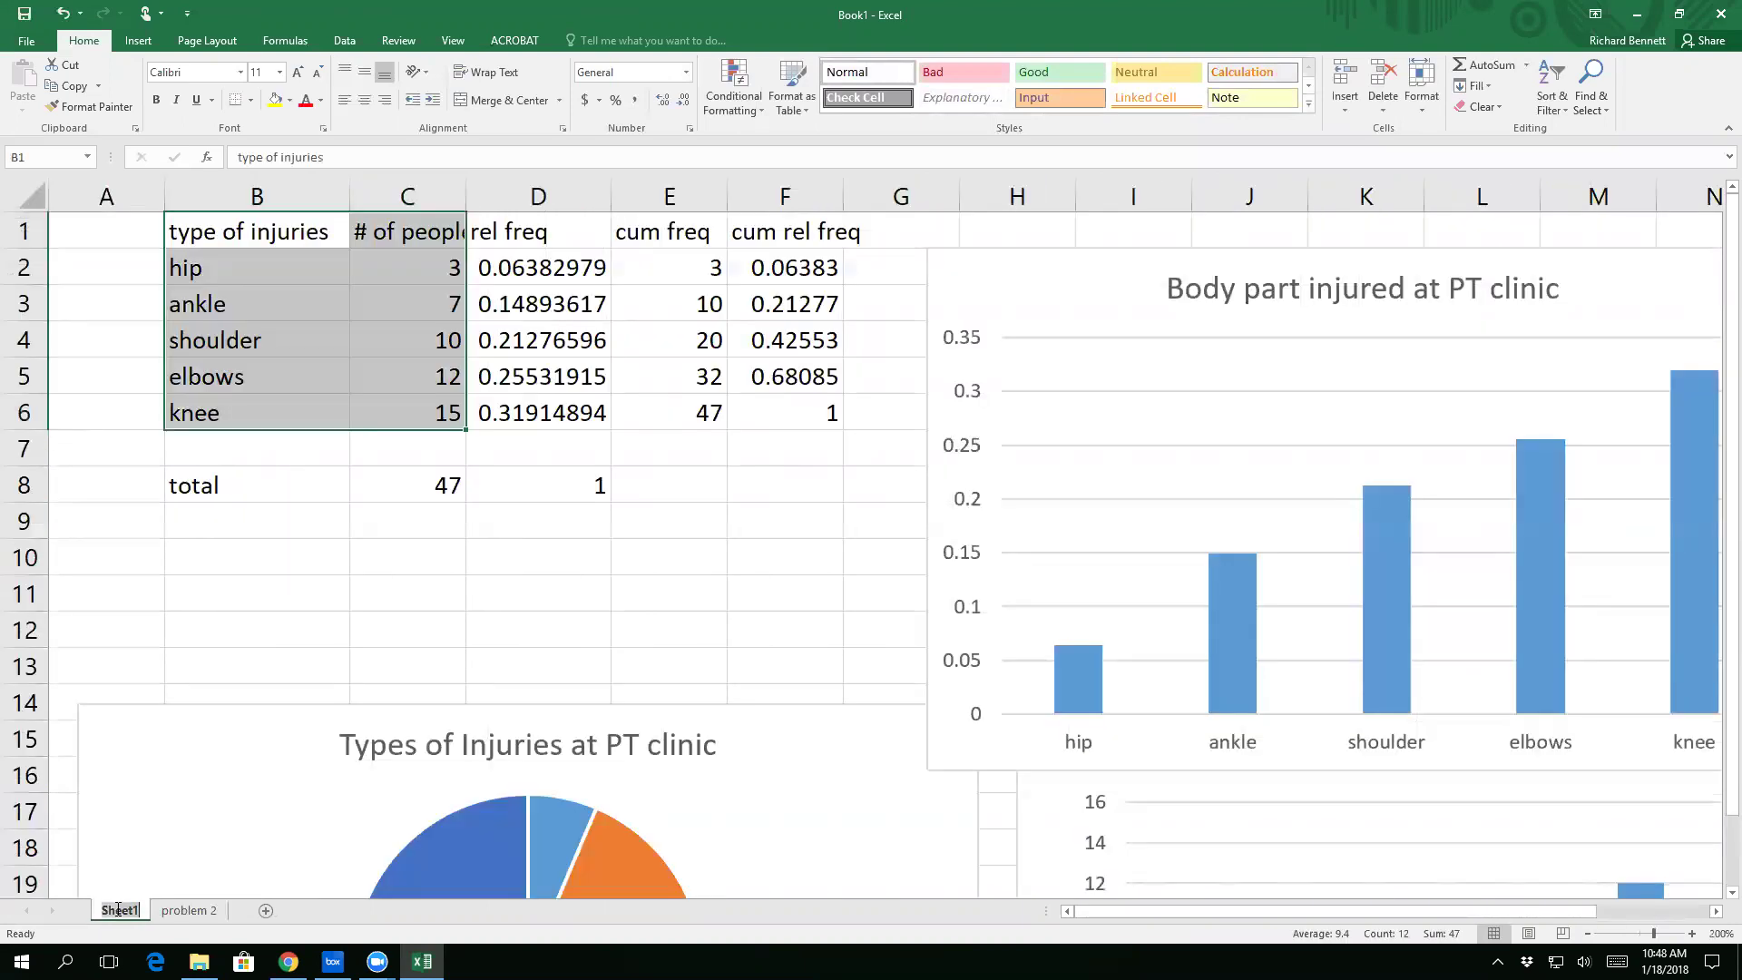
pyautogui.write('problerm')
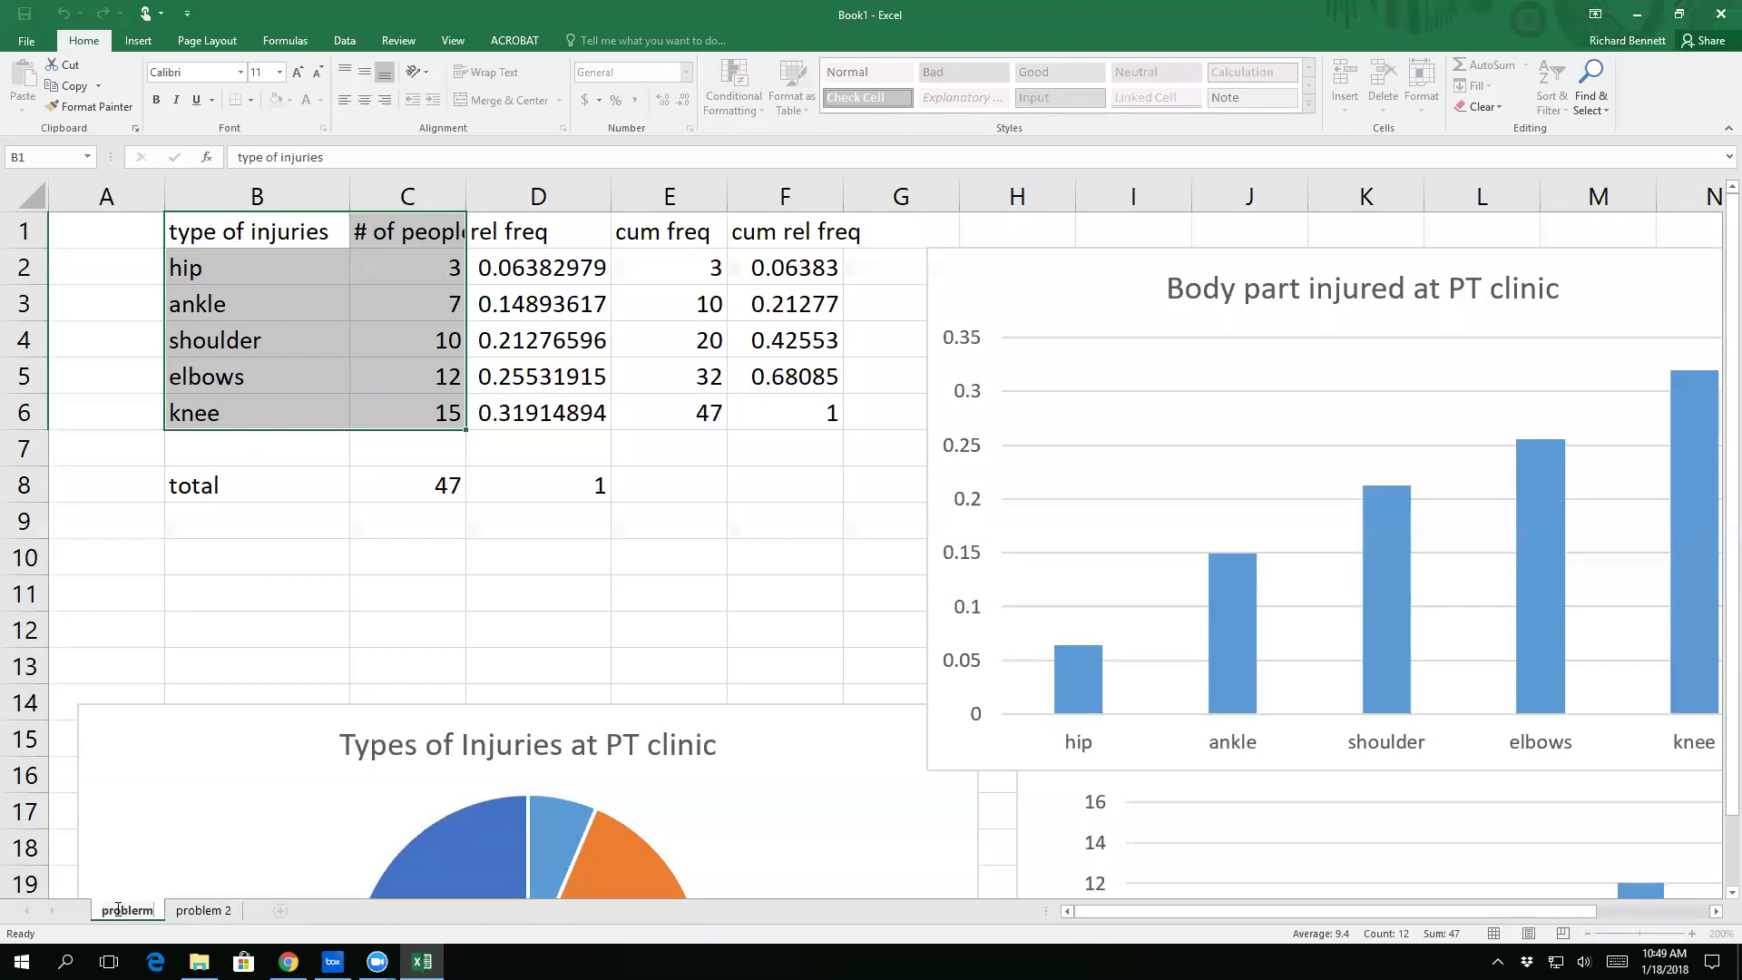
pyautogui.press('BackSpace')
pyautogui.press('BackSpace')
pyautogui.write('m 1')
pyautogui.press('Return')
pyautogui.click(348, 617)
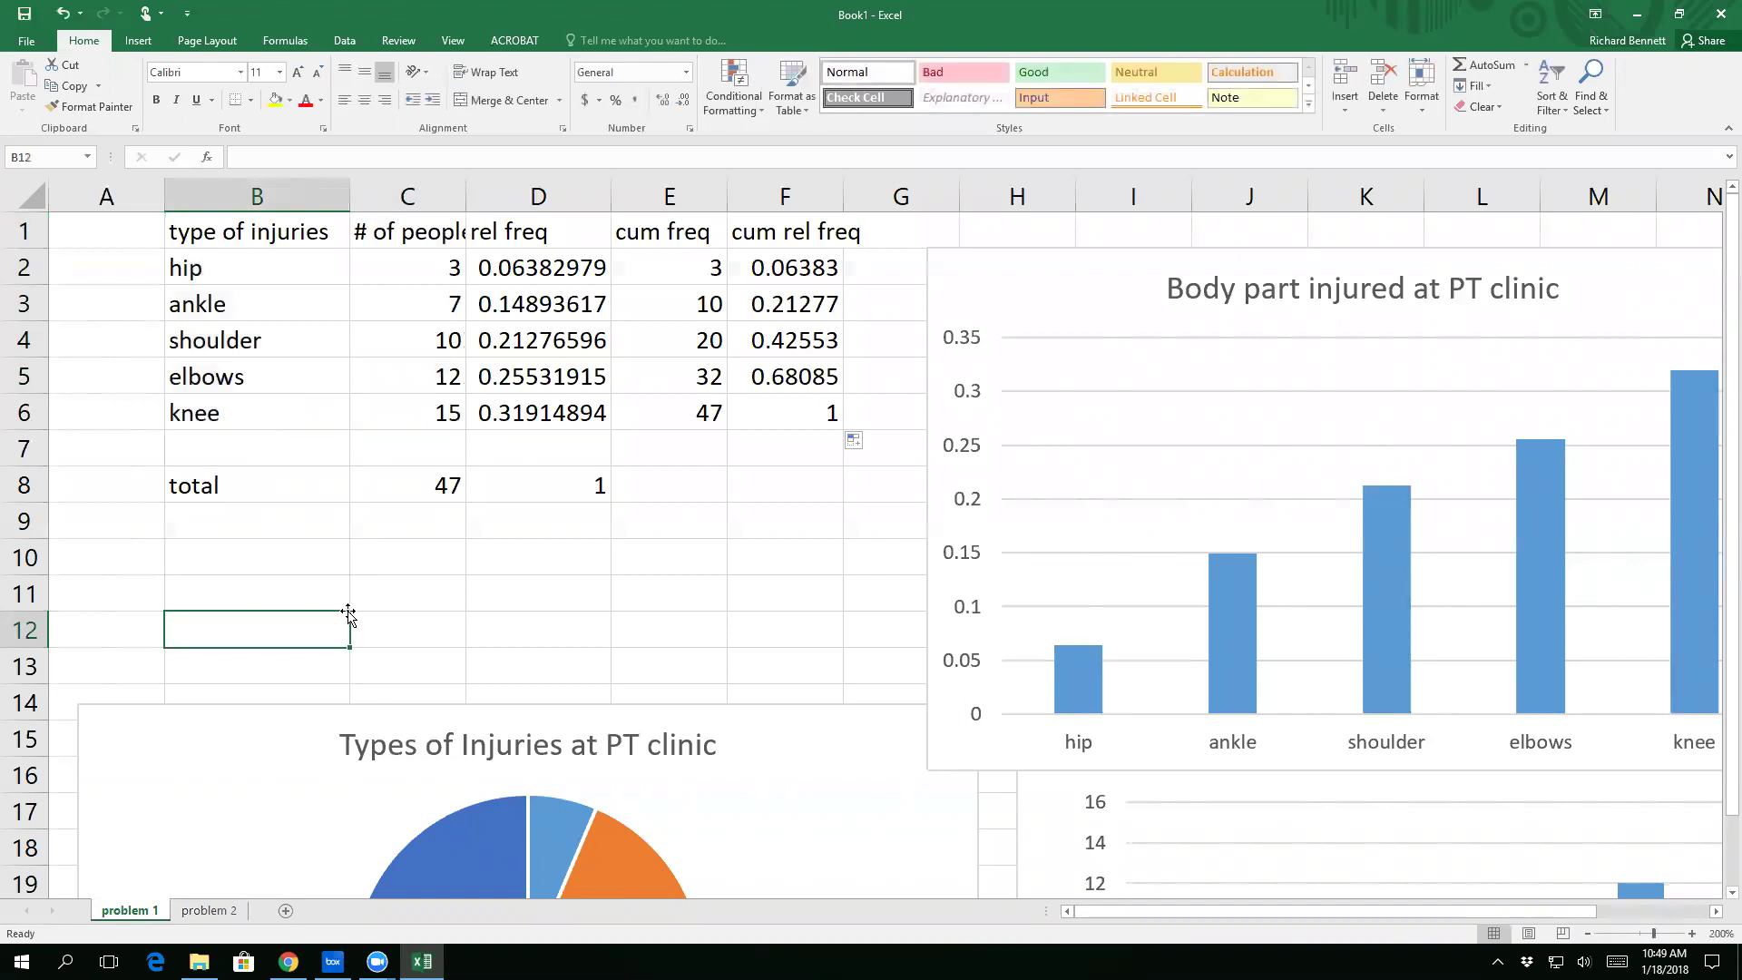
# Step: Copy the injury table in B1:F6 and paste it into a new blank Word document
pyautogui.moveTo(250, 232); pyautogui.dragTo(761, 424)
pyautogui.hotkey('ctrl', 'c')
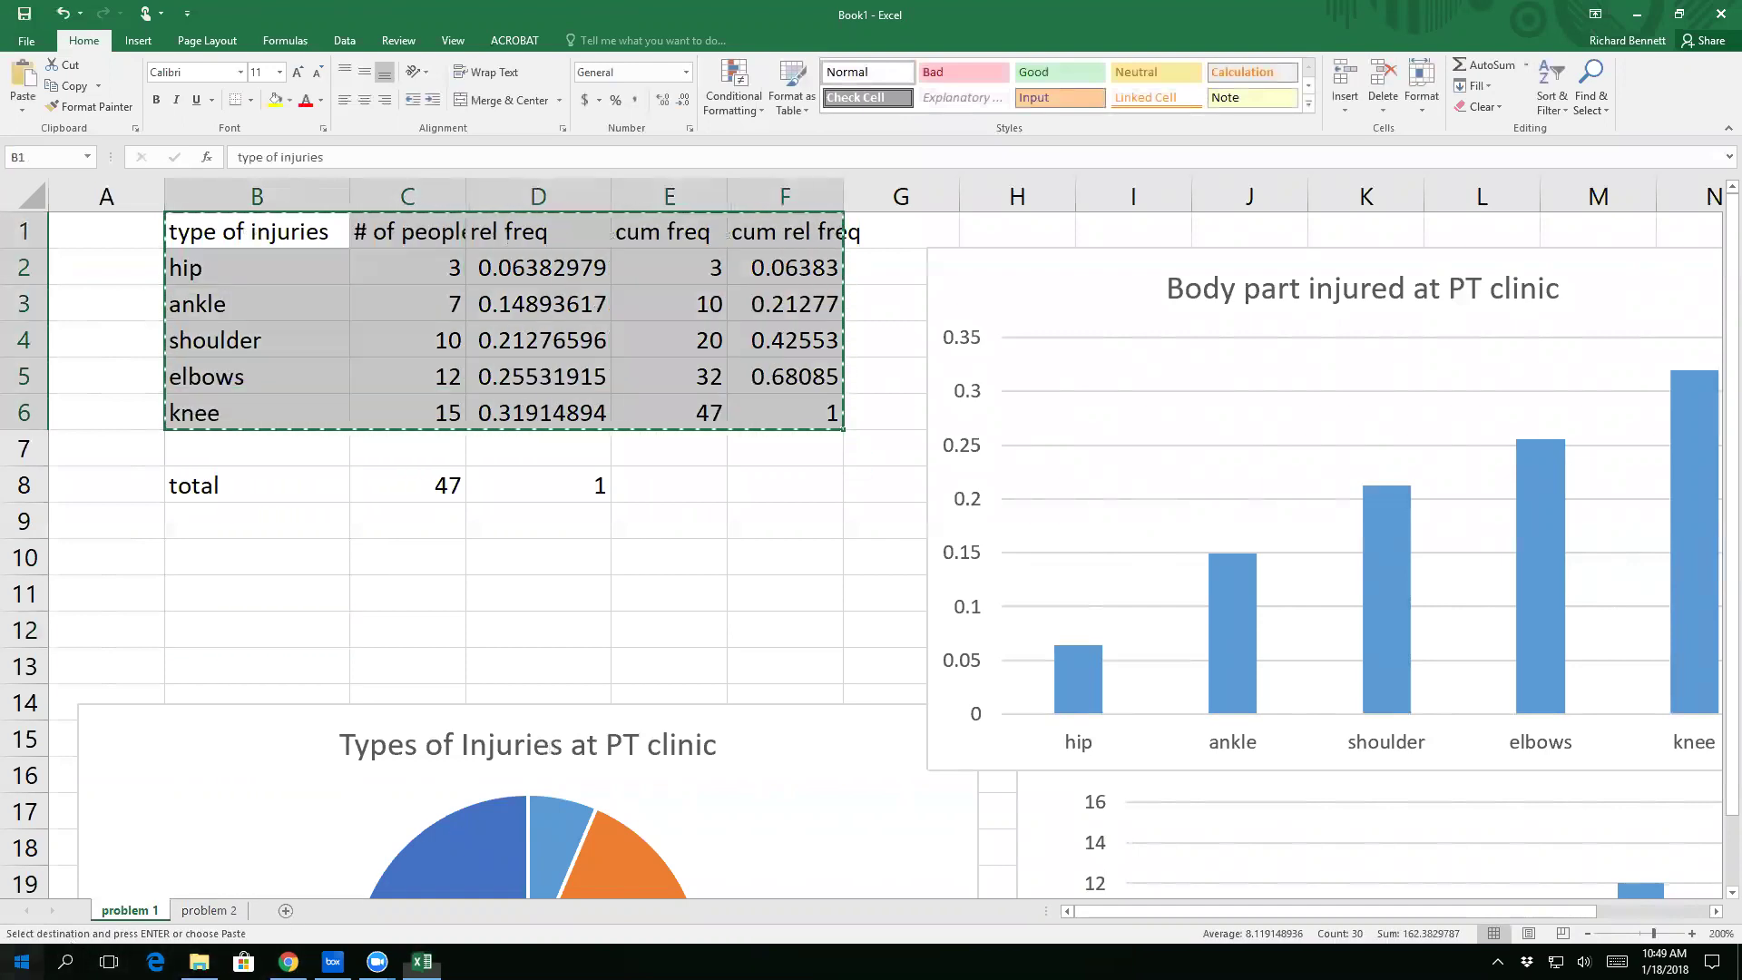
pyautogui.click(22, 961)
pyautogui.scroll(-10, 186, 729)
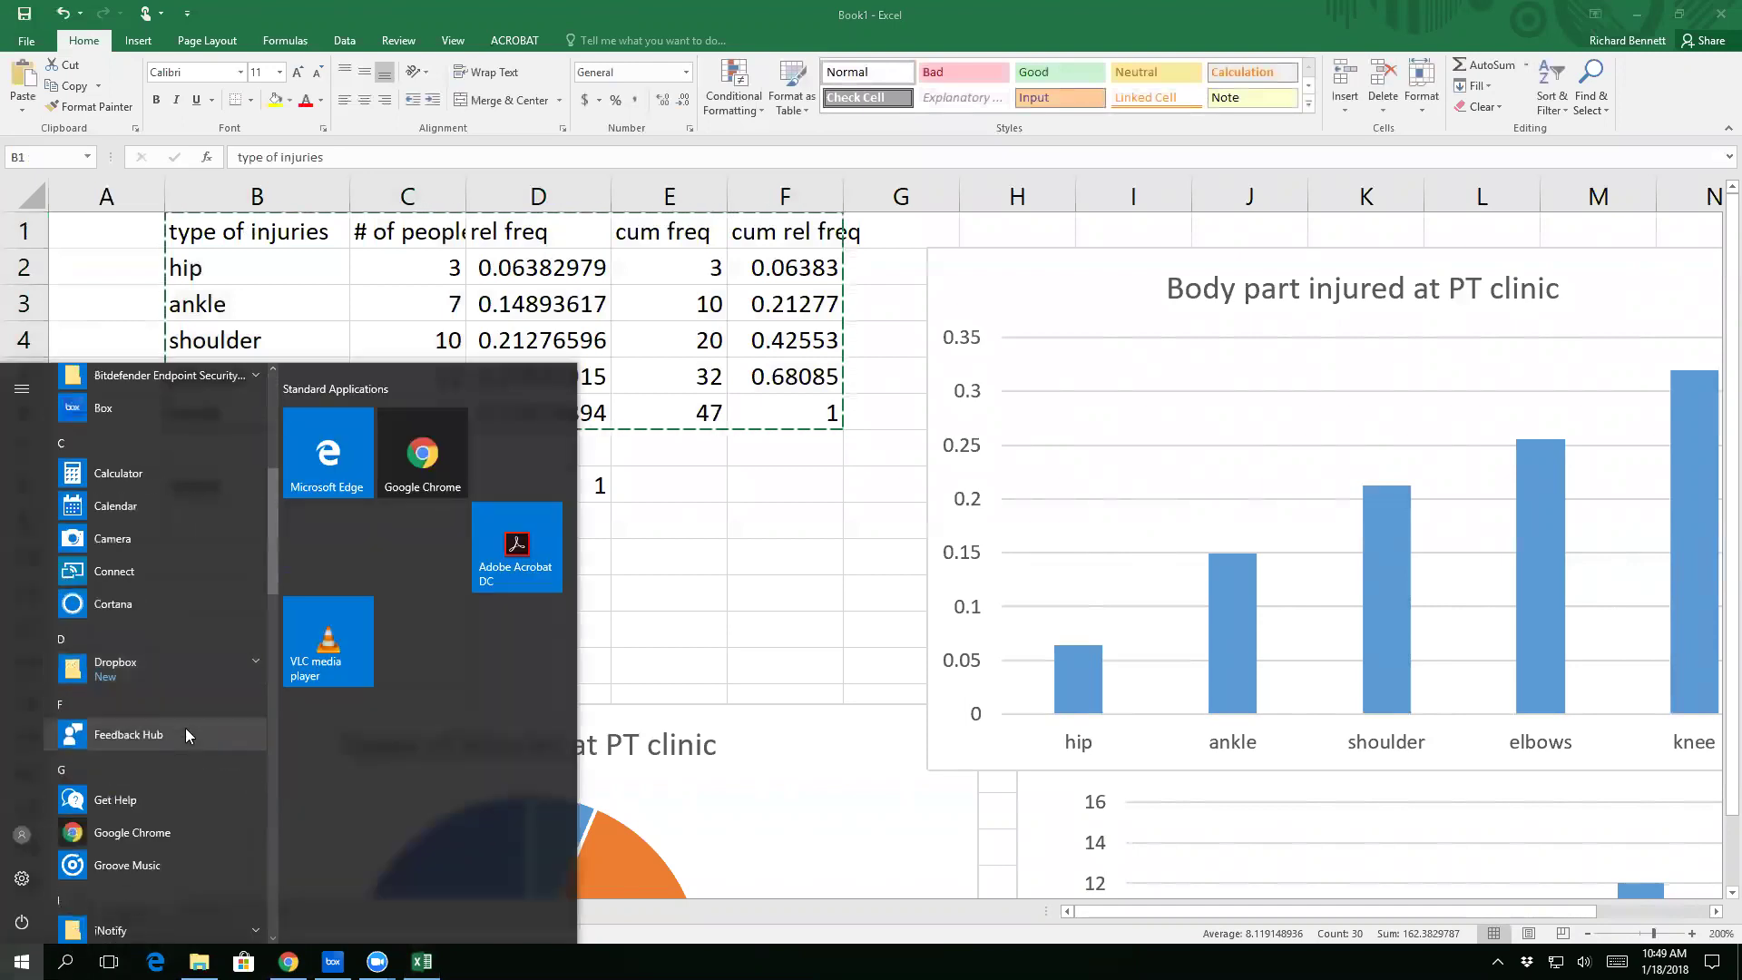
pyautogui.scroll(-5, 186, 729)
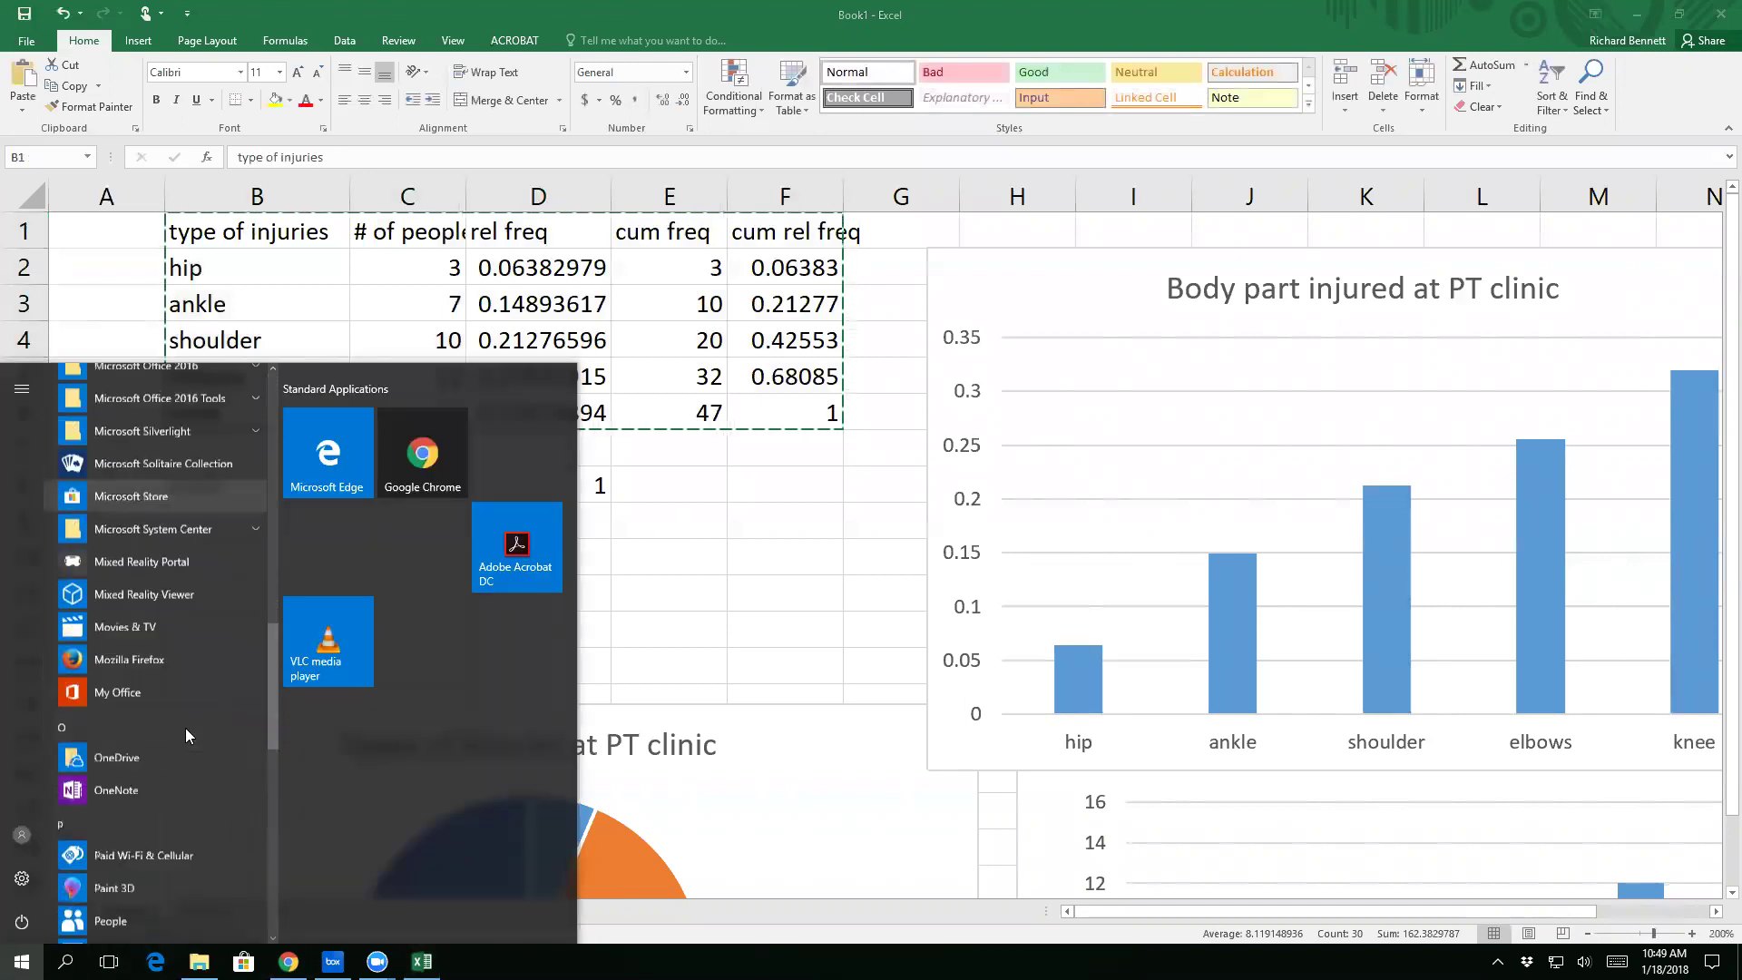
pyautogui.write('winwo')
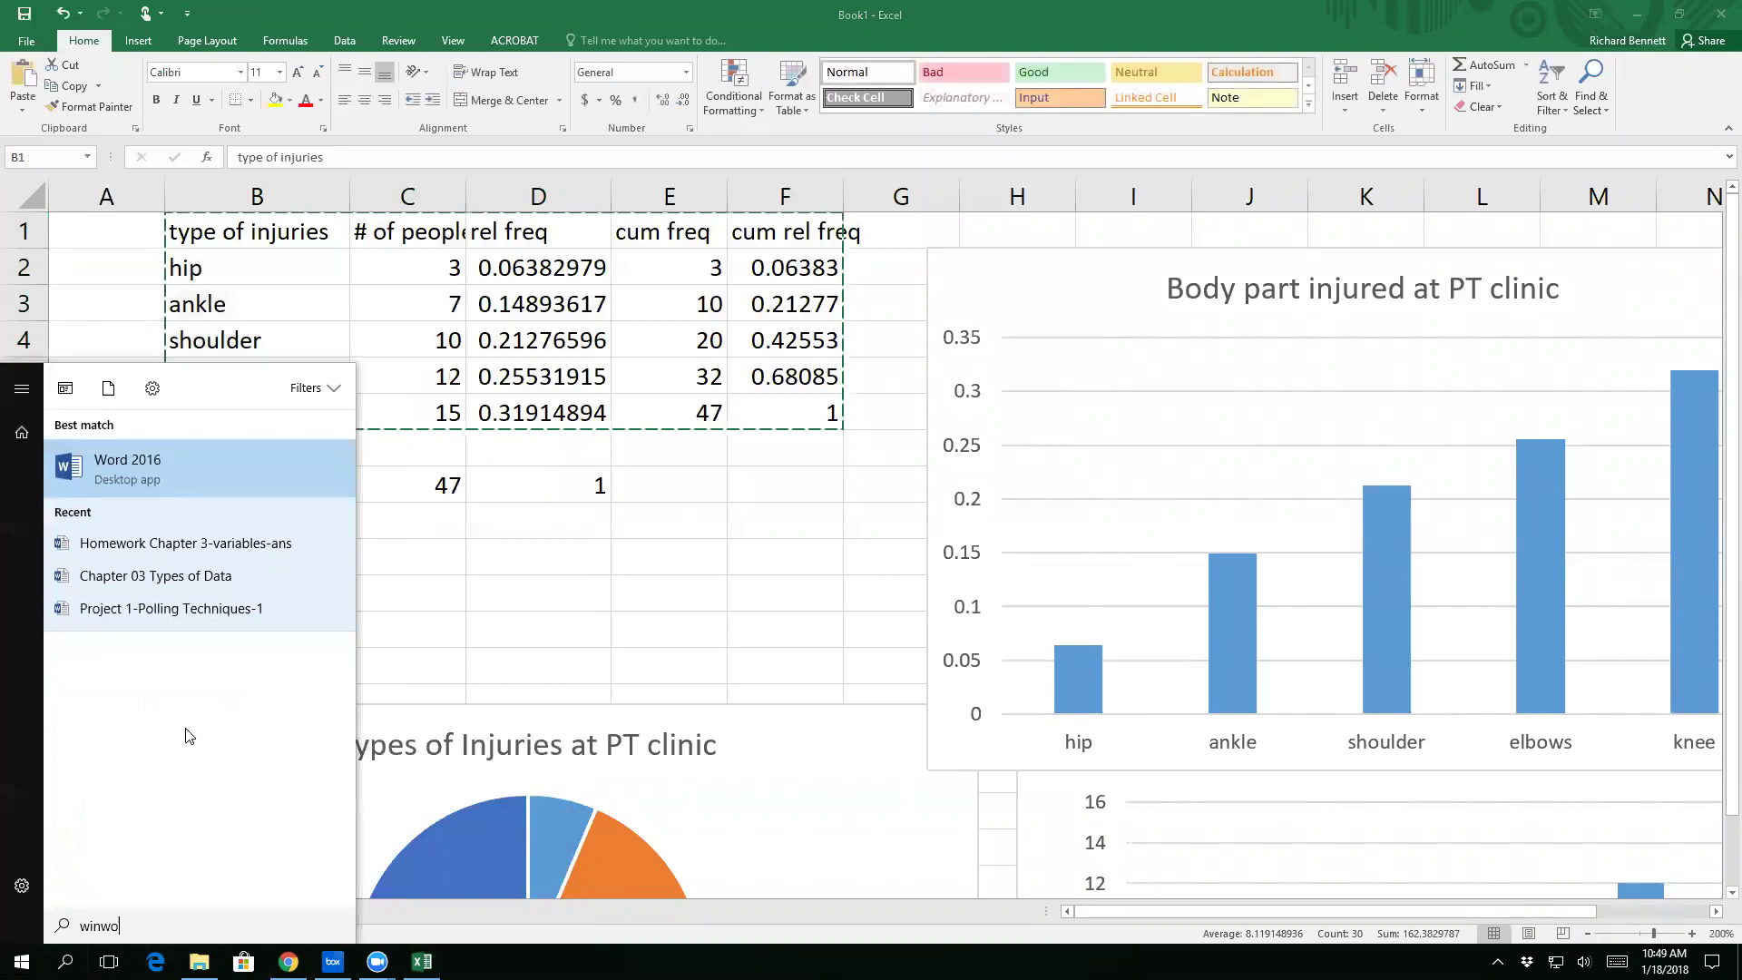
pyautogui.click(230, 453)
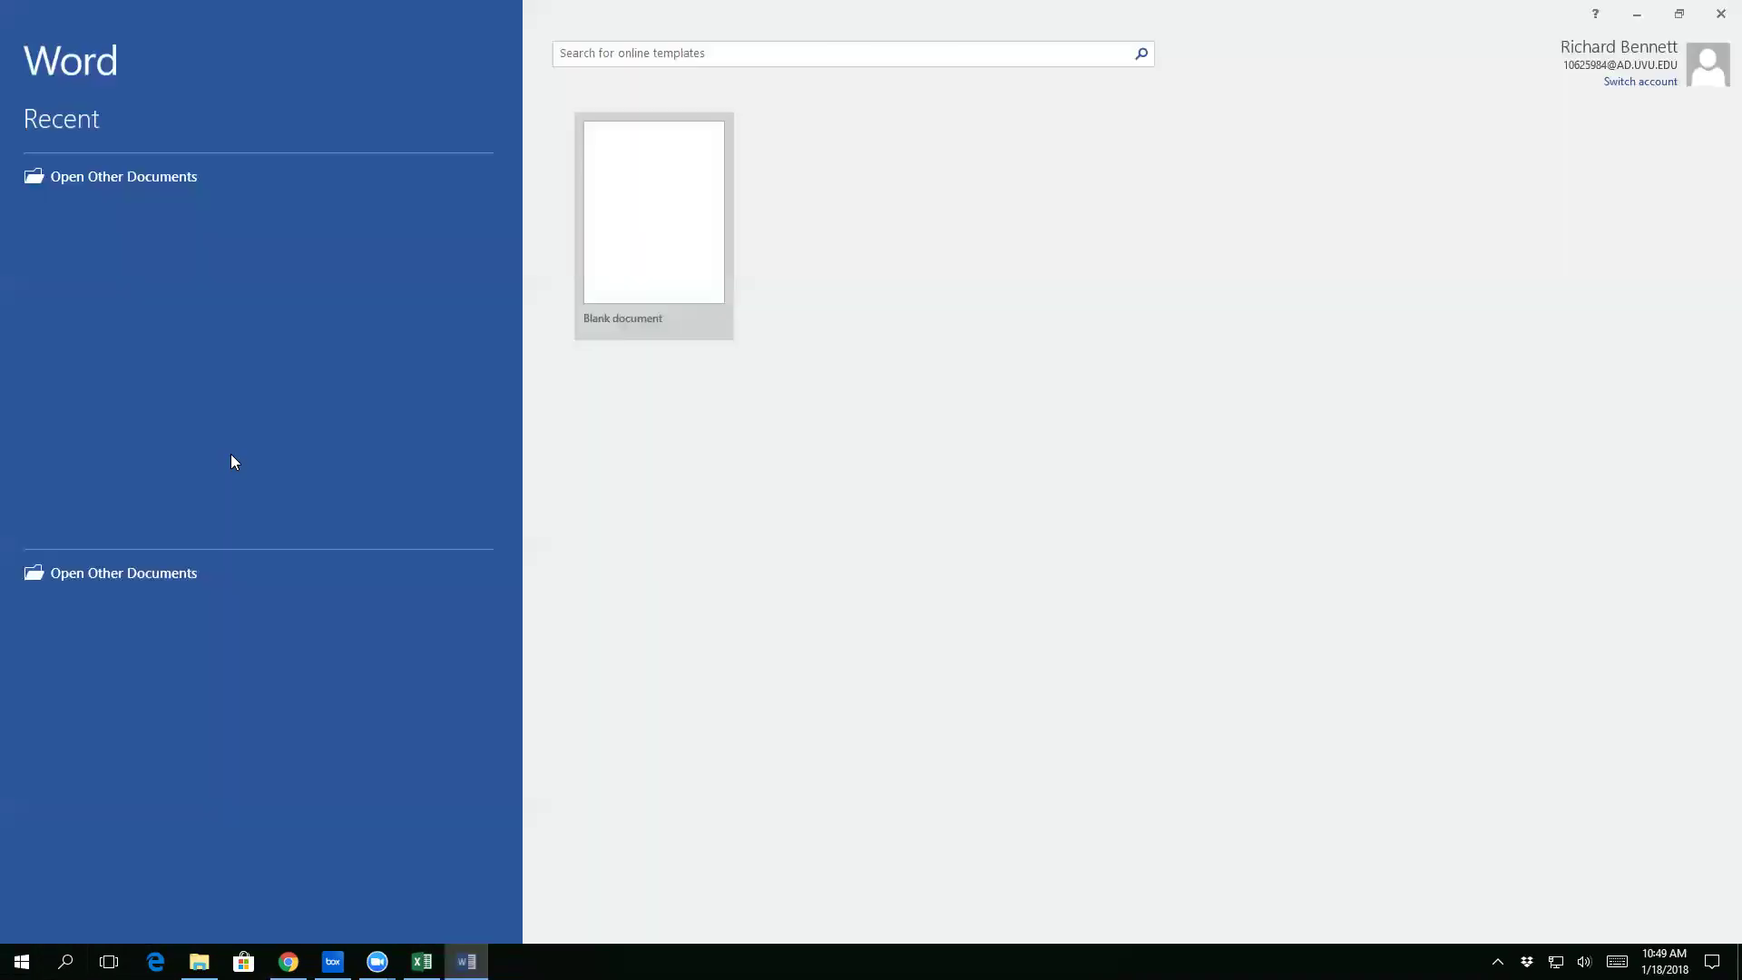
pyautogui.click(638, 264)
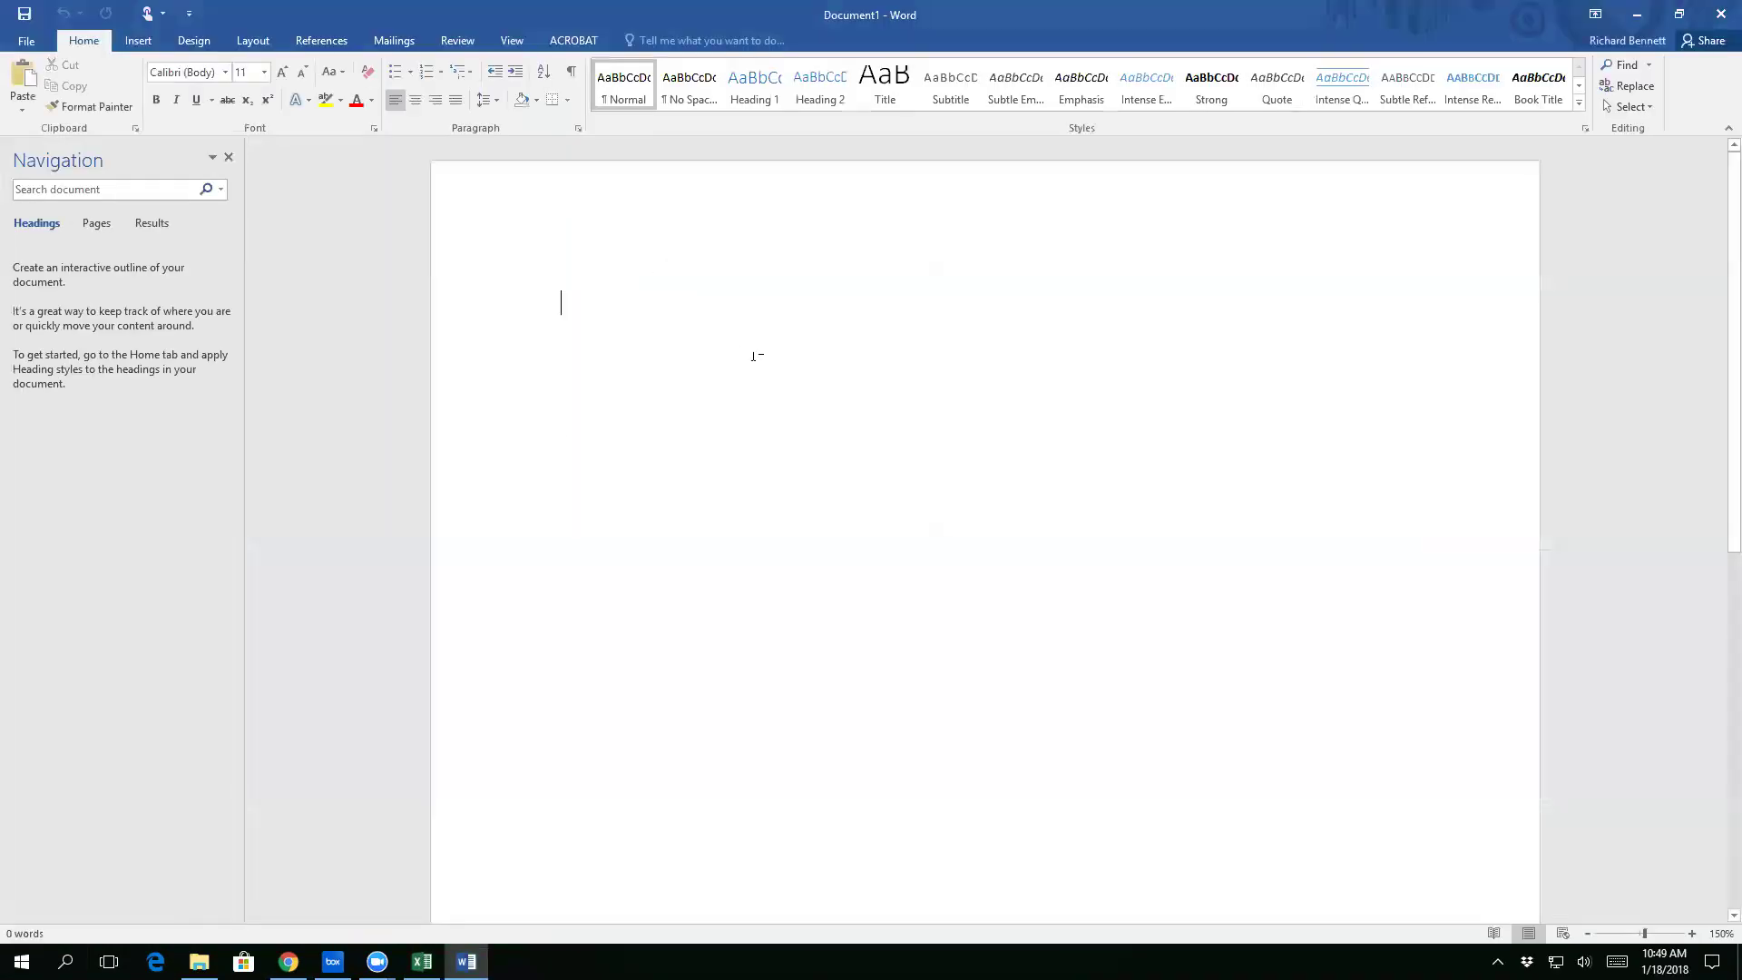
pyautogui.hotkey('ctrl', 'v')
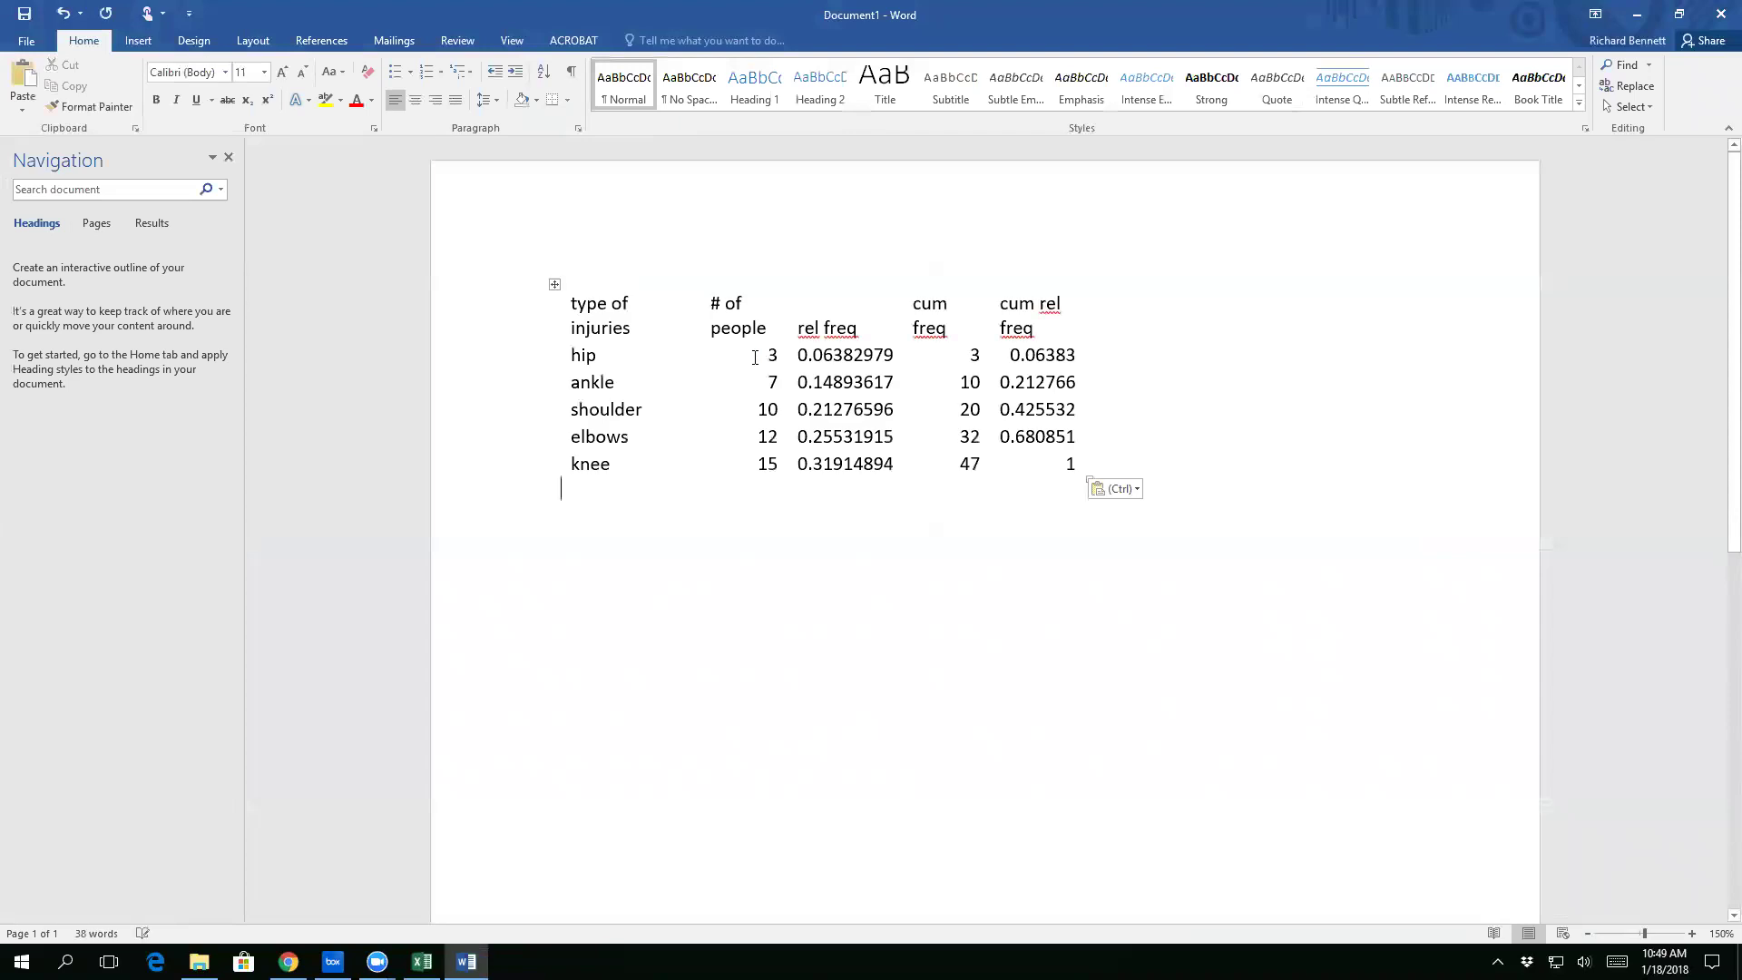
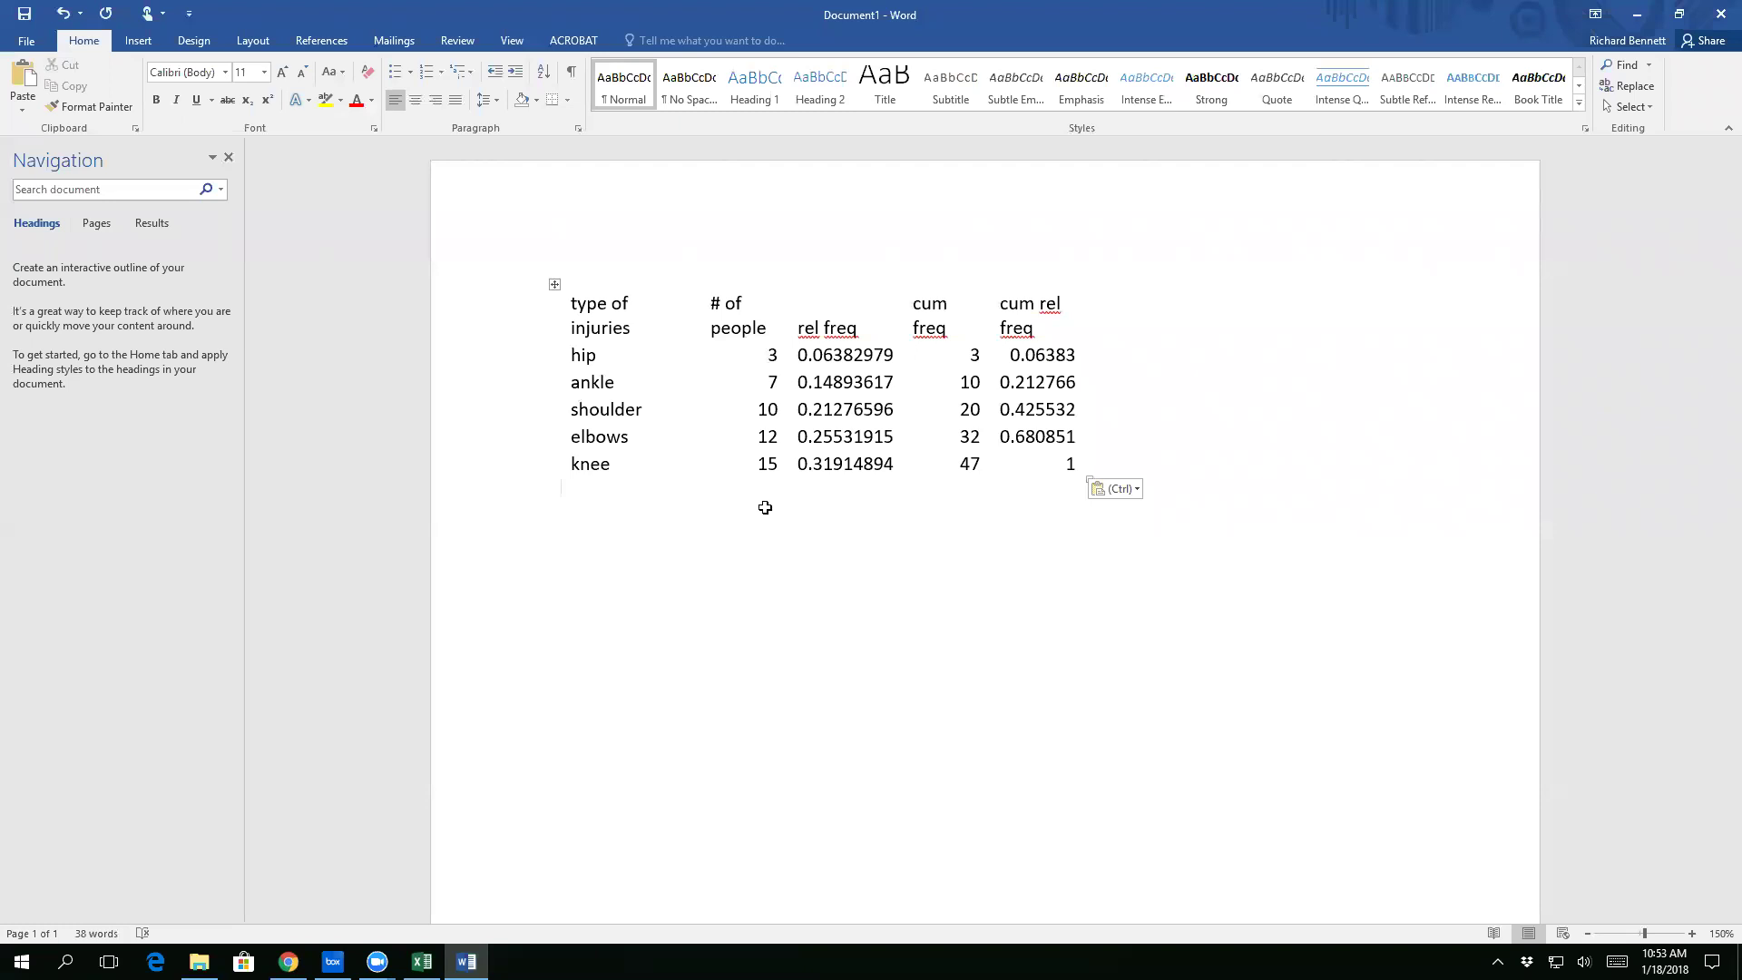
# Step: Switch back to Excel and rename the injuries worksheet "freq dist-pie-bar graphs"
pyautogui.click(422, 962)
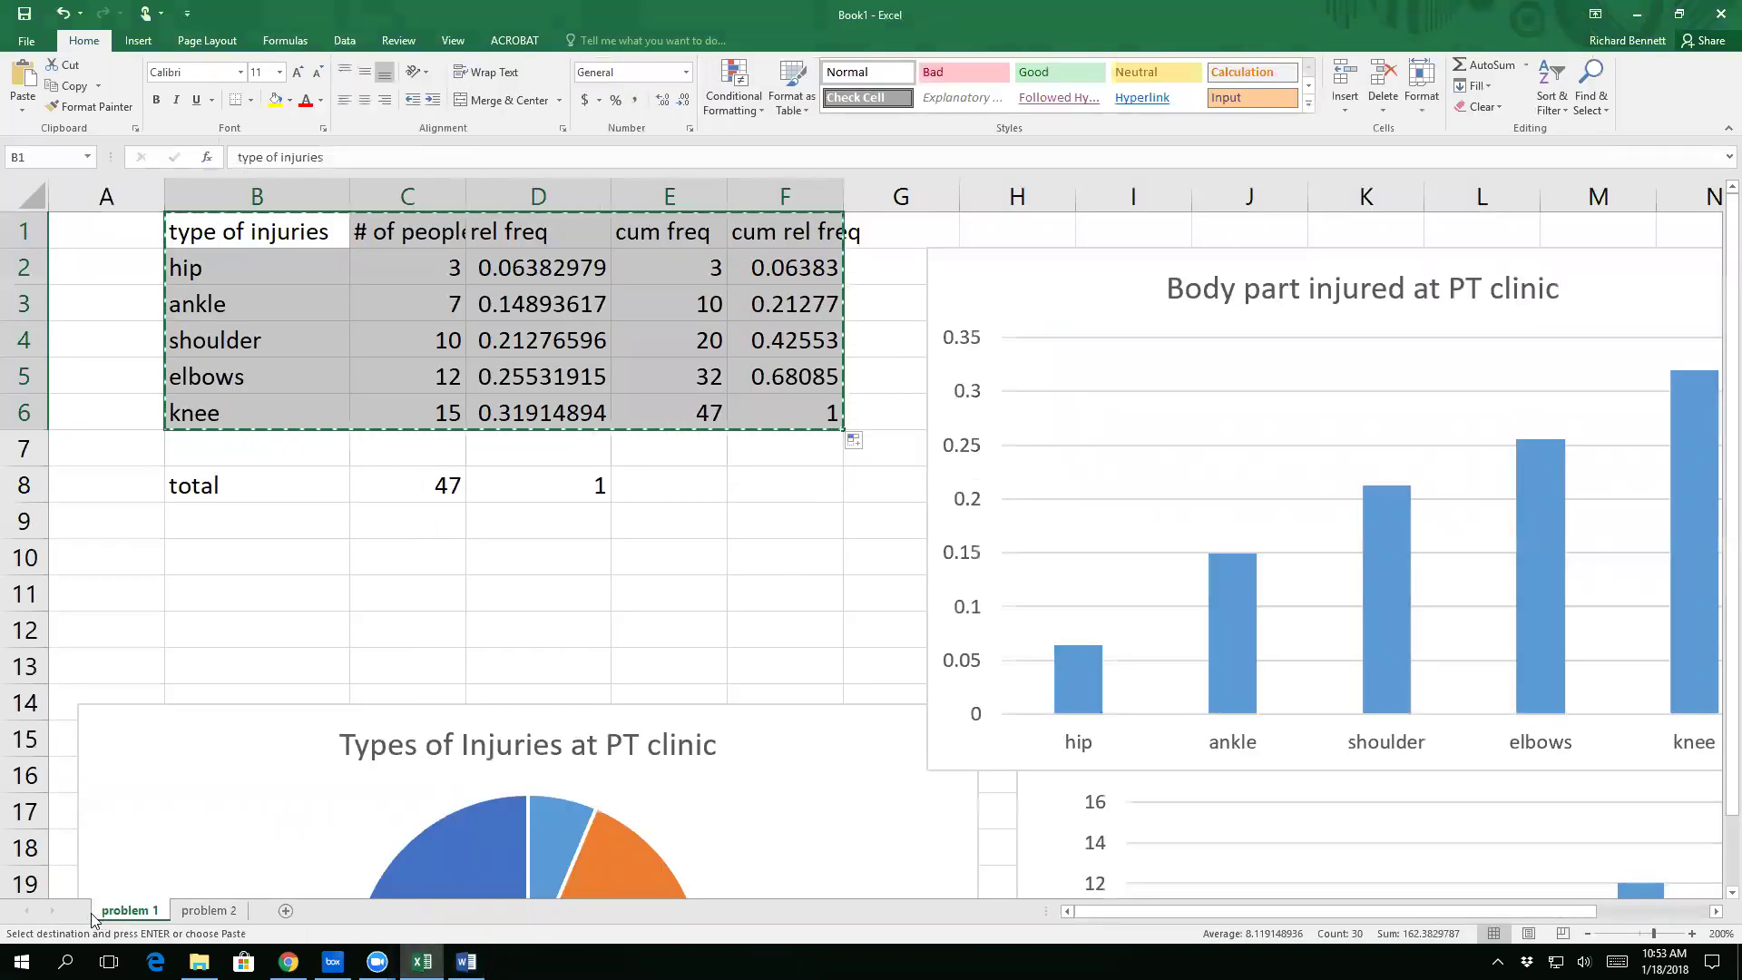
pyautogui.click(210, 911)
pyautogui.click(142, 909)
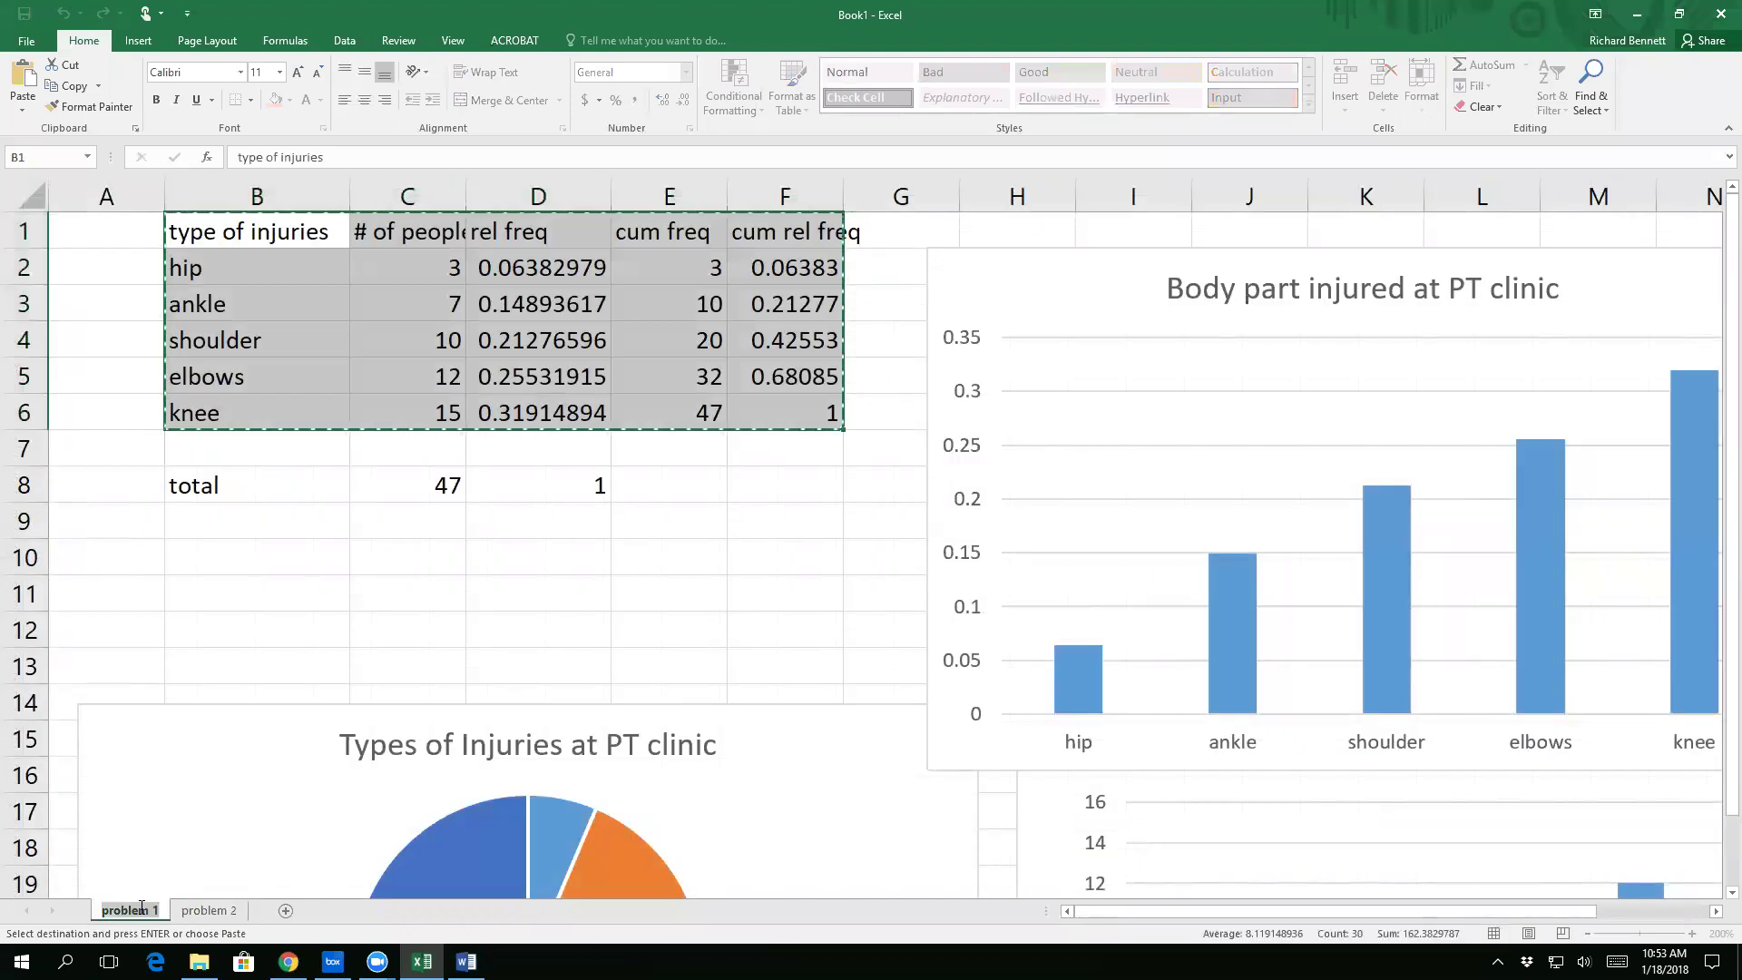
pyautogui.write('freq dist')
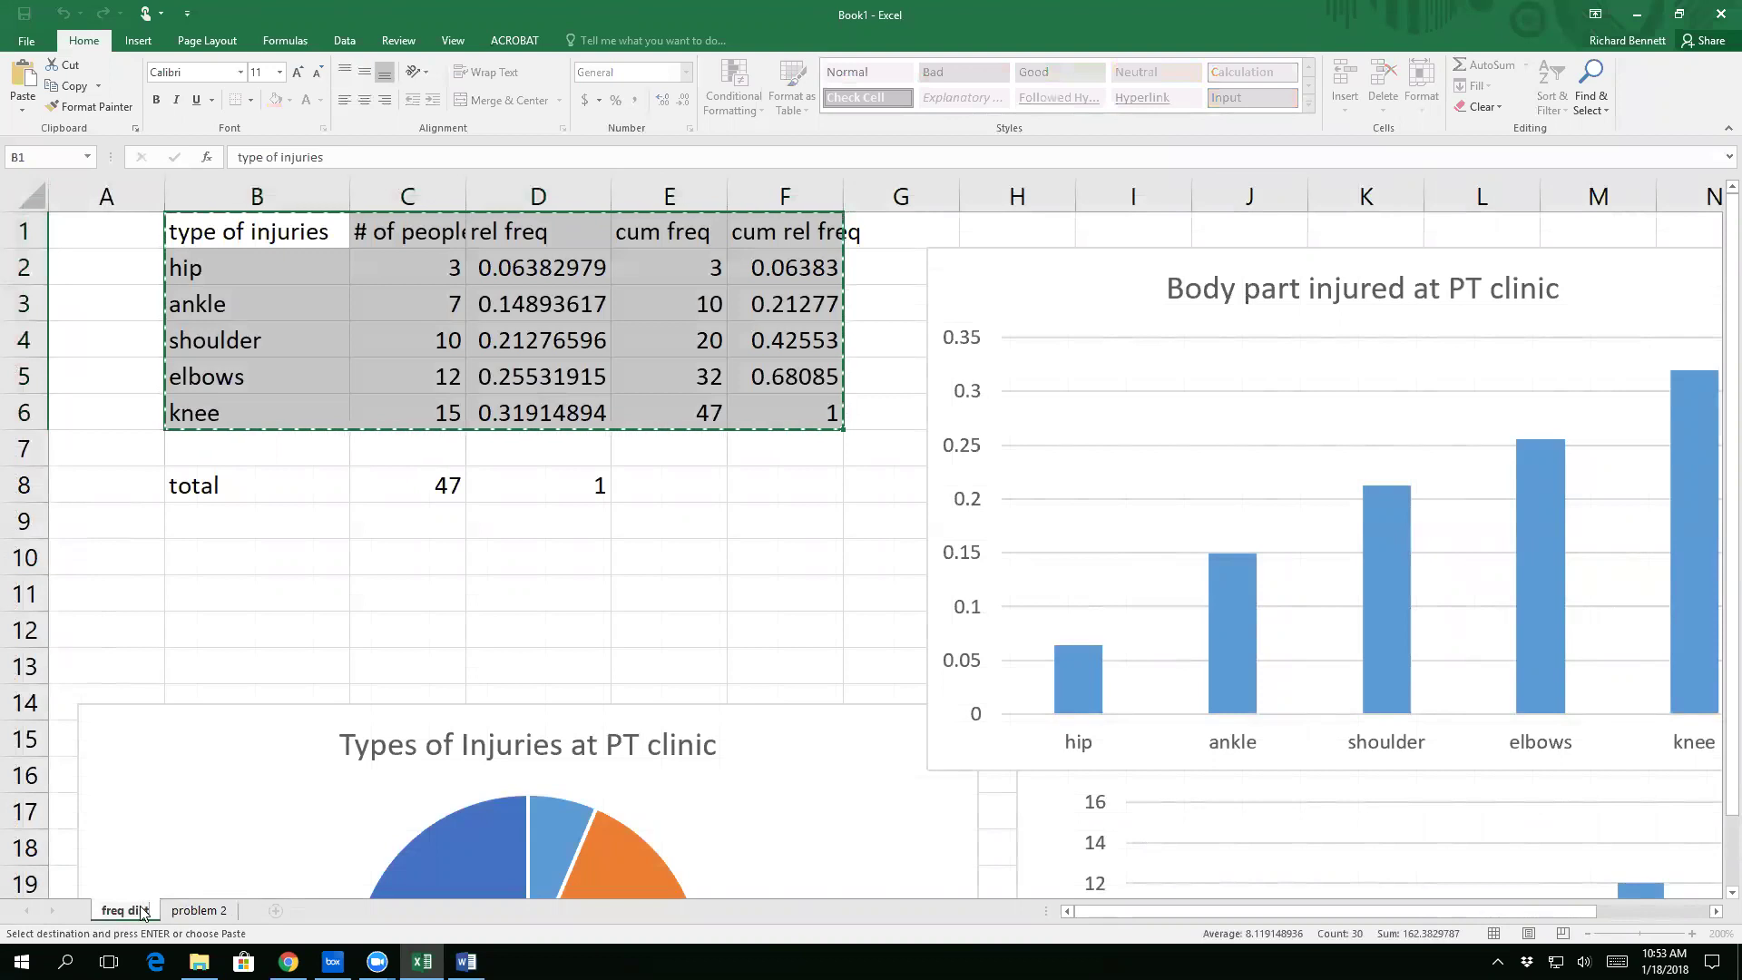
pyautogui.press('Return')
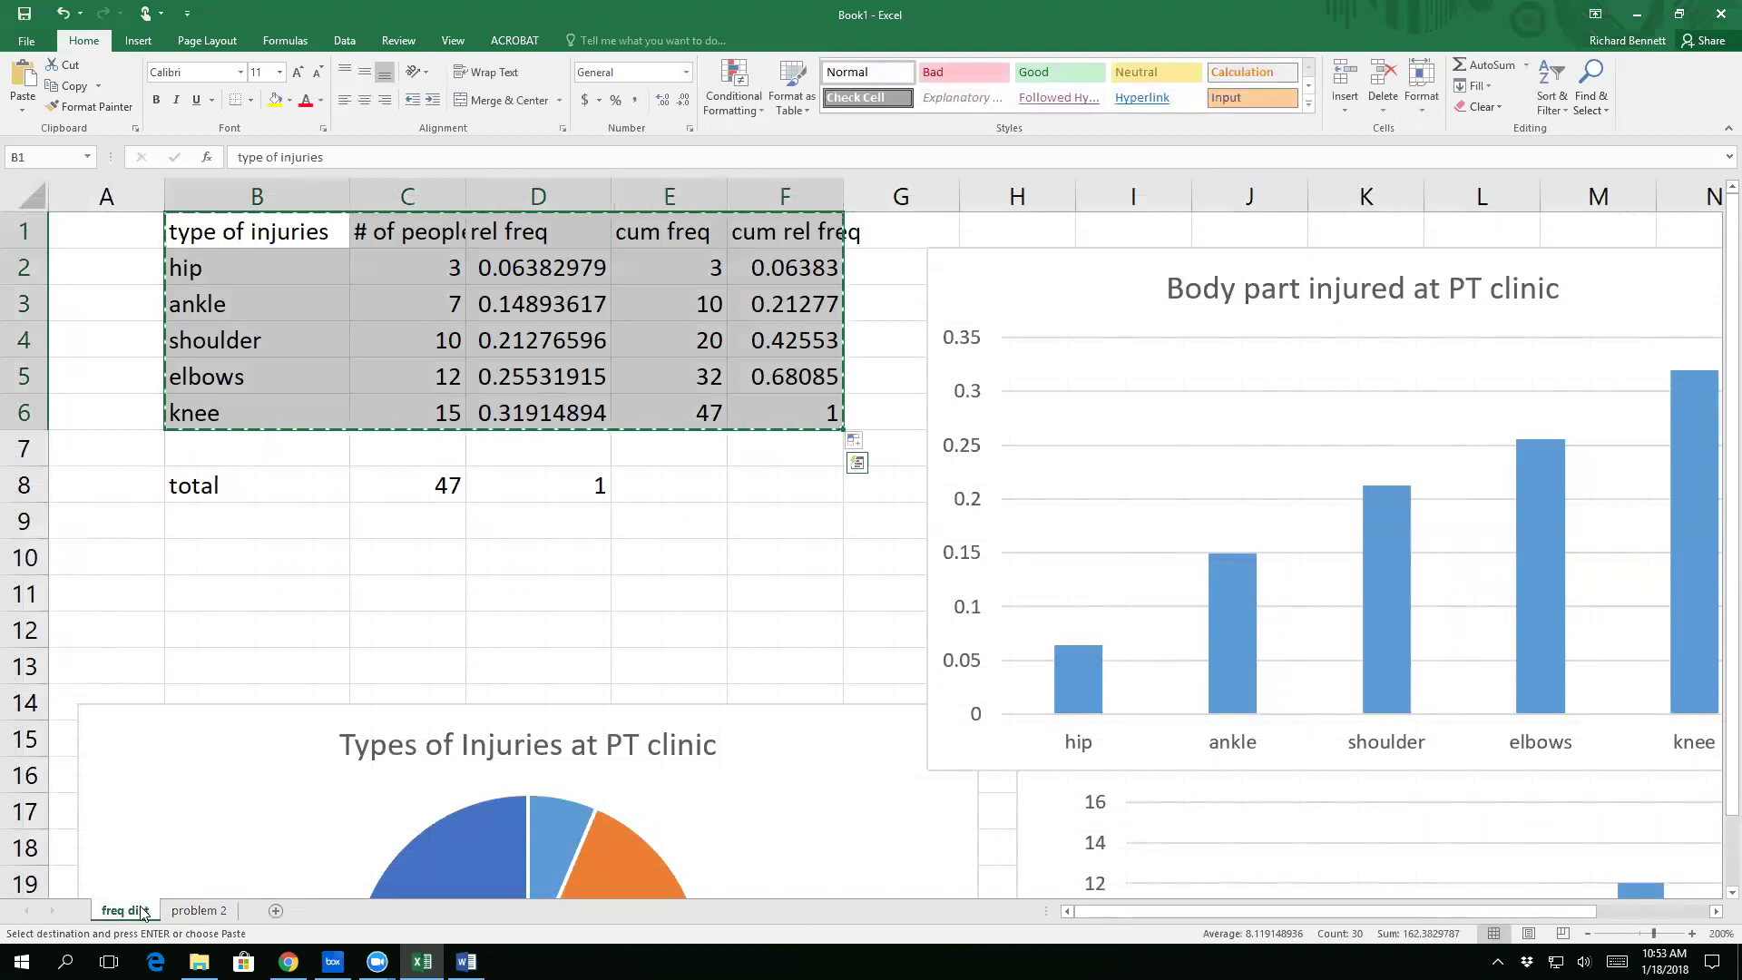
pyautogui.doubleClick(125, 910)
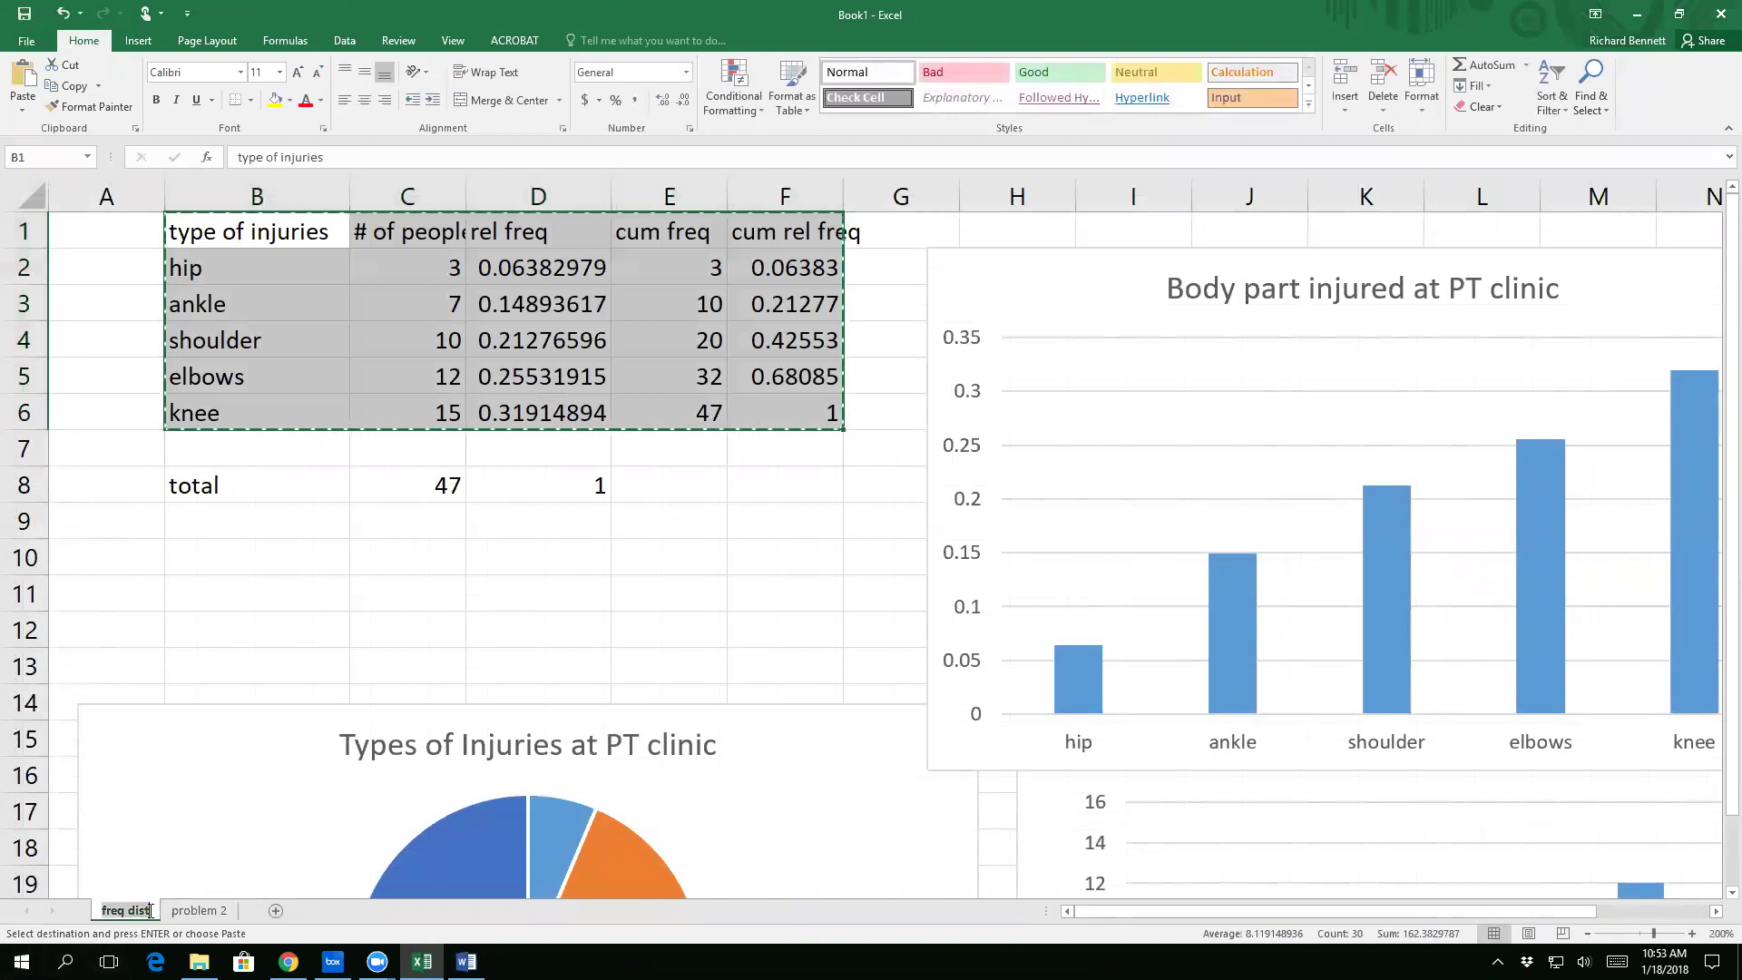
pyautogui.write('pie')
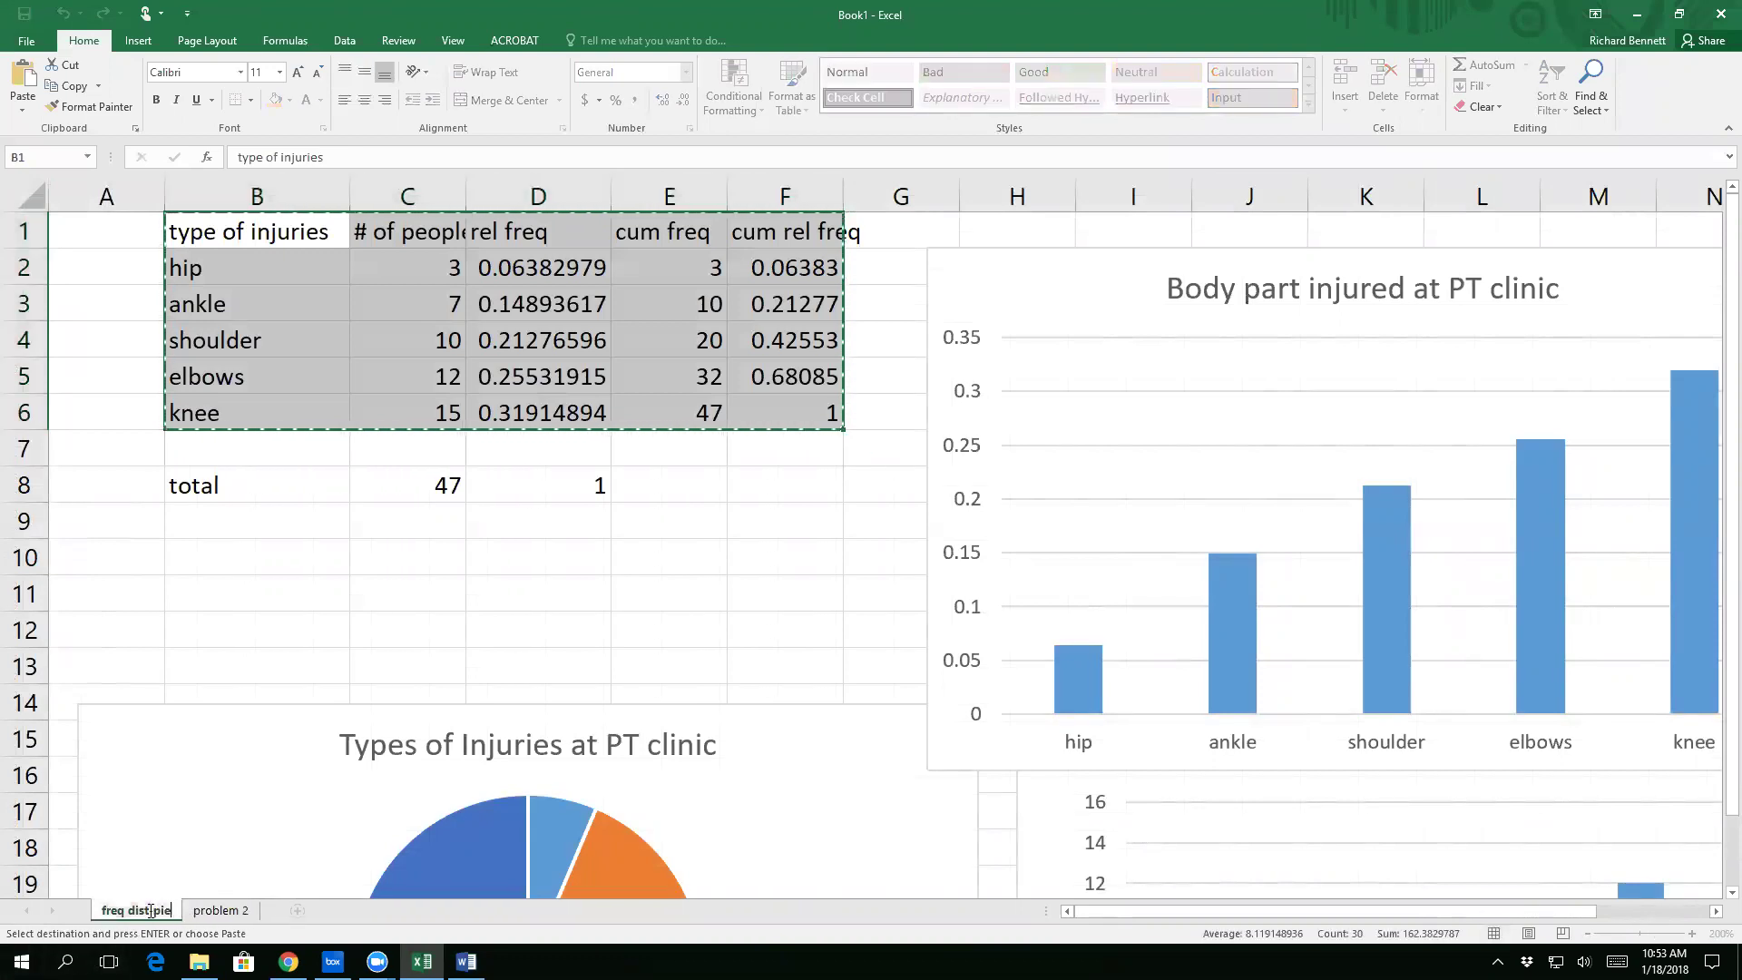
pyautogui.write('-bar graphs')
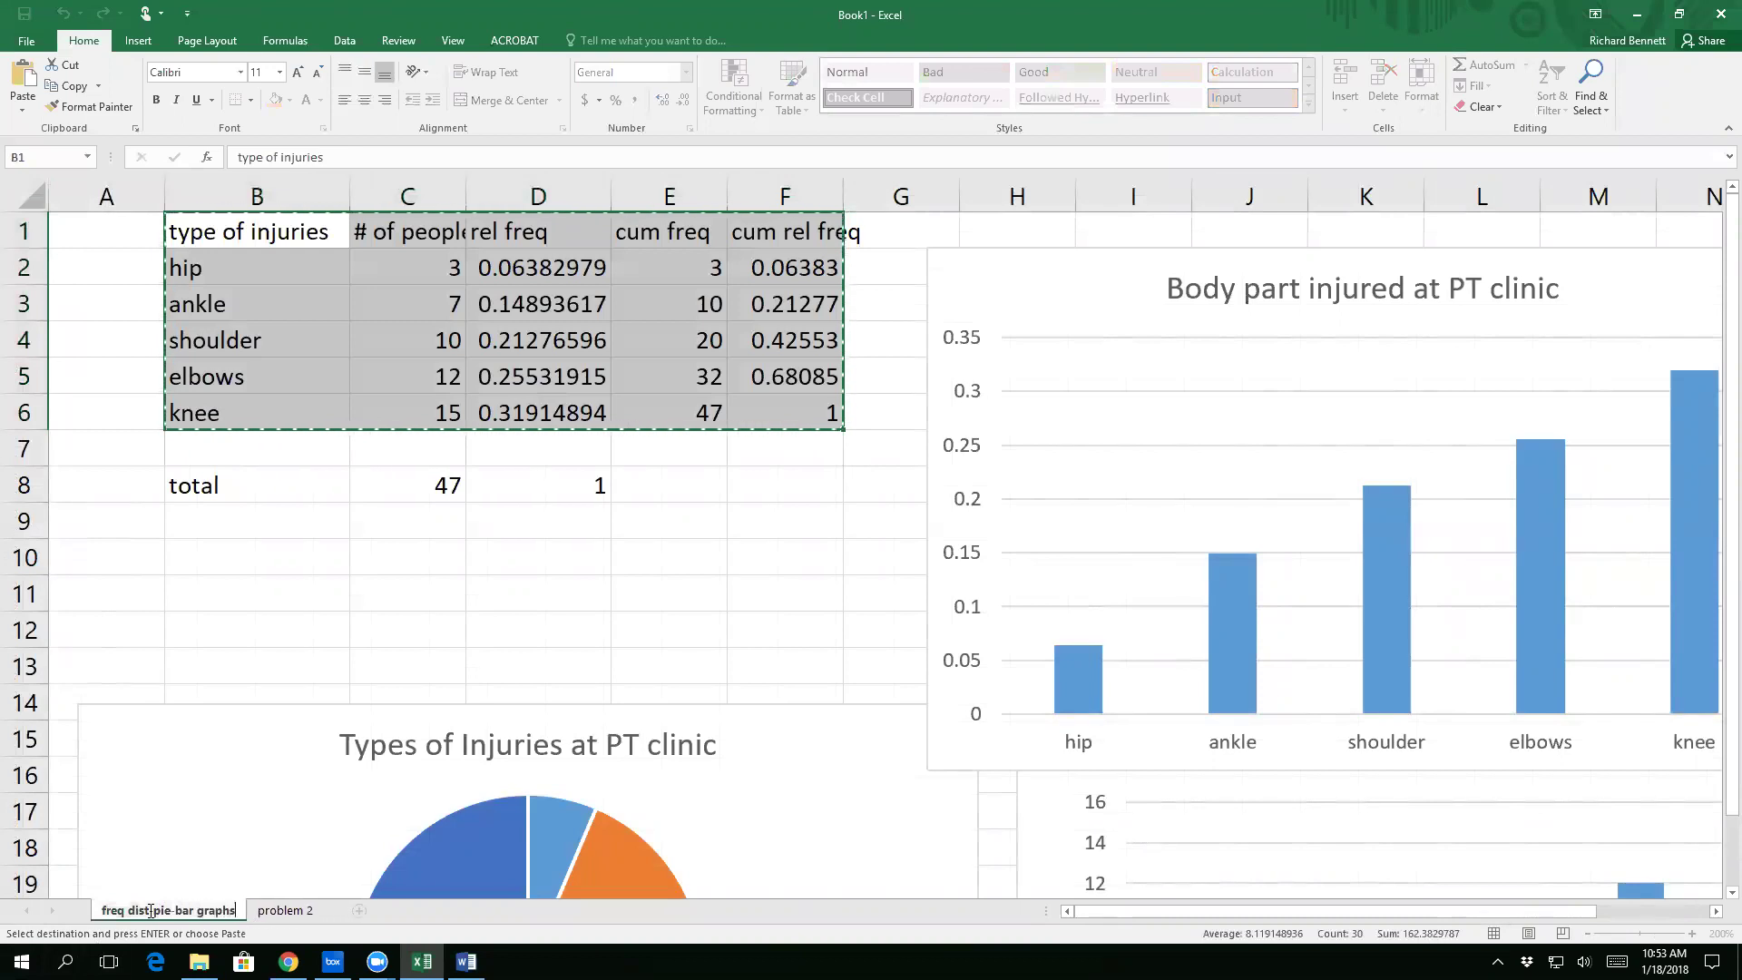
pyautogui.press('Return')
# Step: Rename the "problem 2" worksheet to "line graphs"
pyautogui.doubleClick(290, 910)
pyautogui.press('BackSpace')
pyautogui.write('line graphs')
pyautogui.press('Return')
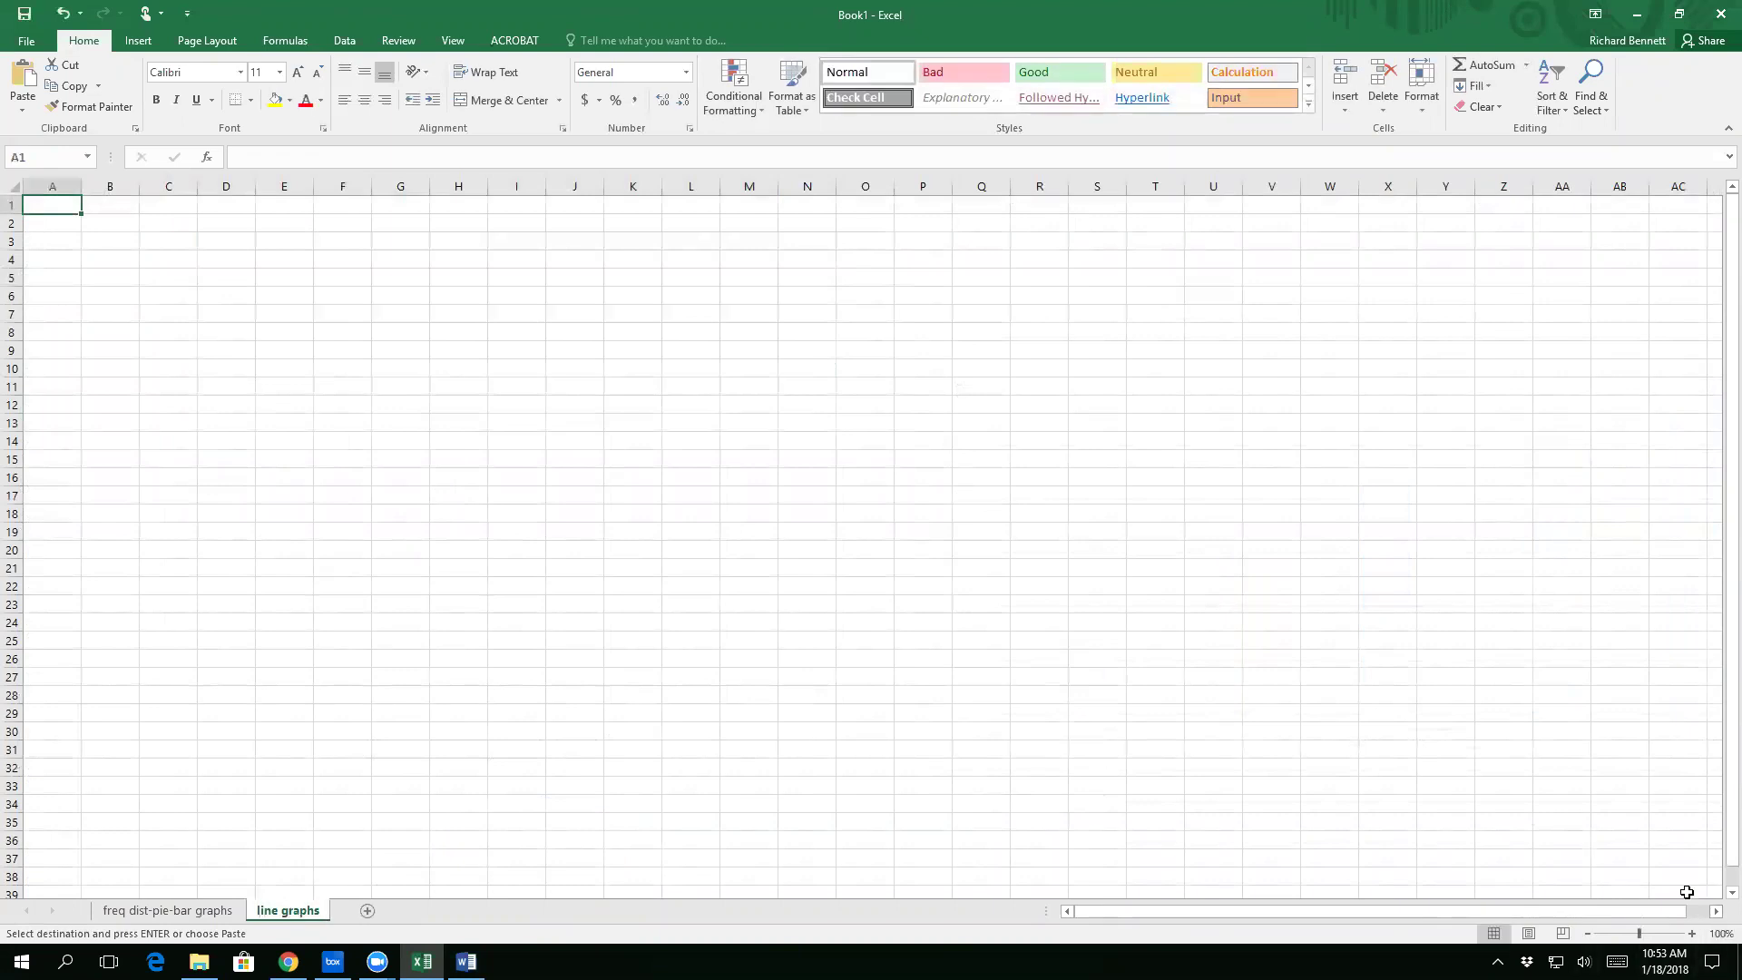
# Step: Enter the headers "month" in A1 and "gas prices" in B1 of the line graphs sheet
pyautogui.click(1693, 934)
pyautogui.click(1693, 933)
pyautogui.click(1693, 933)
pyautogui.click(1693, 934)
pyautogui.click(1693, 934)
pyautogui.click(1693, 934)
pyautogui.click(1693, 934)
pyautogui.click(1691, 934)
pyautogui.click(1691, 933)
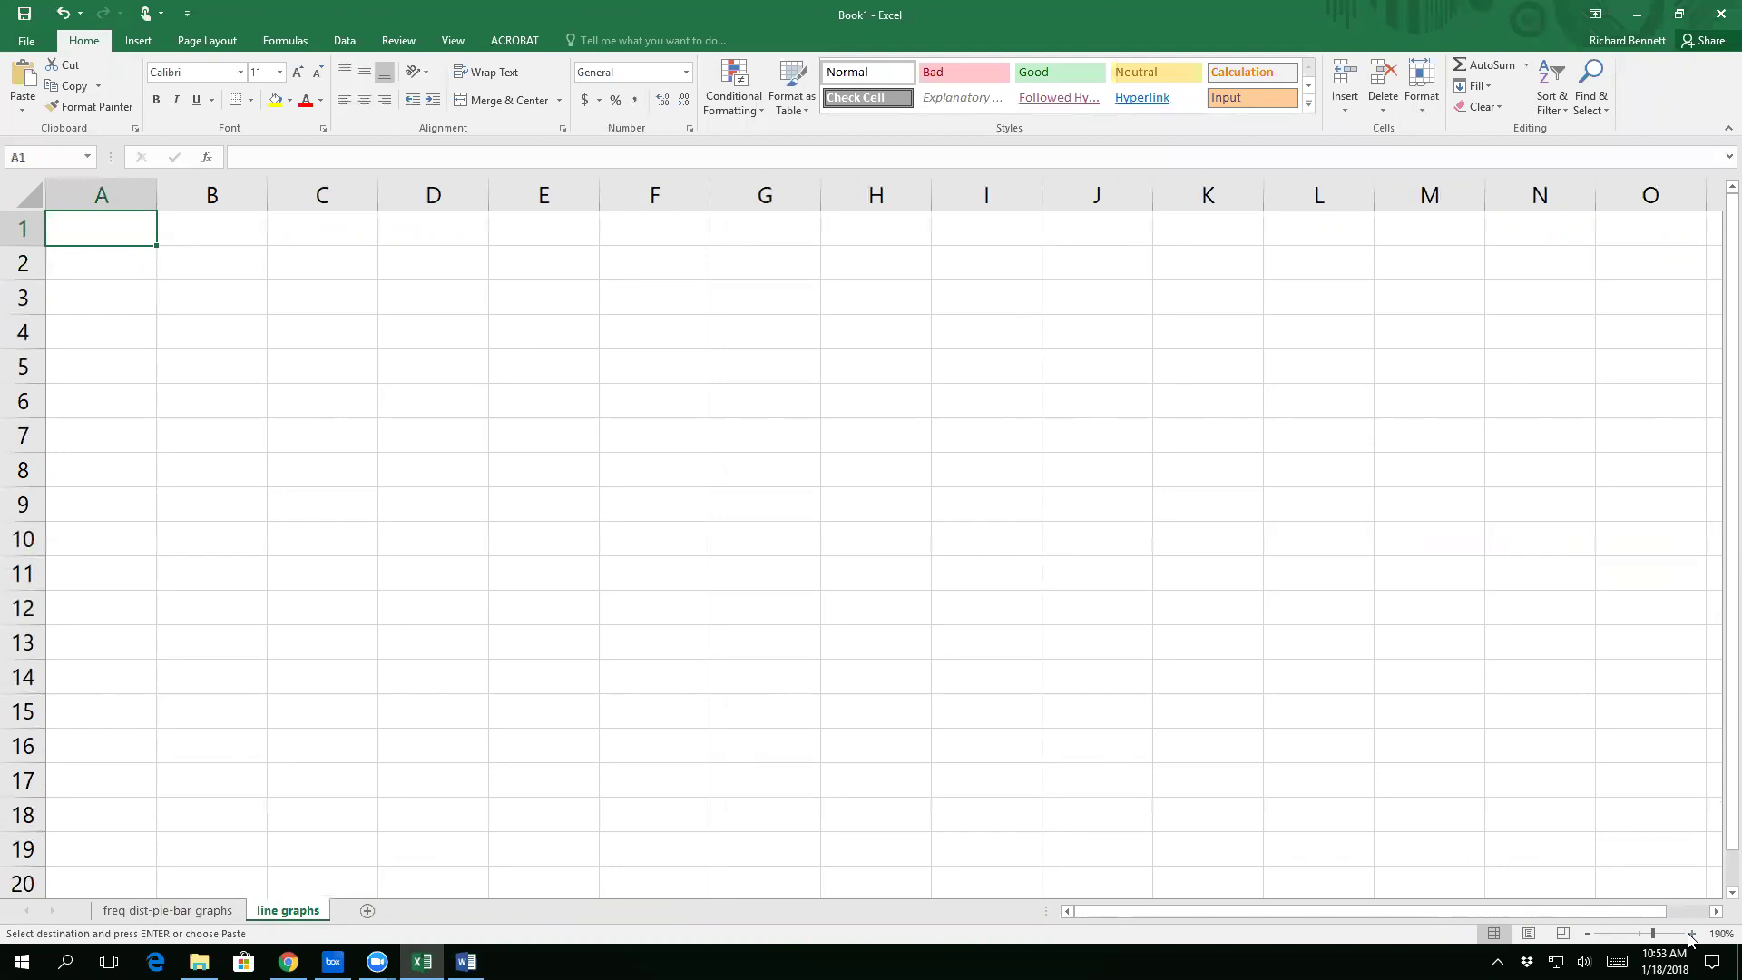
pyautogui.write('month')
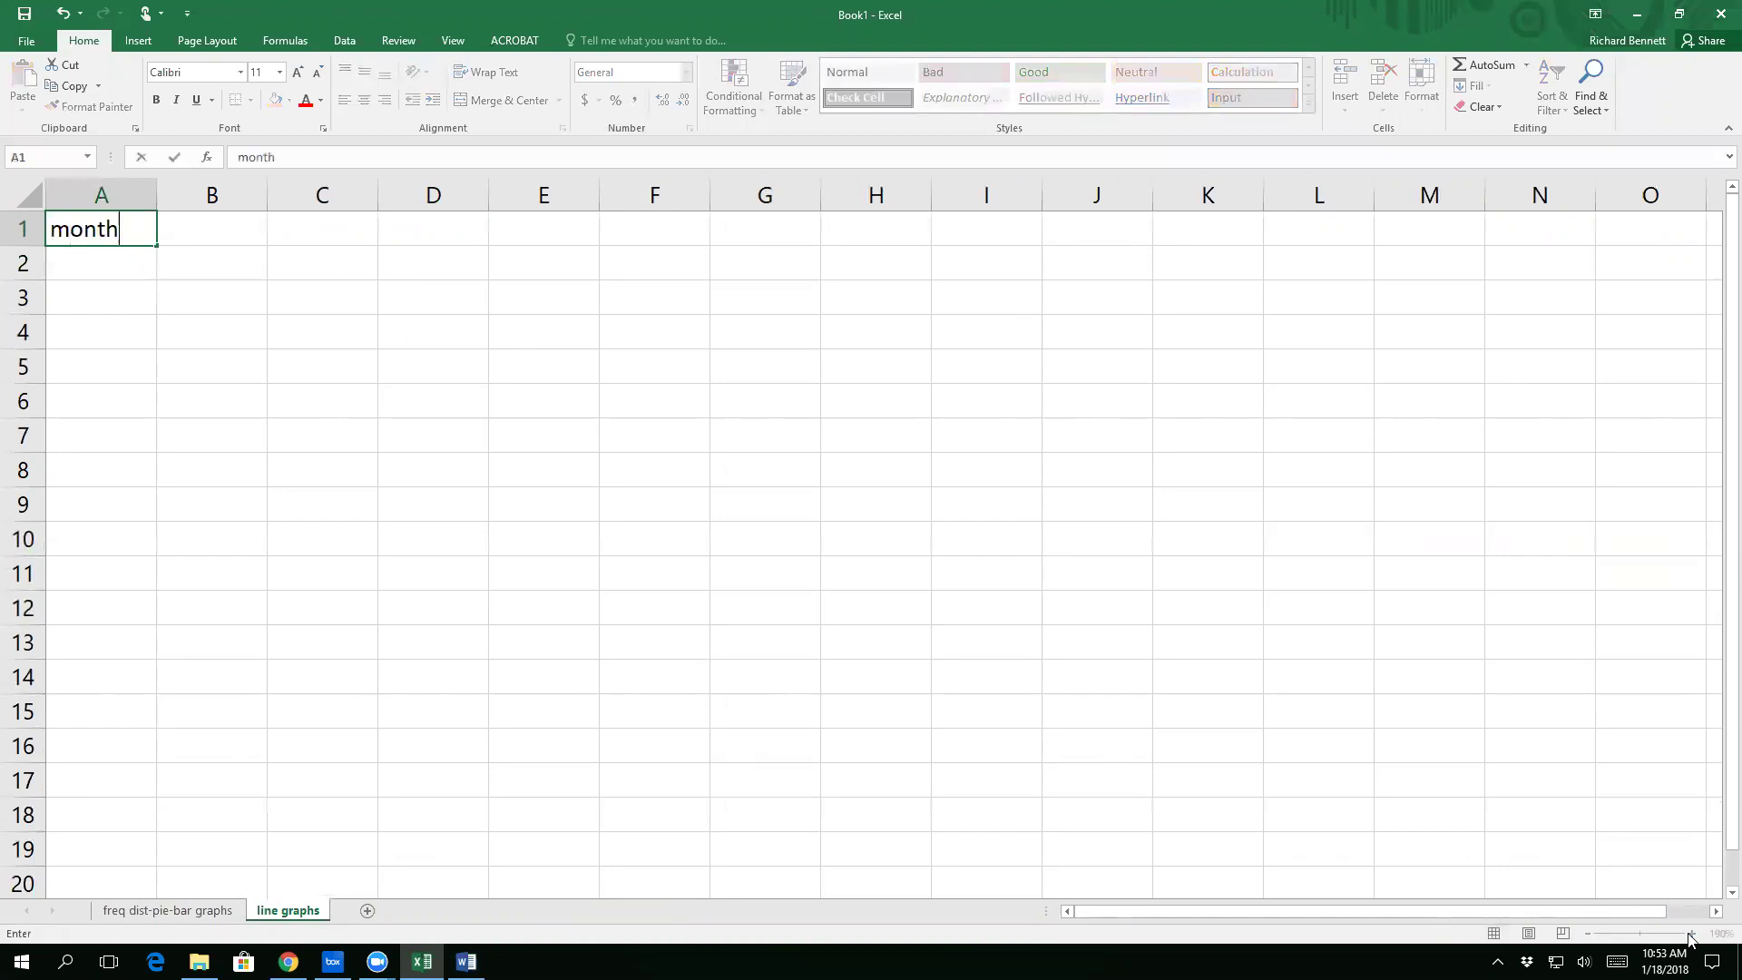
pyautogui.press('Tab')
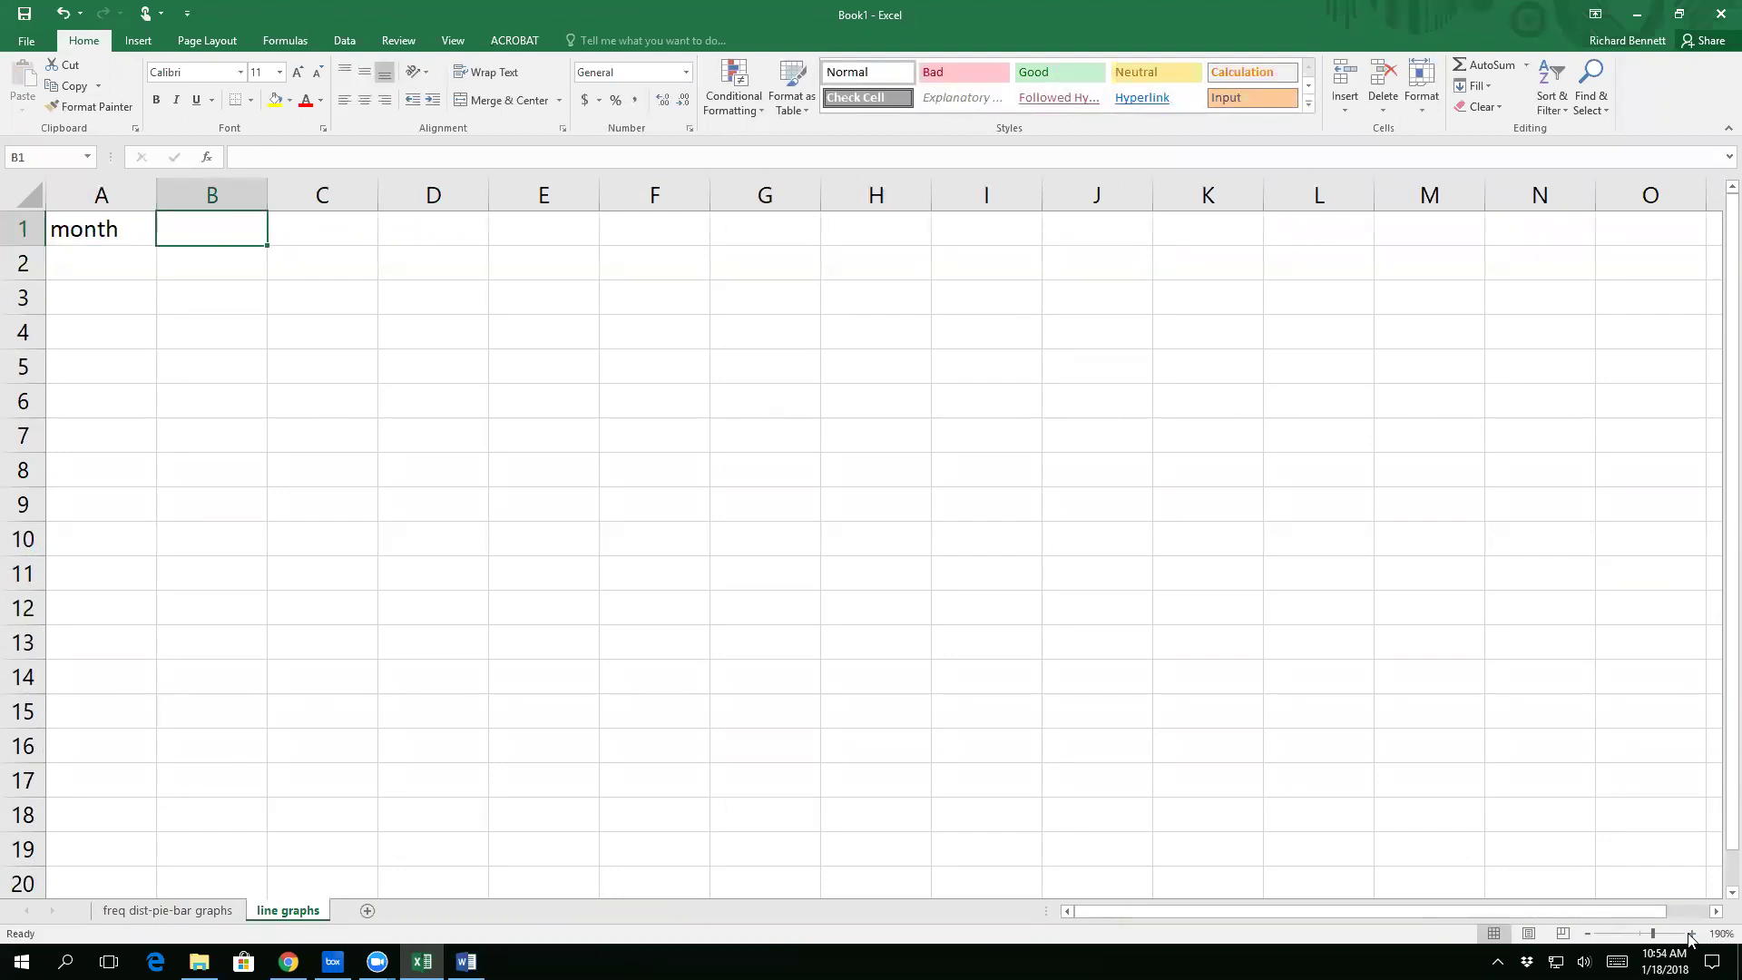
pyautogui.write('gas prices')
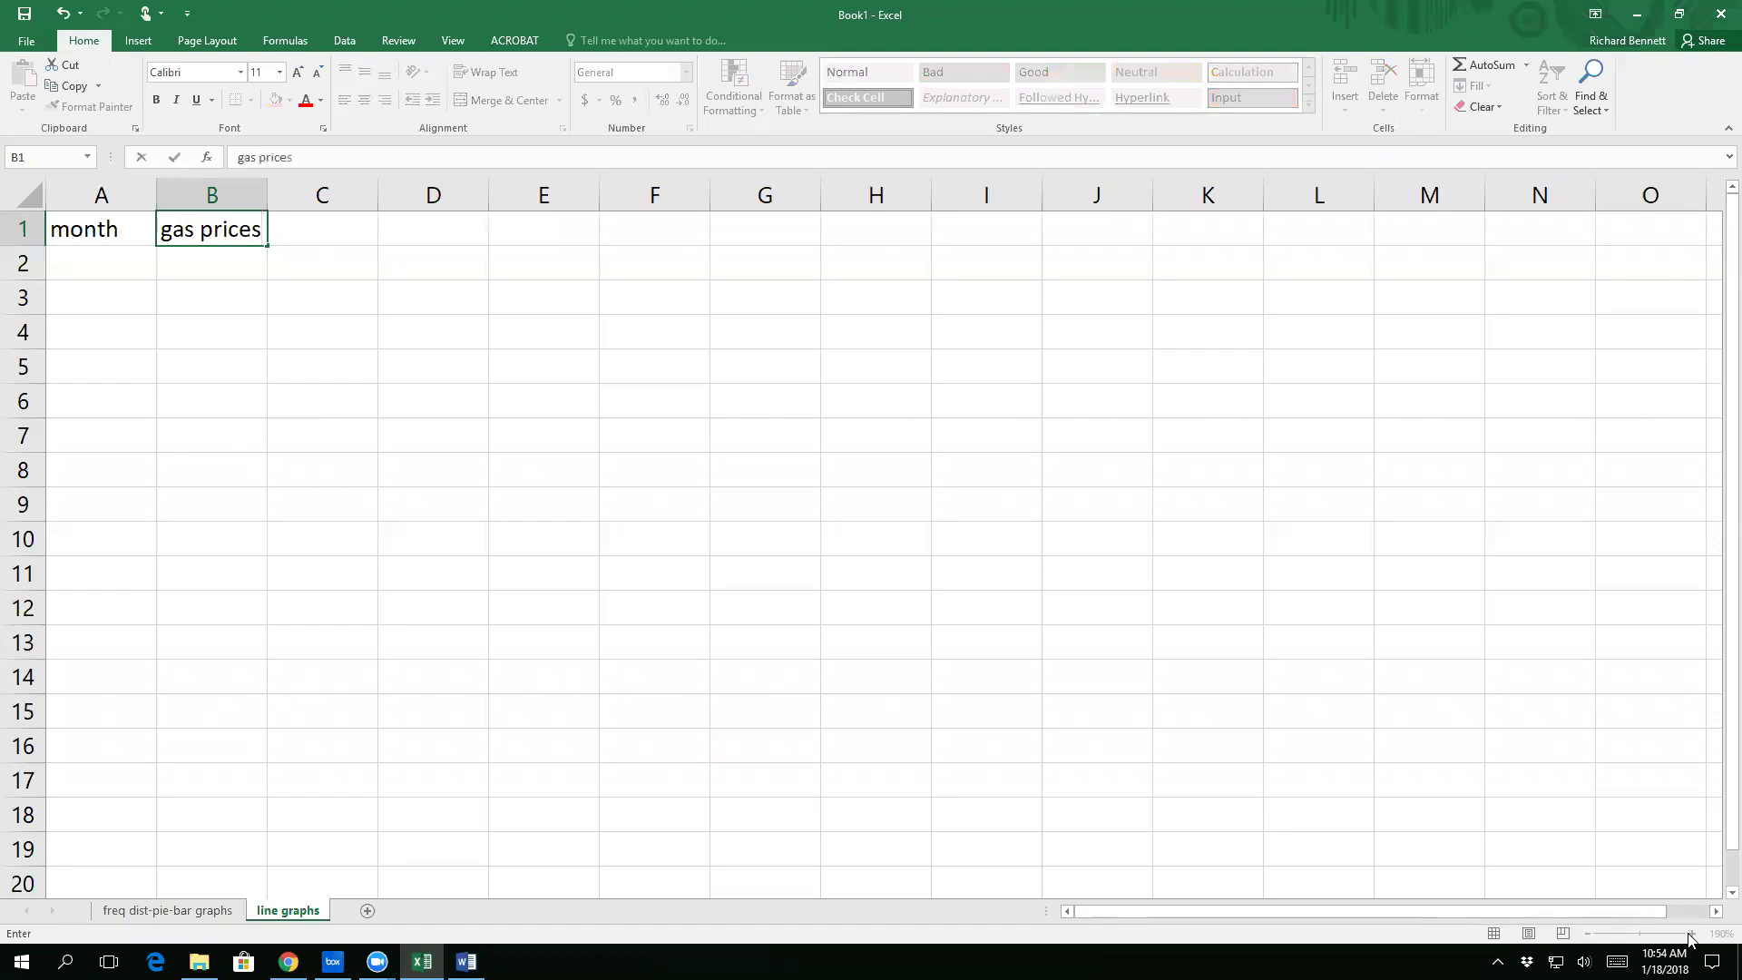
pyautogui.press('Return')
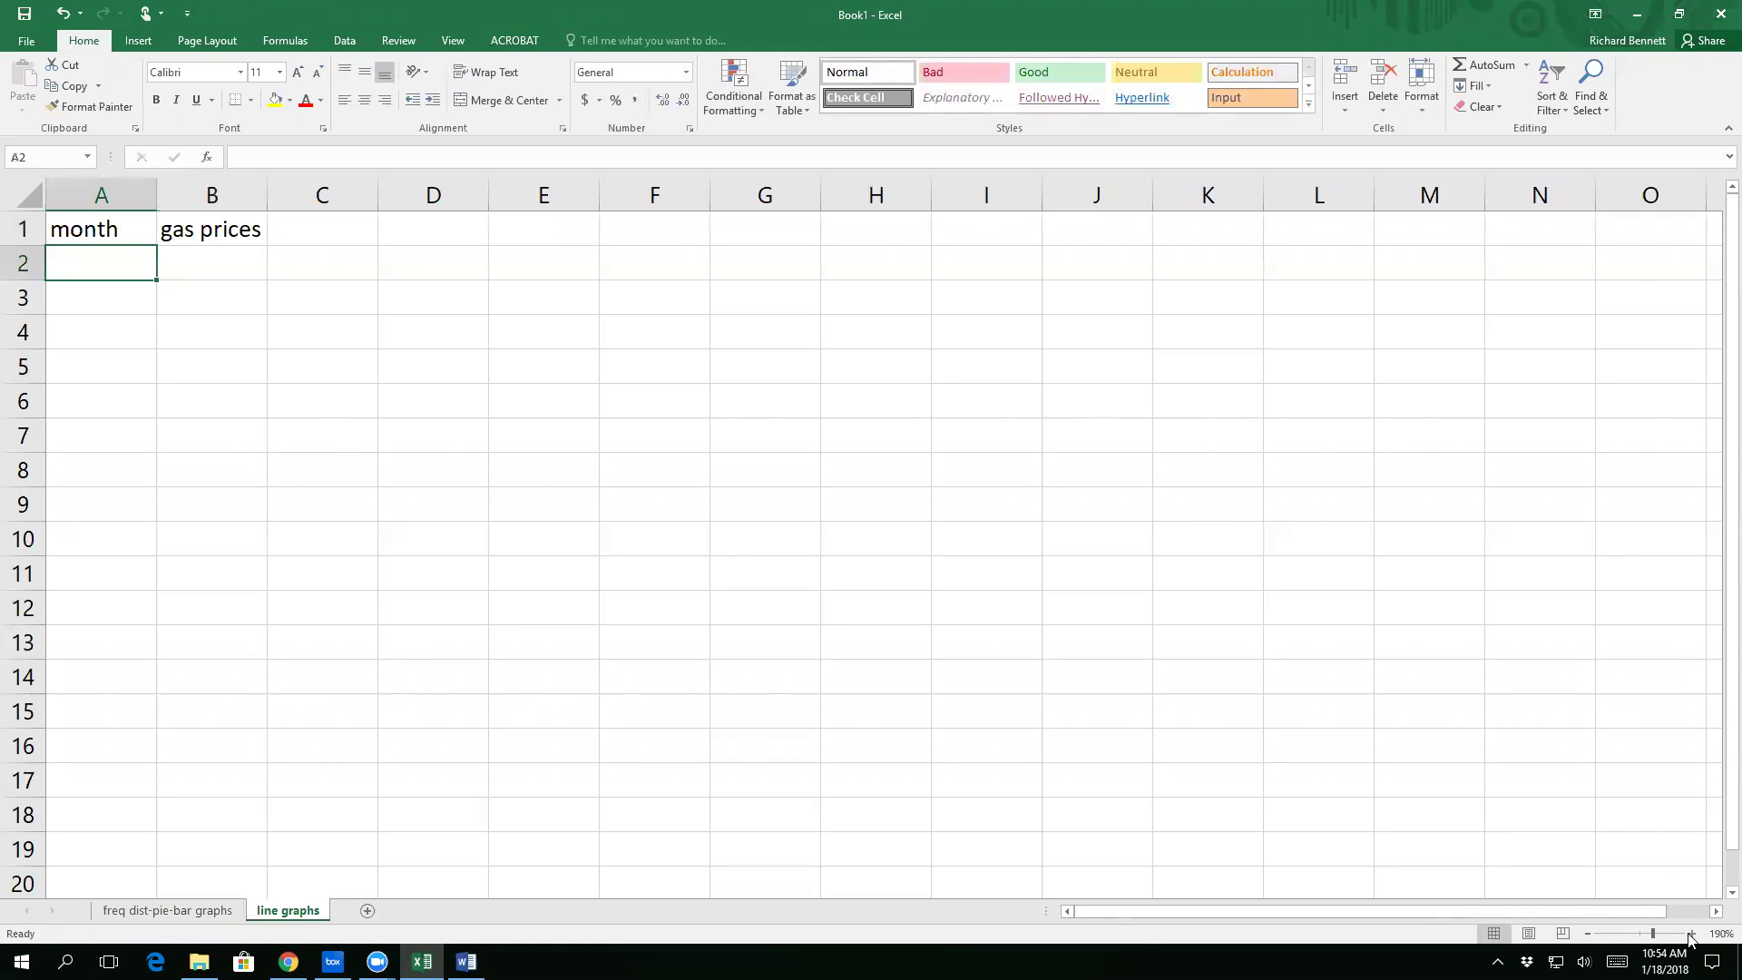
# Step: Enter 1/2017 in A2 and 2/2017 in A3, and extend the monthly series down through Dec-17 in A13
pyautogui.write('1/2017')
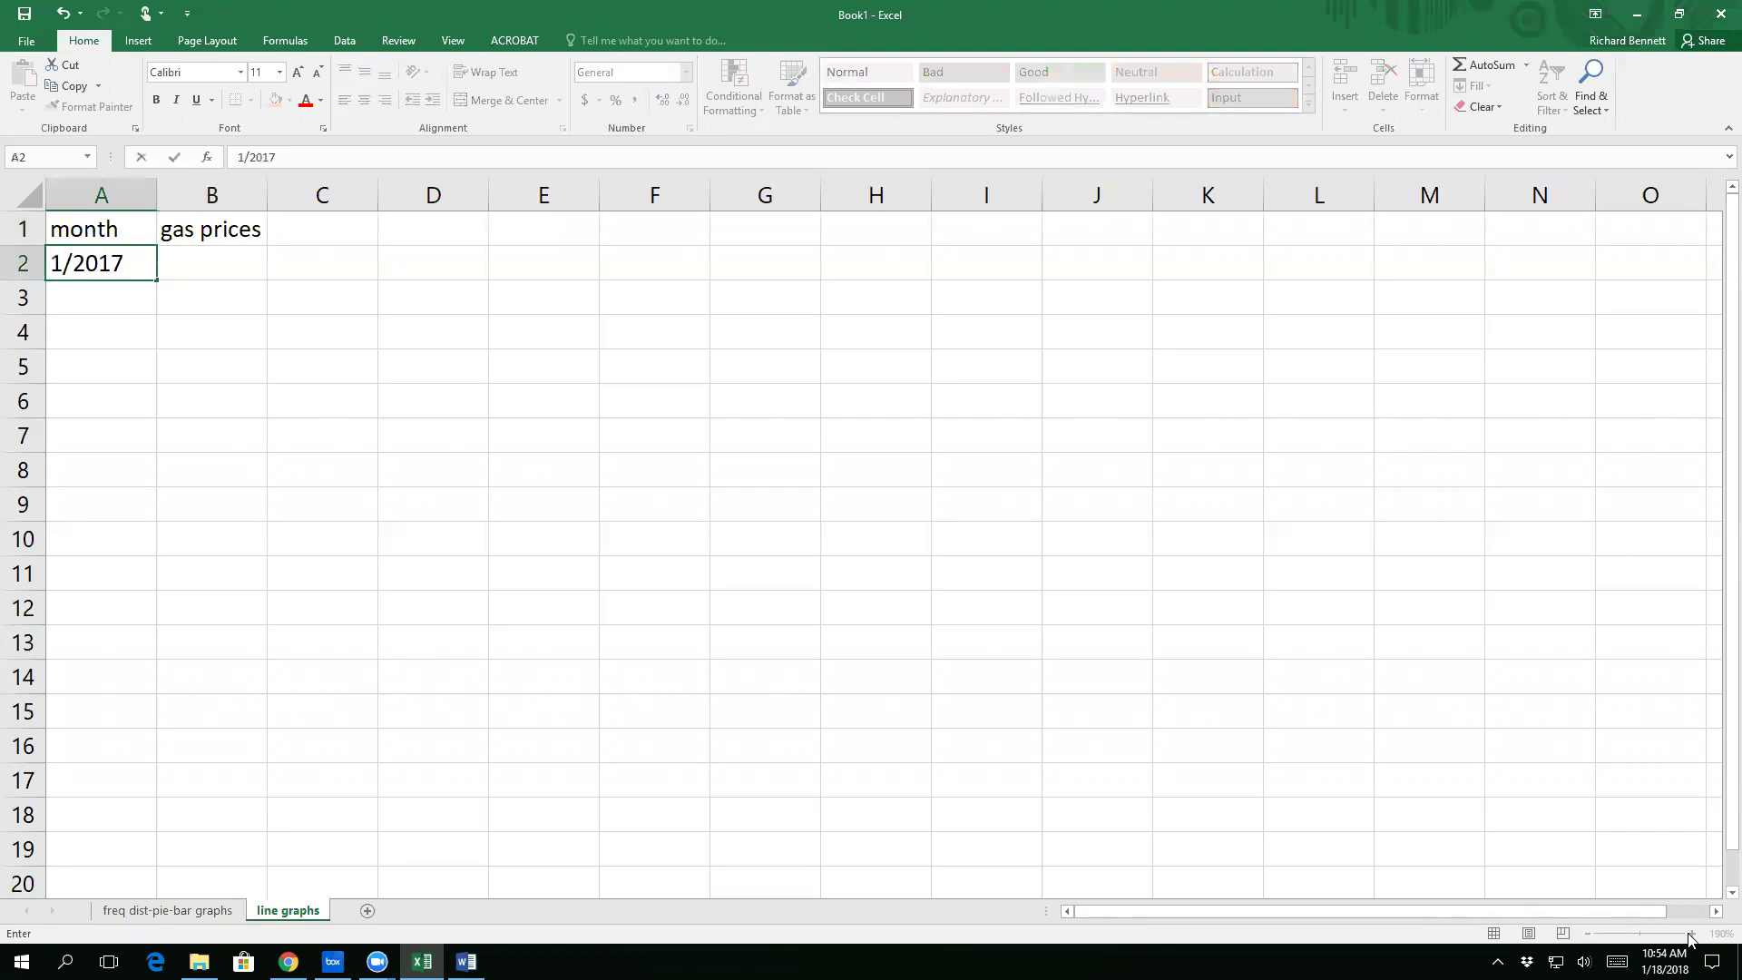
pyautogui.press('Return')
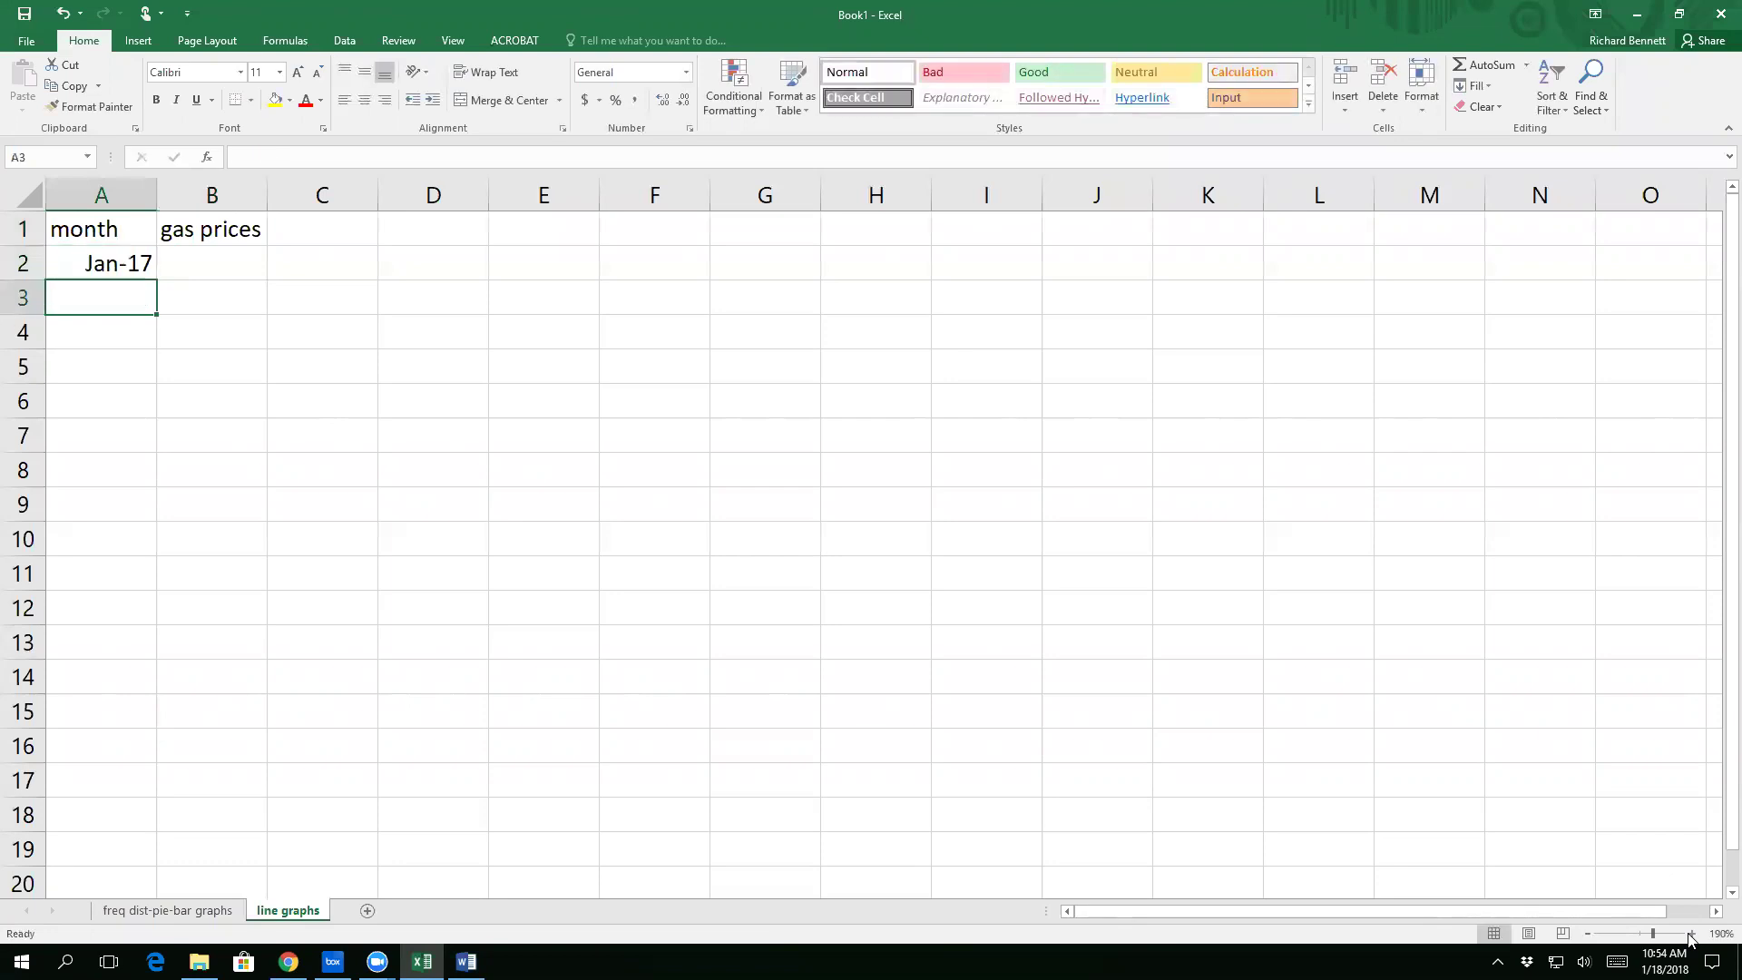
pyautogui.write('2/2017')
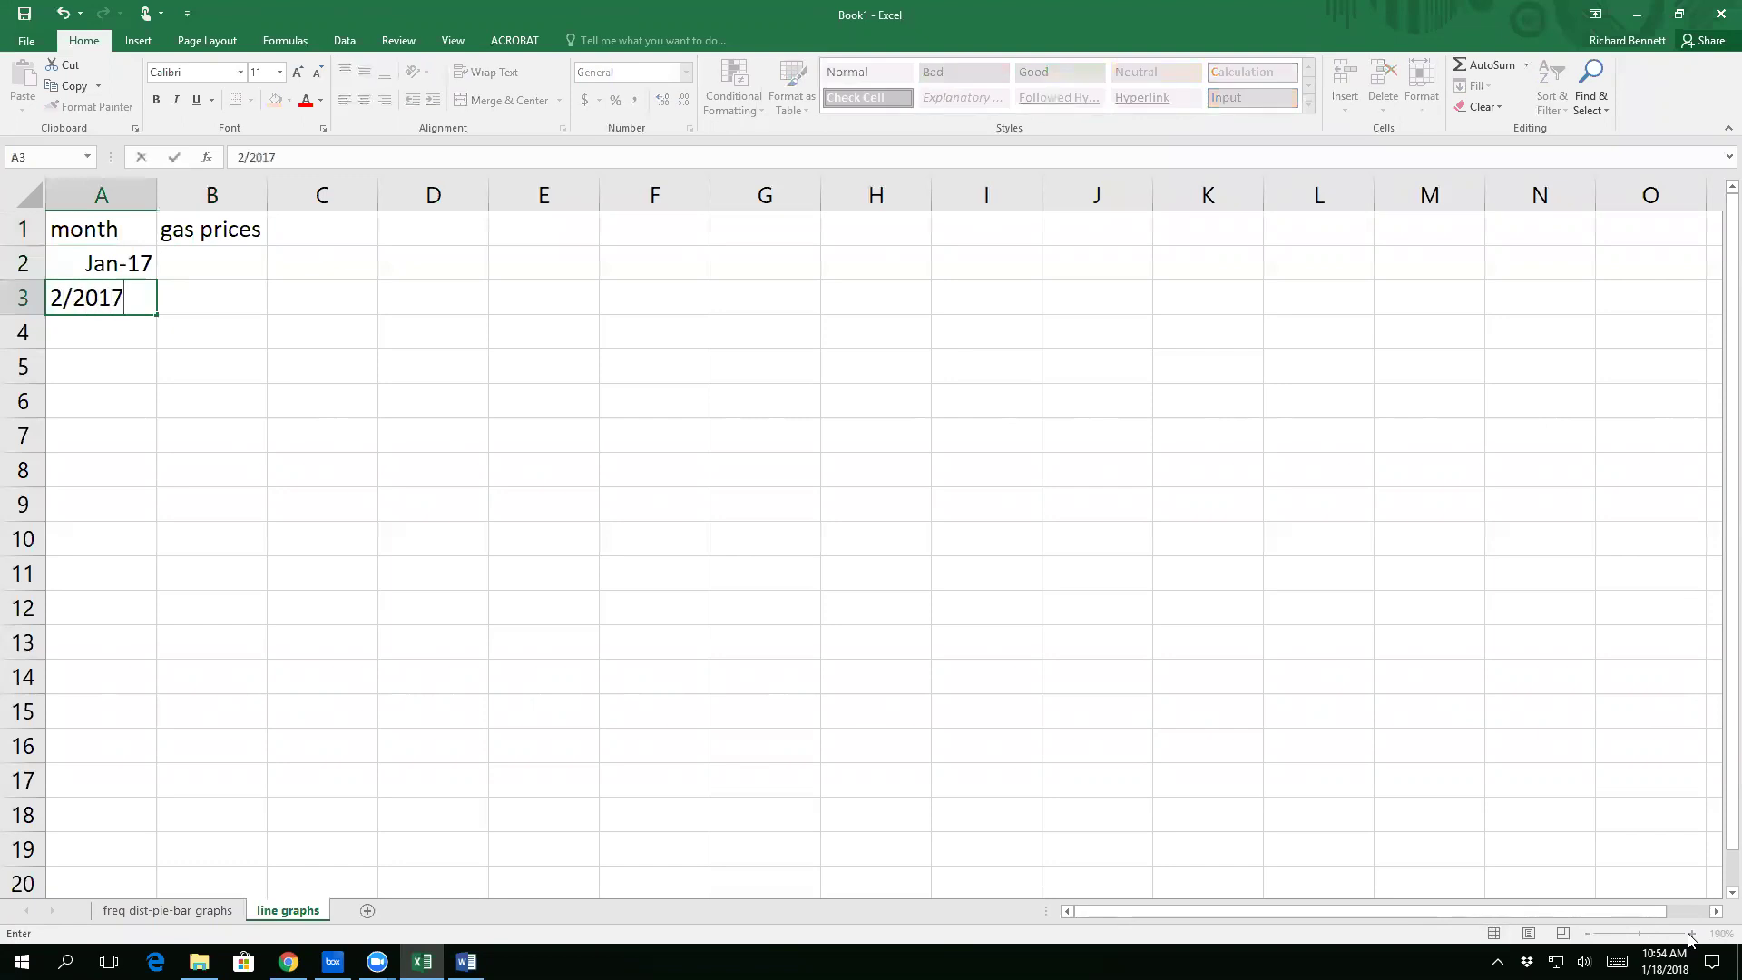
pyautogui.press('Return')
pyautogui.press('Up')
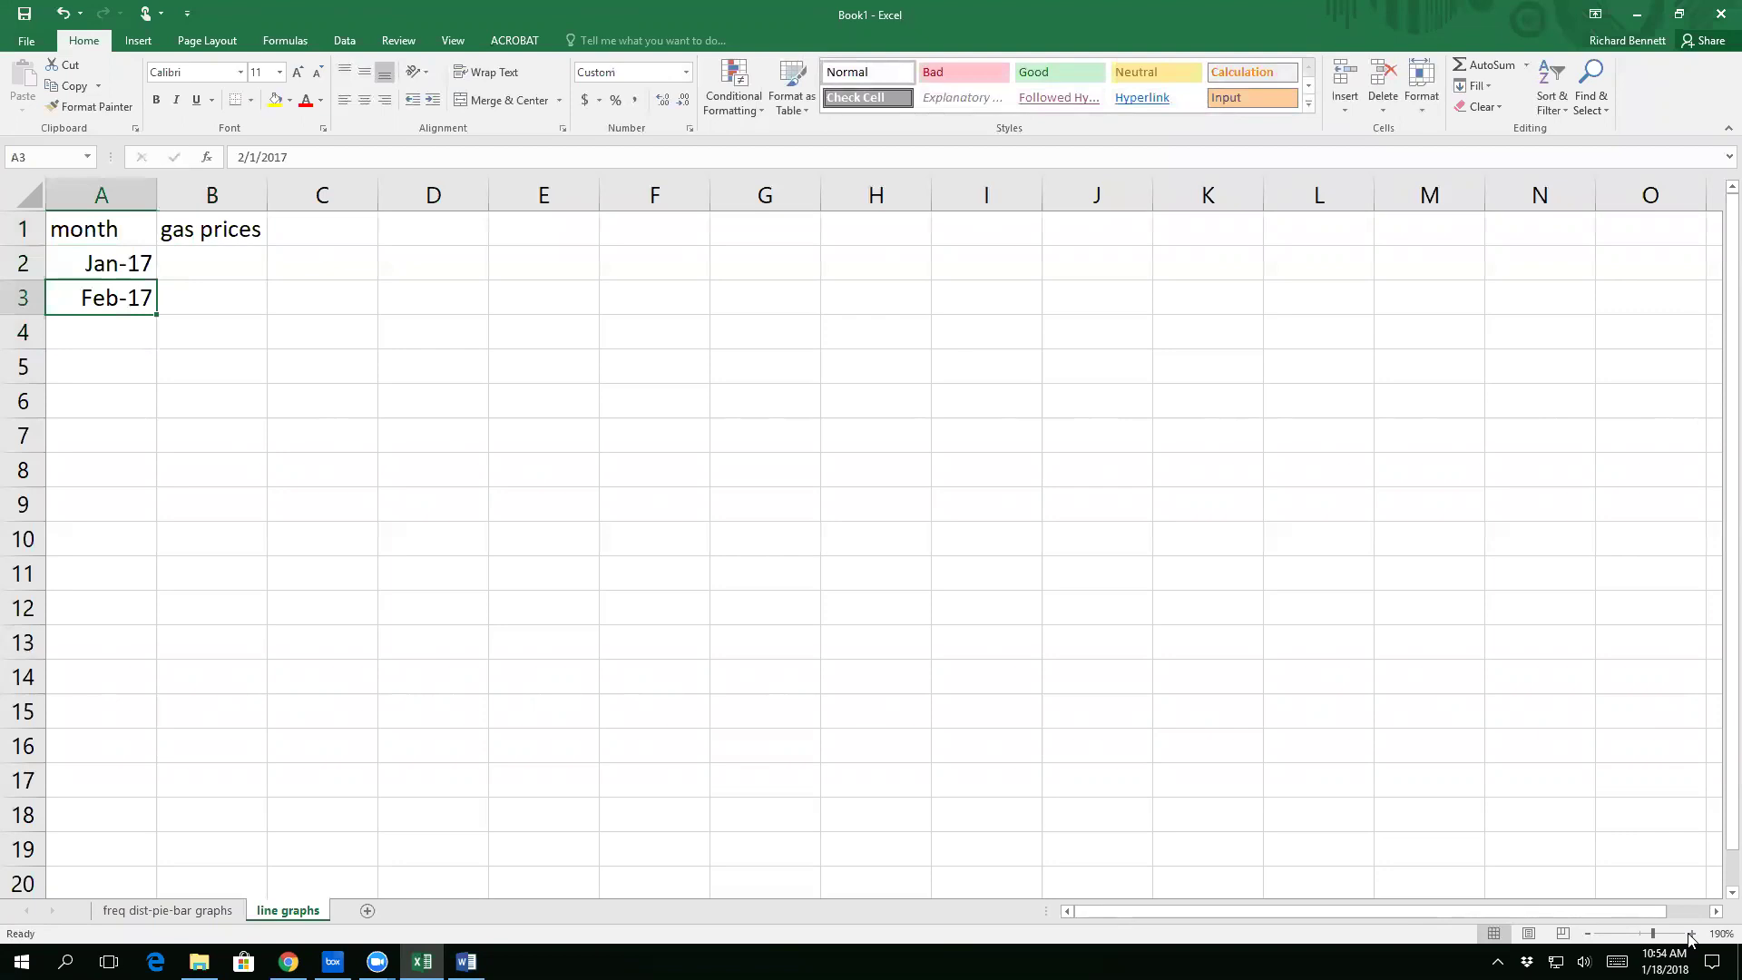
pyautogui.hotkey('shift', 'Up')
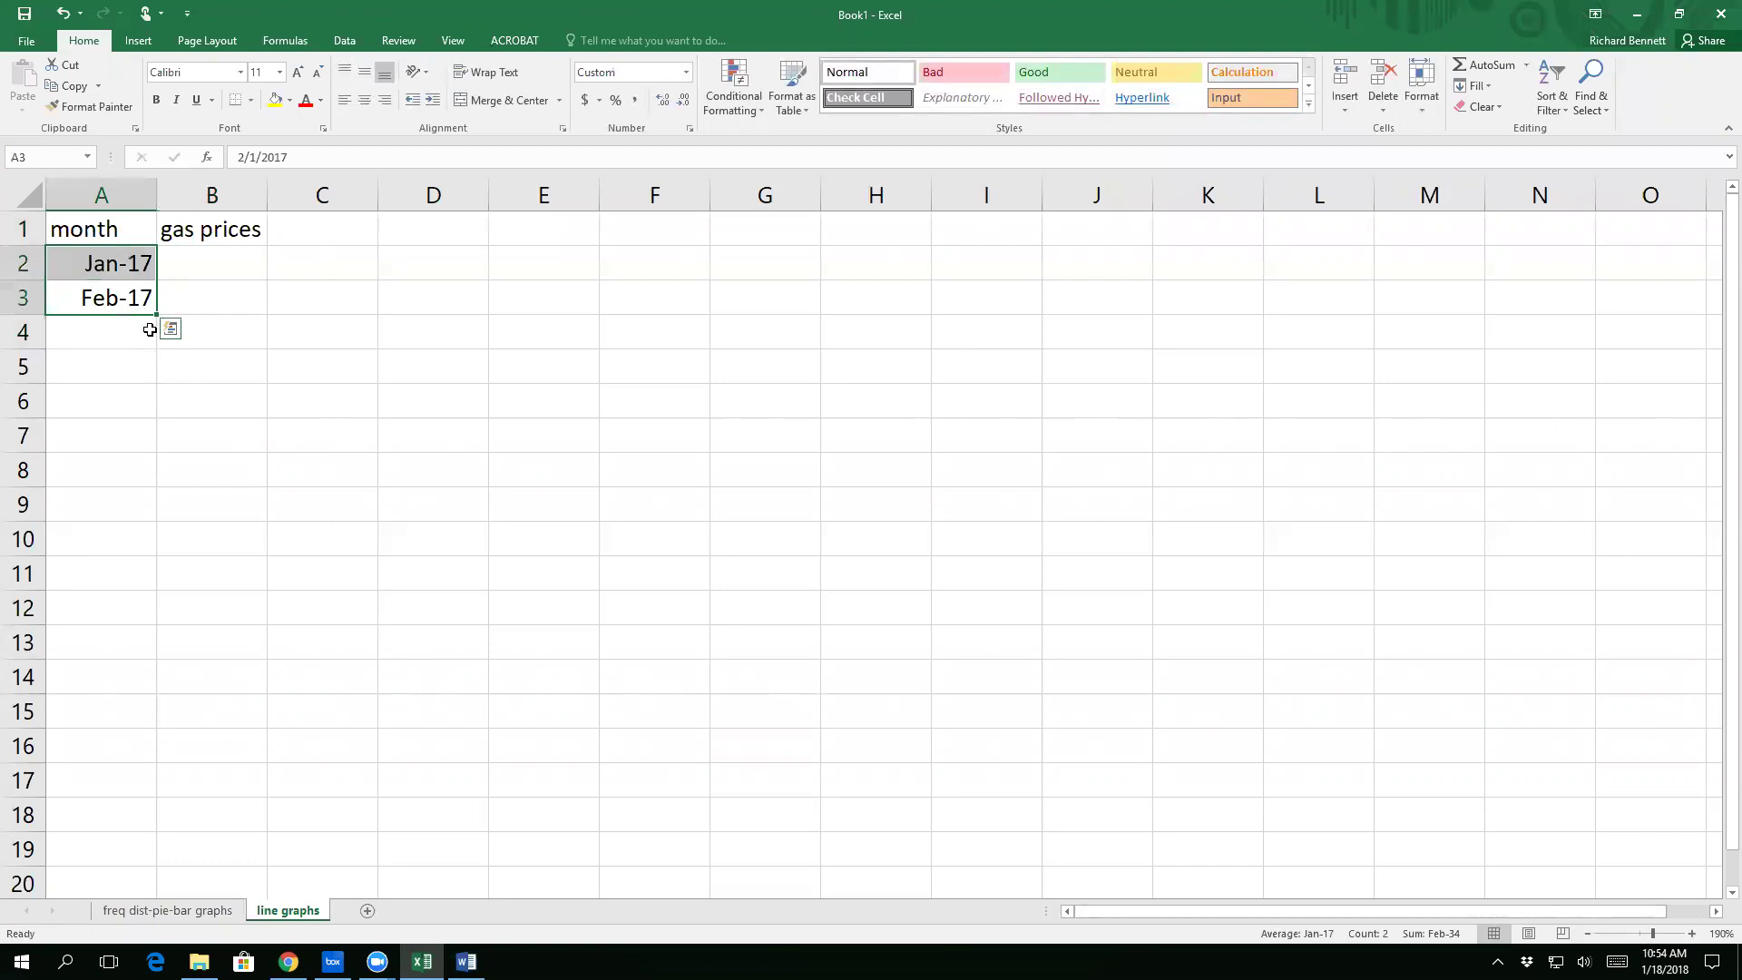
pyautogui.moveTo(154, 318); pyautogui.dragTo(139, 660)
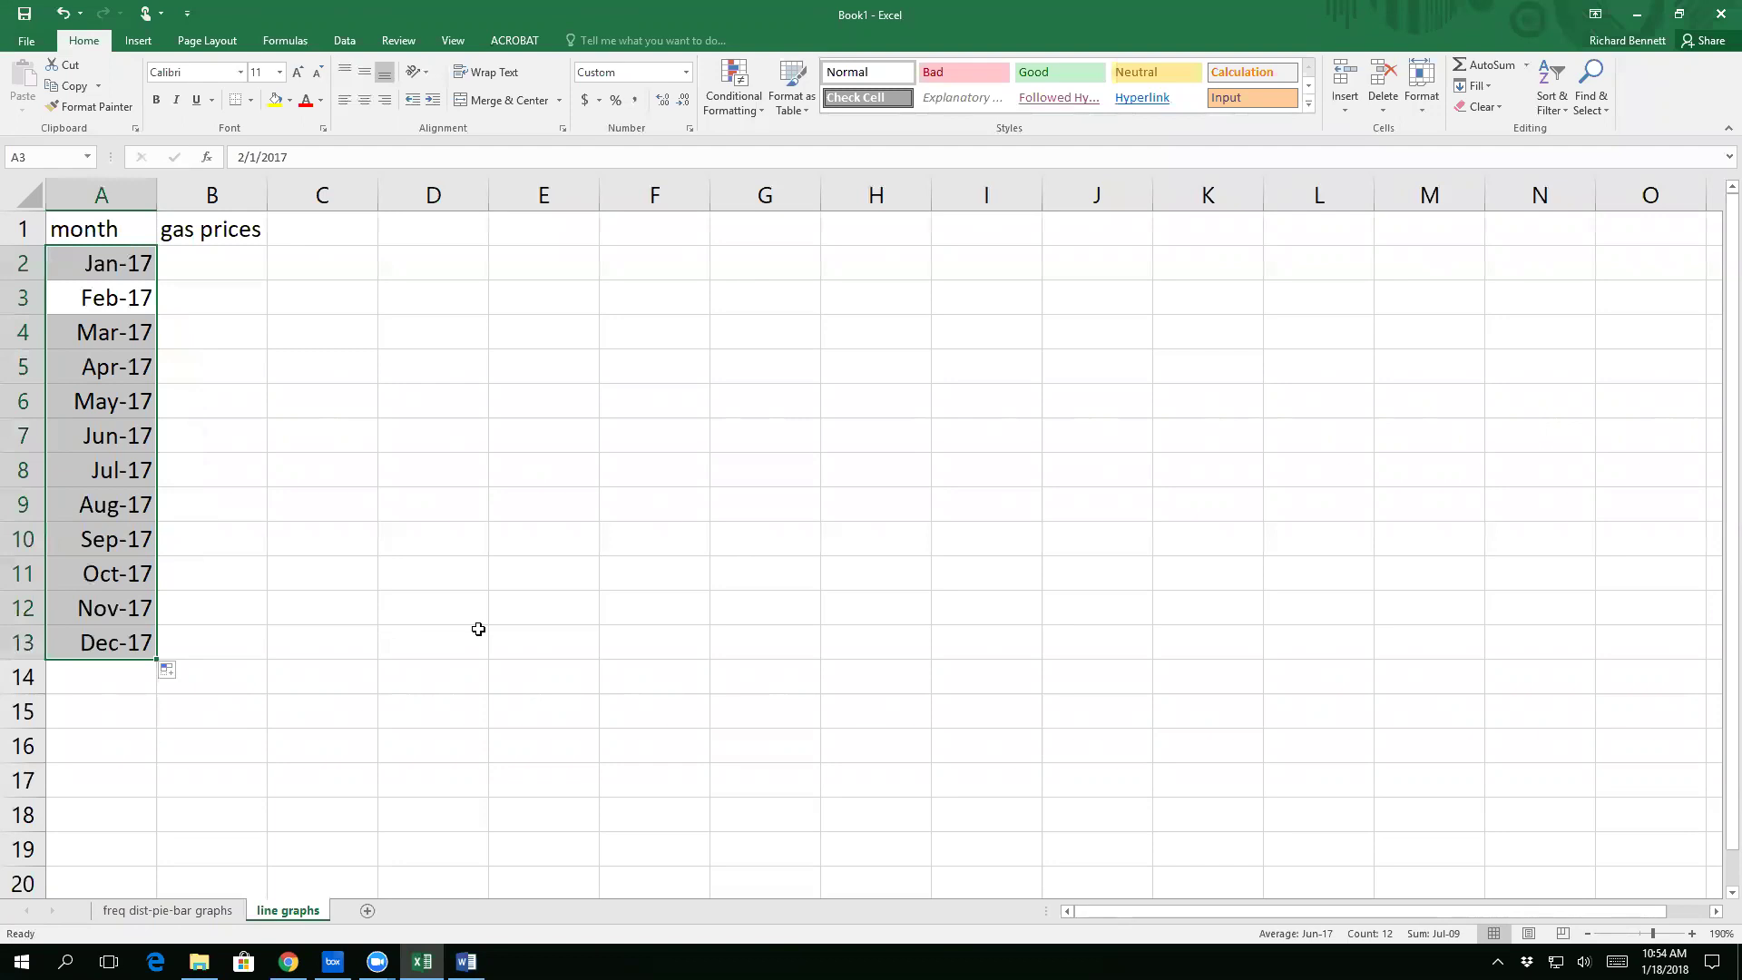
# Step: Enter the gas prices for January to March 2017 in B2:B4: $2.22, $2.33 and $2.44
pyautogui.click(226, 258)
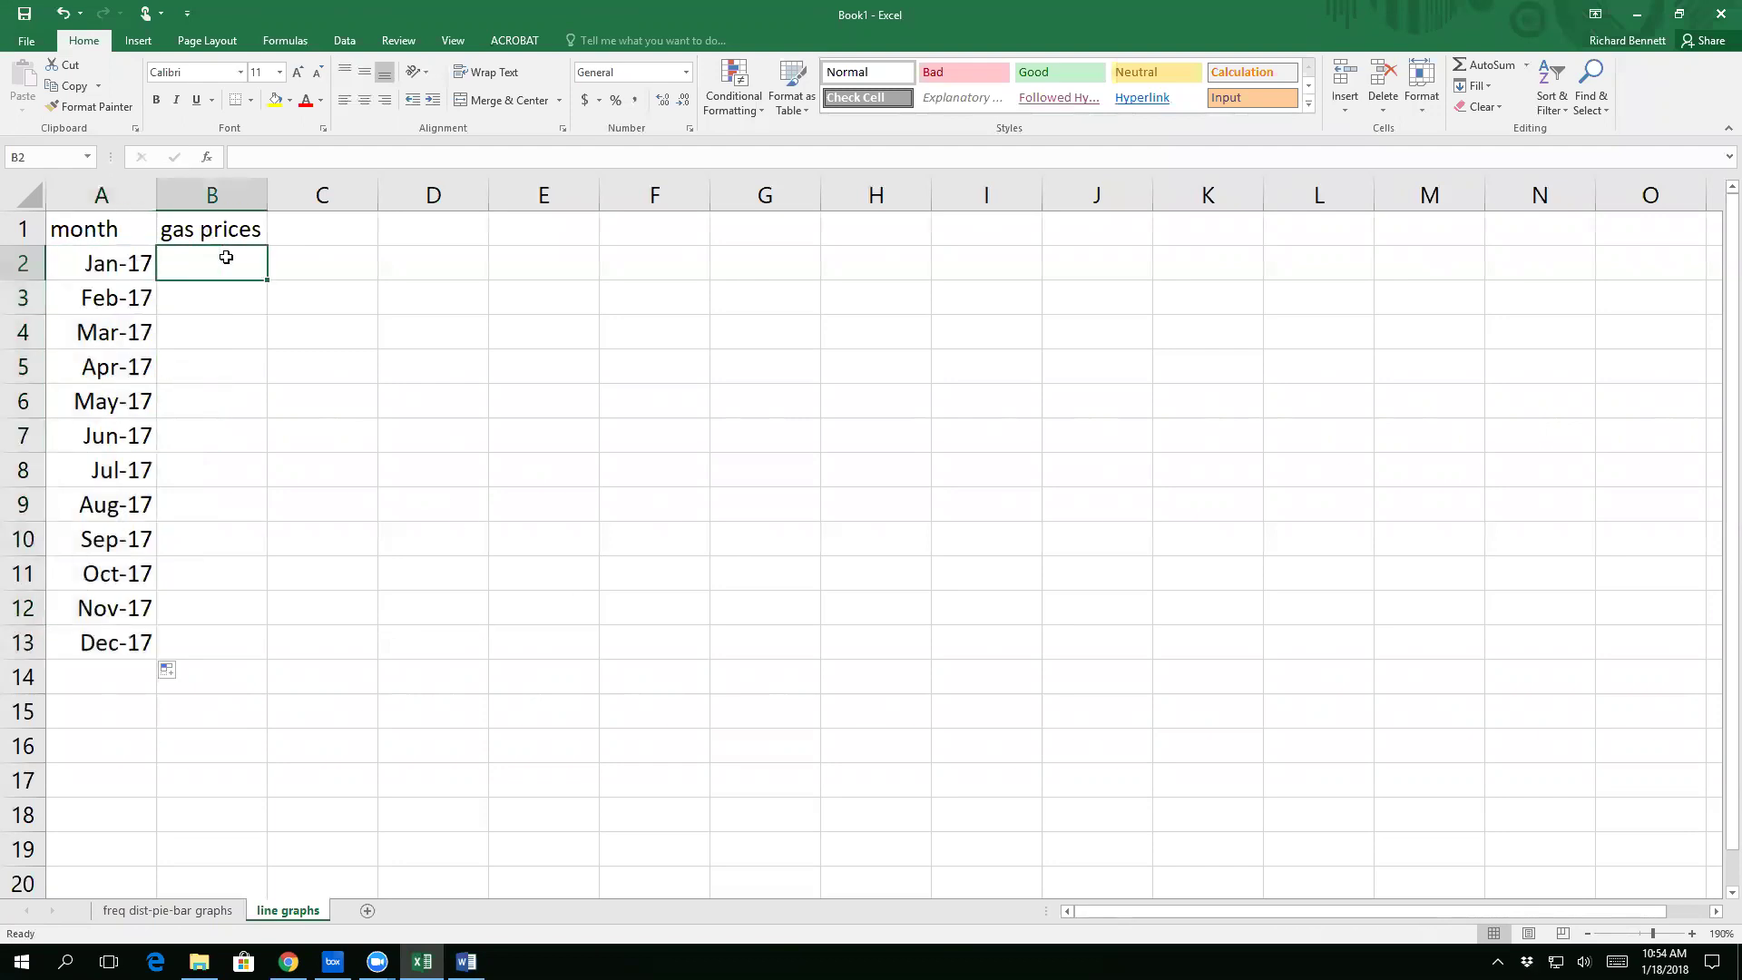
pyautogui.write('$2.22')
pyautogui.hotkey('ctrl', 'Return')
pyautogui.press('Return')
pyautogui.write('$2.33')
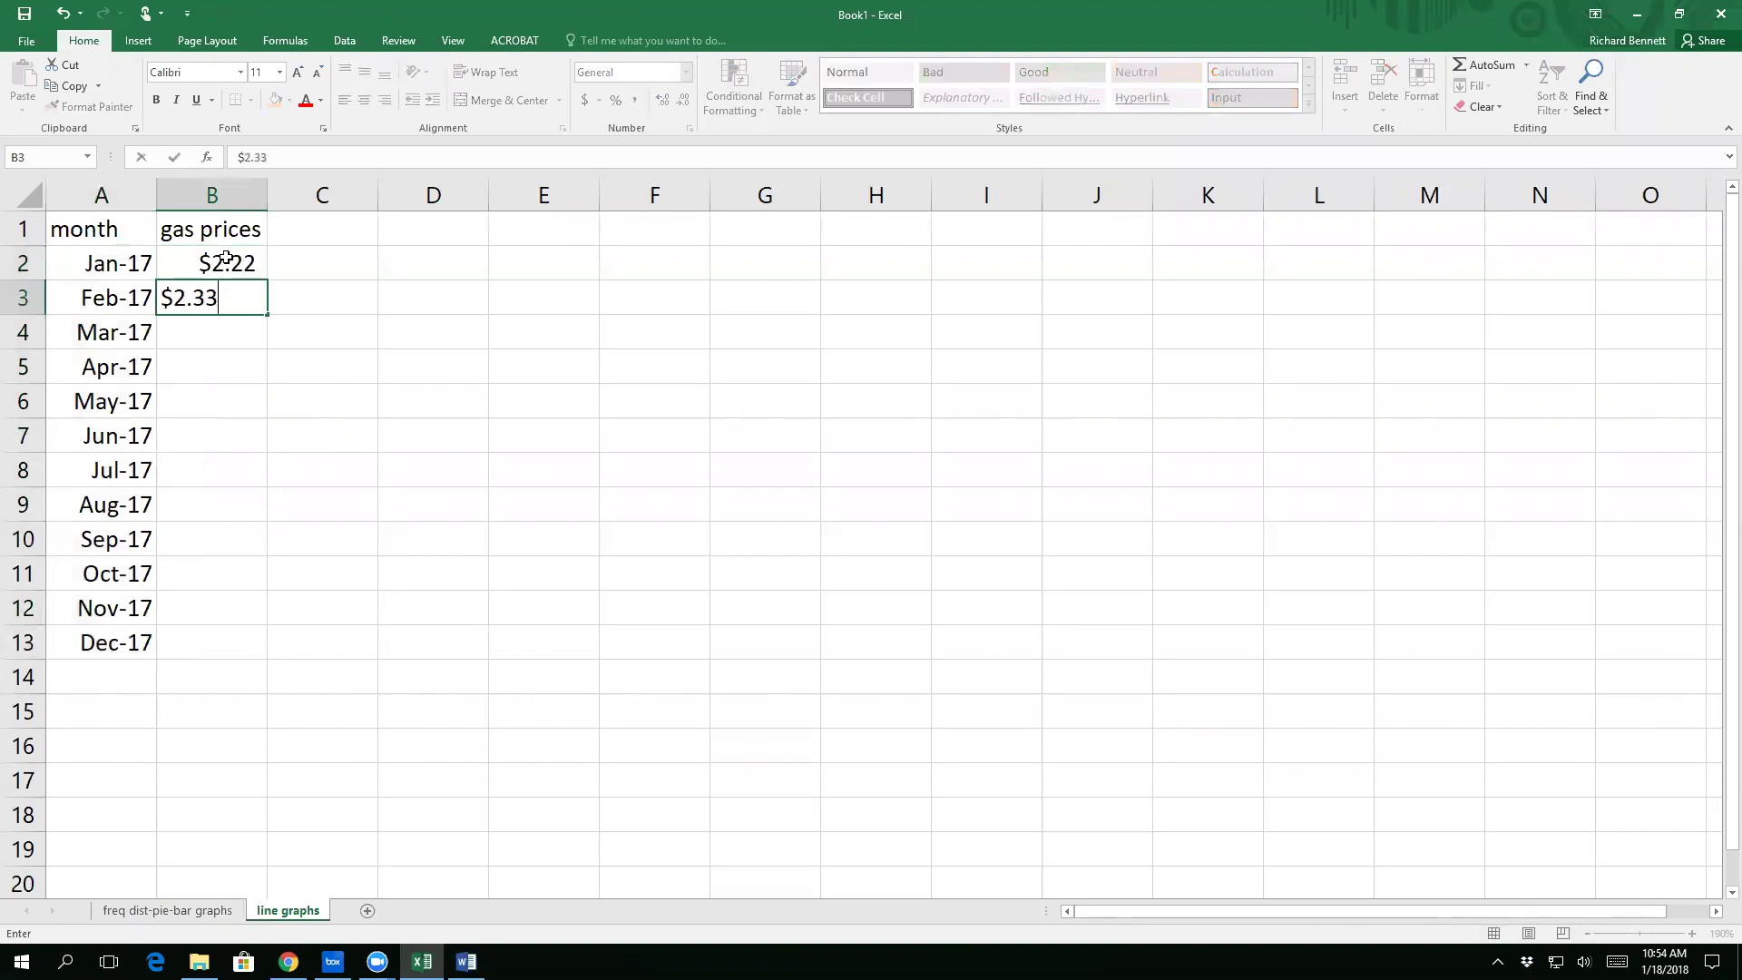
pyautogui.hotkey('ctrl', 'Return')
pyautogui.press('Return')
pyautogui.write('$')
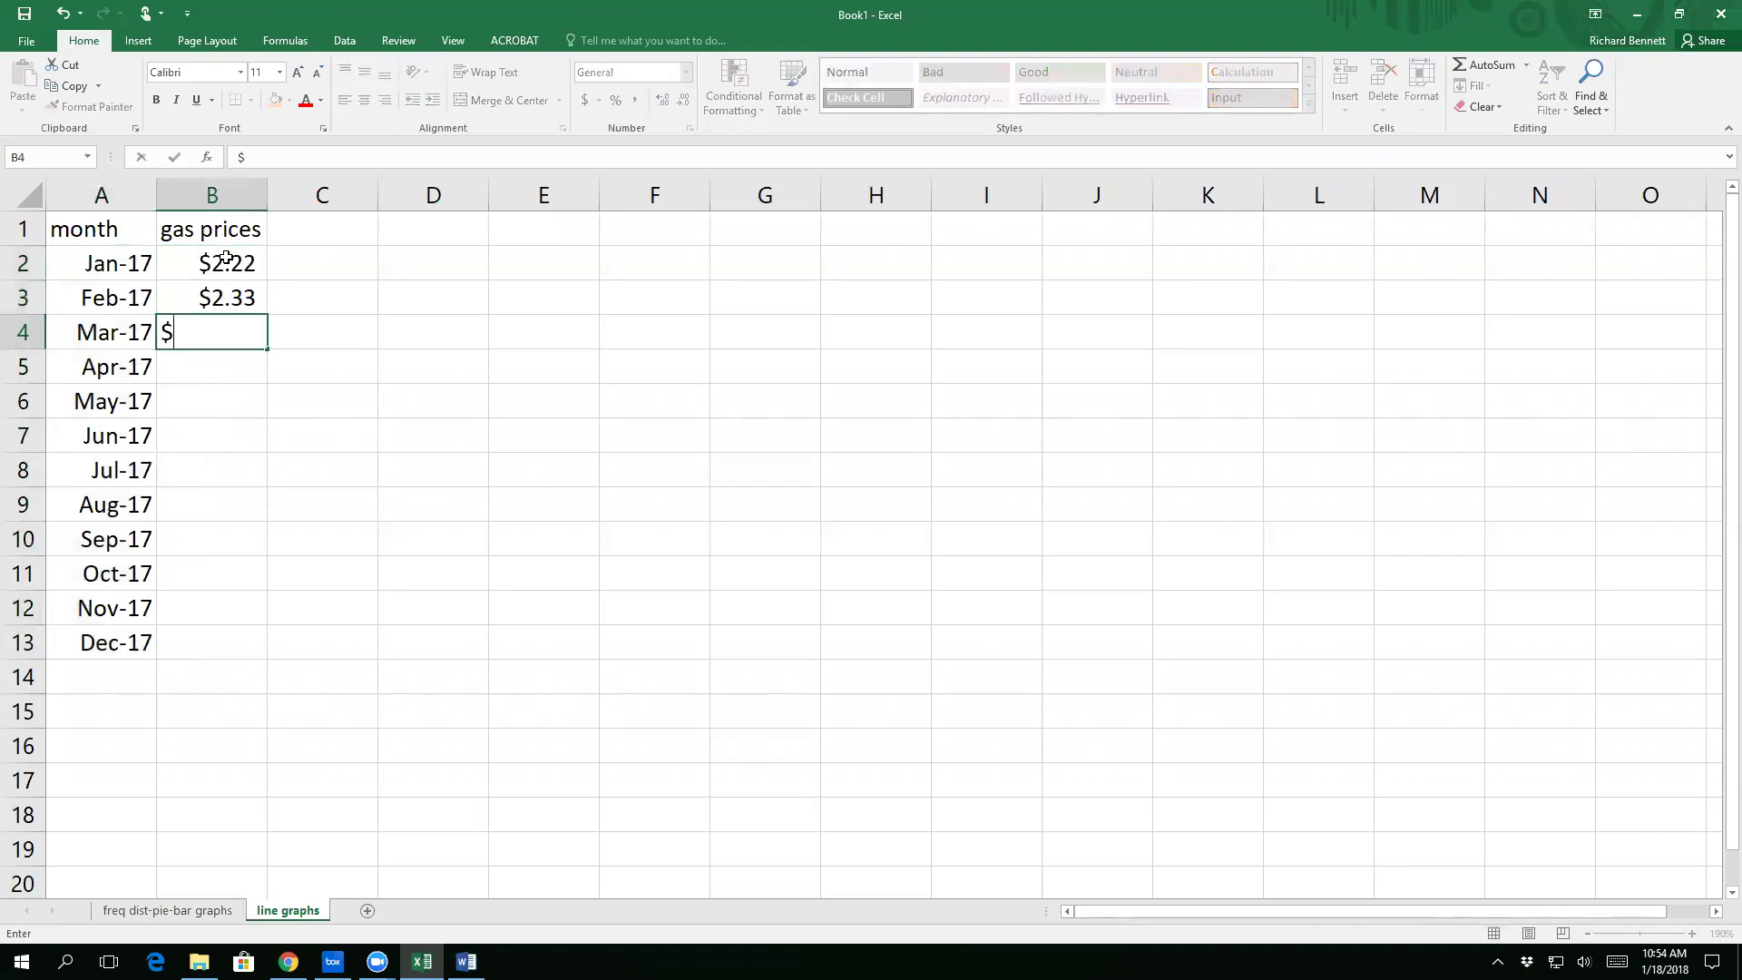
pyautogui.write('2.44')
pyautogui.hotkey('ctrl', 'Return')
pyautogui.press('Return')
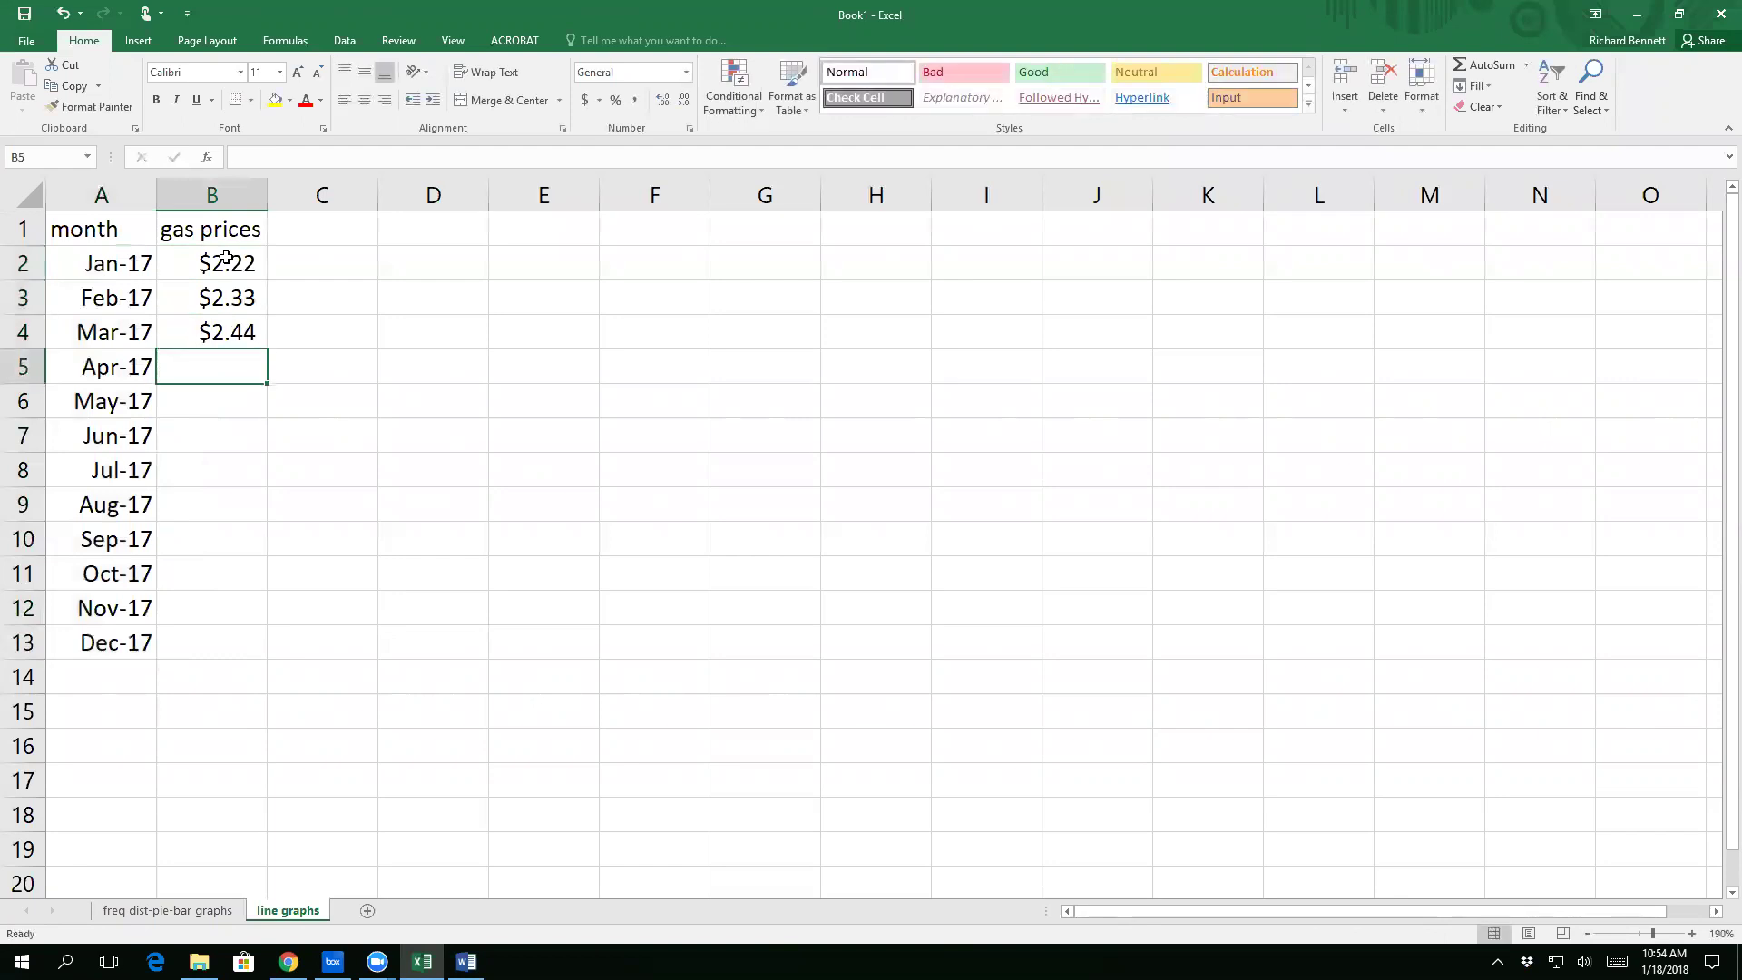
# Step: Enter the gas prices for April to June 2017 in B5:B7: $2.50, $2.49 and $3.12
pyautogui.write('$2.50')
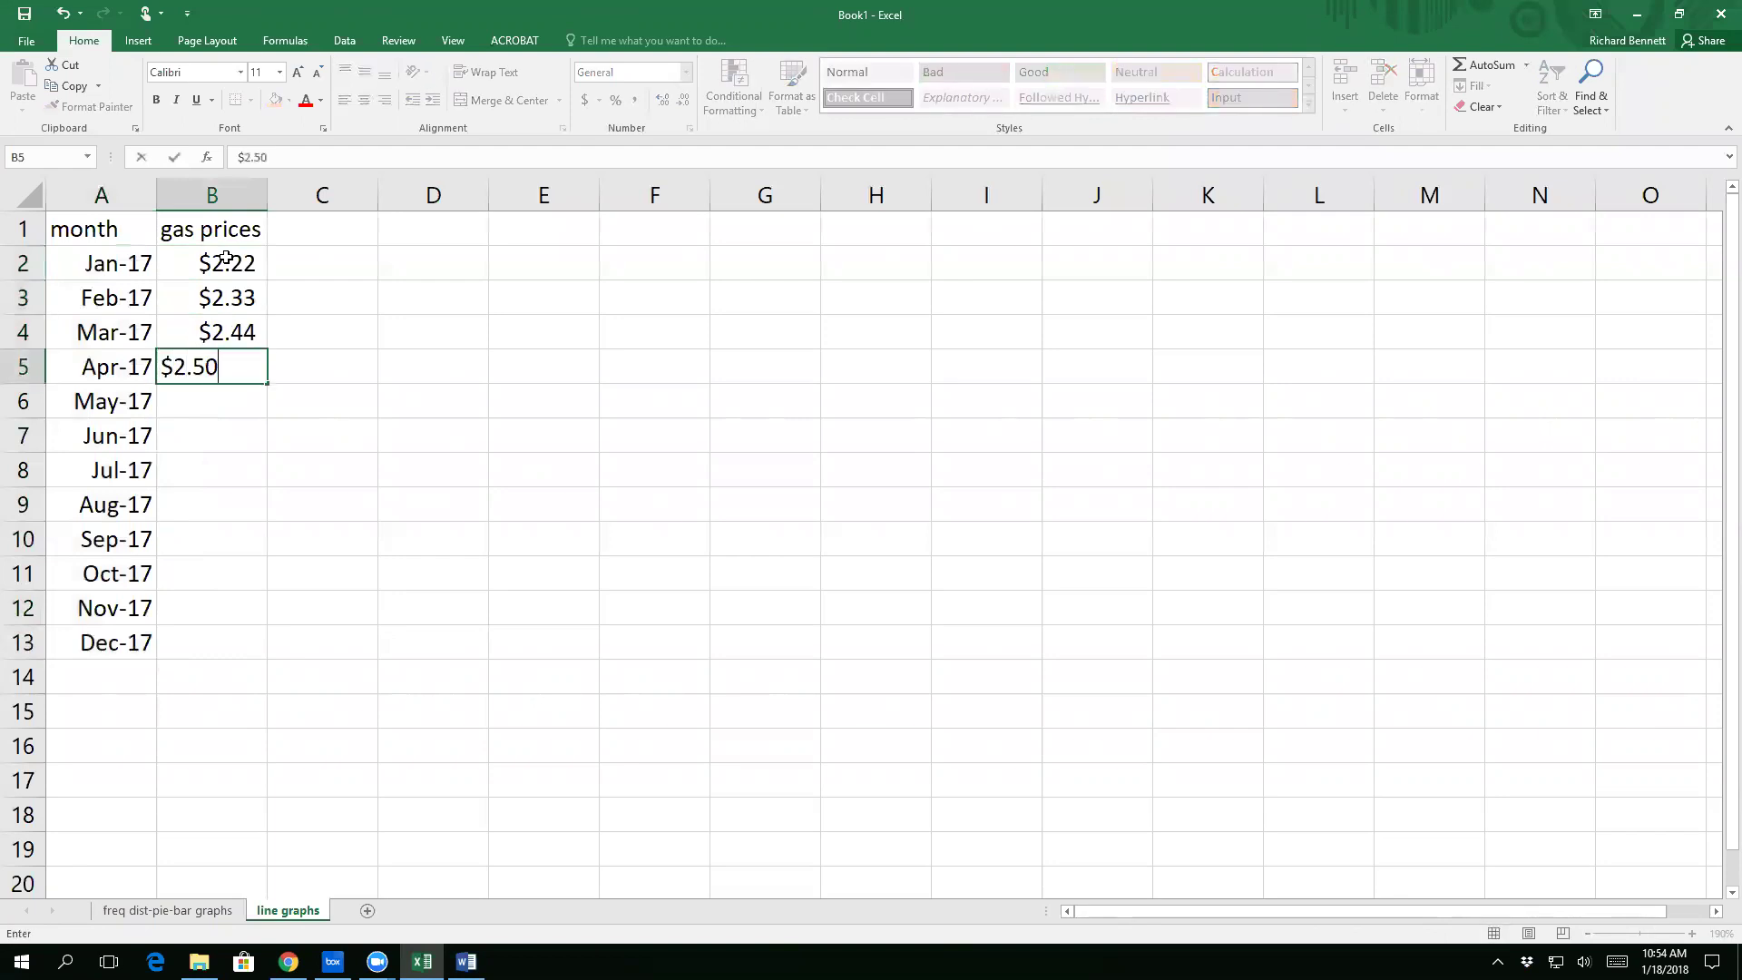
pyautogui.press('Return')
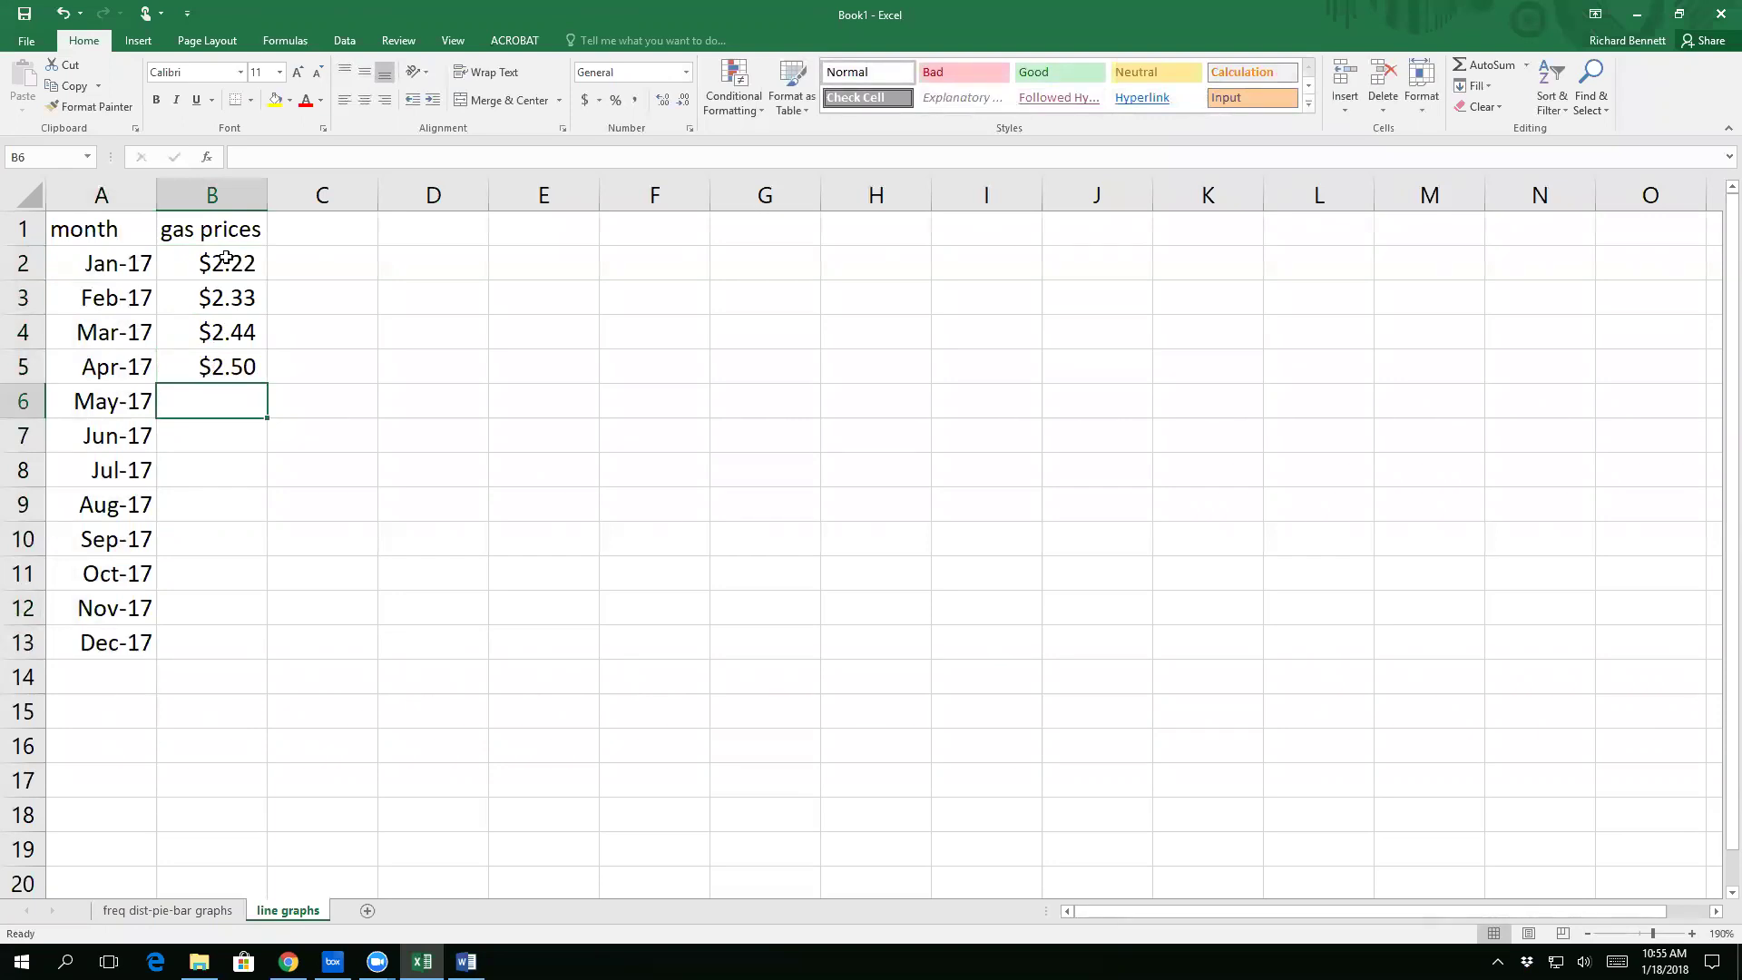
pyautogui.write('$2.49')
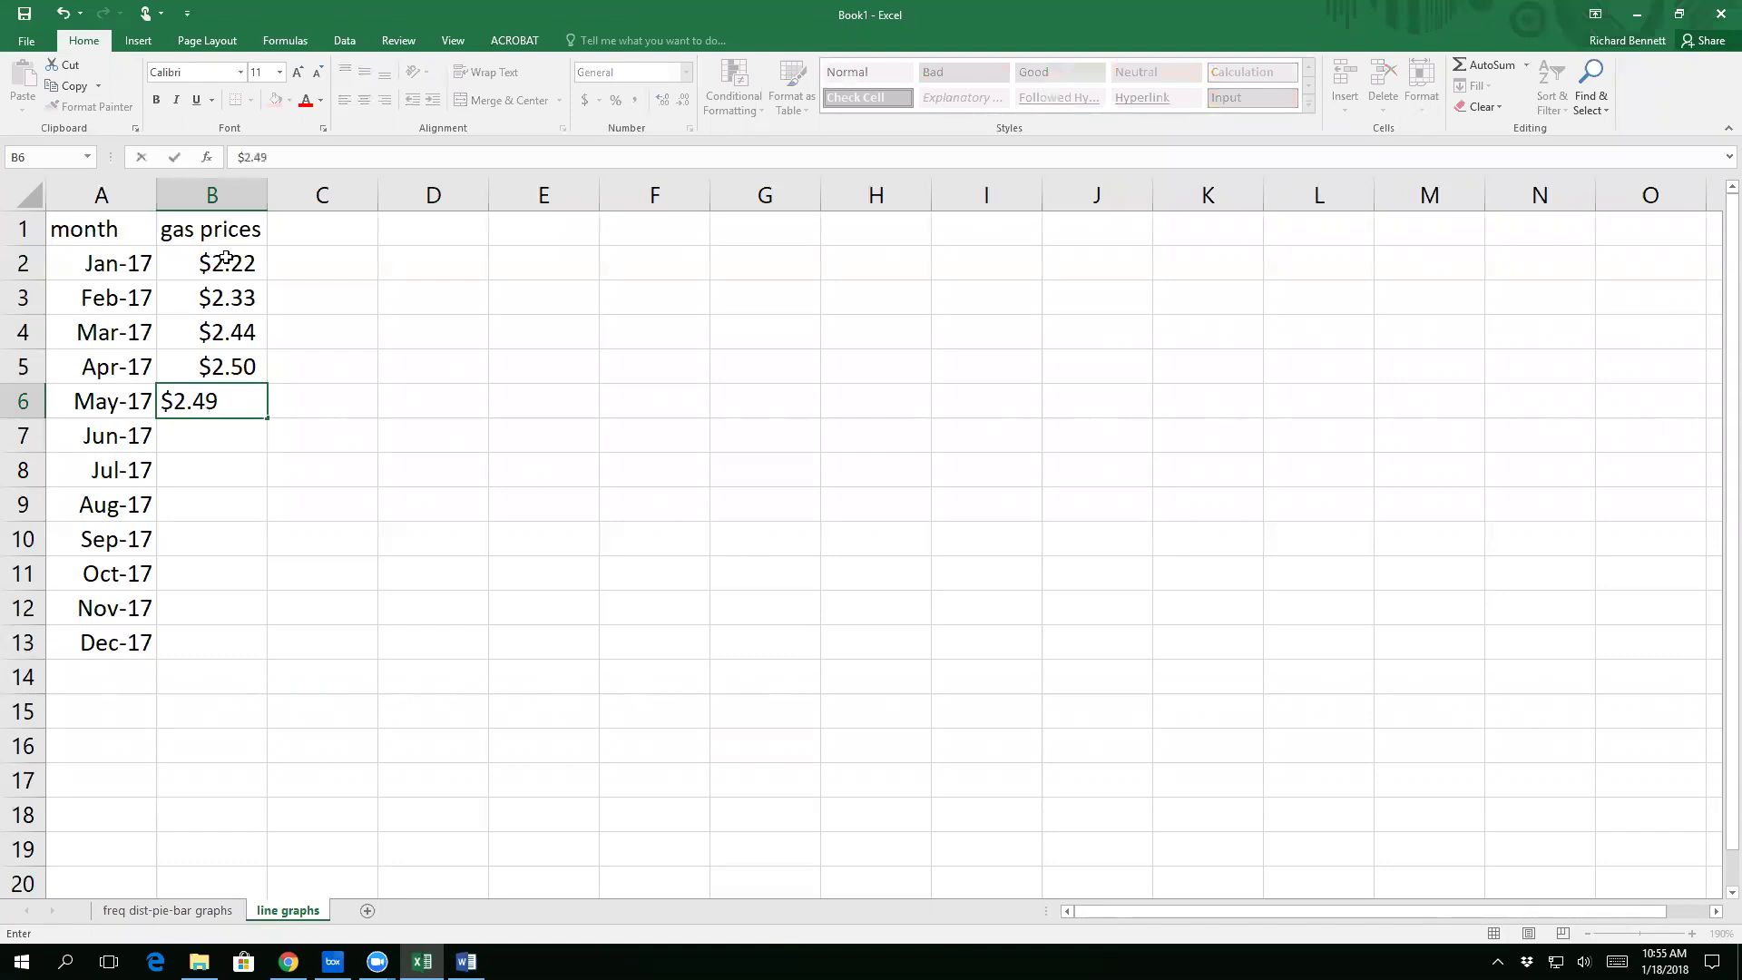
pyautogui.press('Return')
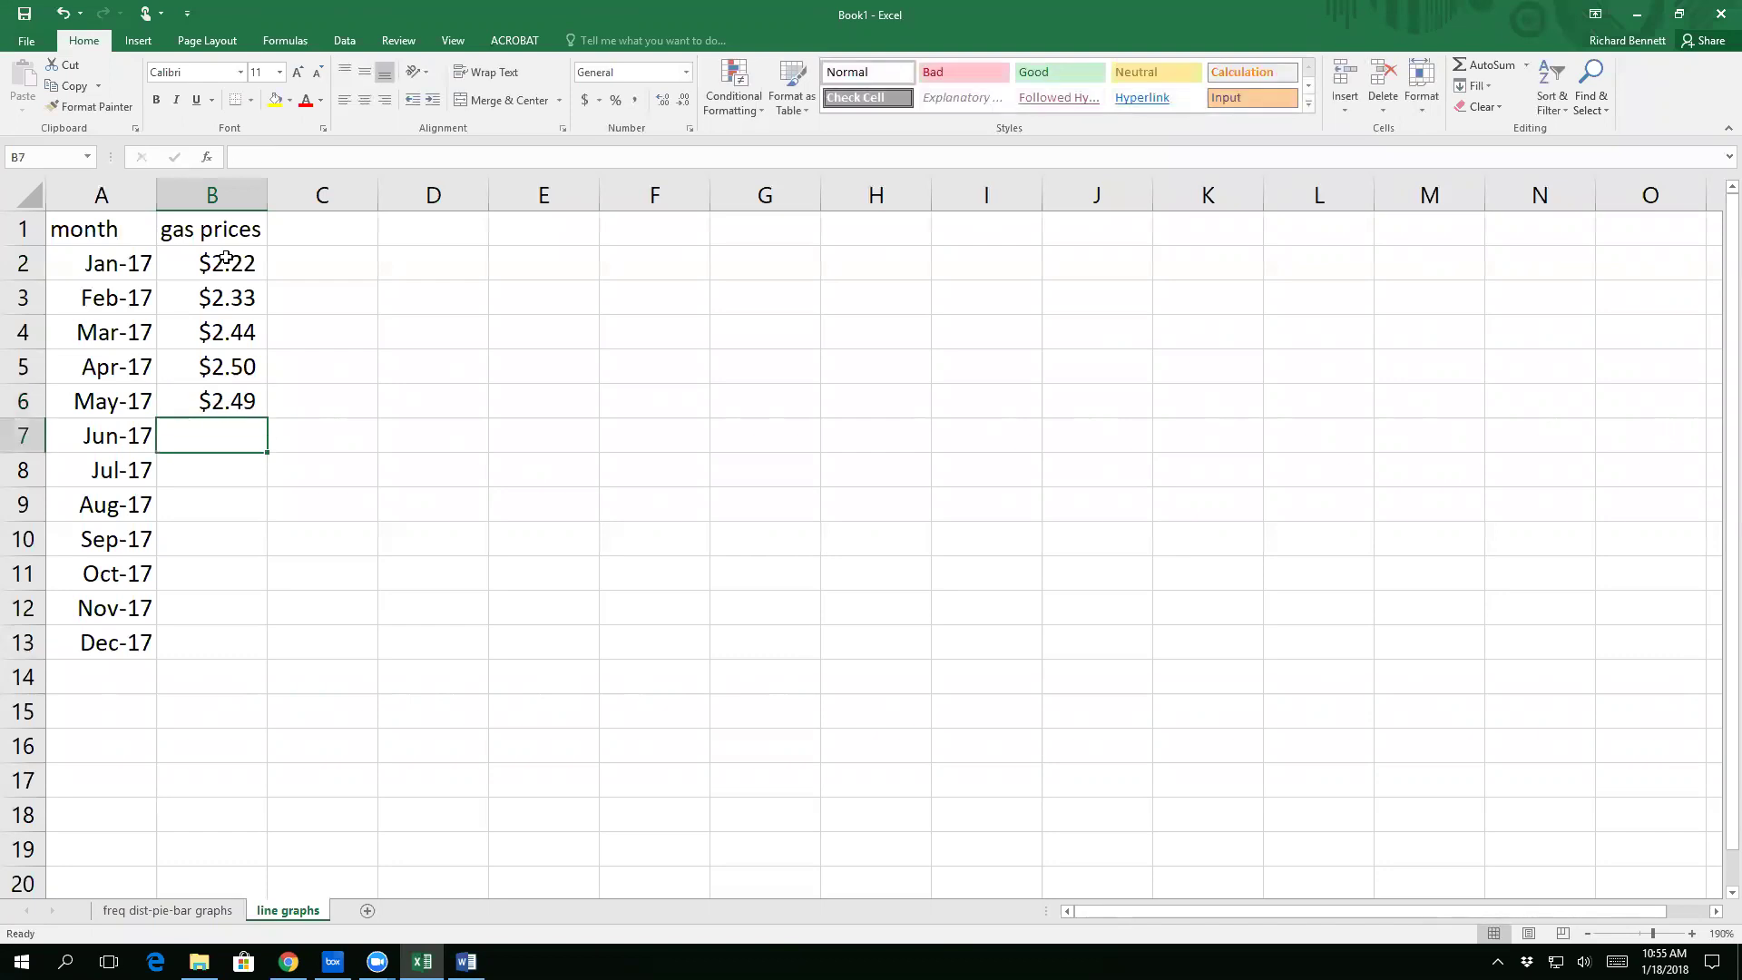
pyautogui.write('$3.12')
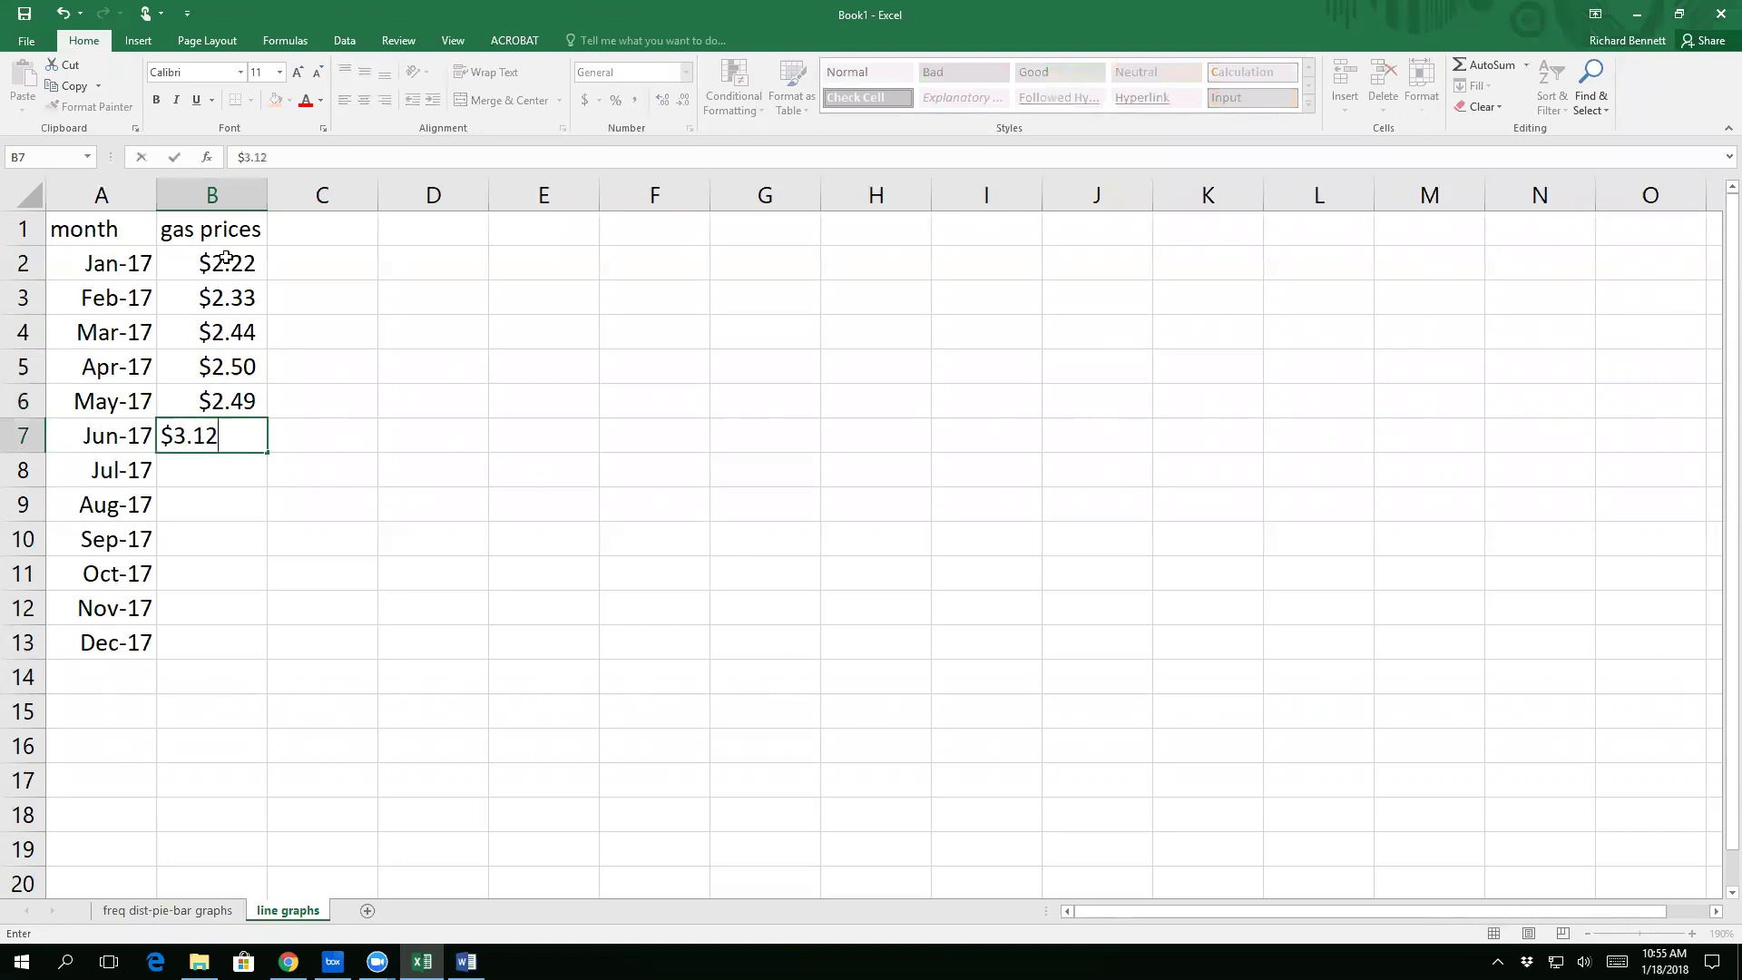
pyautogui.press('Return')
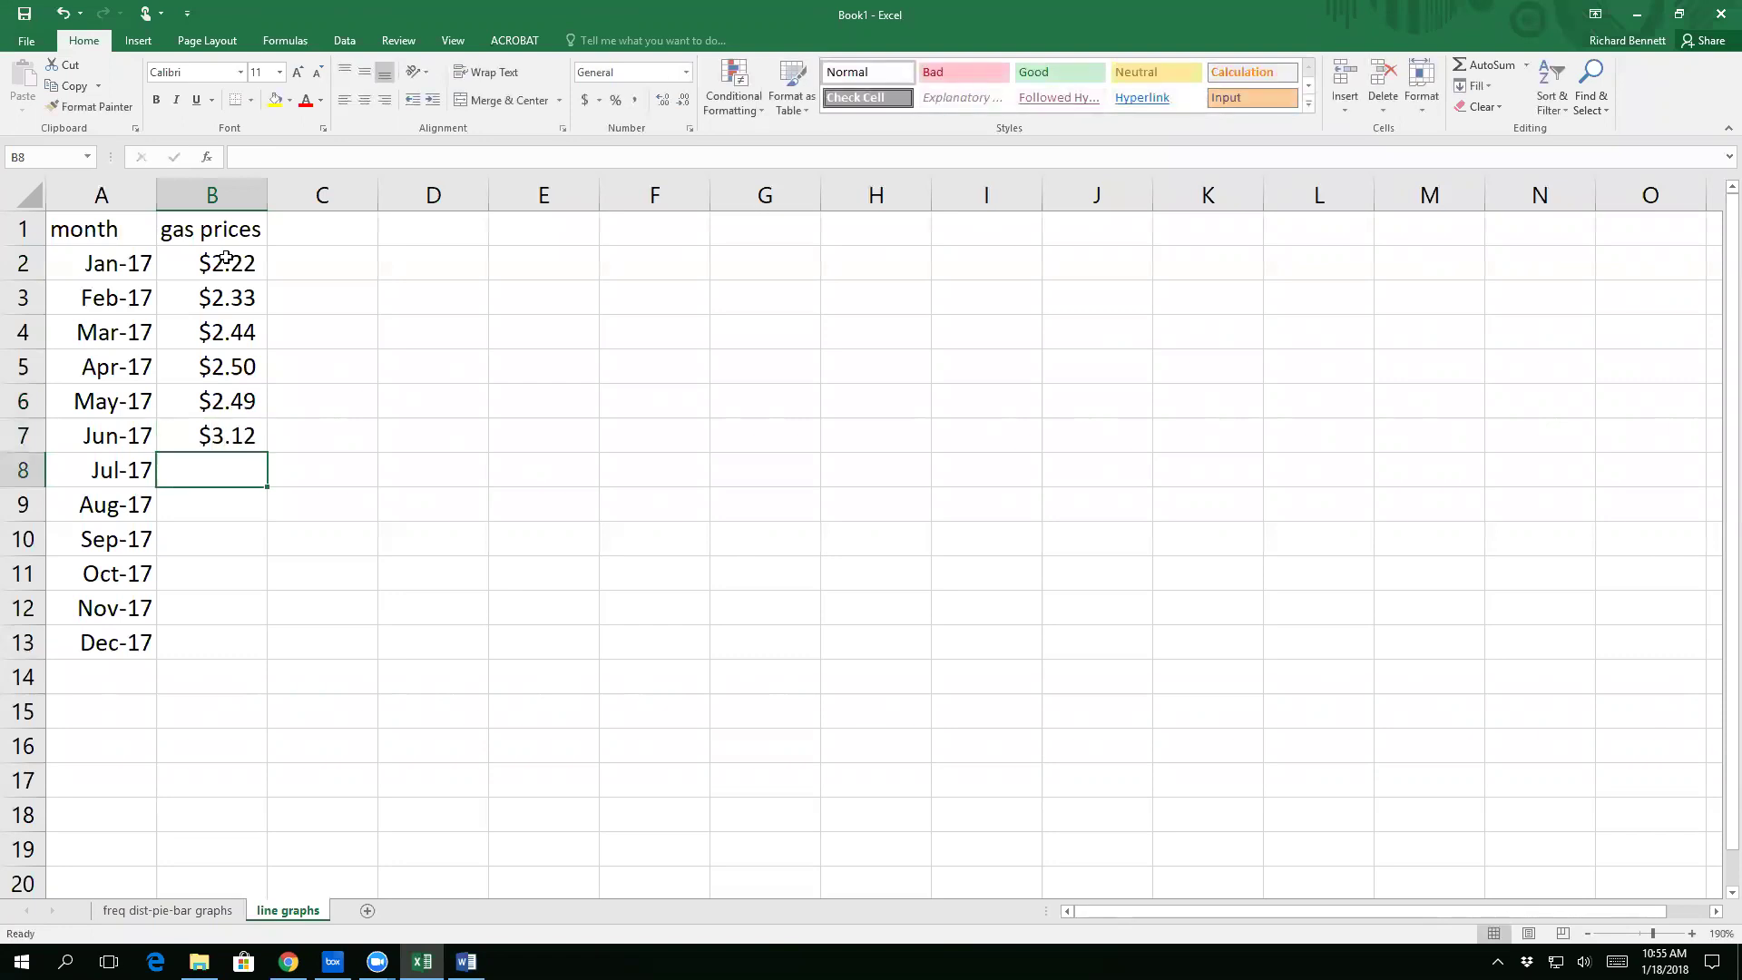
# Step: Enter the gas prices for July to September 2017 in B8:B10: $3.33, $3.25 and $3.10
pyautogui.write('$3')
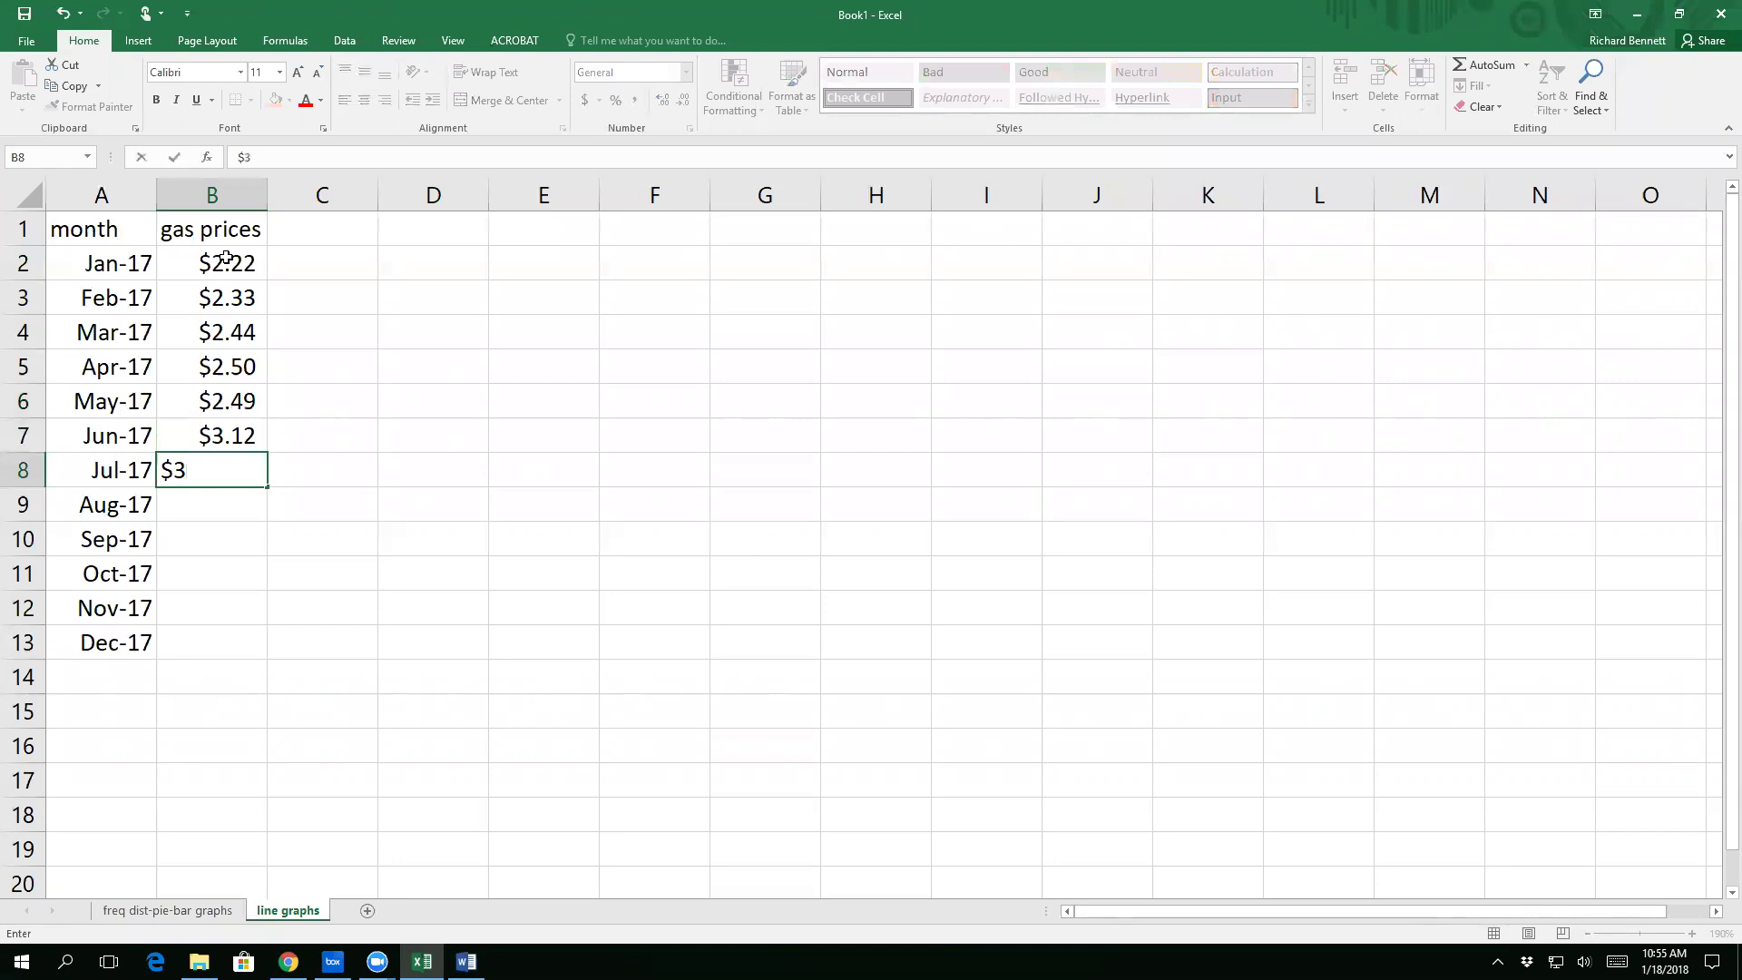
pyautogui.write('.##')
pyautogui.press('BackSpace')
pyautogui.press('BackSpace')
pyautogui.write('33')
pyautogui.press('Return')
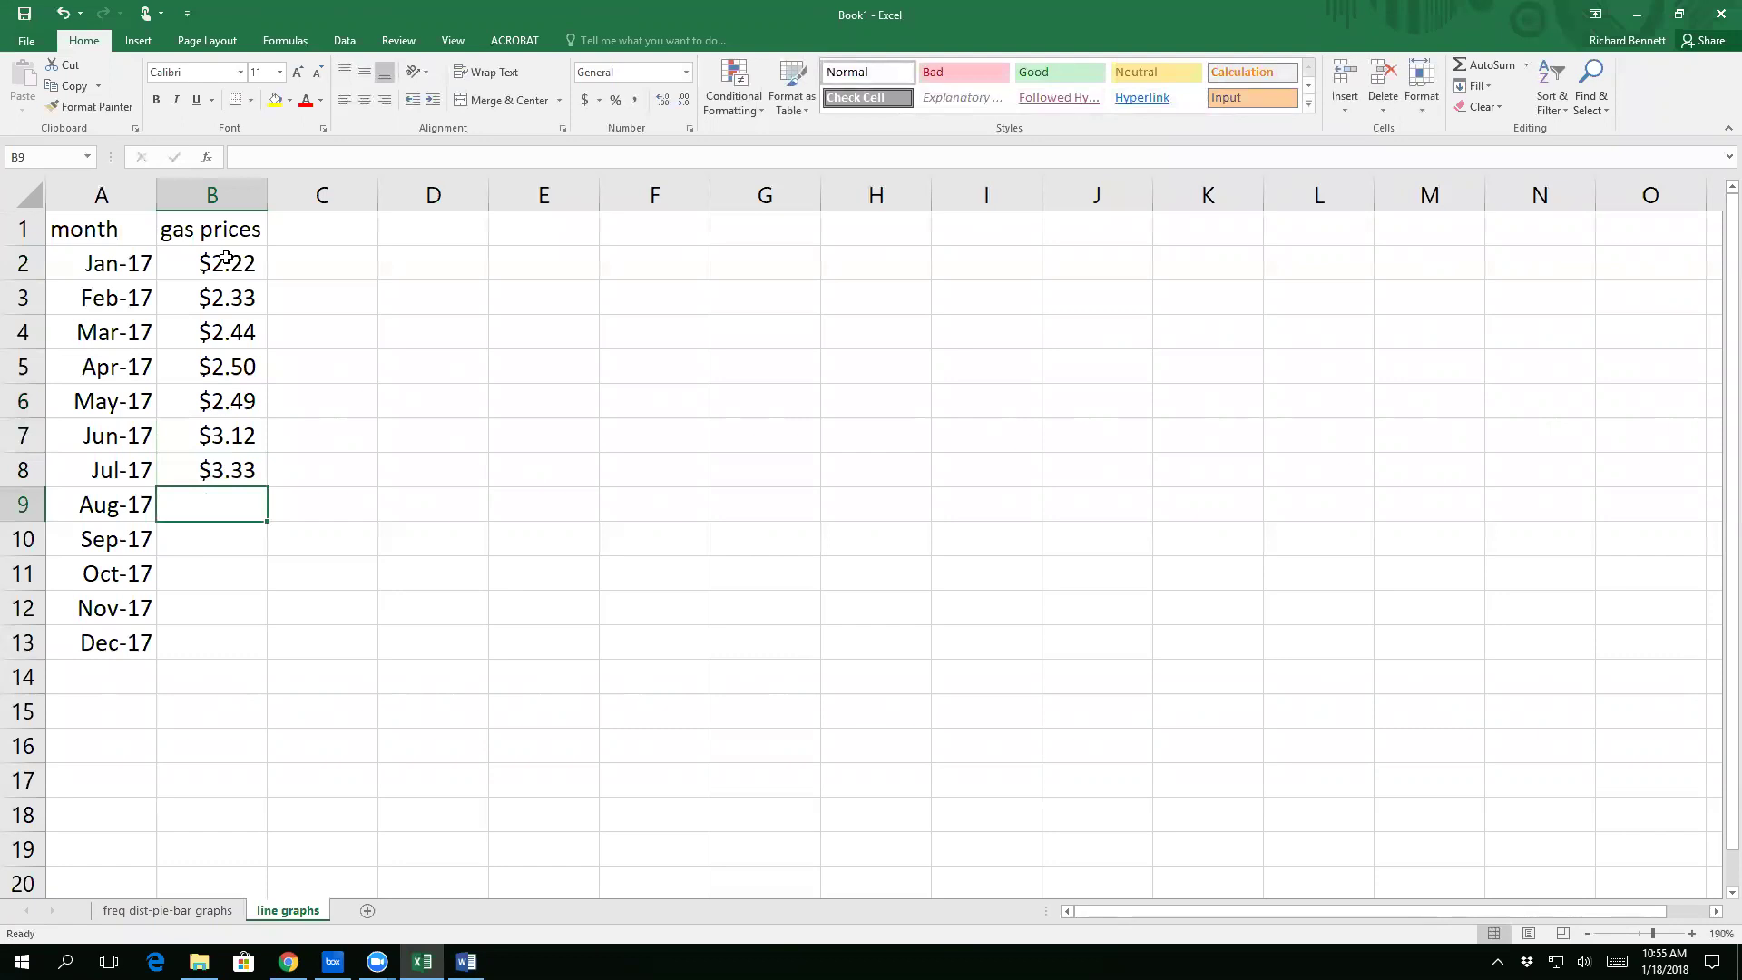
pyautogui.write('$3.2')
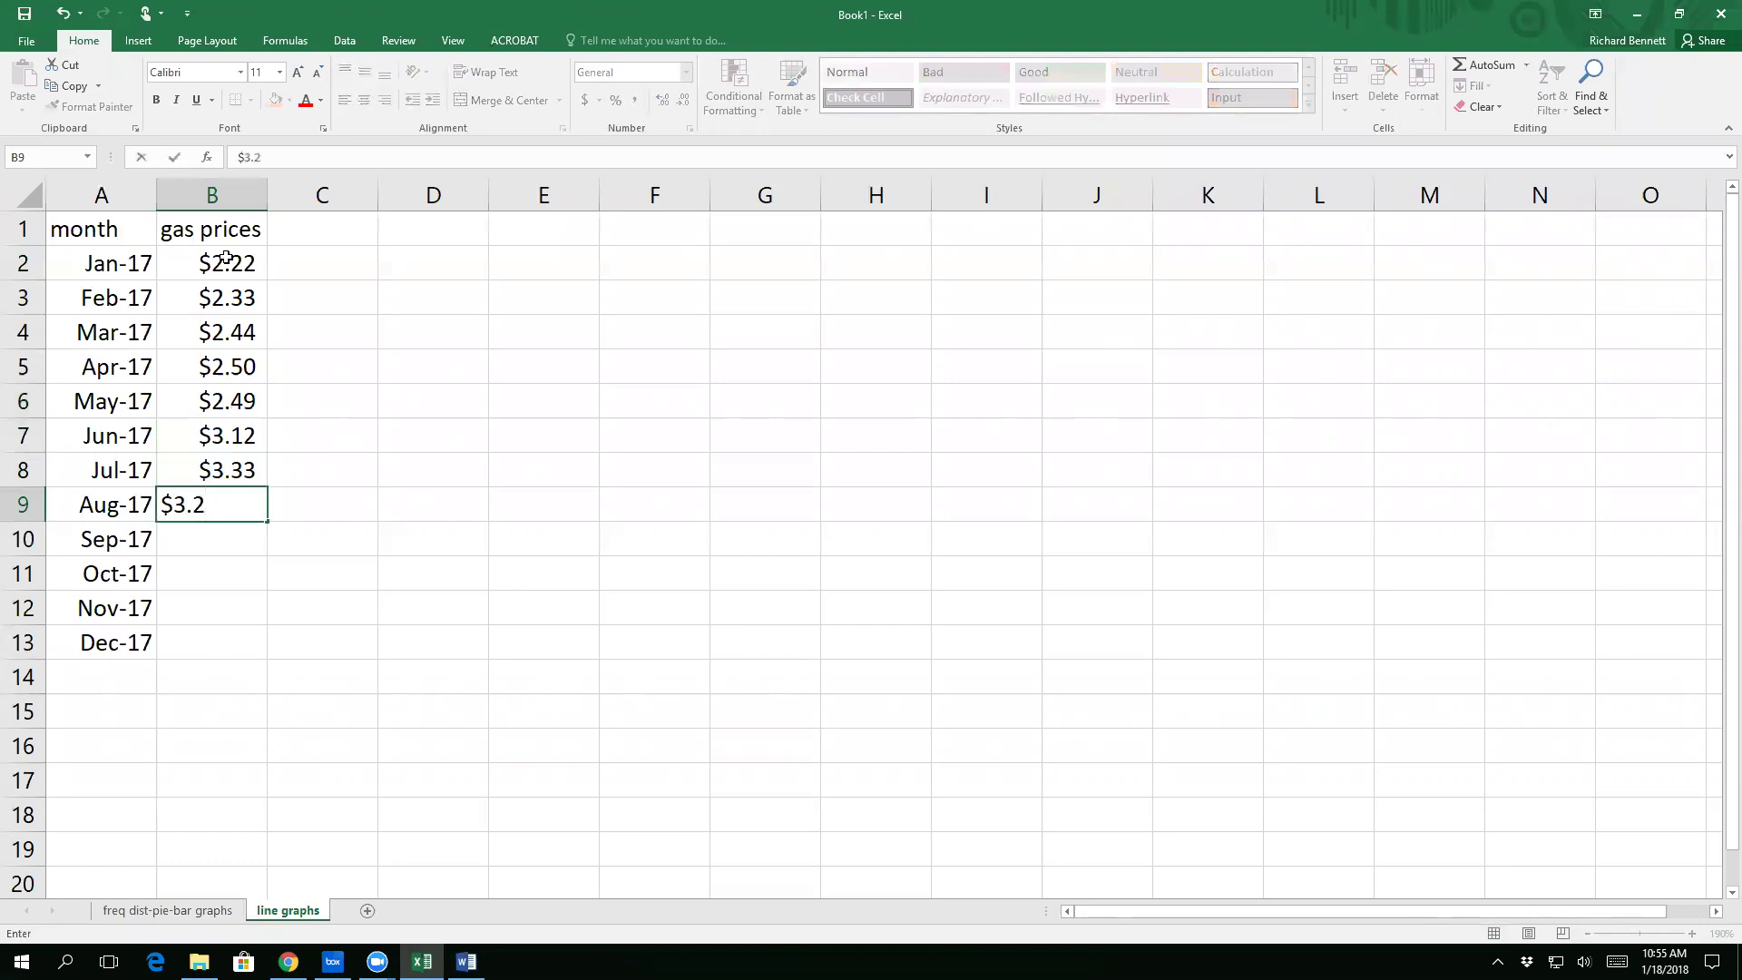
pyautogui.write('5')
pyautogui.press('Return')
pyautogui.write('$')
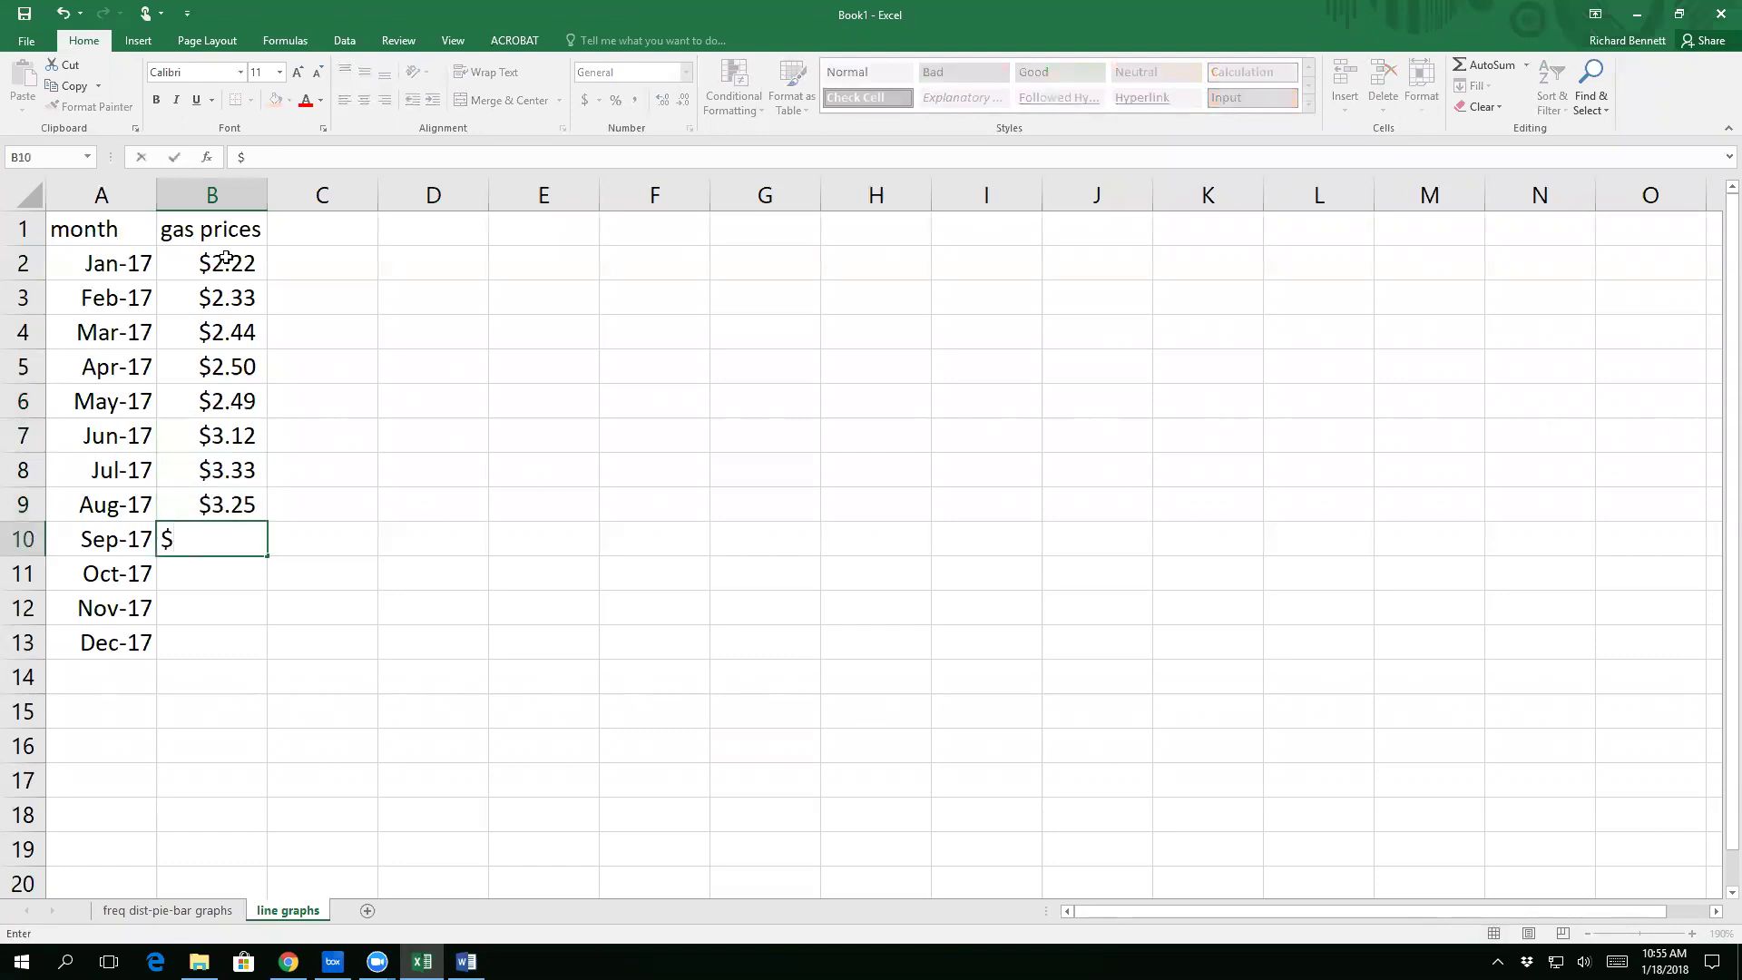
pyautogui.write('3.10')
pyautogui.press('Return')
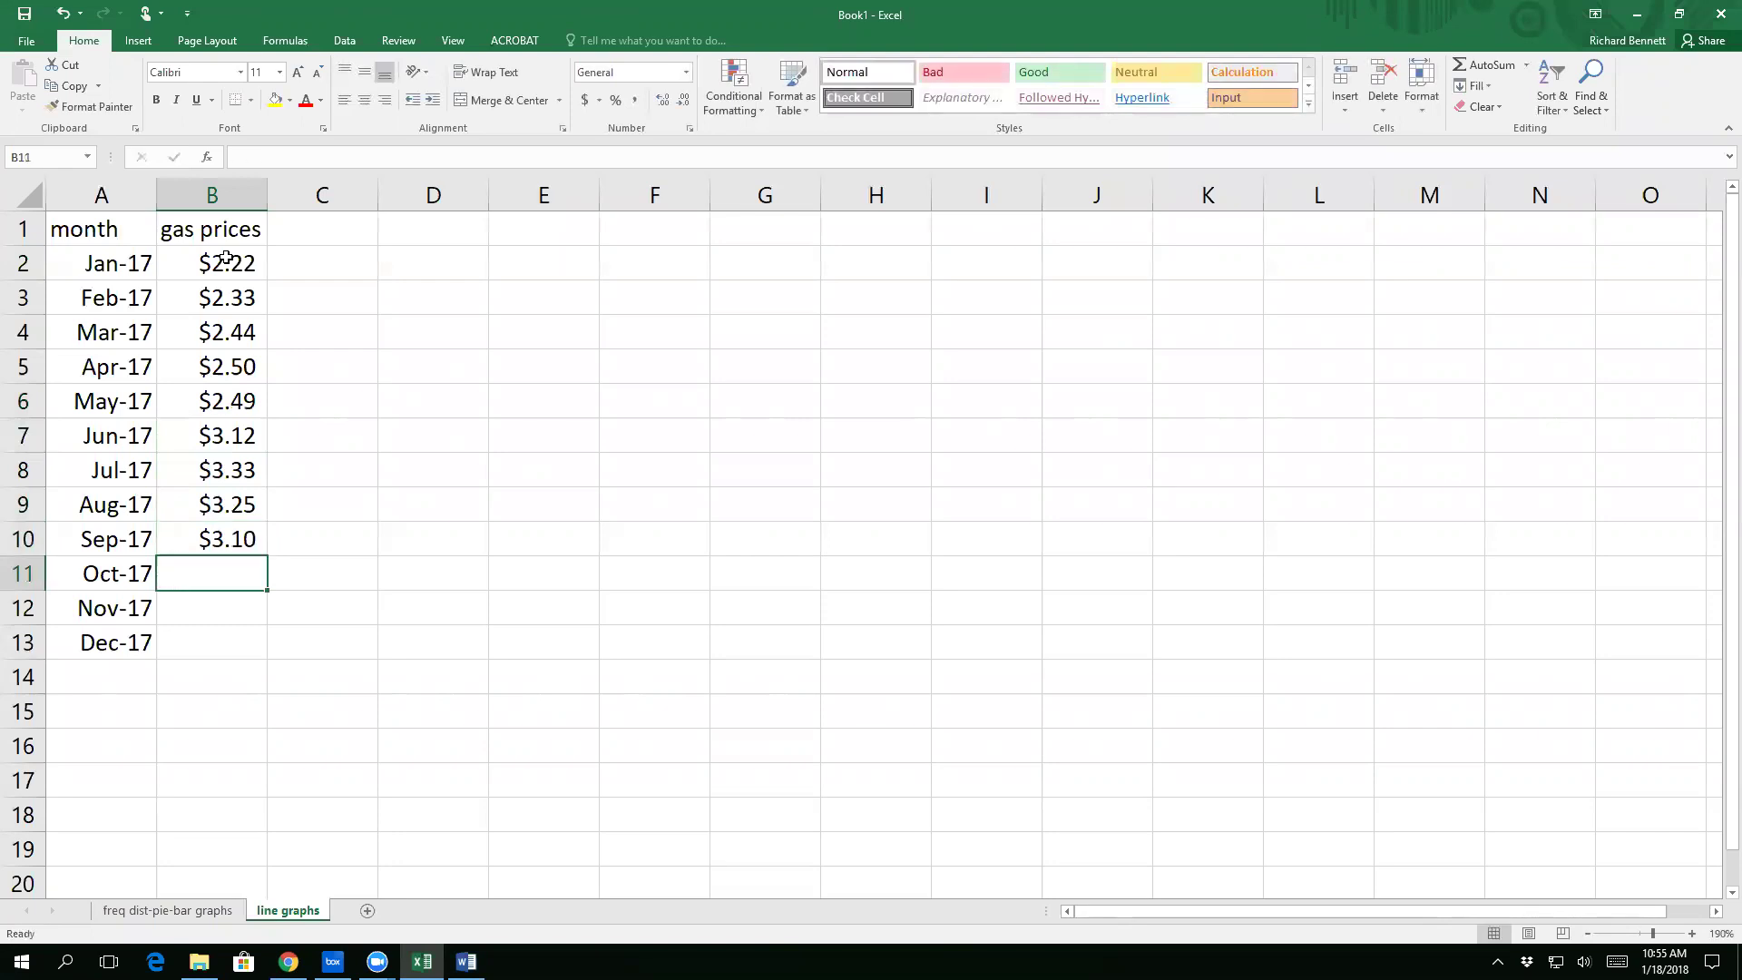
# Step: Enter the gas prices for October to December 2017 in B11:B13: $2.85, $2.78 and $2.55
pyautogui.write('$2.85')
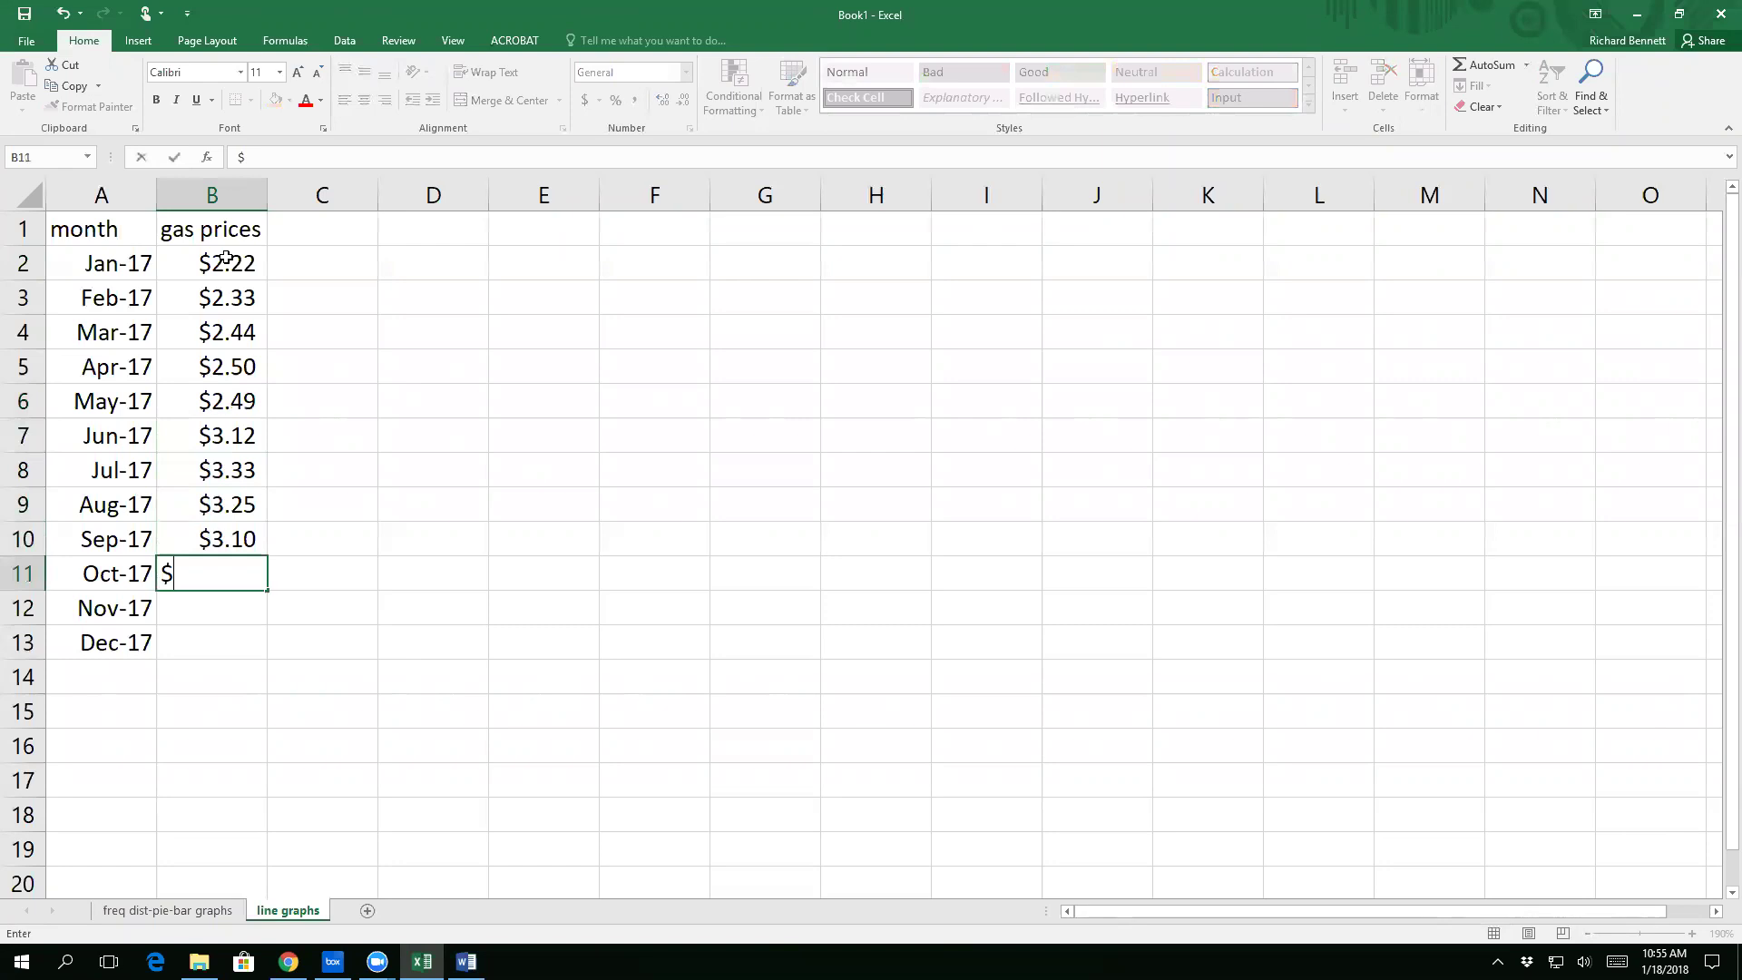
pyautogui.press('Return')
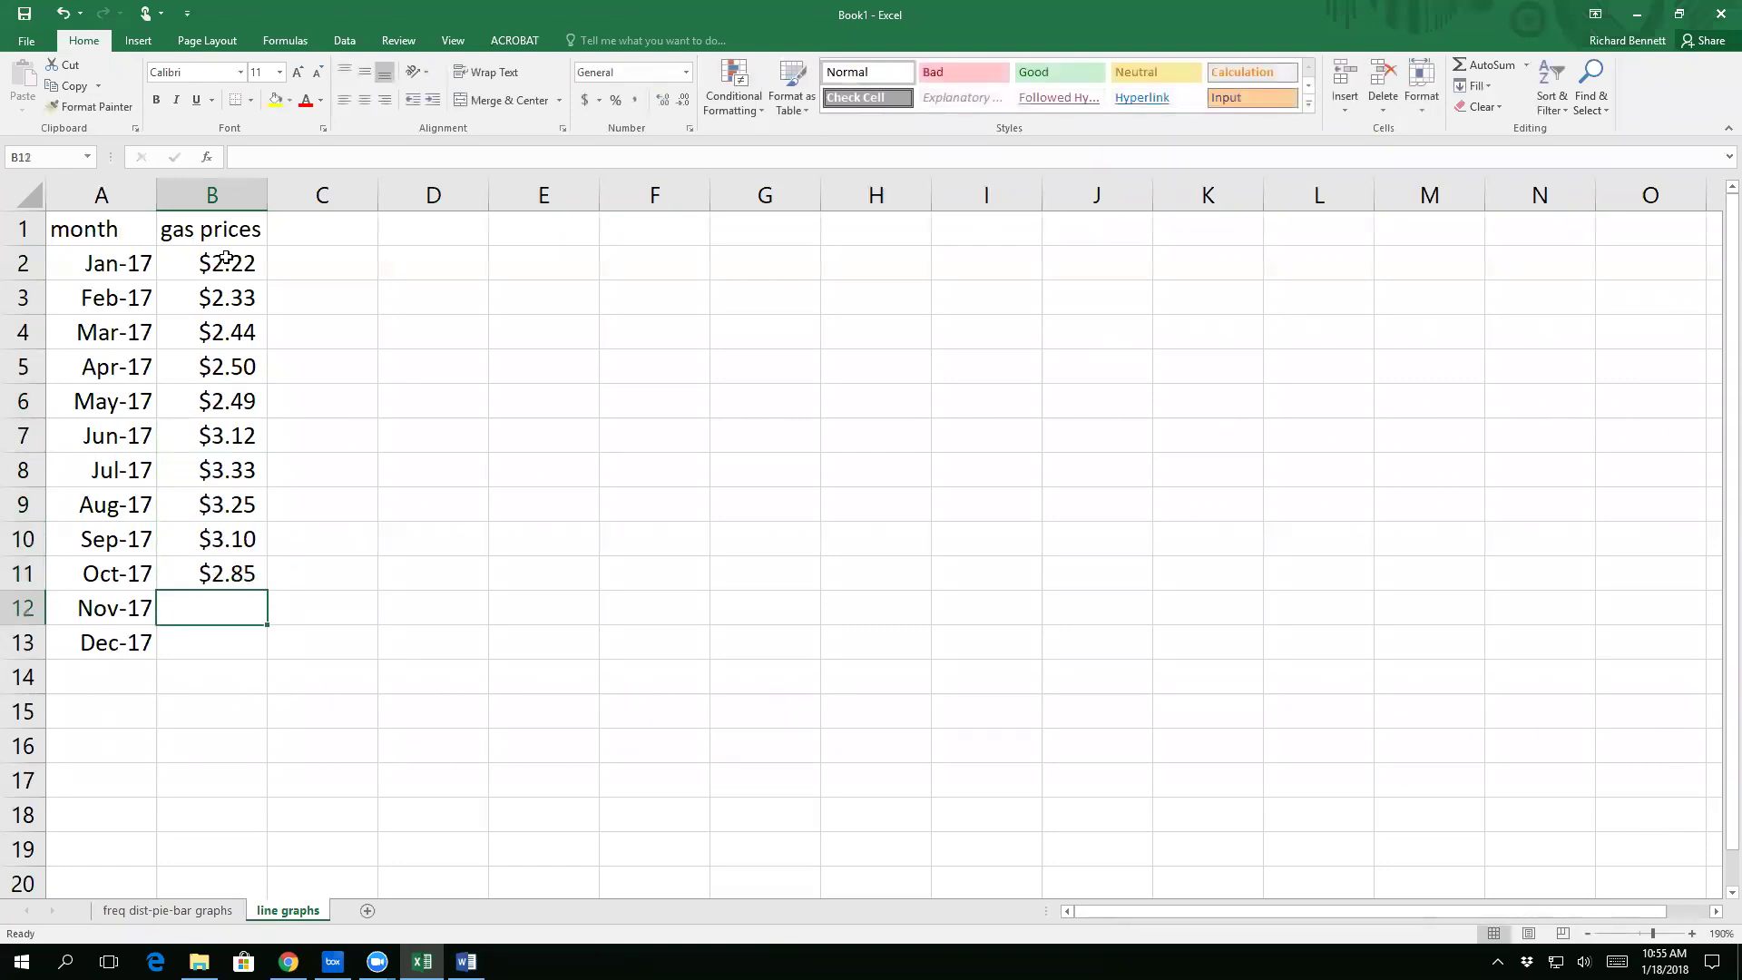
pyautogui.write('$')
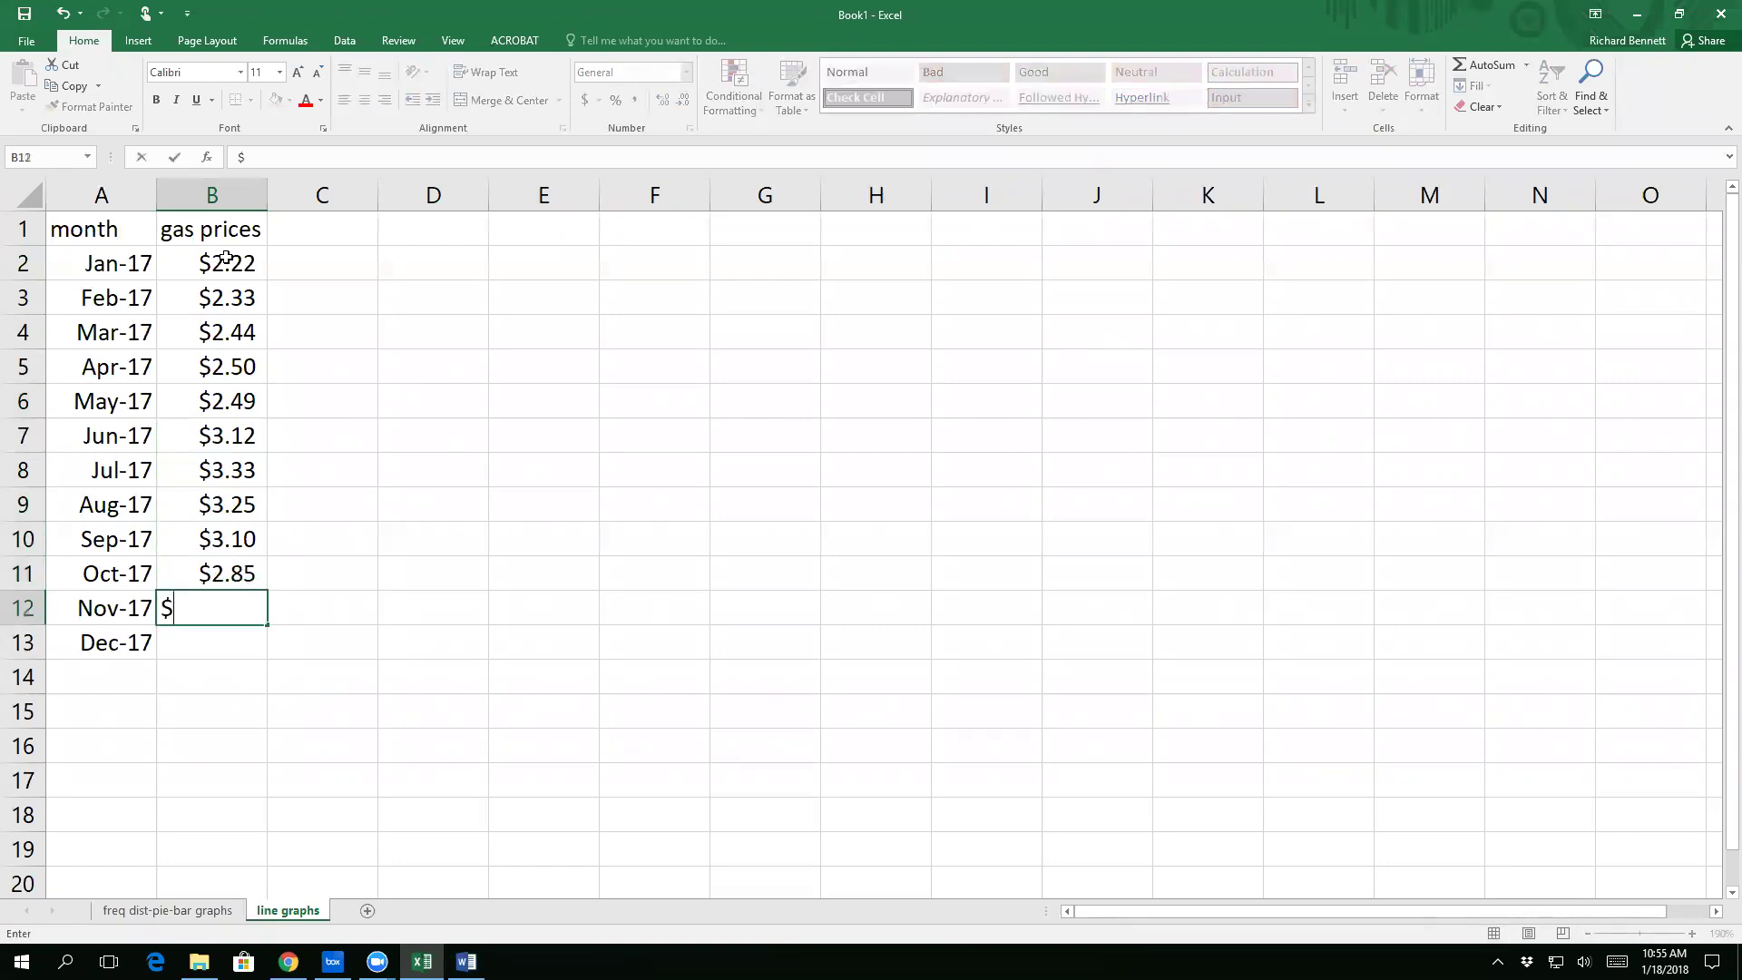
pyautogui.write('2.78')
pyautogui.press('Return')
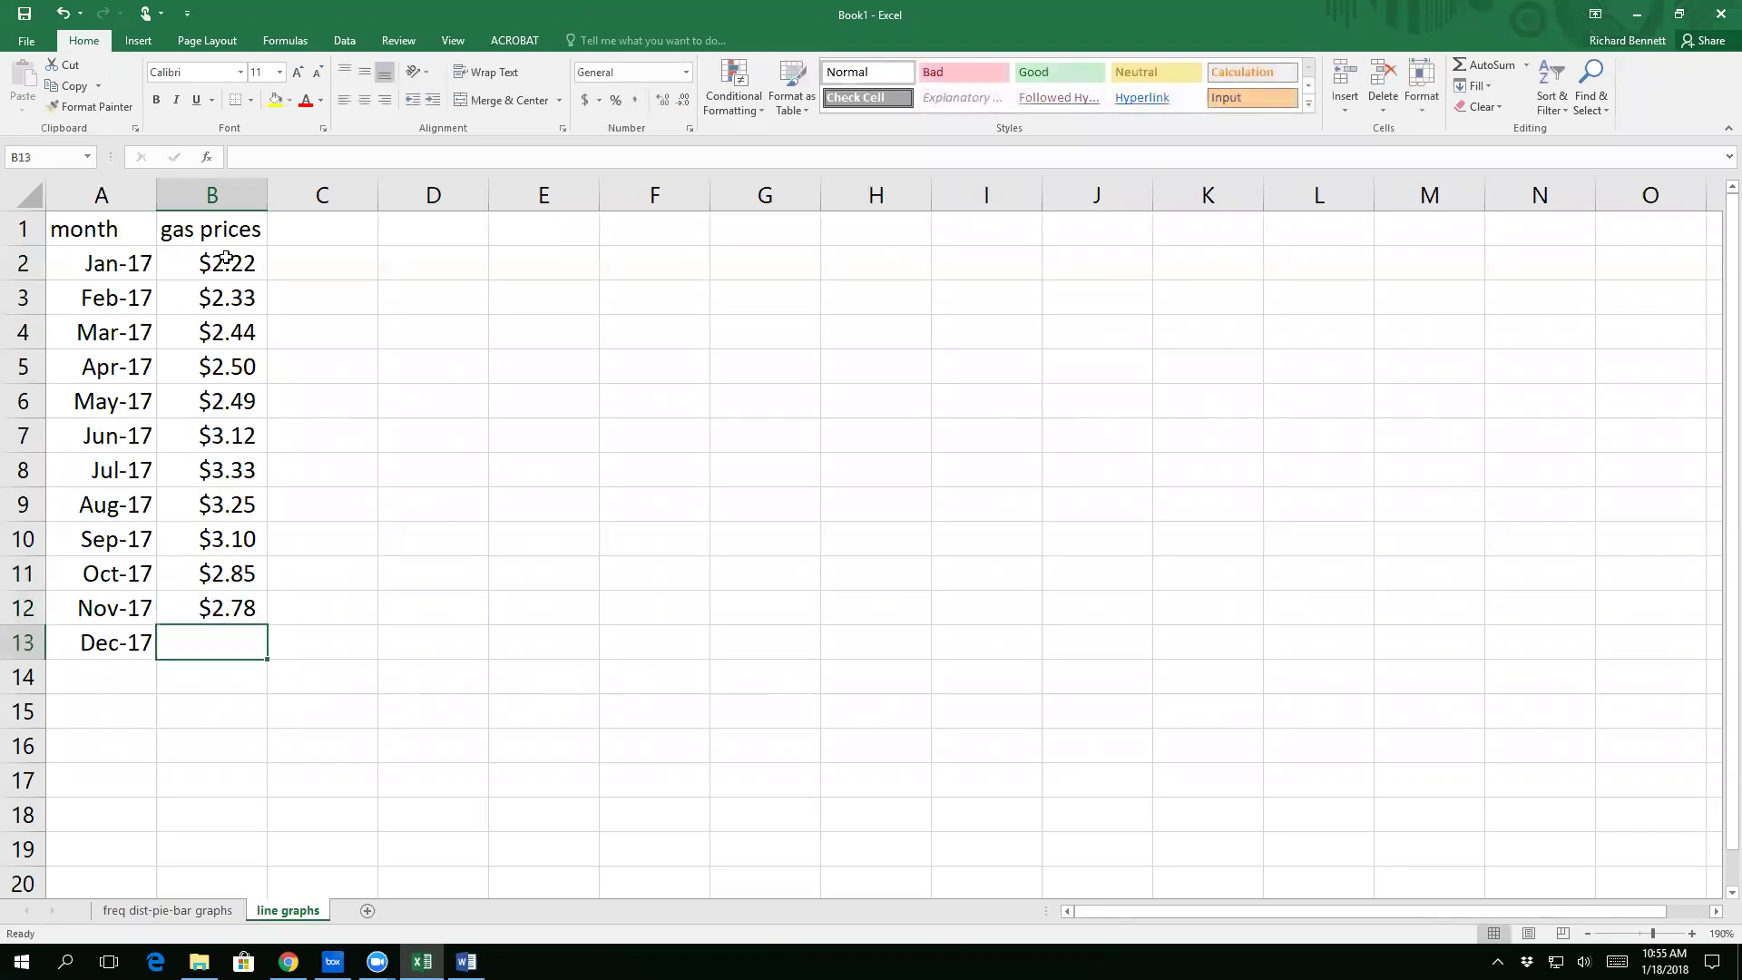
pyautogui.write('$2.55')
pyautogui.press('Return')
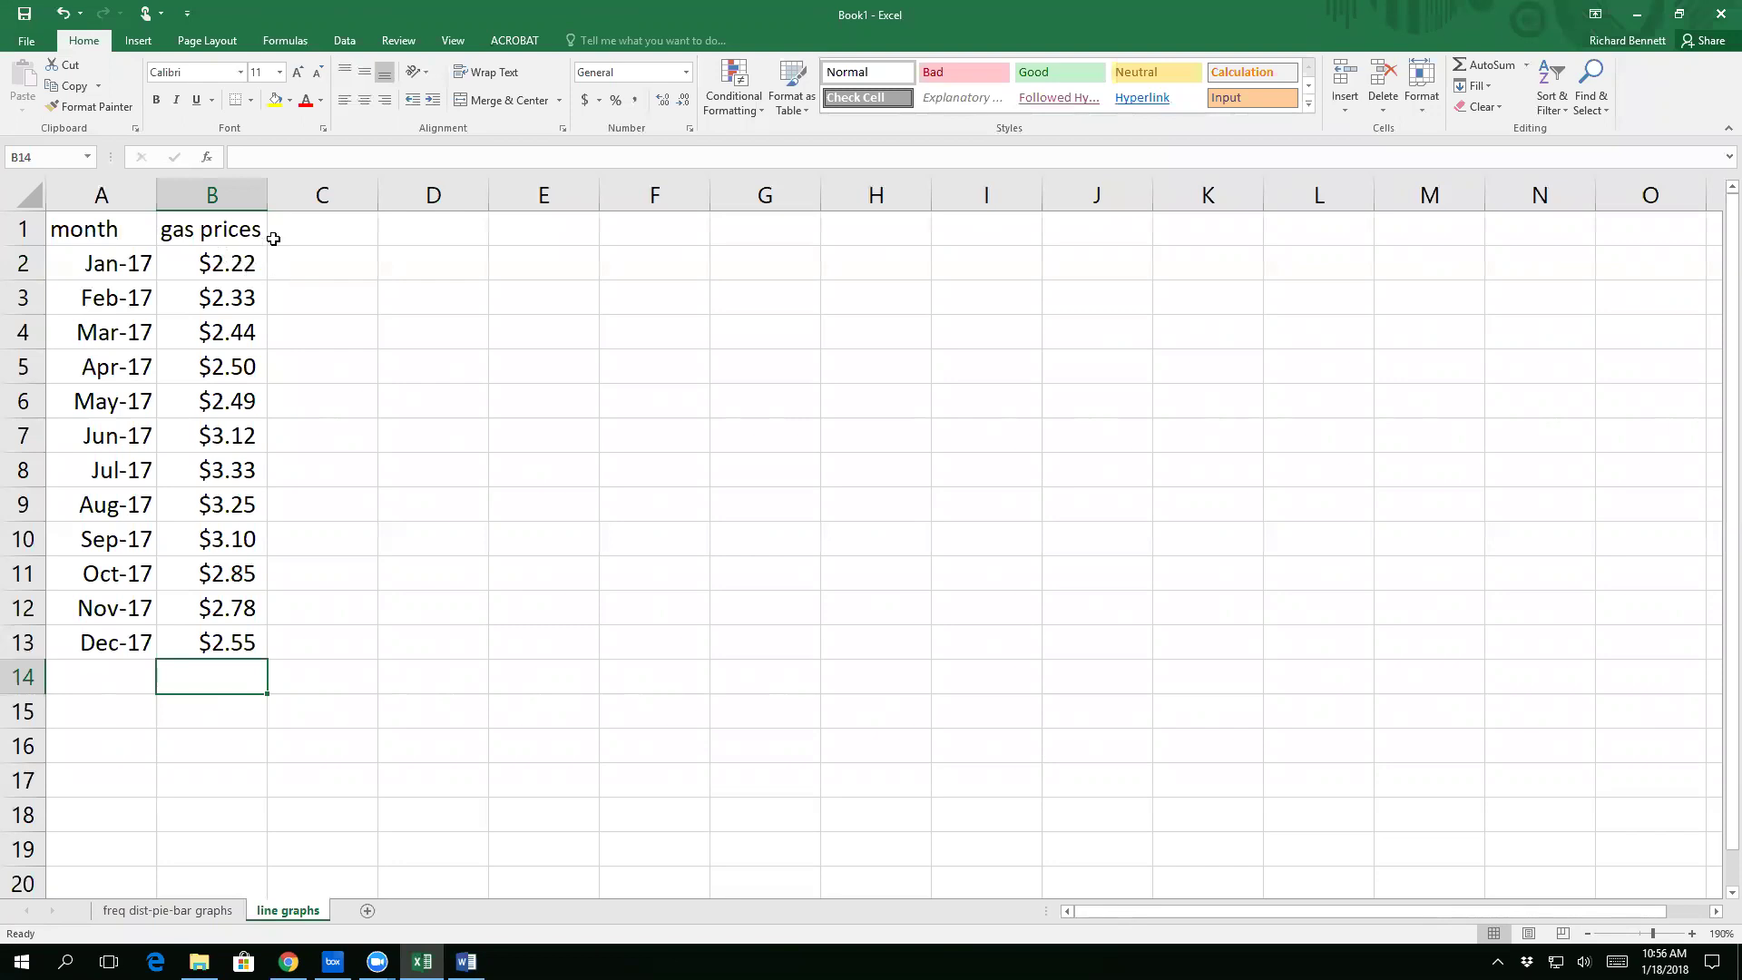
# Step: Insert a basic 2-D line chart from A1:B13 and move it up so its upper edge lies in row 2
pyautogui.moveTo(140, 229); pyautogui.dragTo(186, 637)
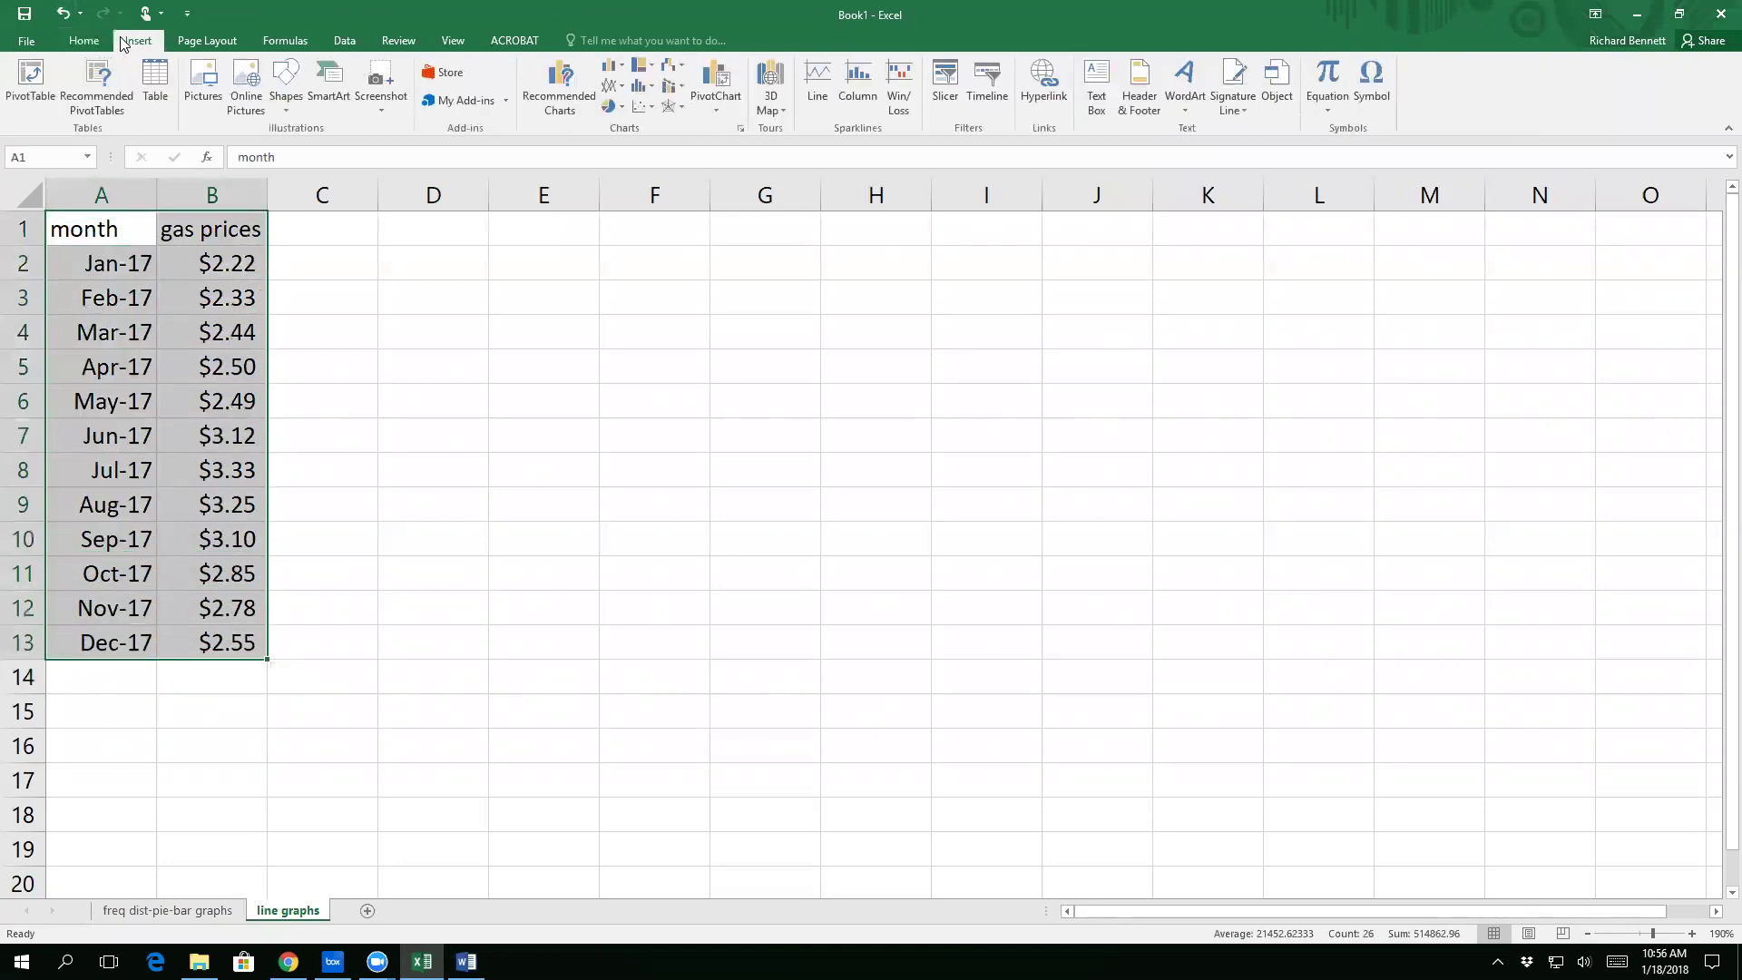
pyautogui.click(626, 92)
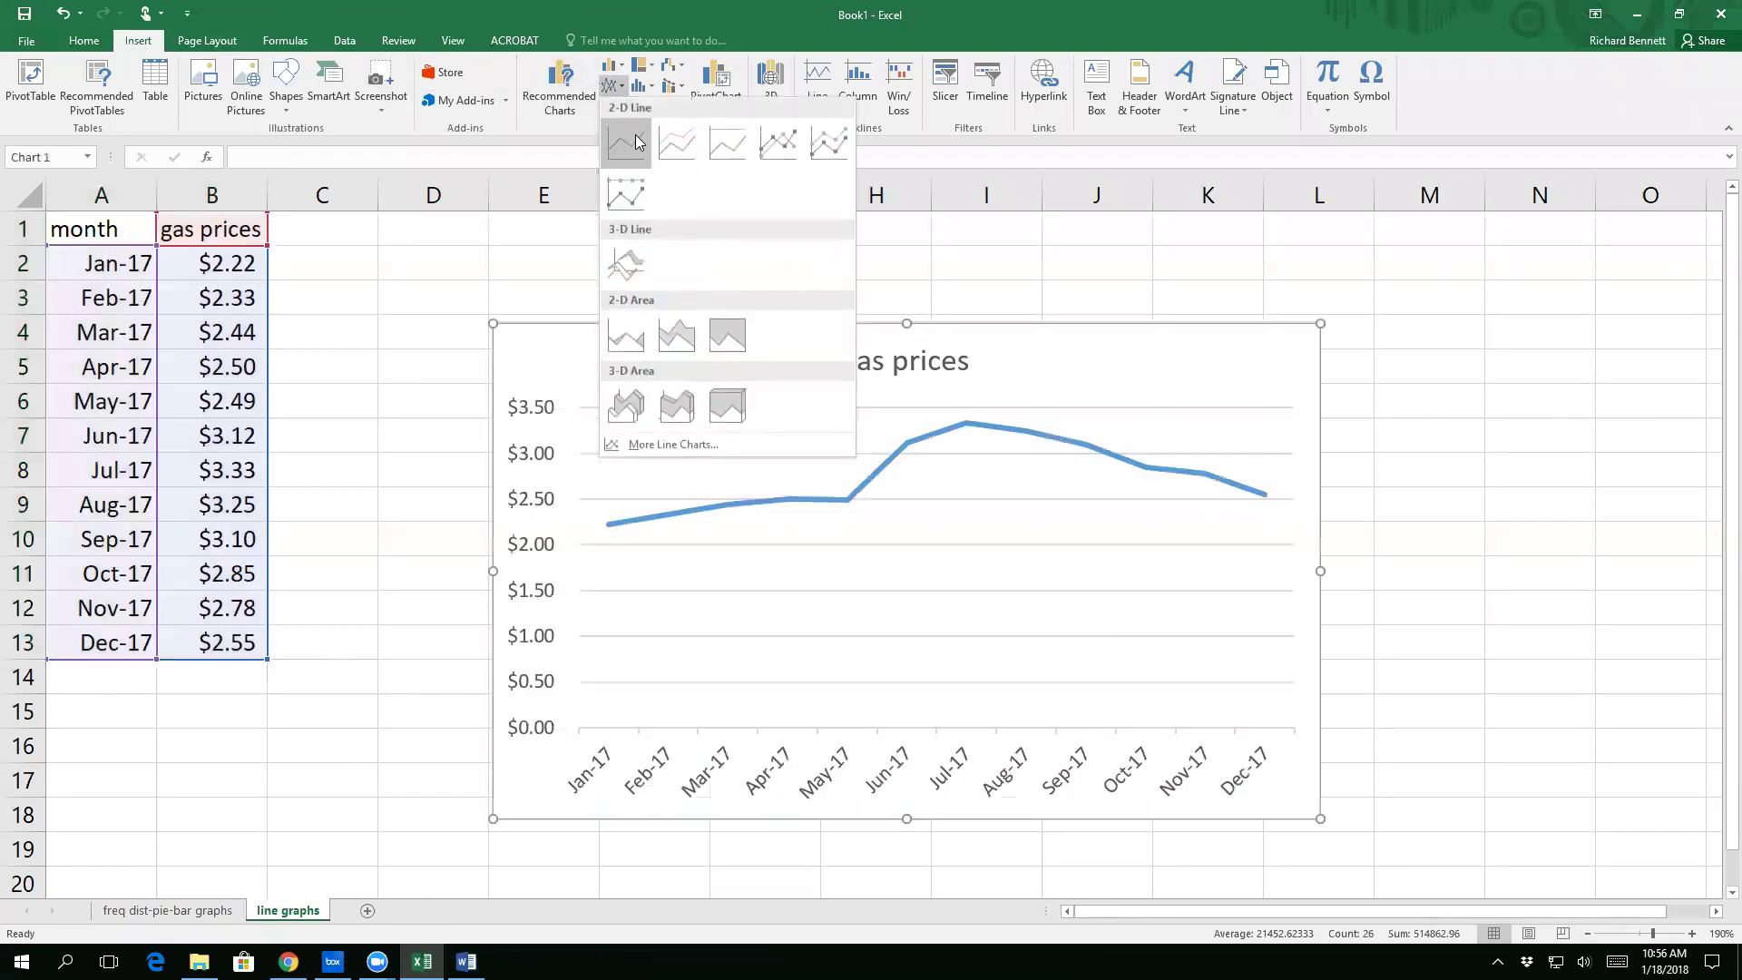
pyautogui.click(637, 141)
pyautogui.moveTo(664, 385); pyautogui.dragTo(654, 321)
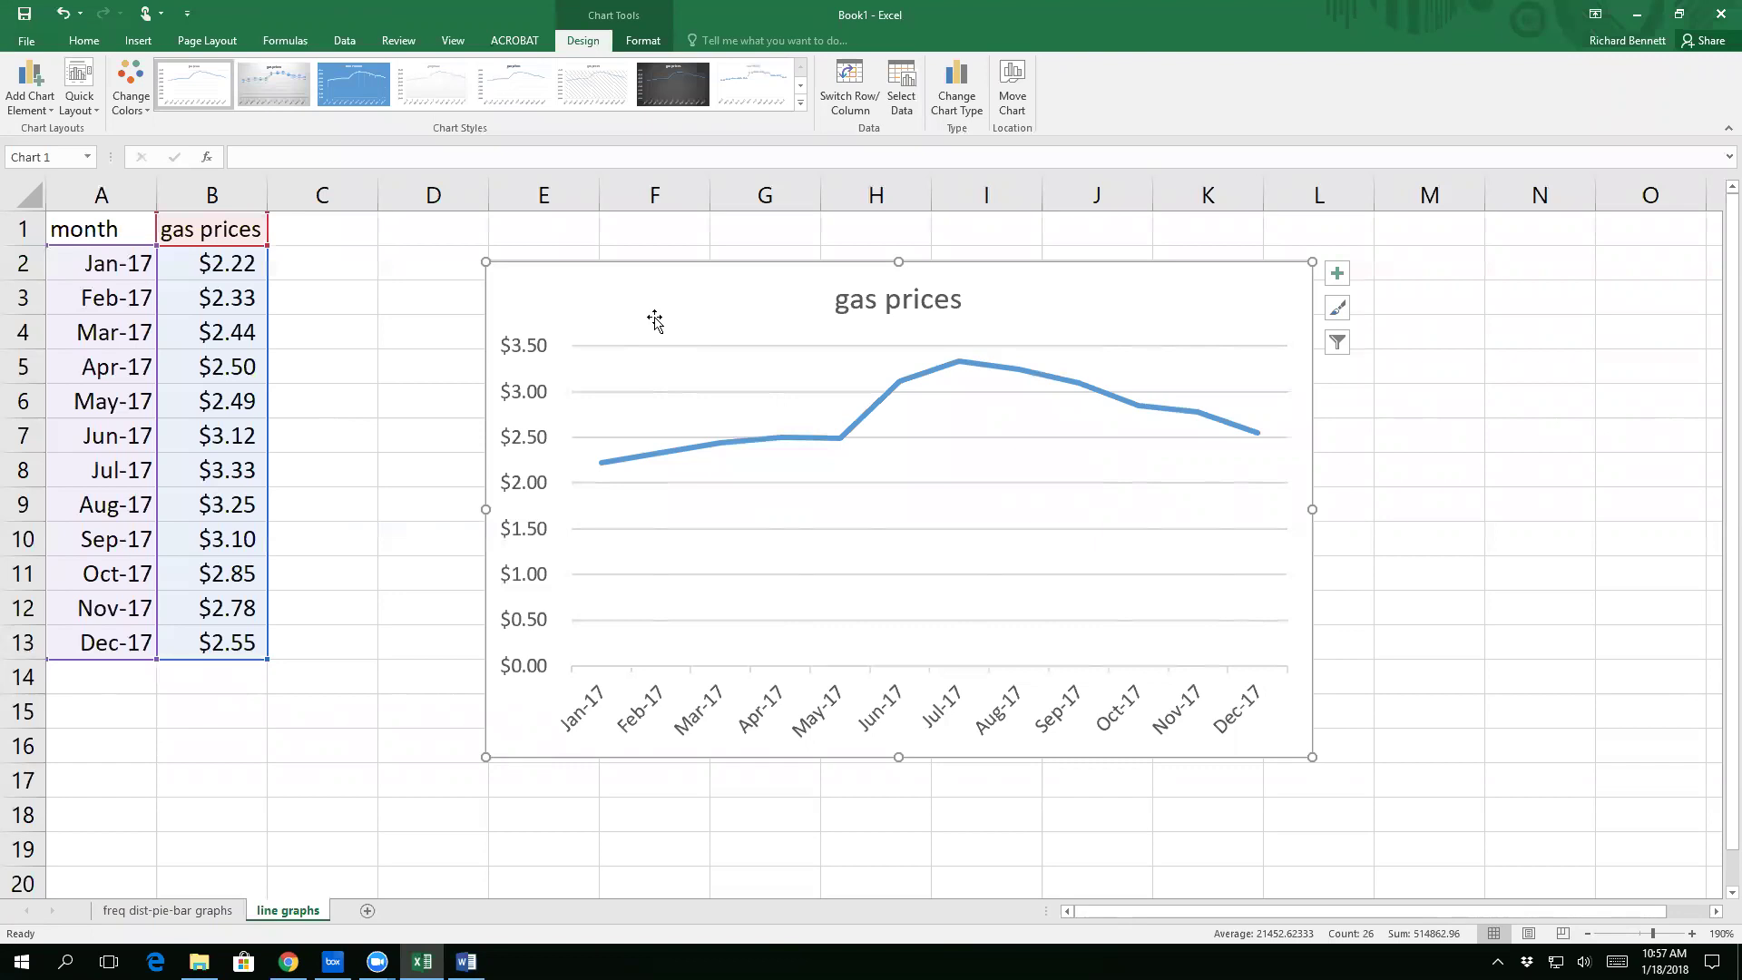
# Step: Add axis titles to the gas price chart, naming the vertical axis Price and the horizontal axis Month
pyautogui.click(1341, 279)
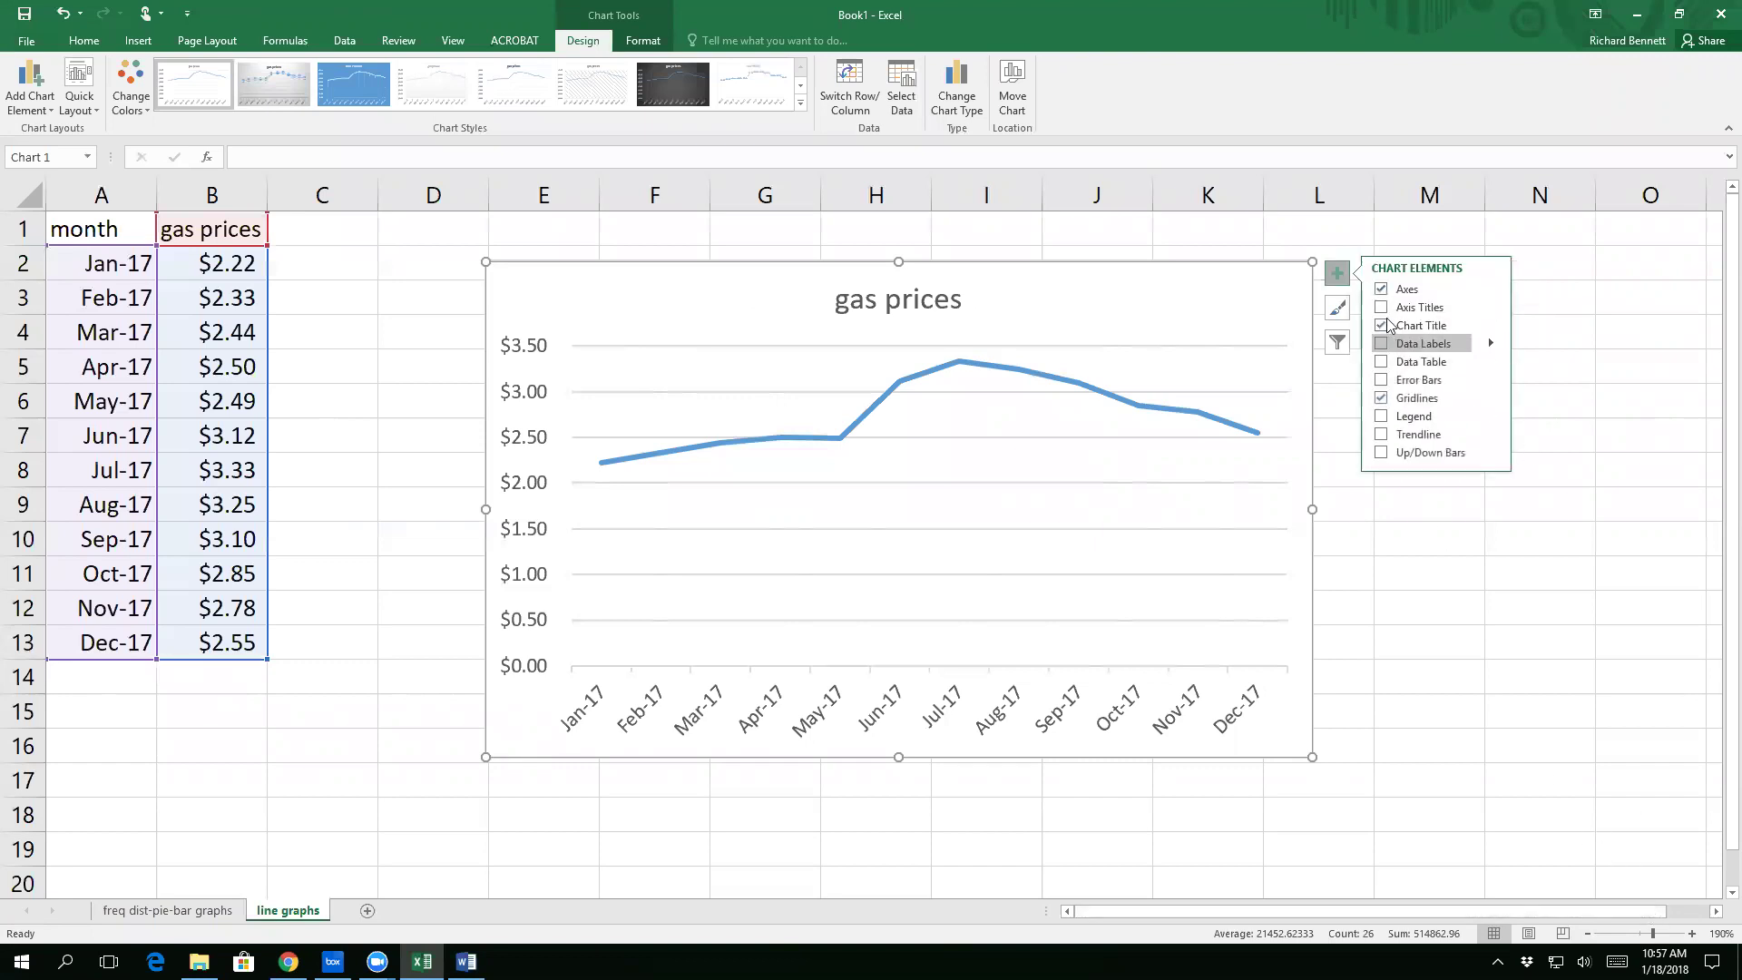
pyautogui.click(1488, 305)
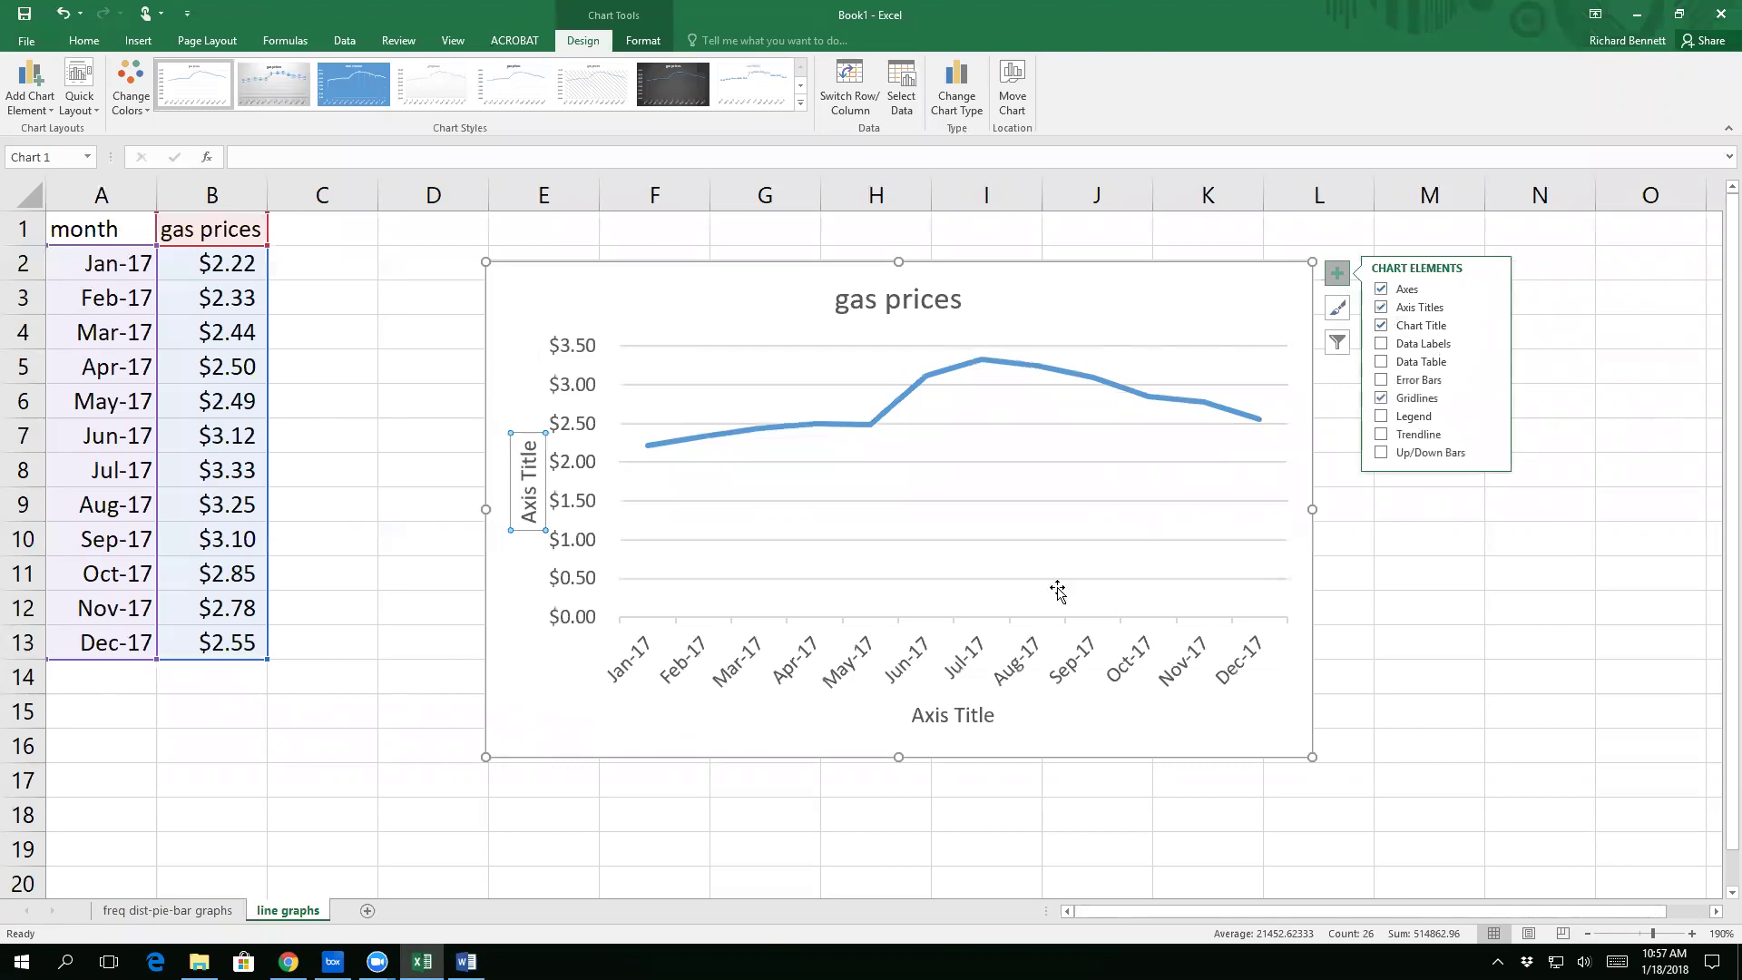
pyautogui.click(527, 490)
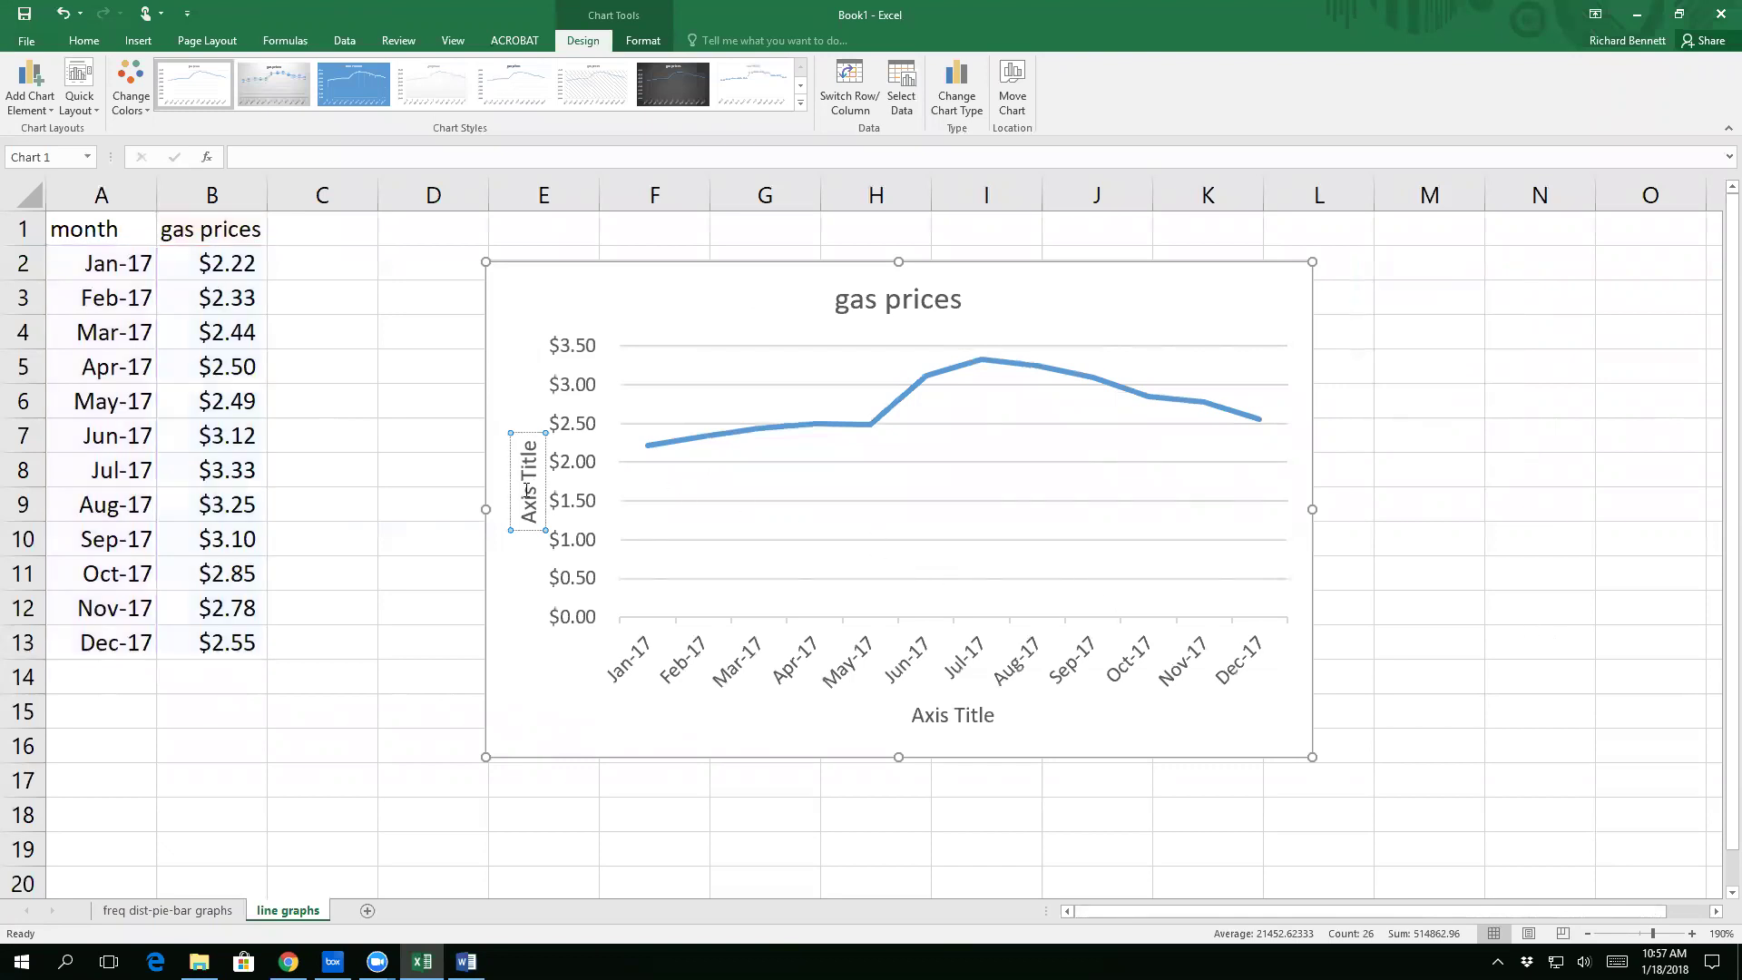
pyautogui.tripleClick(527, 489)
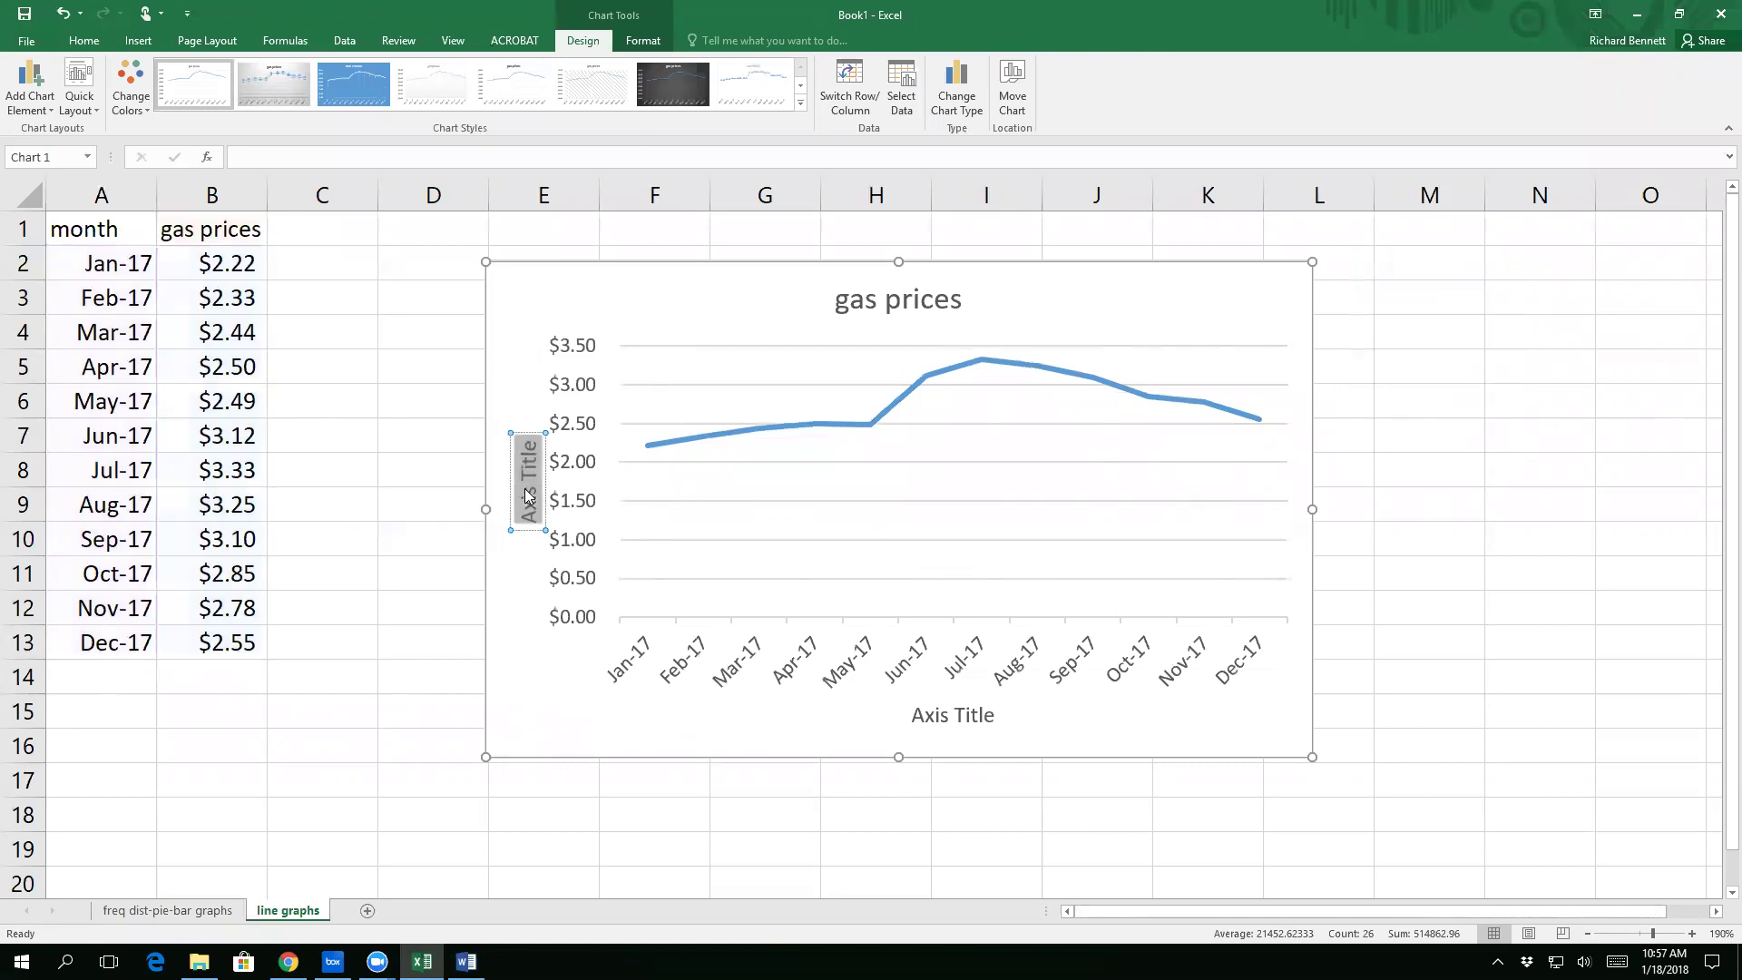
pyautogui.write('Price')
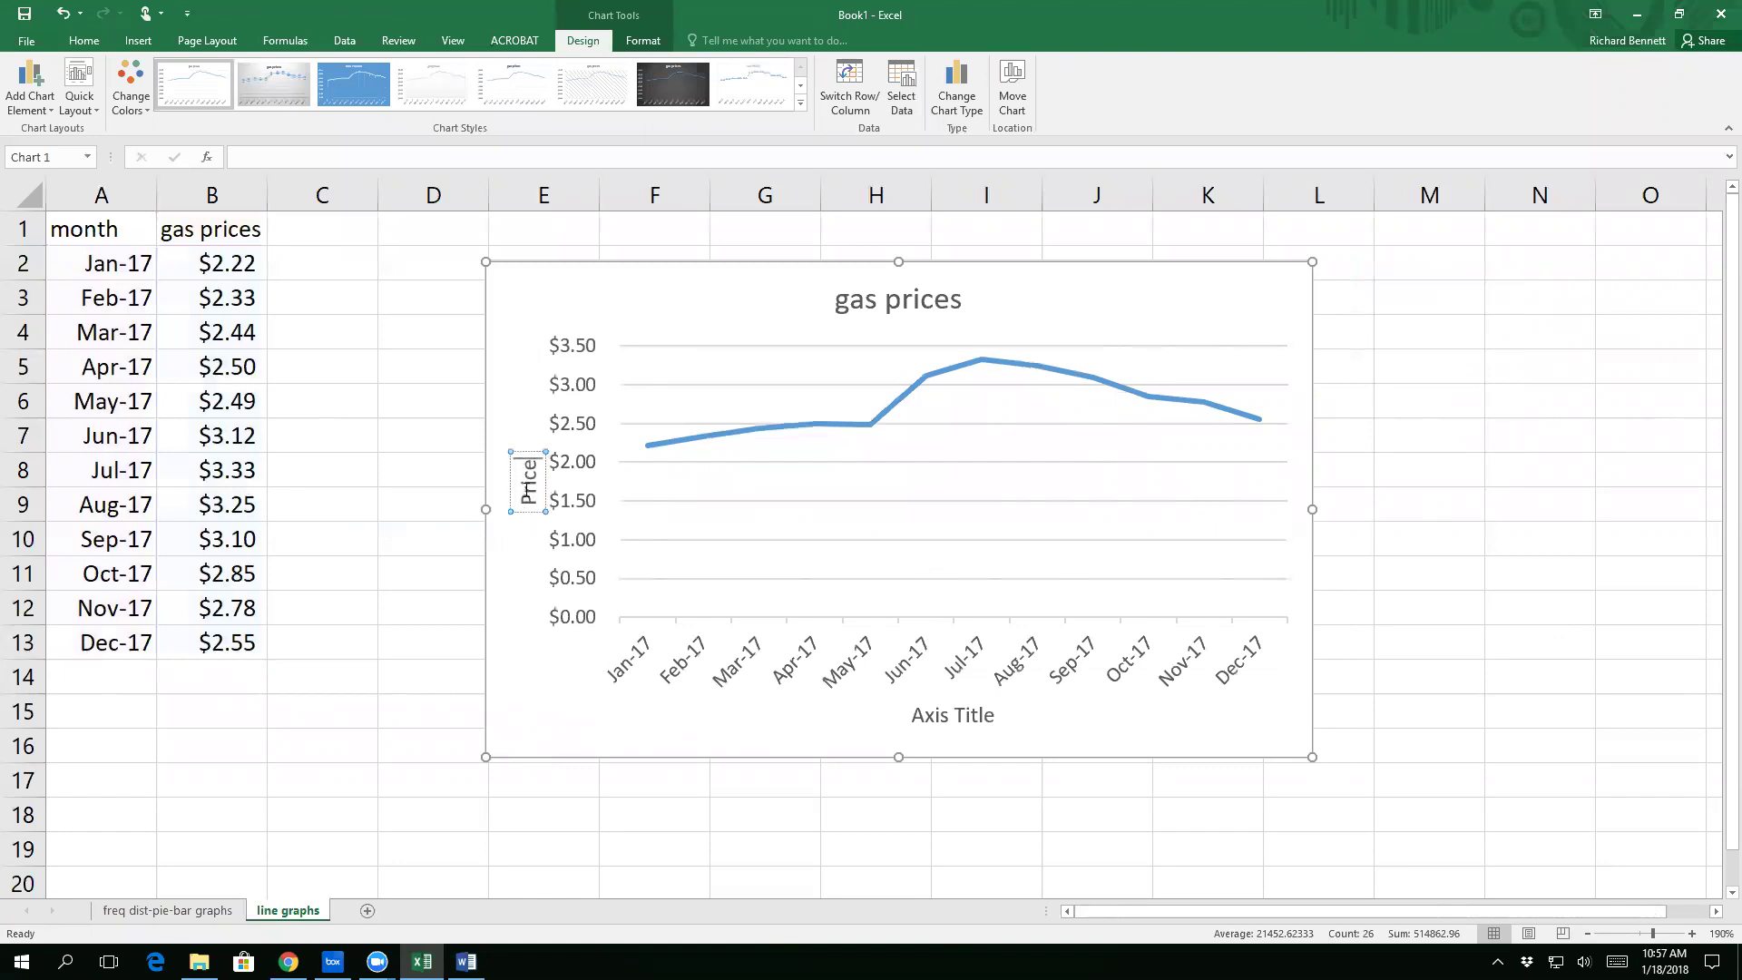
pyautogui.click(964, 721)
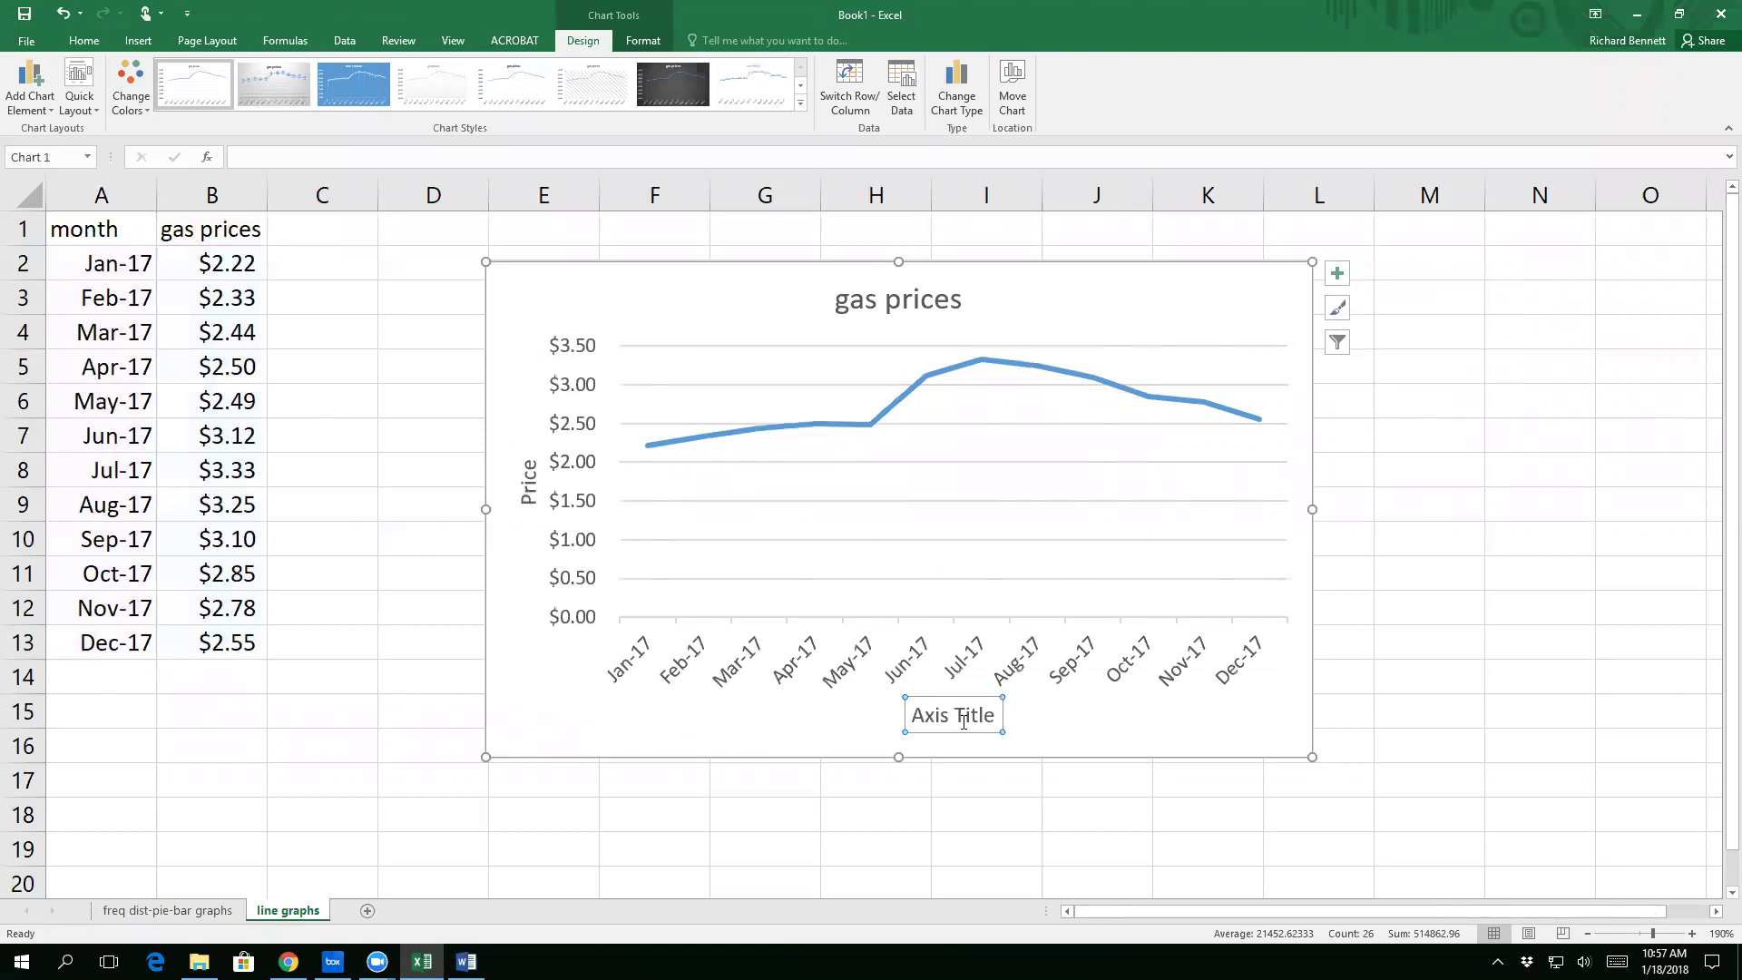
pyautogui.write('Month')
pyautogui.press('Return')
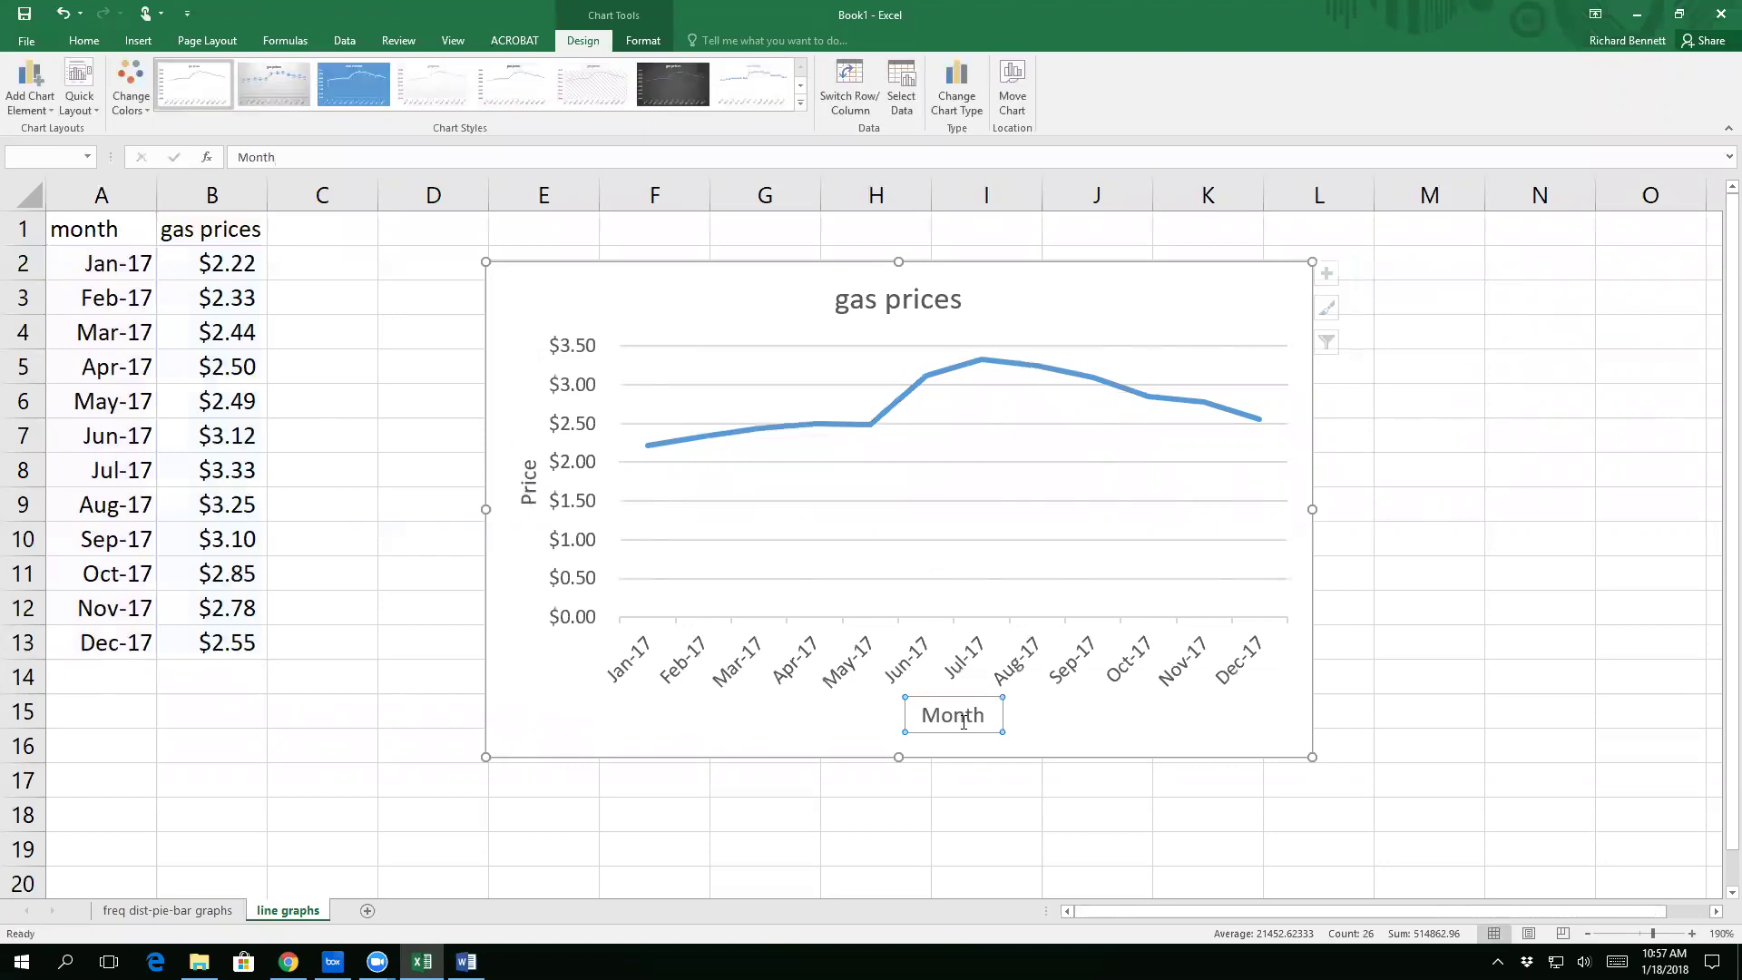
# Step: Capitalize the line chart's title so it reads Gas Prices
pyautogui.doubleClick(851, 302)
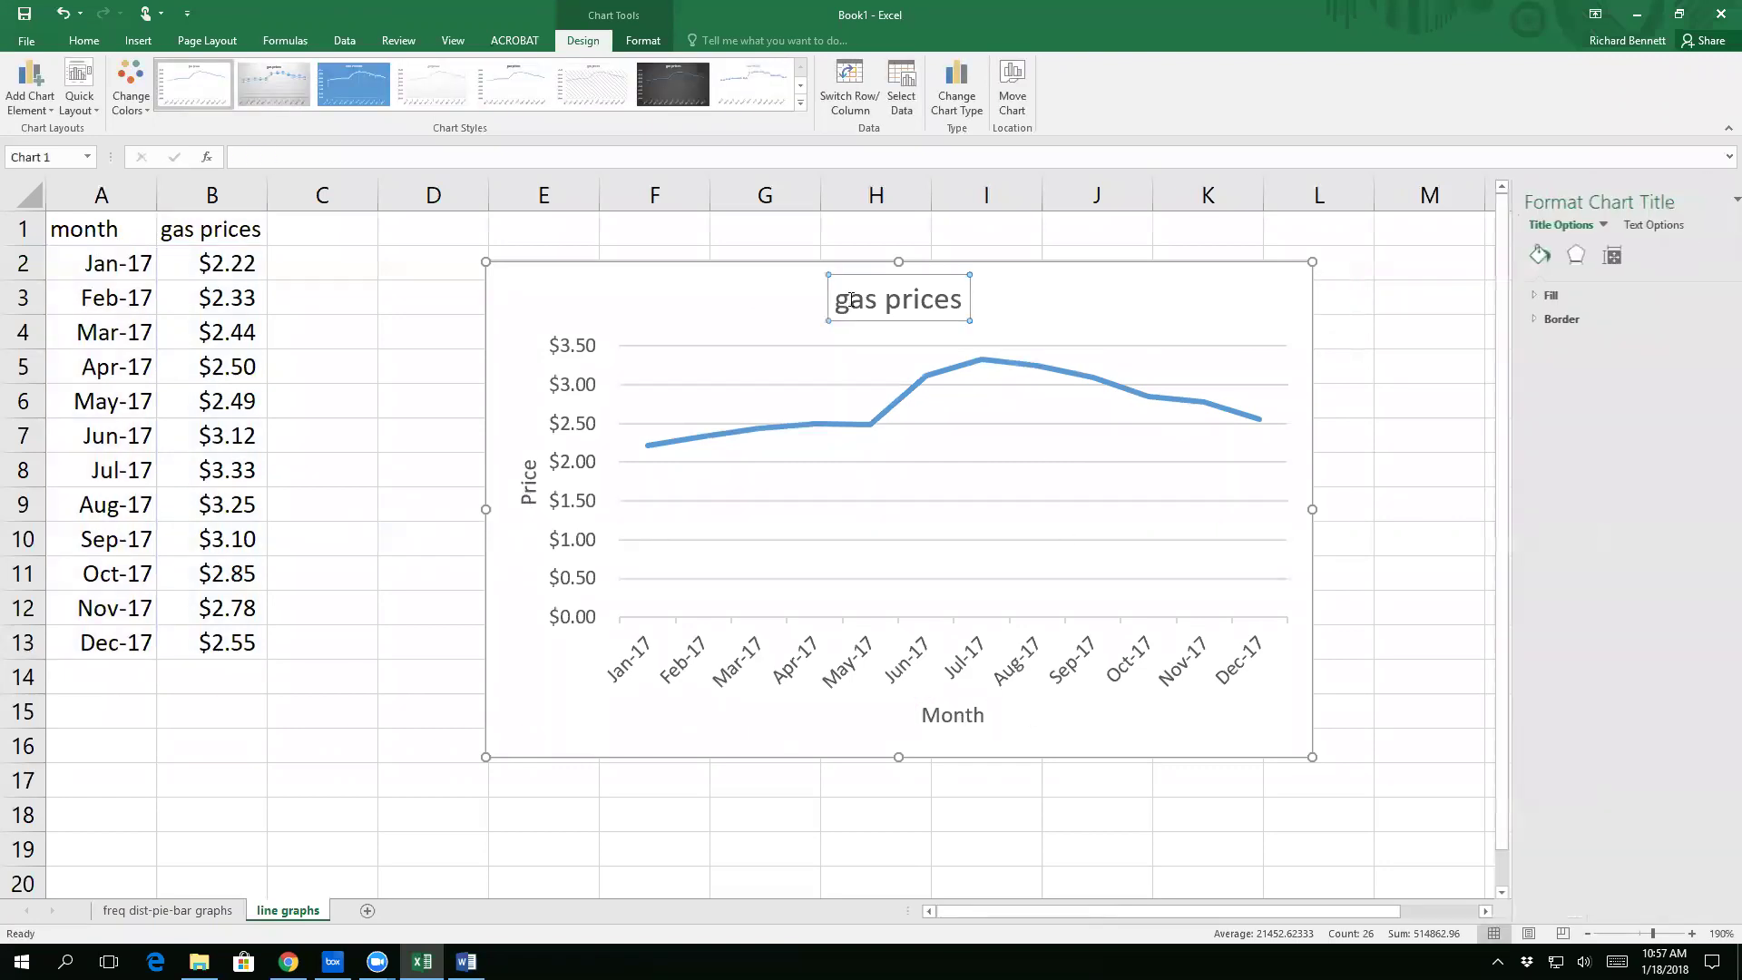
pyautogui.press('BackSpace')
pyautogui.write('G')
pyautogui.press('Right')
pyautogui.press('Right')
pyautogui.press('Right')
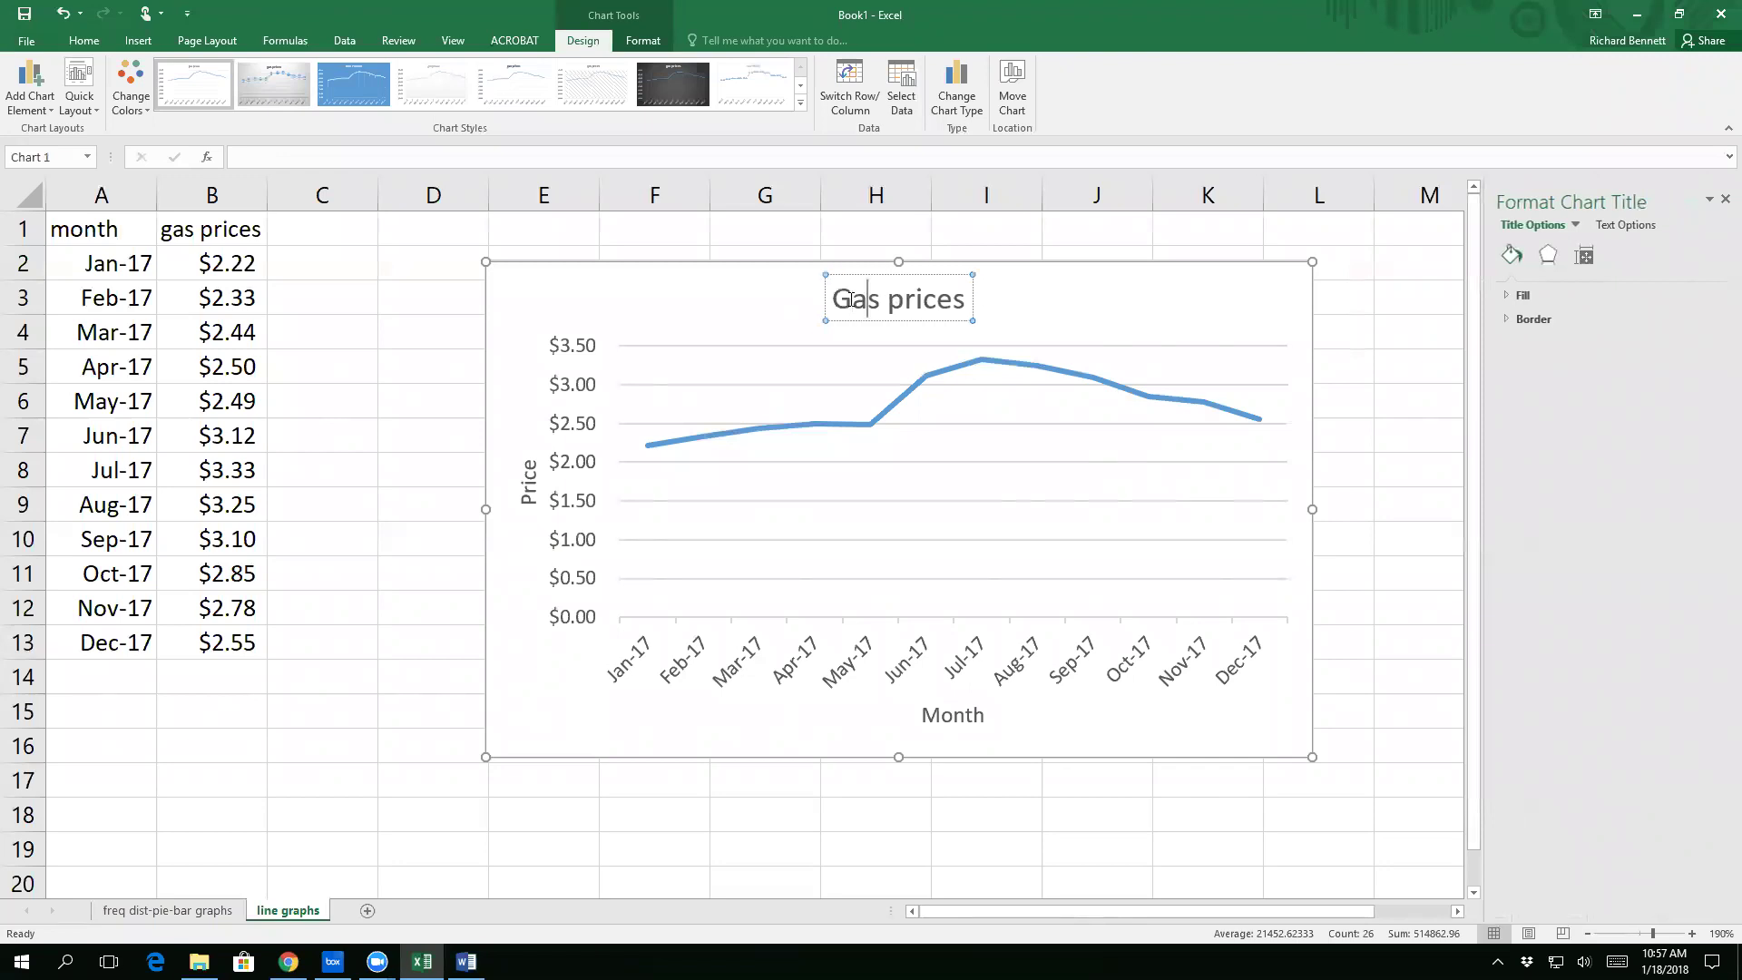
pyautogui.hotkey('shift', 'Right')
pyautogui.write('P')
pyautogui.click(1407, 369)
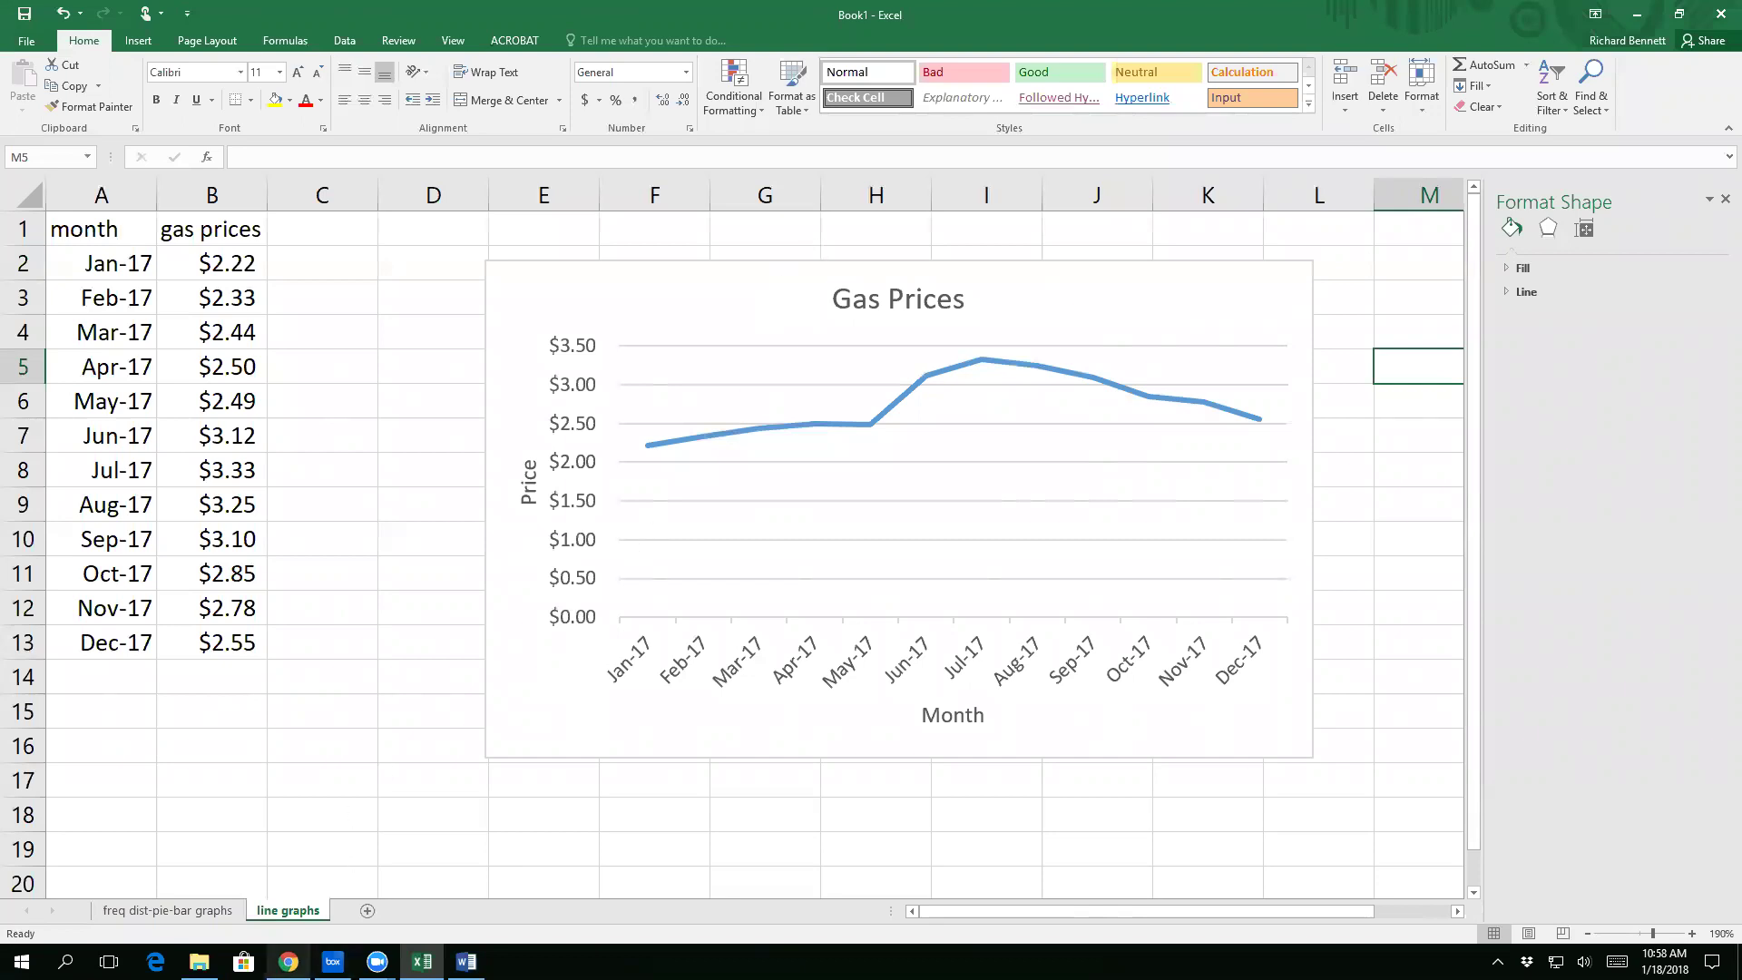
# Step: Switch to Chrome, search Google Images for jason chaffetz abortion in a new tab, and open the first Planned Parenthood chart image
pyautogui.moveTo(288, 964)
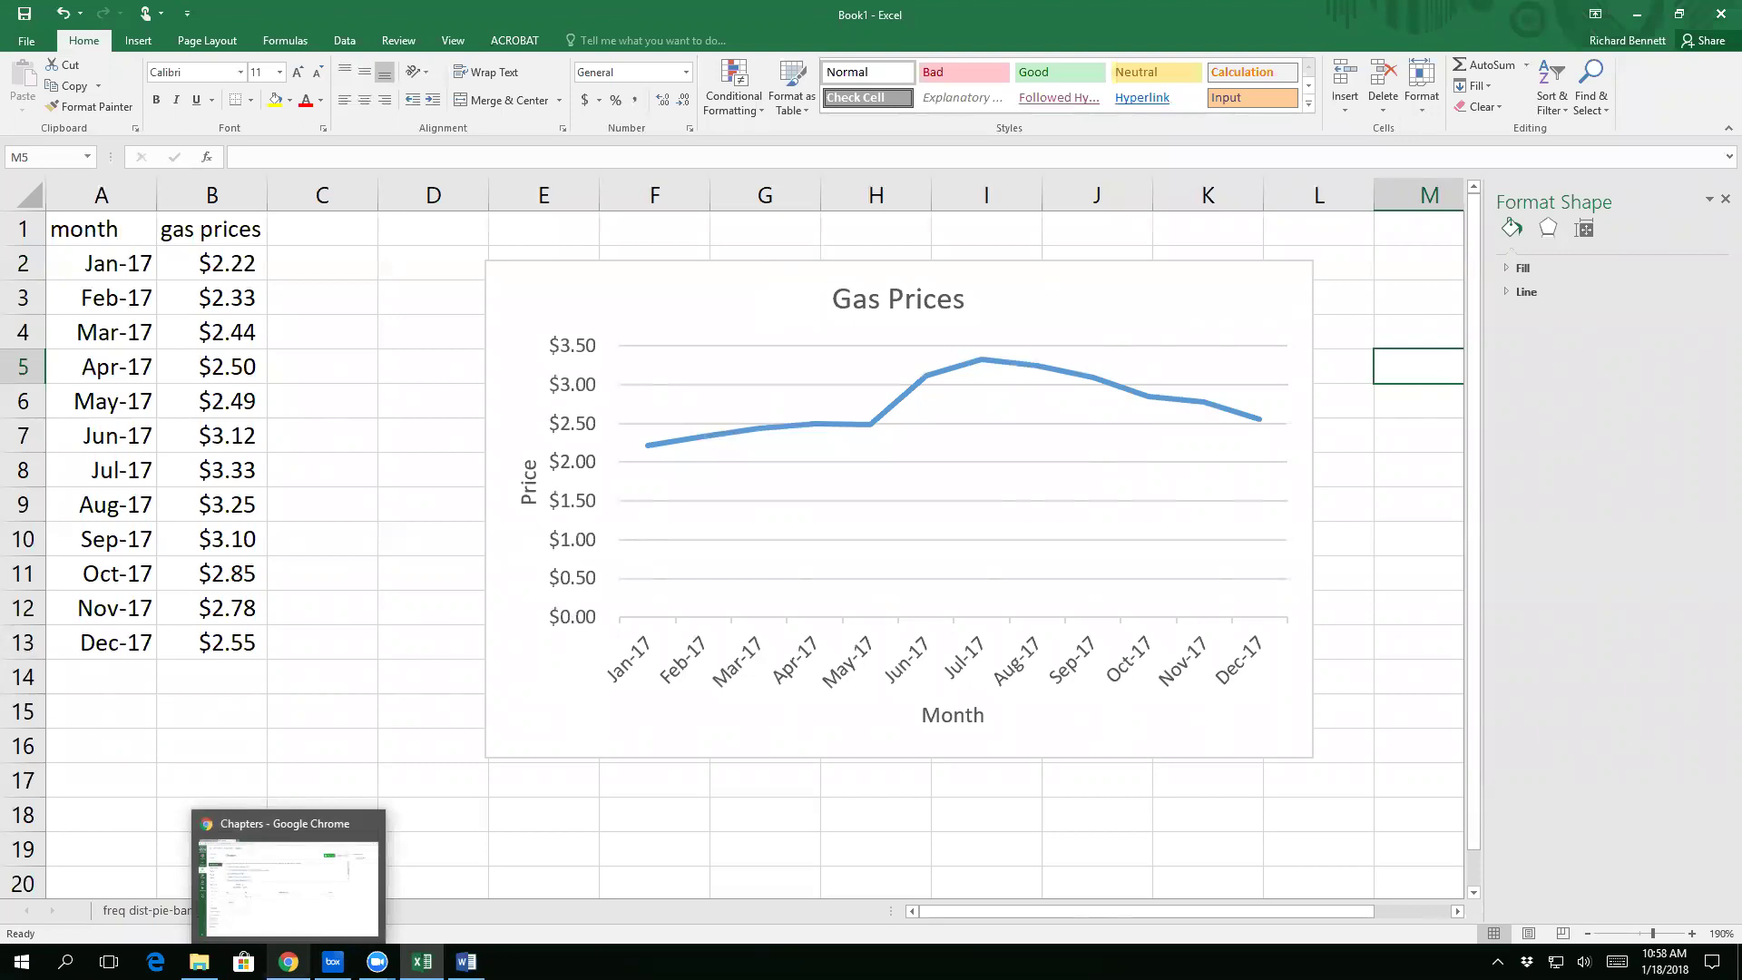
pyautogui.click(288, 885)
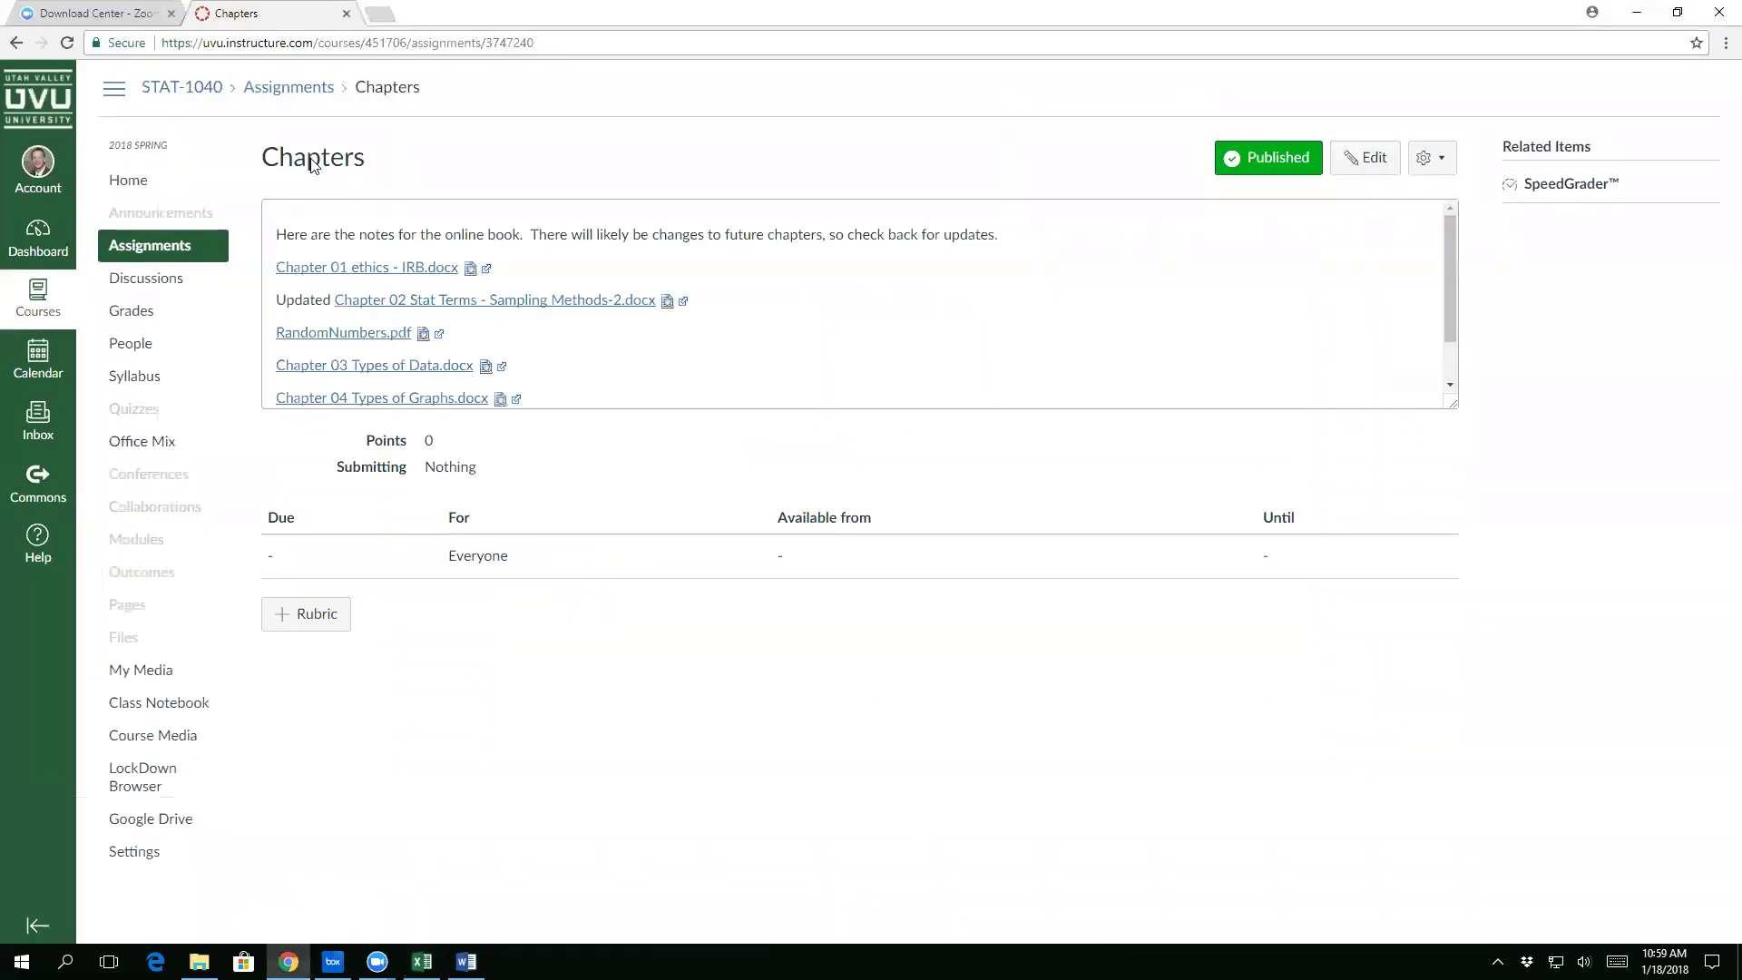
pyautogui.click(393, 16)
pyautogui.write('jason c')
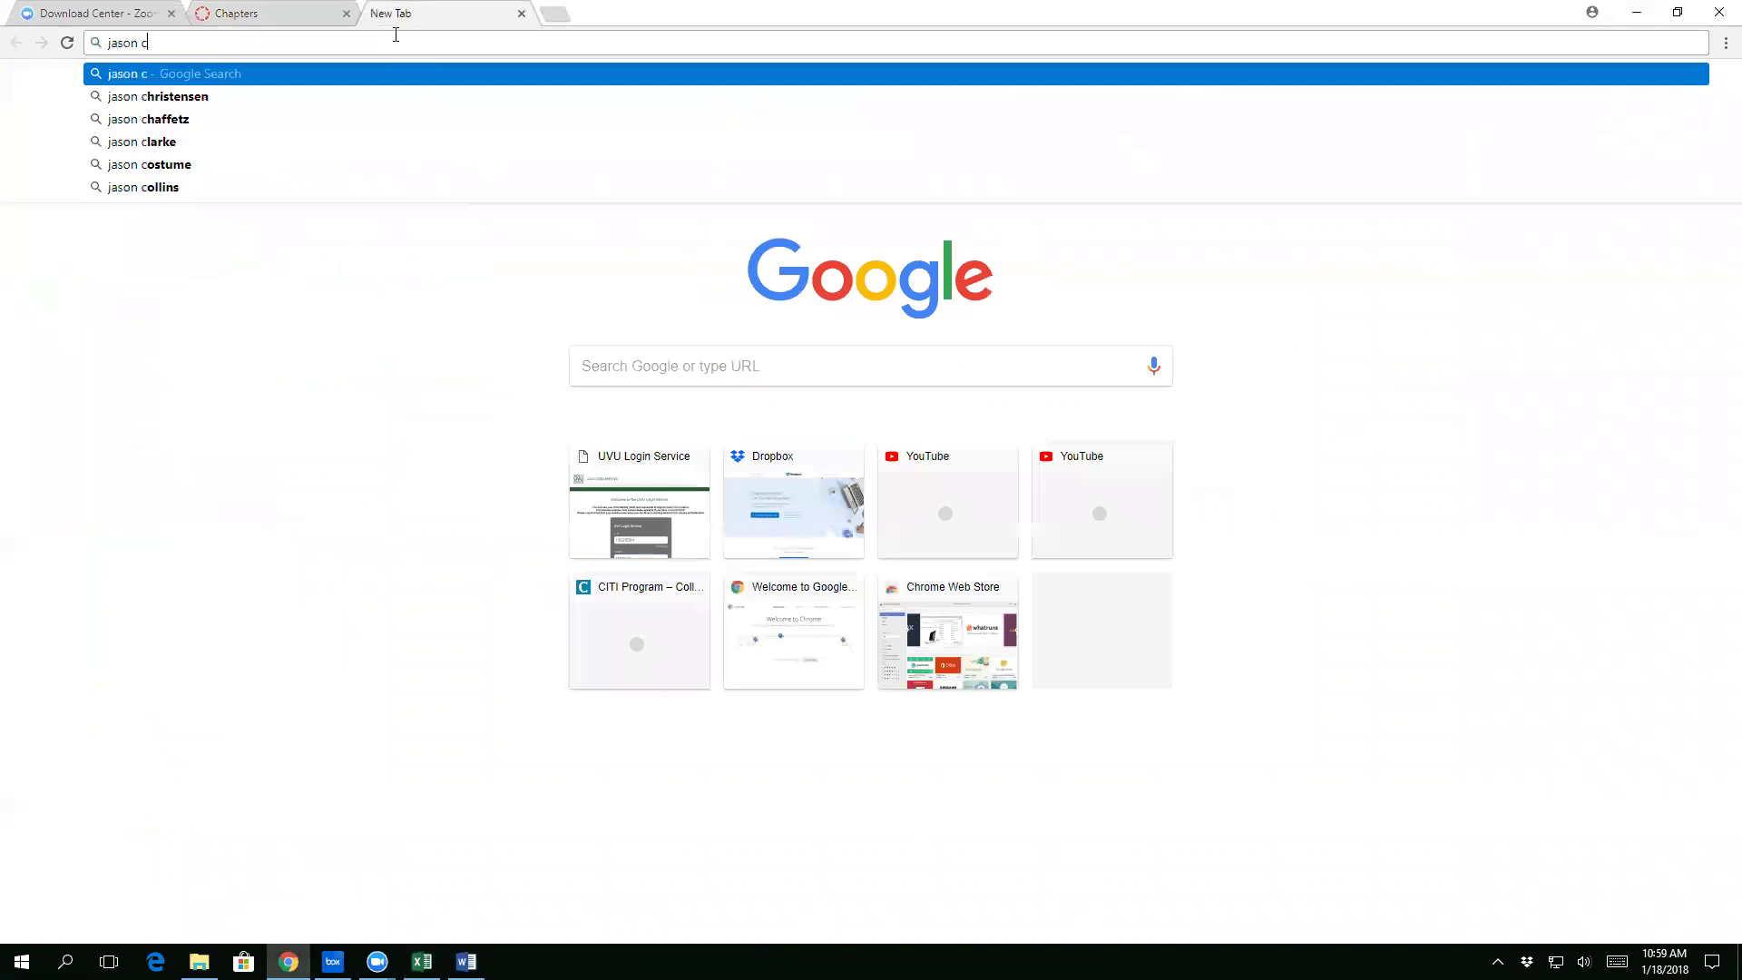
pyautogui.write('haffetz abrtion')
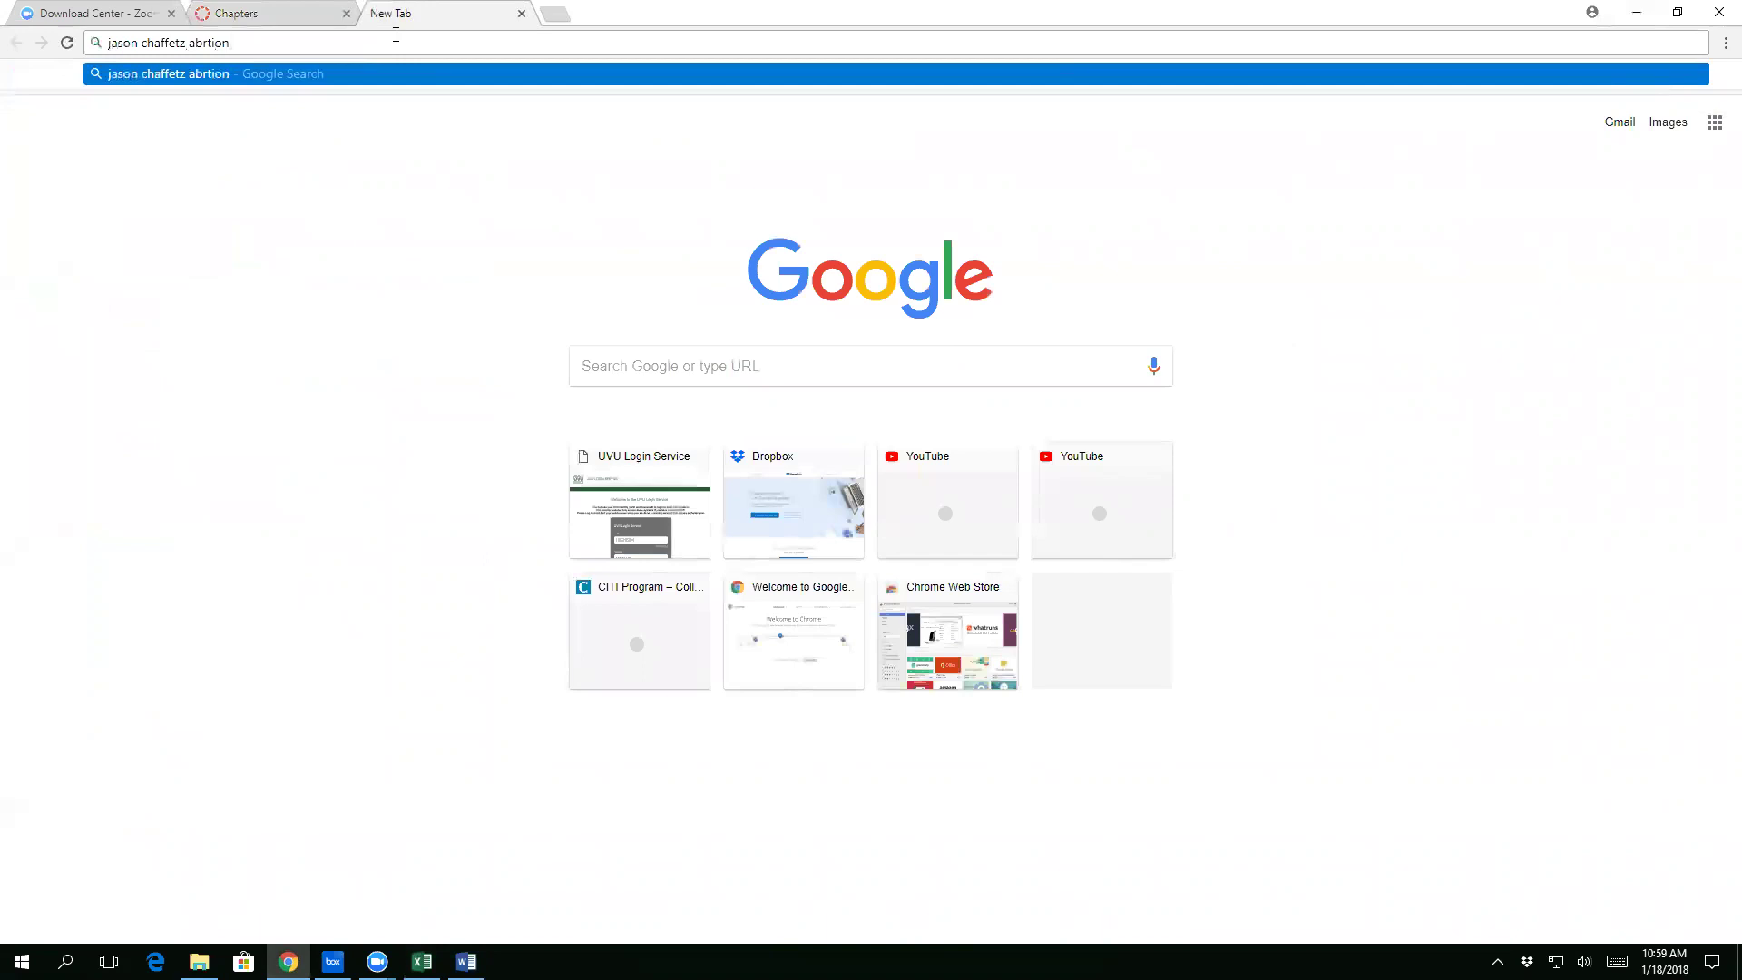
pyautogui.press('Return')
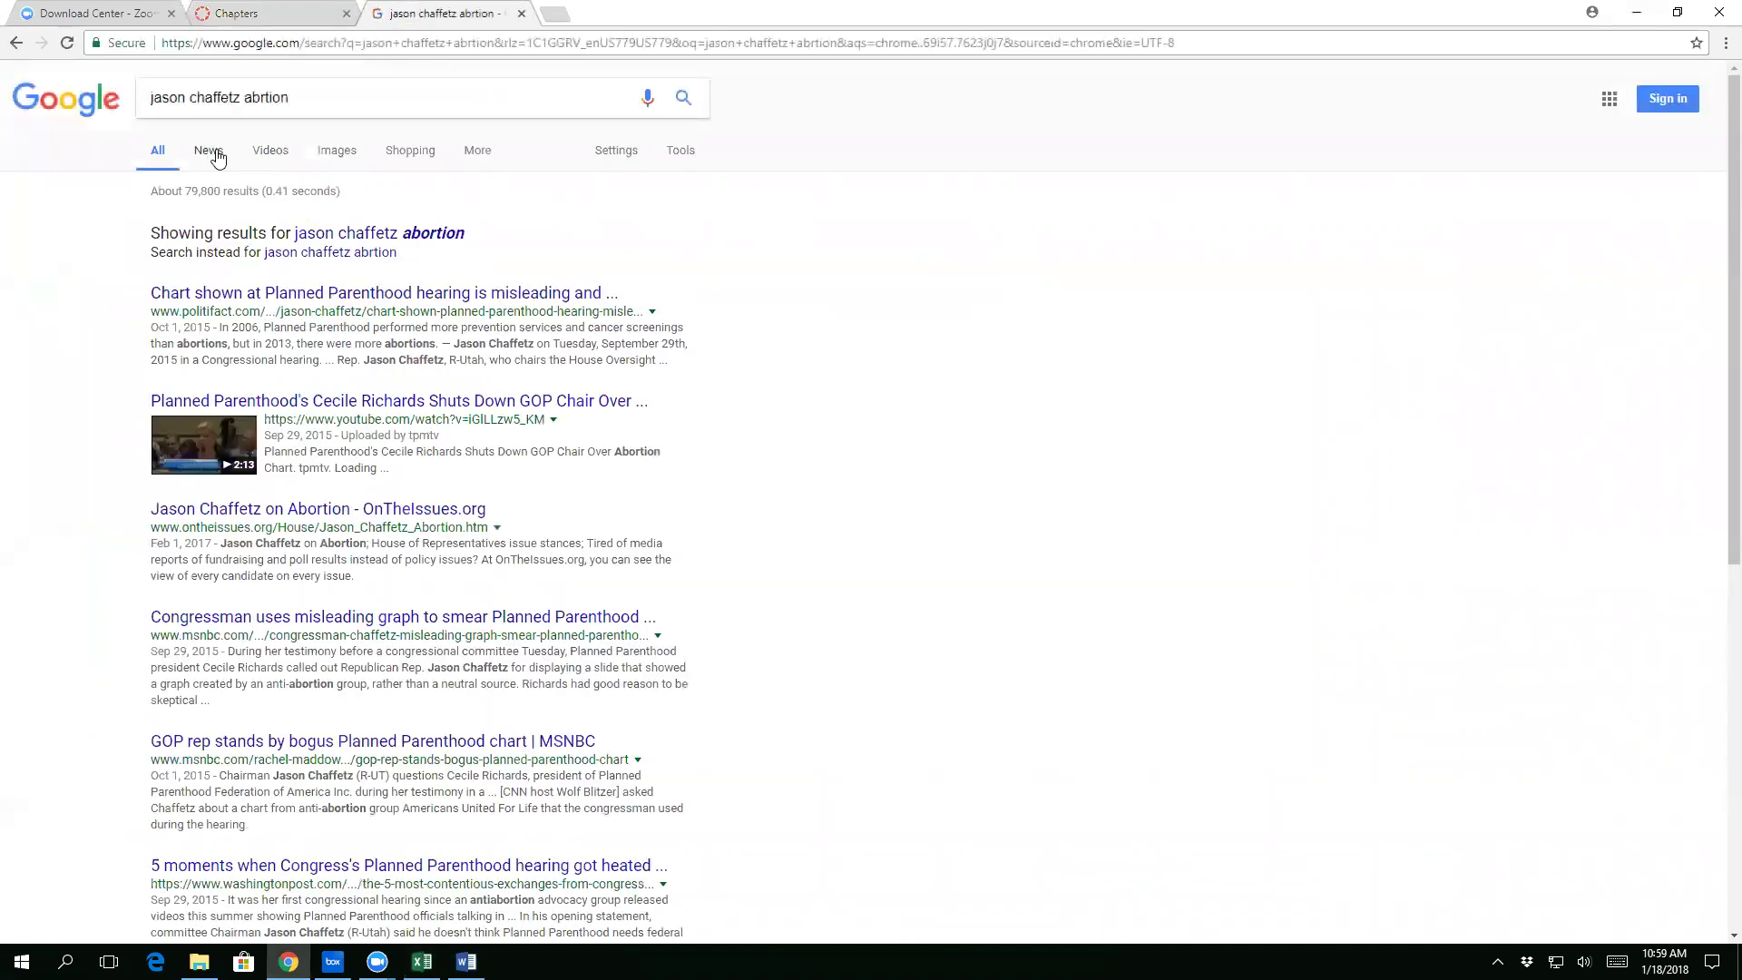
pyautogui.click(335, 156)
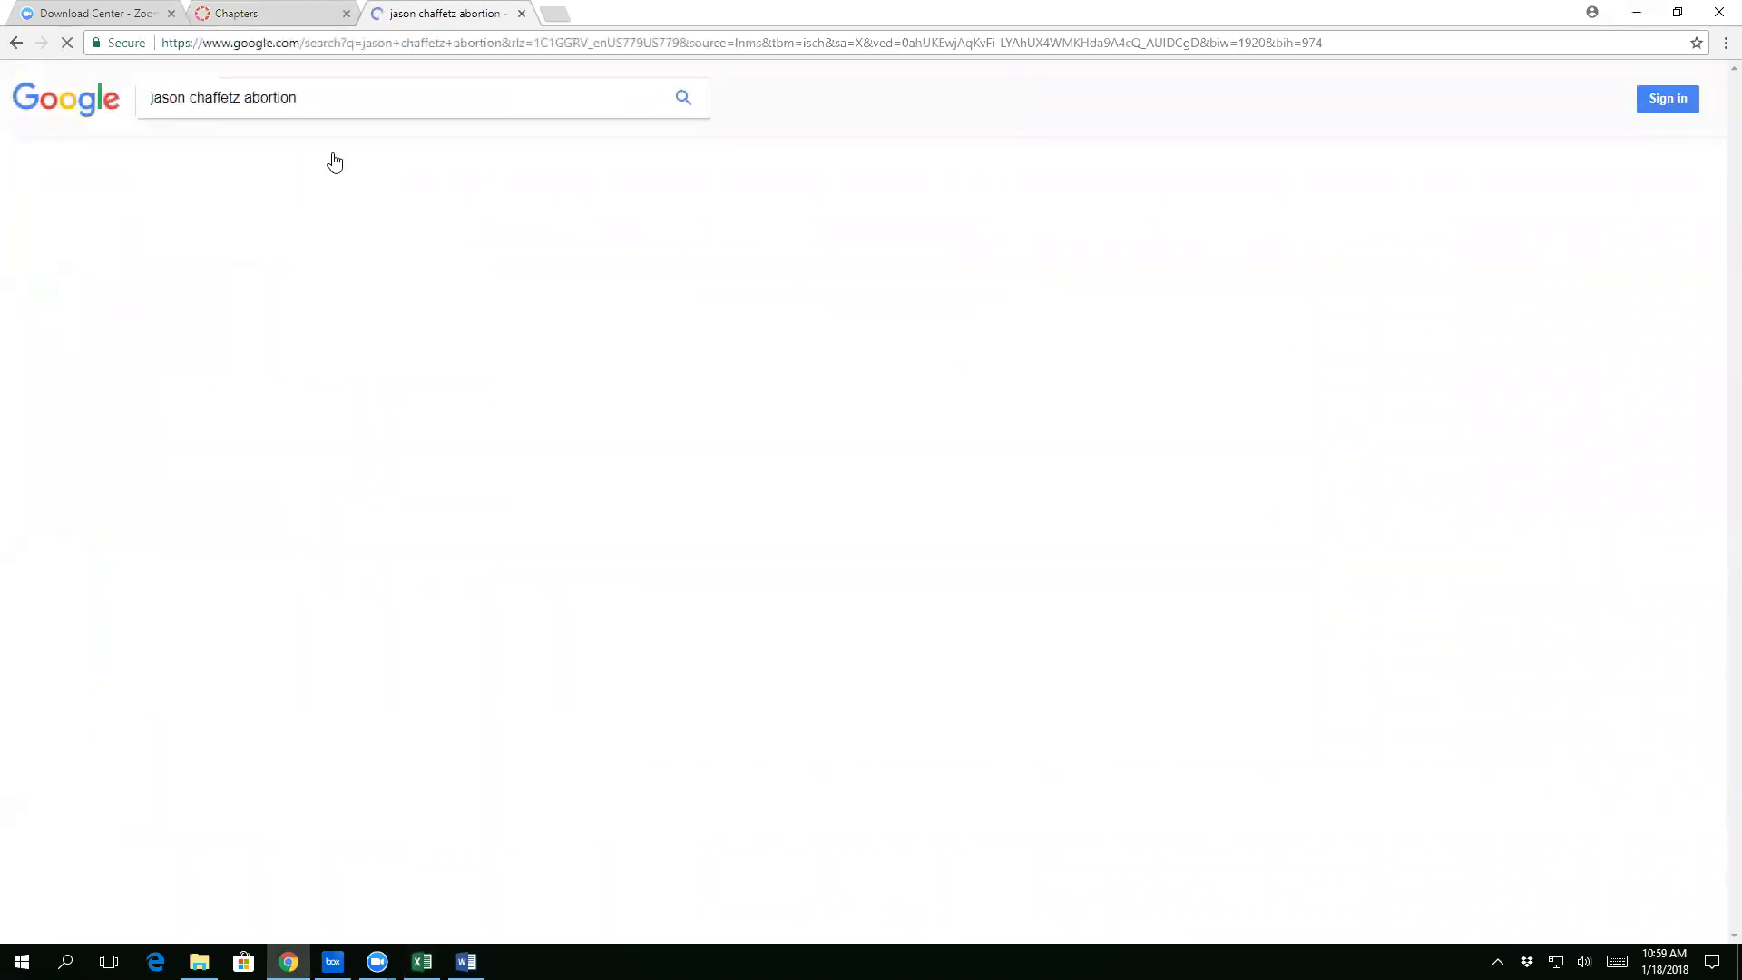
pyautogui.click(132, 287)
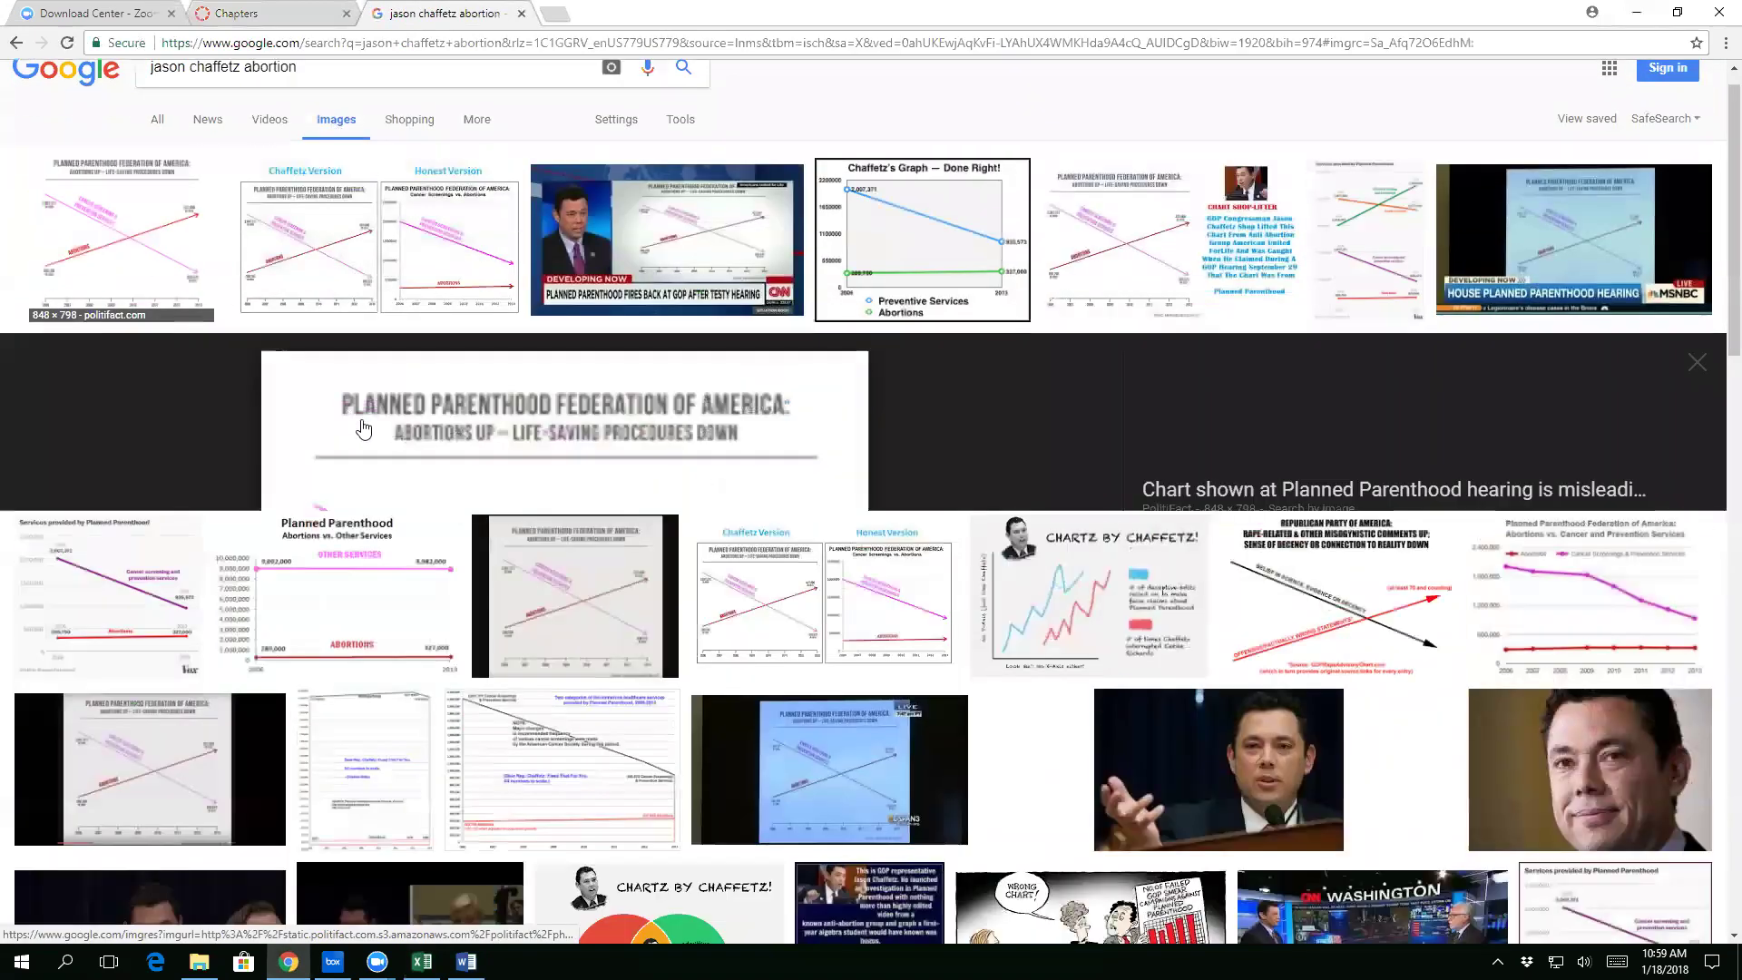
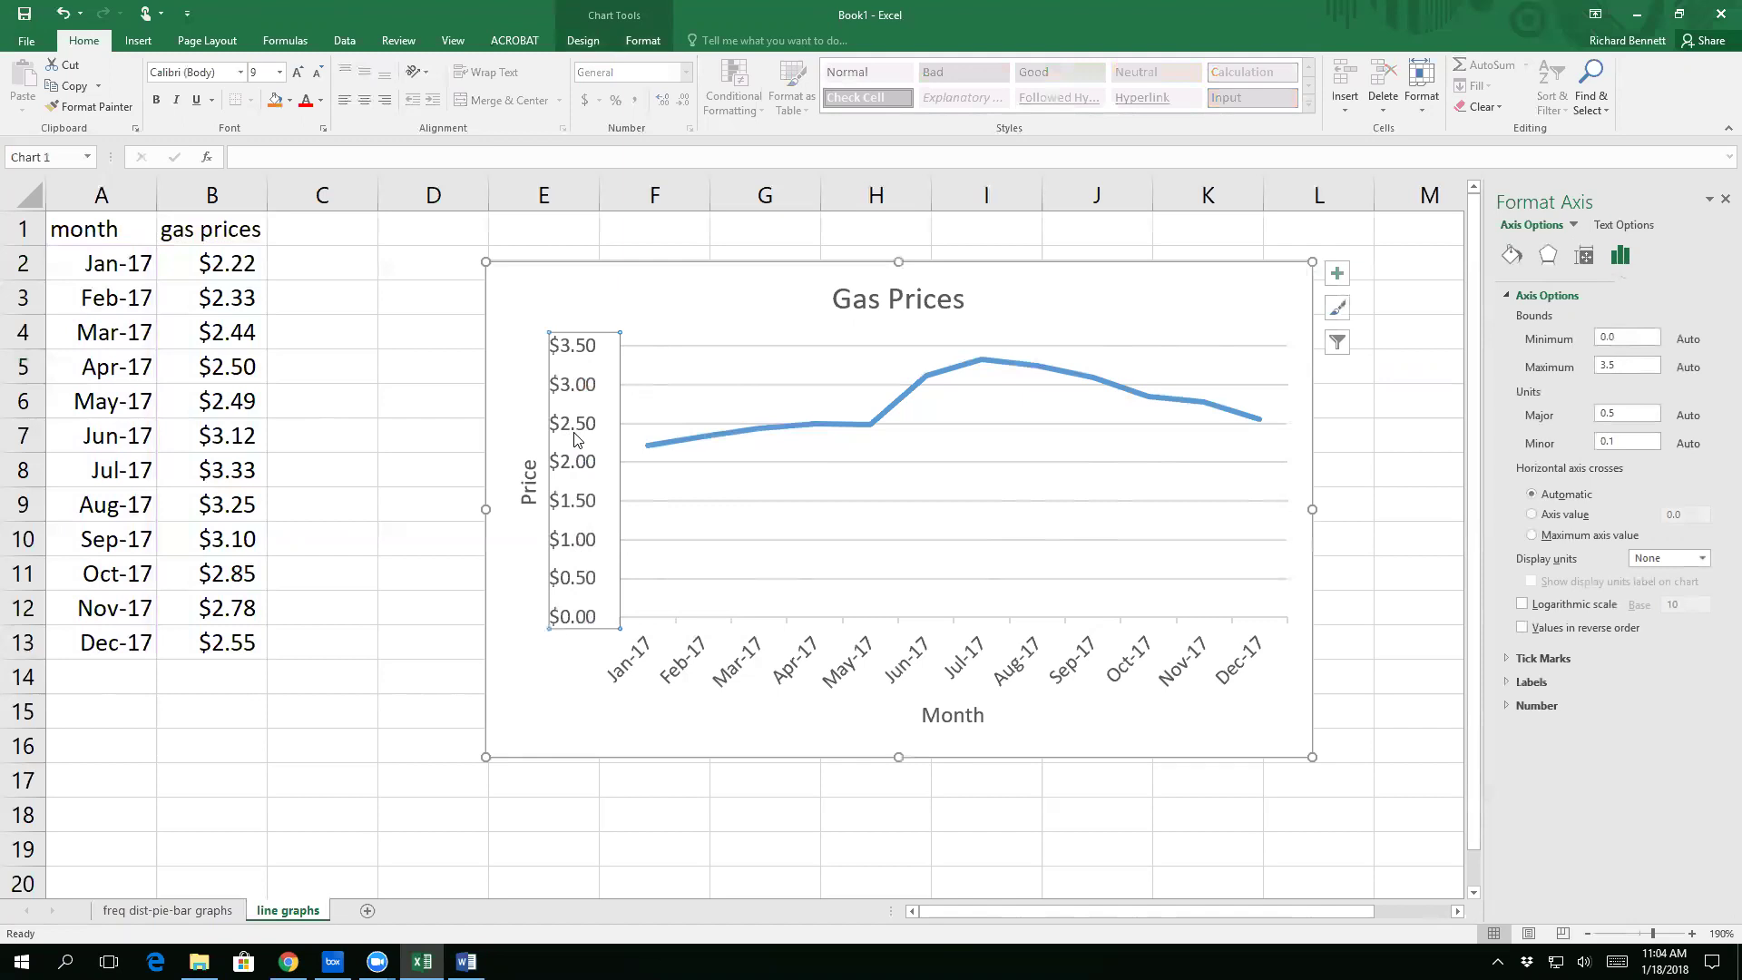
# Step: Try a minimum bound of 2.20 on the Gas Prices chart's vertical axis and undo the change
pyautogui.rightClick(589, 389)
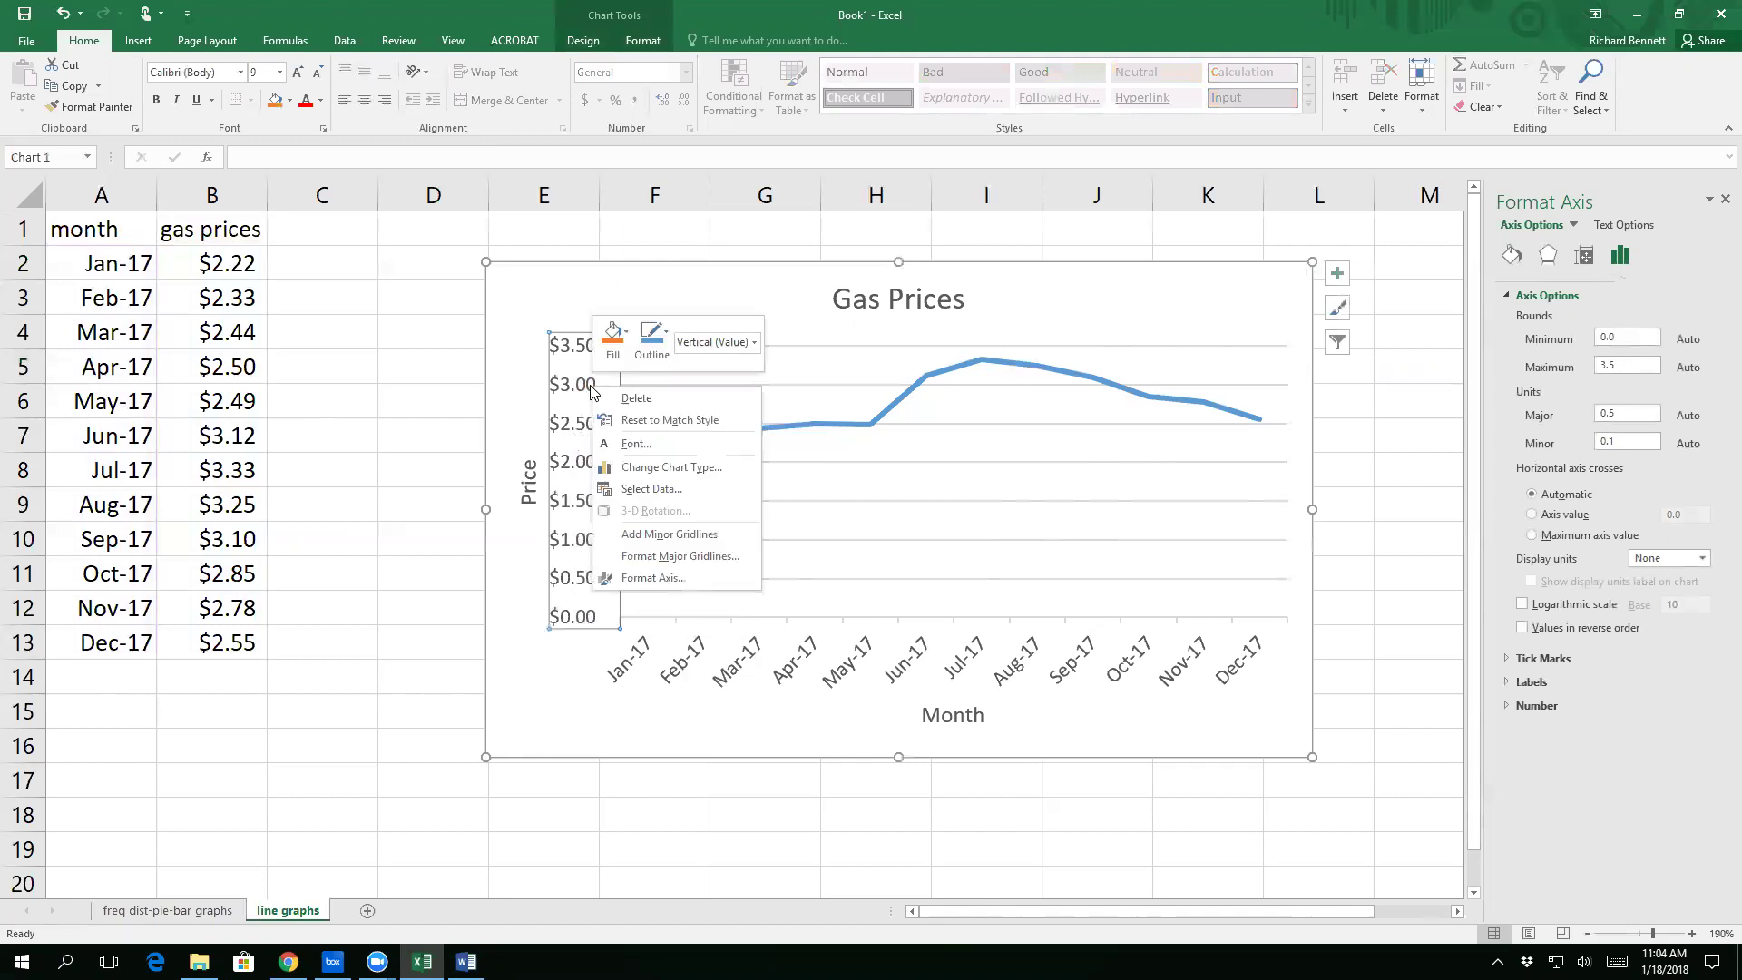
pyautogui.click(686, 577)
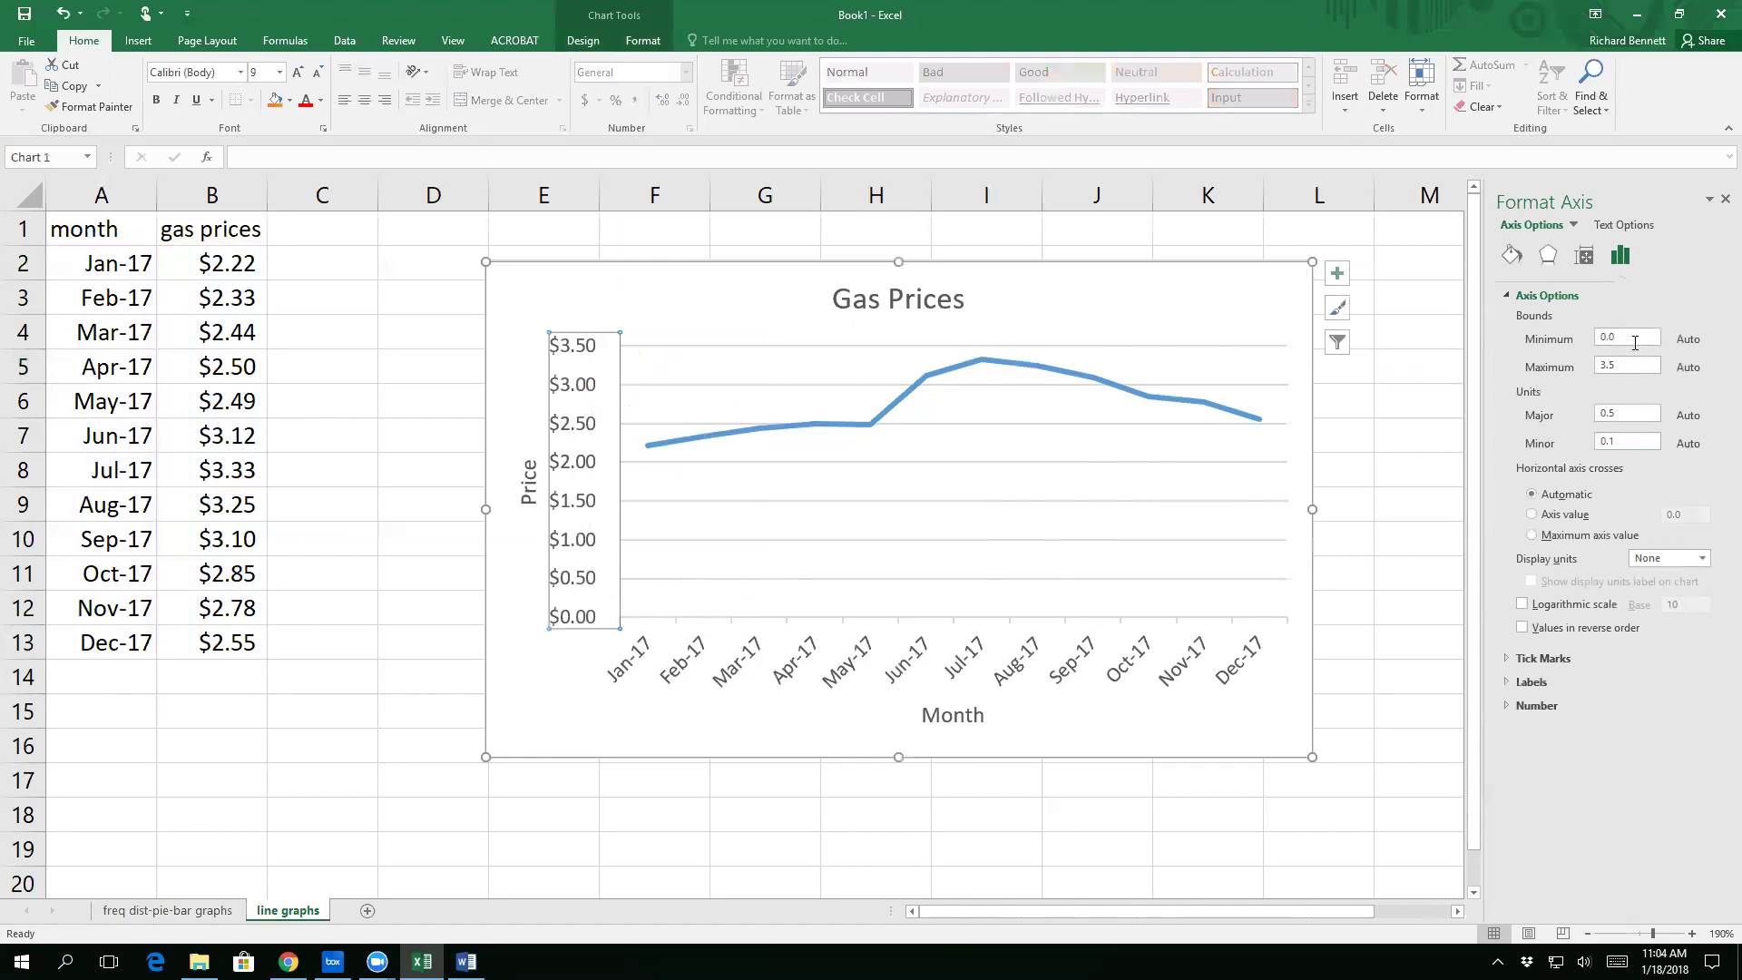
pyautogui.moveTo(1617, 337); pyautogui.dragTo(1589, 342)
pyautogui.write('2.20')
pyautogui.click(1640, 363)
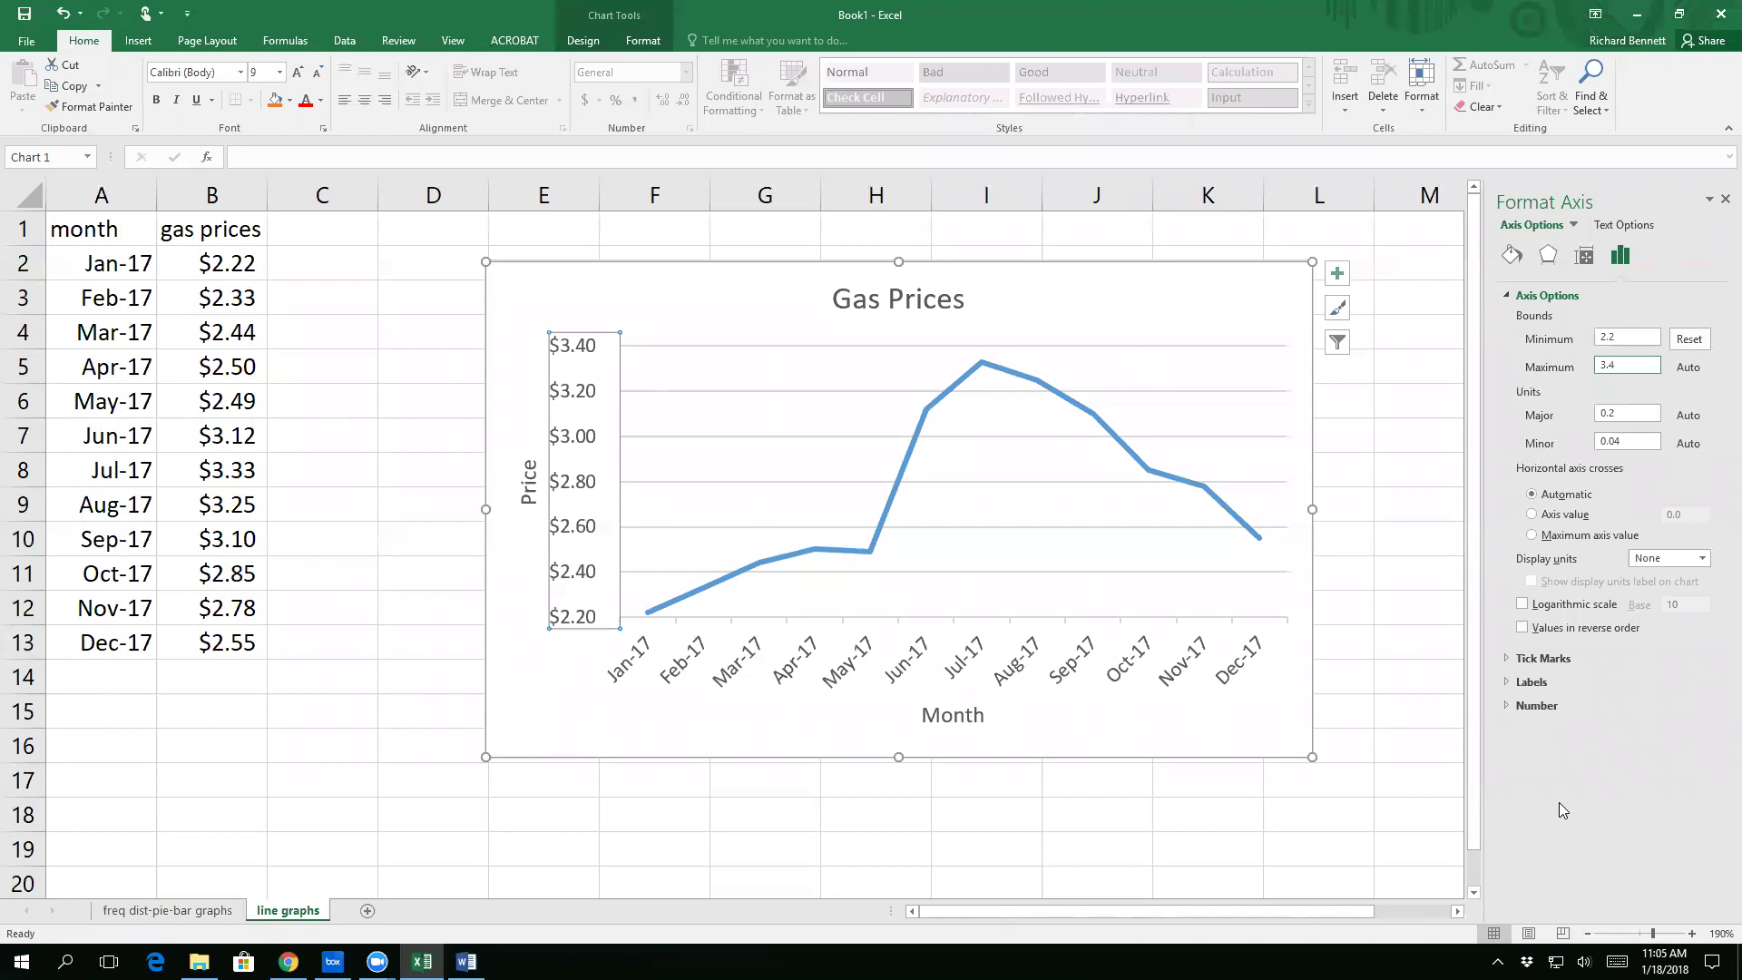
pyautogui.click(964, 776)
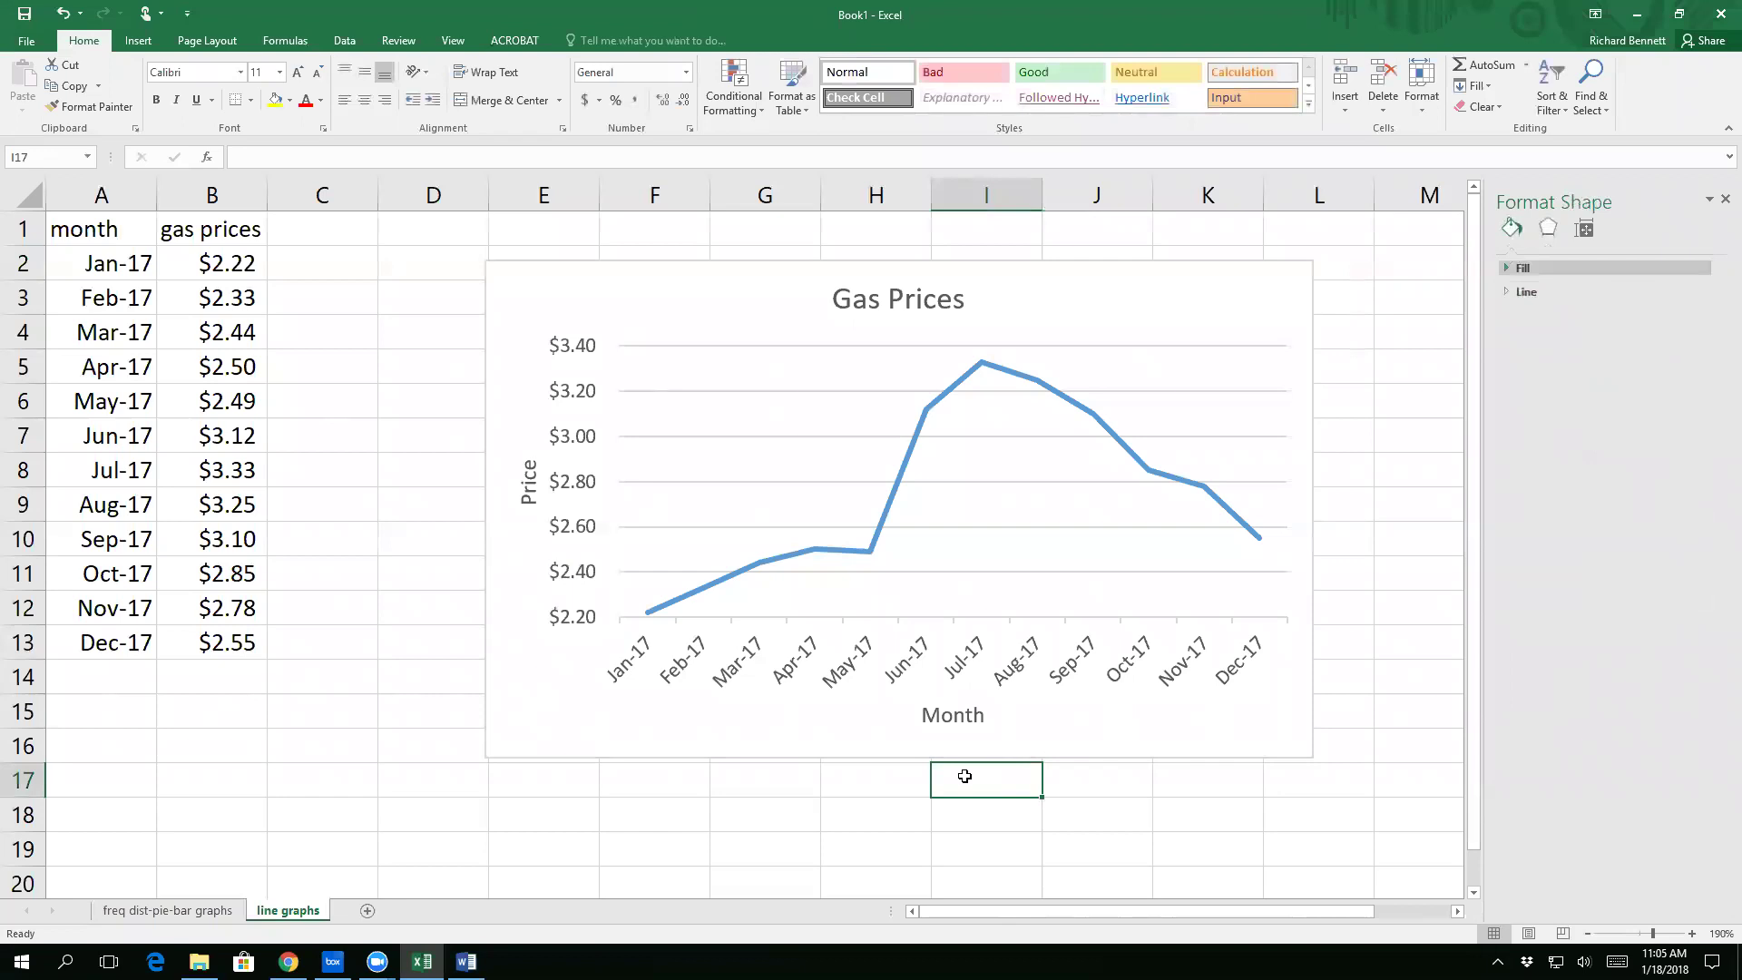
pyautogui.click(62, 14)
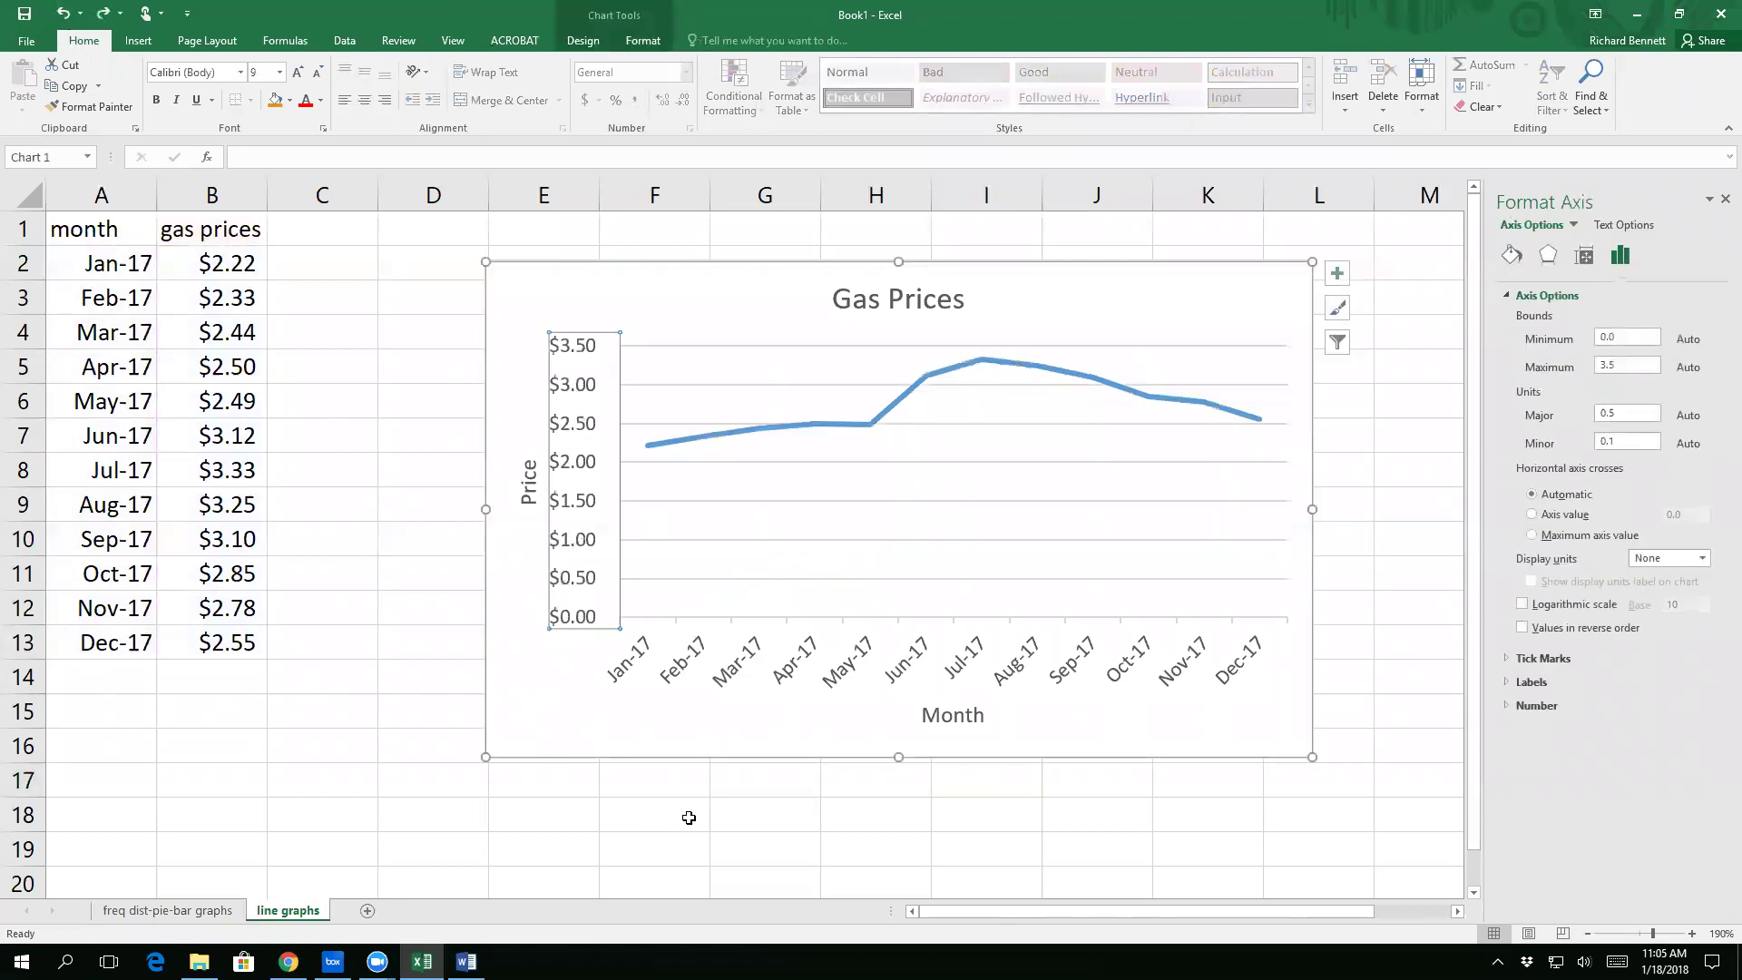
pyautogui.click(389, 625)
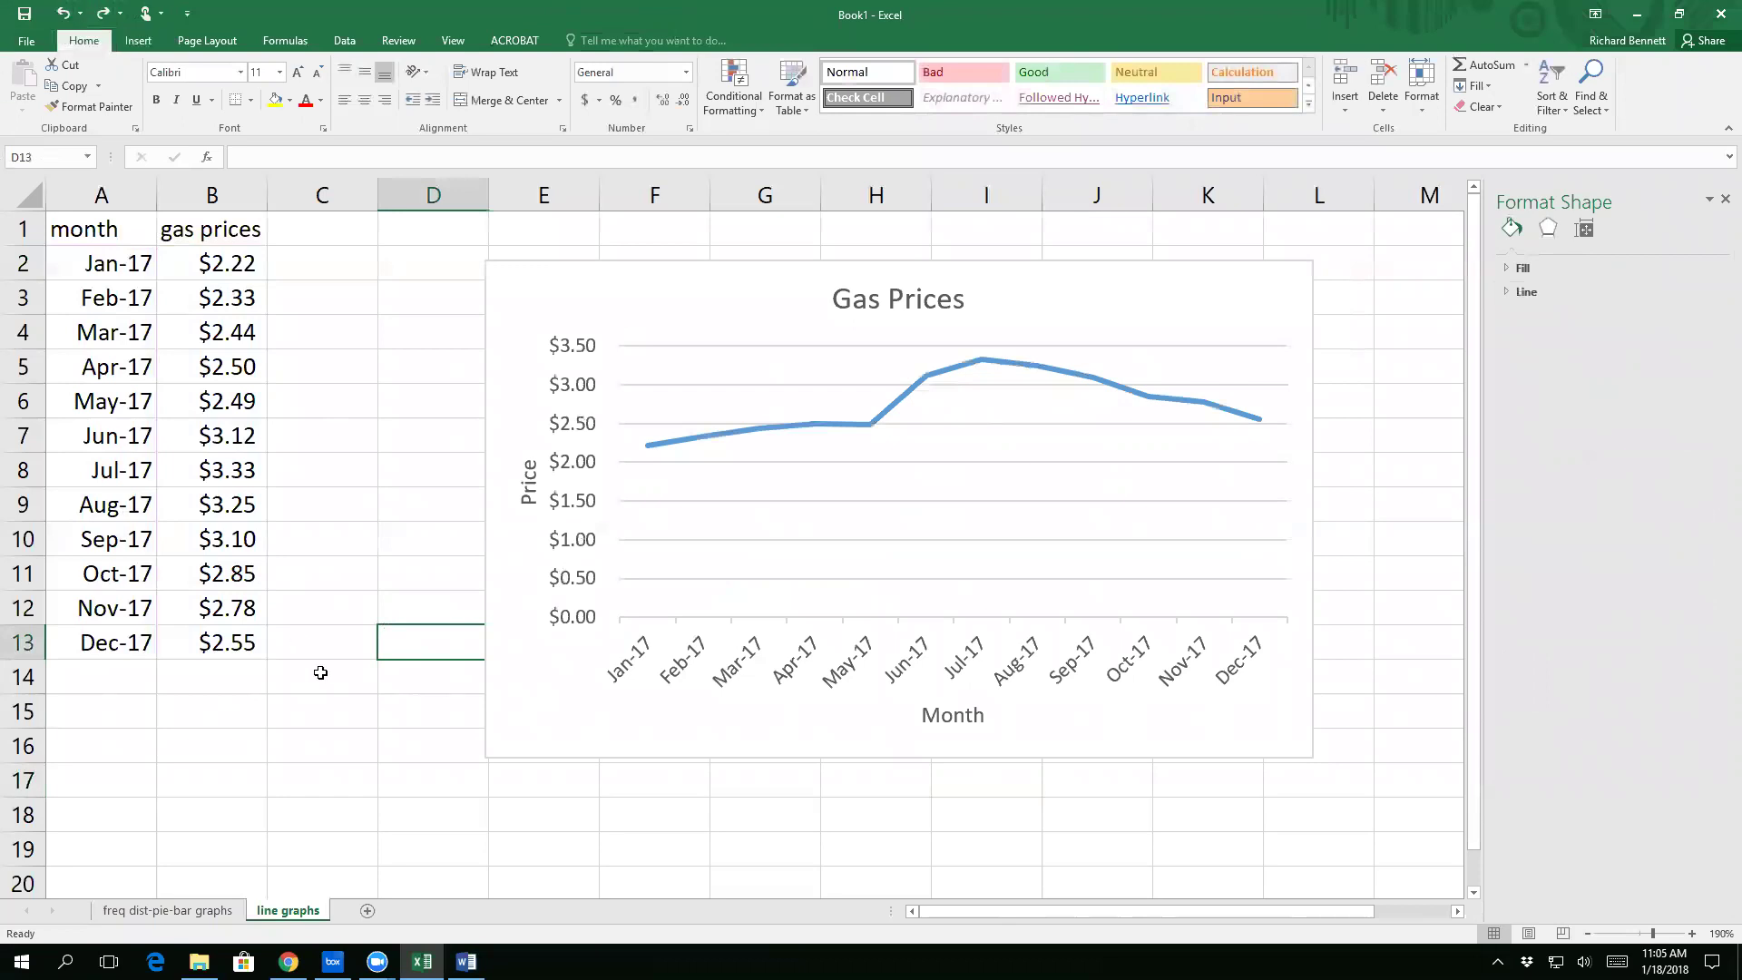
# Step: Add a new worksheet after the line graphs sheet and name it histogram
pyautogui.click(369, 911)
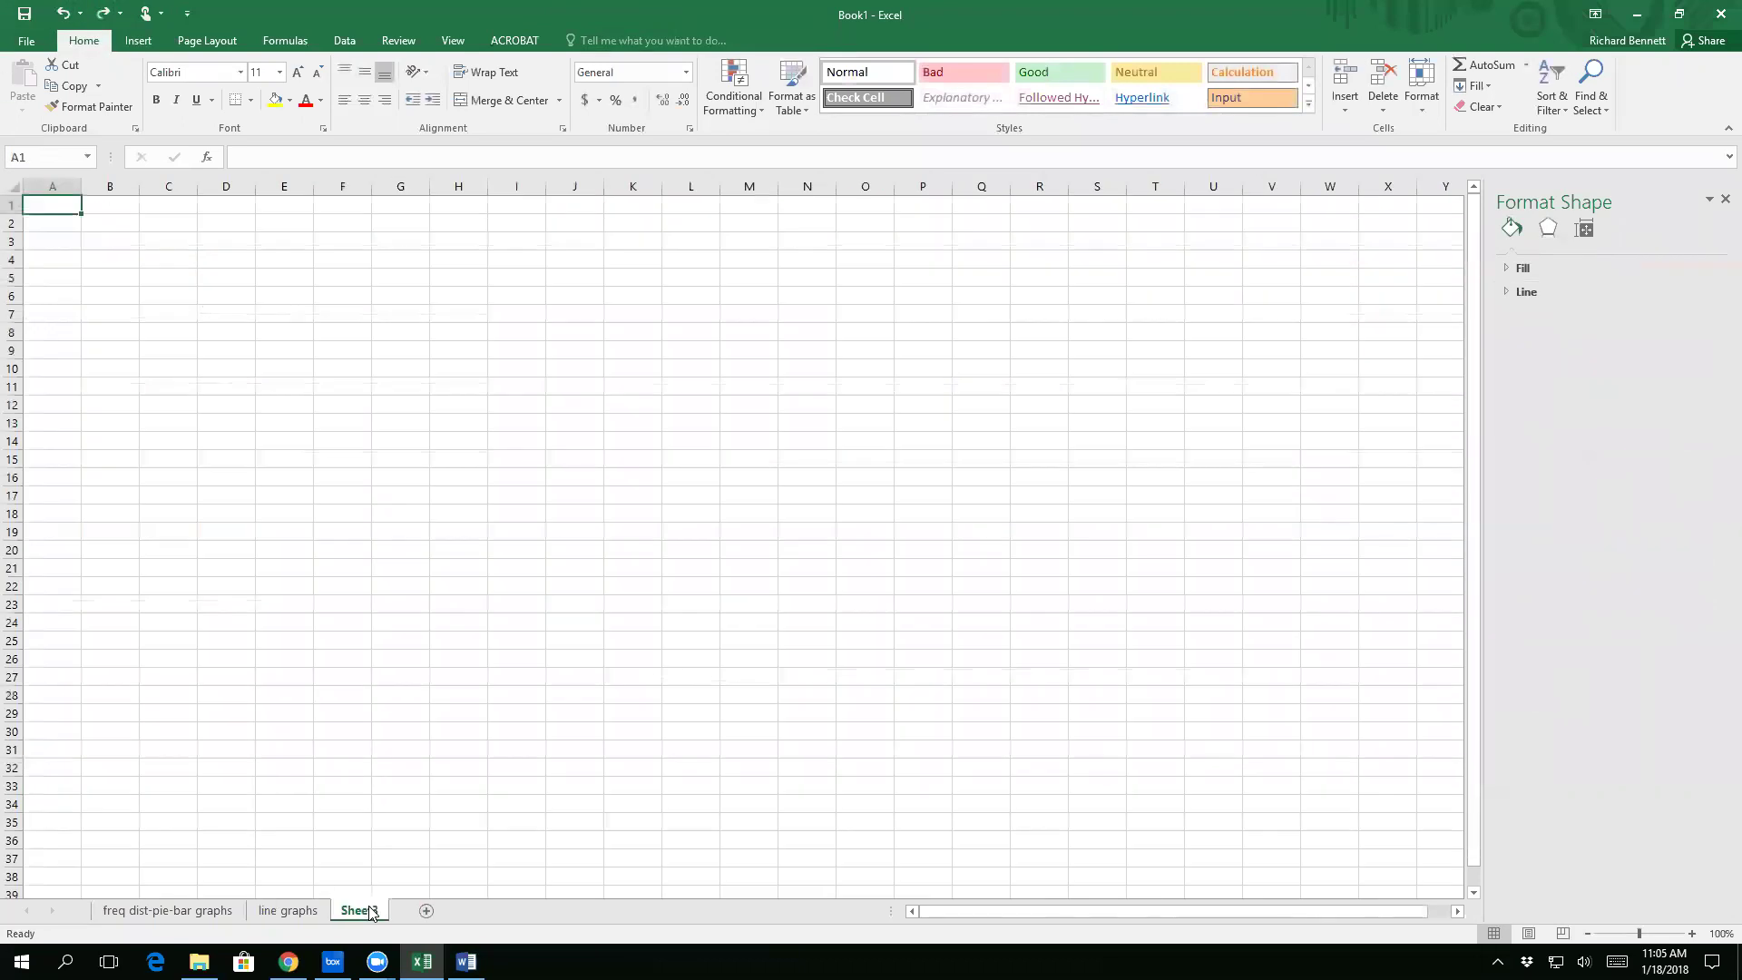
pyautogui.doubleClick(370, 909)
pyautogui.write('hostgra')
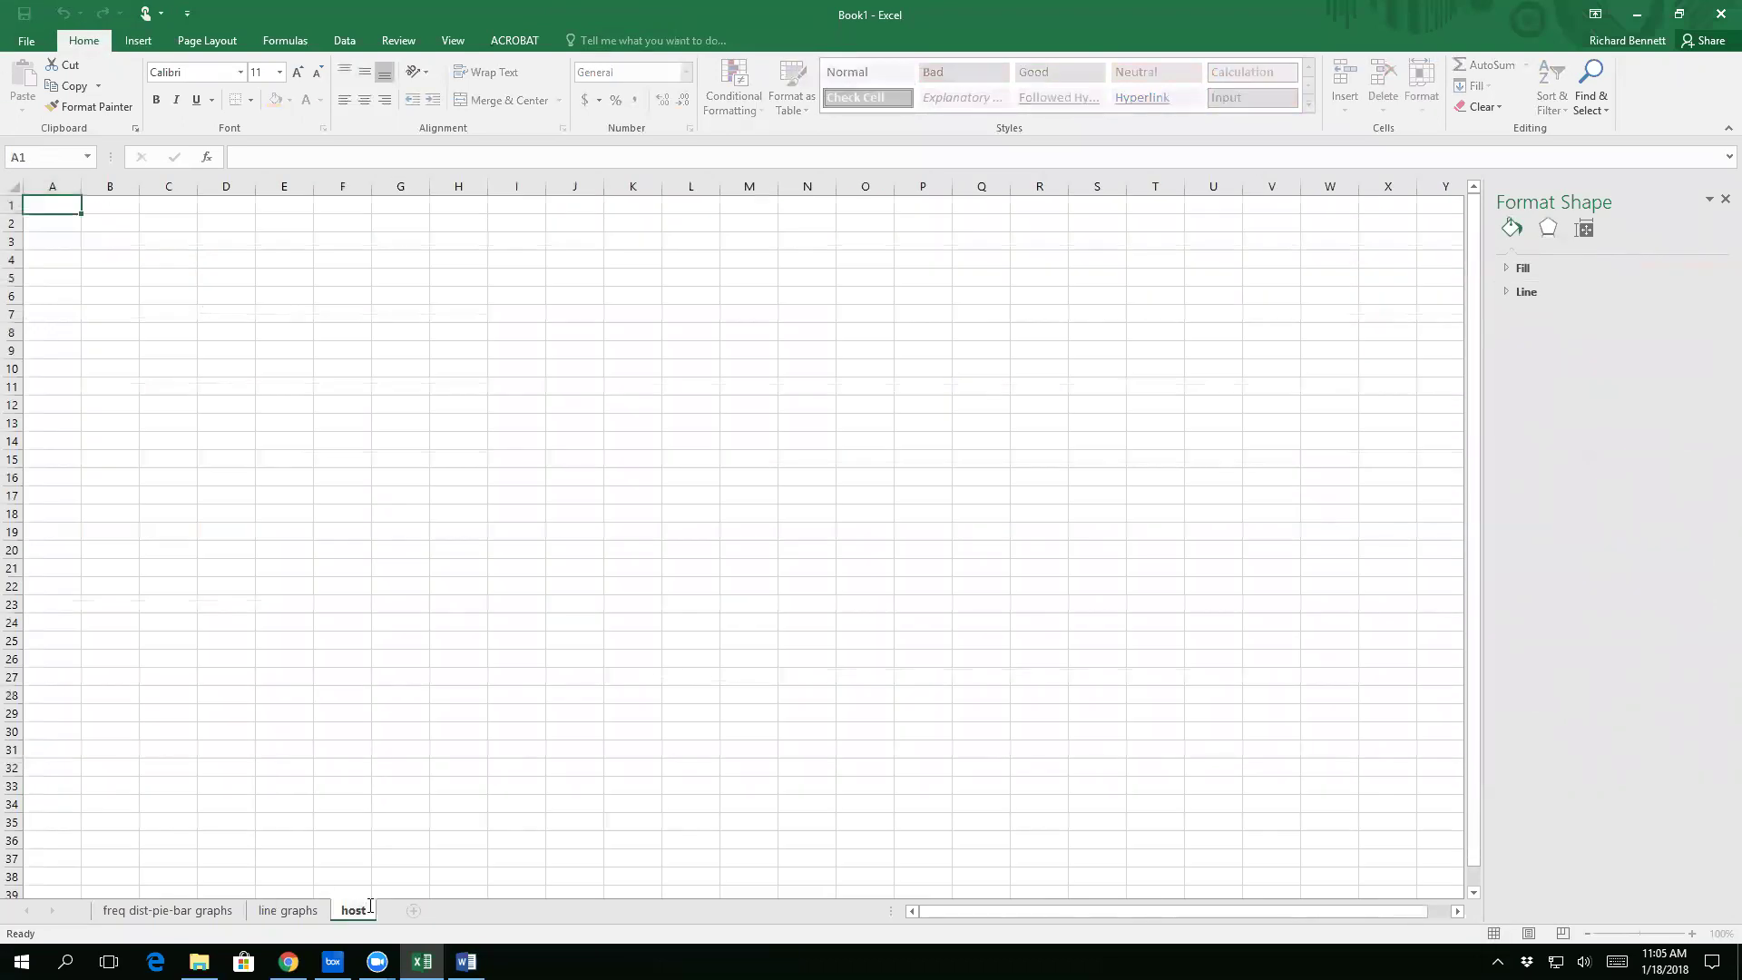
pyautogui.press('BackSpace')
pyautogui.press('BackSpace')
pyautogui.press('BackSpace')
pyautogui.press('BackSpace')
pyautogui.press('BackSpace')
pyautogui.press('BackSpace')
pyautogui.write('istogram')
pyautogui.press('Return')
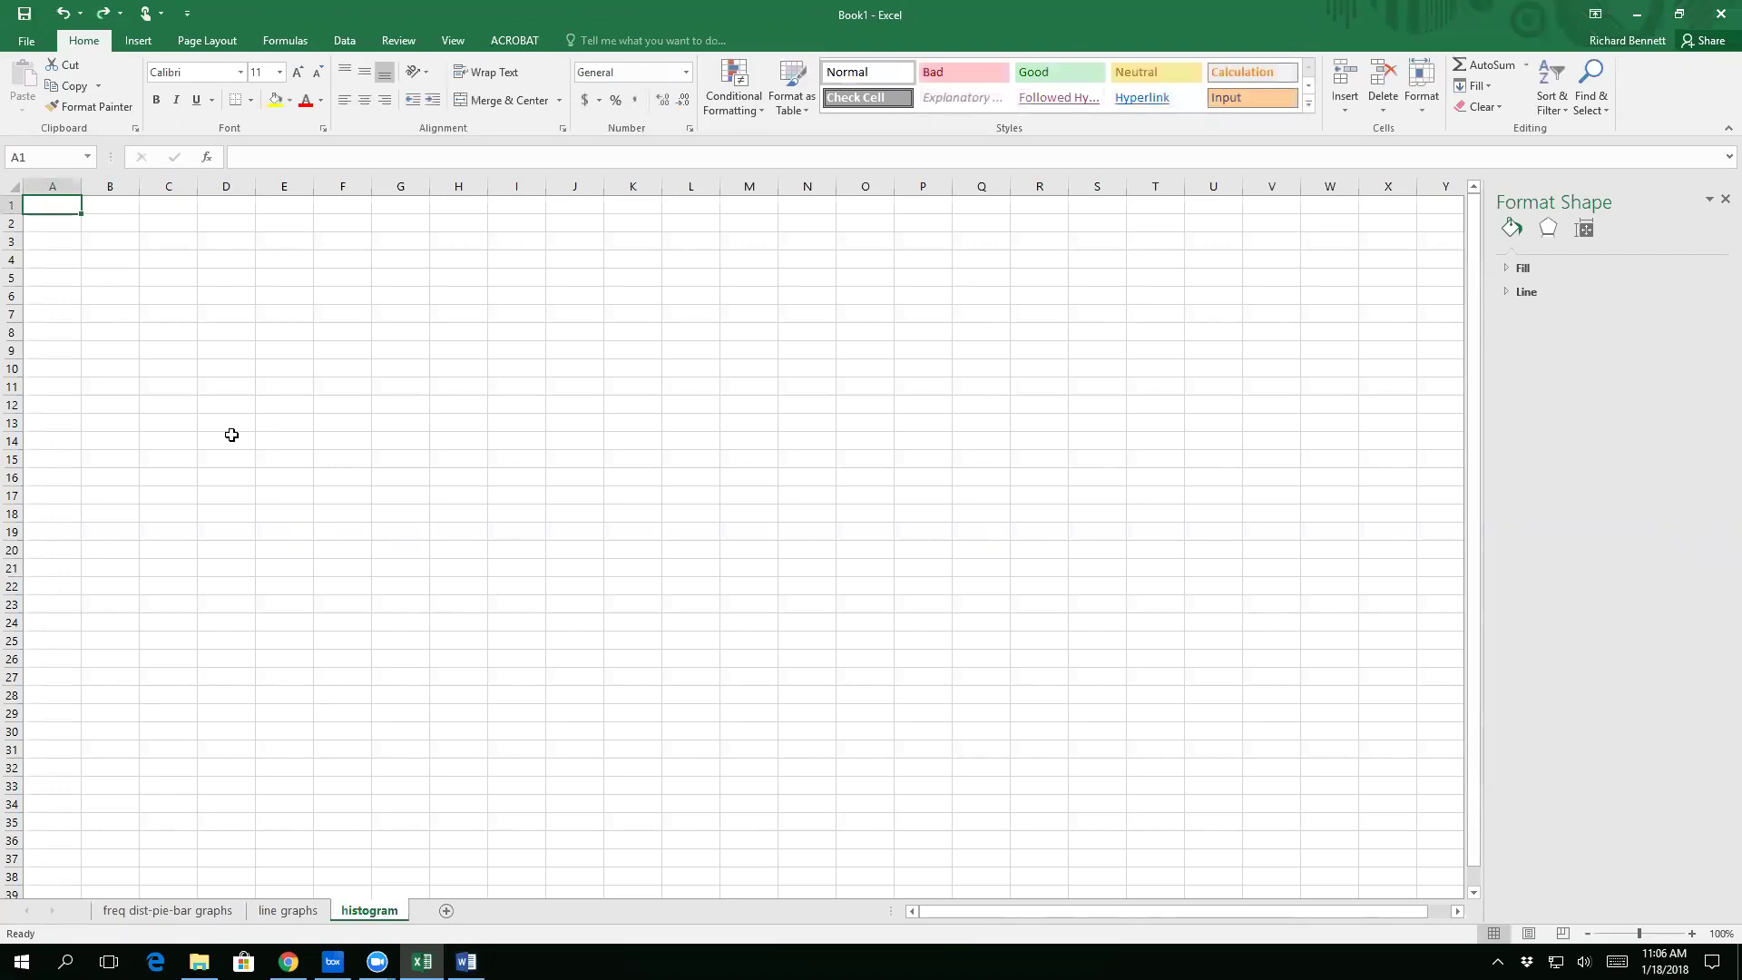
# Step: Enter the heading data in cell A1 of the histogram sheet
pyautogui.write('data')
pyautogui.press('Return')
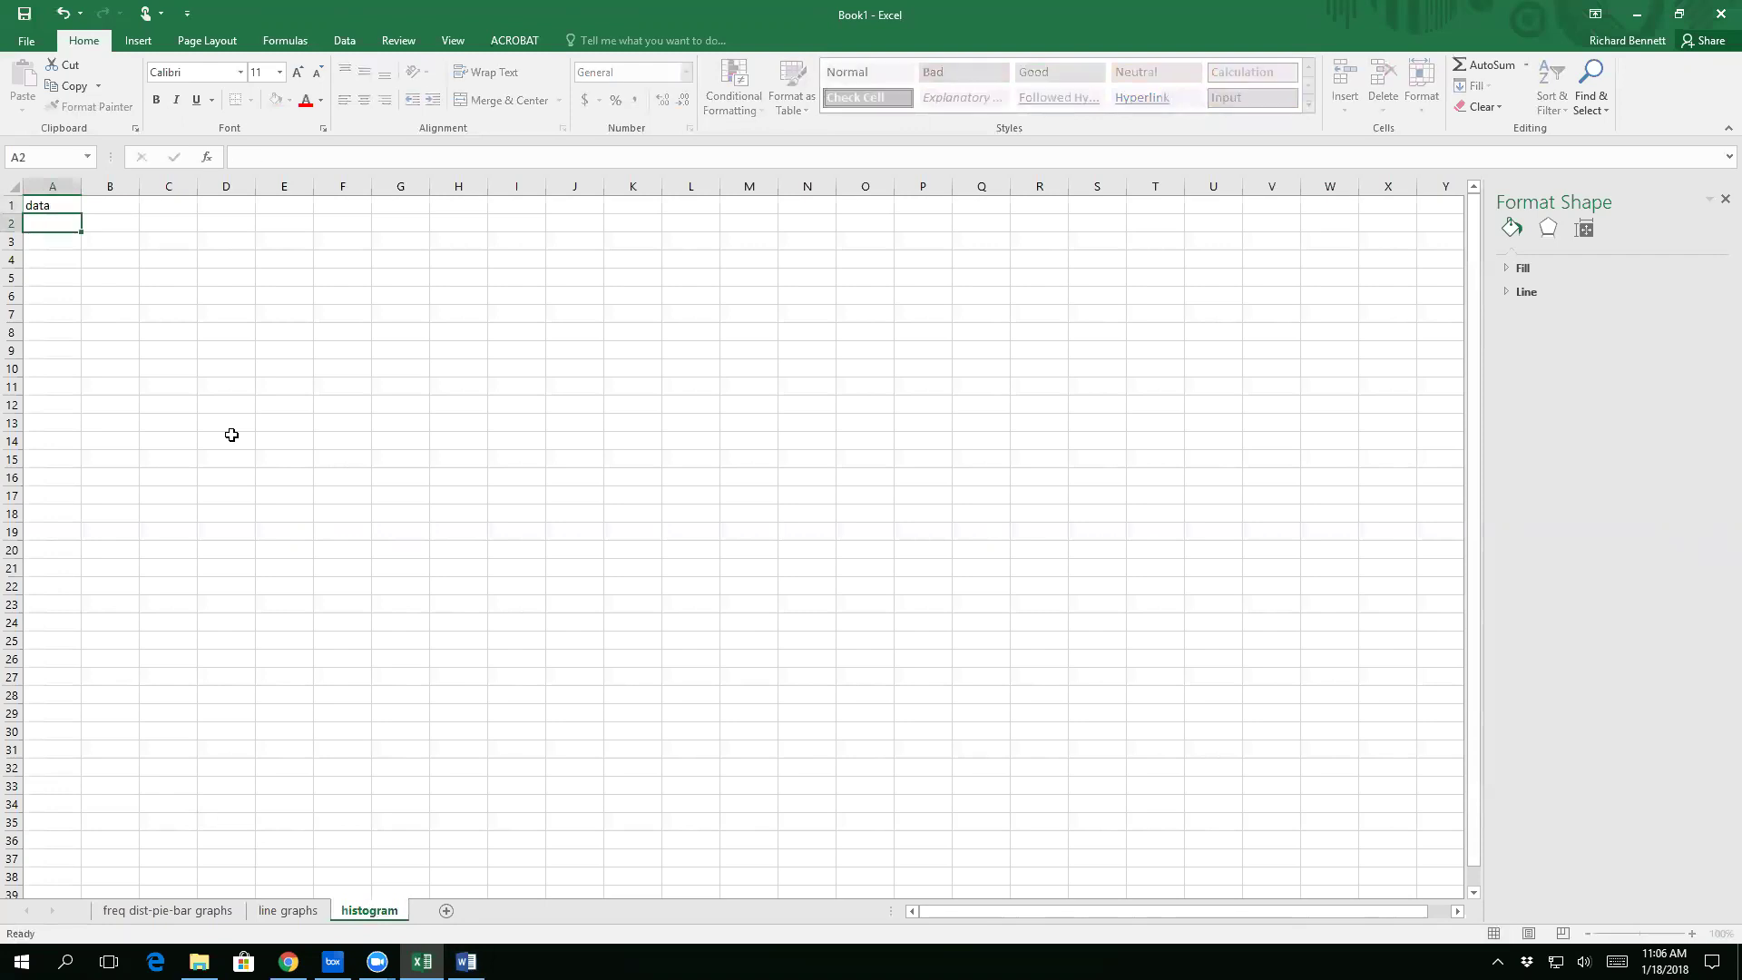
pyautogui.write('=')
pyautogui.press('Escape')
# Step: Zoom the sheet to 200% and enter =RANDBETWEEN(5,80) in A2 to generate a random whole number
pyautogui.click(1692, 933)
pyautogui.click(1692, 933)
pyautogui.click(1691, 934)
pyautogui.click(1691, 934)
pyautogui.click(1692, 934)
pyautogui.click(1692, 933)
pyautogui.click(1692, 934)
pyautogui.click(1692, 934)
pyautogui.click(1692, 934)
pyautogui.write('=')
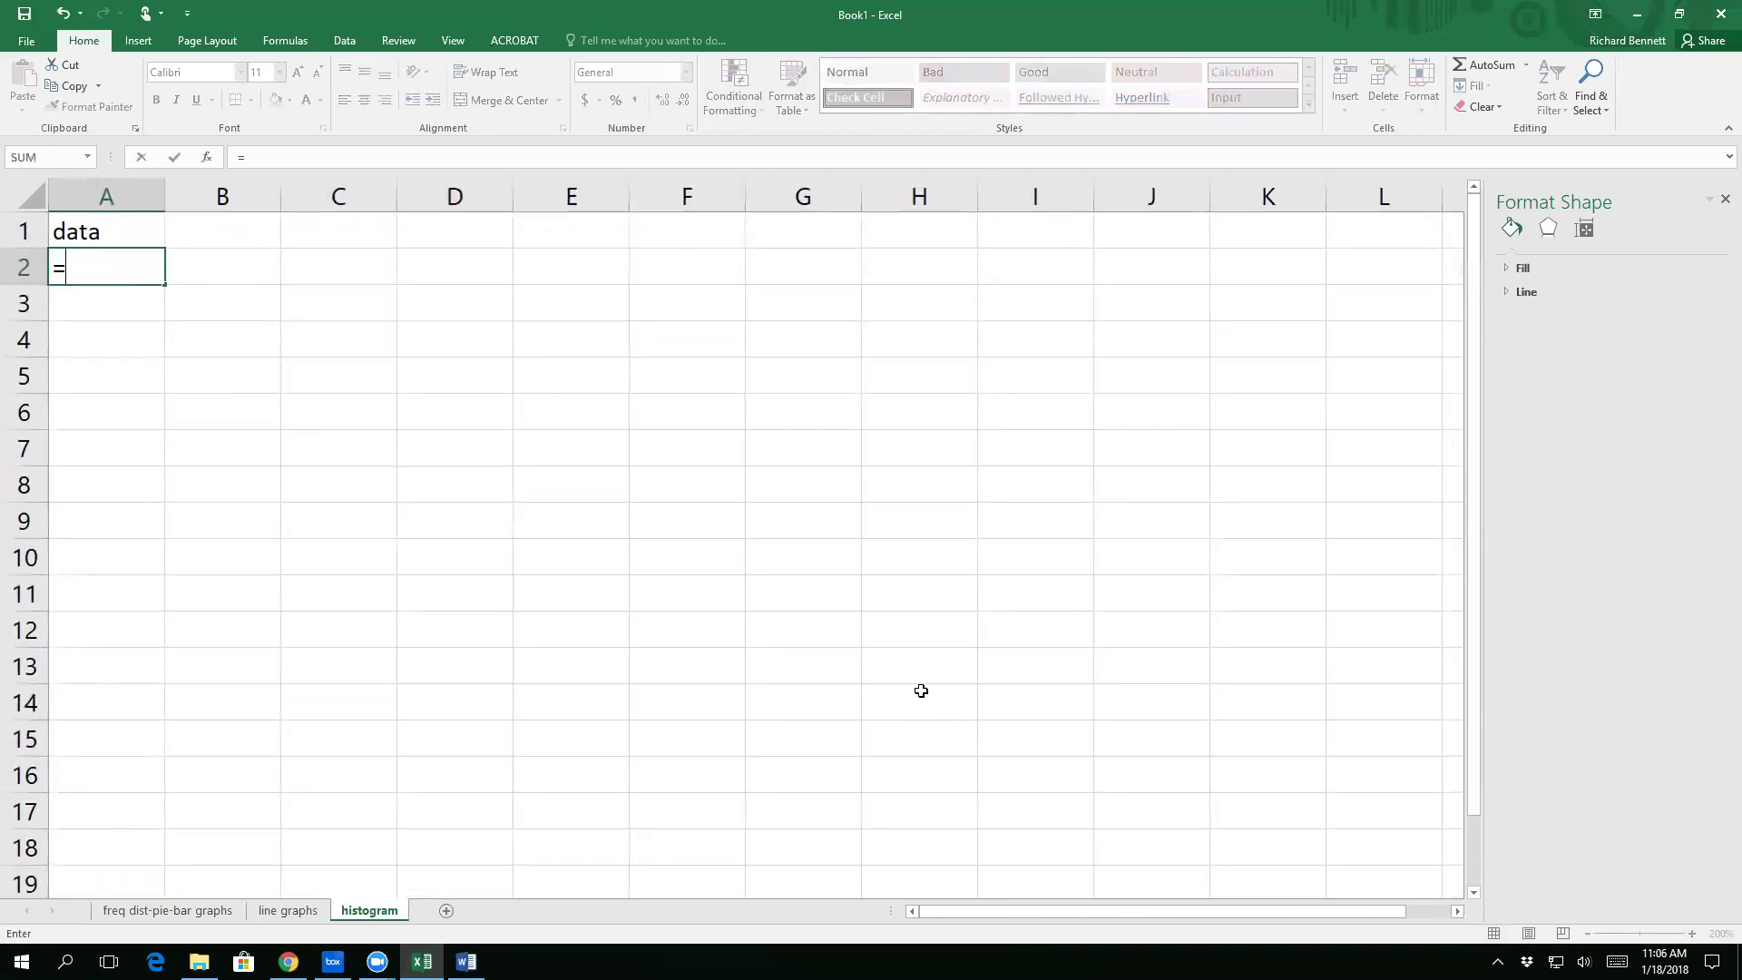
pyautogui.write('rand')
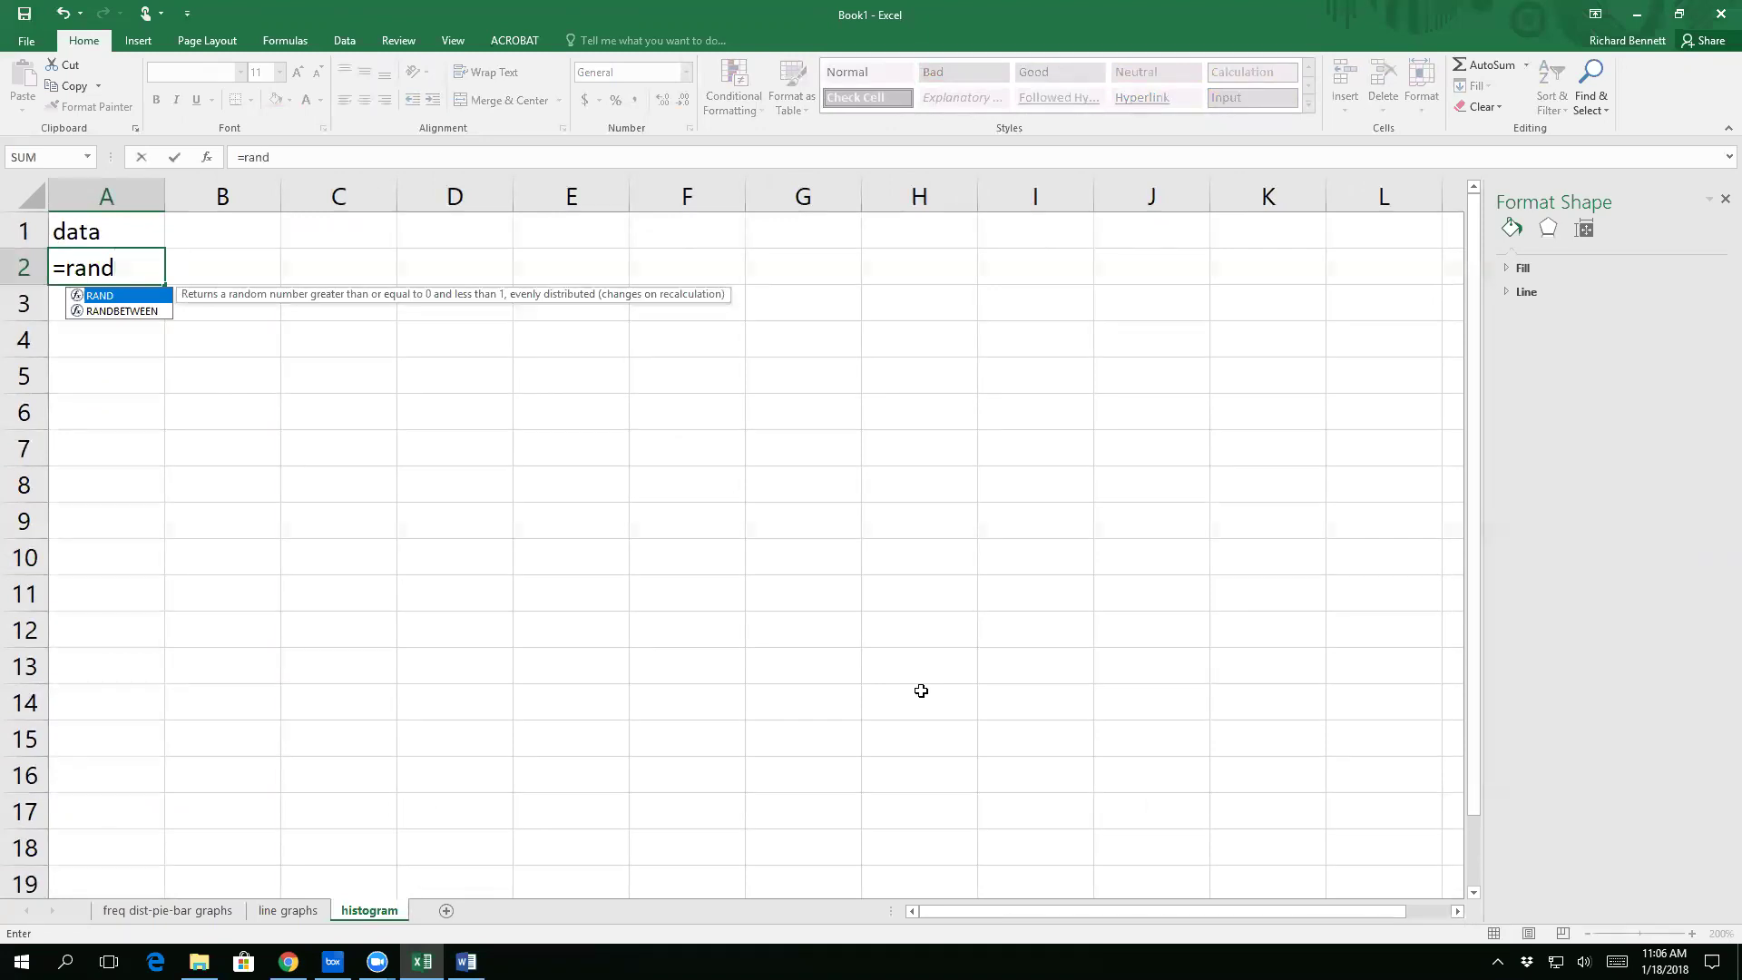
pyautogui.doubleClick(126, 313)
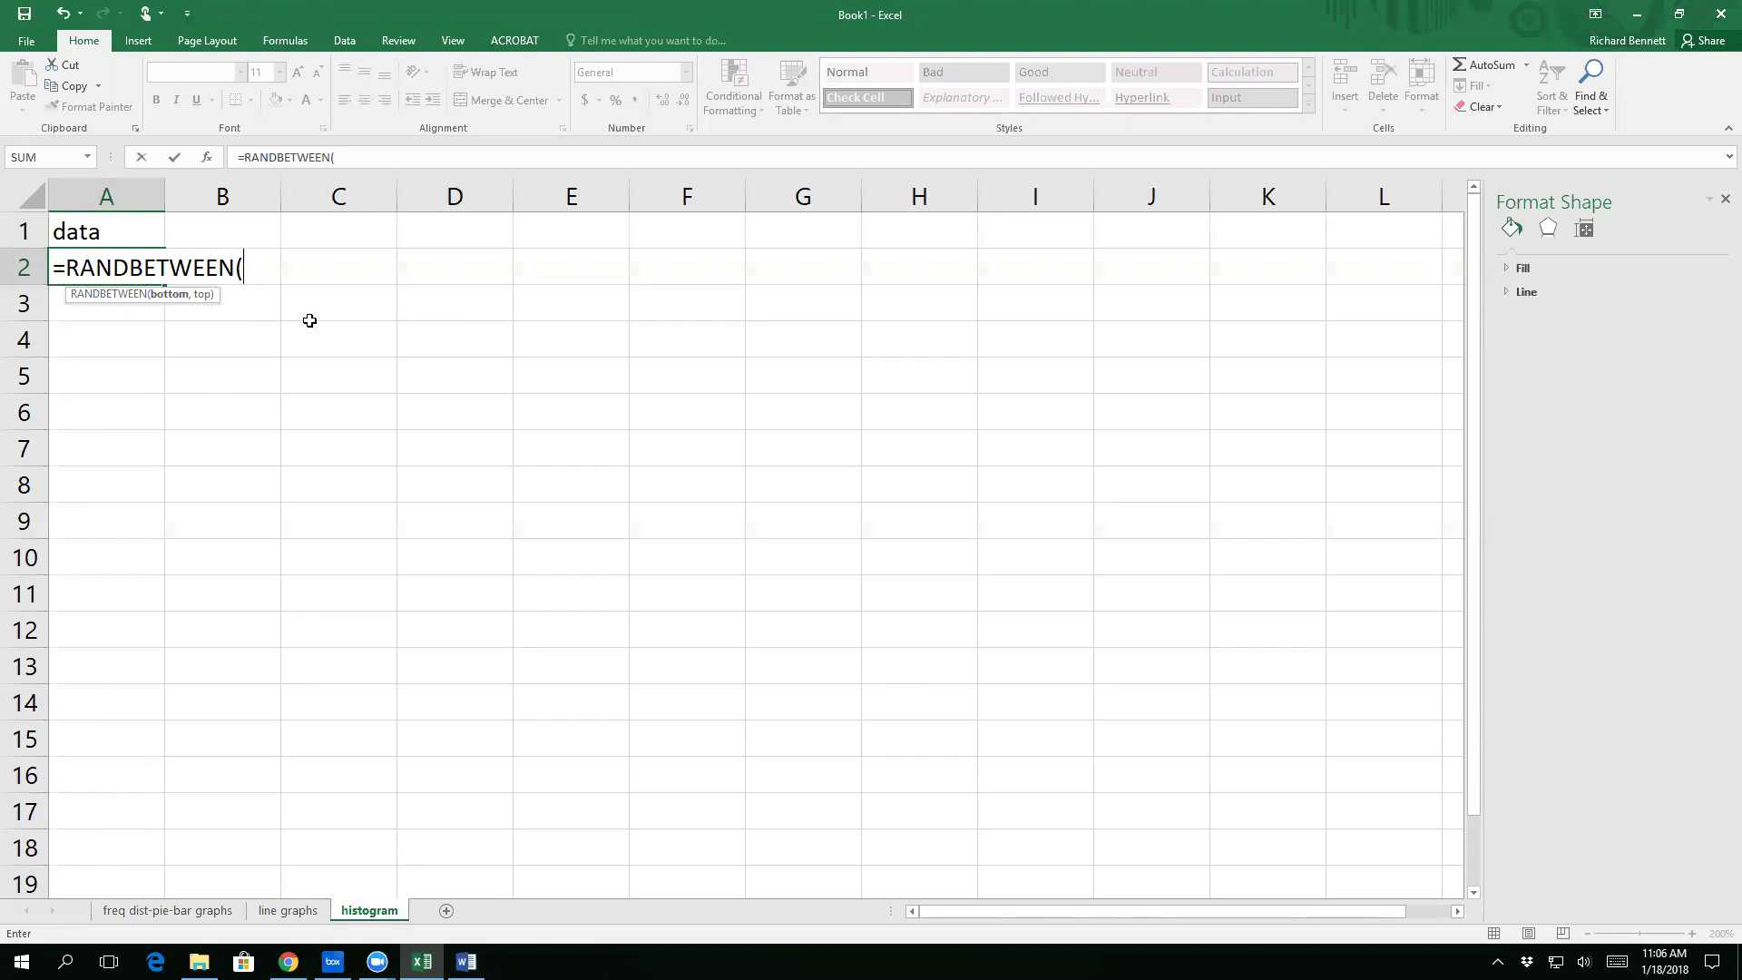
pyautogui.write('5,80)')
pyautogui.press('Return')
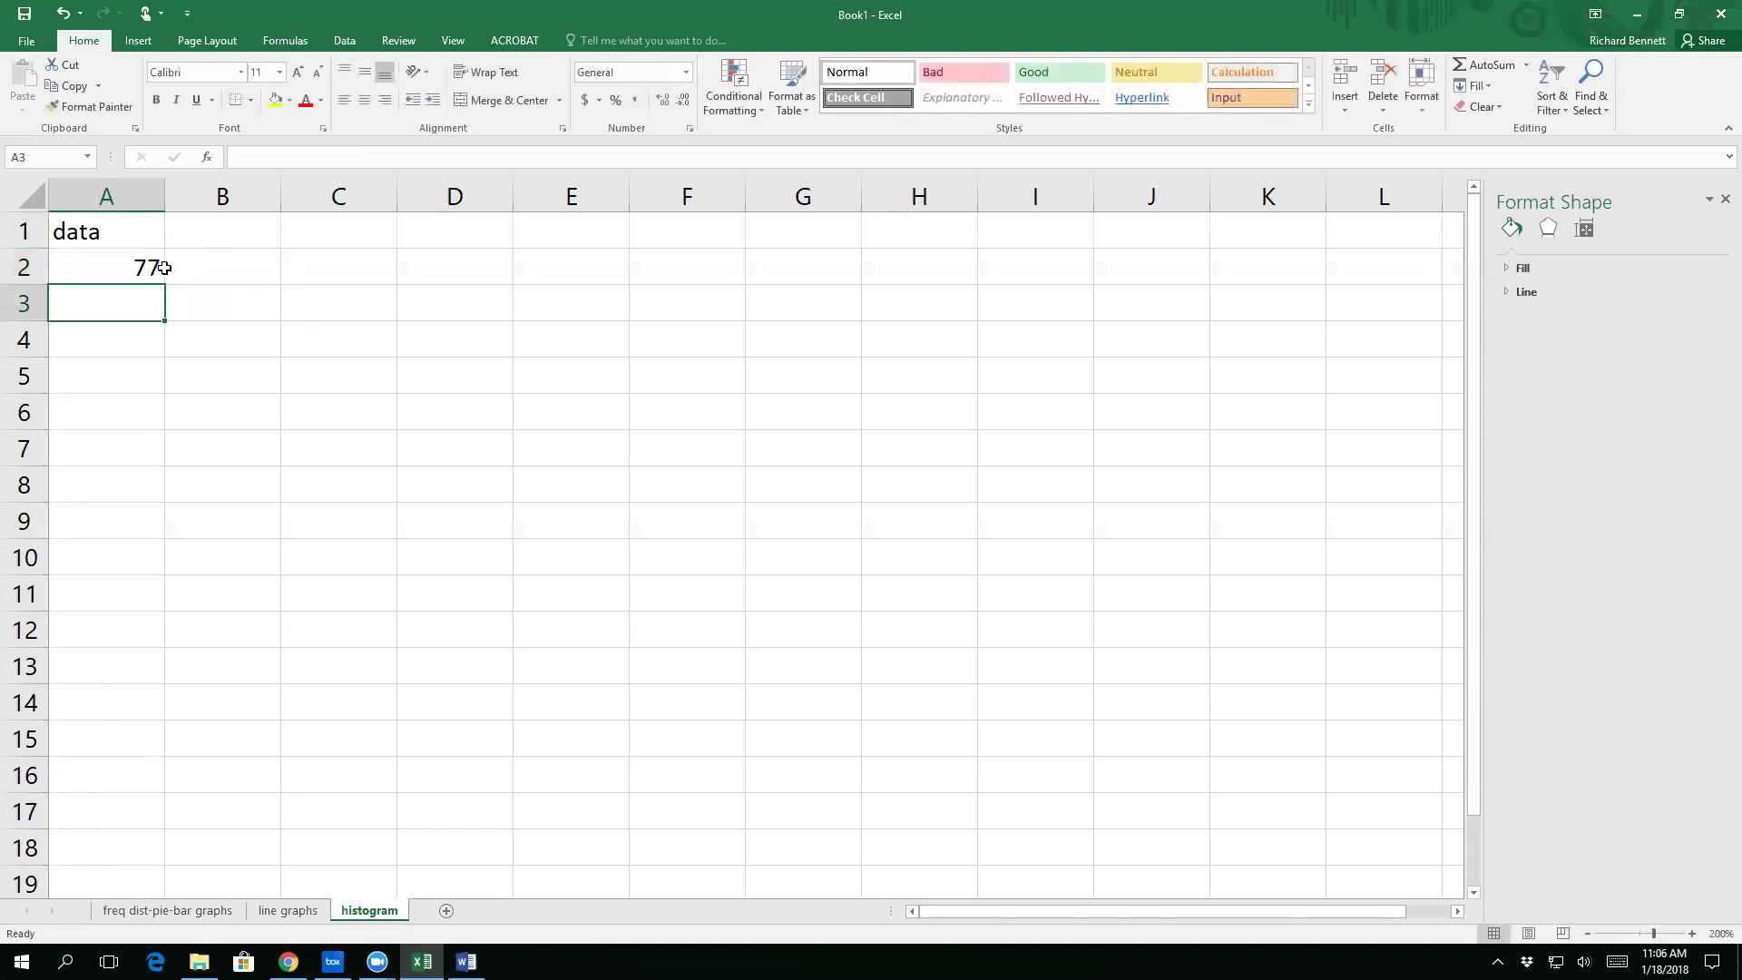
# Step: Fill the RANDBETWEEN formula from A2 down through A87
pyautogui.click(143, 268)
pyautogui.moveTo(161, 282); pyautogui.dragTo(163, 812)
pyautogui.scroll(20, 300, 595)
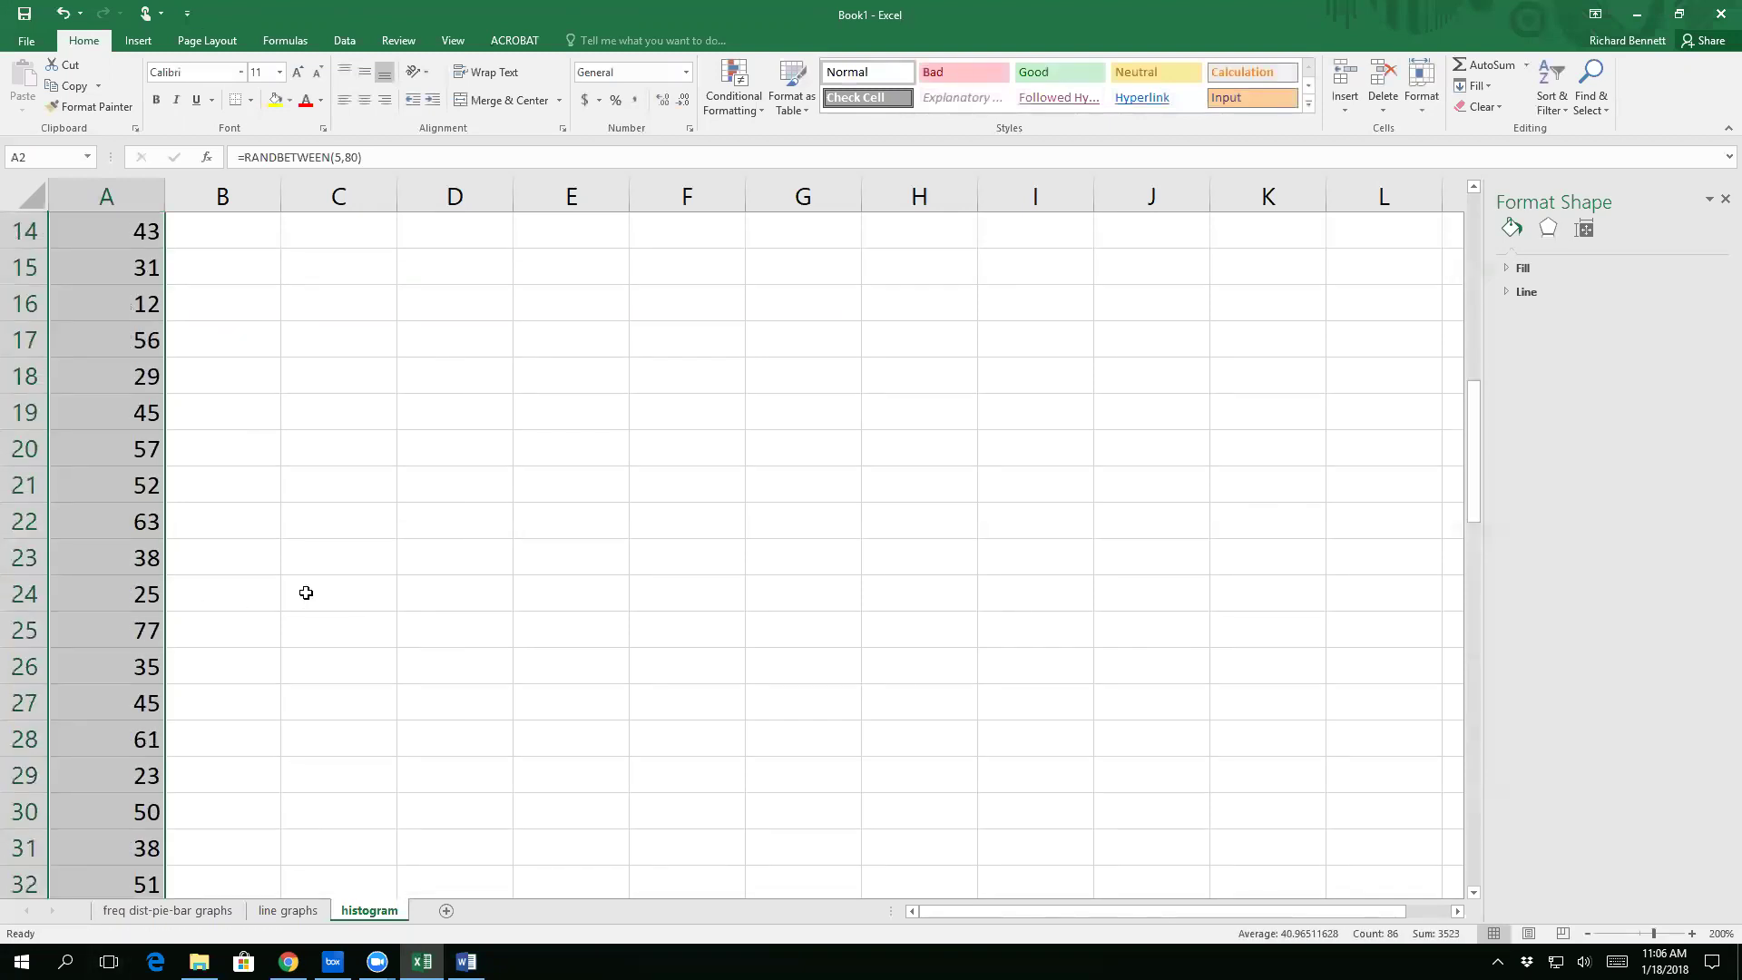
# Step: Enter the letter f in each cell of D3:D8 to force the random numbers in column A to recalculate
pyautogui.click(444, 288)
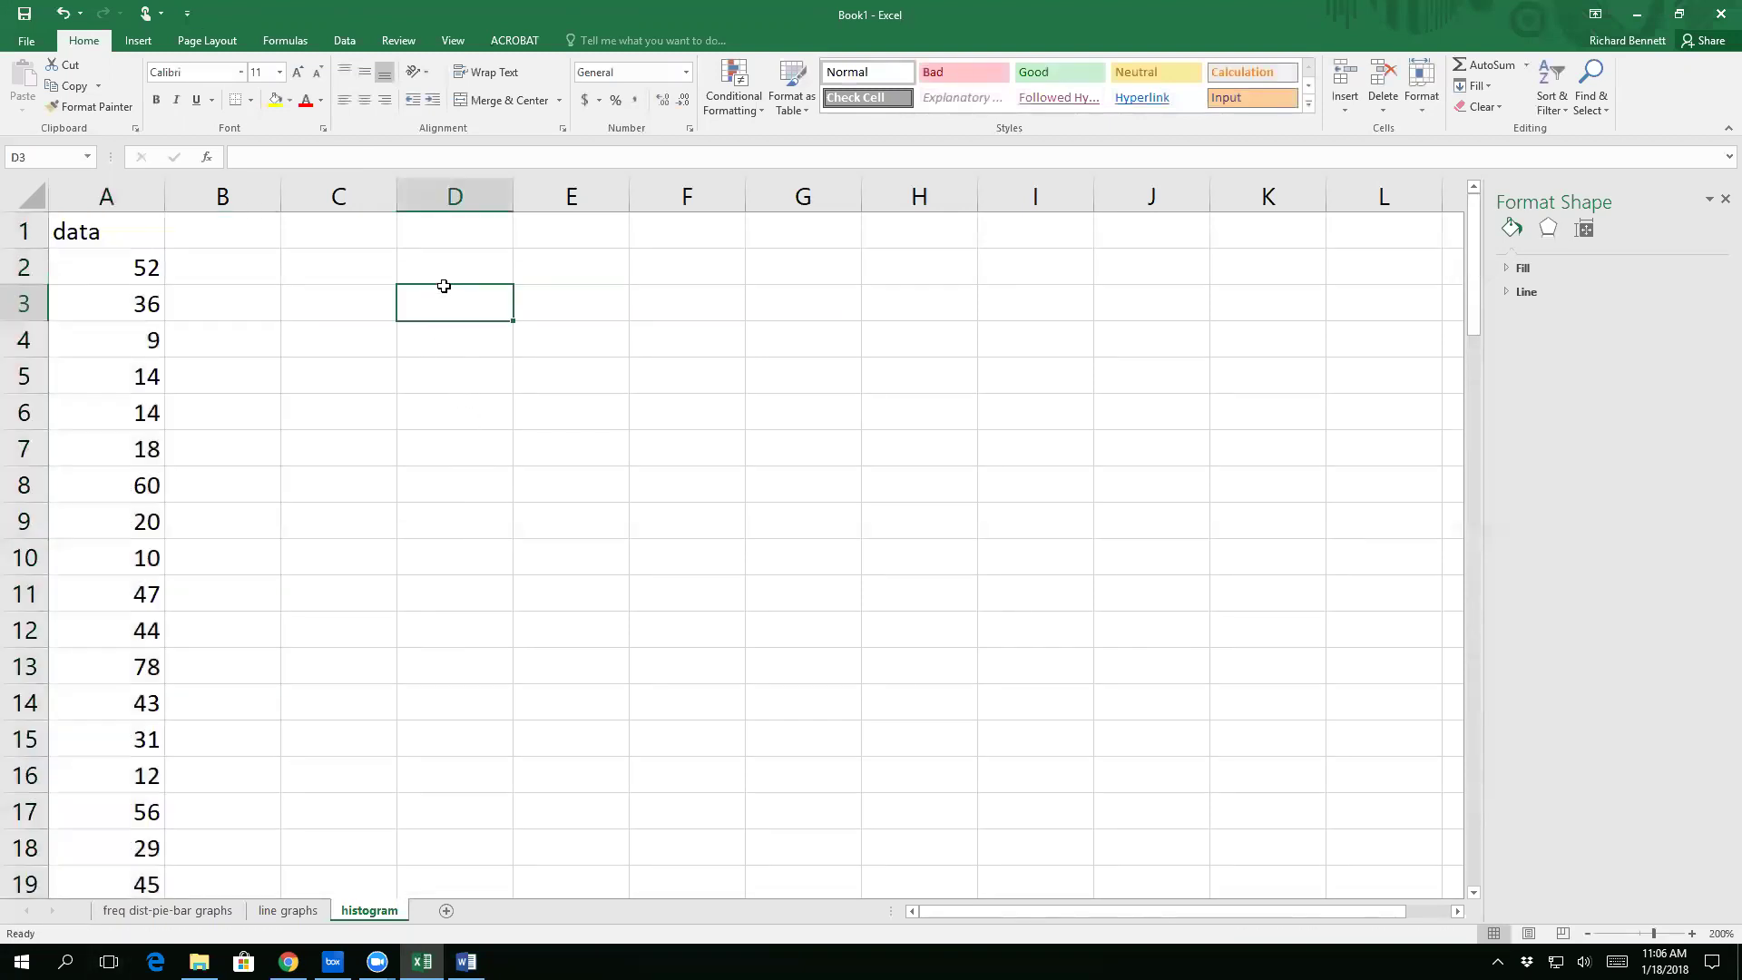
pyautogui.write('f')
pyautogui.press('Return')
pyautogui.write('f')
pyautogui.press('Return')
pyautogui.write('f')
pyautogui.press('Return')
pyautogui.write('f')
pyautogui.press('Return')
pyautogui.write('f')
pyautogui.press('Return')
pyautogui.write('f')
pyautogui.press('Return')
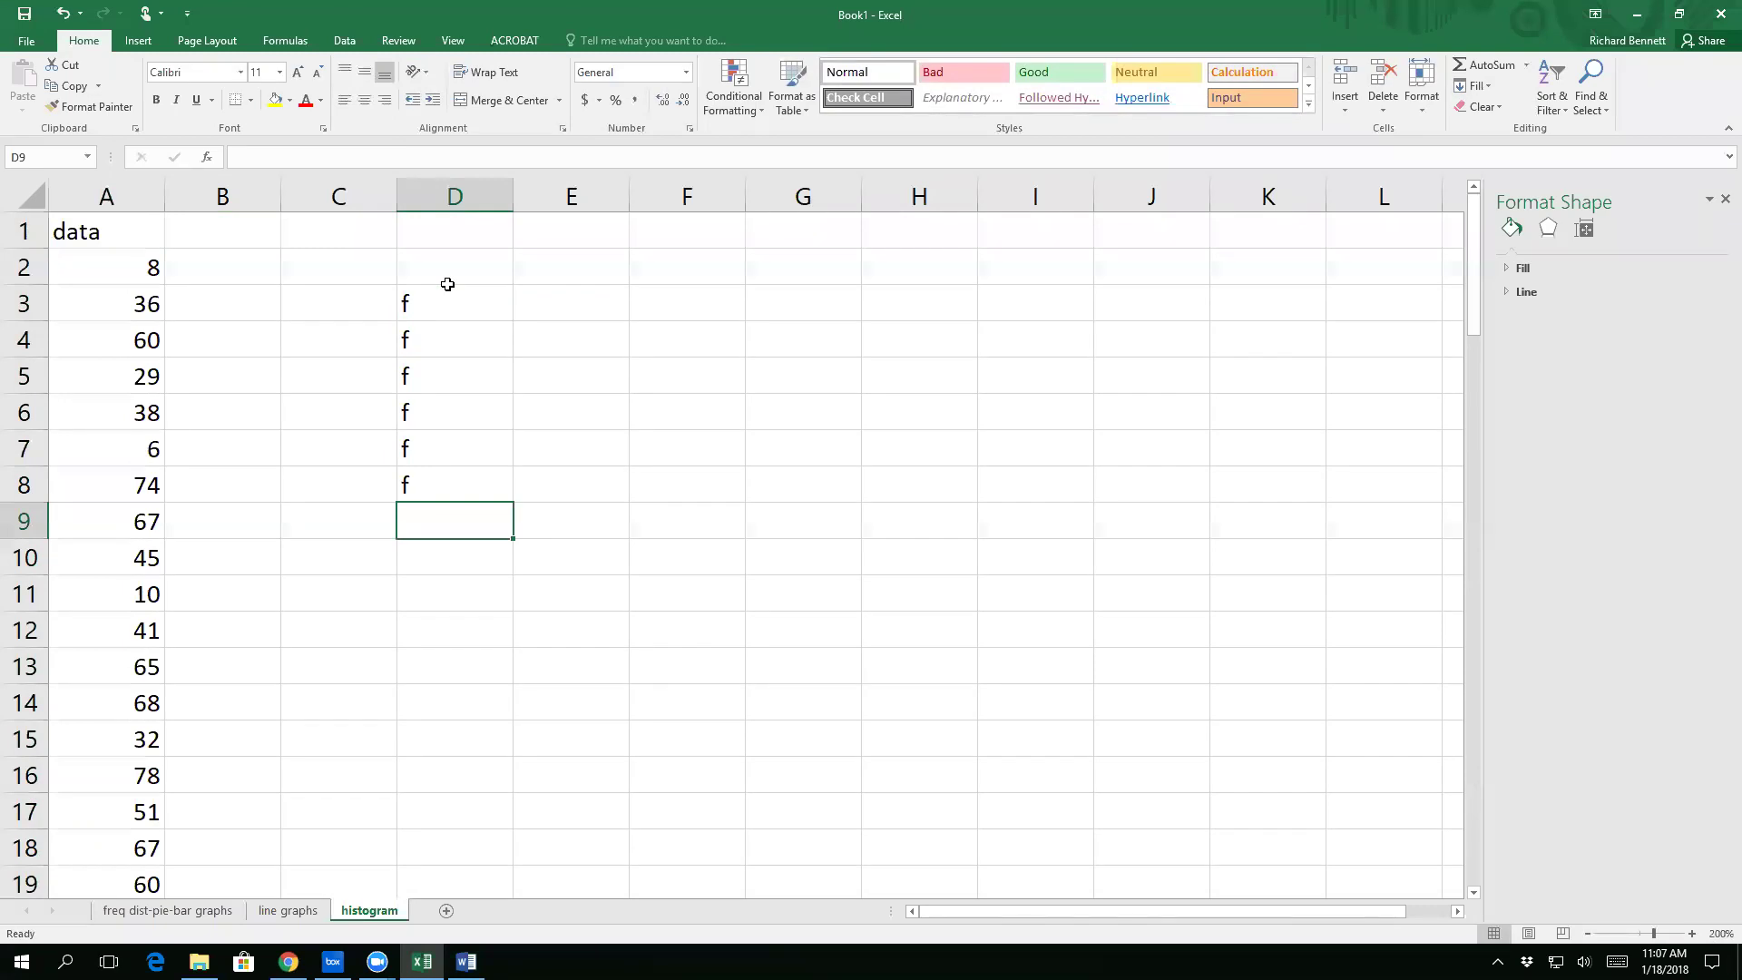
# Step: Replace the RANDBETWEEN formulas in column A with fixed values by copying the column and pasting it over itself as values
pyautogui.click(113, 190)
pyautogui.rightClick(112, 189)
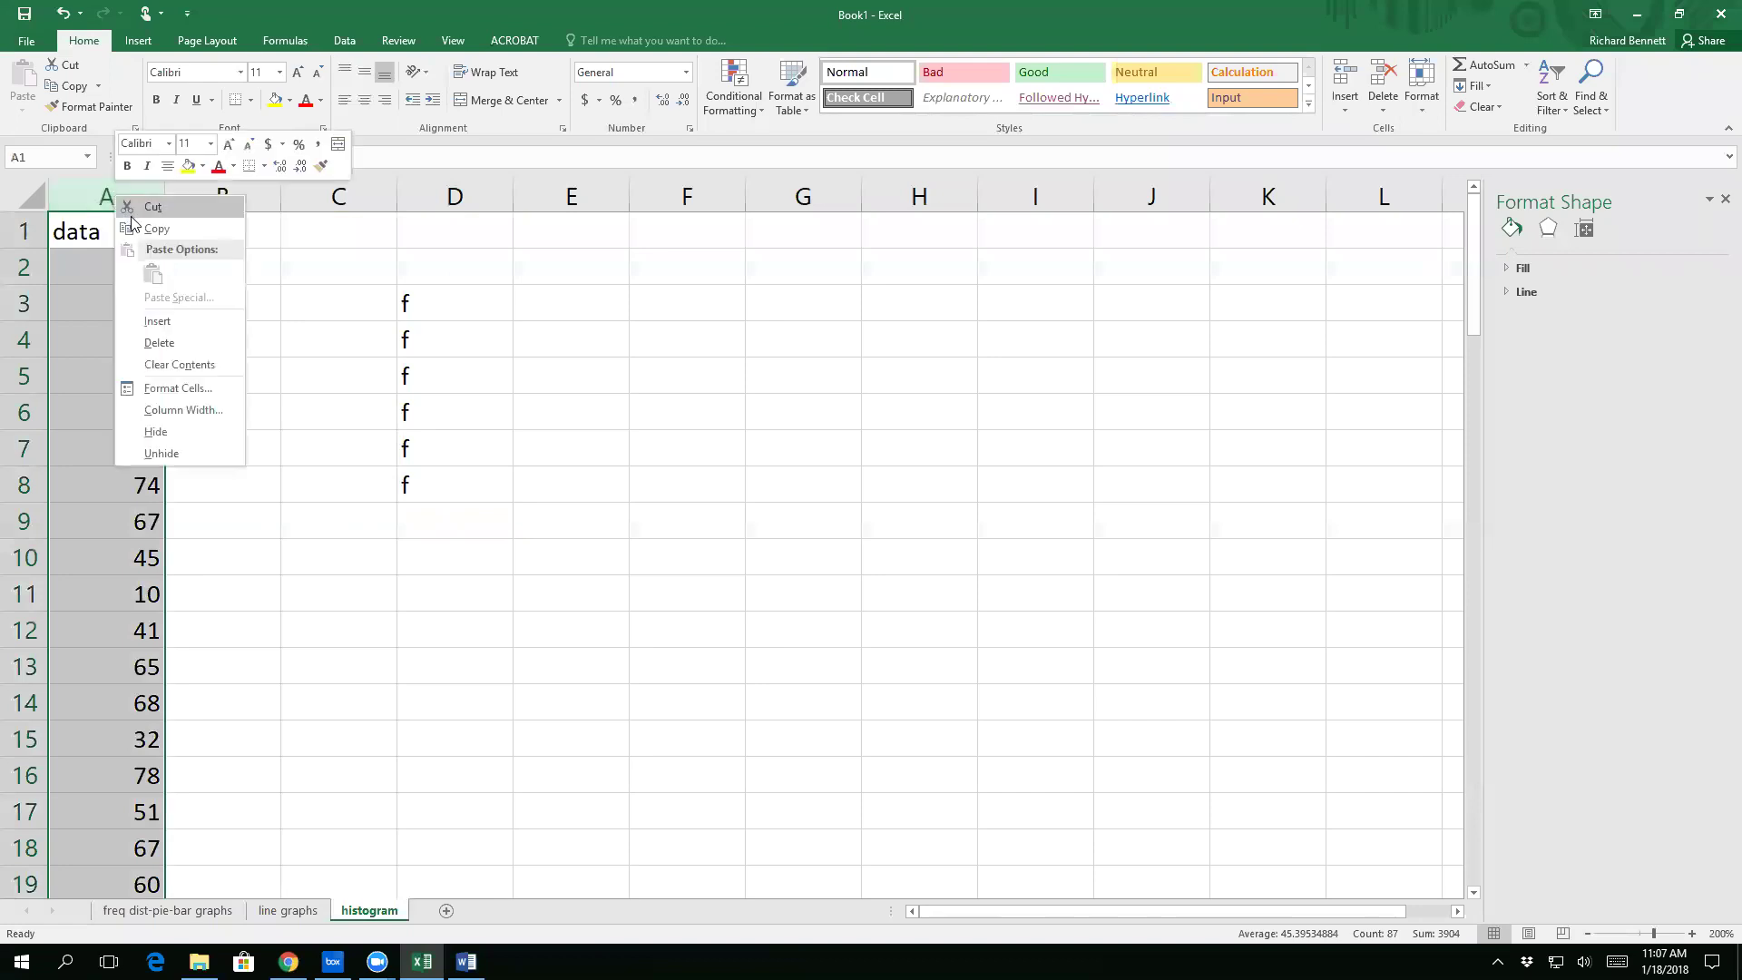
pyautogui.click(141, 230)
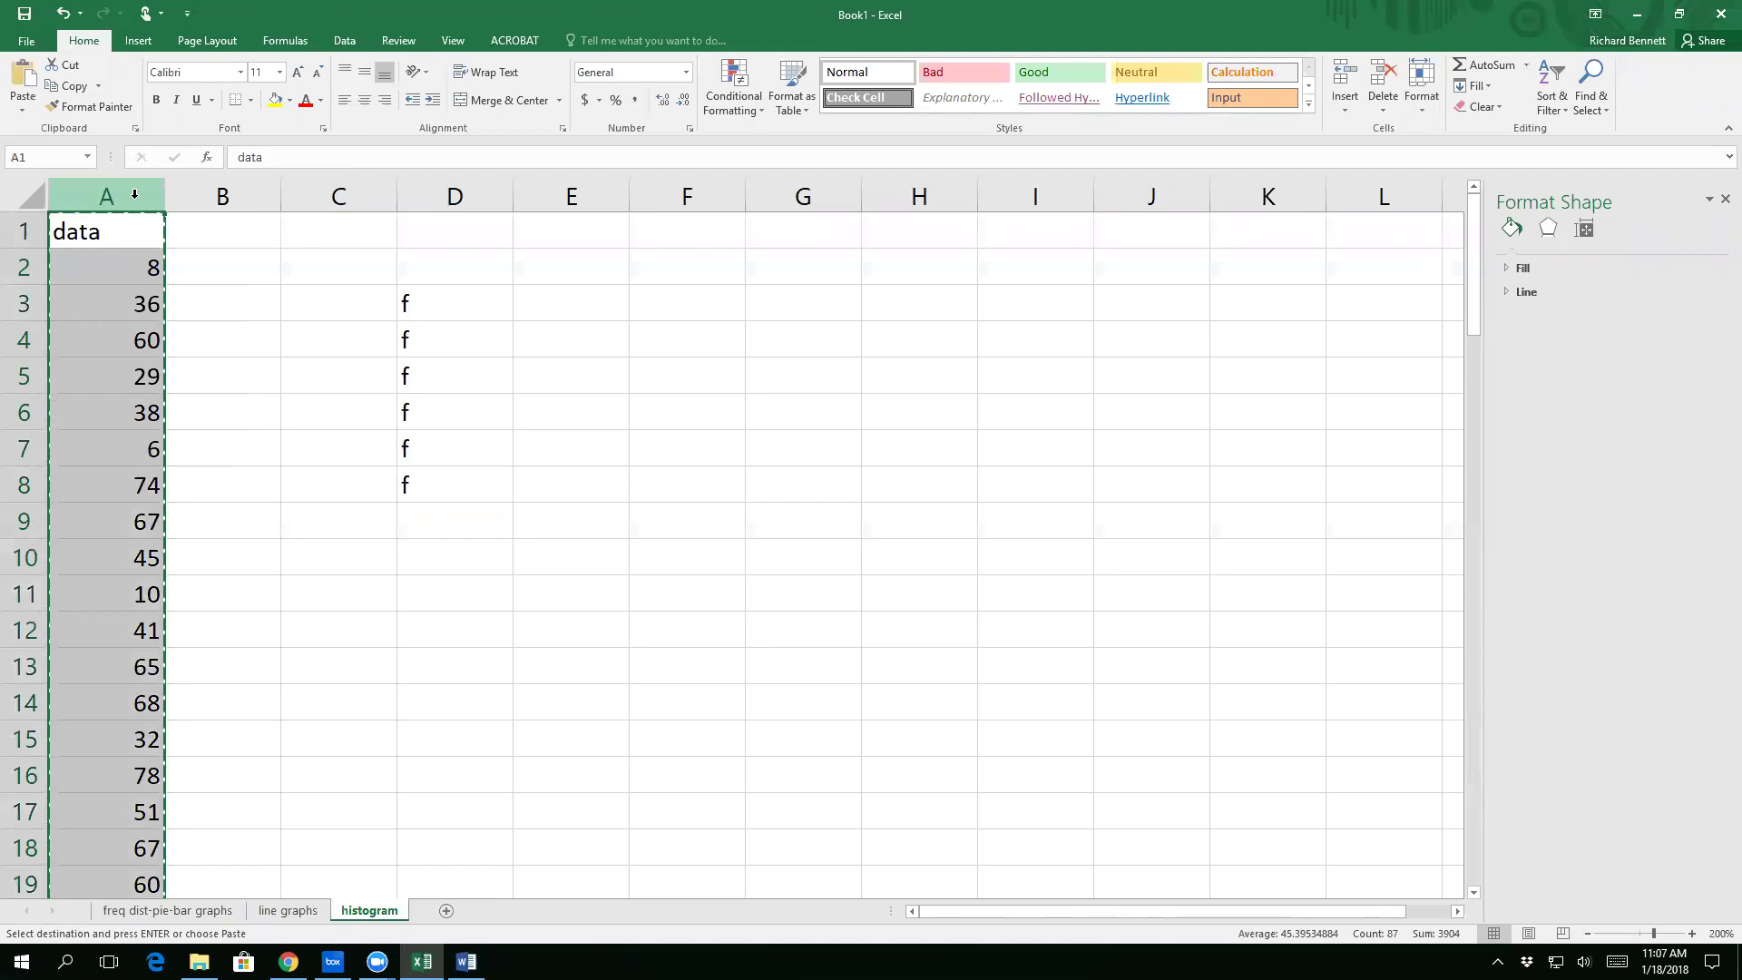
pyautogui.rightClick(135, 201)
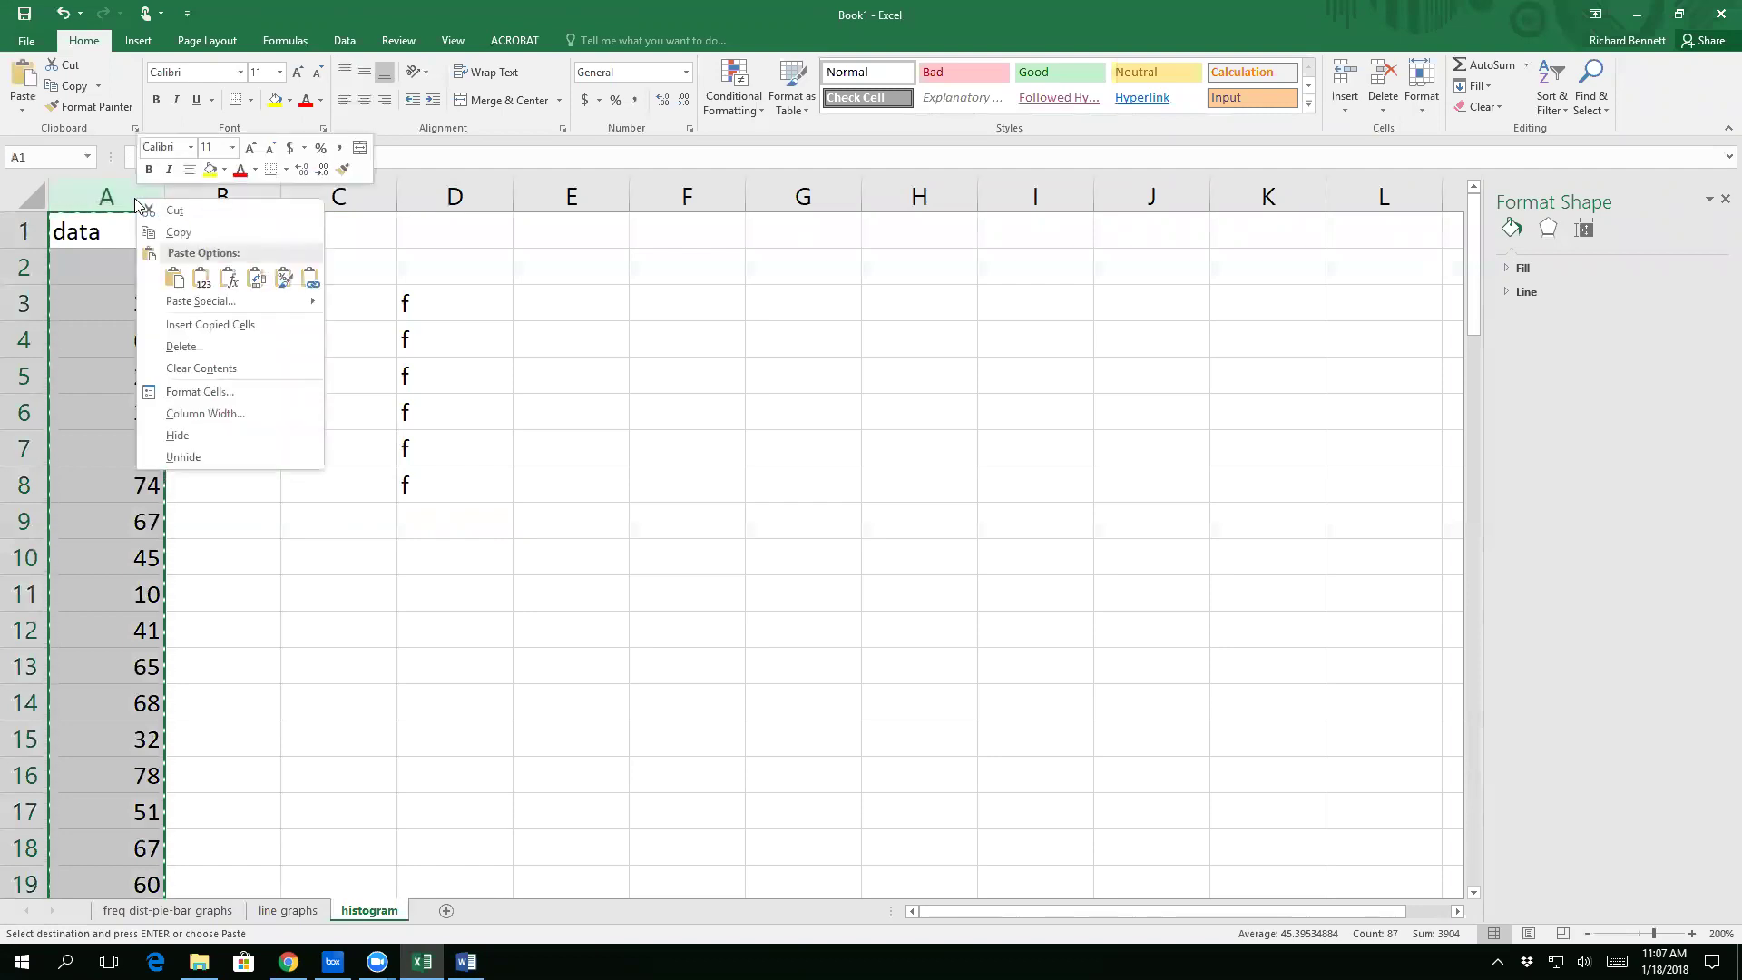
pyautogui.click(200, 278)
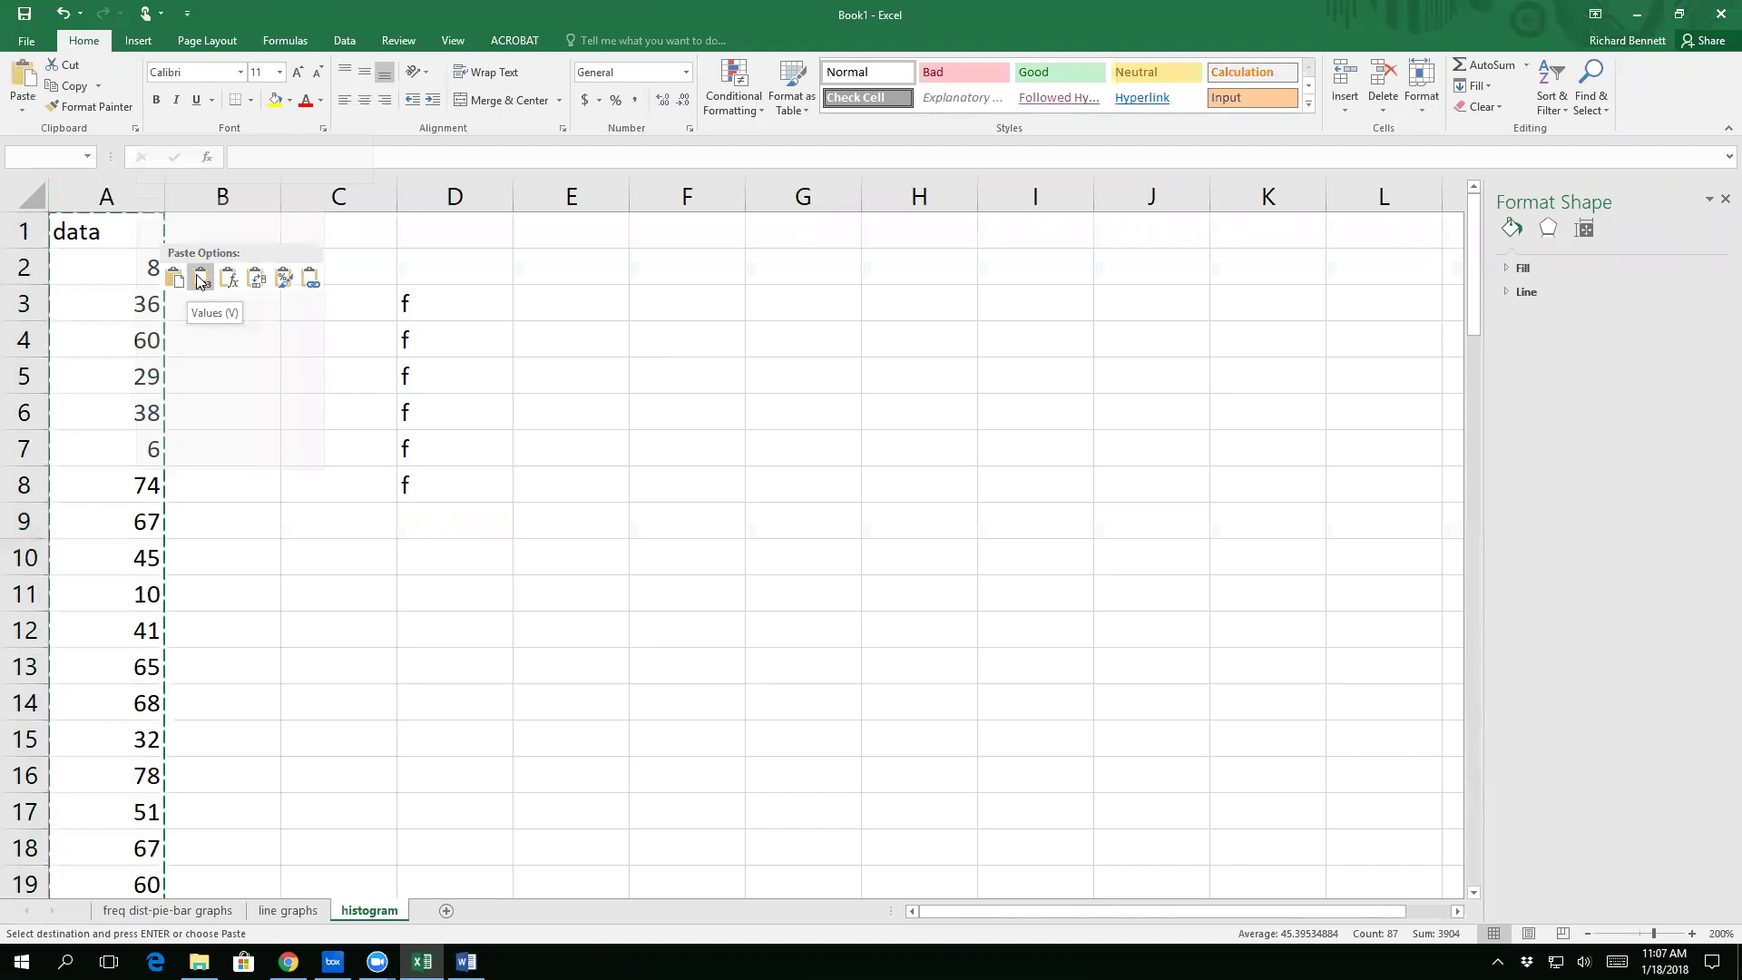
# Step: Clear the f entries from cells D3:D8
pyautogui.moveTo(423, 302); pyautogui.dragTo(420, 500)
pyautogui.press('Delete')
pyautogui.press('Return')
pyautogui.press('Return')
pyautogui.press('Return')
pyautogui.press('Return')
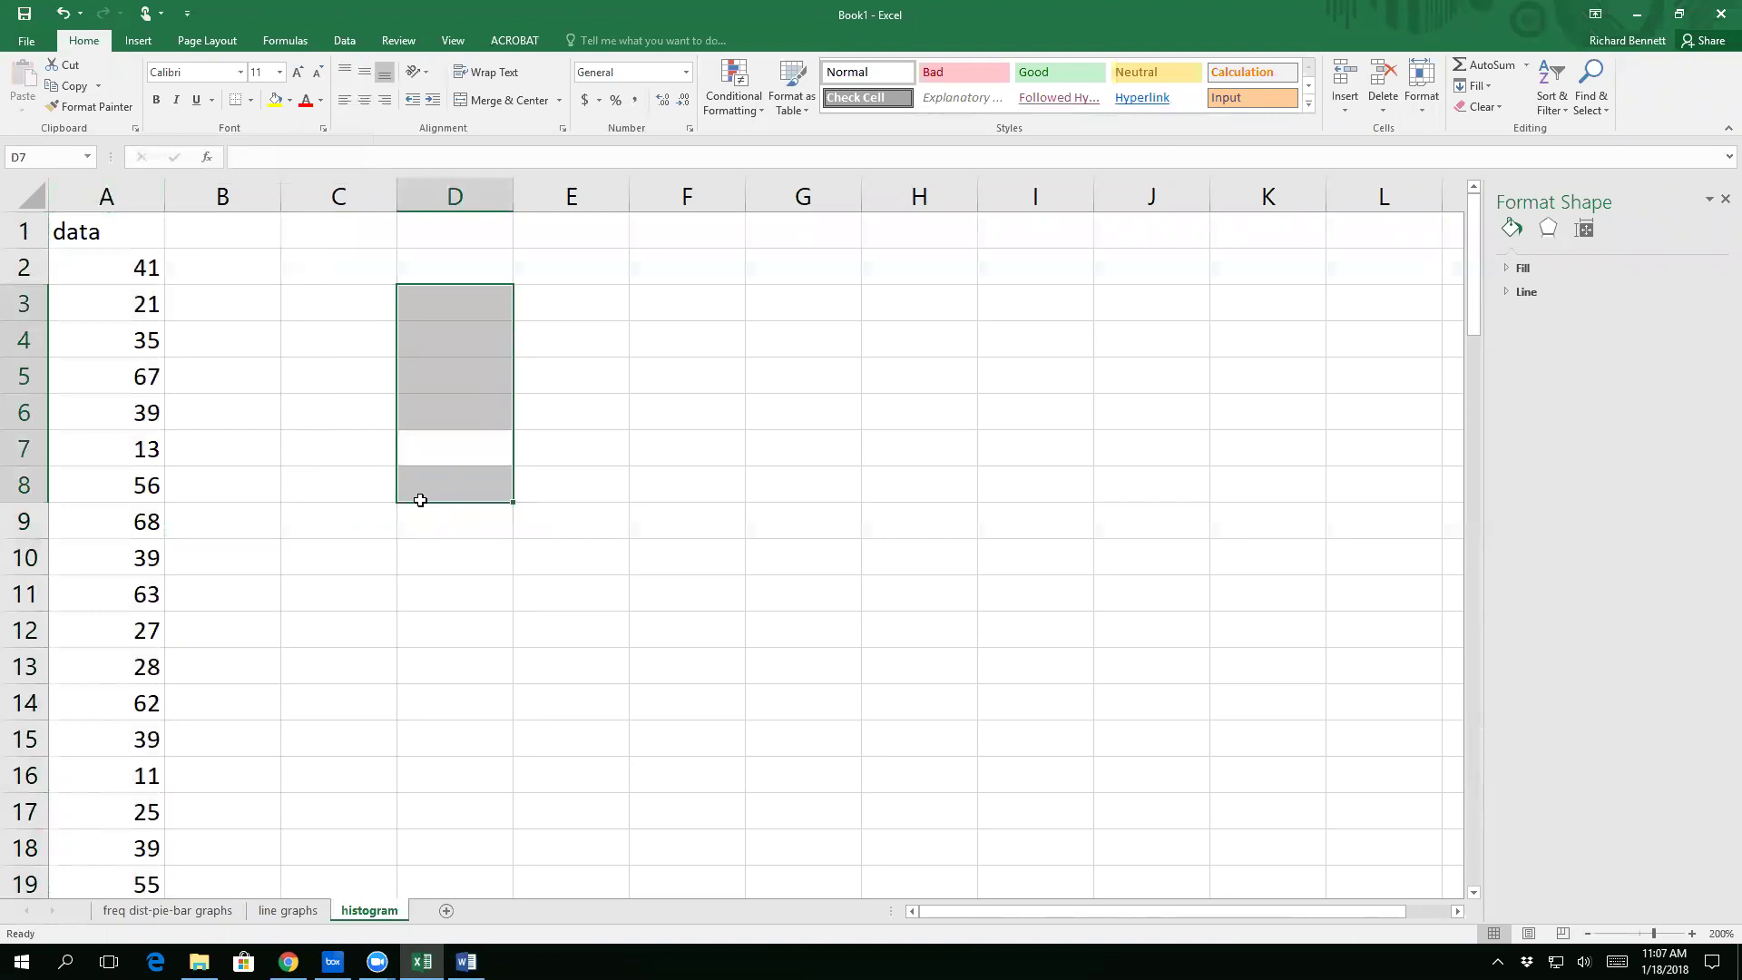
pyautogui.click(234, 381)
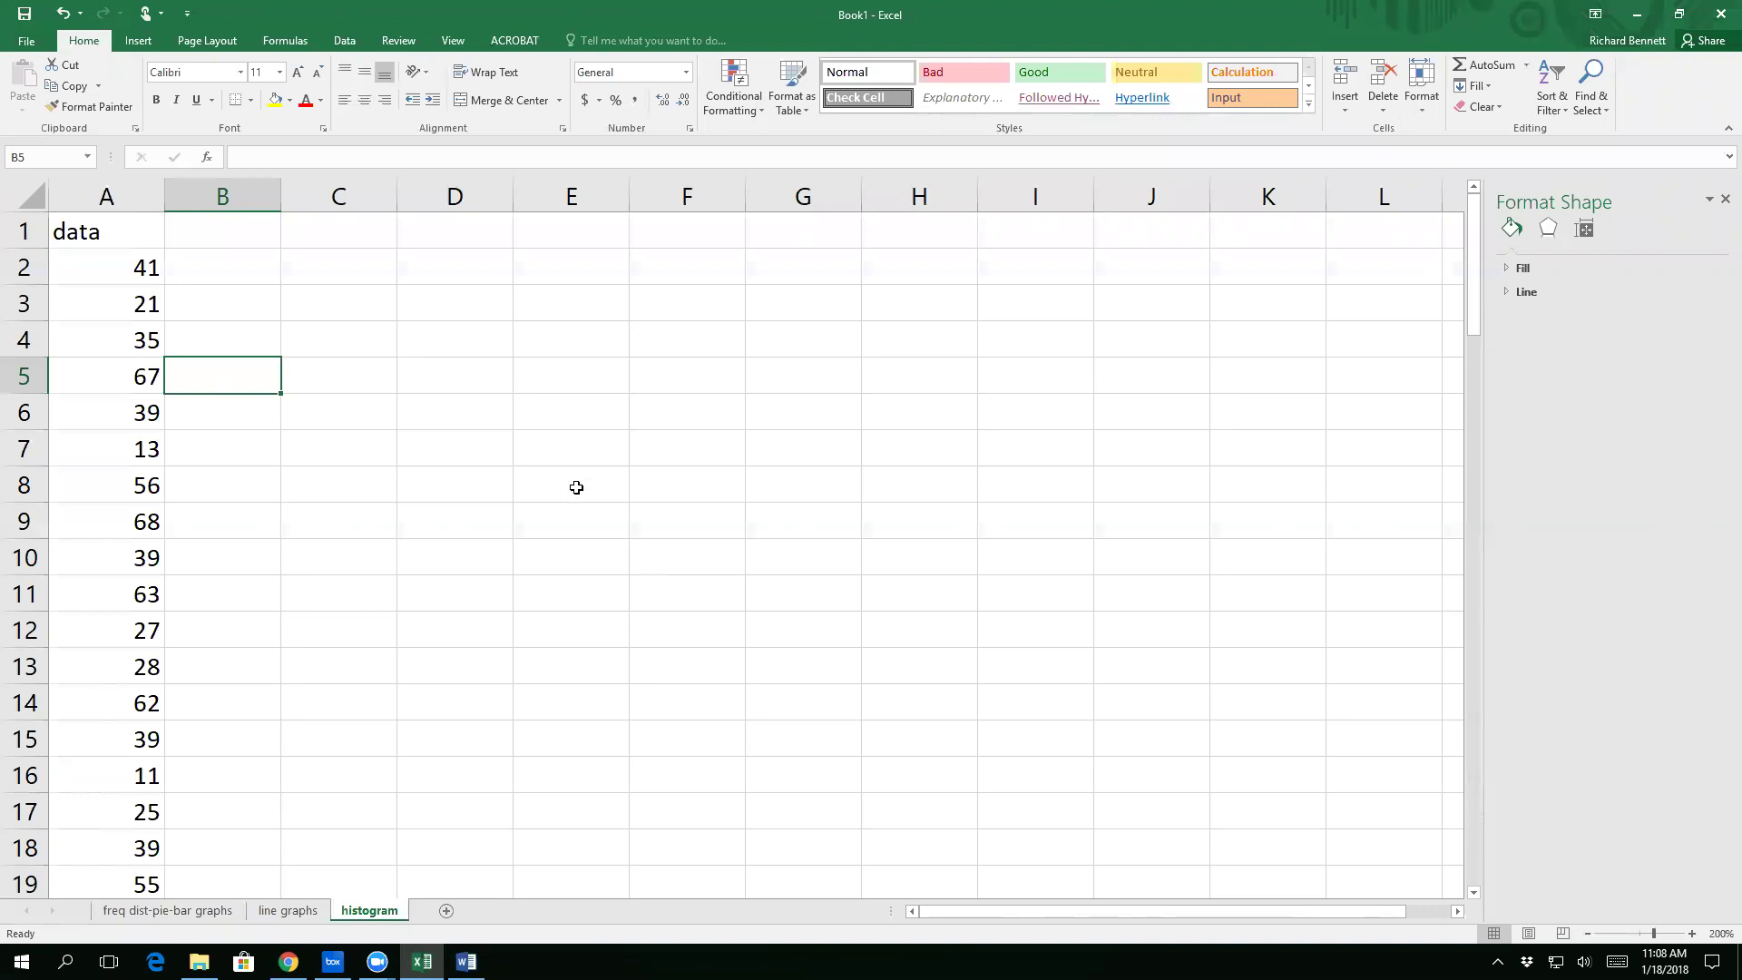
# Step: Sort the numbers under the data heading in column A from smallest to largest
pyautogui.click(360, 275)
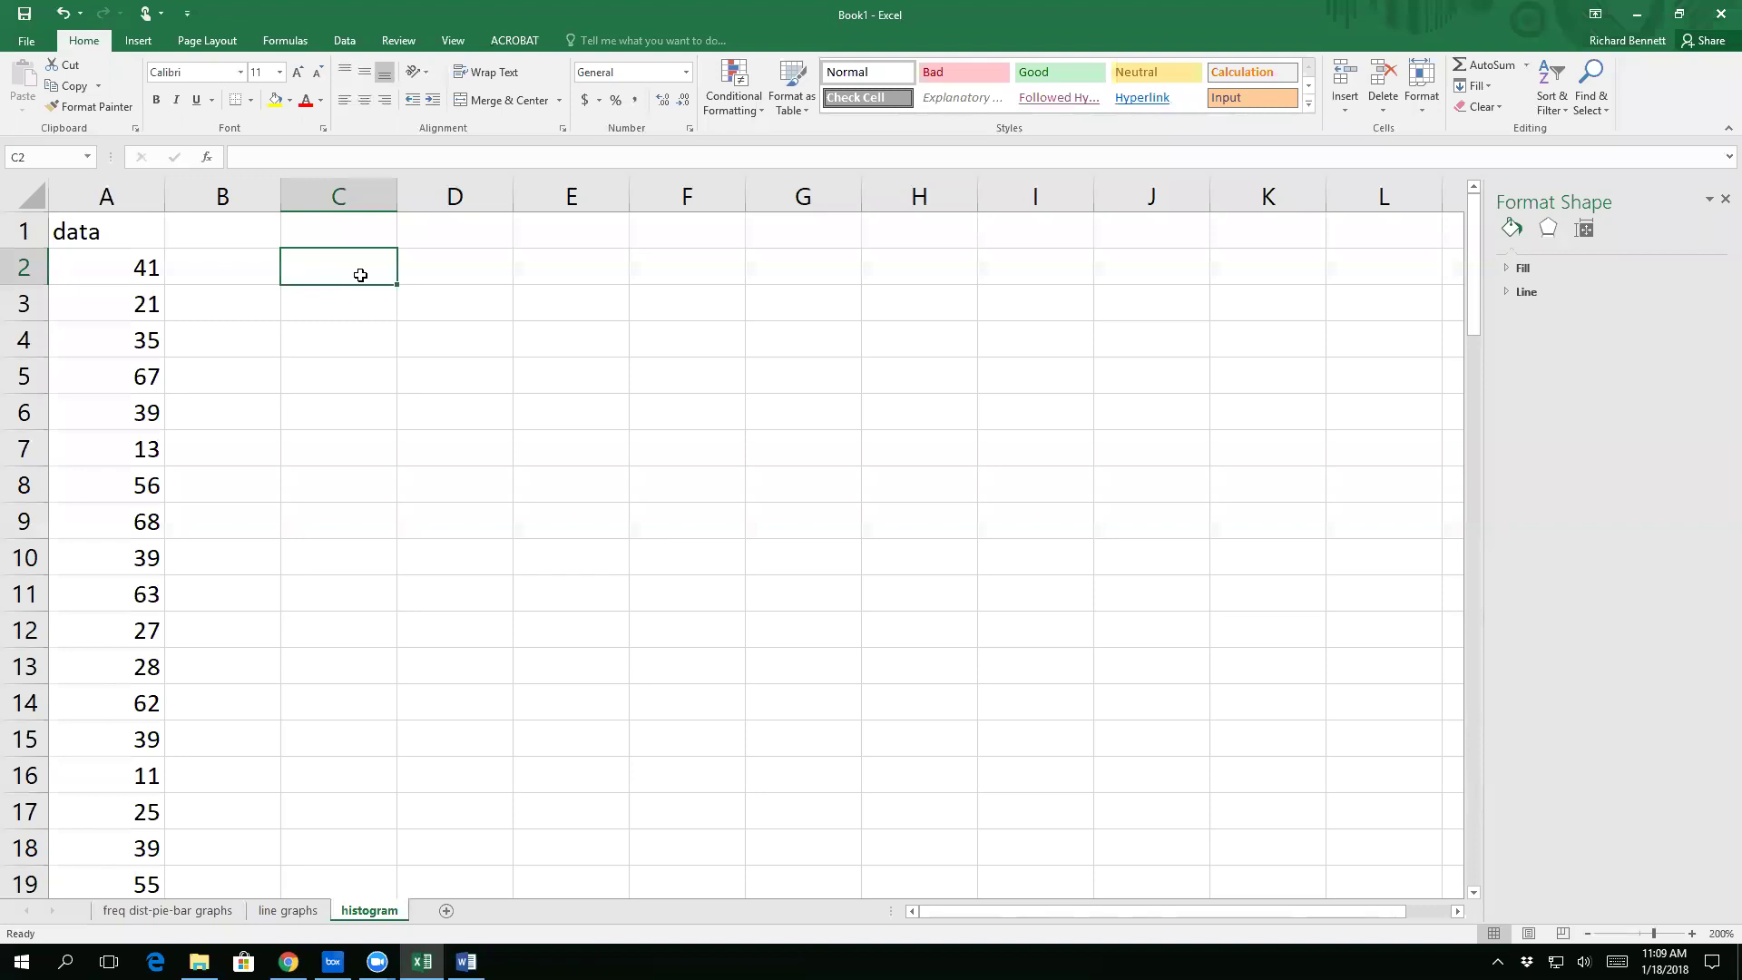
pyautogui.click(109, 287)
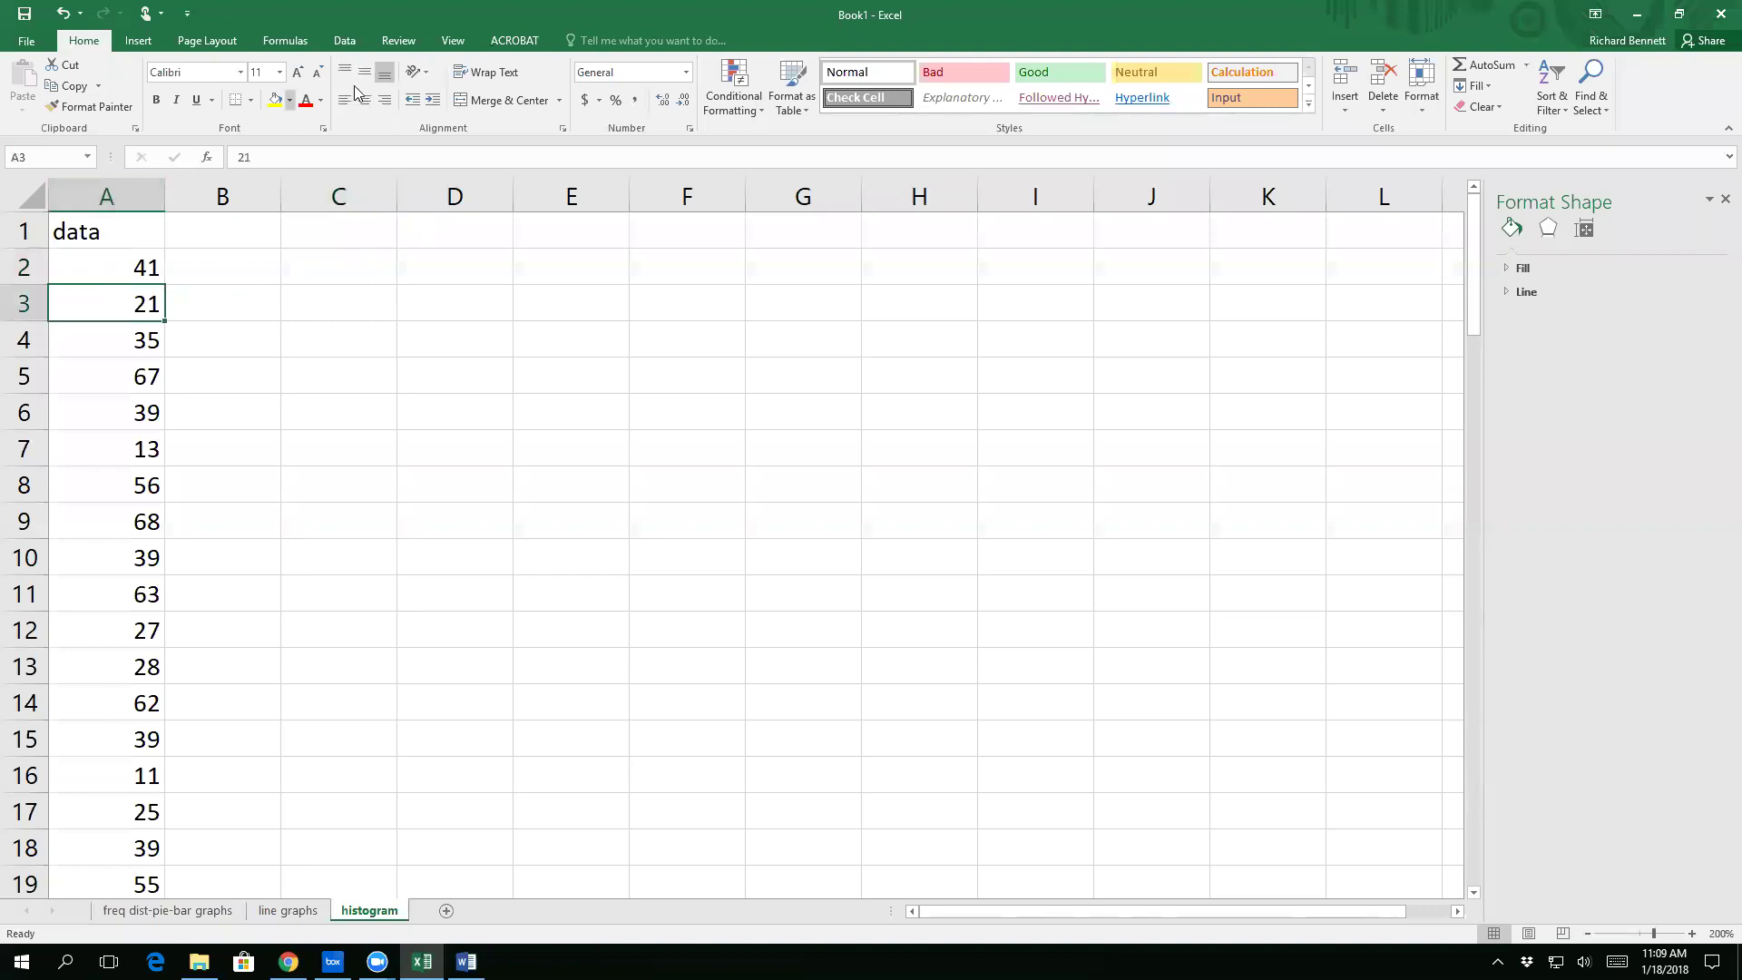
pyautogui.click(345, 40)
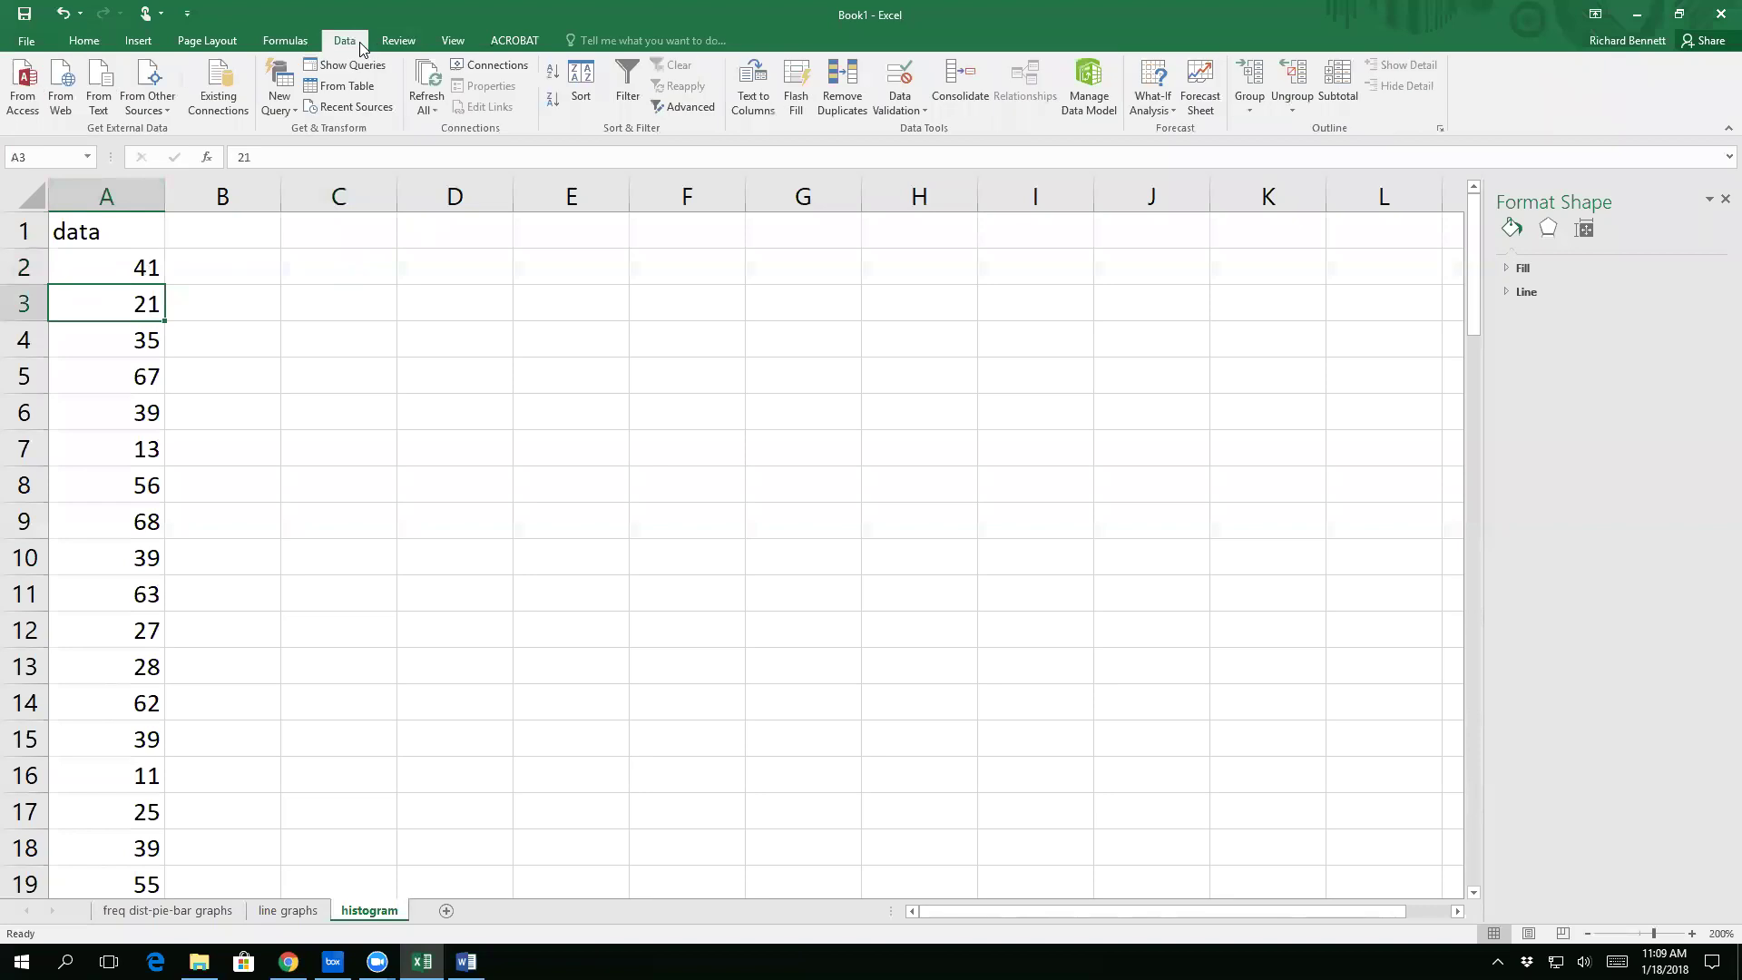
pyautogui.click(557, 76)
pyautogui.click(136, 279)
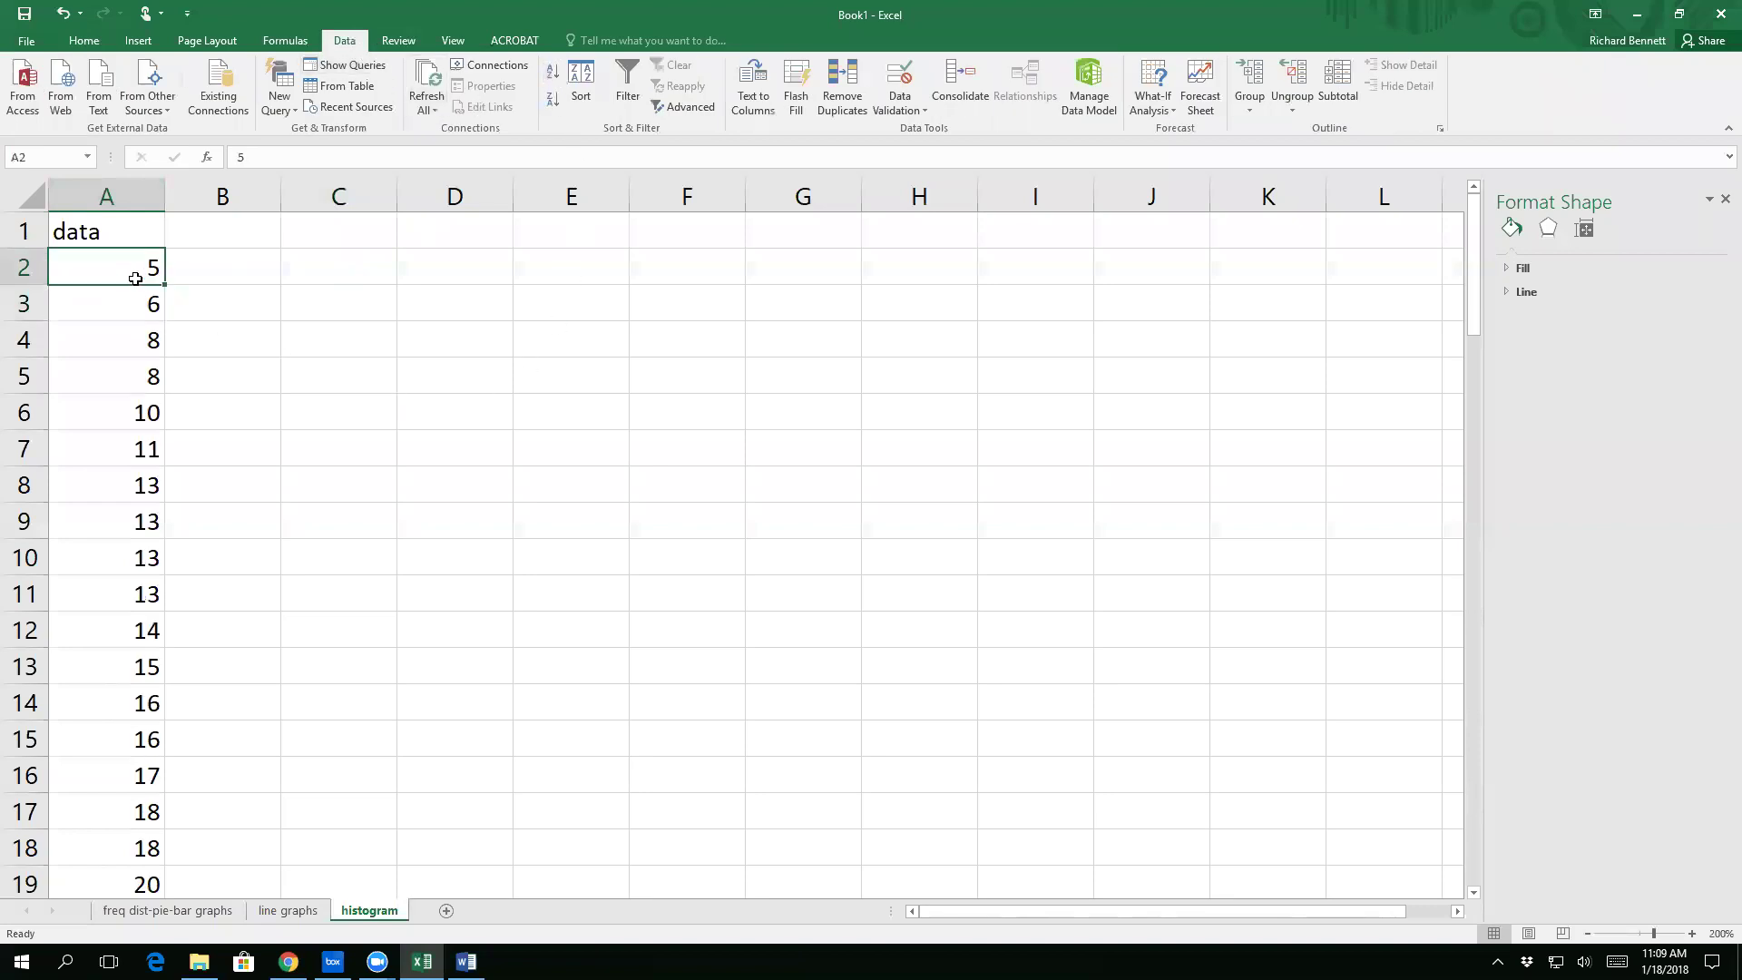
# Step: Examine the sorted column A values from the first row to the end of the list
pyautogui.press('pagedown')
pyautogui.press('pagedown')
pyautogui.press('pagedown')
pyautogui.press('pagedown')
pyautogui.press('pagedown')
pyautogui.press('pageup')
pyautogui.press('pageup')
pyautogui.press('pageup')
pyautogui.press('pageup')
pyautogui.press('pageup')
# Step: Enter the heading groups in cell C2
pyautogui.click(315, 268)
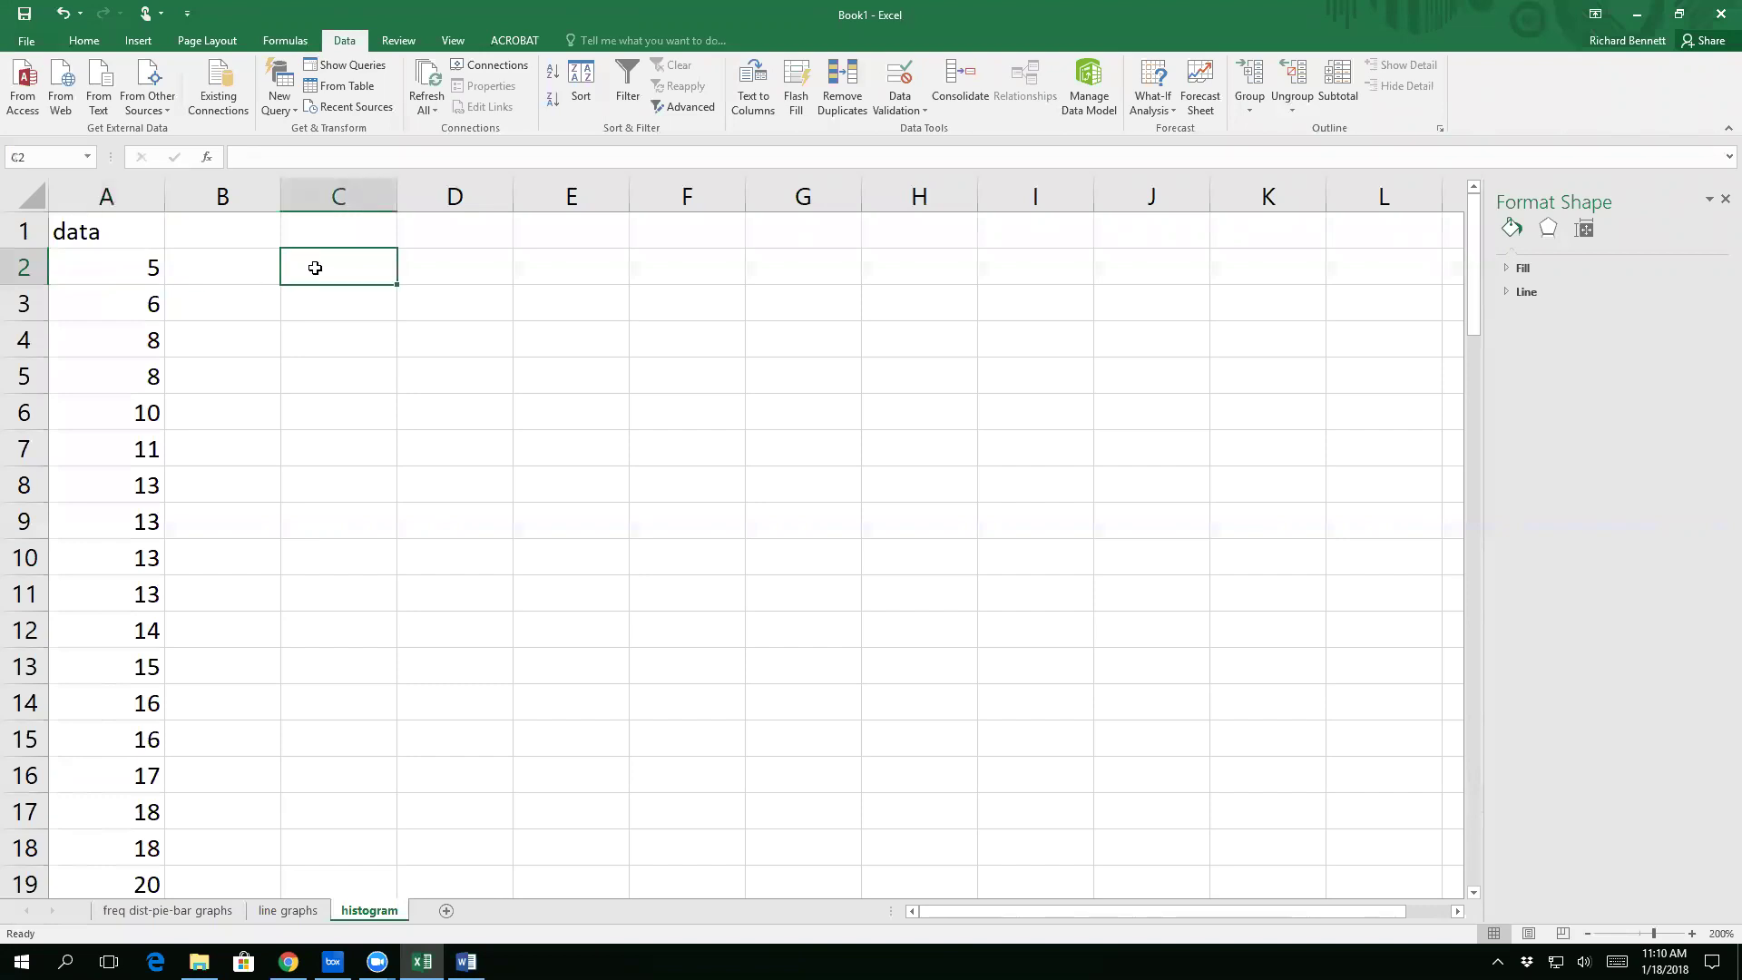
pyautogui.write('groups')
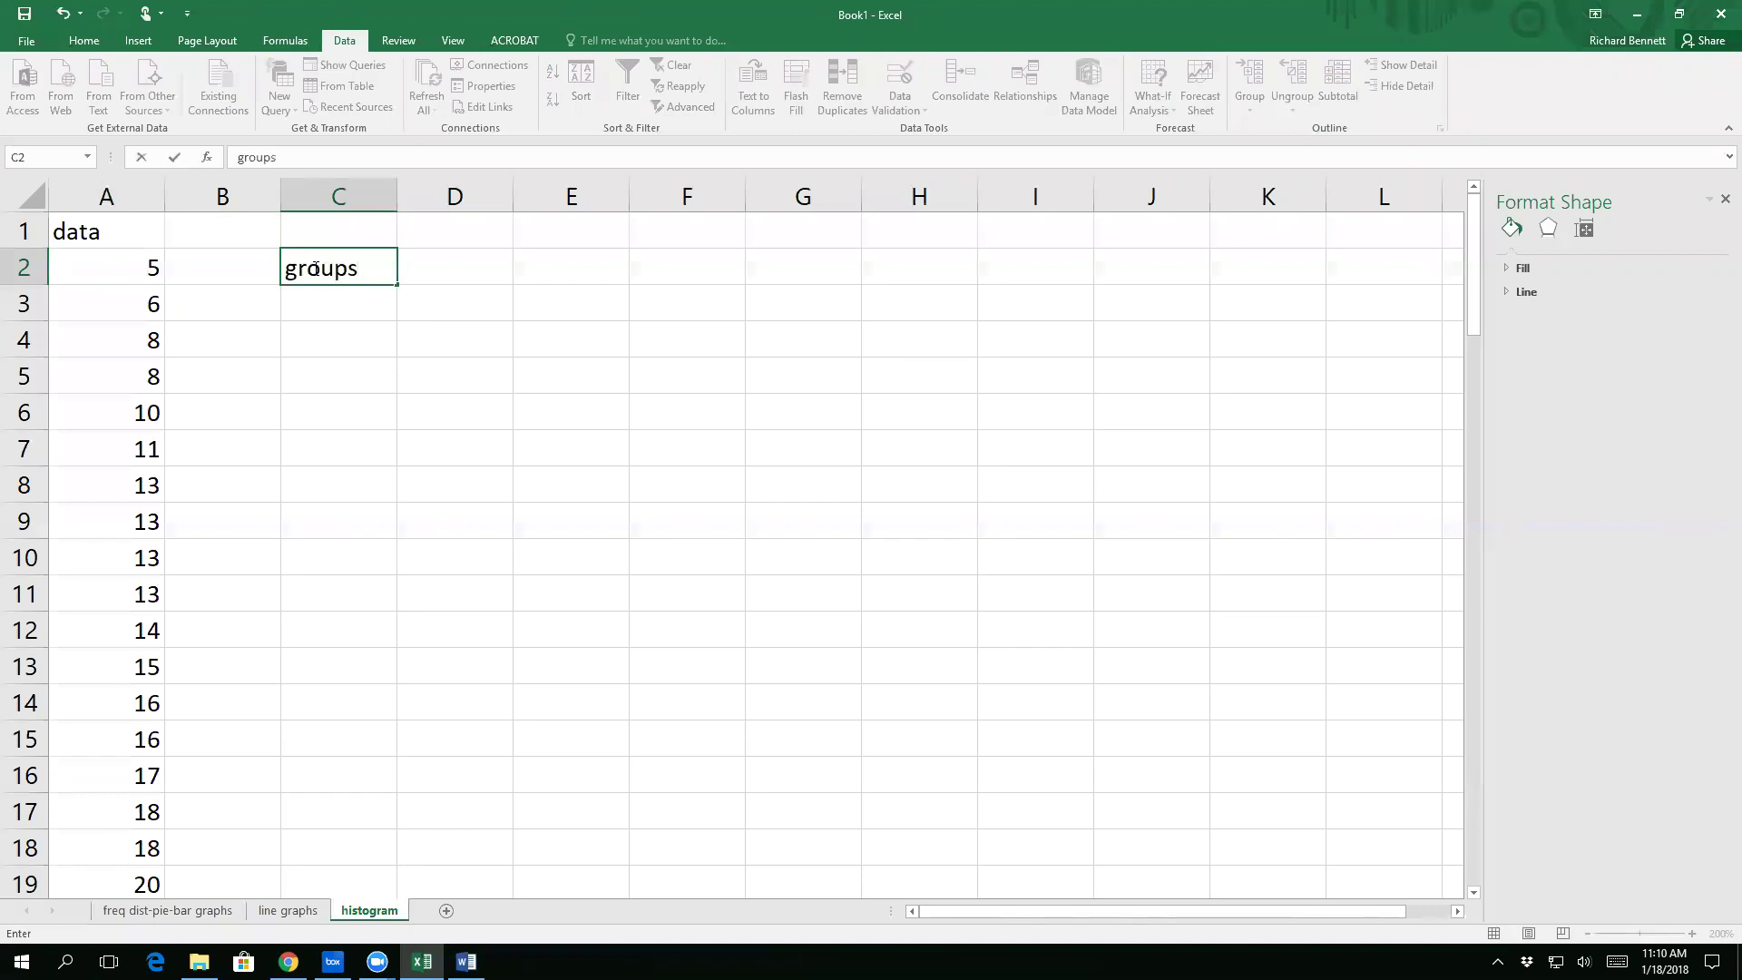
pyautogui.press('Return')
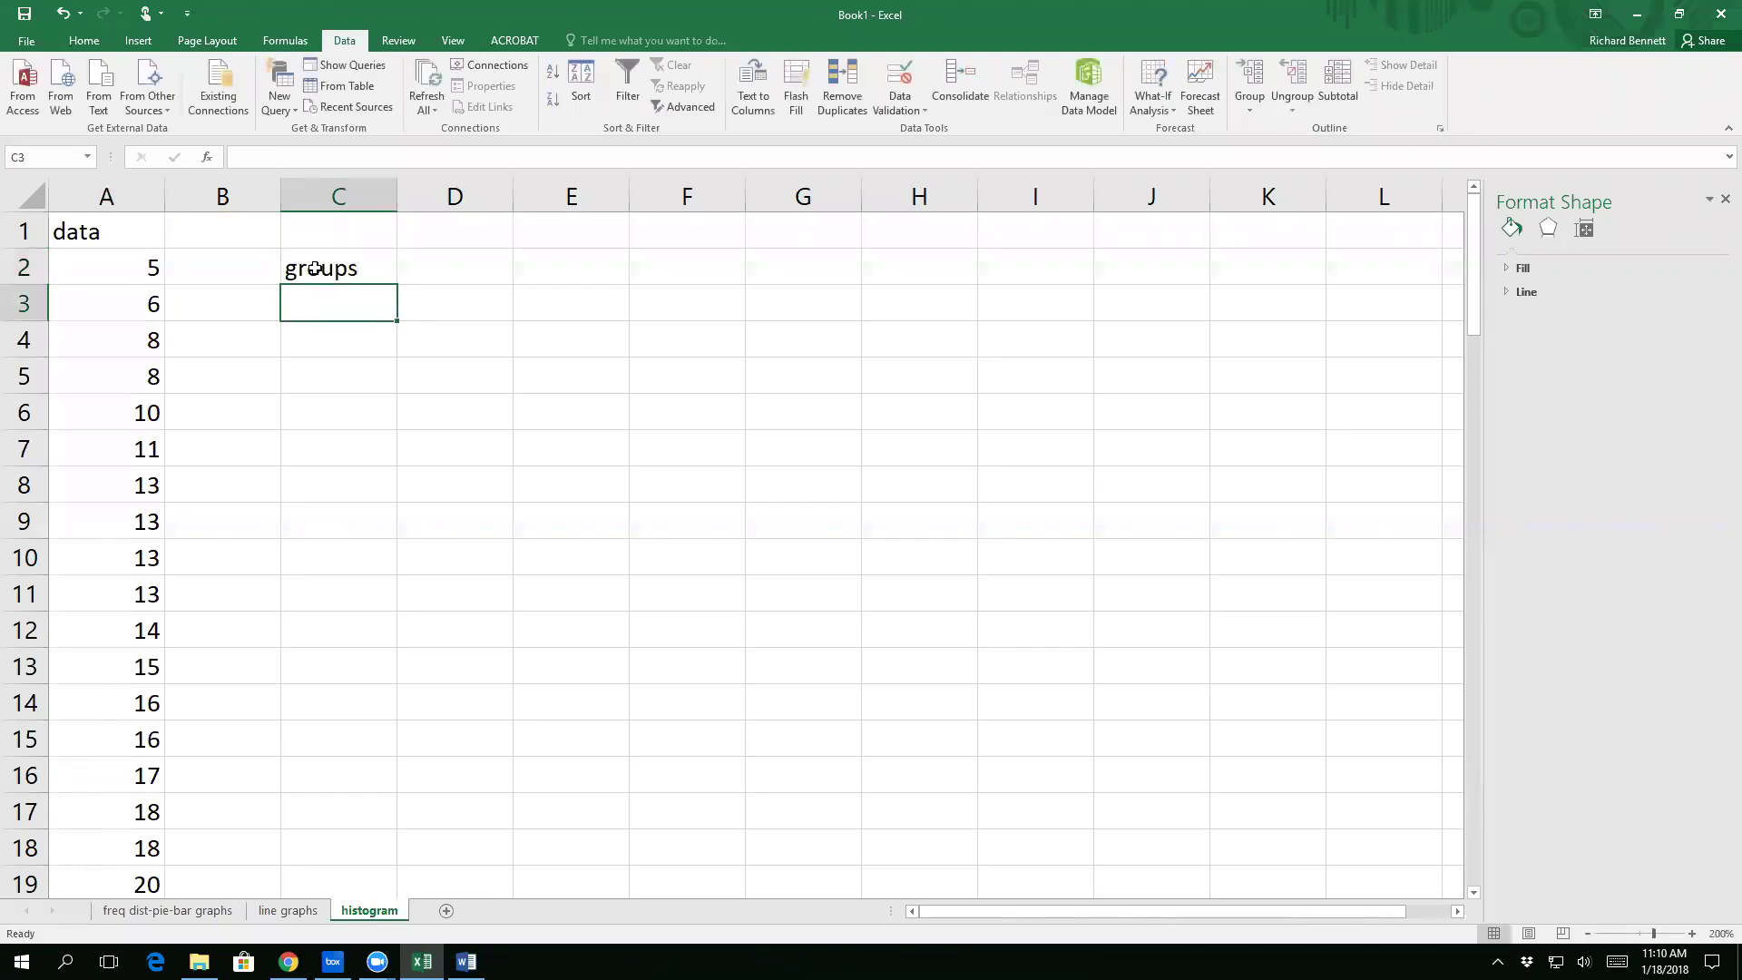
# Step: Enter the first class range 5-14 in C3 as text, with a leading apostrophe to prevent date conversion
pyautogui.write('5-15')
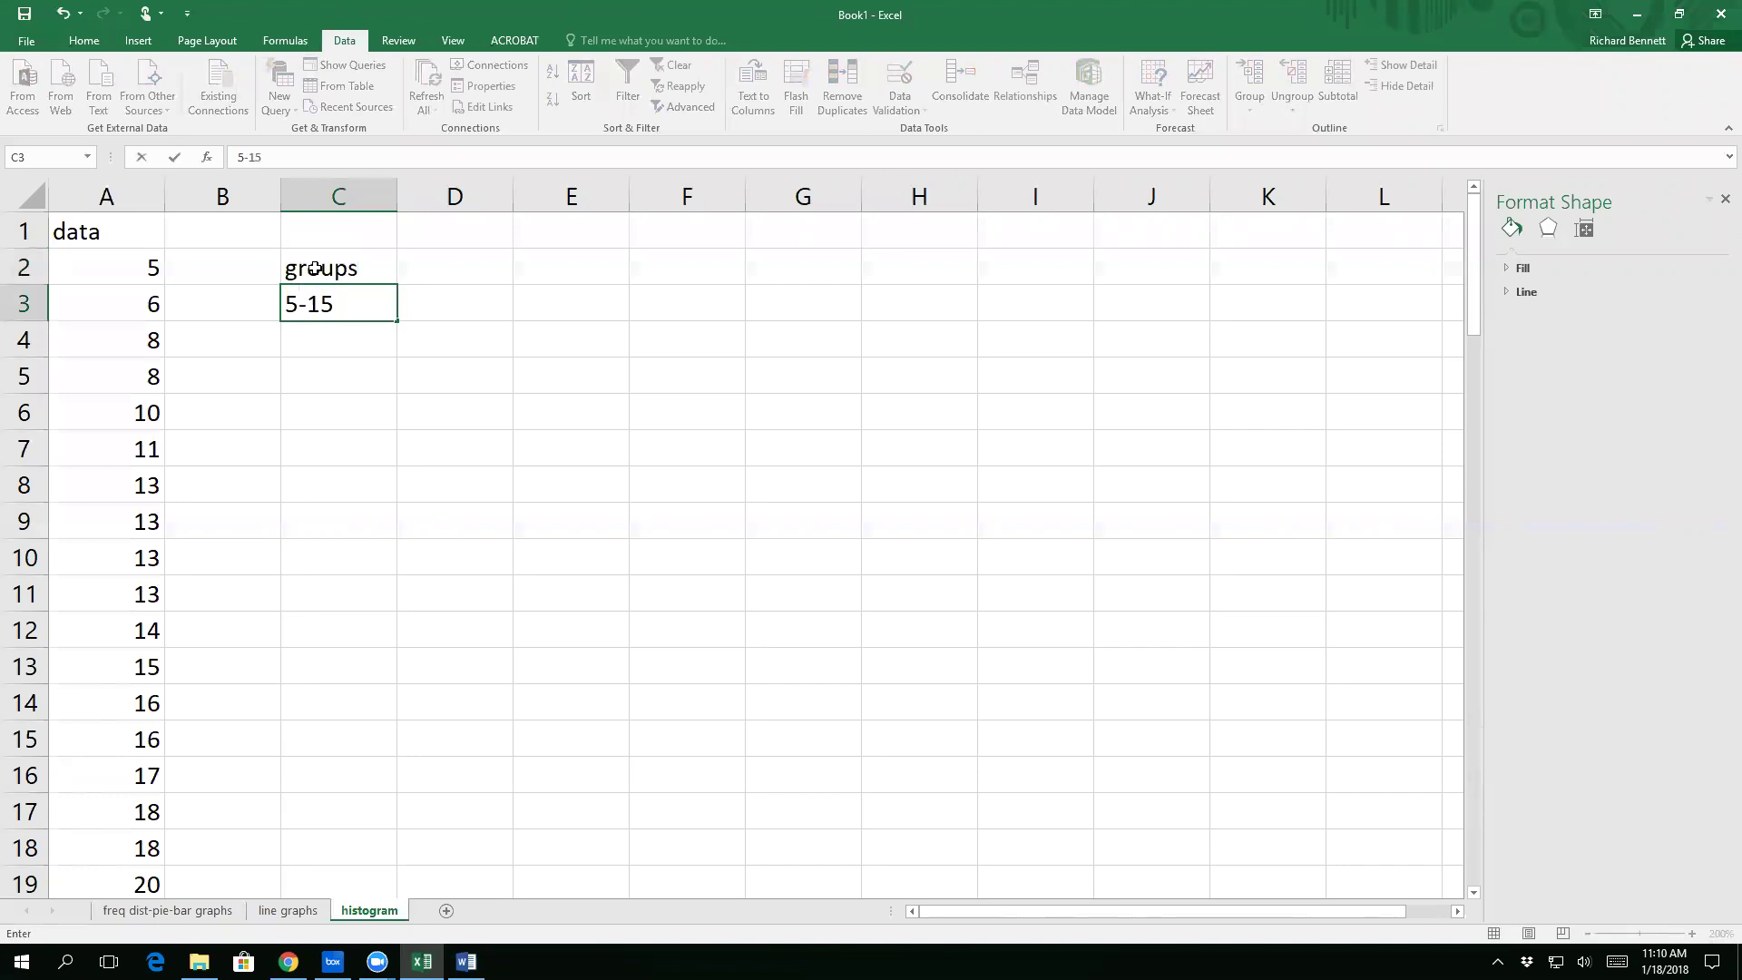
pyautogui.press('BackSpace')
pyautogui.write('4')
pyautogui.press('Return')
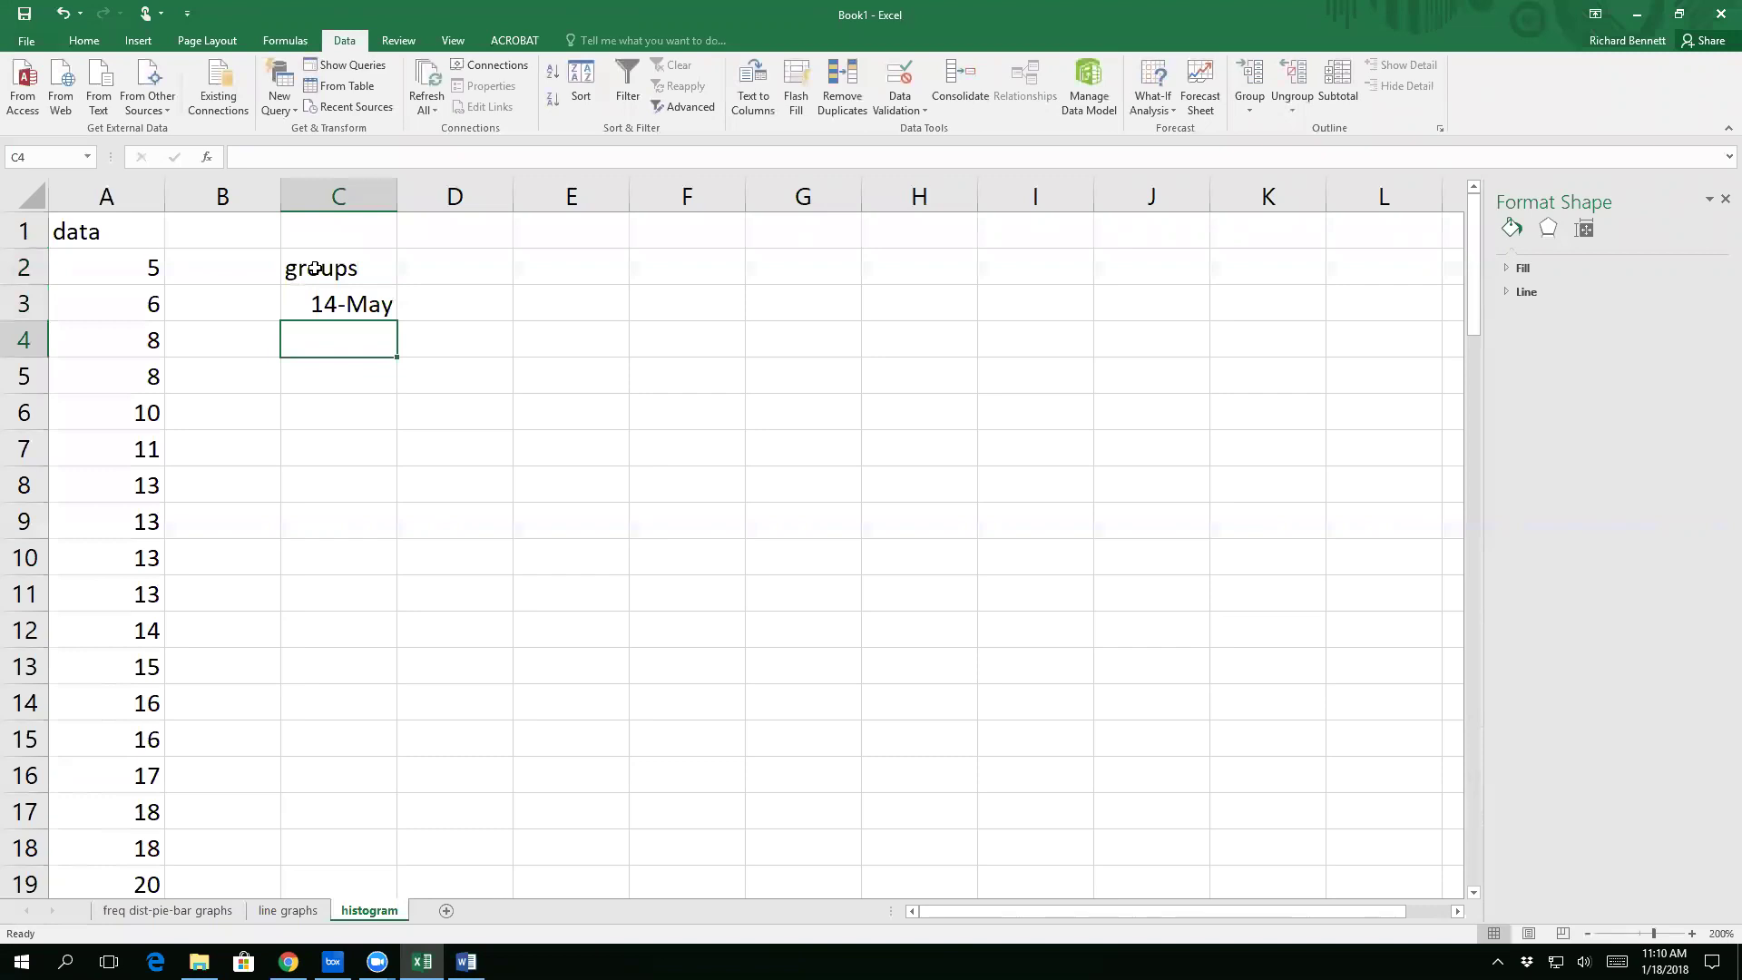
pyautogui.press('Up')
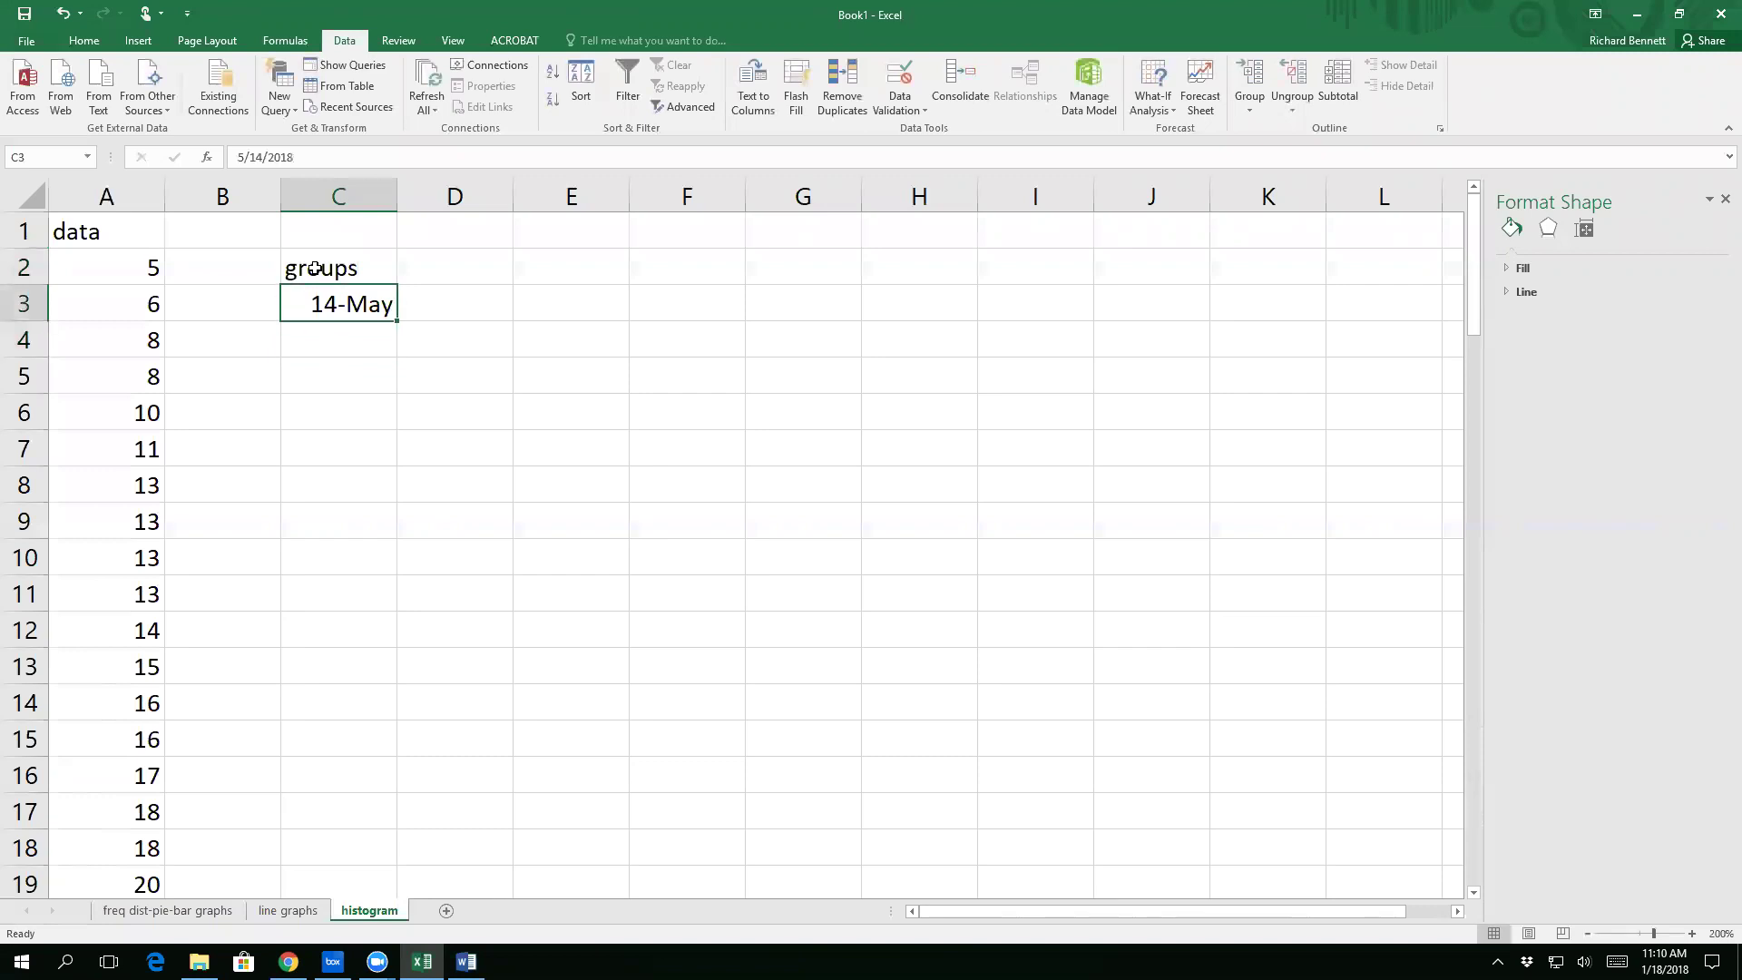
pyautogui.write("'5-14")
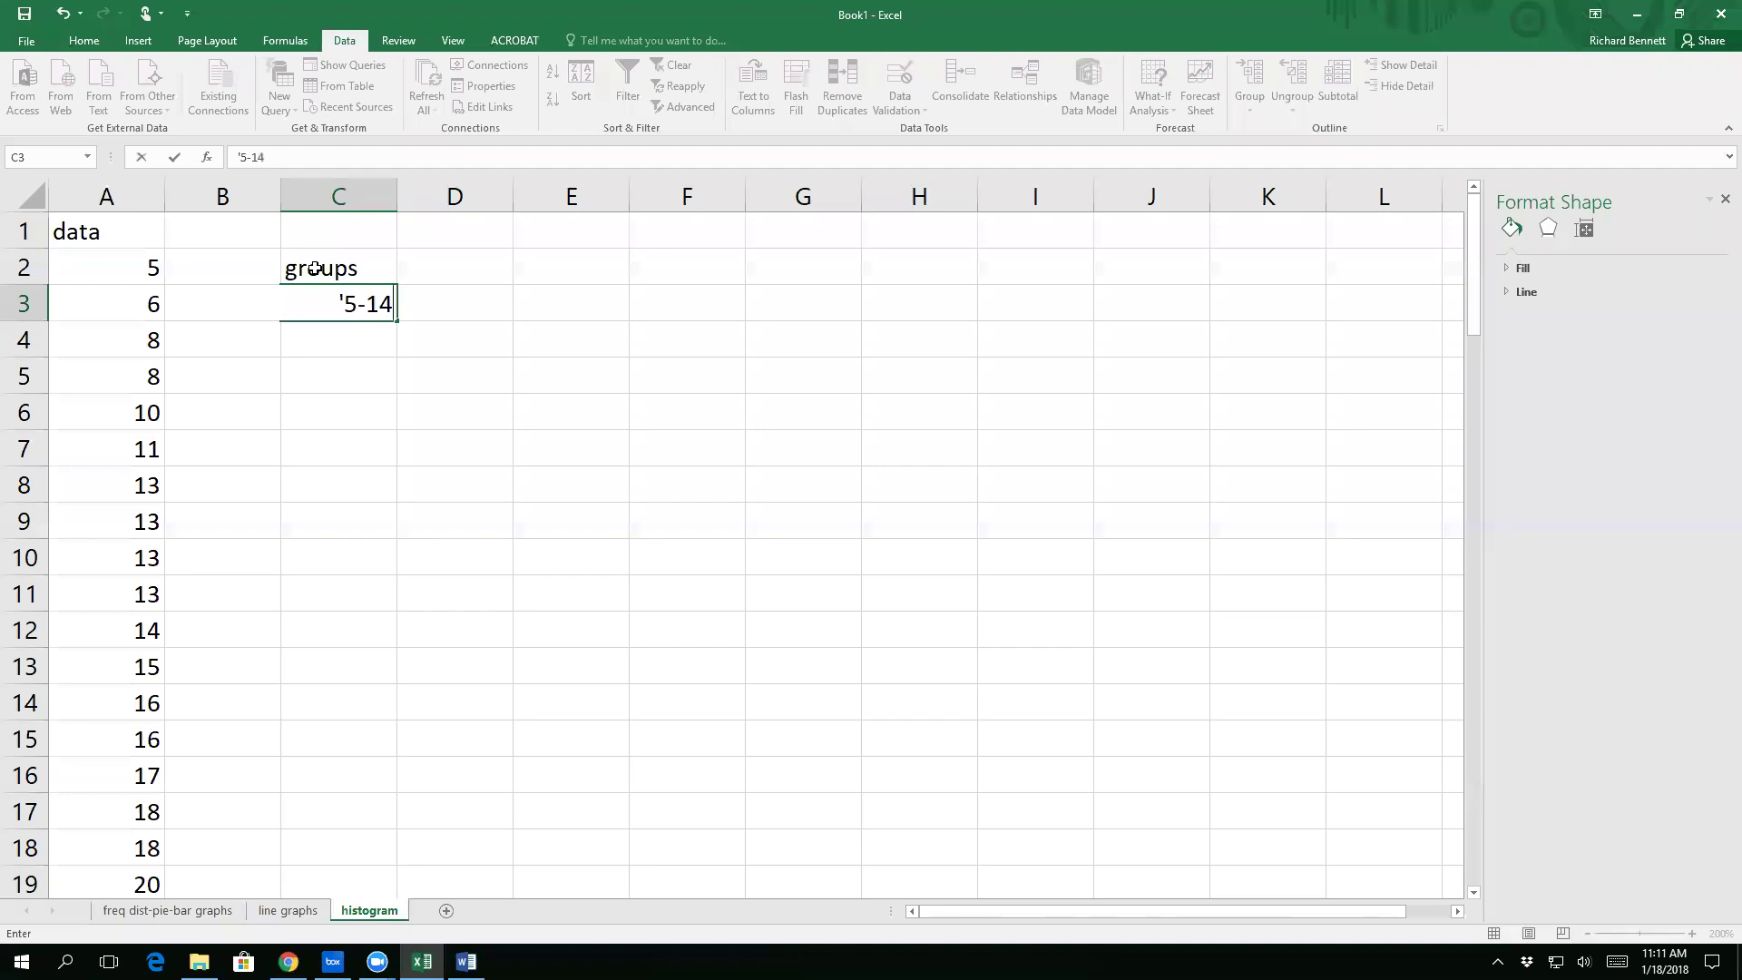
pyautogui.press('Return')
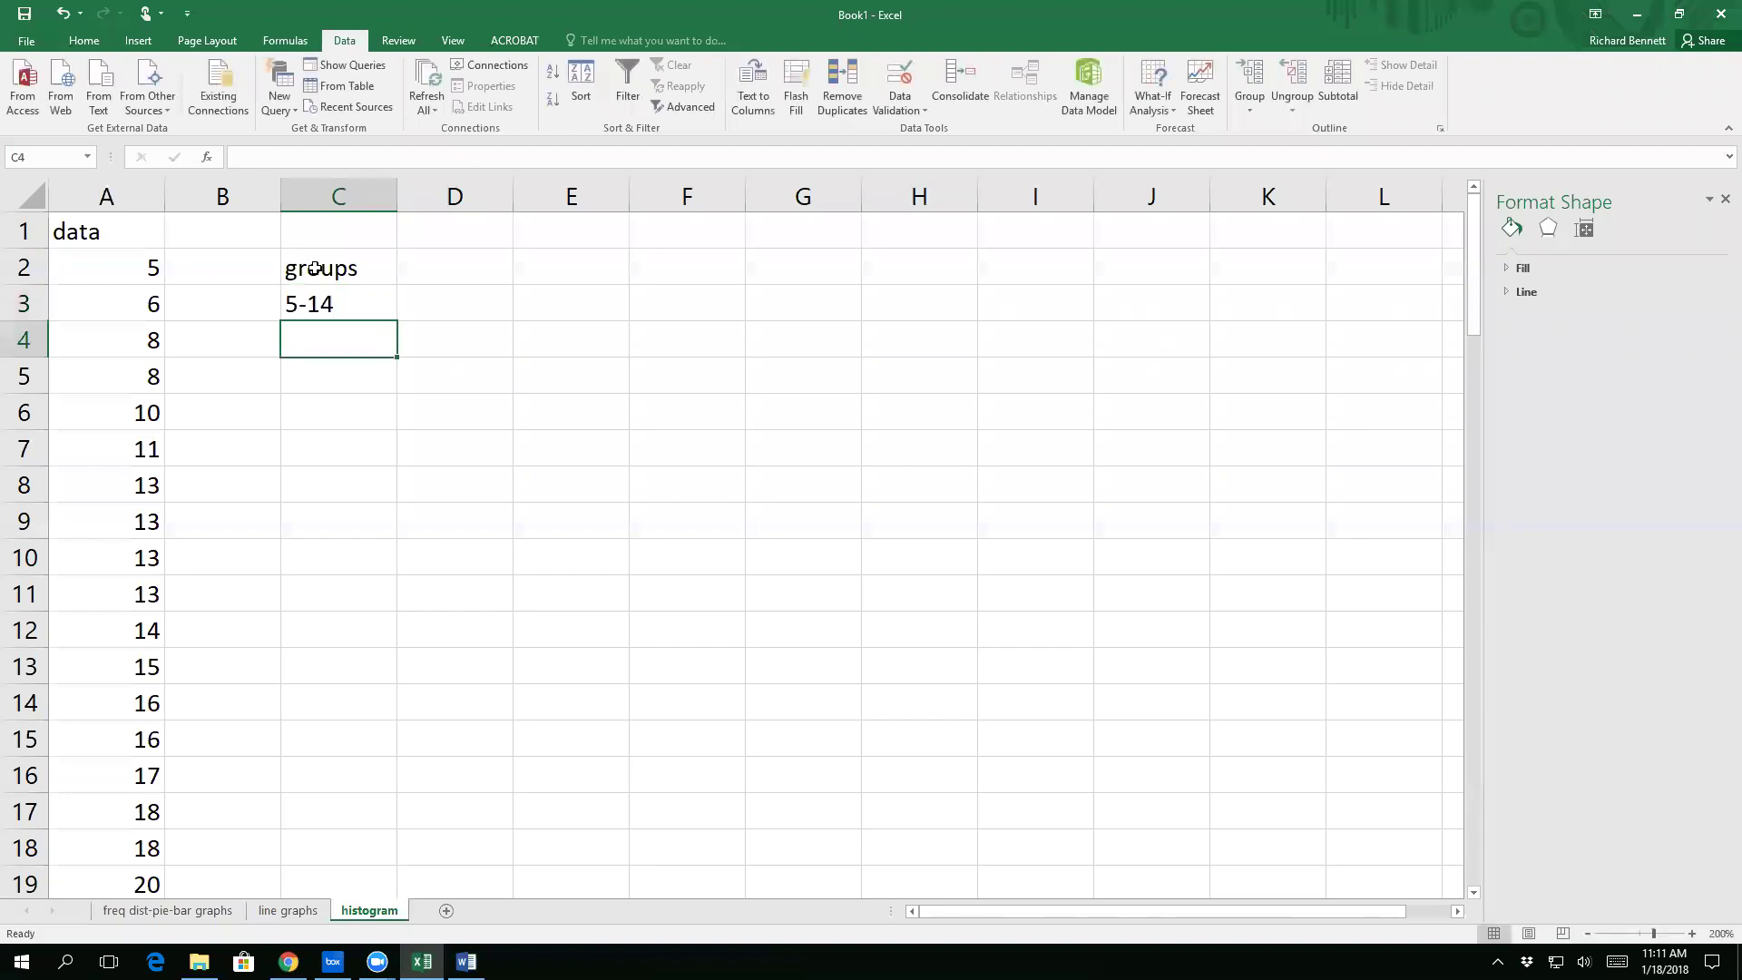
# Step: Enter the class ranges 15-24, 25-34, 35-44 and 45-54 in cells C4:C7
pyautogui.write('15-24')
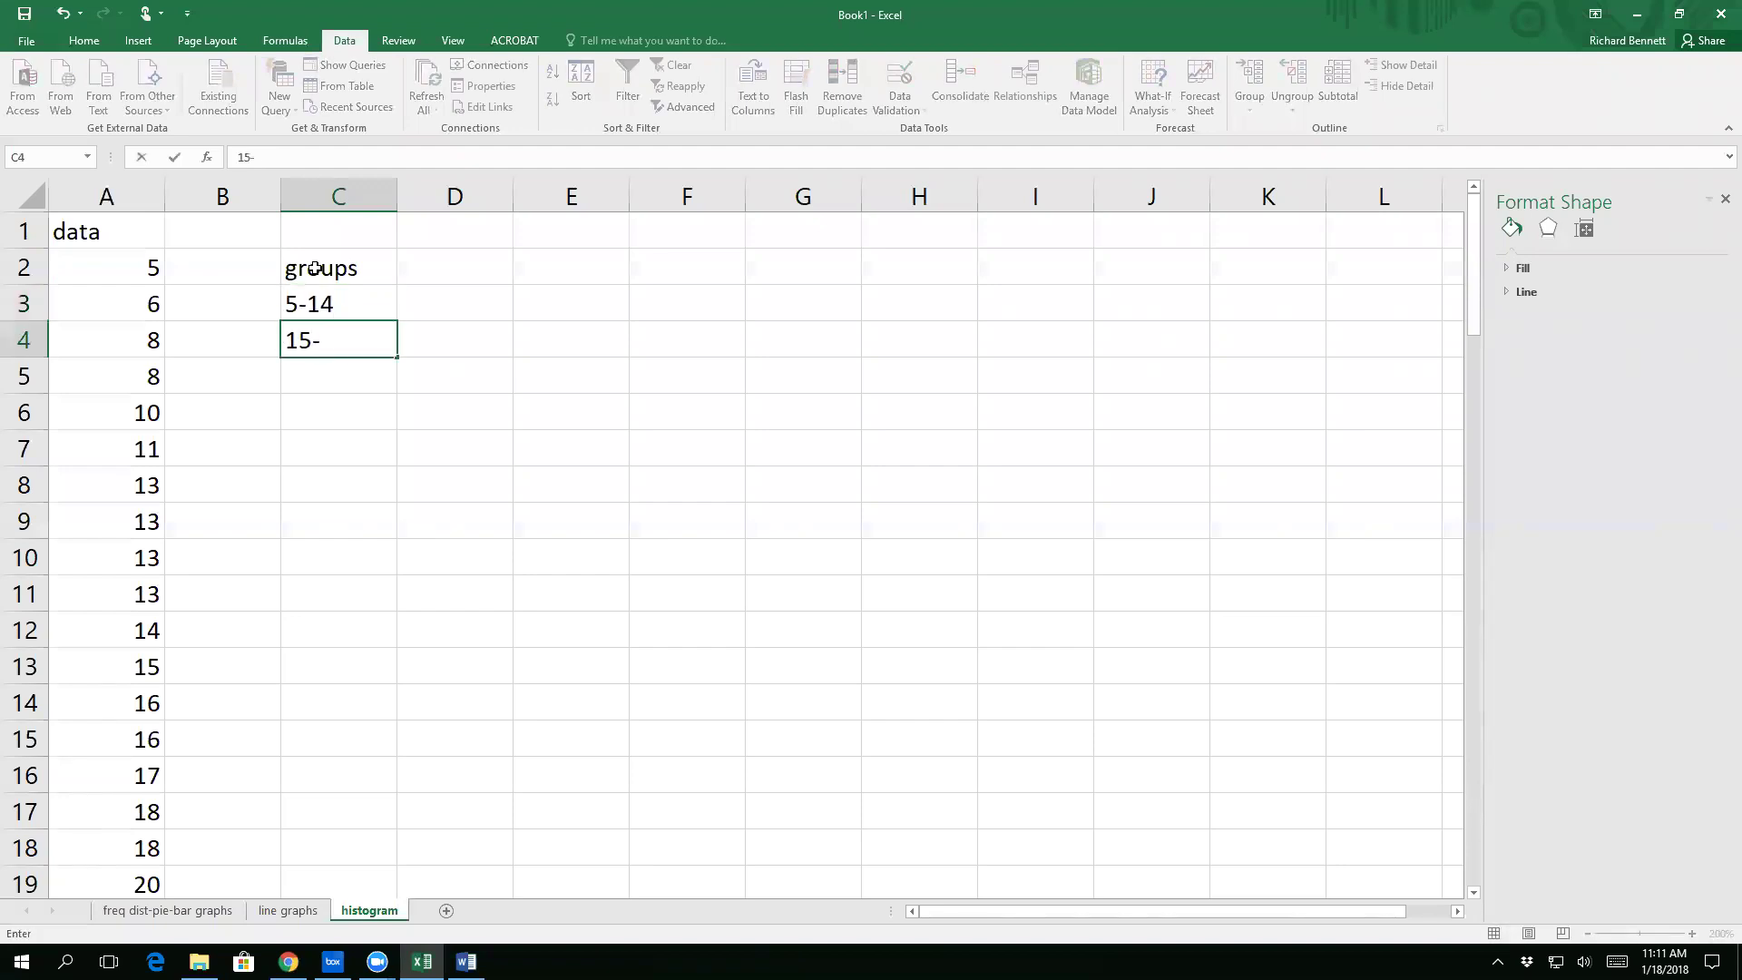
pyautogui.press('Return')
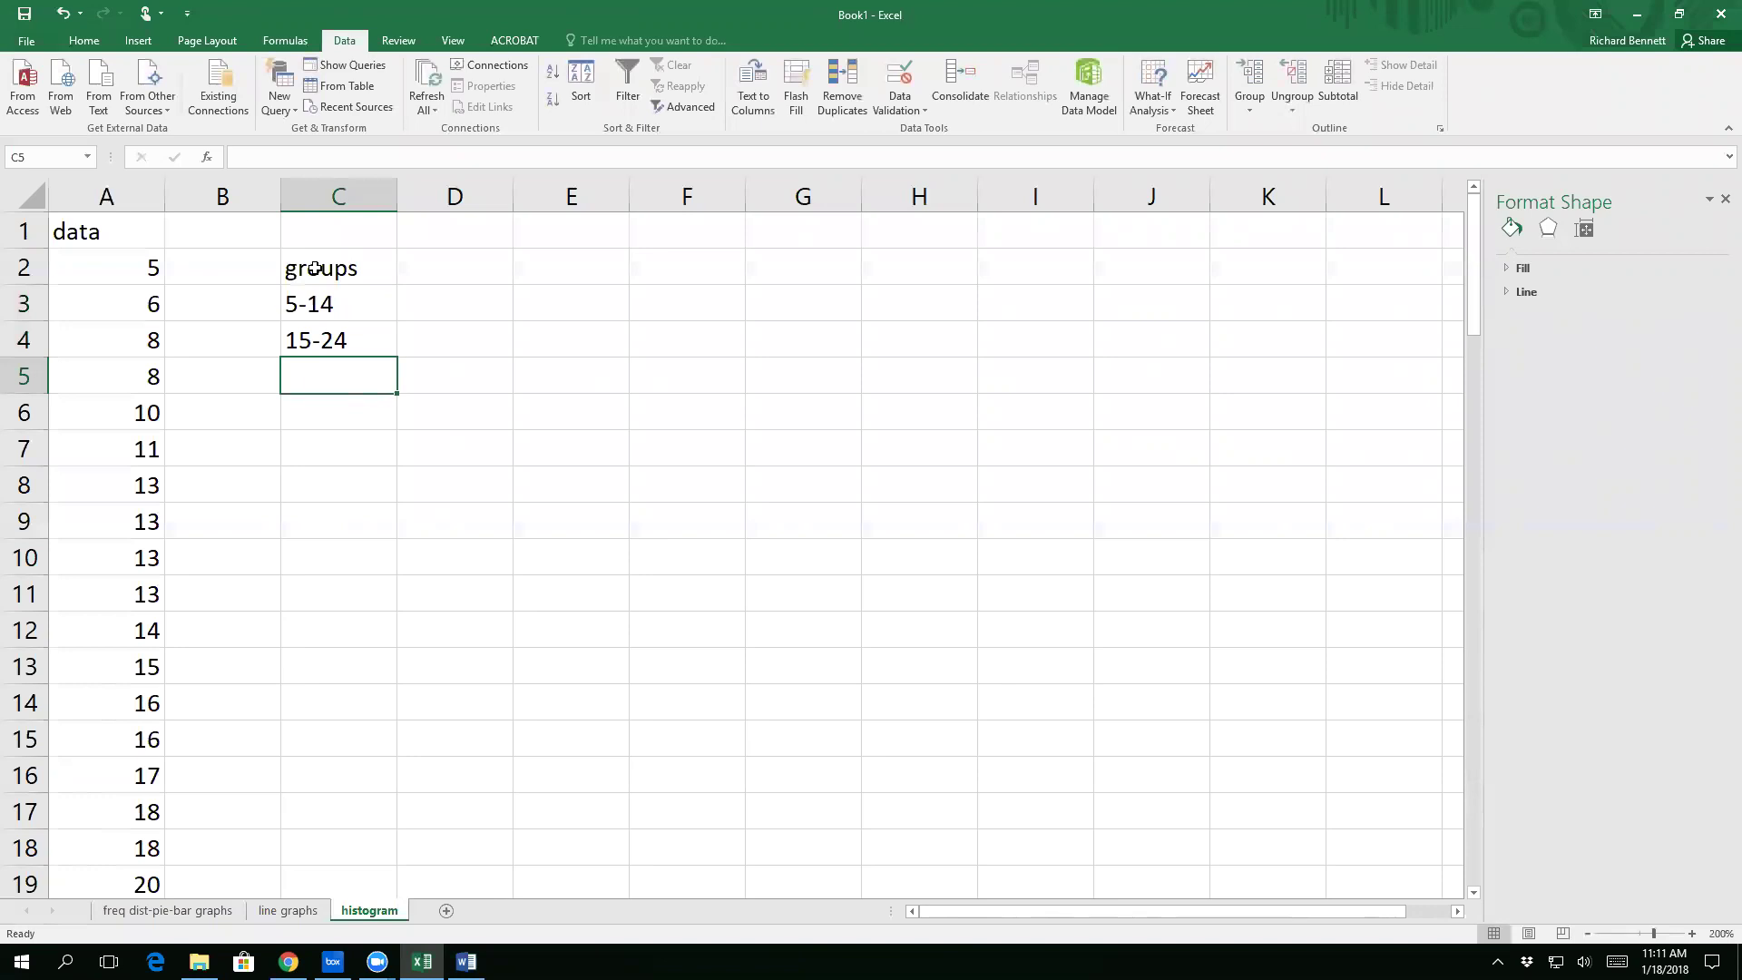
pyautogui.write('25-34')
pyautogui.press('Return')
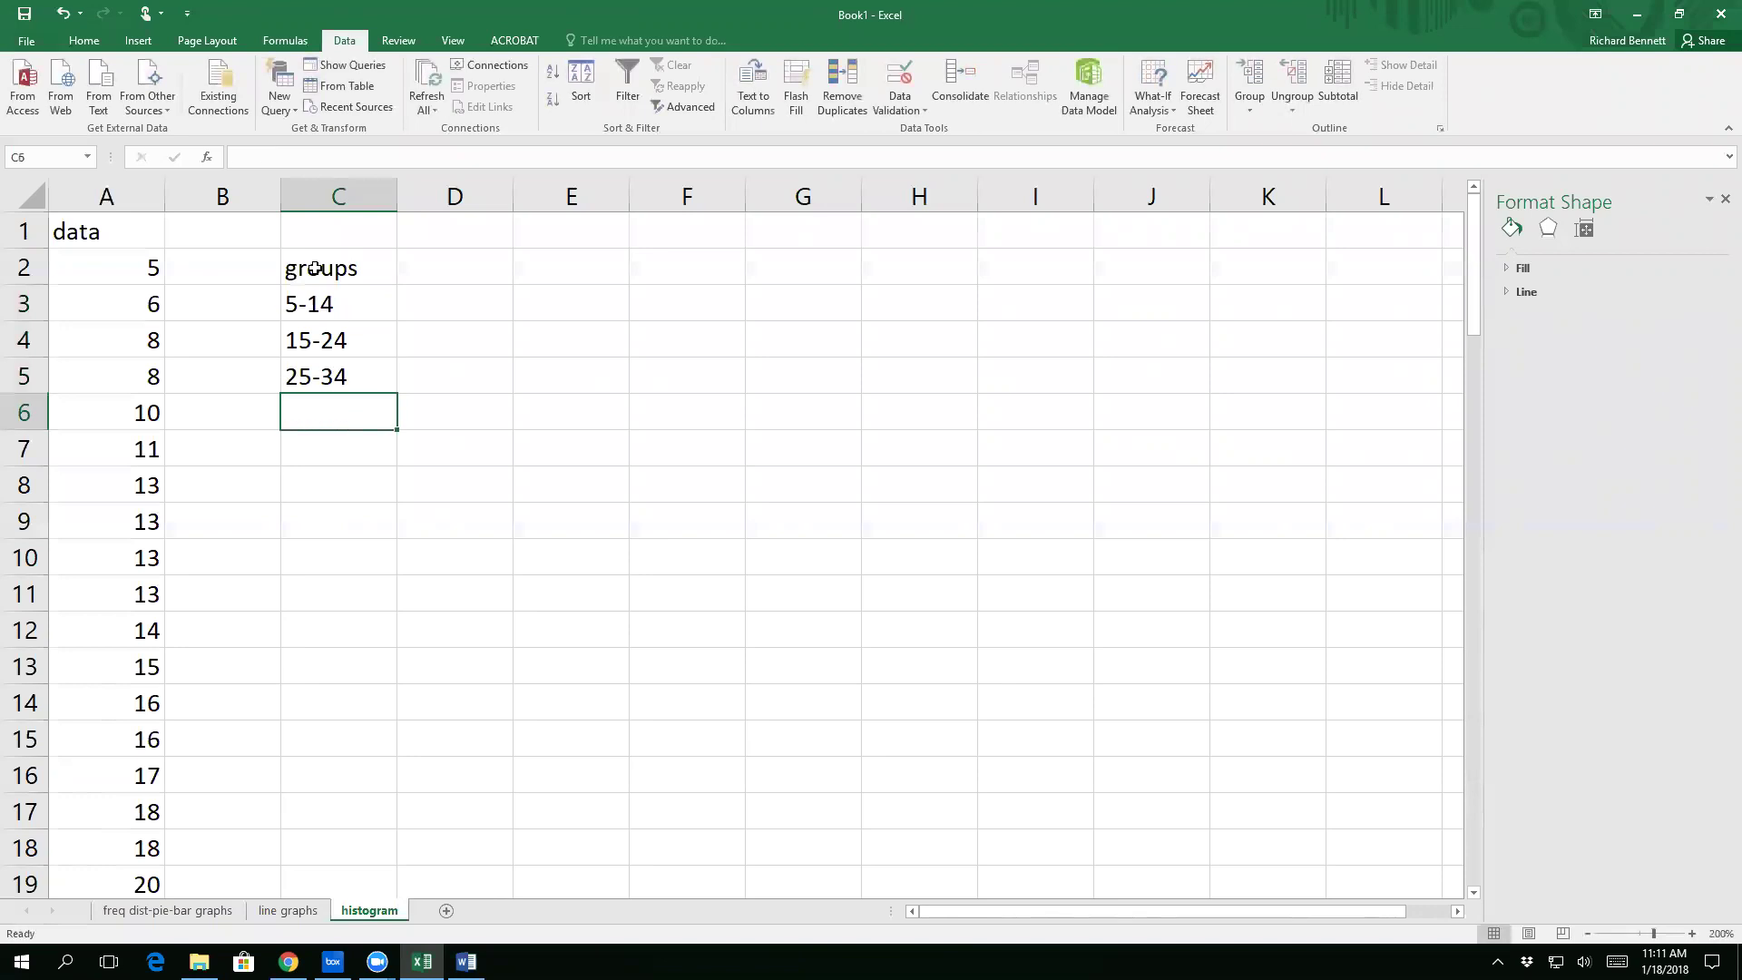
pyautogui.write('35-44')
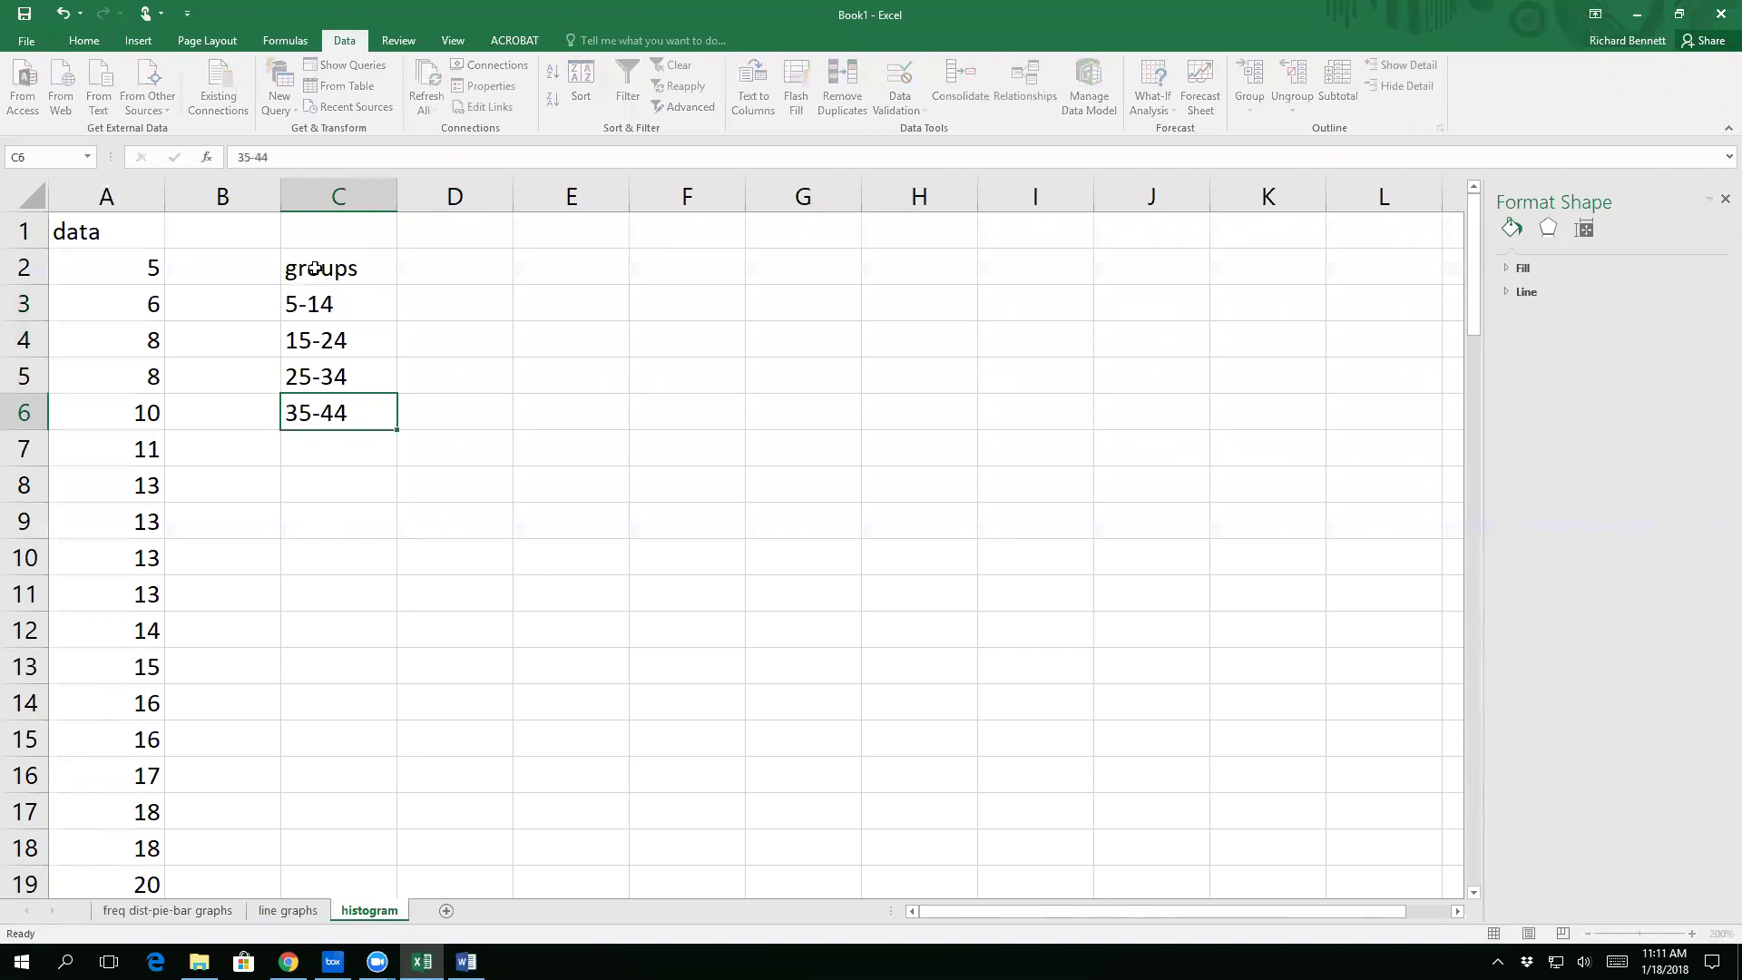
pyautogui.press('Return')
pyautogui.write('45-54')
pyautogui.press('Return')
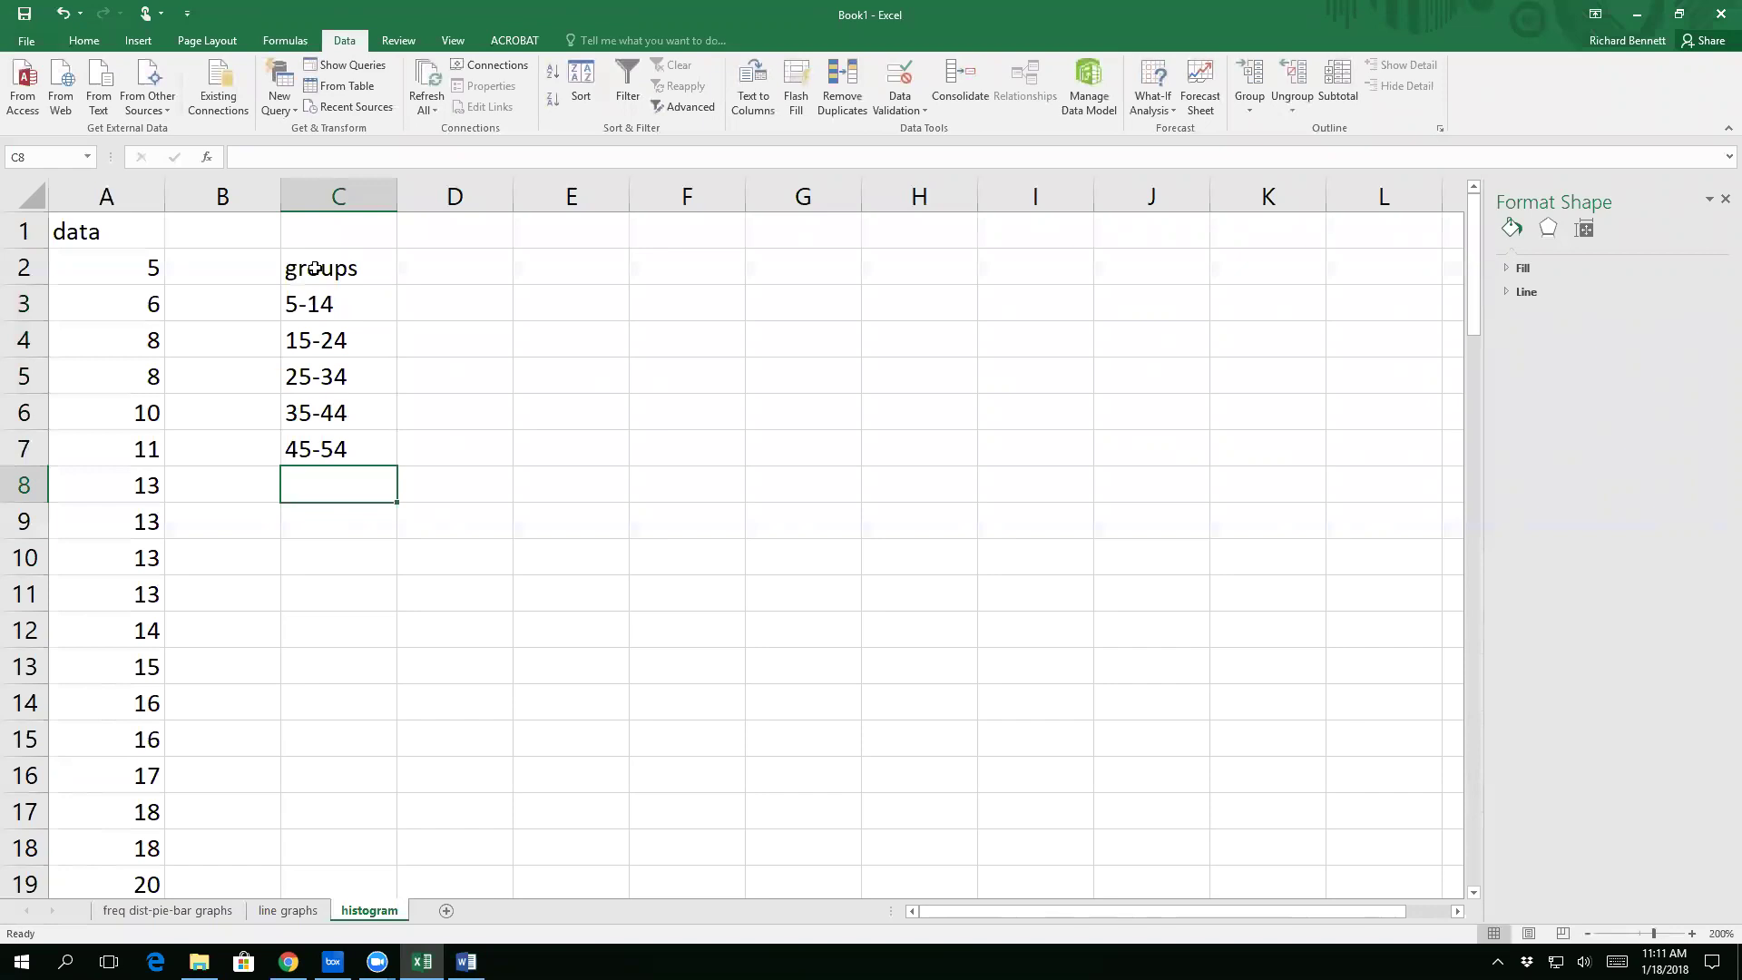
# Step: Try a wider first class range of 5-19 in C3 and a second one starting at 20 in C4
pyautogui.click(337, 313)
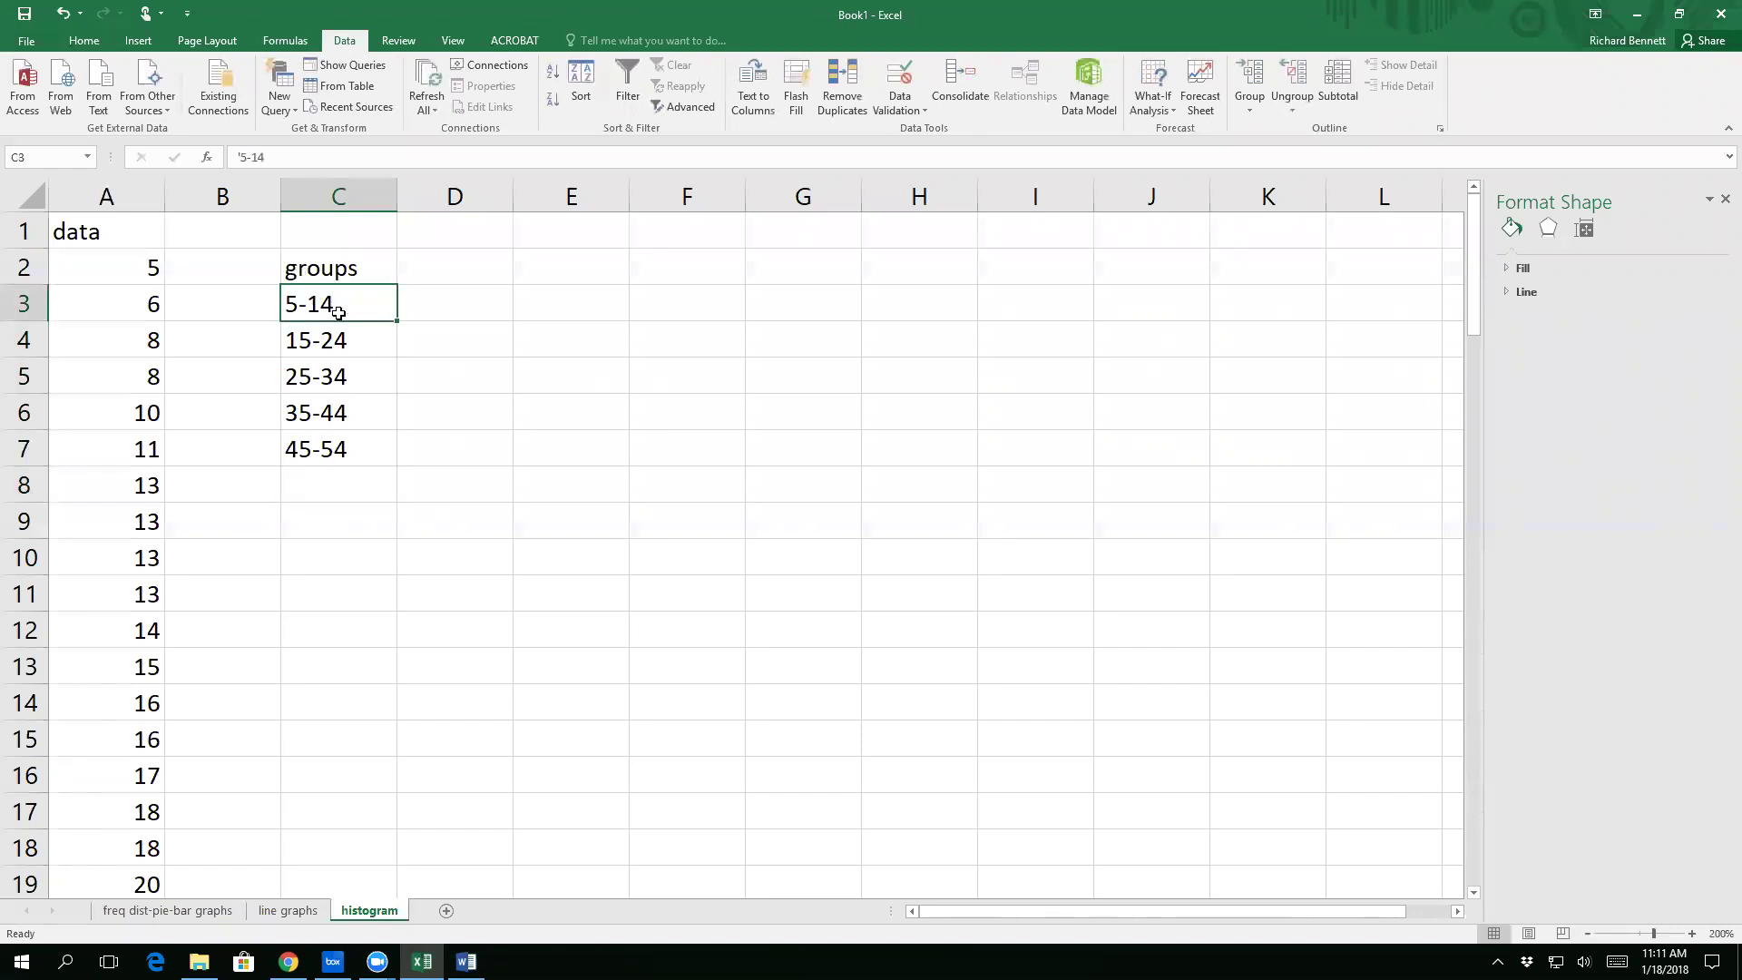
pyautogui.write('5-19')
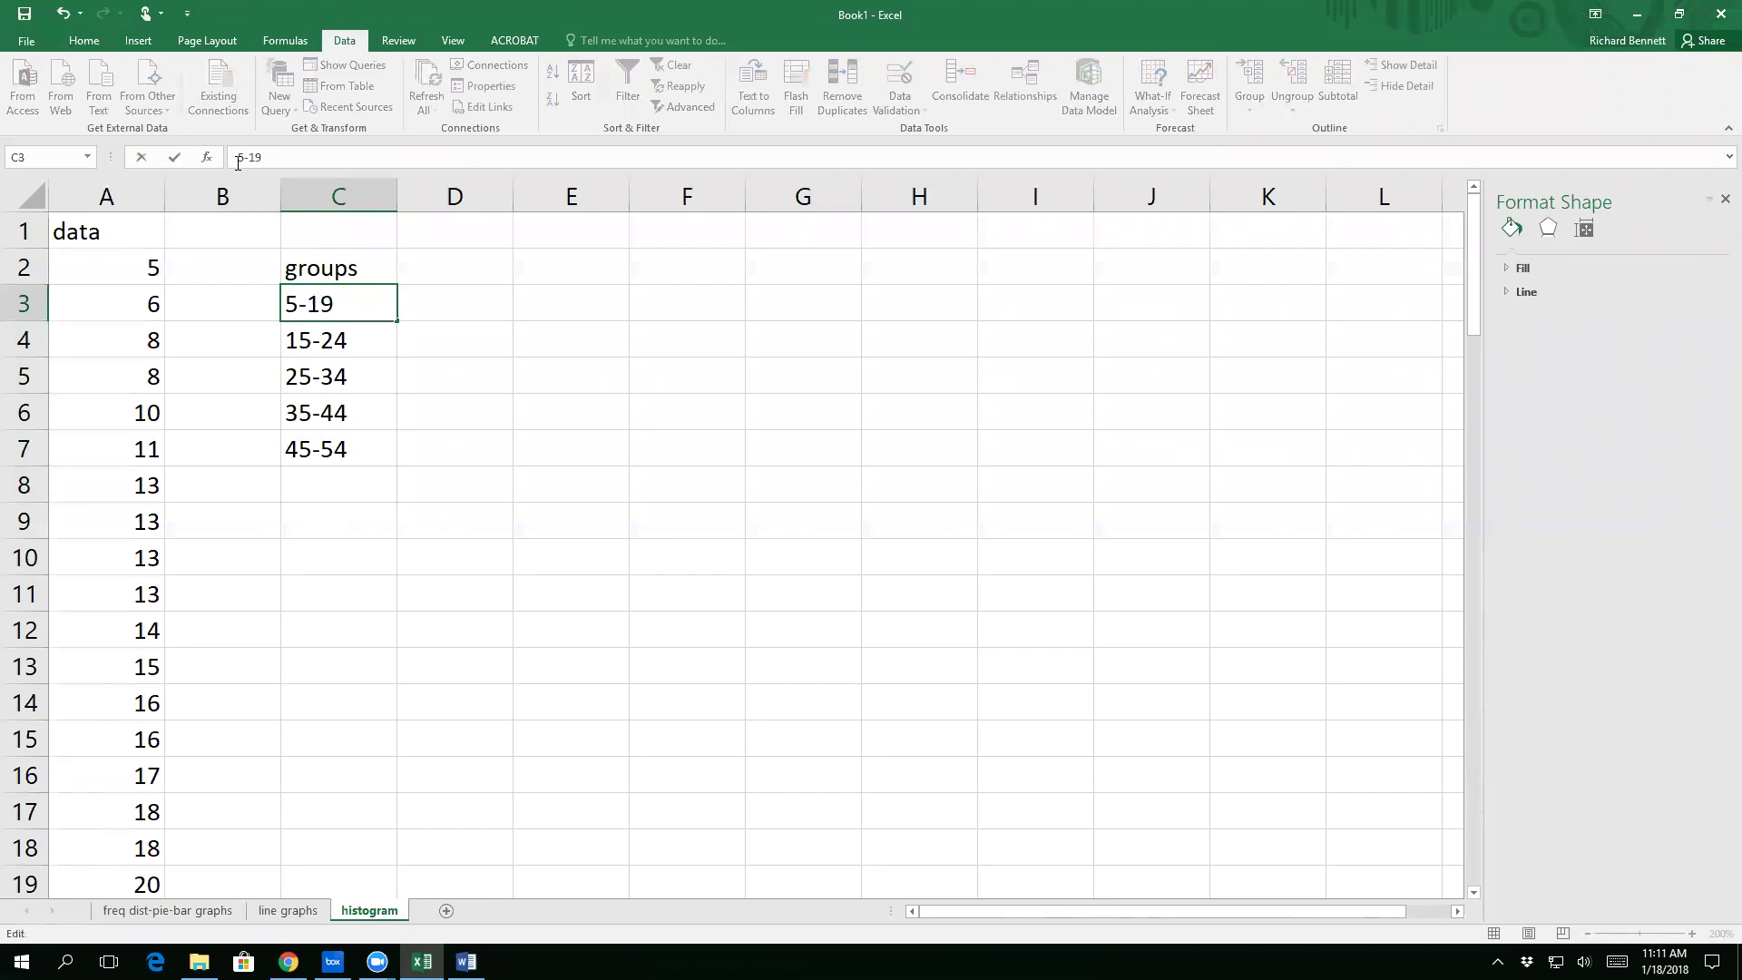
pyautogui.press('Return')
pyautogui.write('20-')
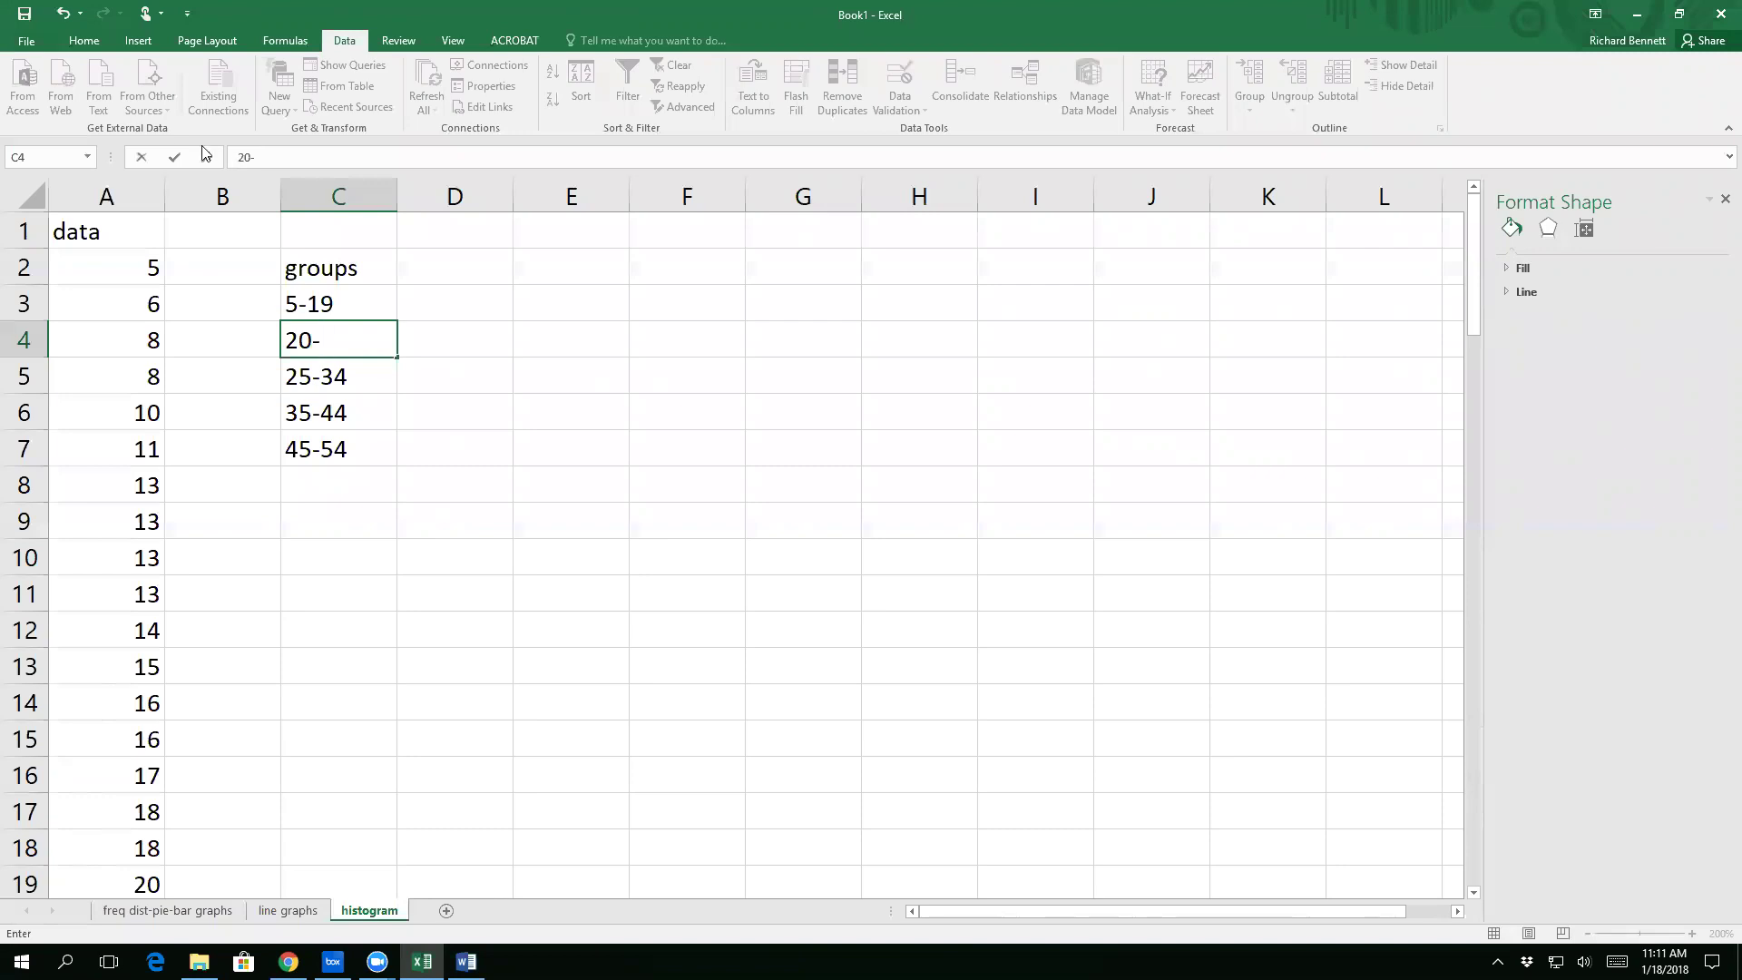
pyautogui.press('Escape')
# Step: Set the first class range in C3 to 5-24, stored as text with a leading apostrophe
pyautogui.click(324, 302)
pyautogui.write('5-24')
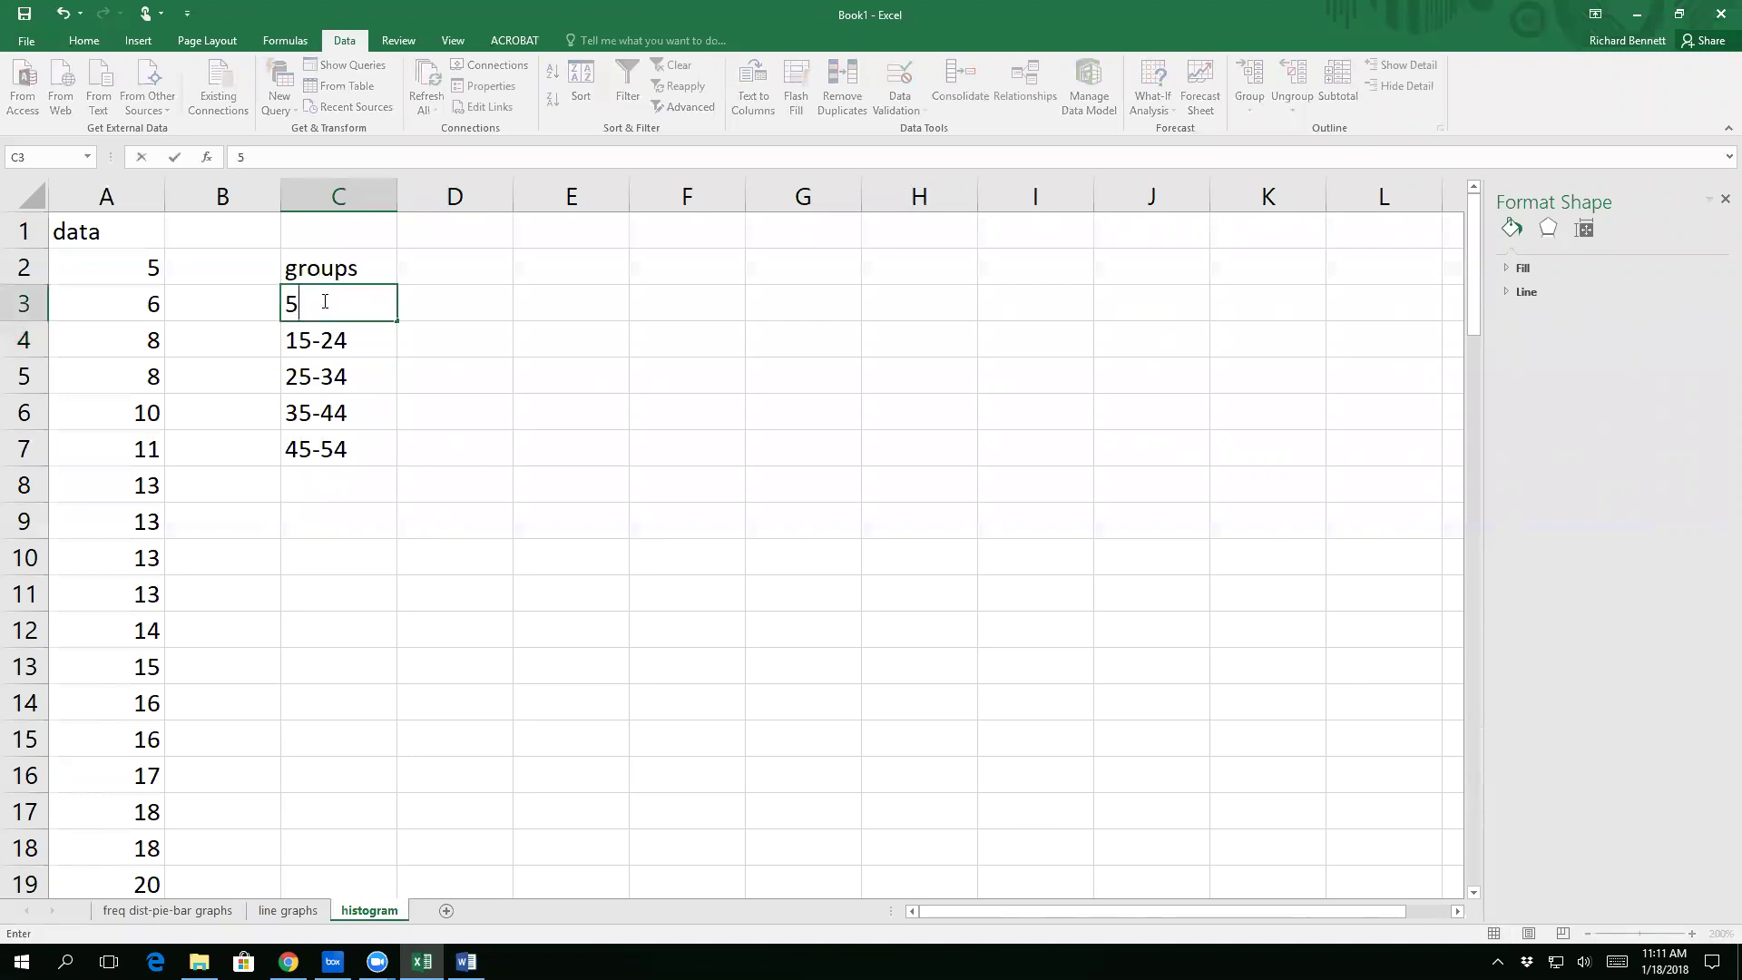
pyautogui.press('Return')
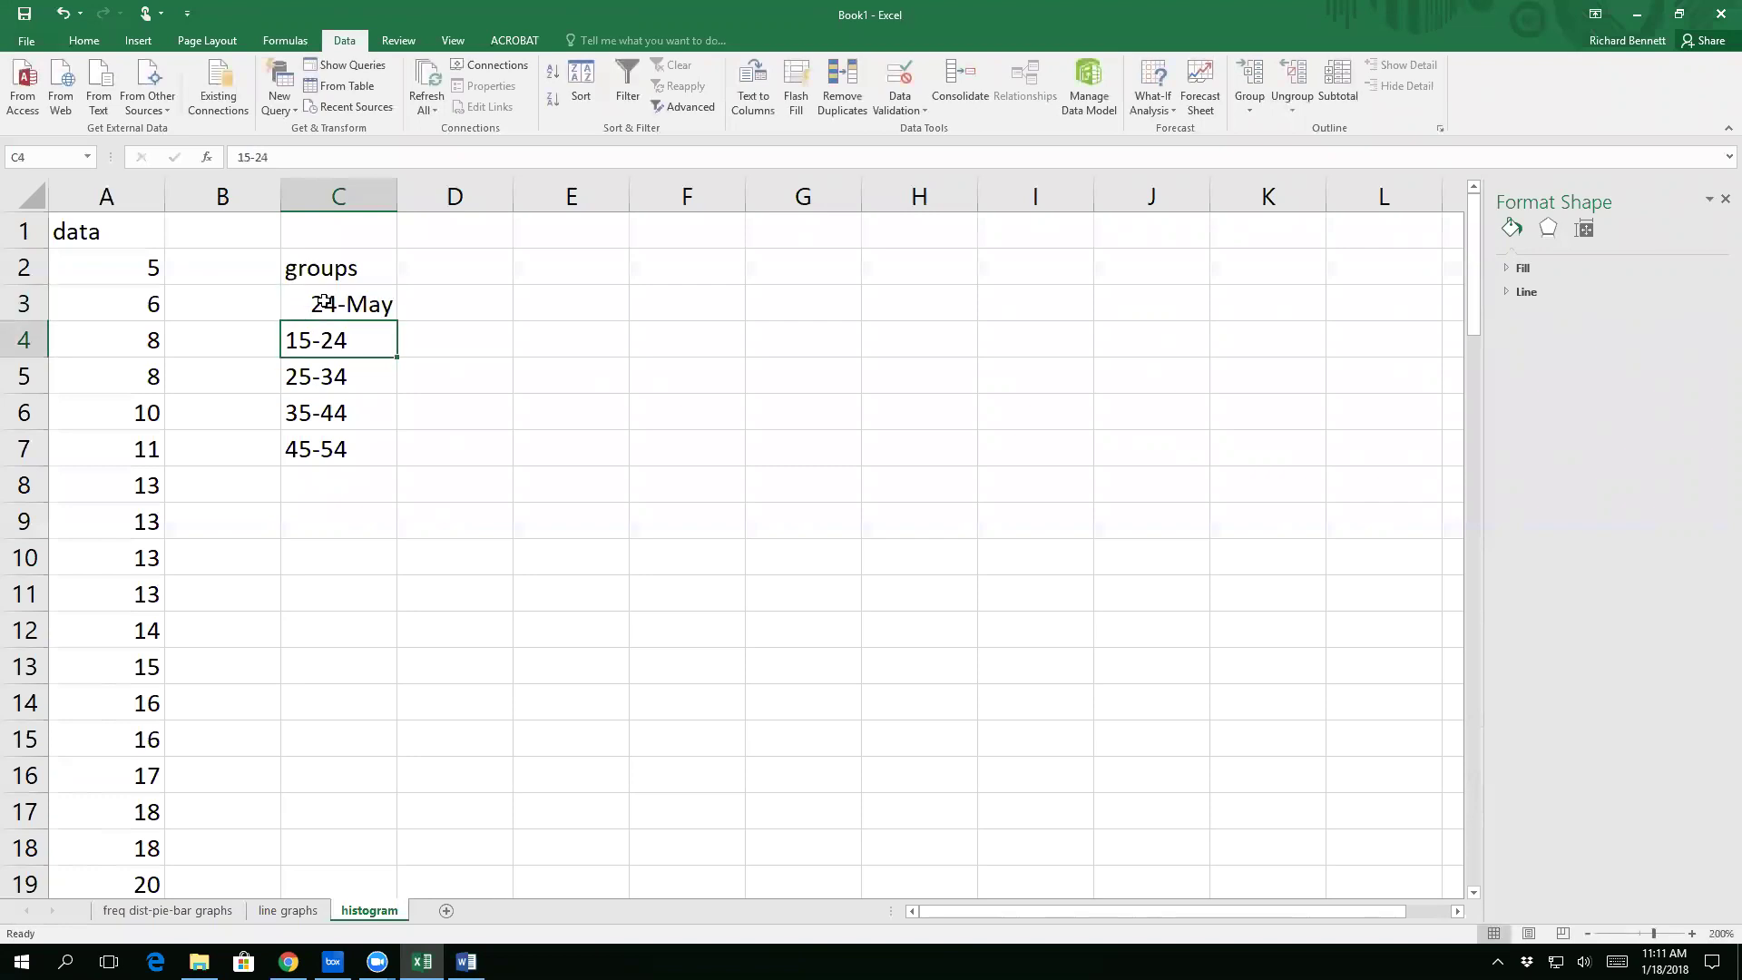
pyautogui.click(324, 302)
pyautogui.write("'5-24")
pyautogui.hotkey('ctrl', 'Return')
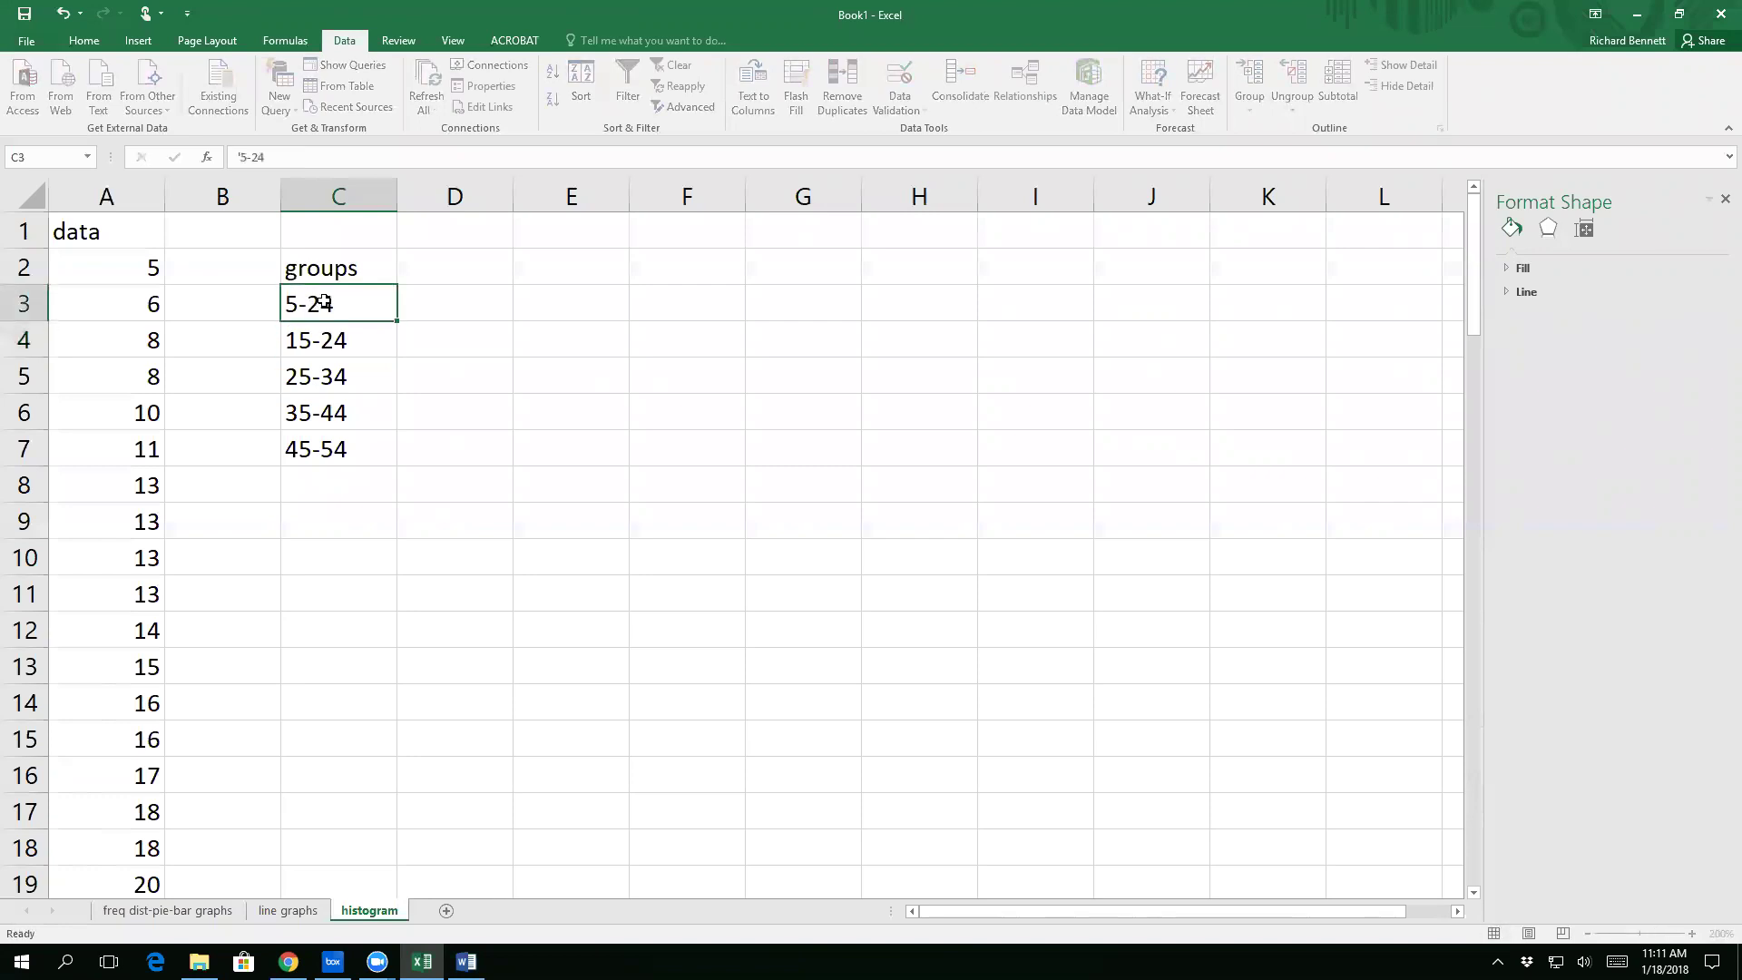
# Step: Replace the class ranges in C4:C6 with 25-44, 45-64 and 65-84, and clear the leftover range in C7
pyautogui.press('Down')
pyautogui.write('25-44')
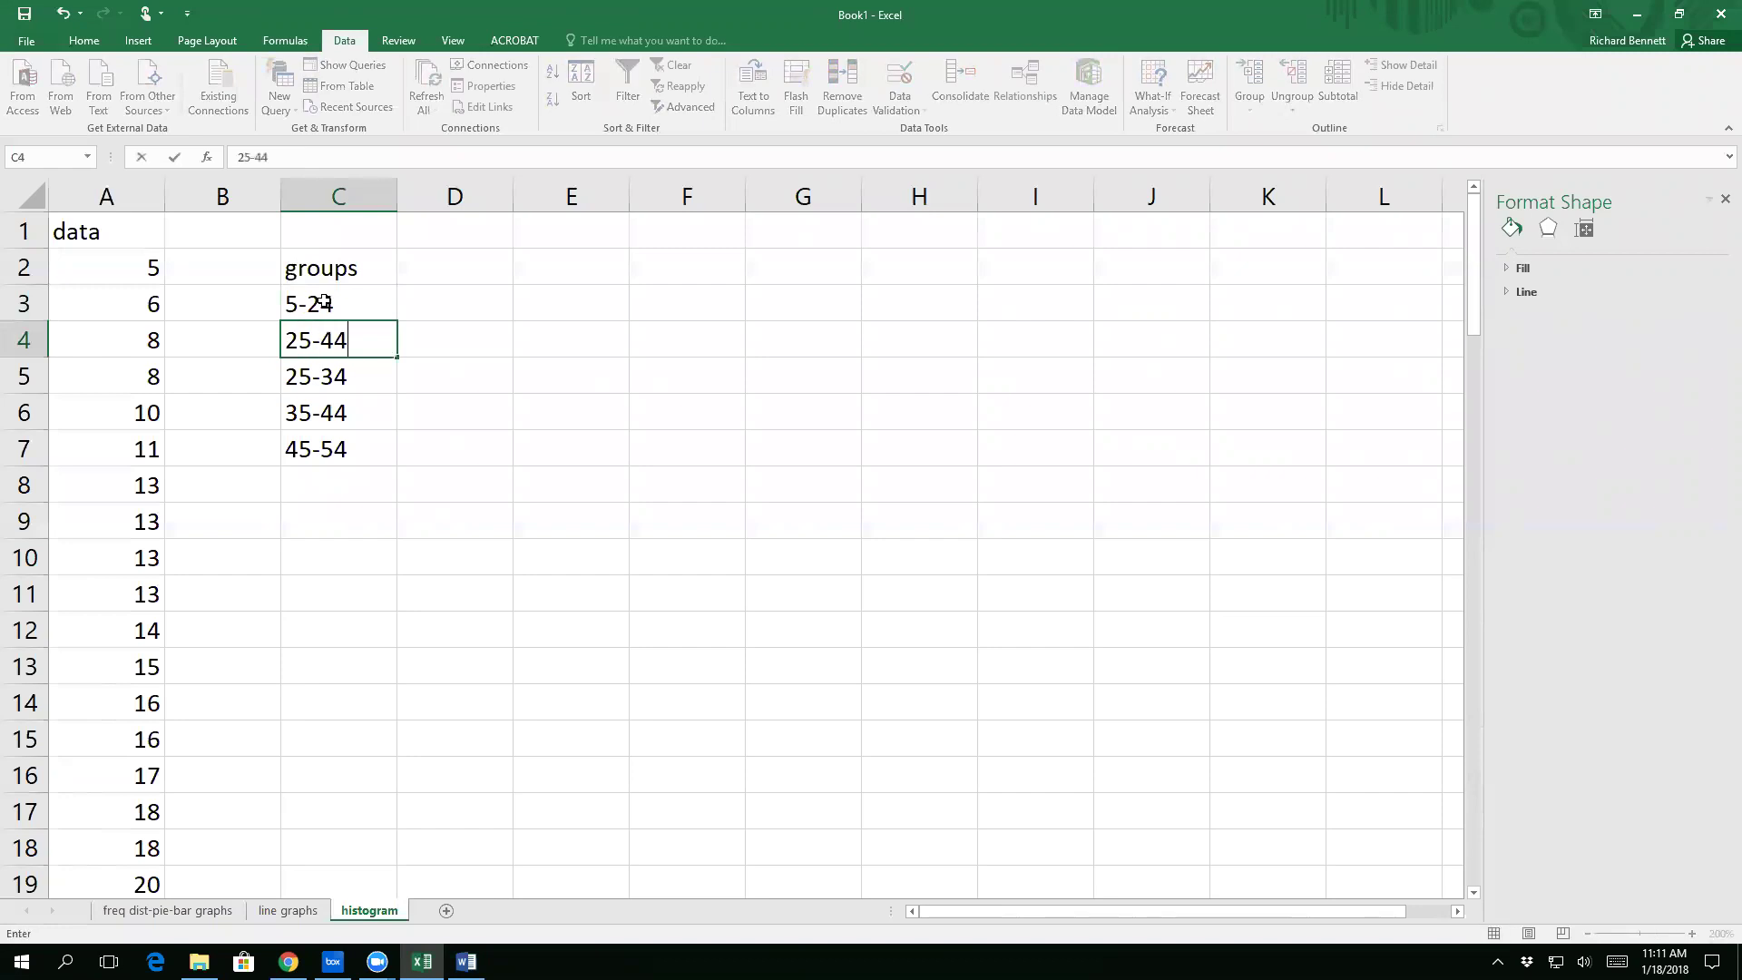
pyautogui.press('Return')
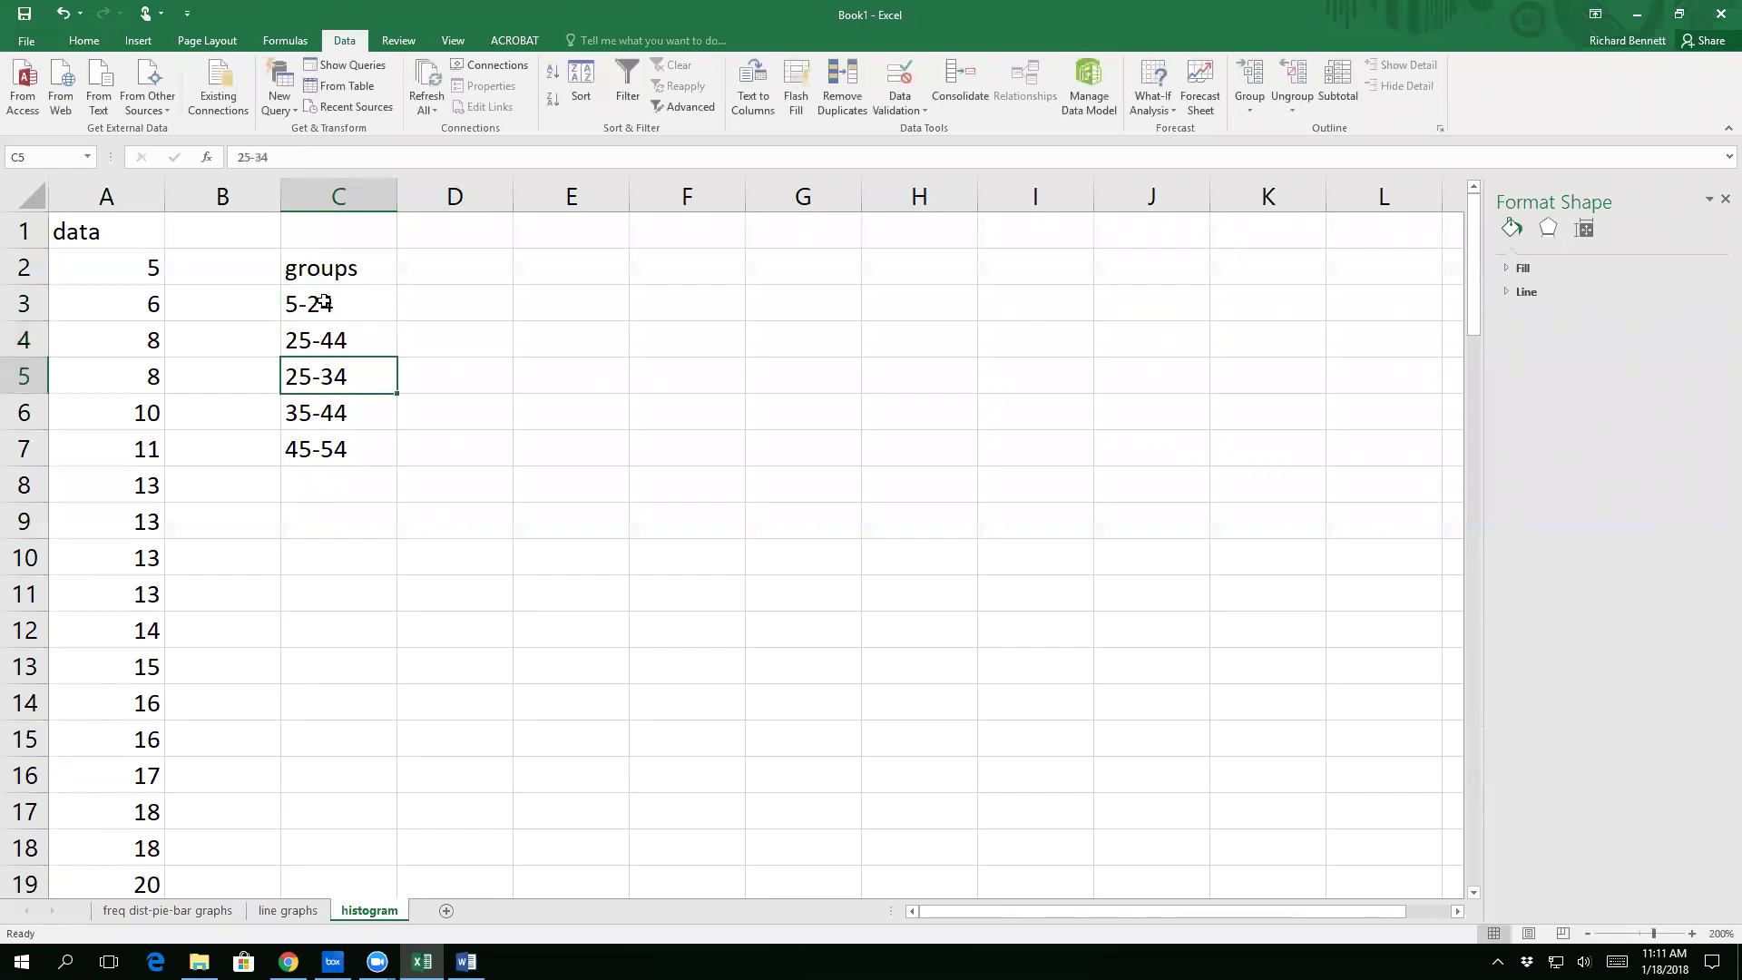
pyautogui.write('45-')
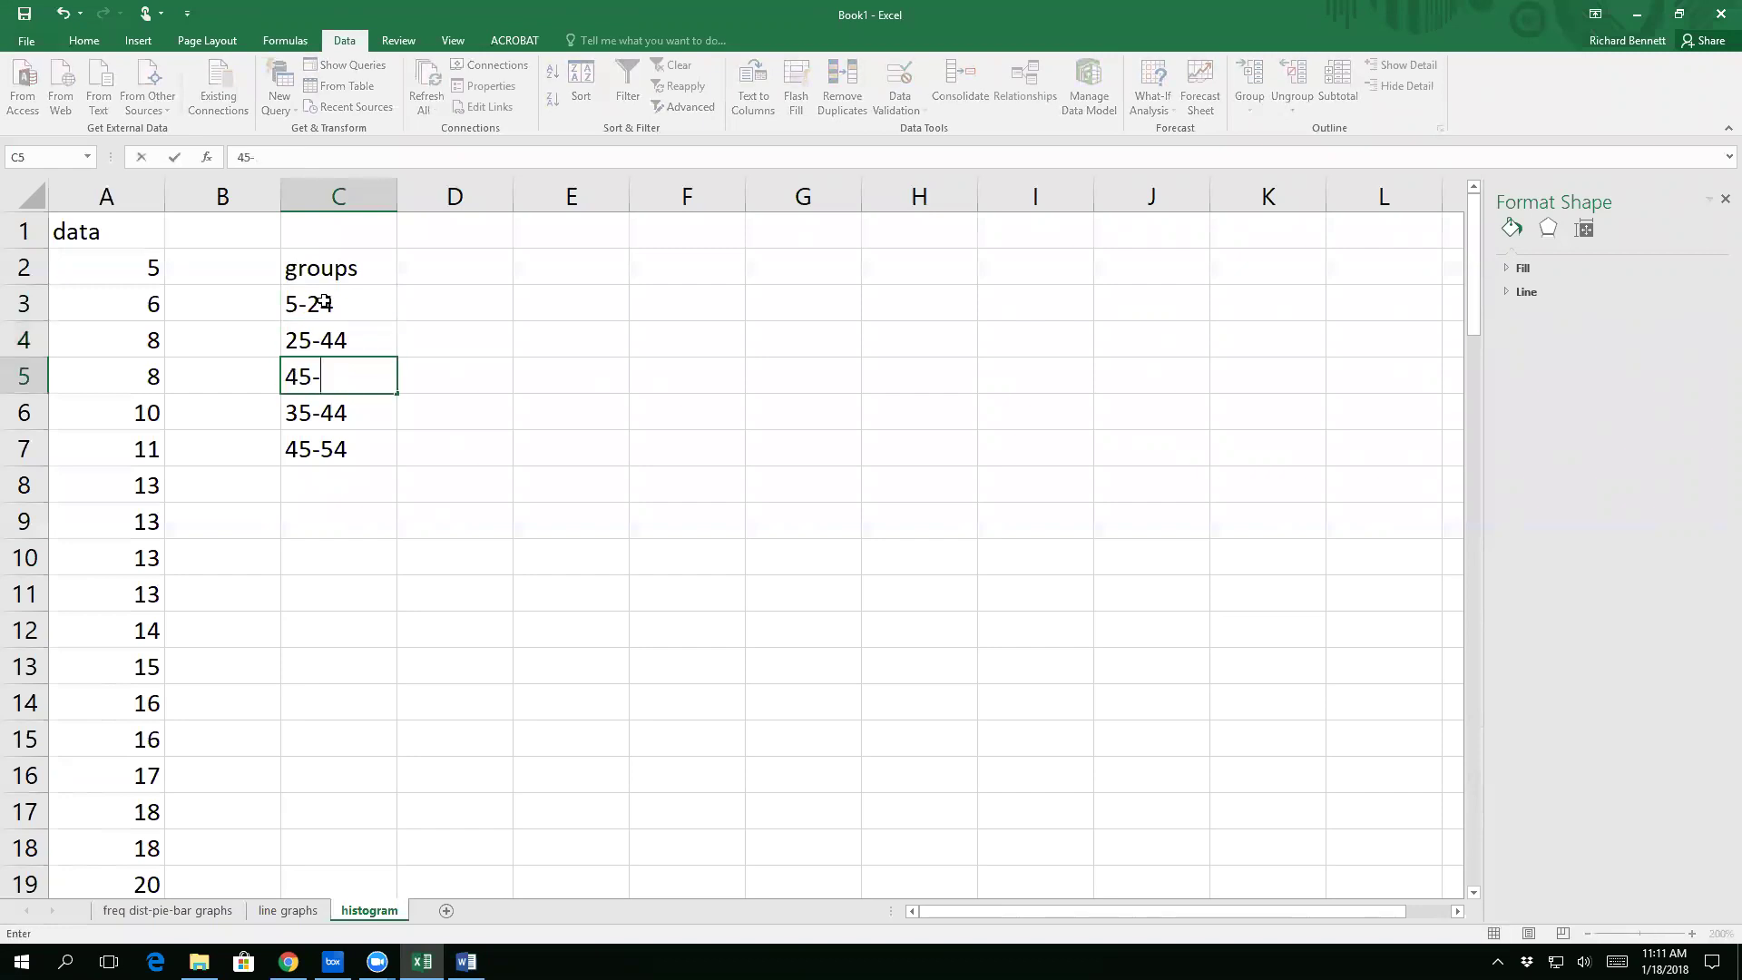
pyautogui.write('64')
pyautogui.press('Return')
pyautogui.write('65')
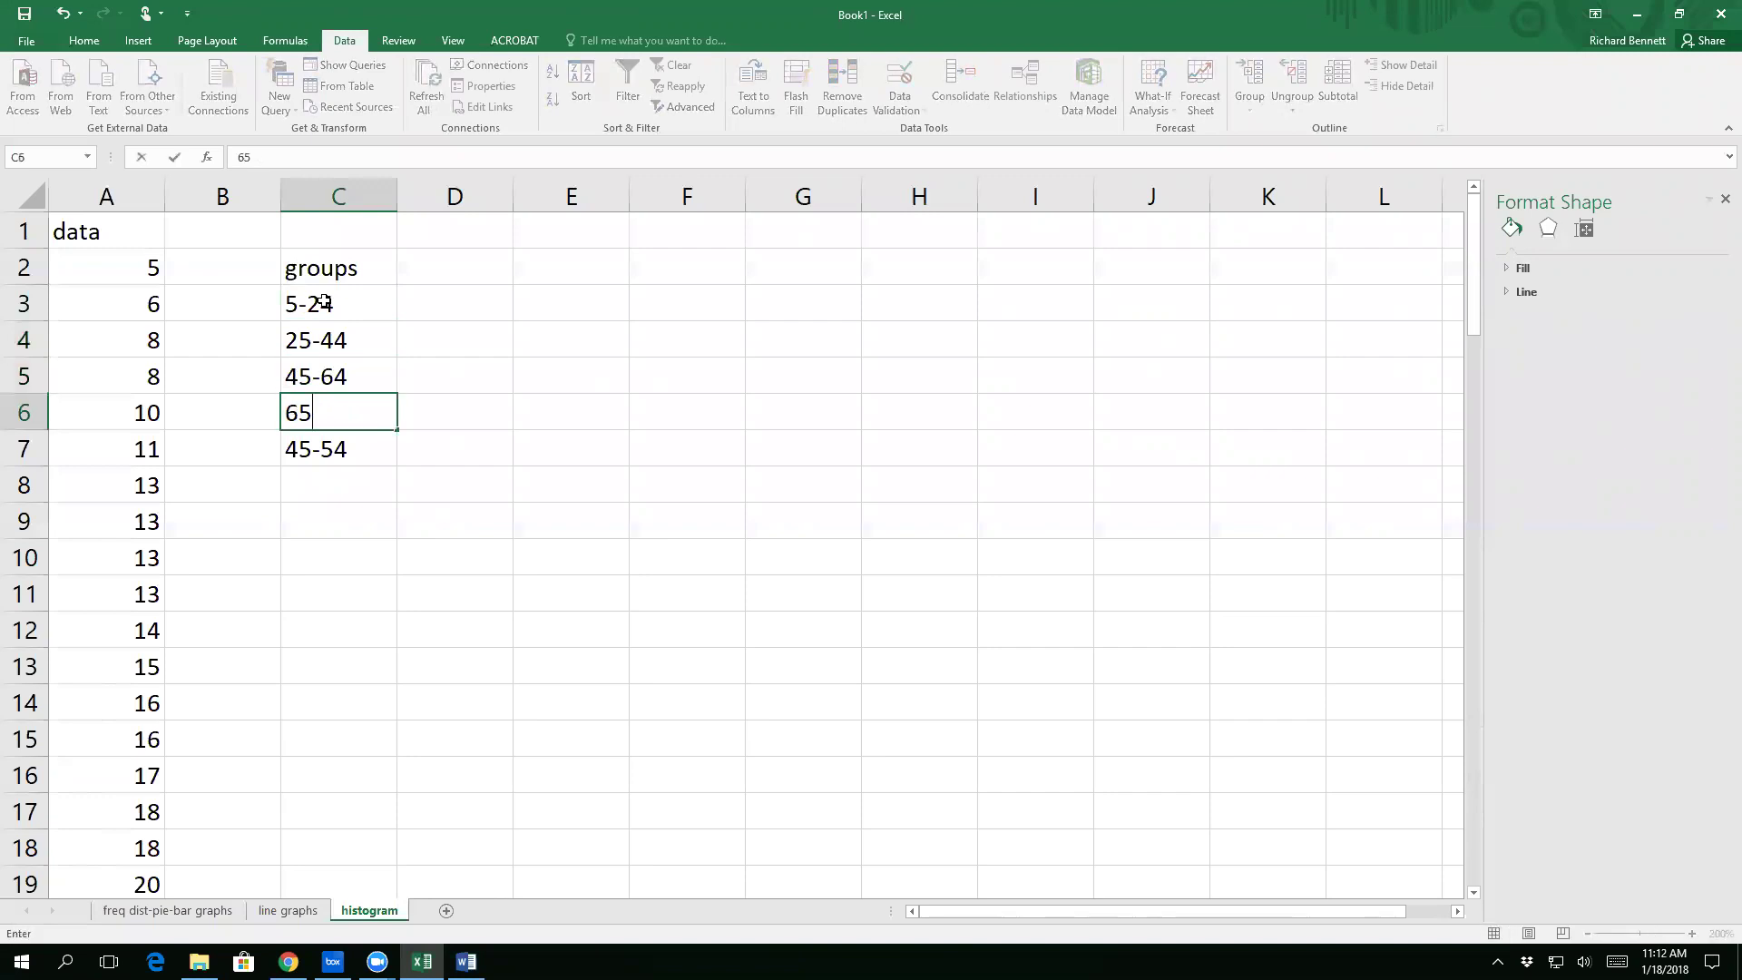
pyautogui.write('-894')
pyautogui.press('BackSpace')
pyautogui.press('BackSpace')
pyautogui.write('4')
pyautogui.hotkey('ctrl', 'Return')
pyautogui.press('Down')
pyautogui.press('Delete')
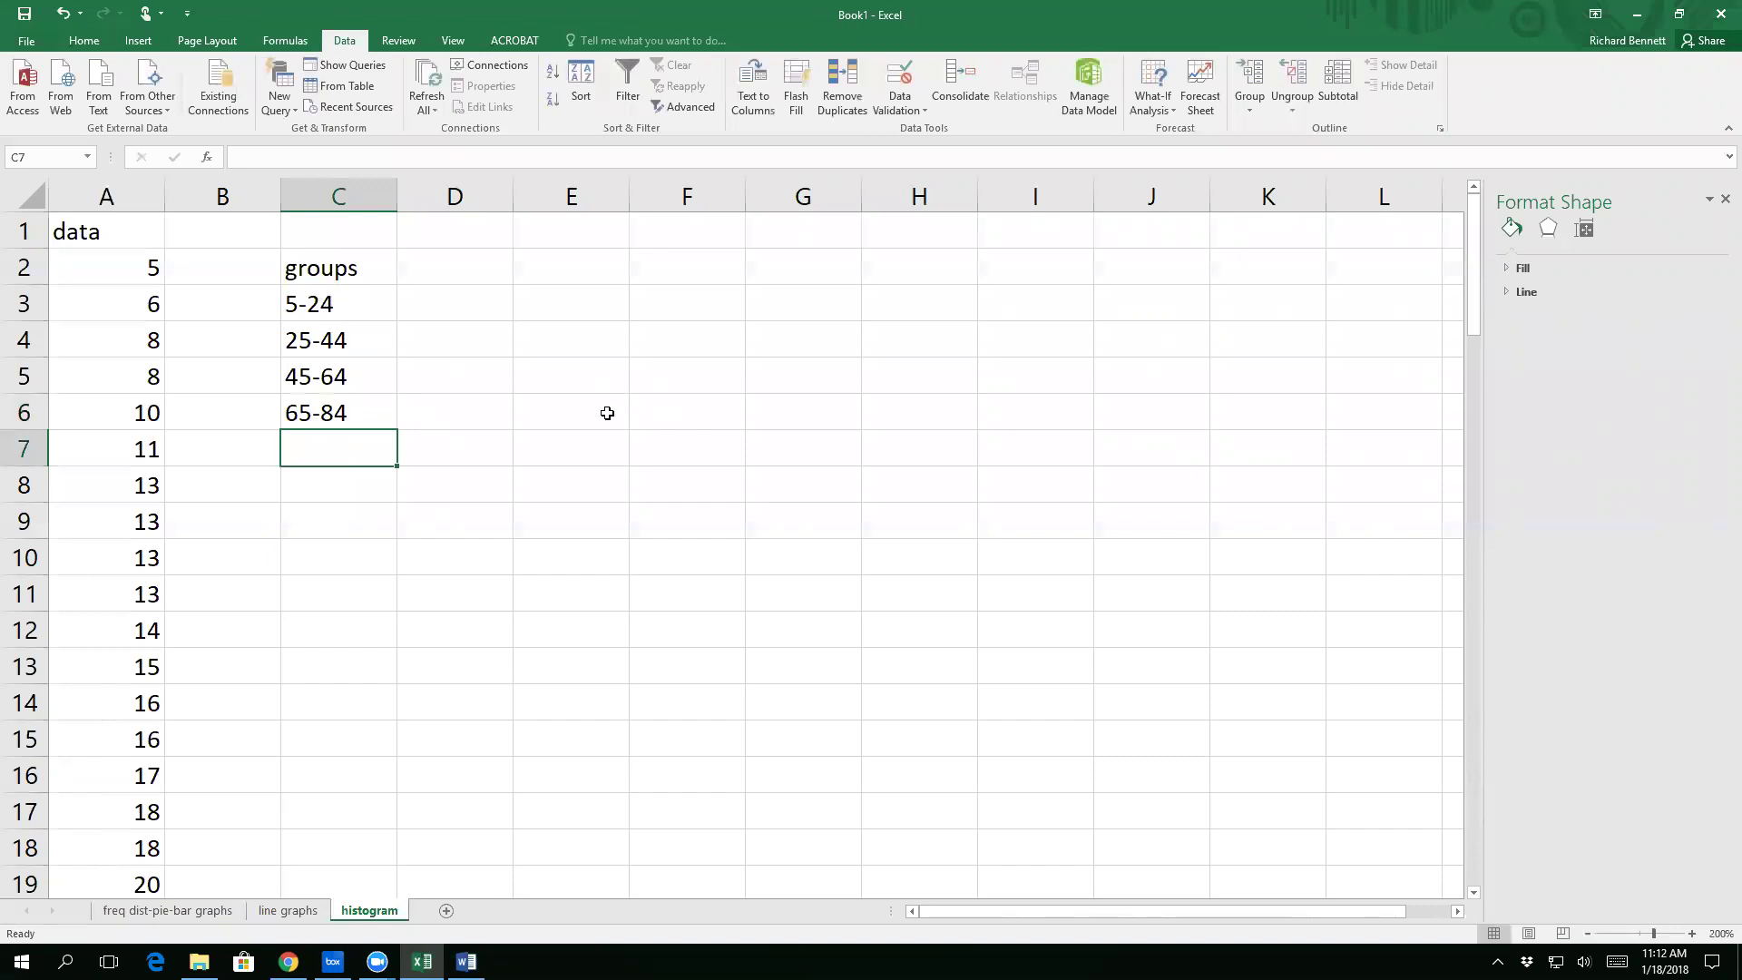
# Step: Add the header "# of people" in D2 beside the groups header
pyautogui.click(468, 271)
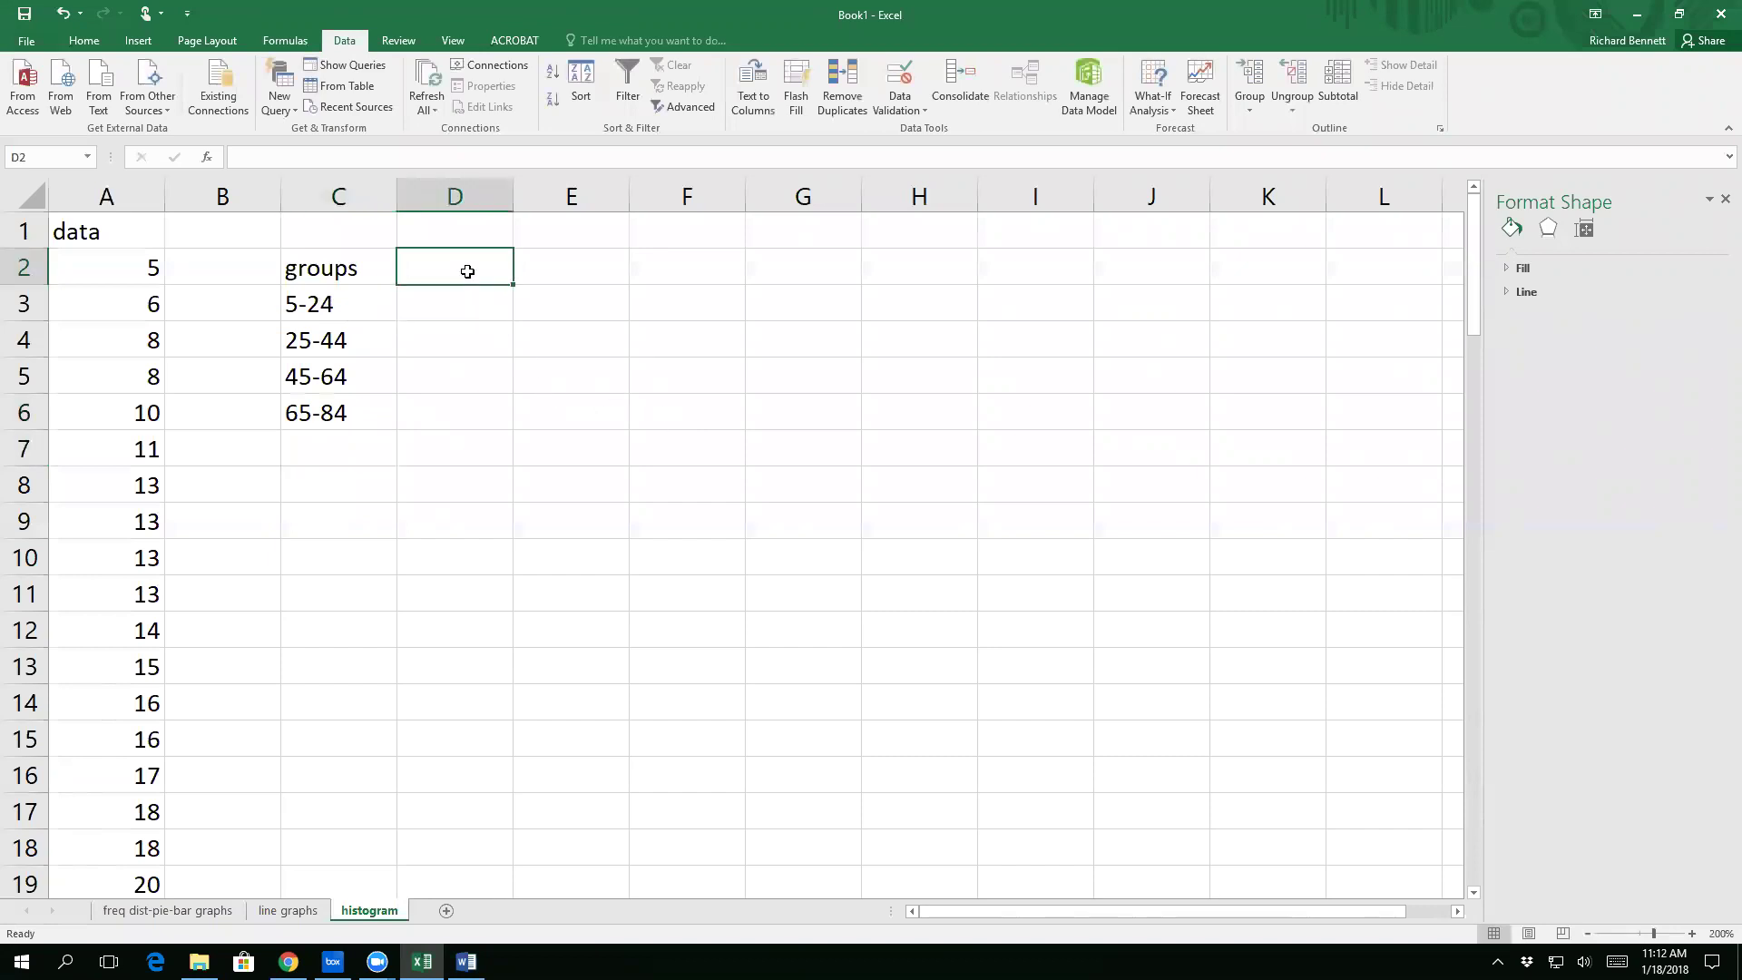
pyautogui.write('# of people')
pyautogui.press('Return')
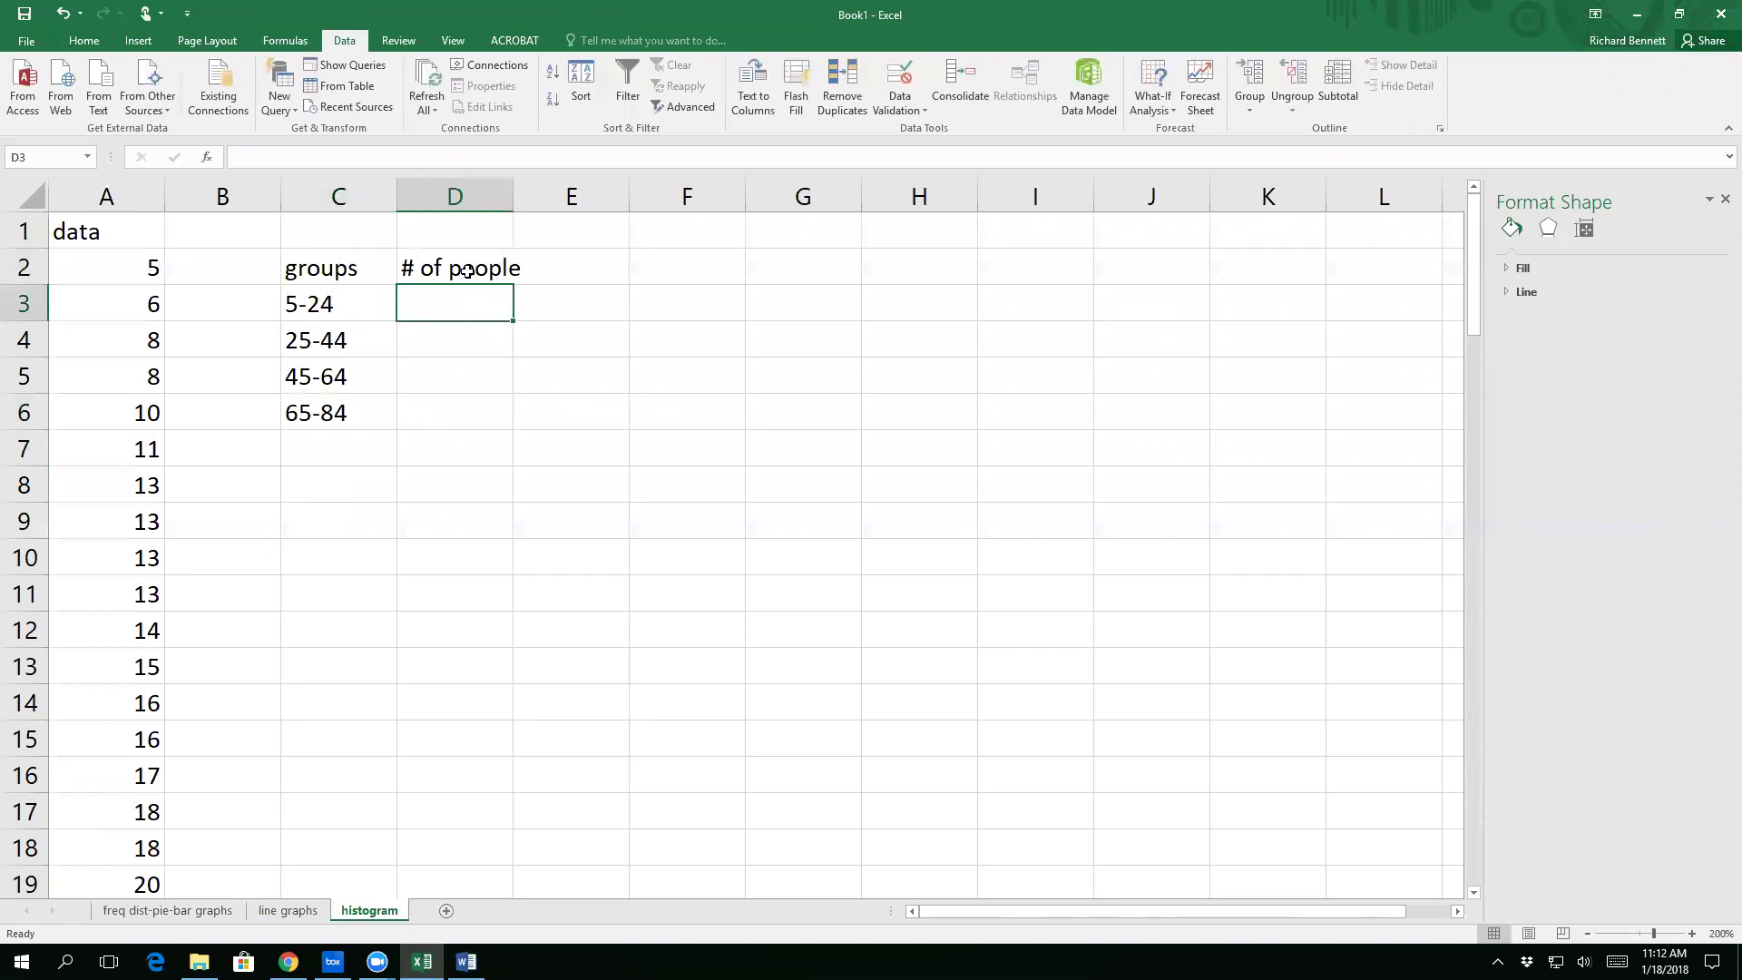
# Step: Select the data values from 5 to 24 to count them, and enter 28 in D3 for the 5-24 group
pyautogui.moveTo(145, 272); pyautogui.dragTo(146, 340)
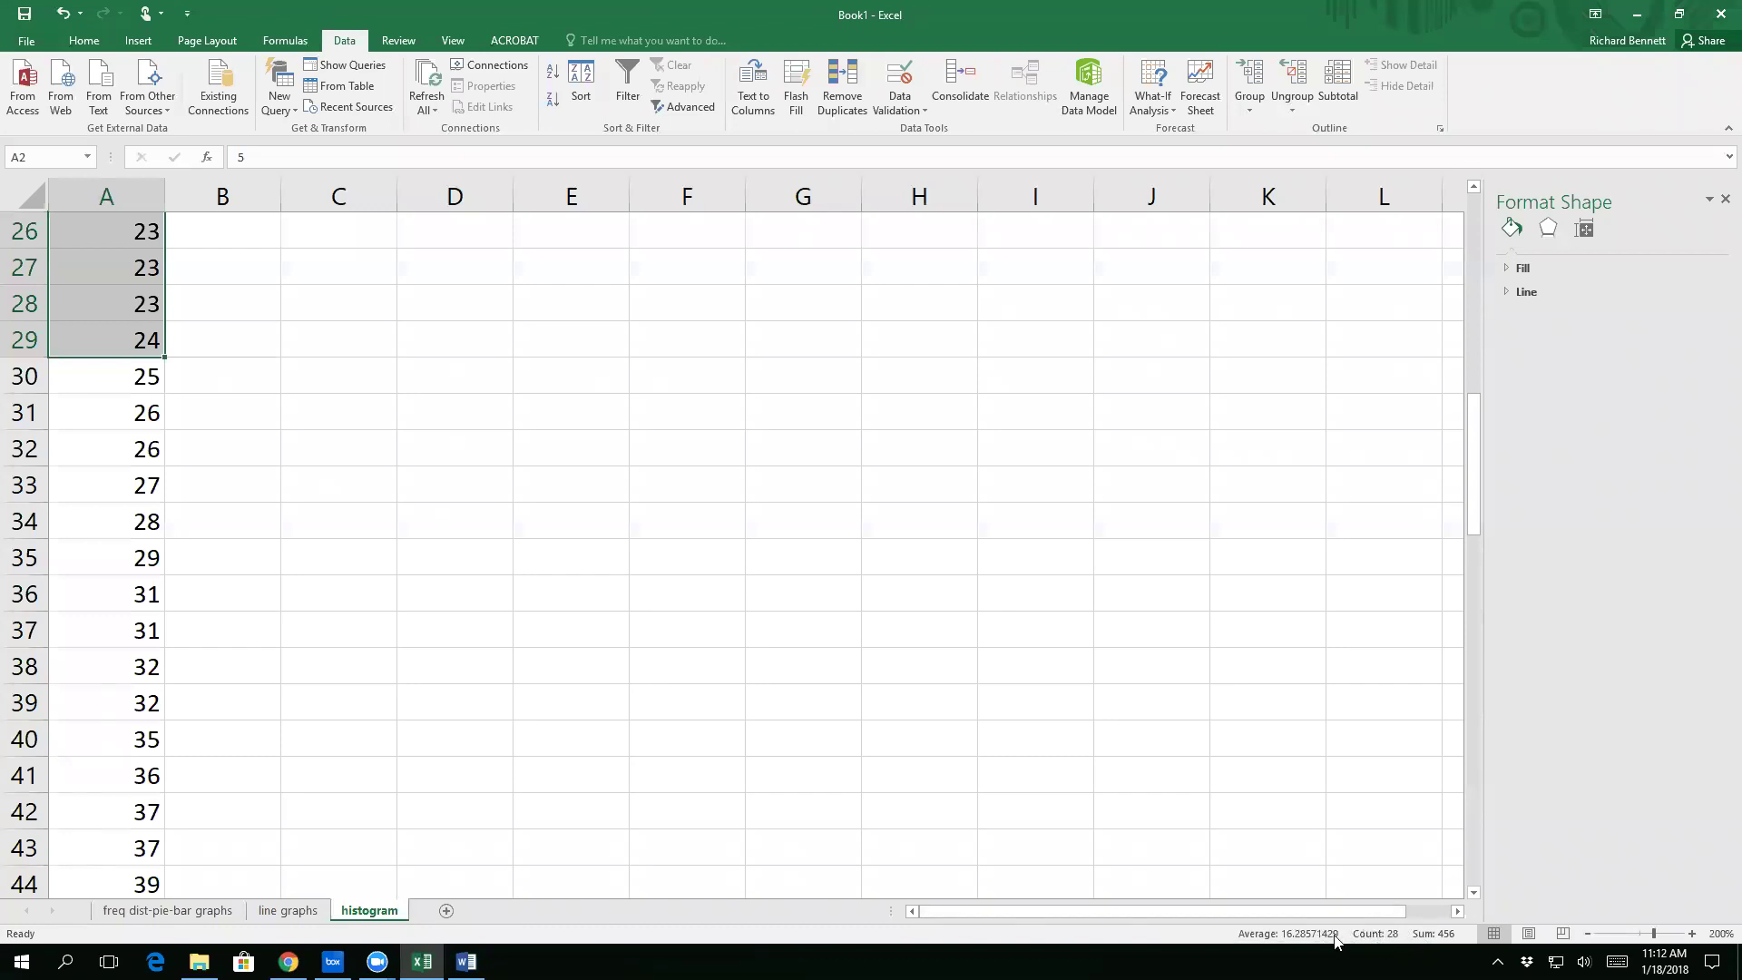
pyautogui.scroll(6, 1244, 820)
pyautogui.scroll(-6, 1243, 820)
pyautogui.scroll(8, 1240, 799)
pyautogui.click(478, 286)
pyautogui.write('28')
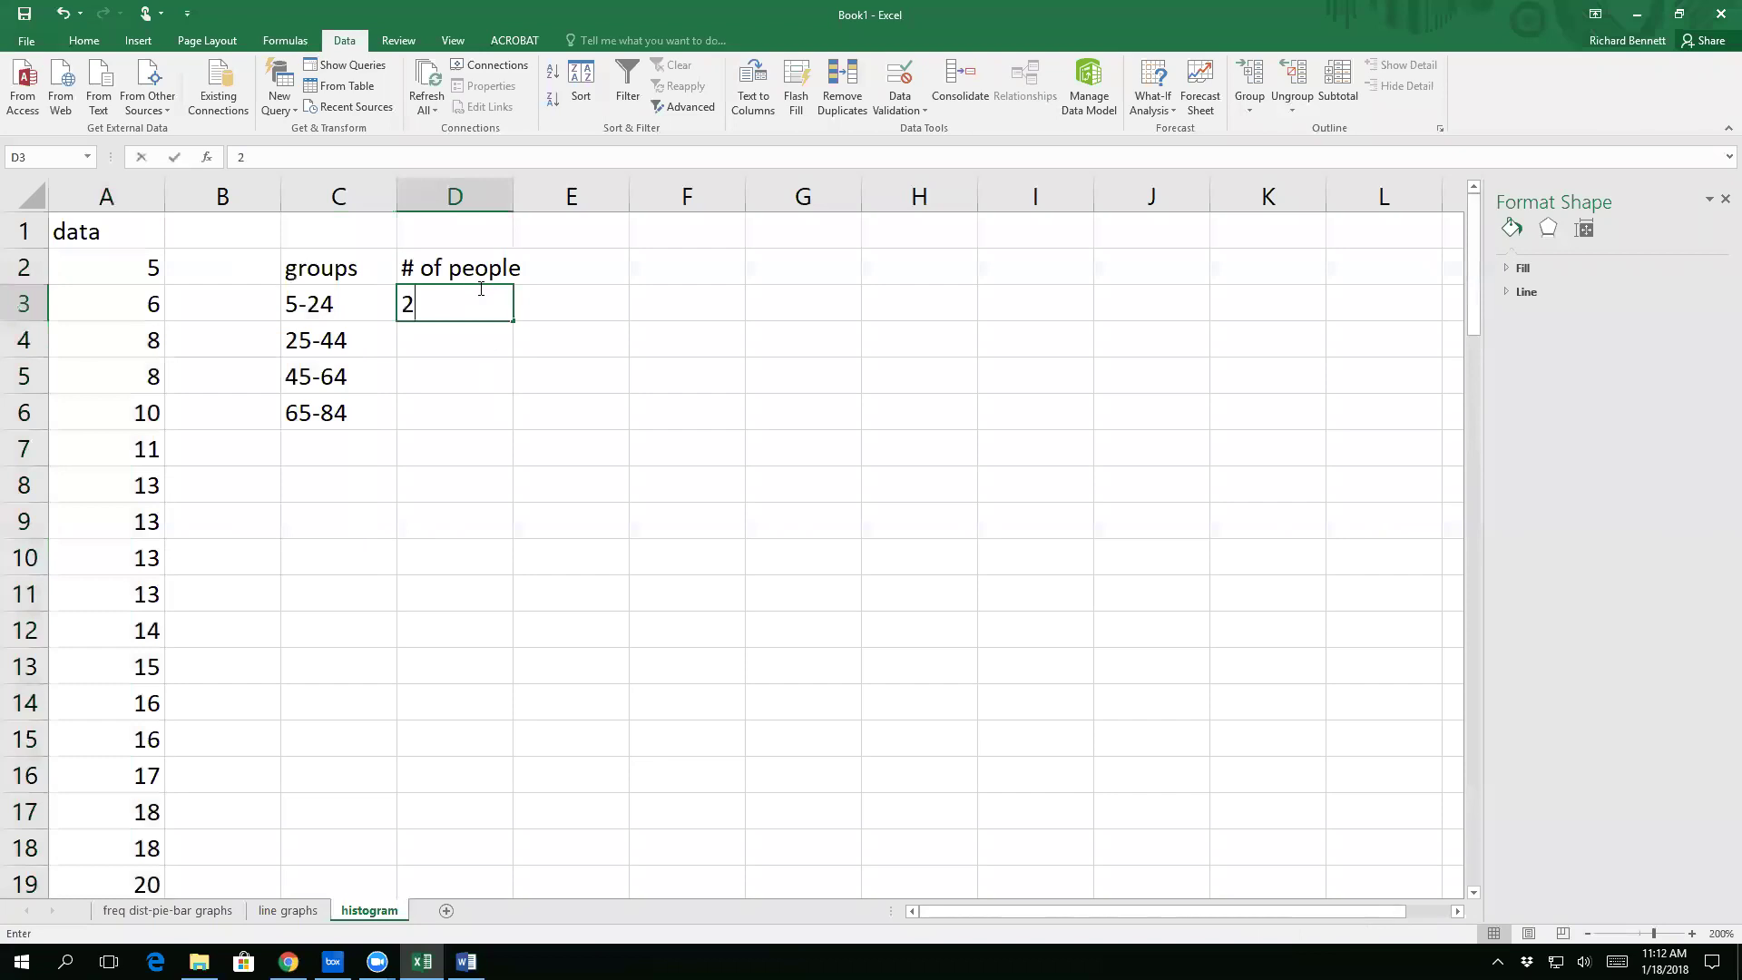
pyautogui.press('Return')
# Step: Select the data values from 25 to 44 to count them, and enter 24 in D4 for the 25-44 group
pyautogui.scroll(-10, 274, 464)
pyautogui.scroll(2, 275, 463)
pyautogui.moveTo(147, 410); pyautogui.dragTo(114, 821)
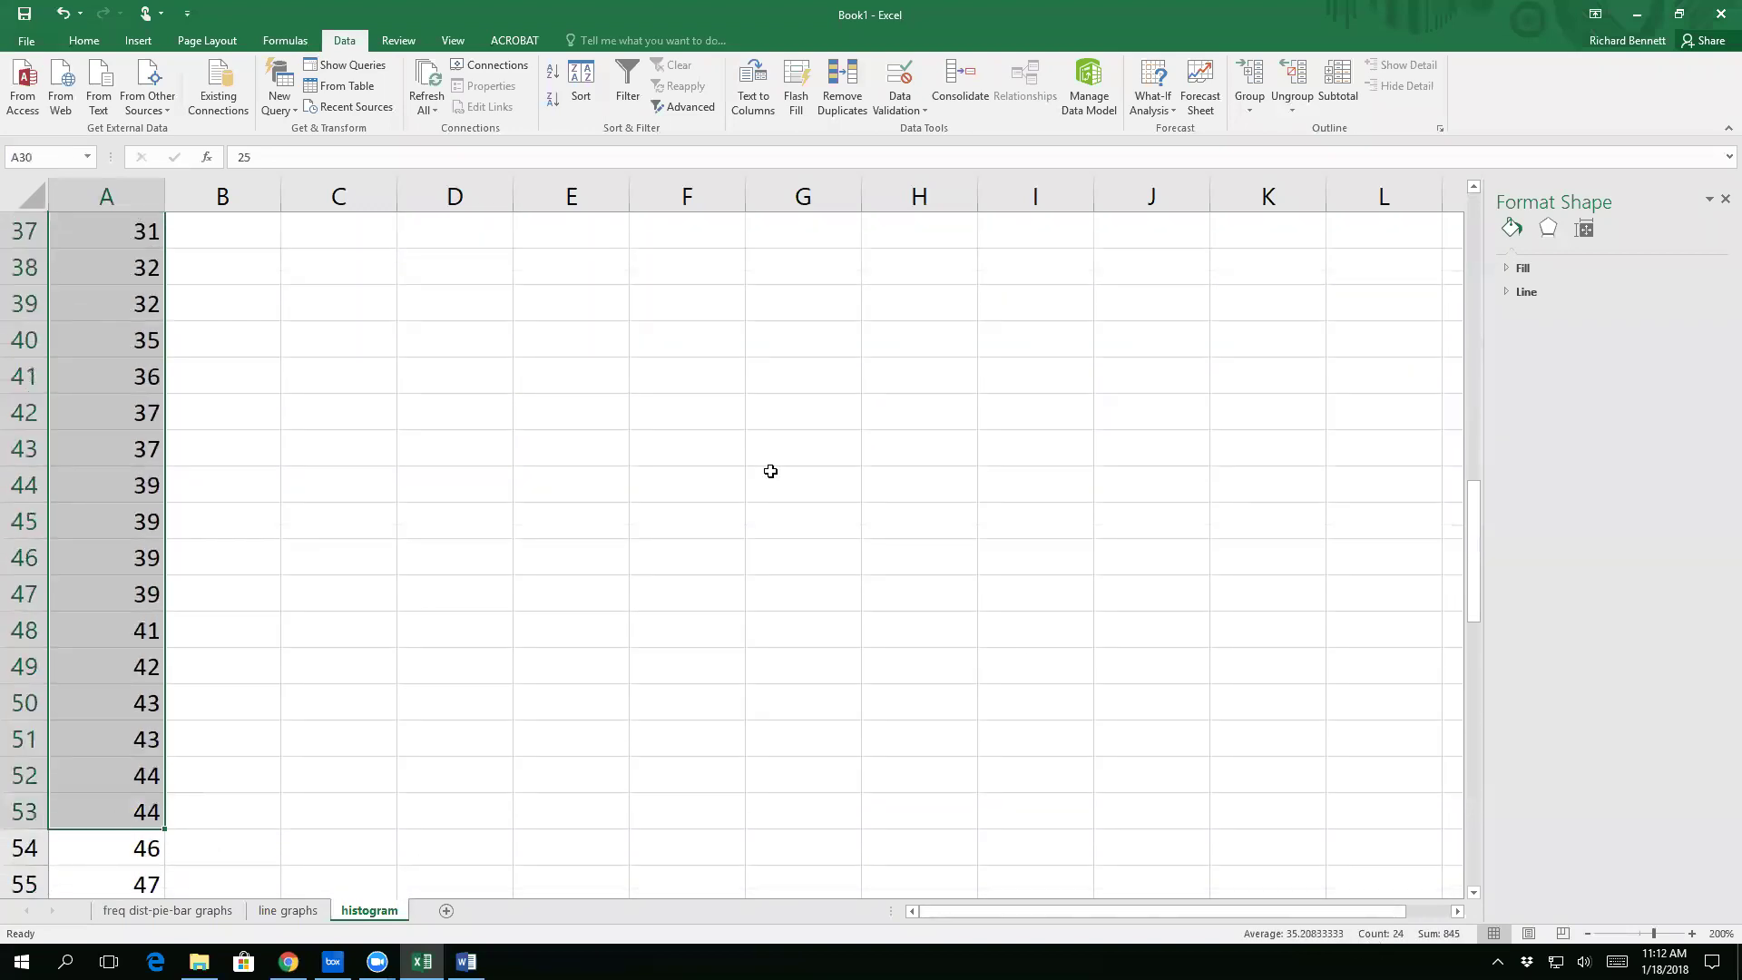
pyautogui.scroll(9, 756, 458)
pyautogui.scroll(3, 756, 458)
pyautogui.click(459, 339)
pyautogui.write('24')
pyautogui.press('Return')
# Step: Select the data values from 45 to 64 to count them, and enter 20 in D5 for the 45-64 group
pyautogui.scroll(-15, 506, 404)
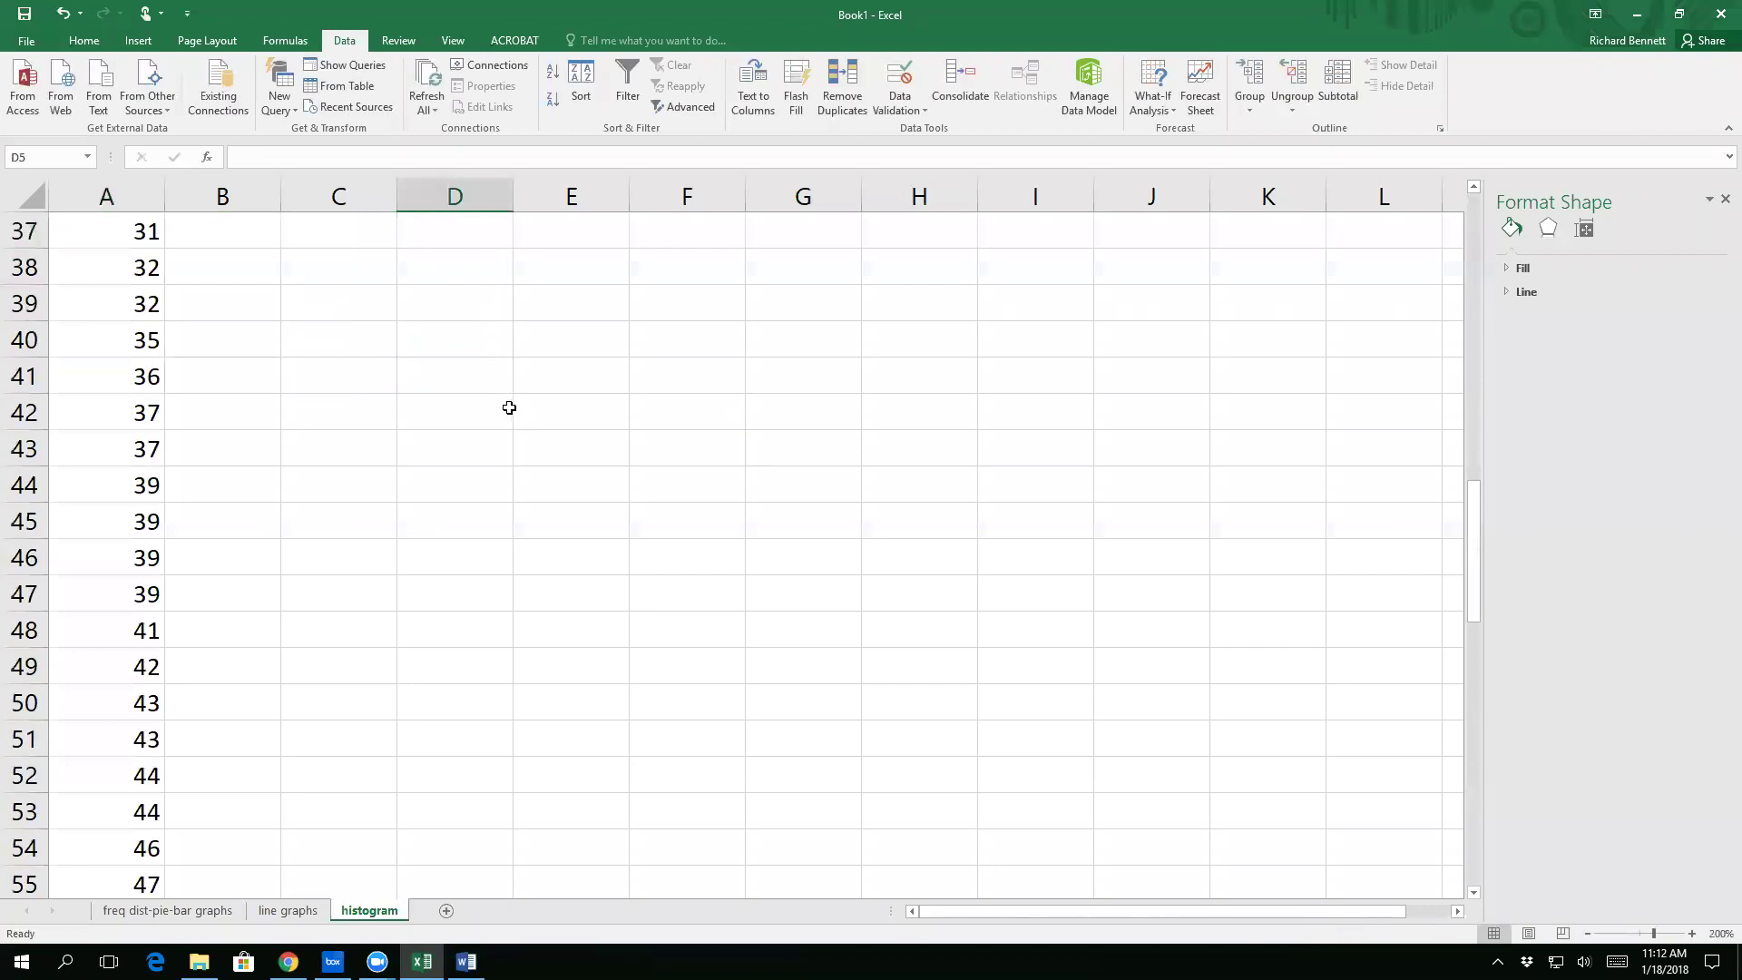
pyautogui.moveTo(150, 408); pyautogui.dragTo(124, 658)
pyautogui.scroll(20, 459, 556)
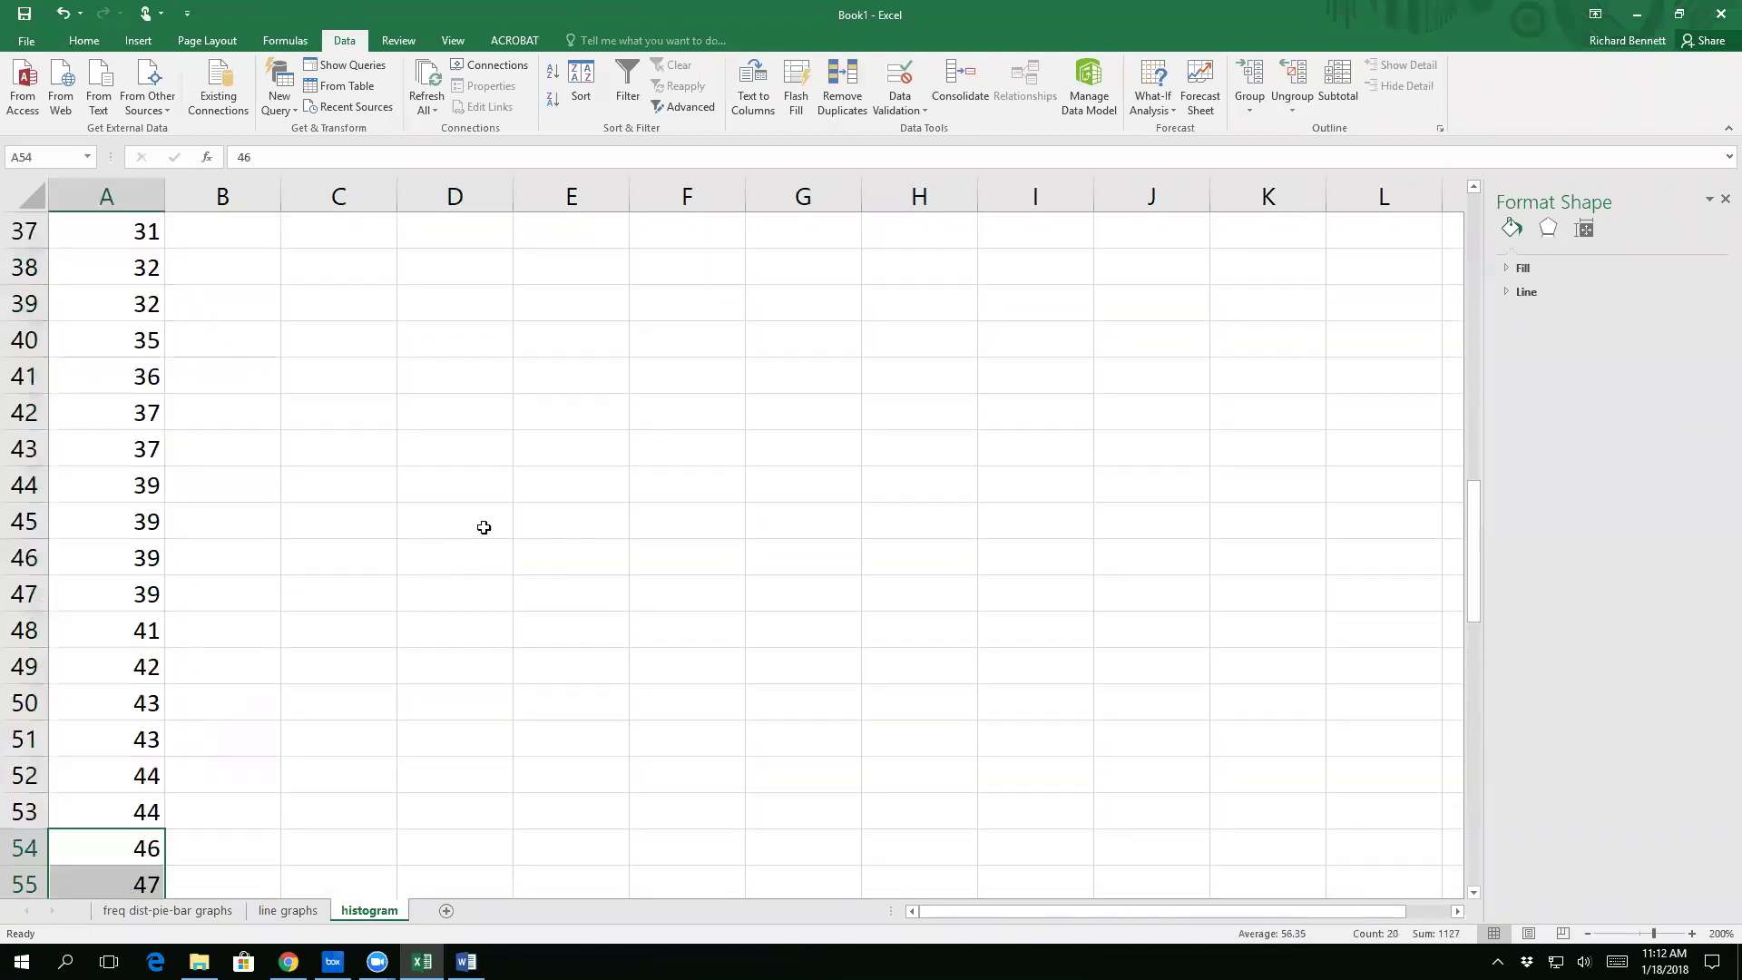
pyautogui.click(478, 361)
pyautogui.write('20')
pyautogui.press('Return')
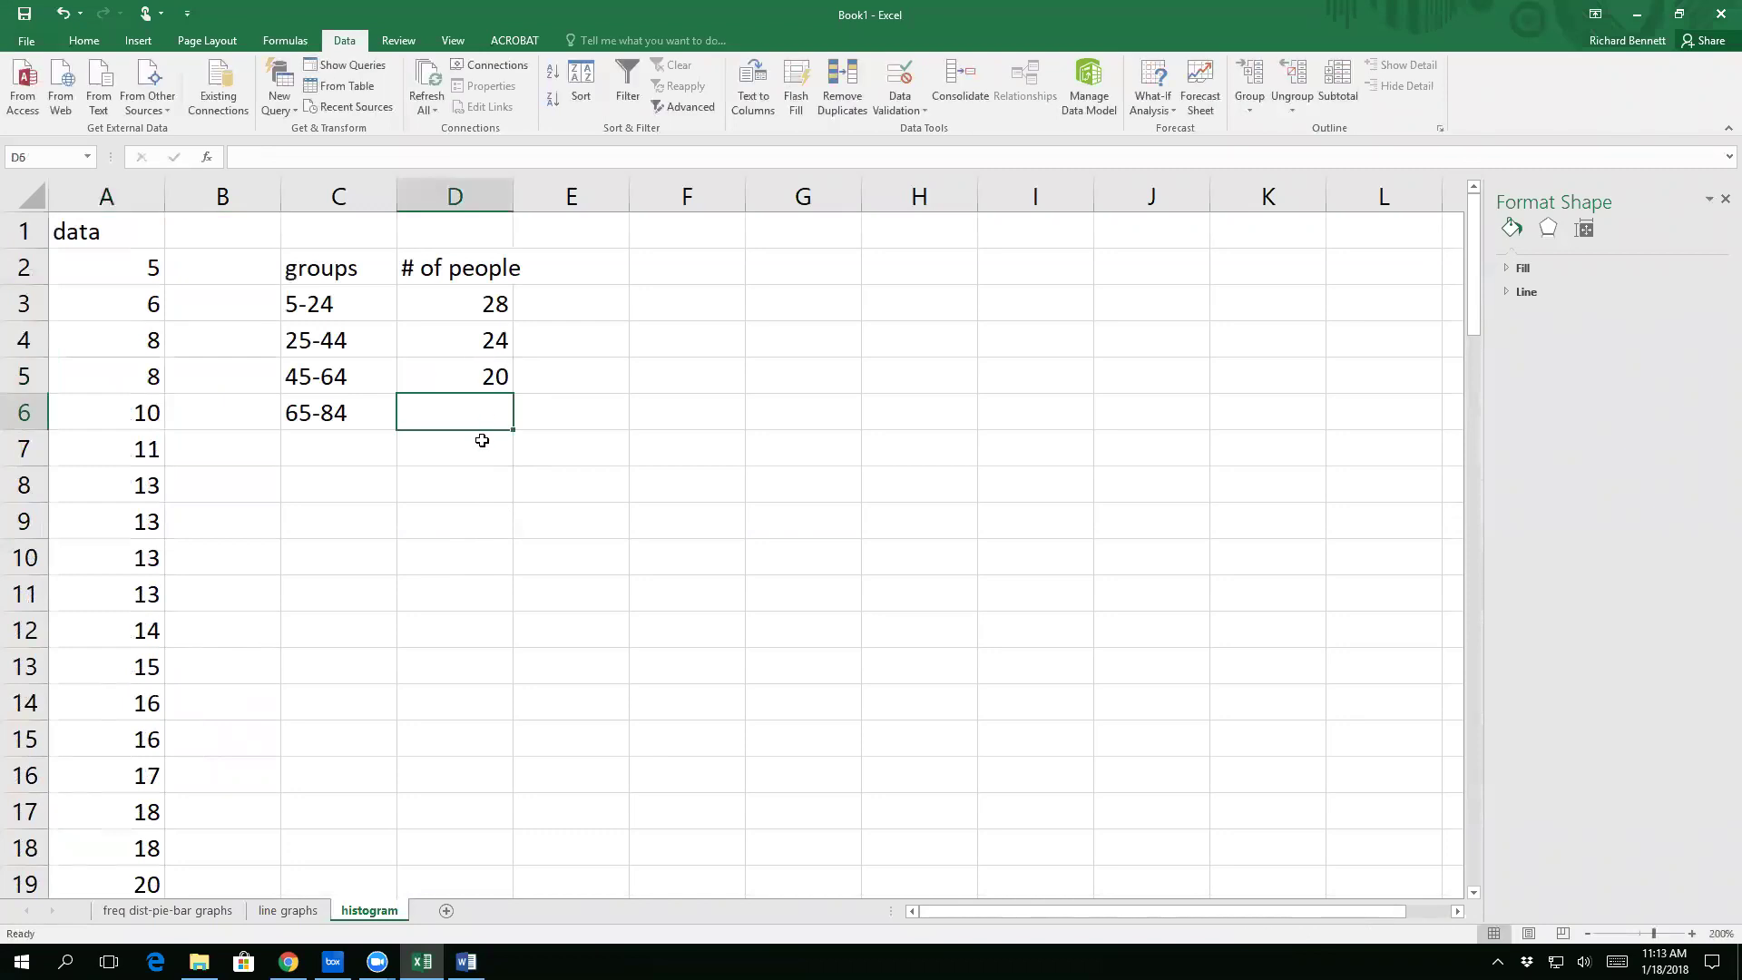
# Step: Select the data values from 65 to 84 to count them, and enter 14 in D6 for the 65-84 group
pyautogui.scroll(-20, 481, 440)
pyautogui.scroll(-3, 467, 458)
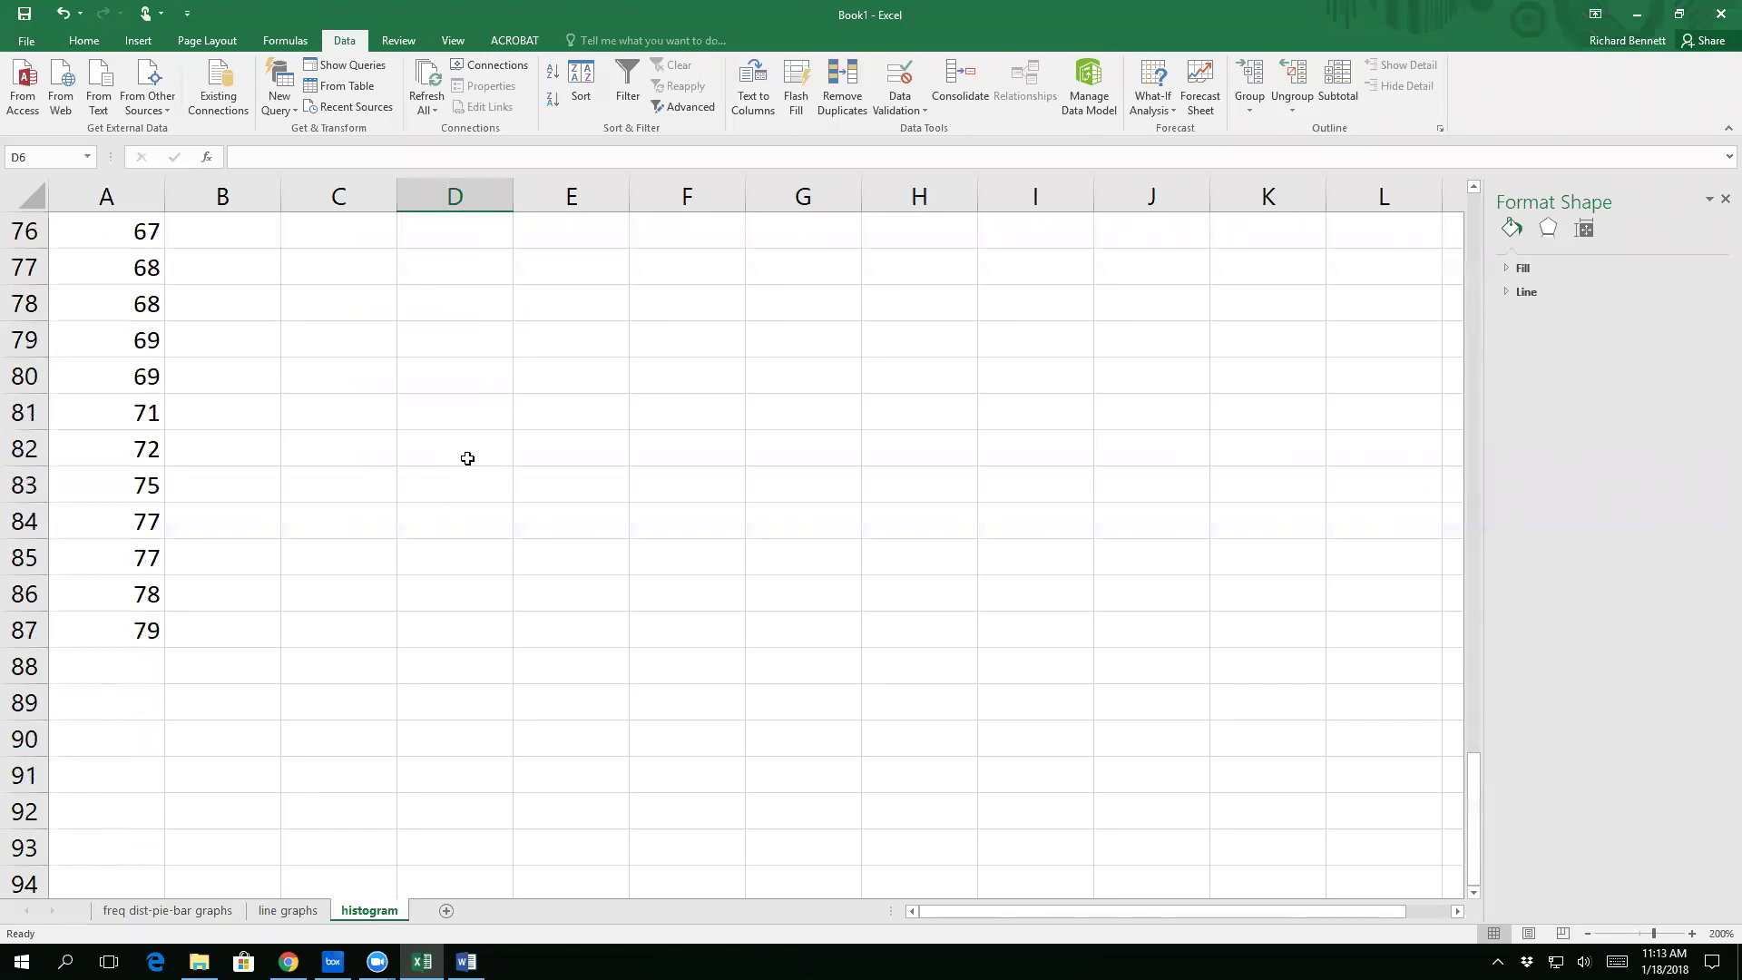
pyautogui.scroll(2, 259, 396)
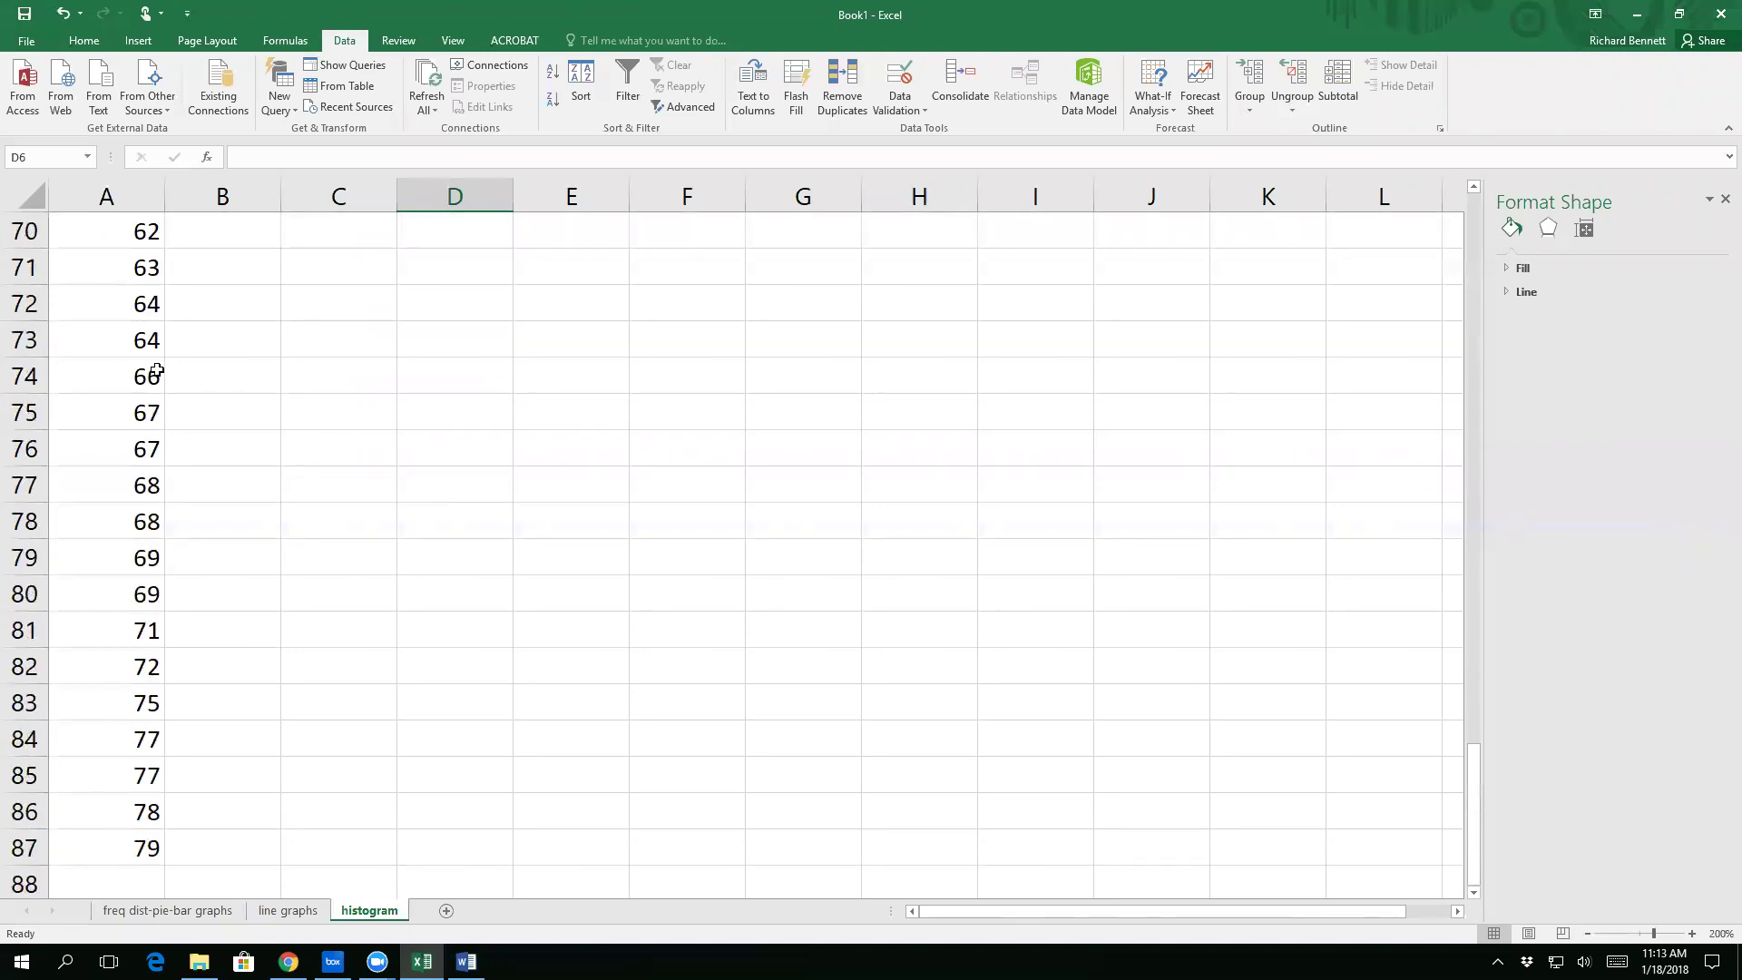
pyautogui.moveTo(136, 375); pyautogui.dragTo(101, 844)
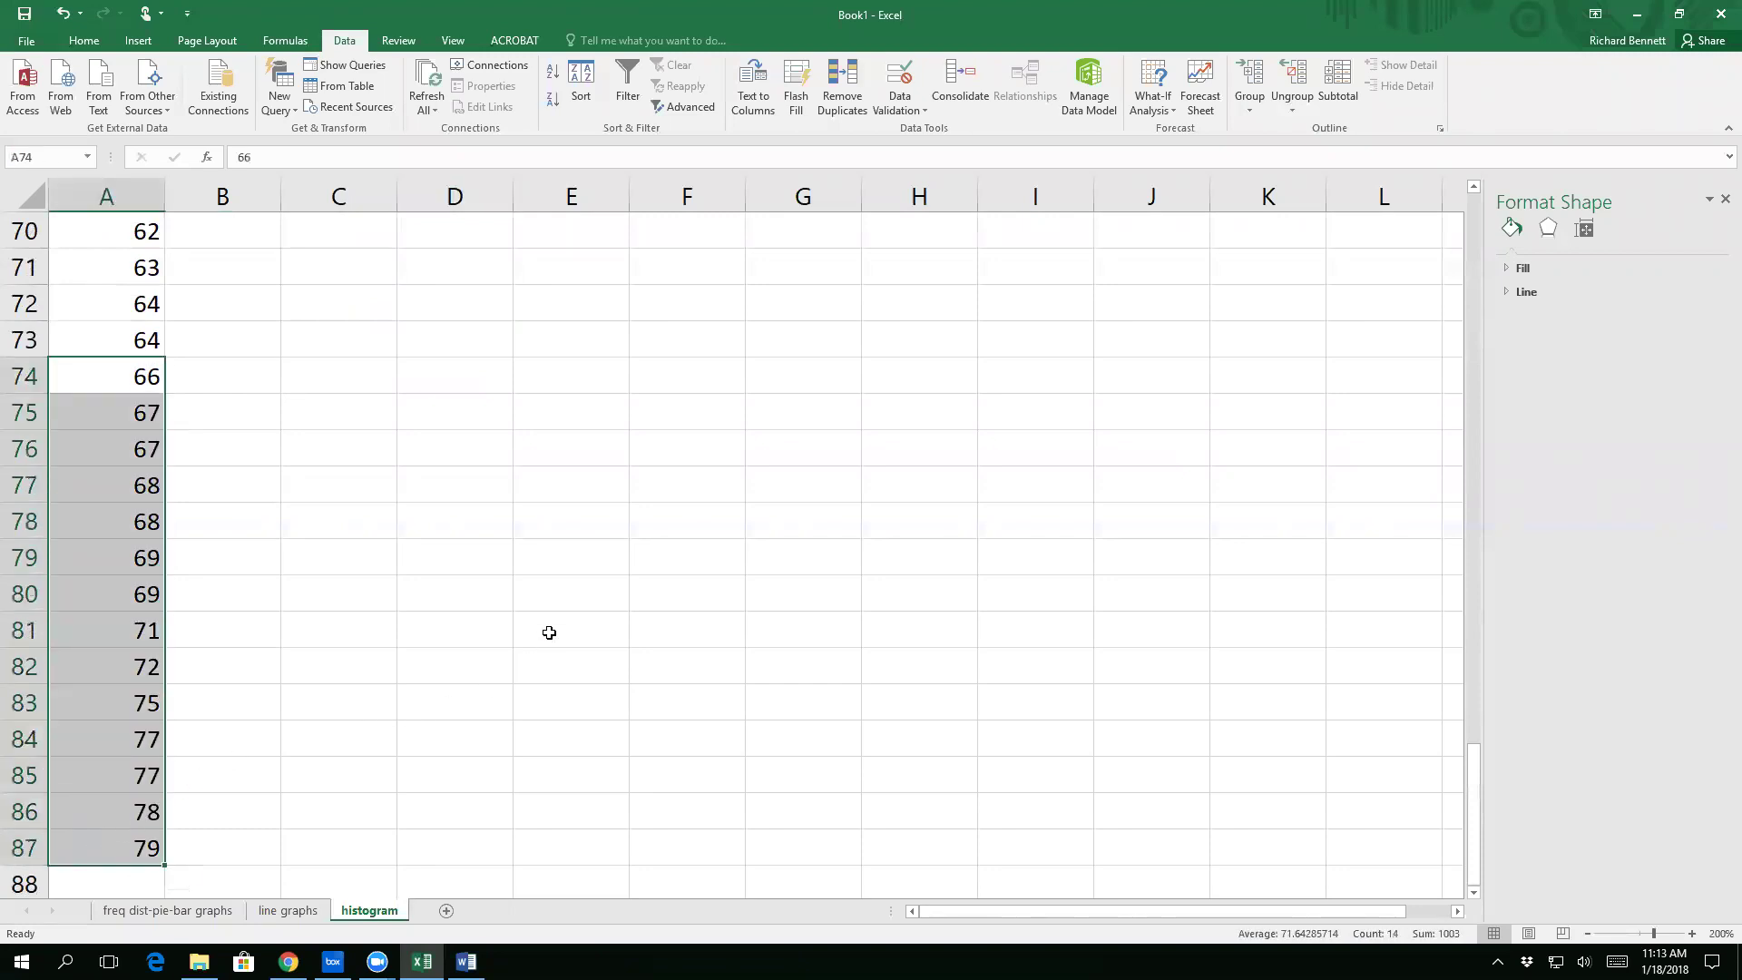
pyautogui.scroll(20, 549, 632)
pyautogui.click(480, 415)
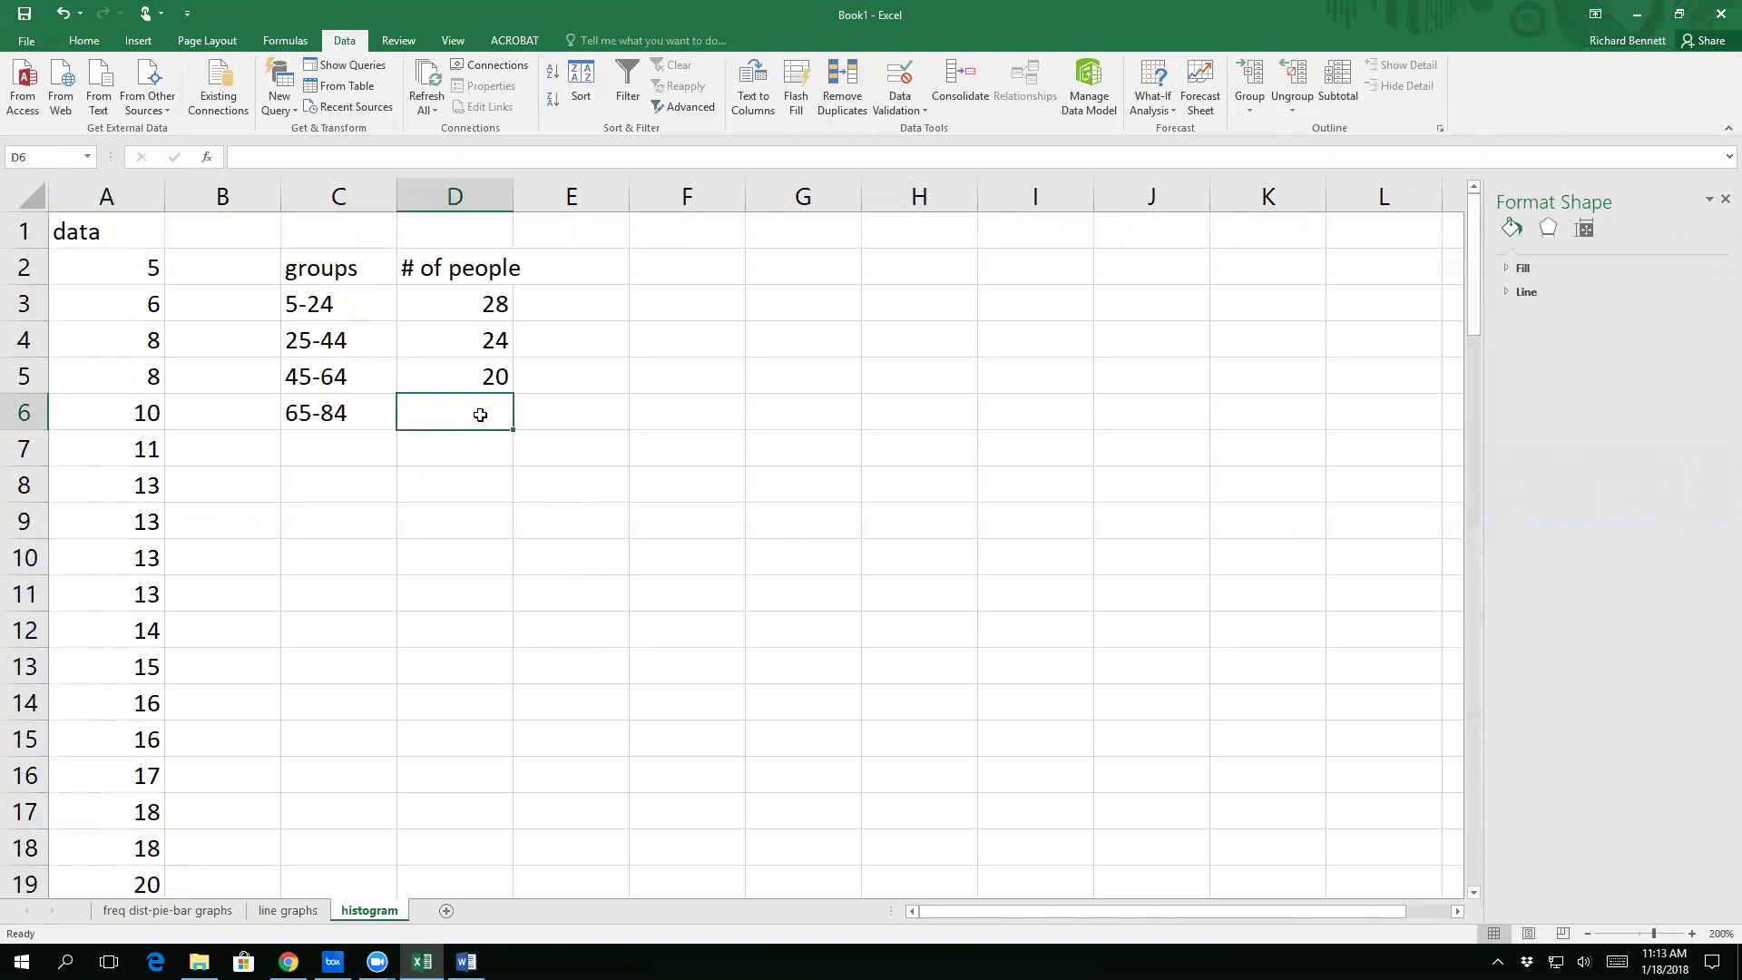
pyautogui.write('14')
pyautogui.press('Return')
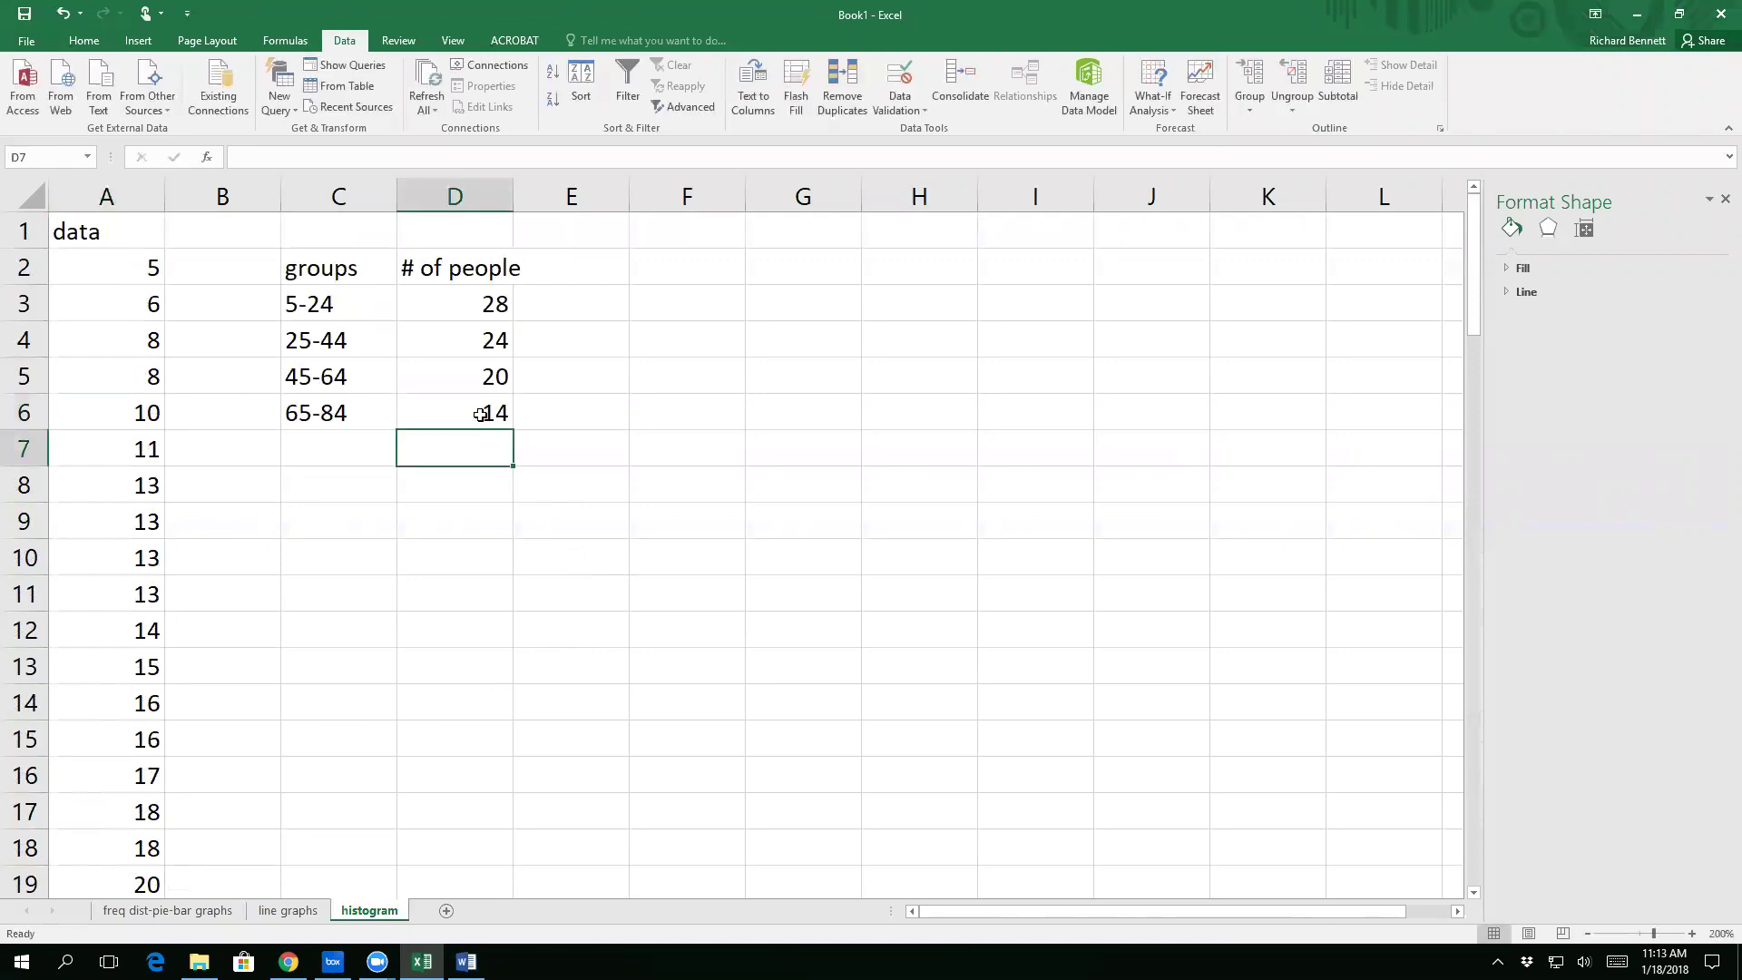
# Step: Insert a clustered column chart from C2:D6 and apply the quick layout with gapless columns and axis titles
pyautogui.moveTo(341, 264); pyautogui.dragTo(439, 404)
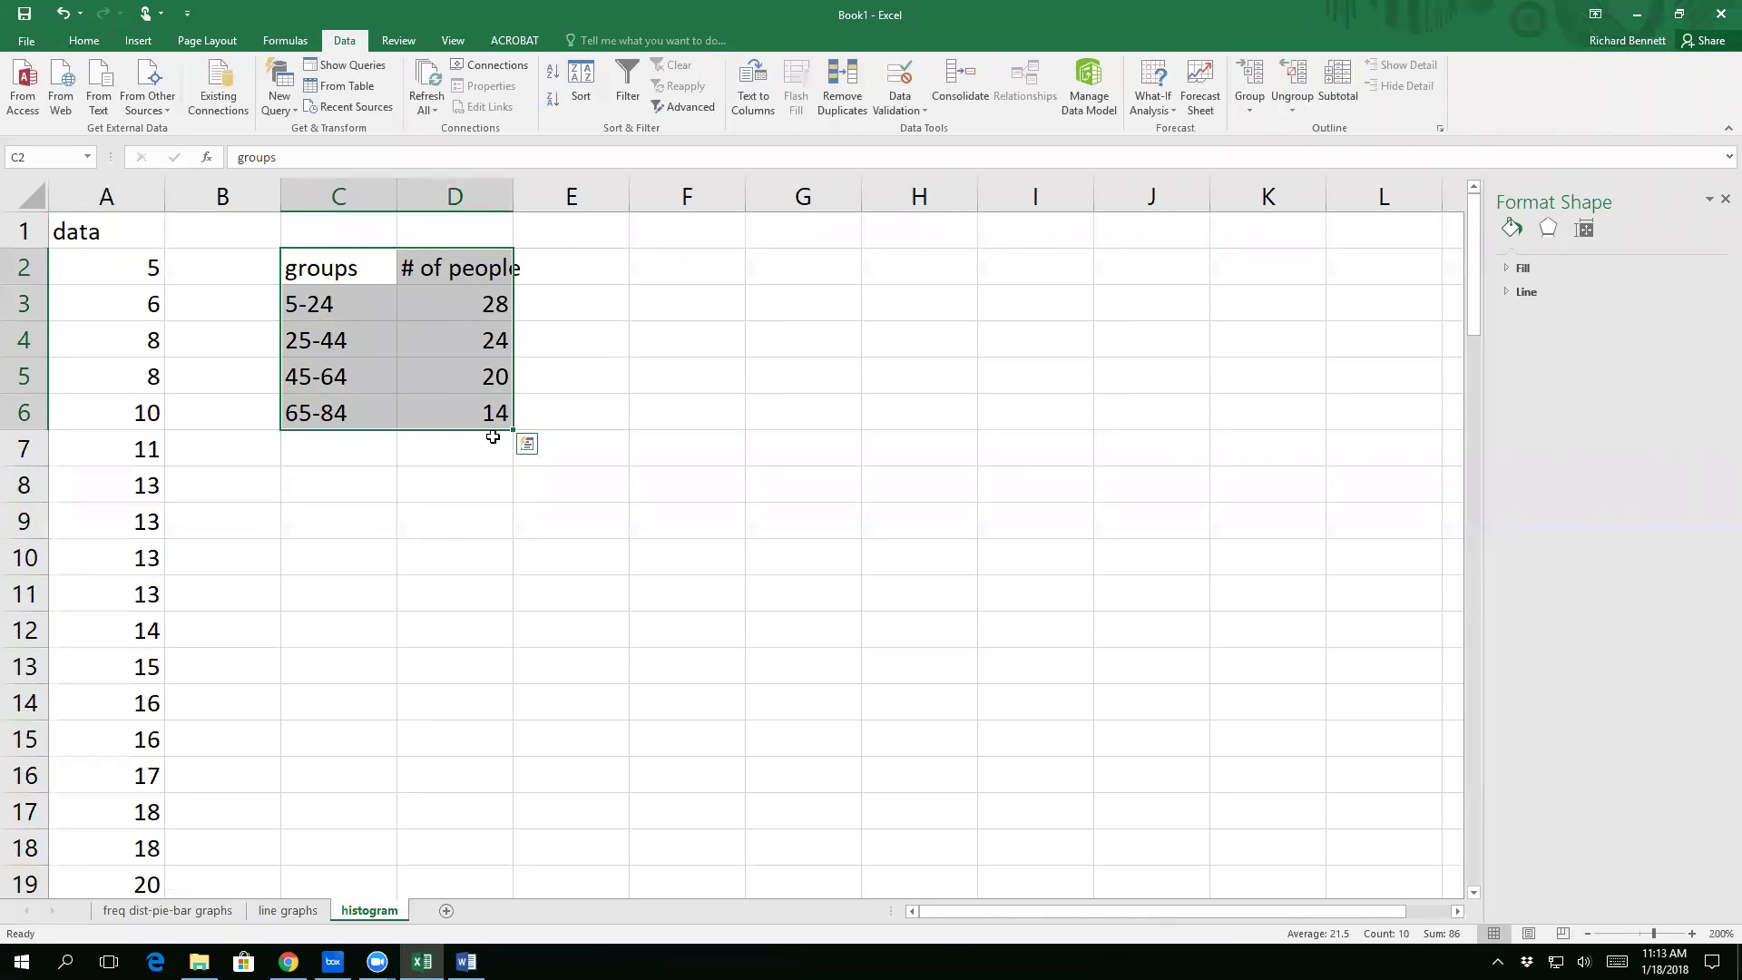
pyautogui.click(133, 43)
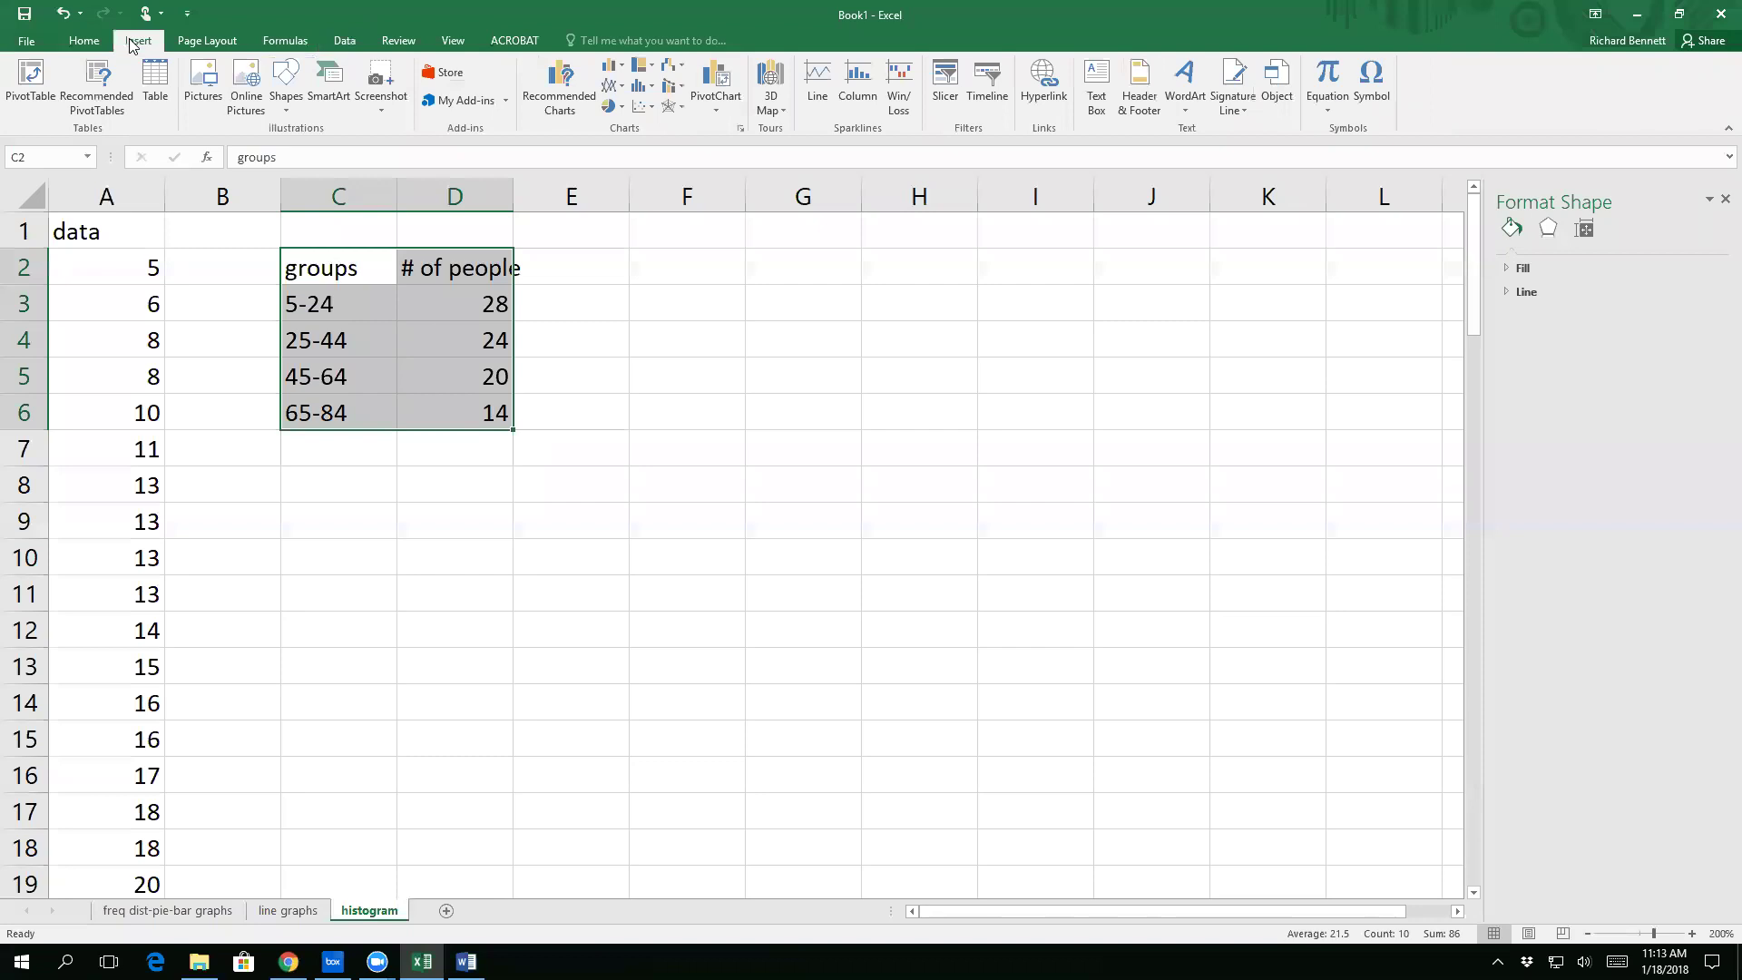
pyautogui.click(624, 69)
pyautogui.click(624, 128)
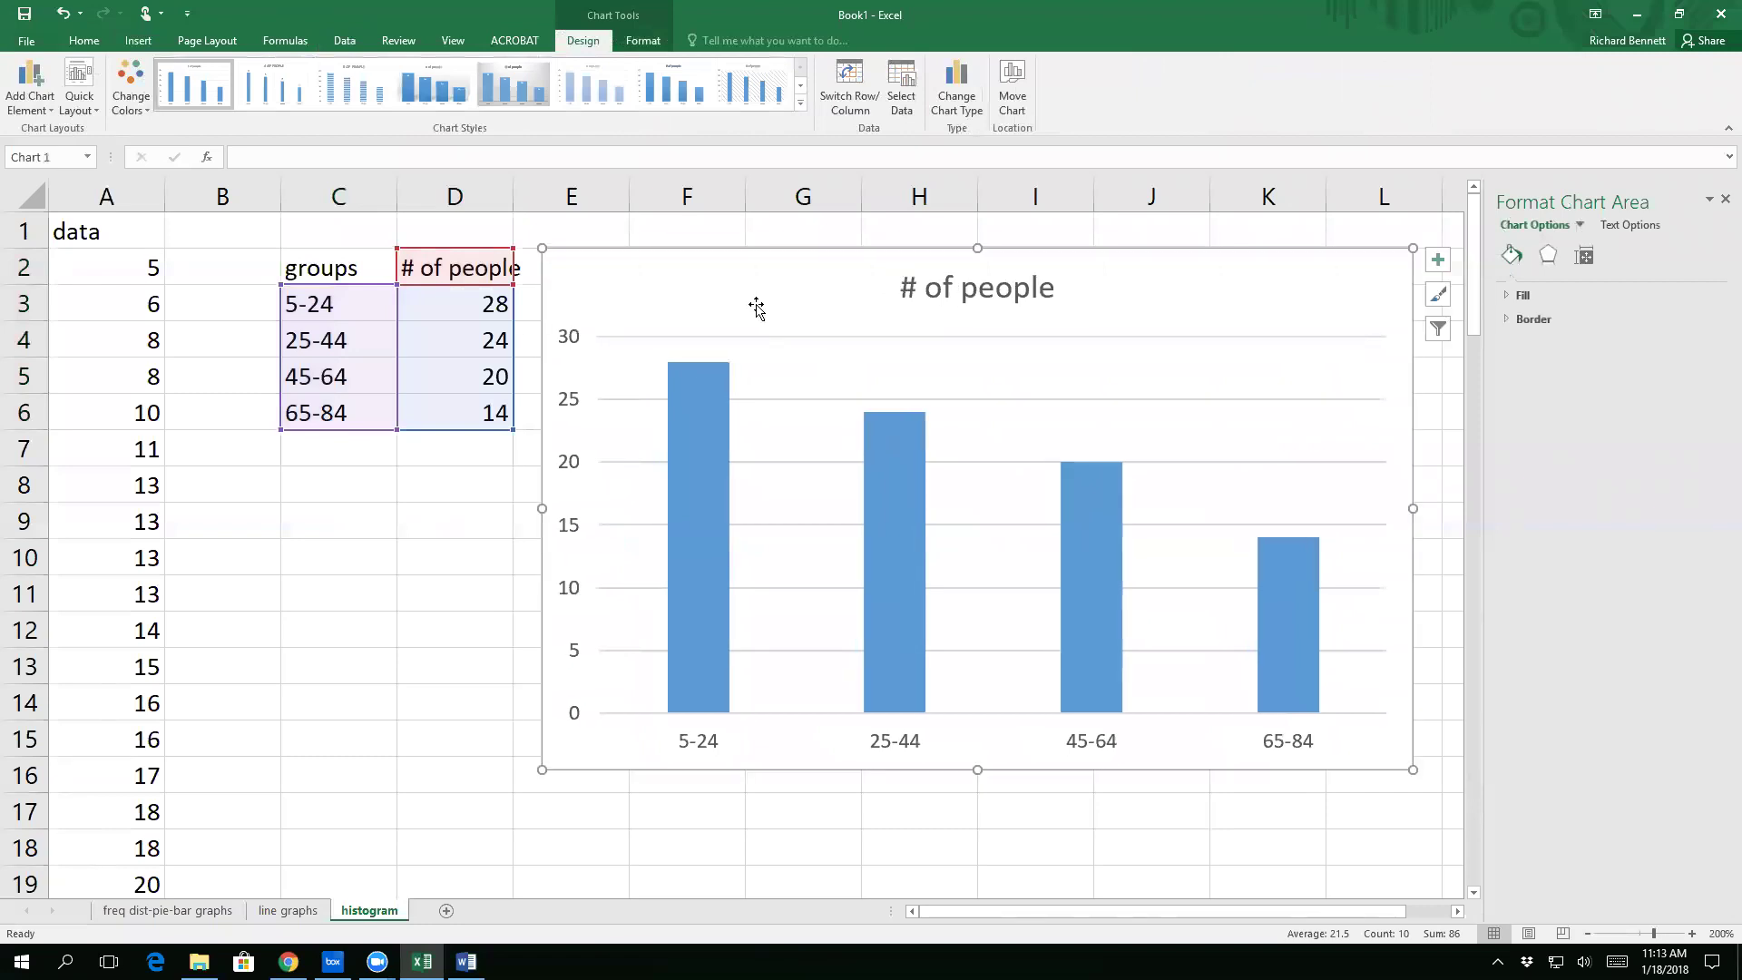
pyautogui.click(82, 109)
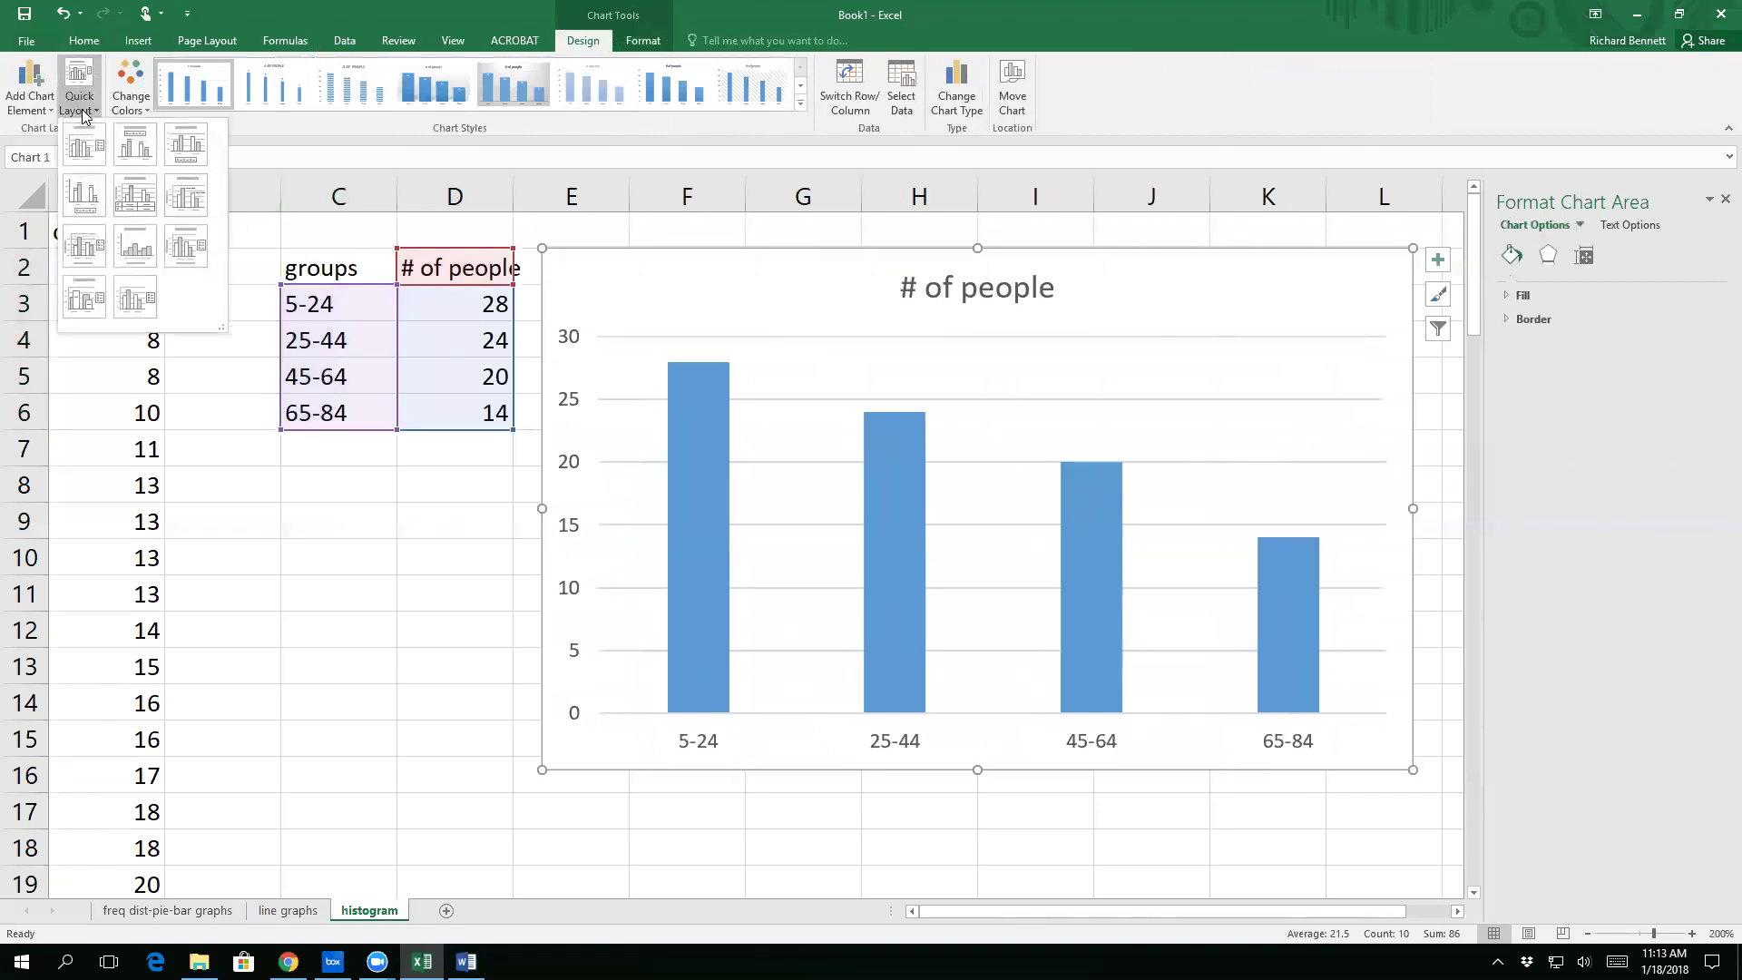
pyautogui.click(135, 246)
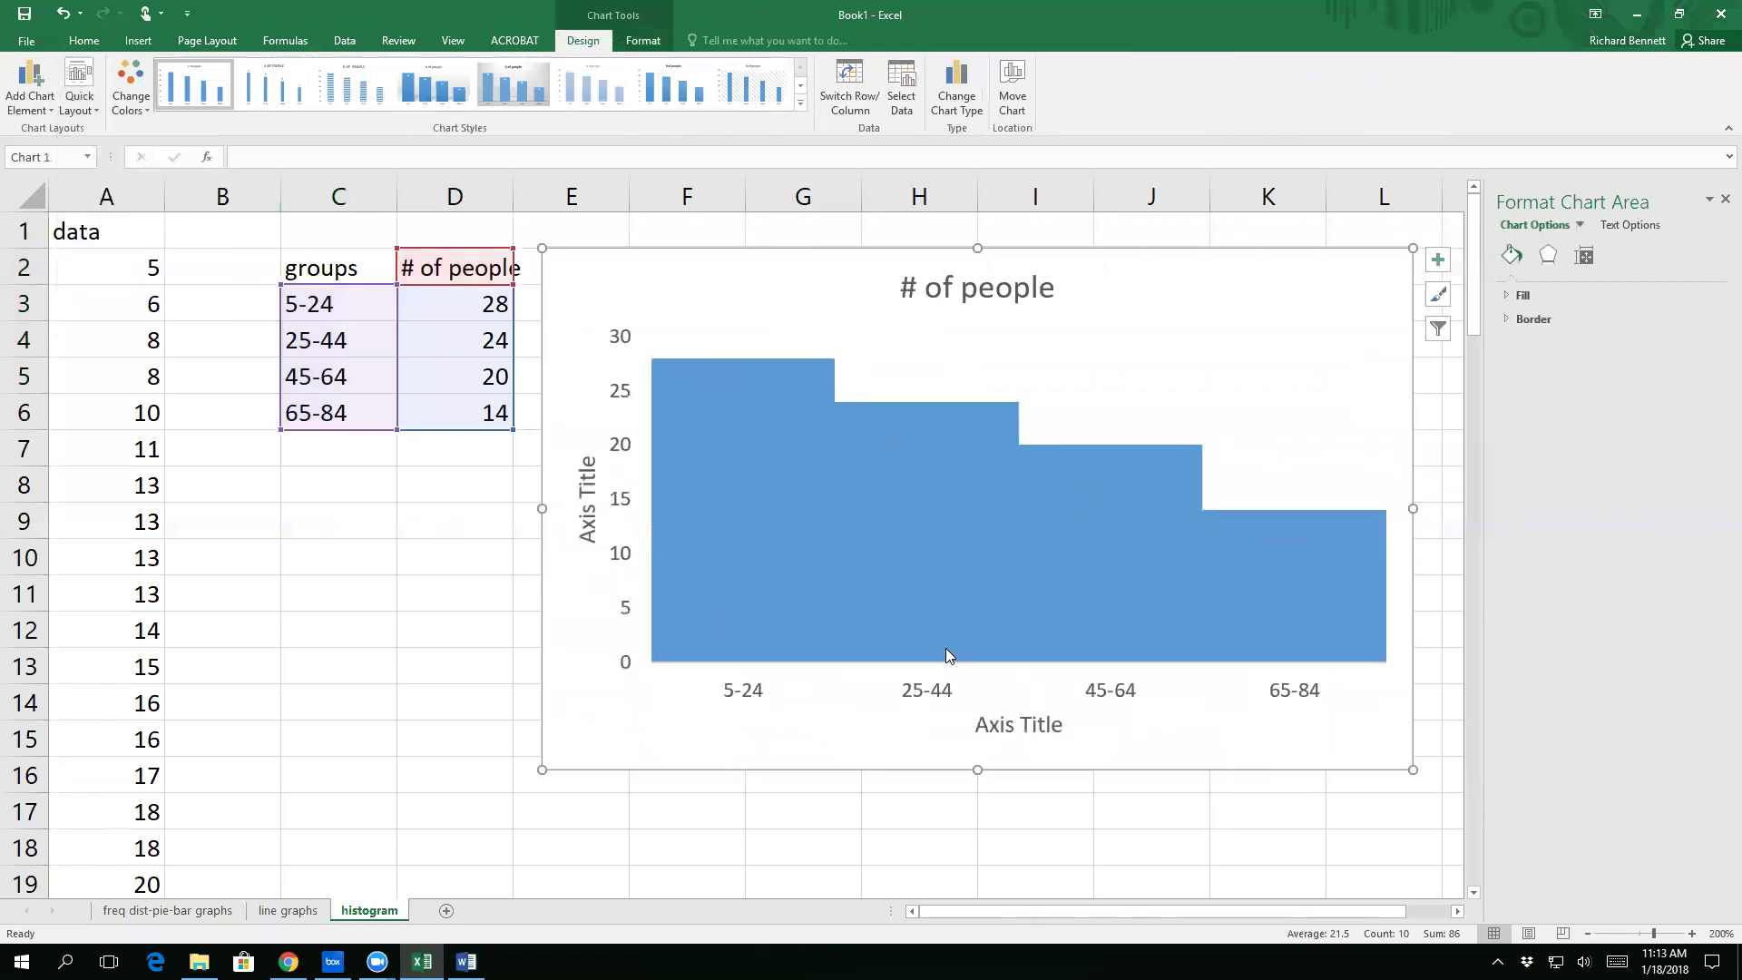
# Step: Title the chart's horizontal axis "ages", its vertical axis "# of people" and the chart itself "Data"
pyautogui.click(1010, 727)
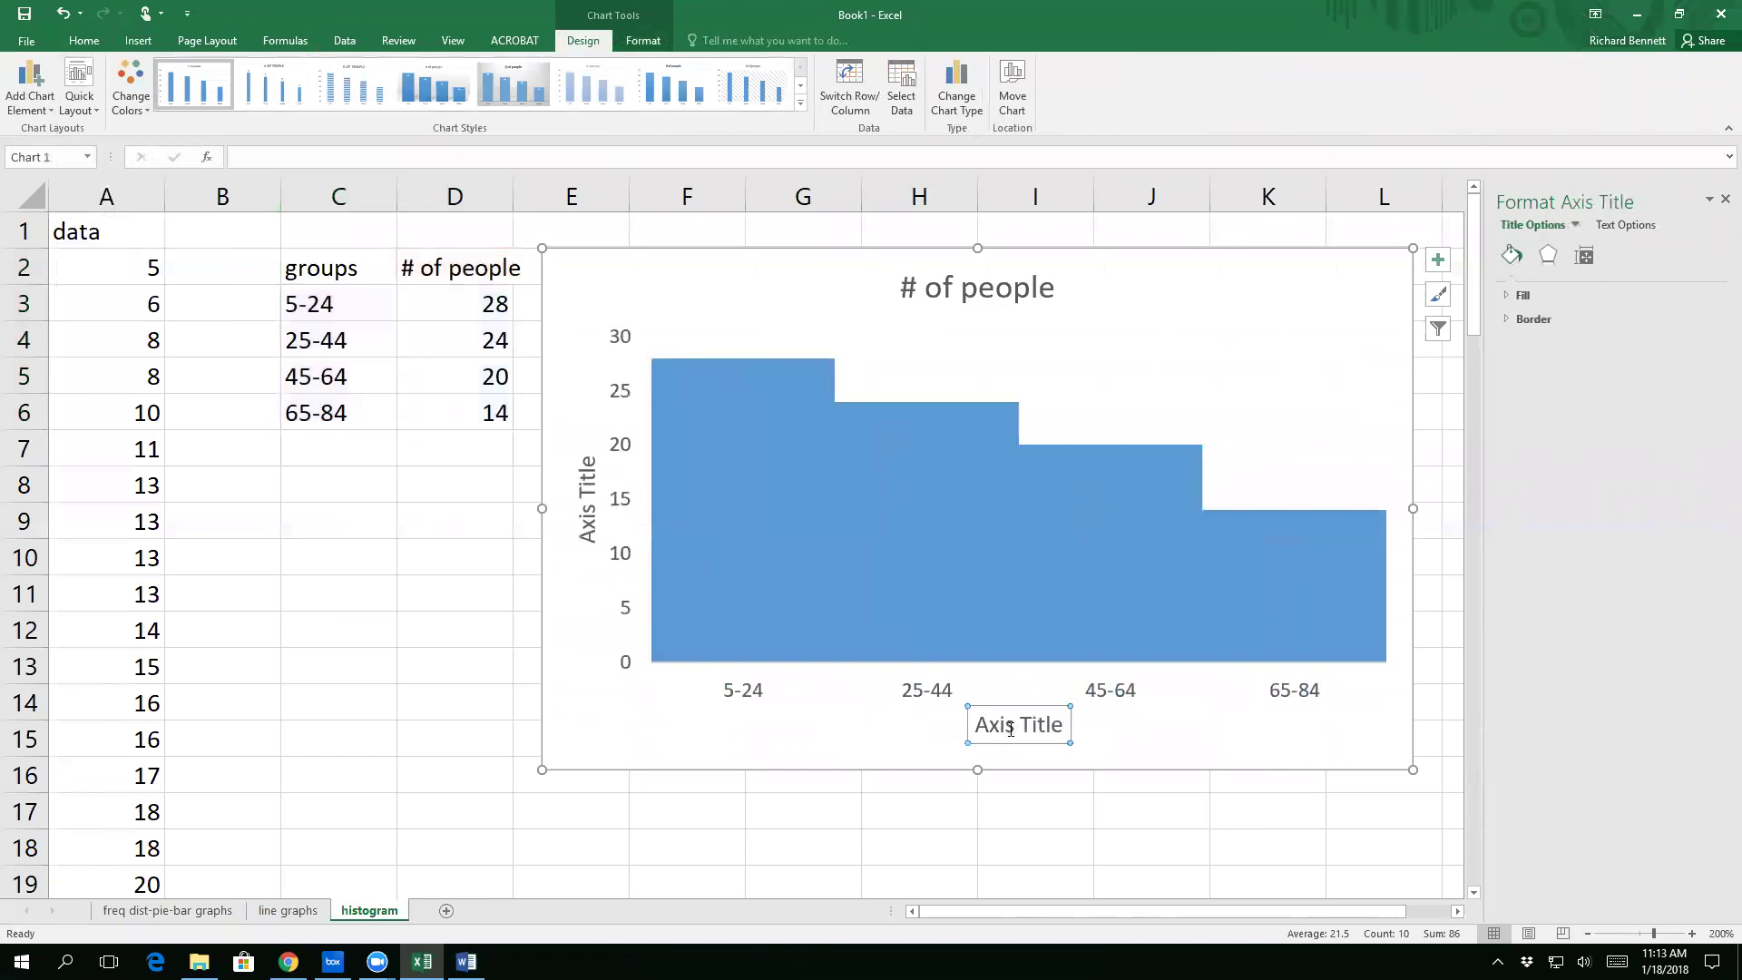
pyautogui.write('ages')
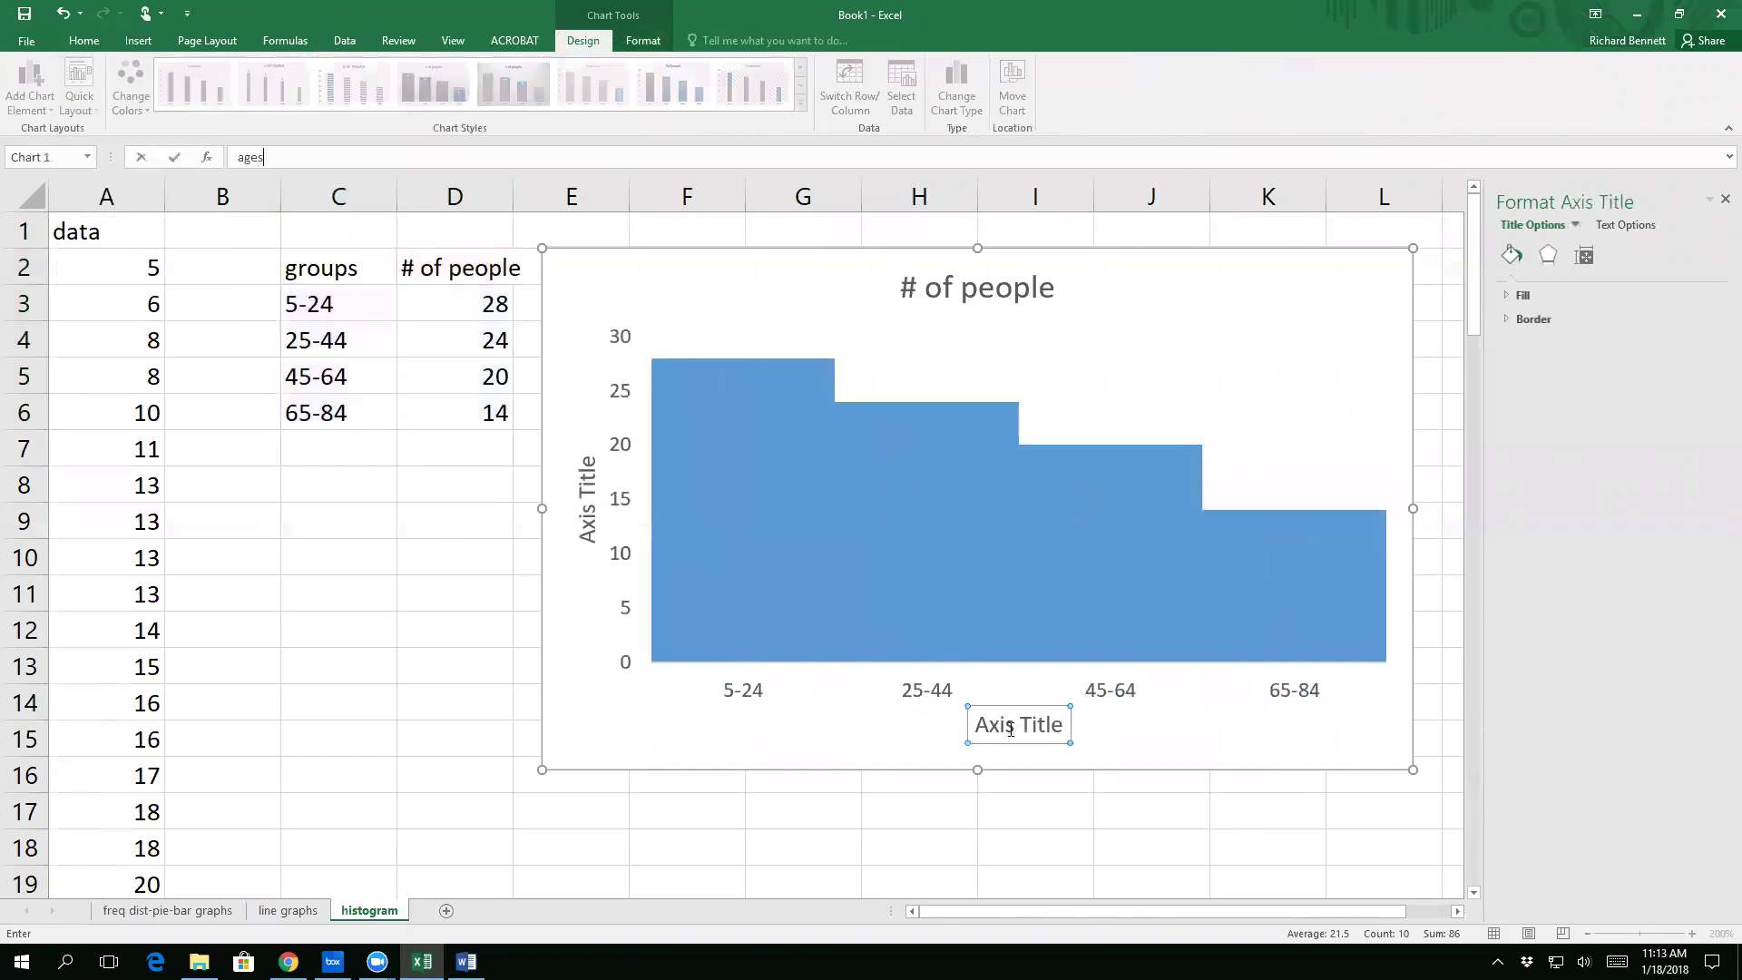
pyautogui.click(589, 518)
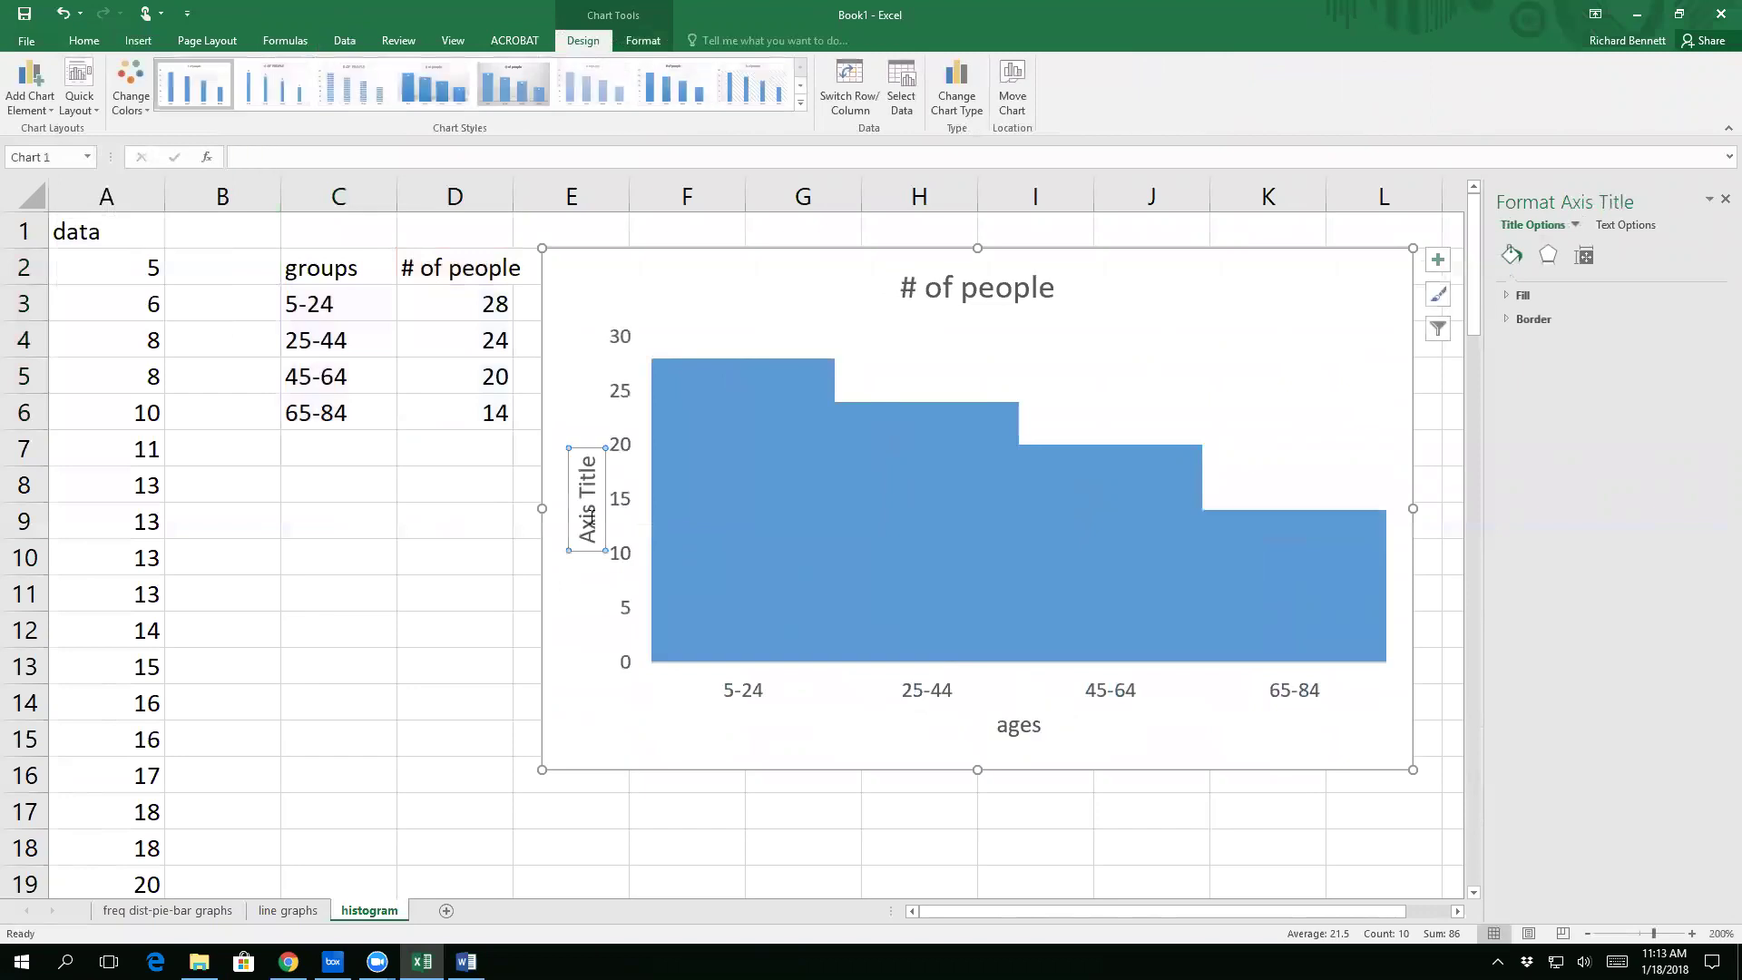
pyautogui.write('# of people')
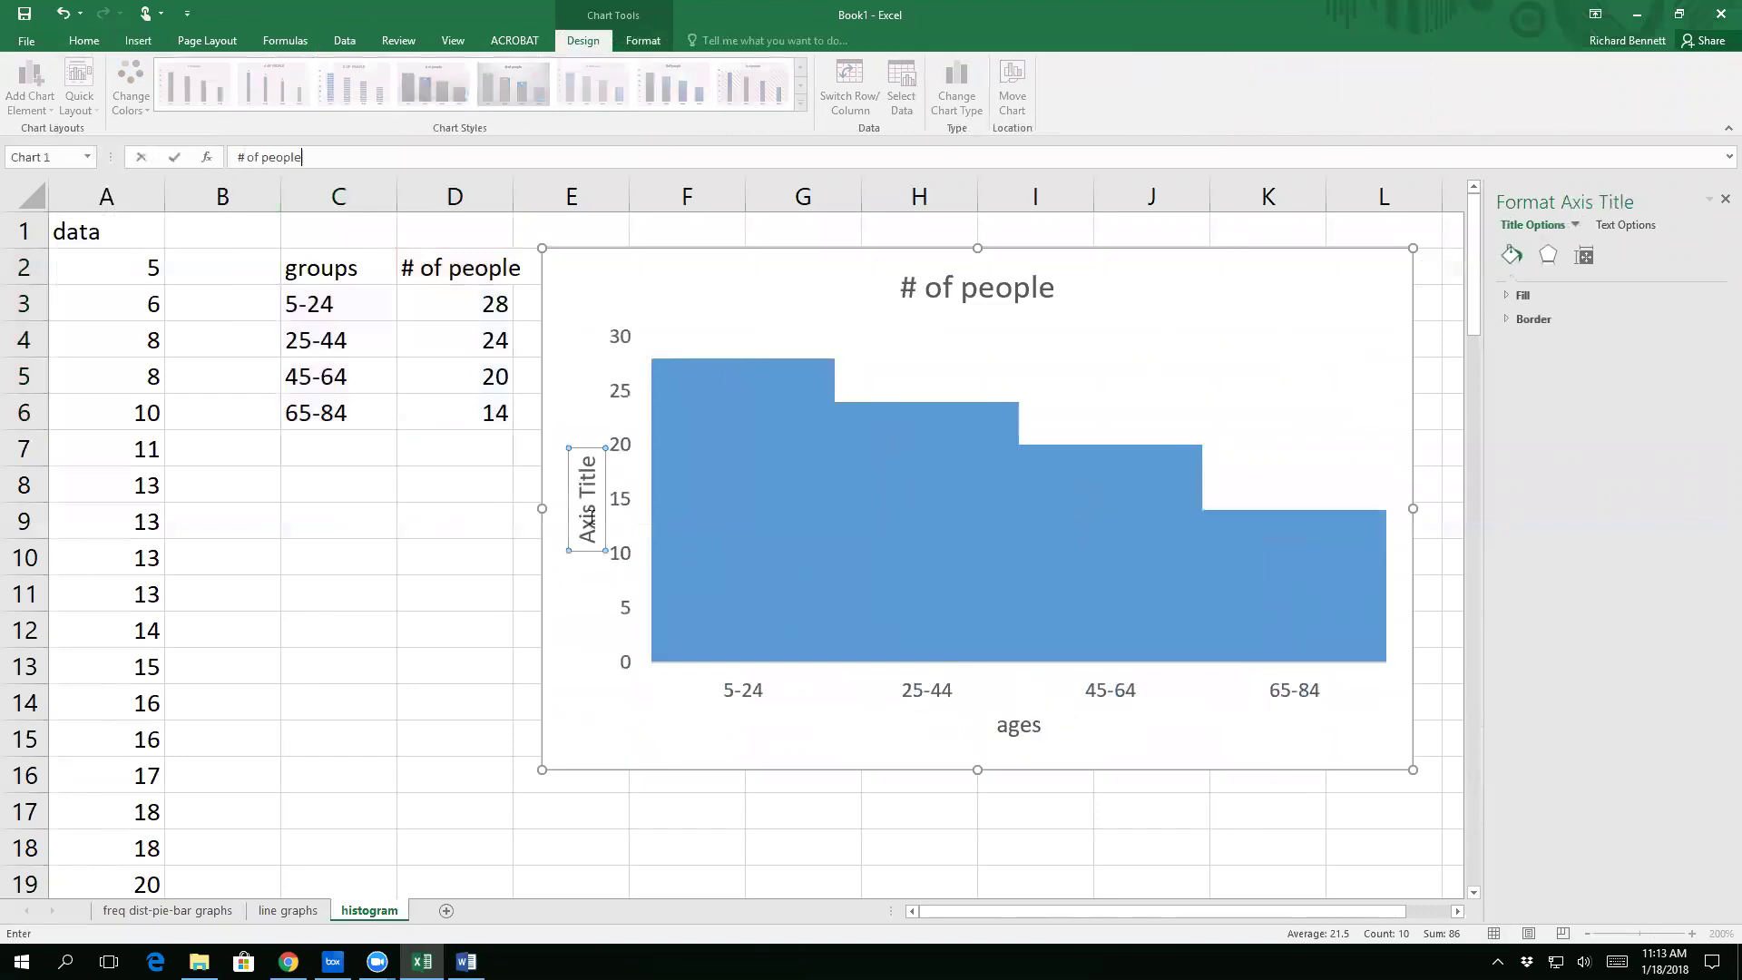
pyautogui.click(1011, 298)
pyautogui.write('Data')
pyautogui.press('Return')
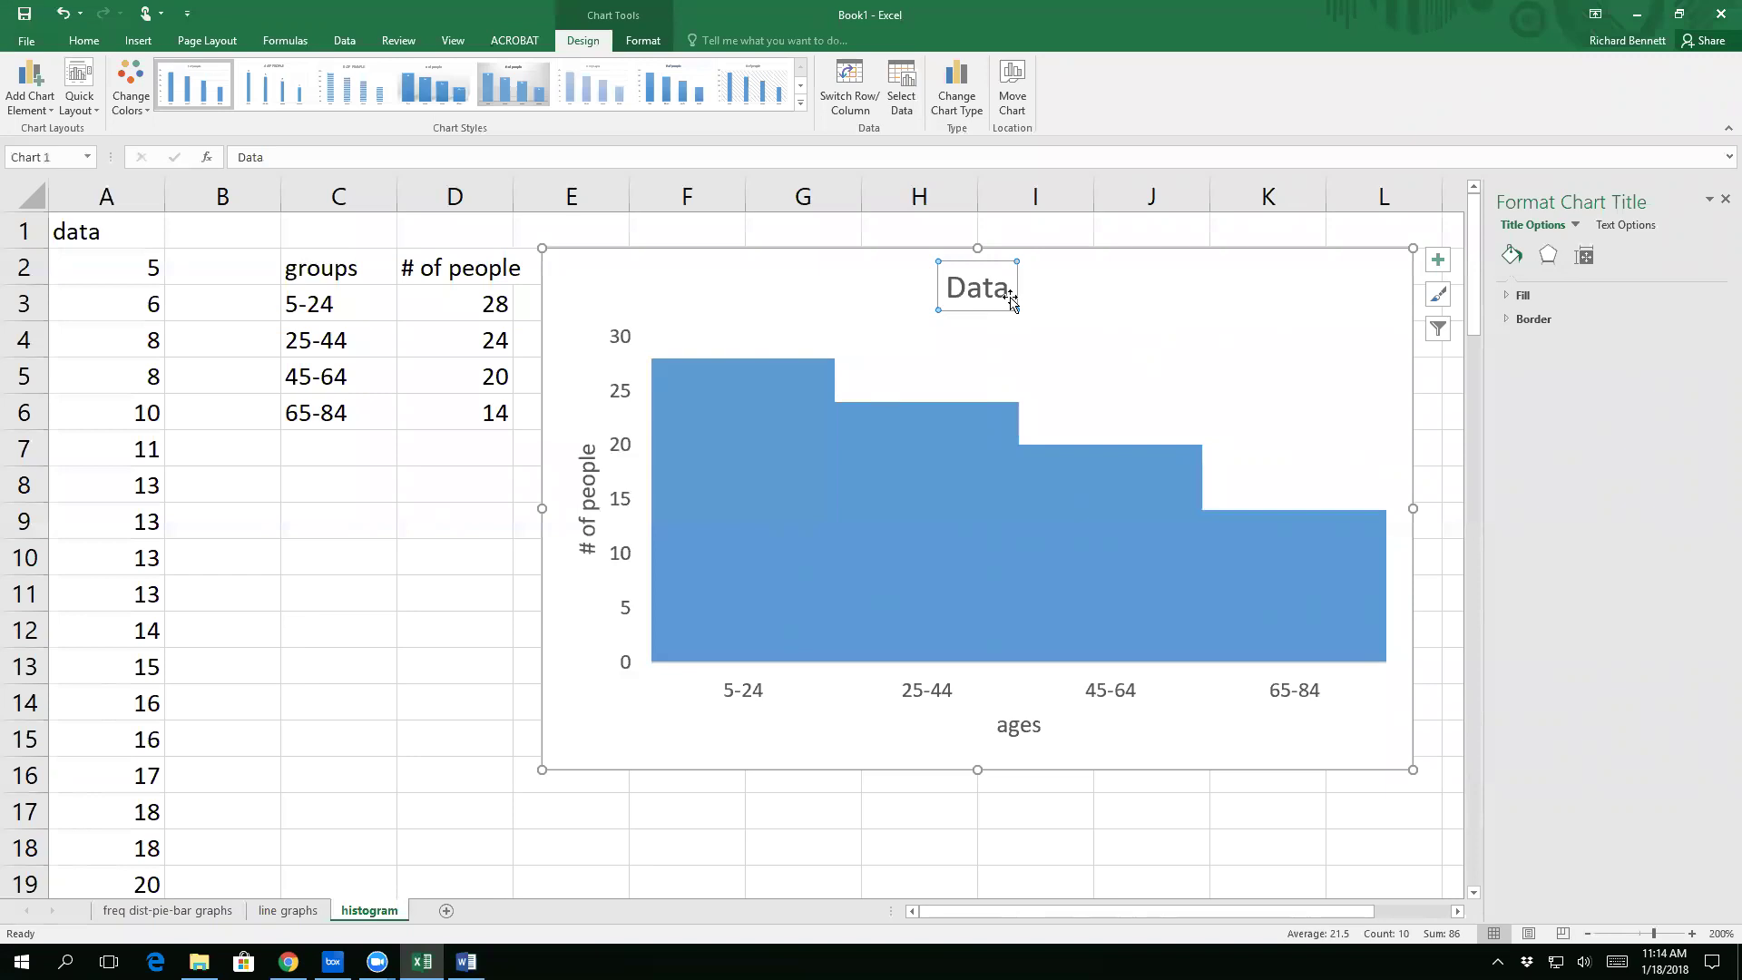
# Step: Switch to Chrome and search Google Images for "pictograms"
pyautogui.hotkey('alt', 'Tab')
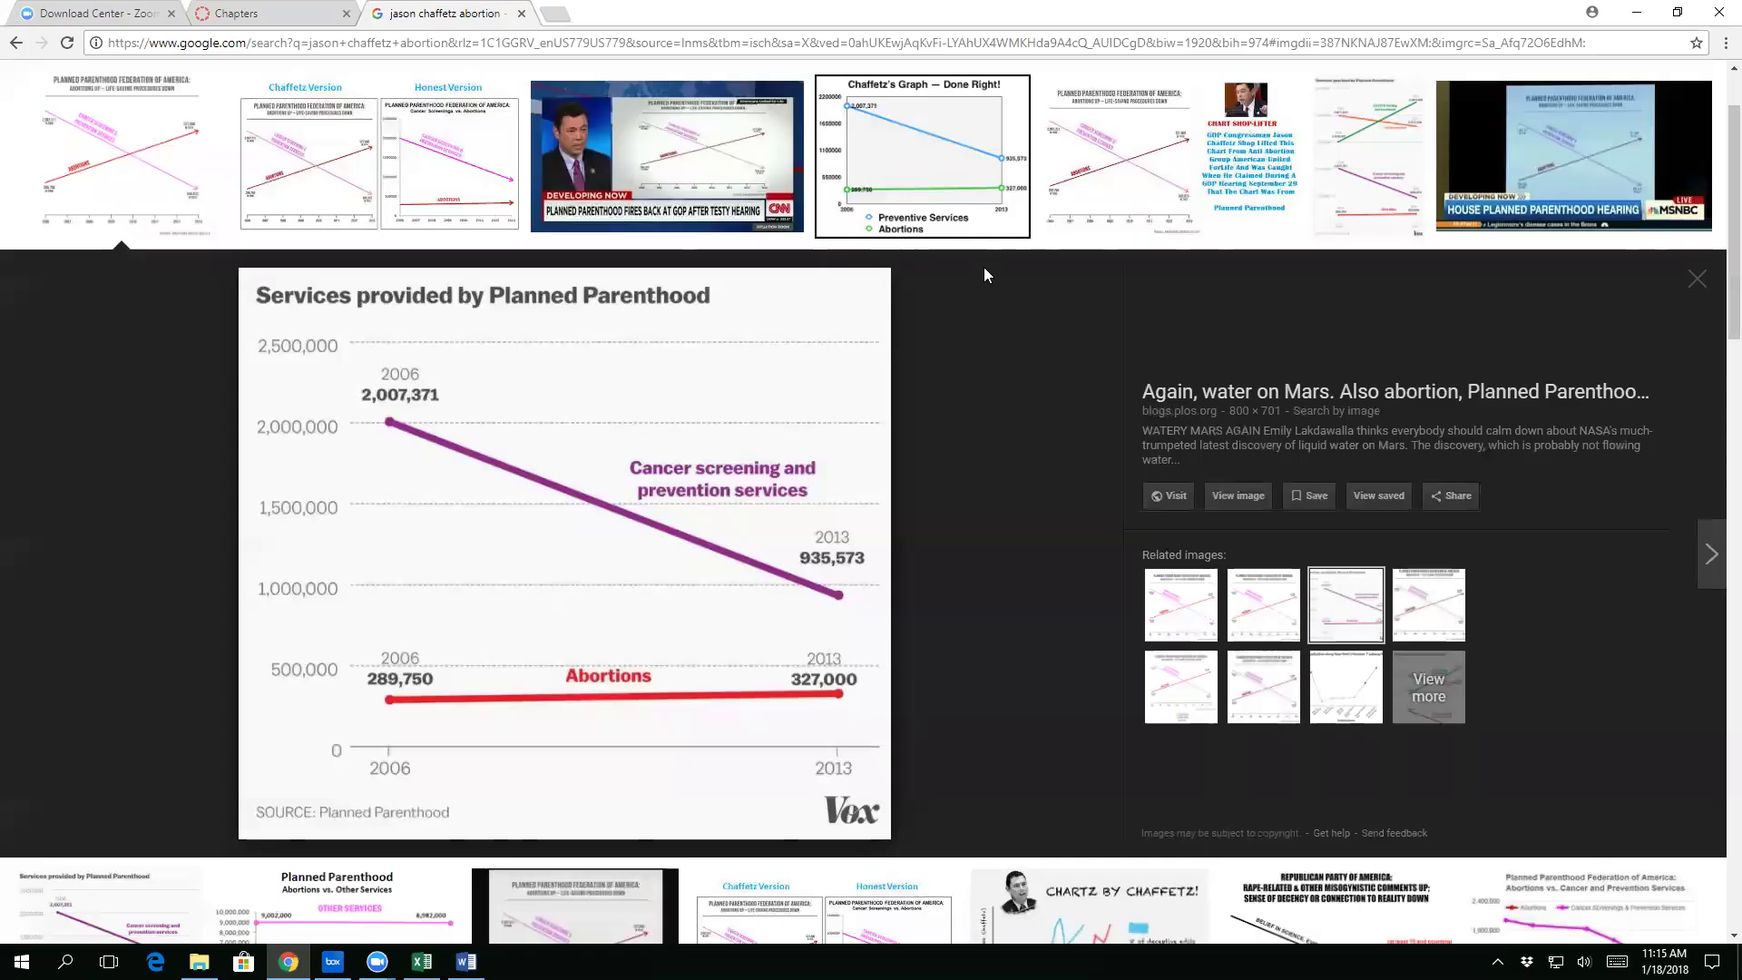
pyautogui.click(534, 42)
pyautogui.write('pic')
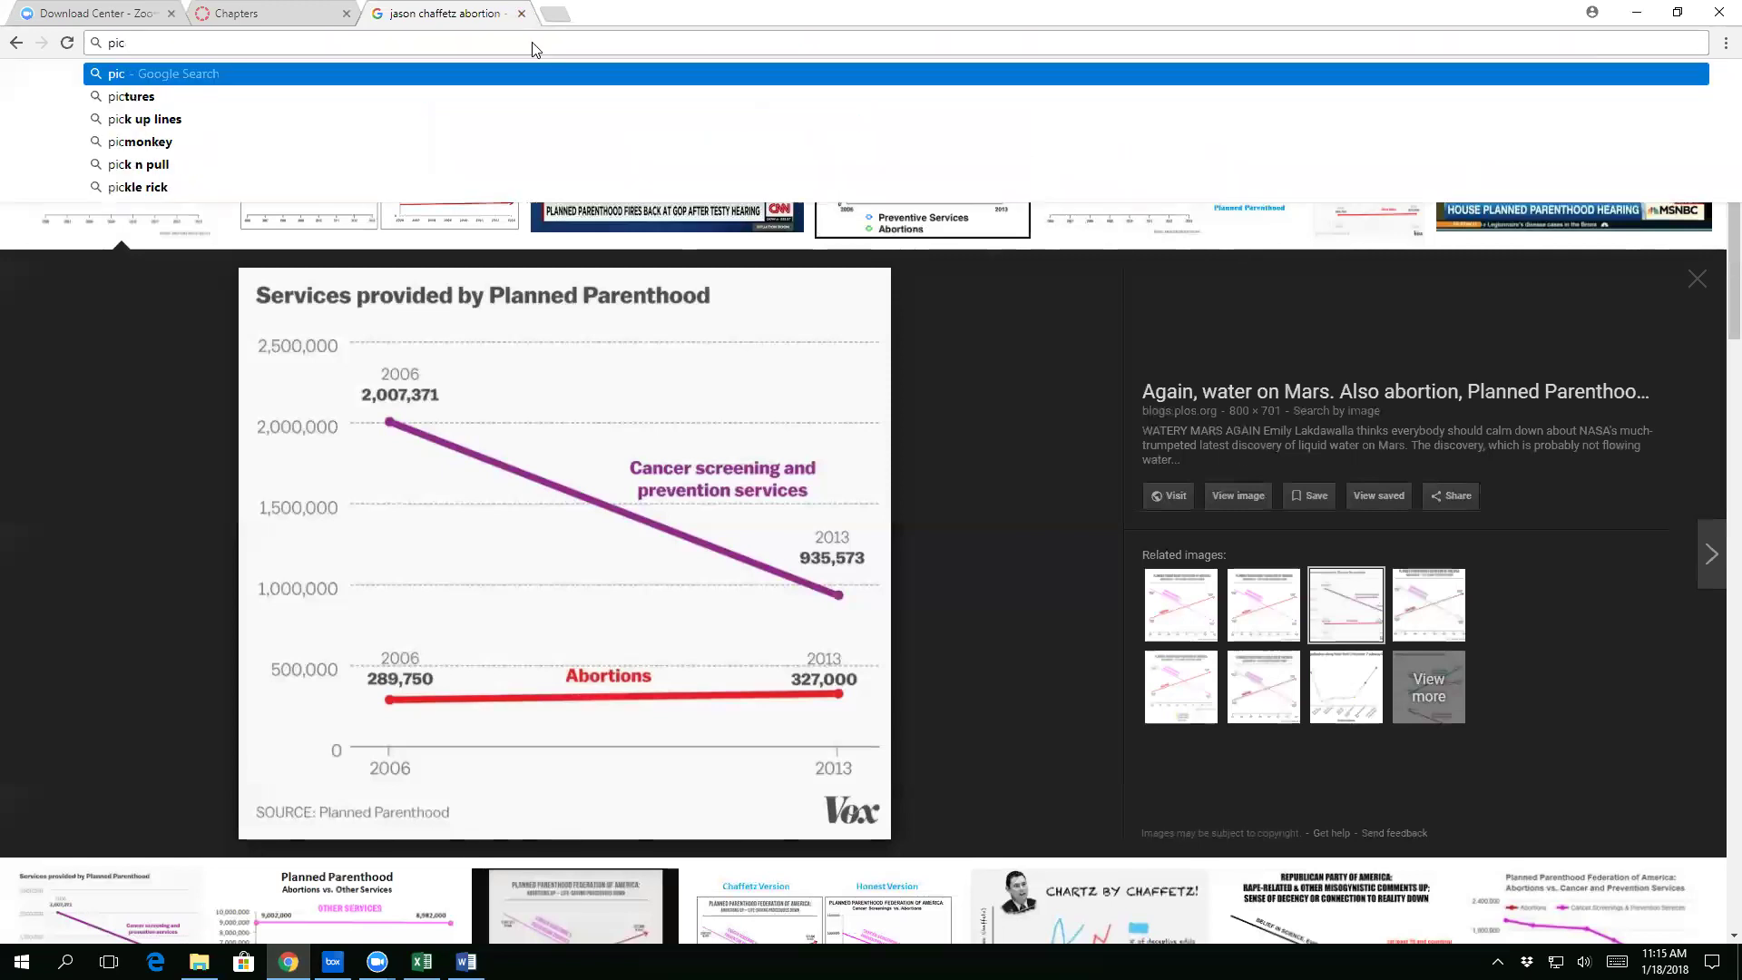
pyautogui.write('o')
pyautogui.press('BackSpace')
pyautogui.write('tograms')
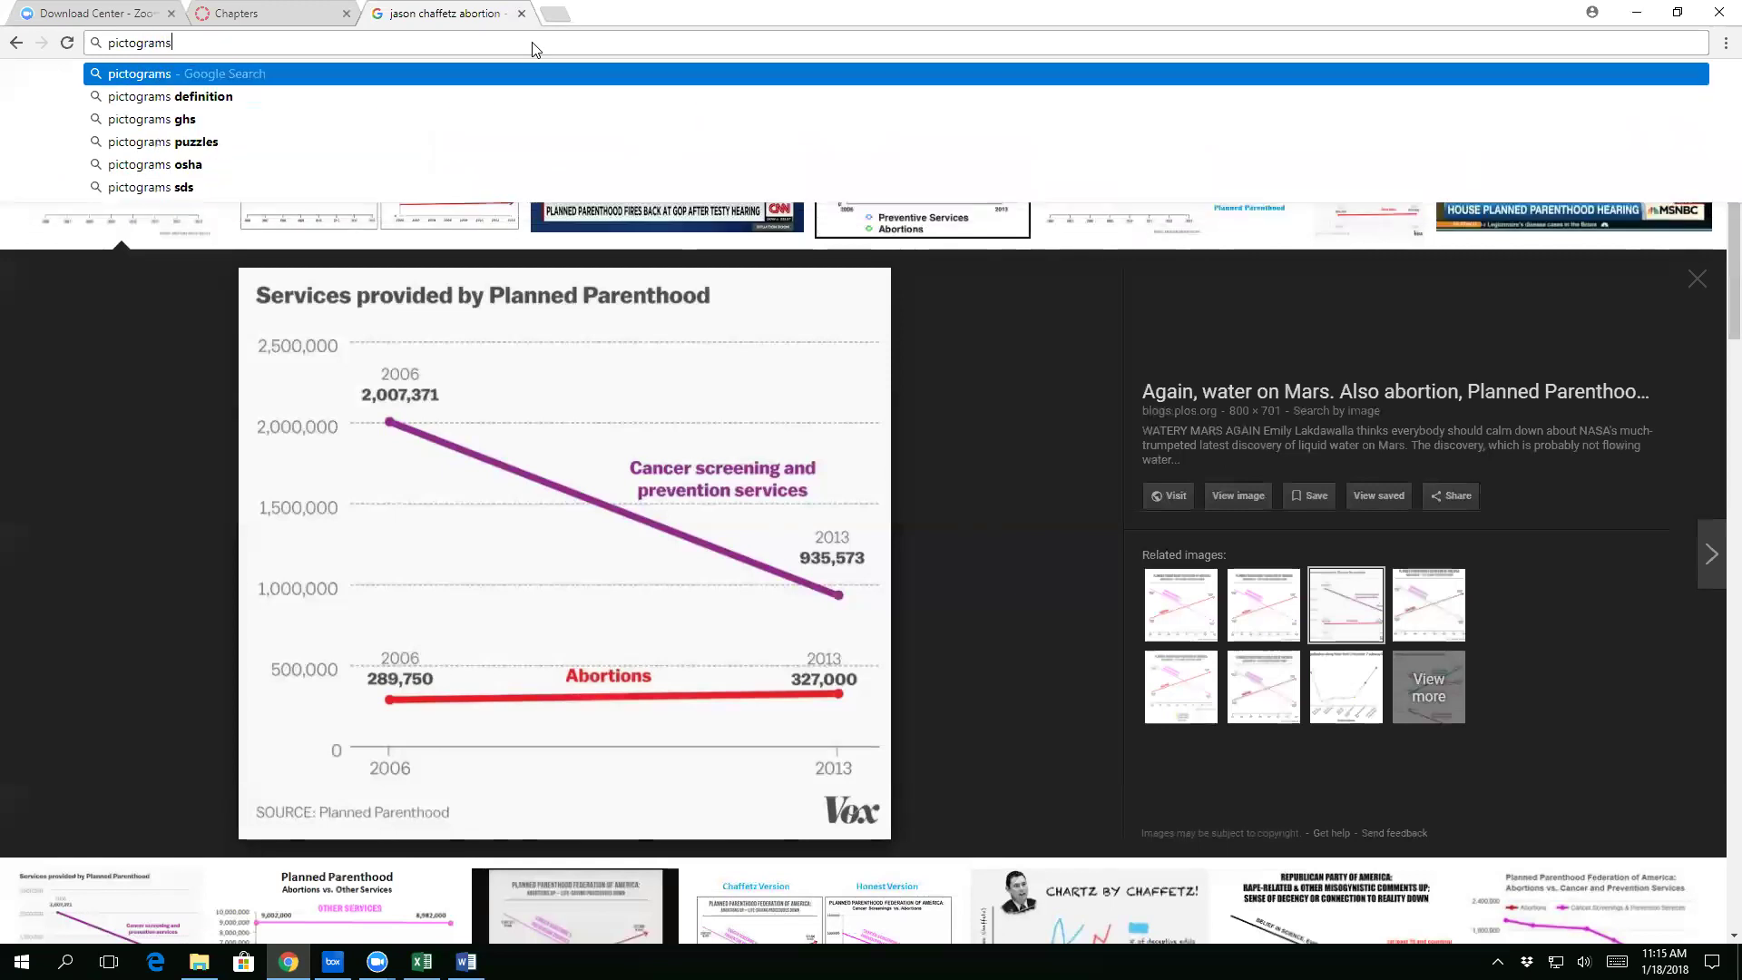
pyautogui.press('Return')
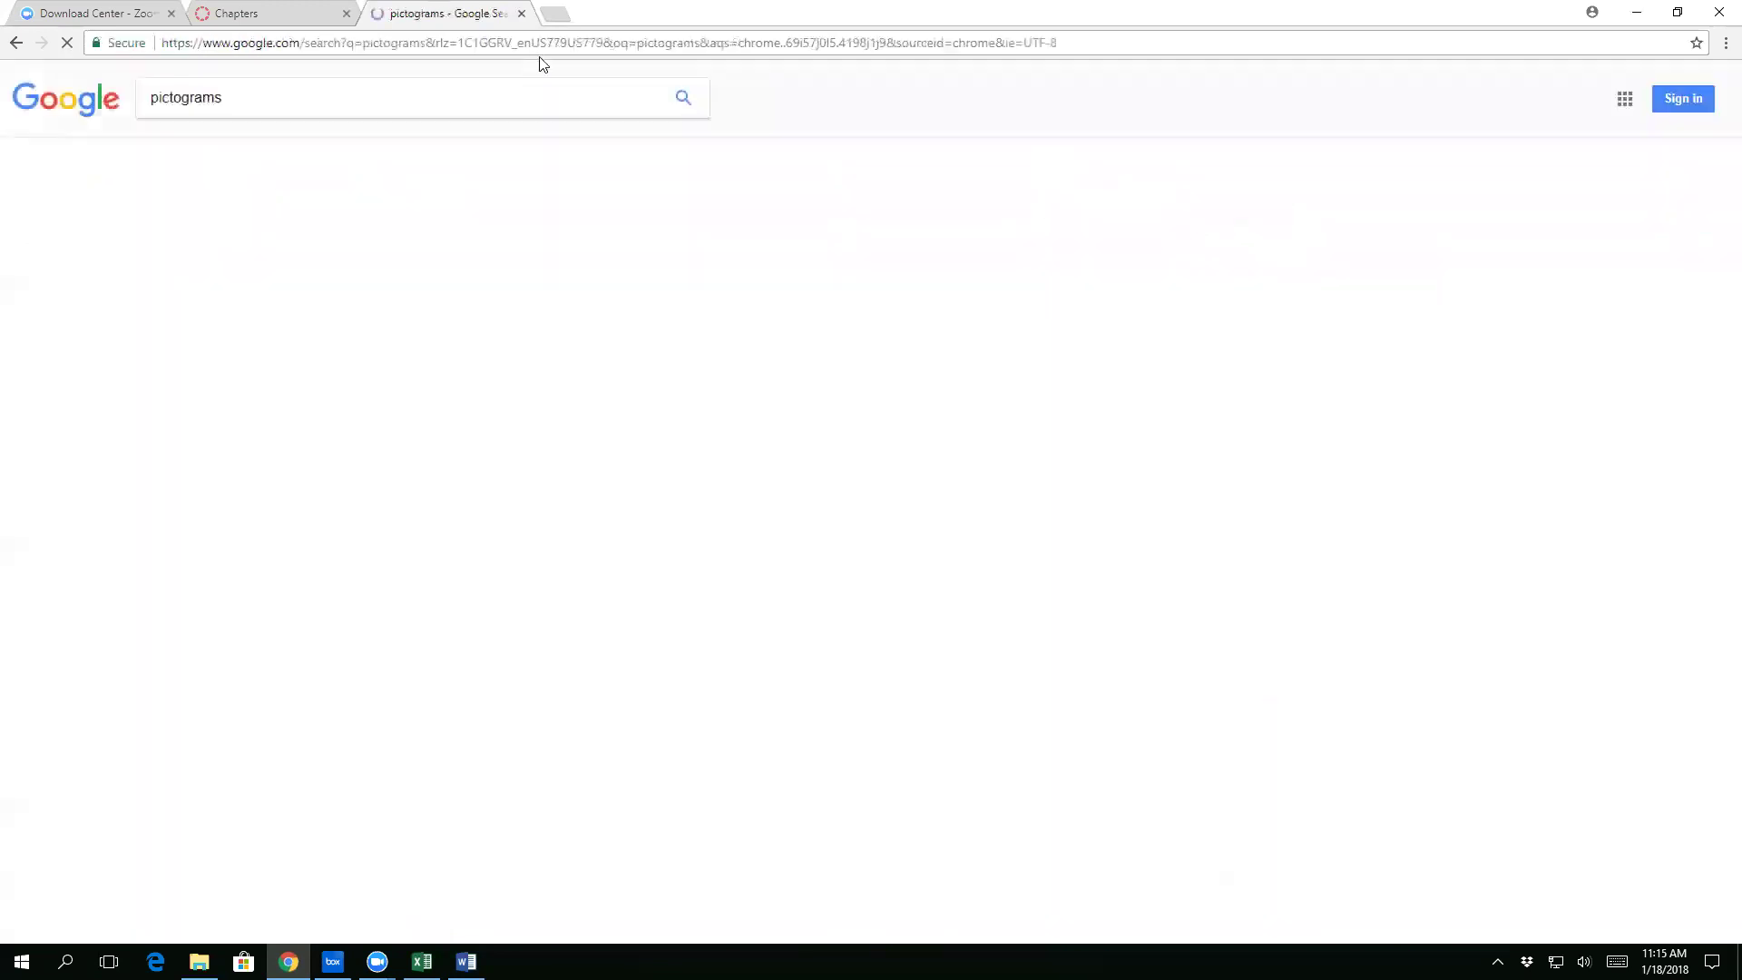
pyautogui.click(226, 160)
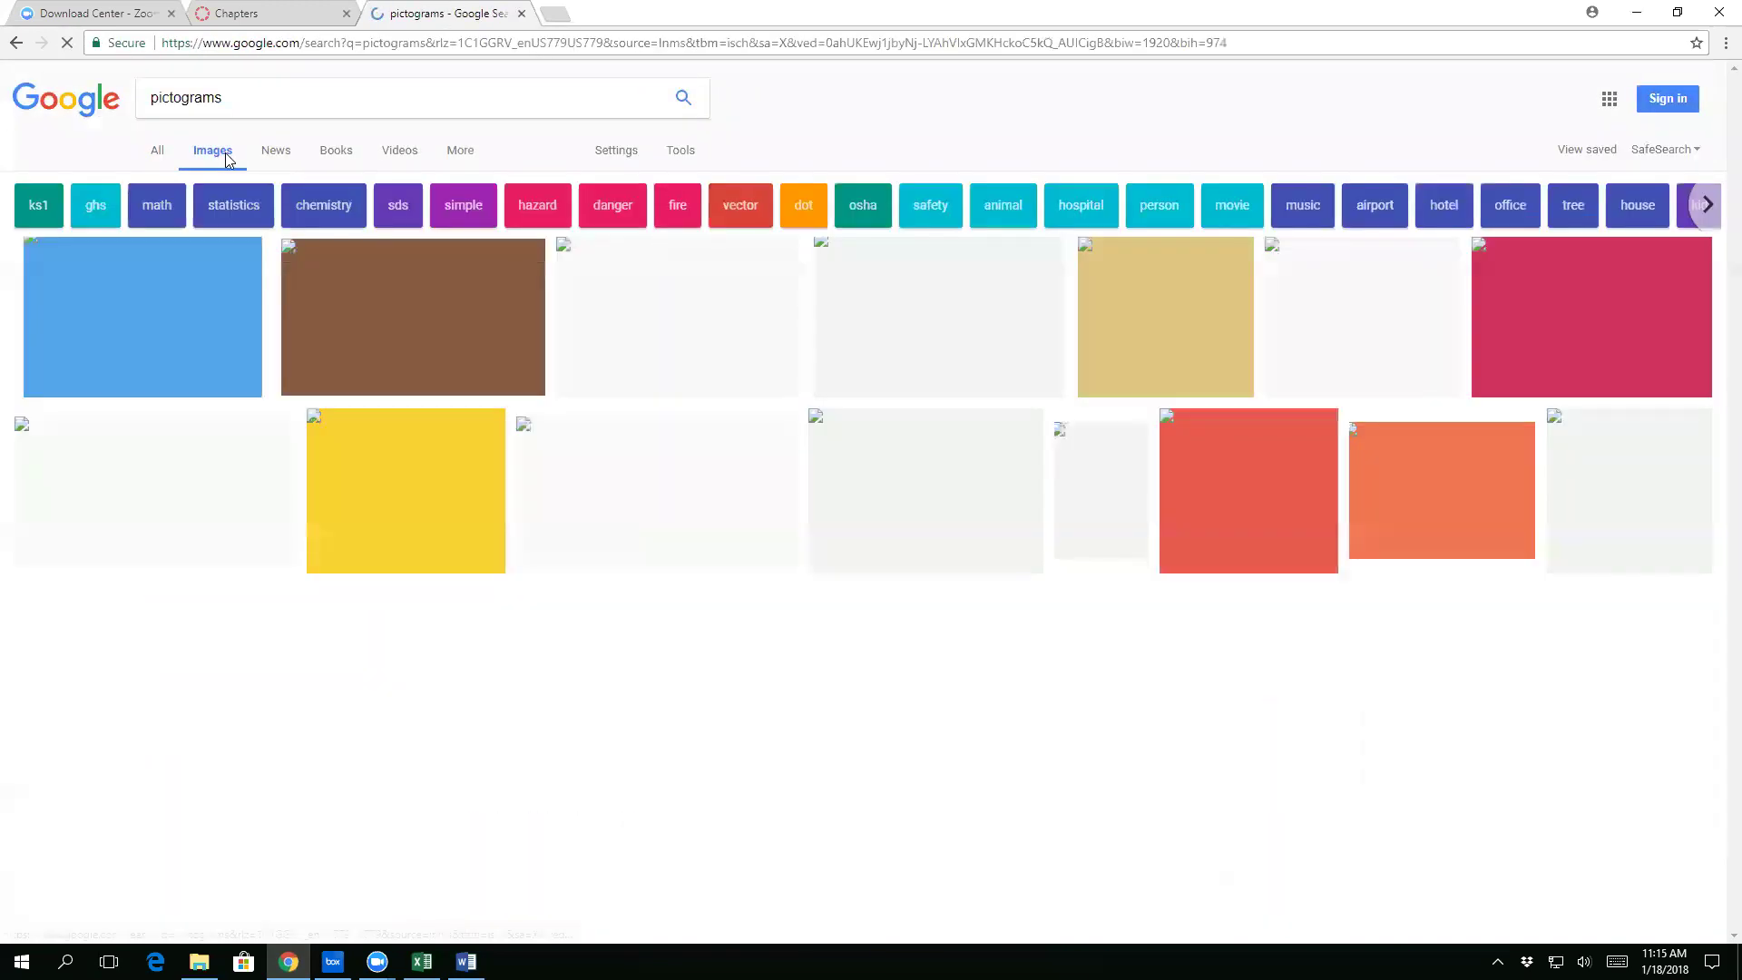
# Step: View the cupcake and Smarties pictogram examples and the related Fruits Eaten picture graph
pyautogui.click(416, 359)
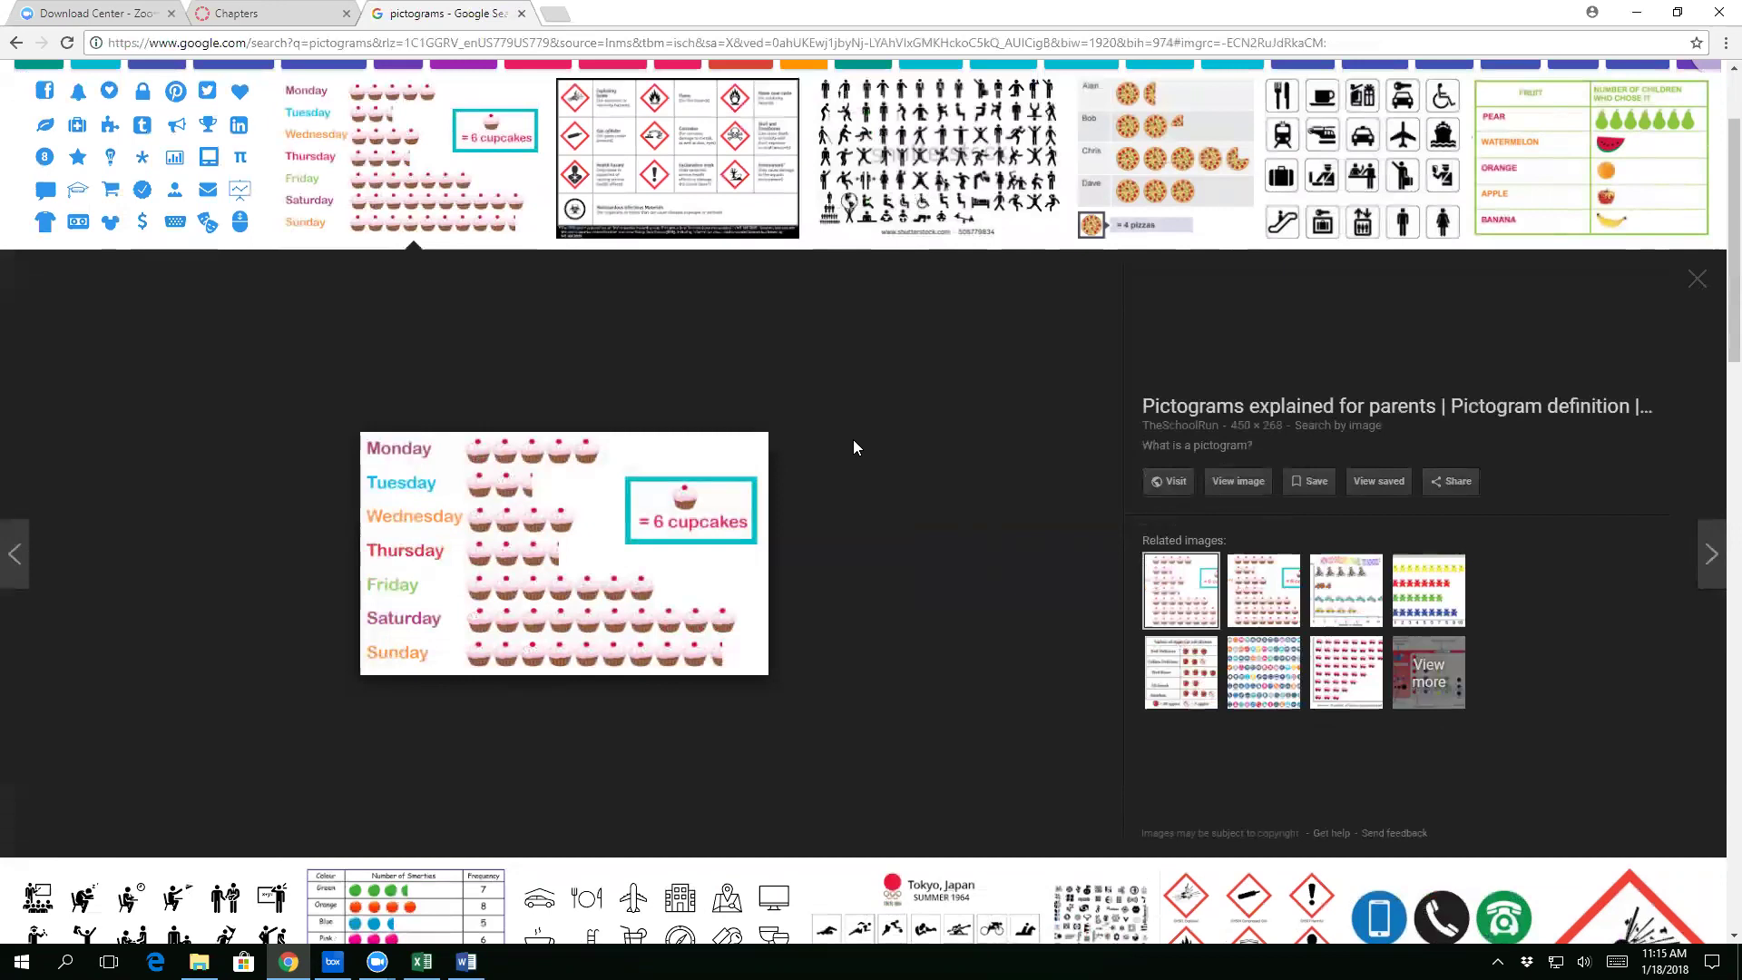
pyautogui.click(392, 926)
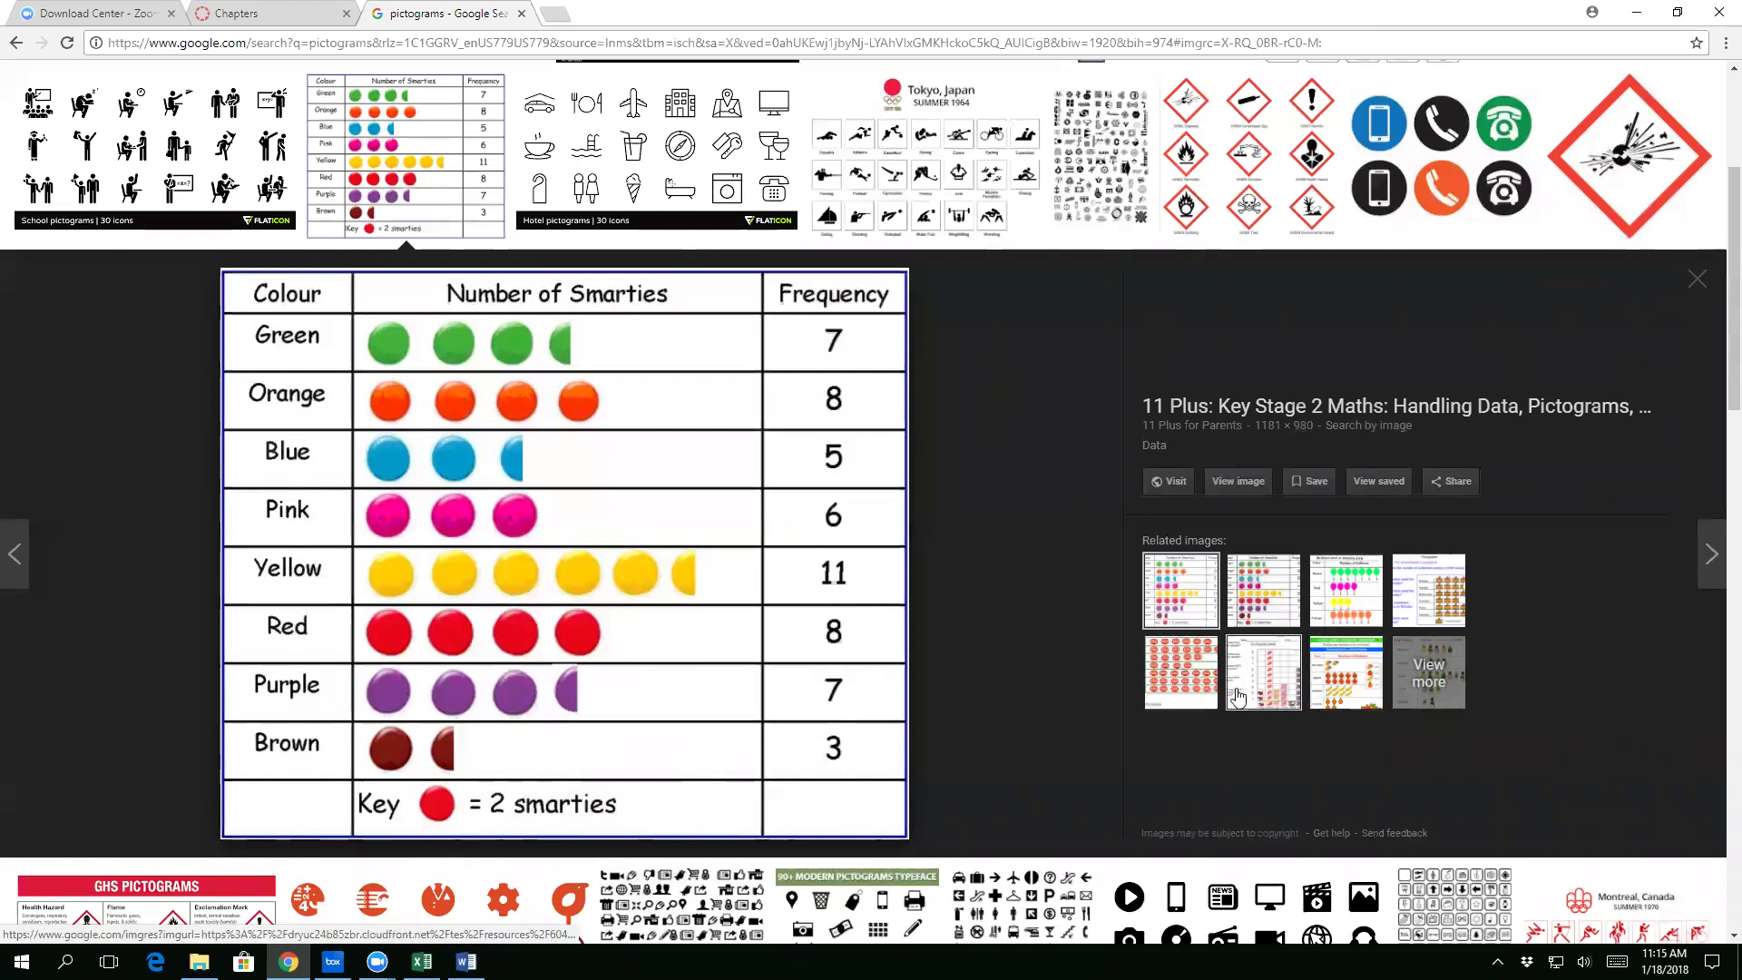
pyautogui.click(1361, 692)
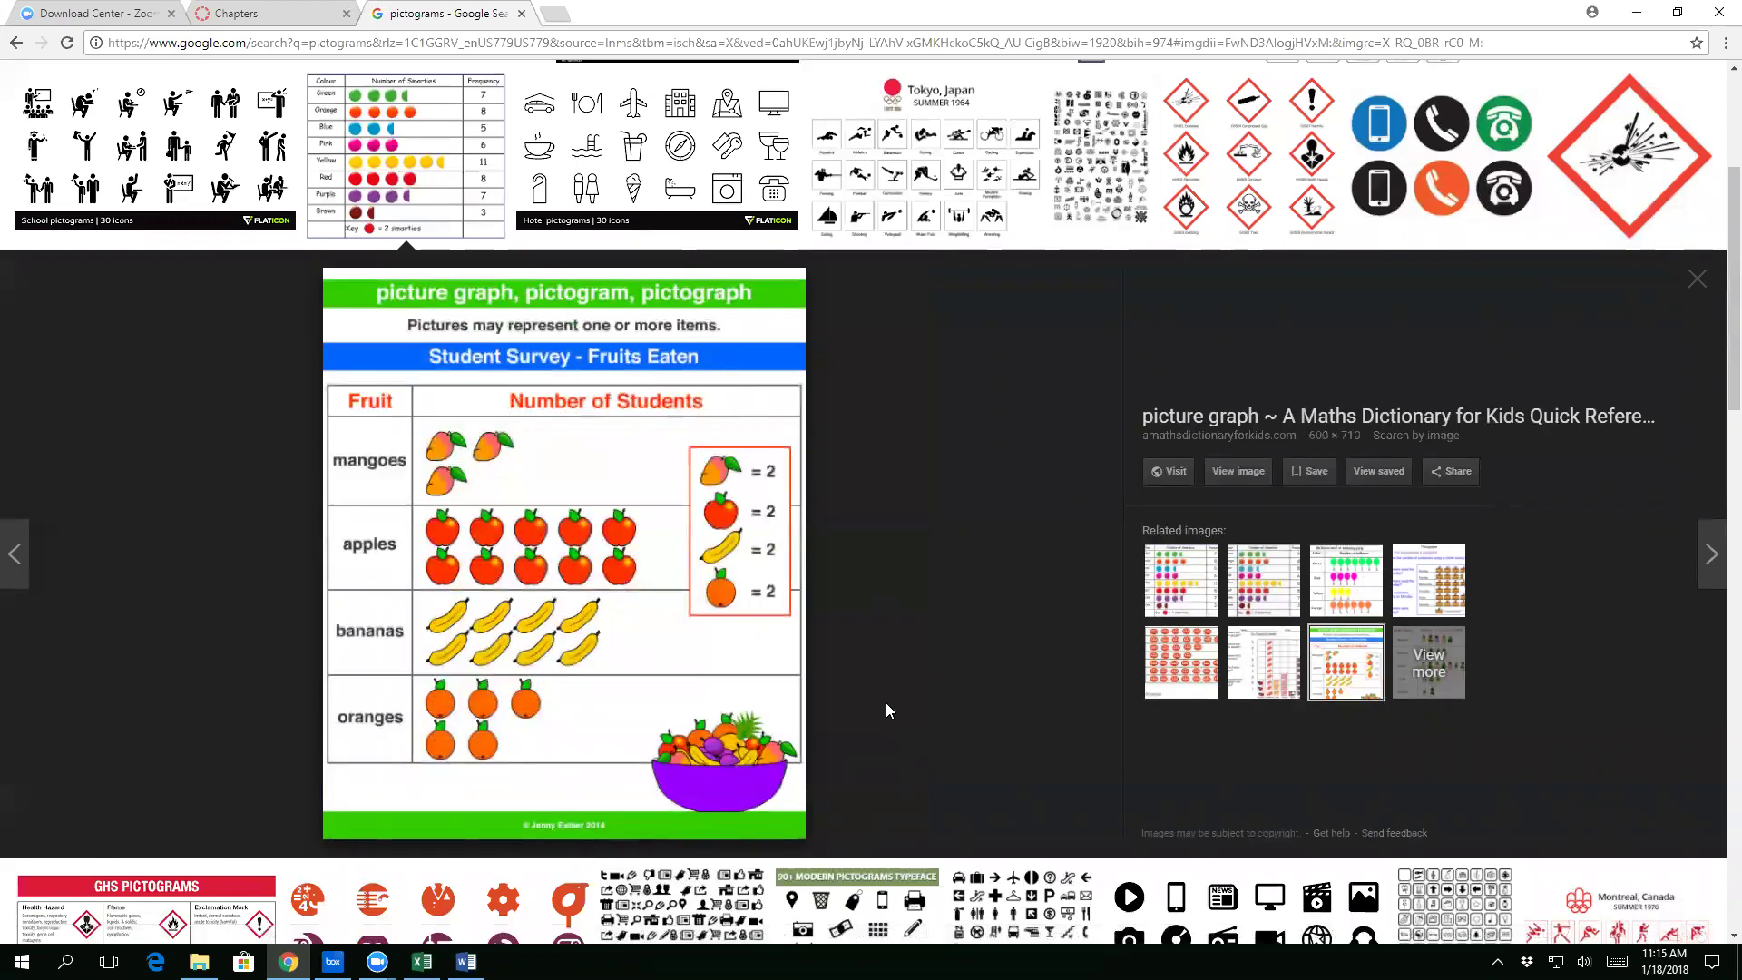
# Step: Change the image search to "pictographs" and view the Apples Sold example and the related Fruit Collected one
pyautogui.scroll(4, 885, 702)
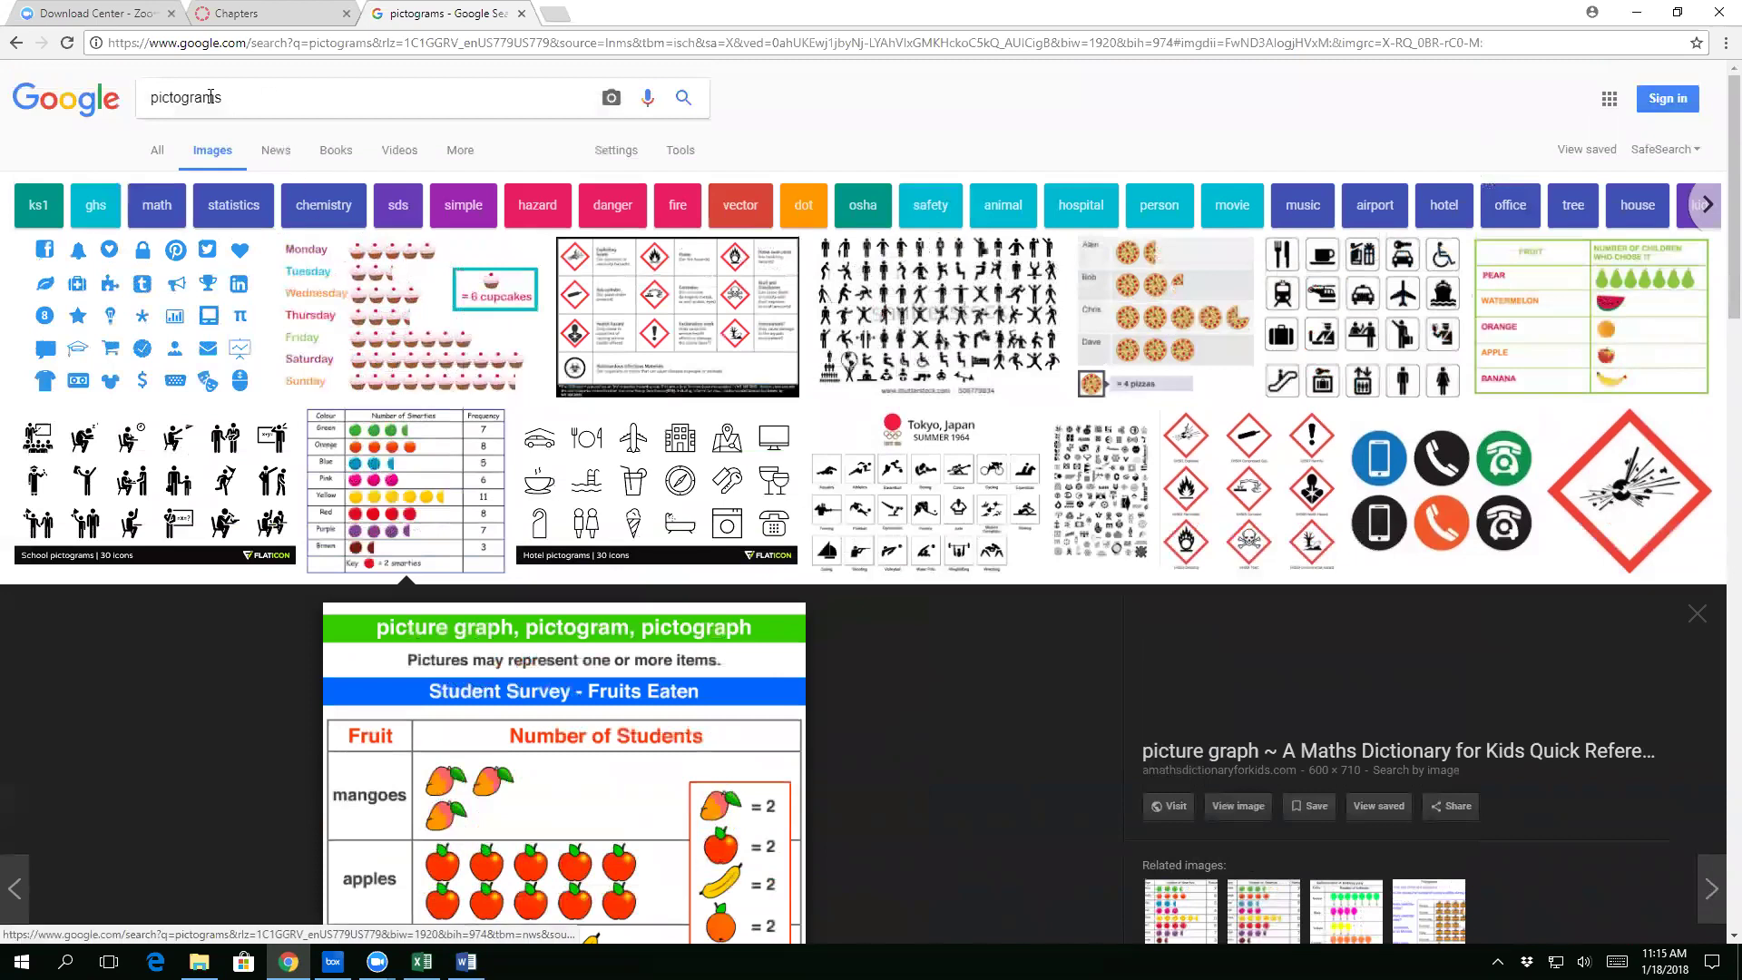
pyautogui.moveTo(196, 99); pyautogui.dragTo(245, 108)
pyautogui.write('aphs')
pyautogui.press('Return')
pyautogui.click(137, 356)
pyautogui.click(1349, 588)
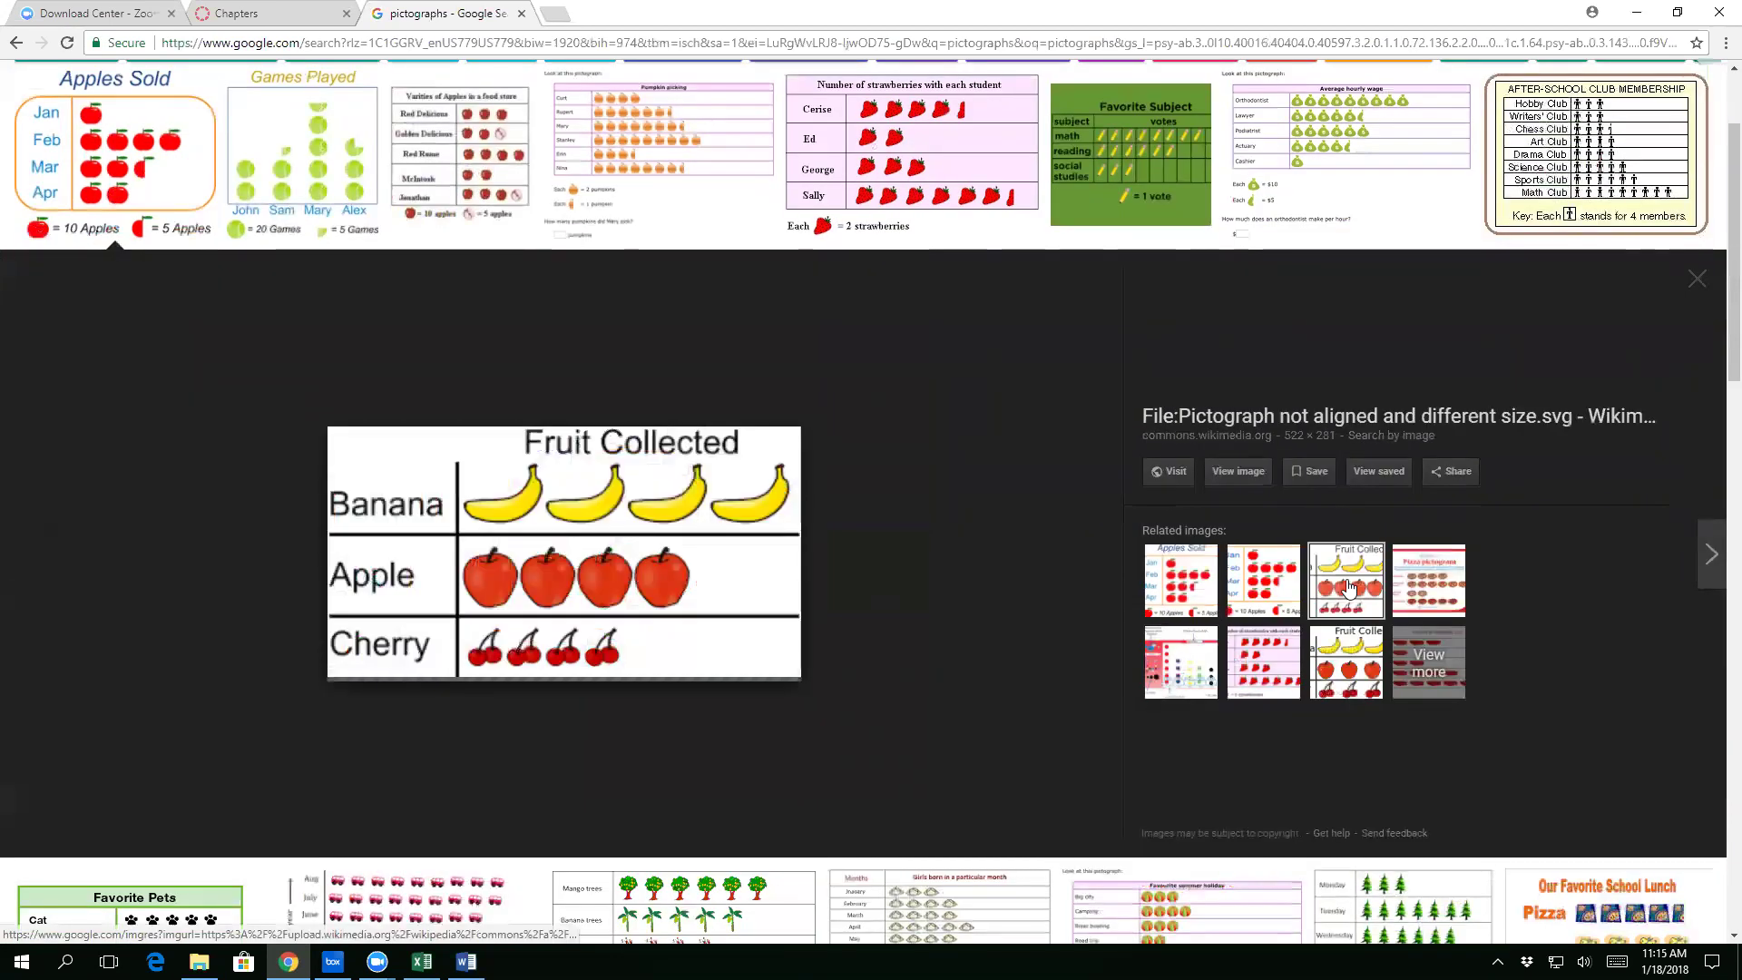